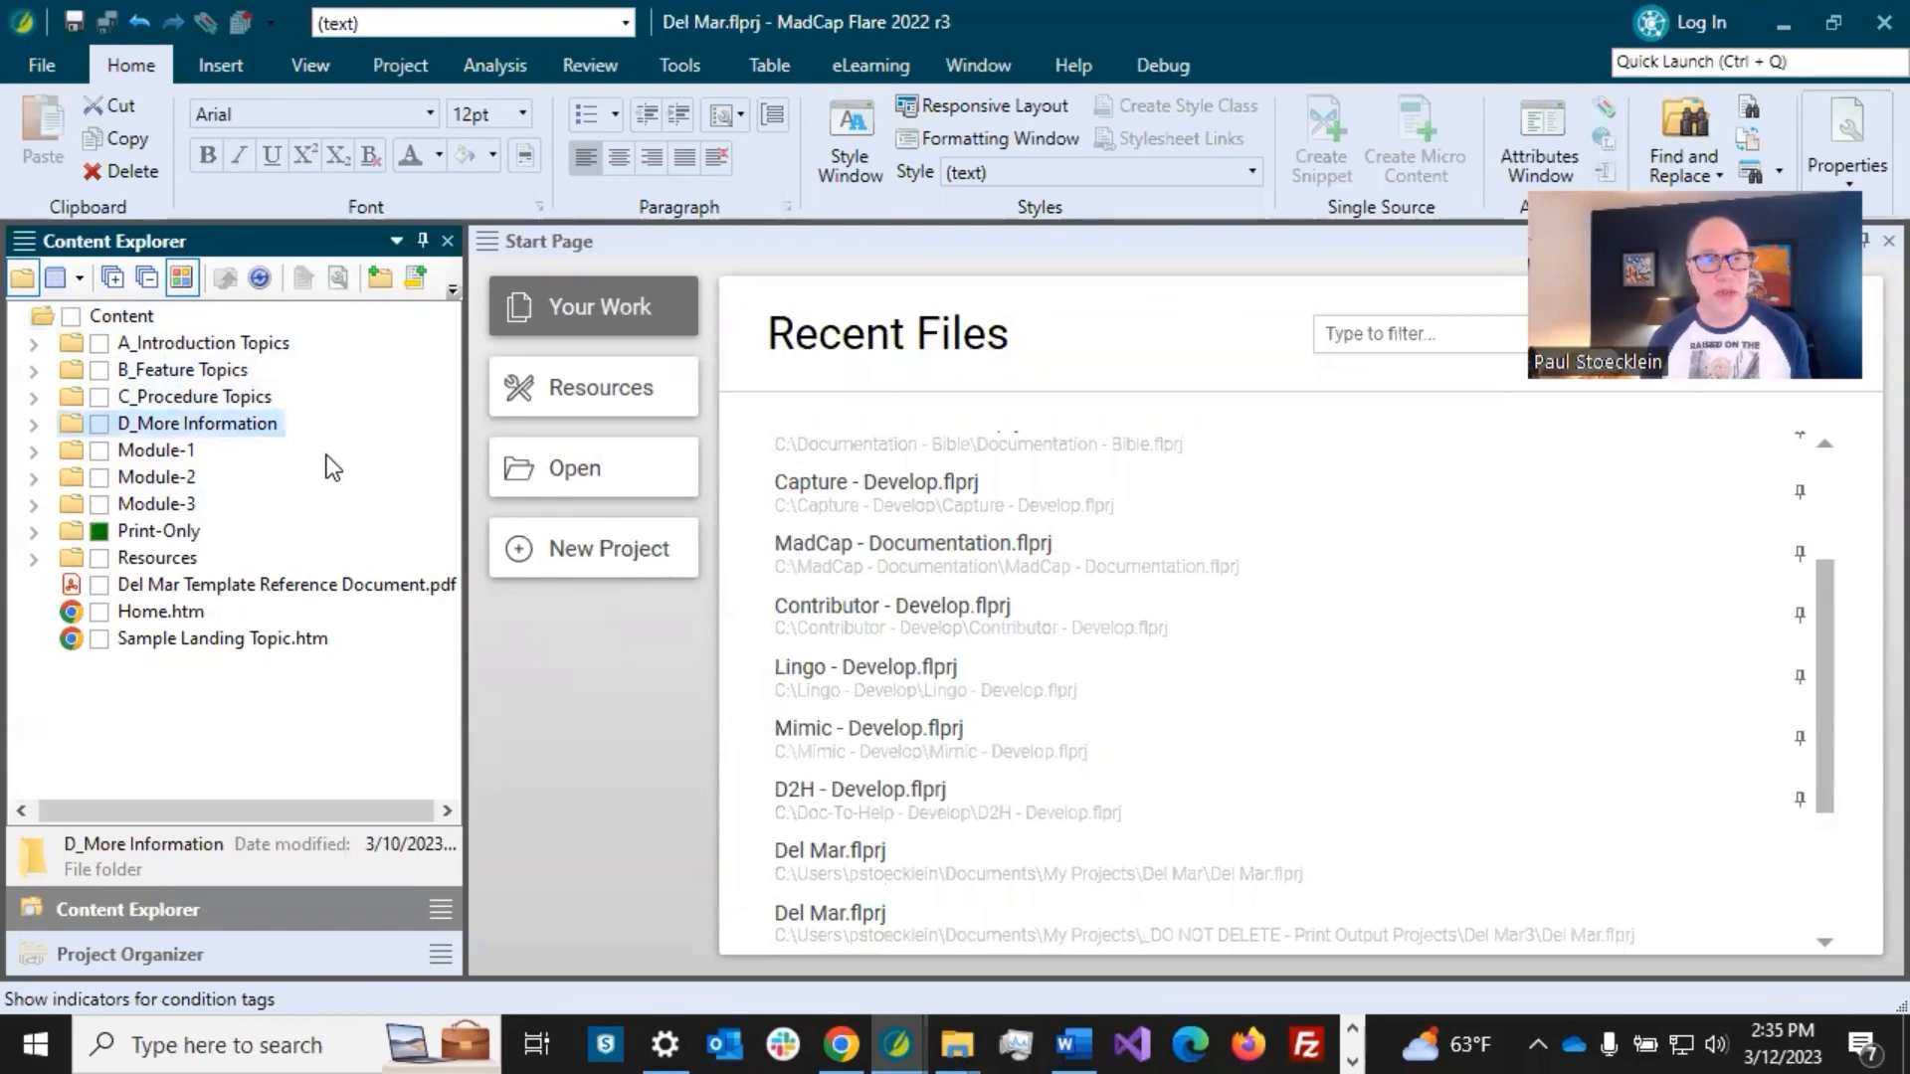
- Examine the topic folders and the subfolders of Module-1, Module-2 and Module-3 in the project content
left_click(36, 450)
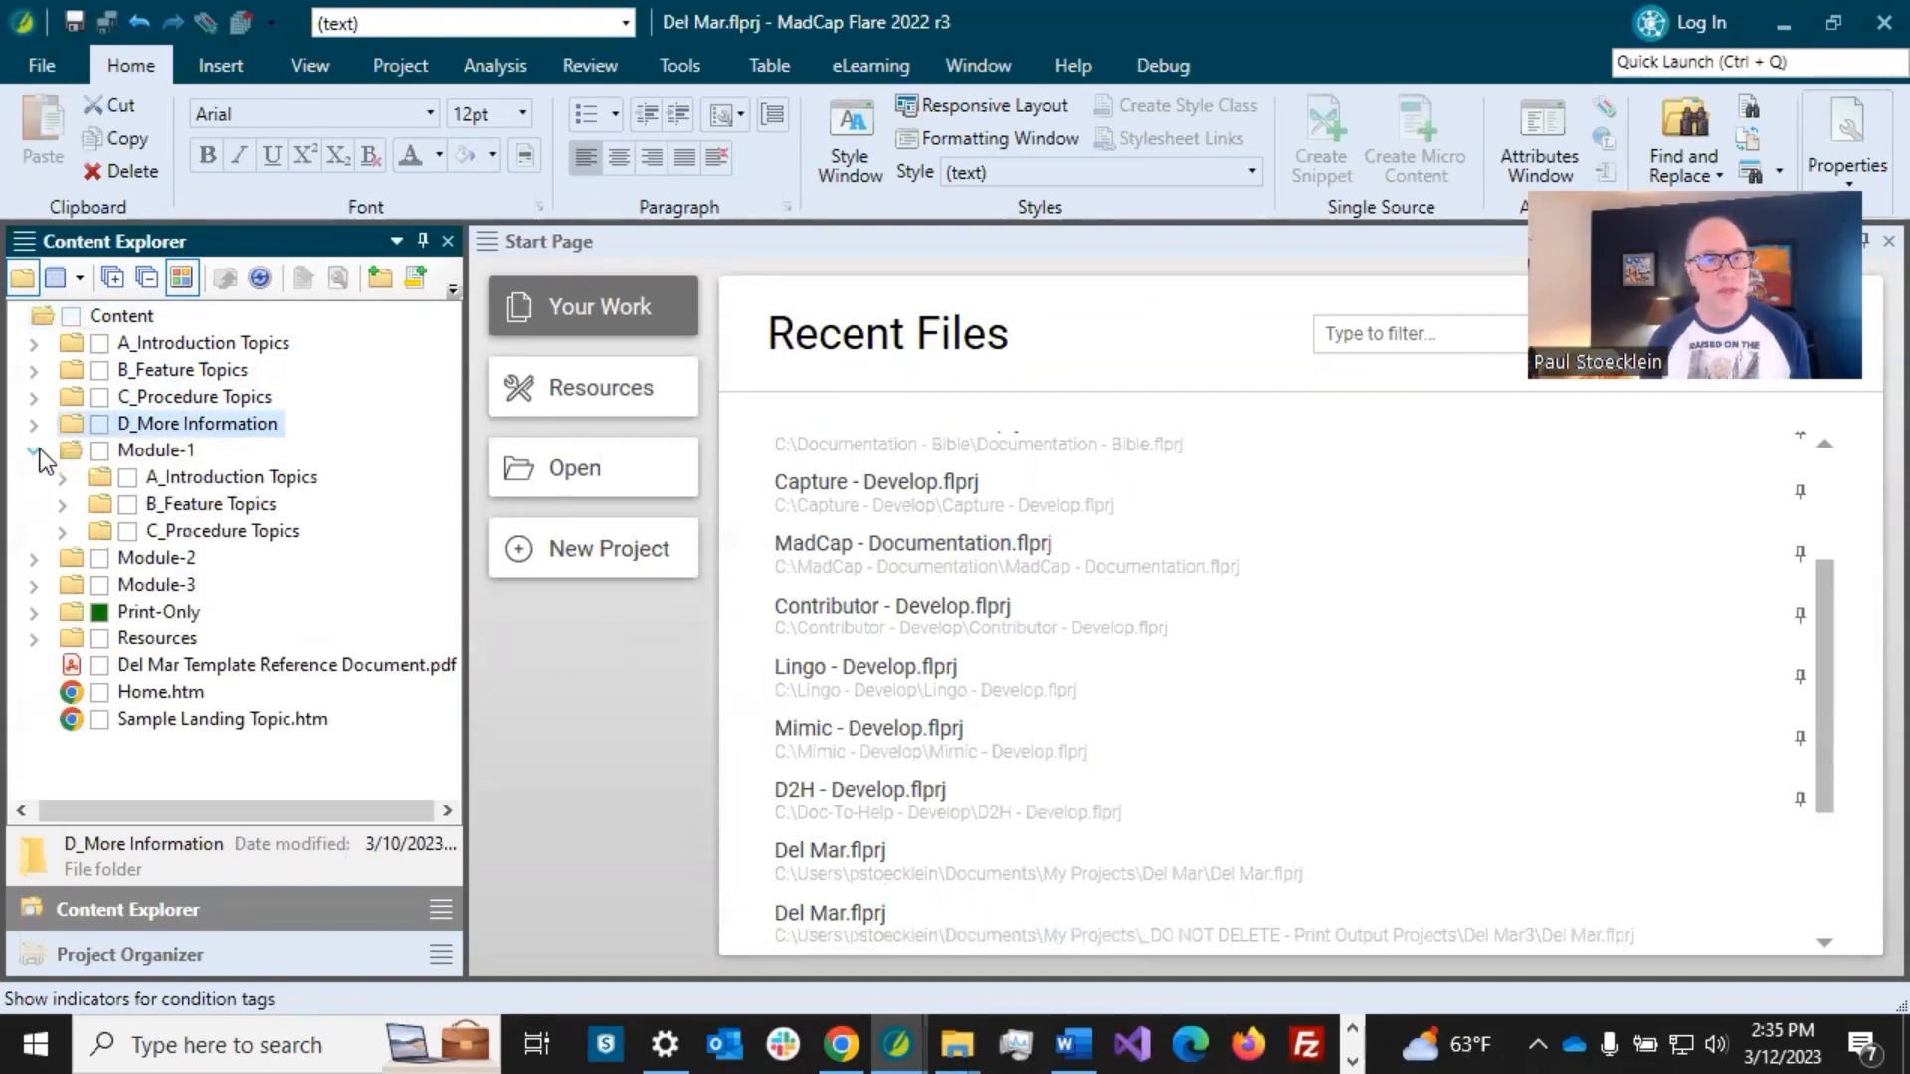
left_click(184, 343)
left_click(184, 370)
left_click(189, 397)
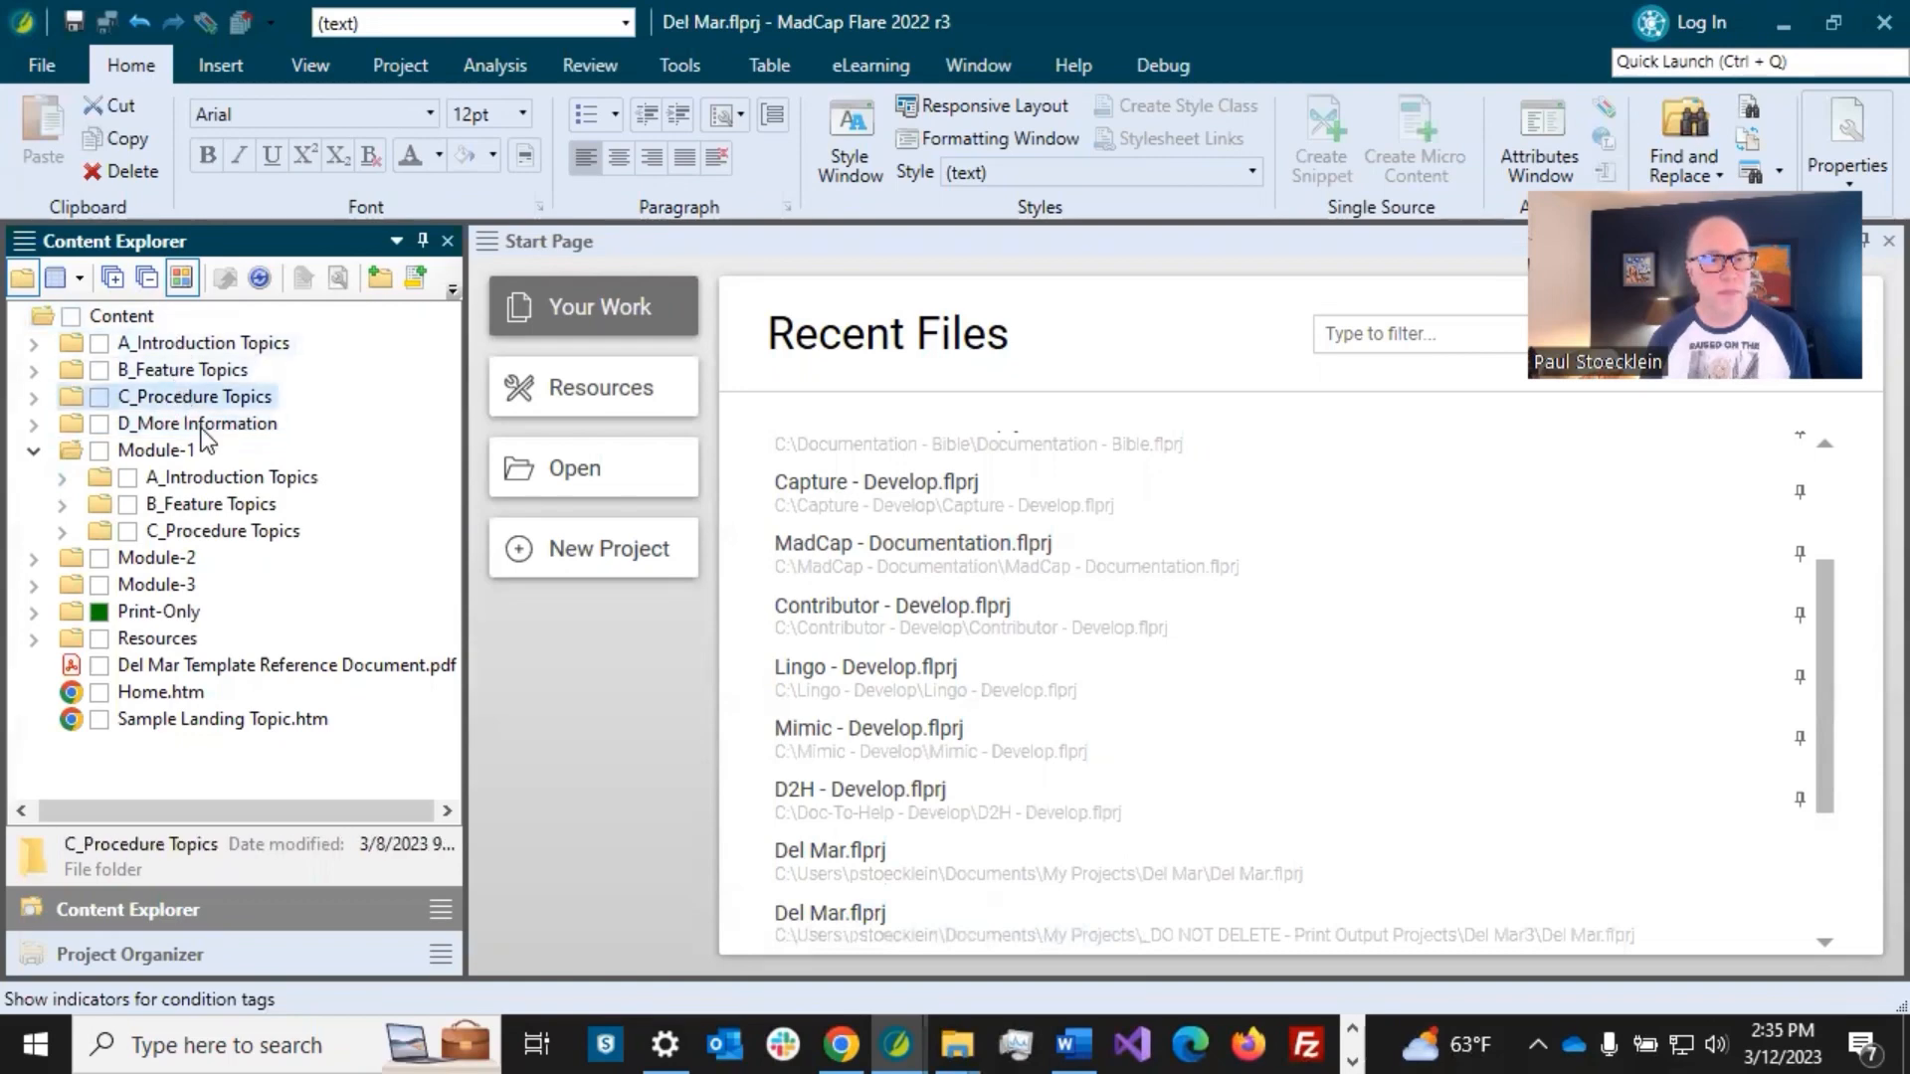
left_click(35, 558)
left_click(35, 666)
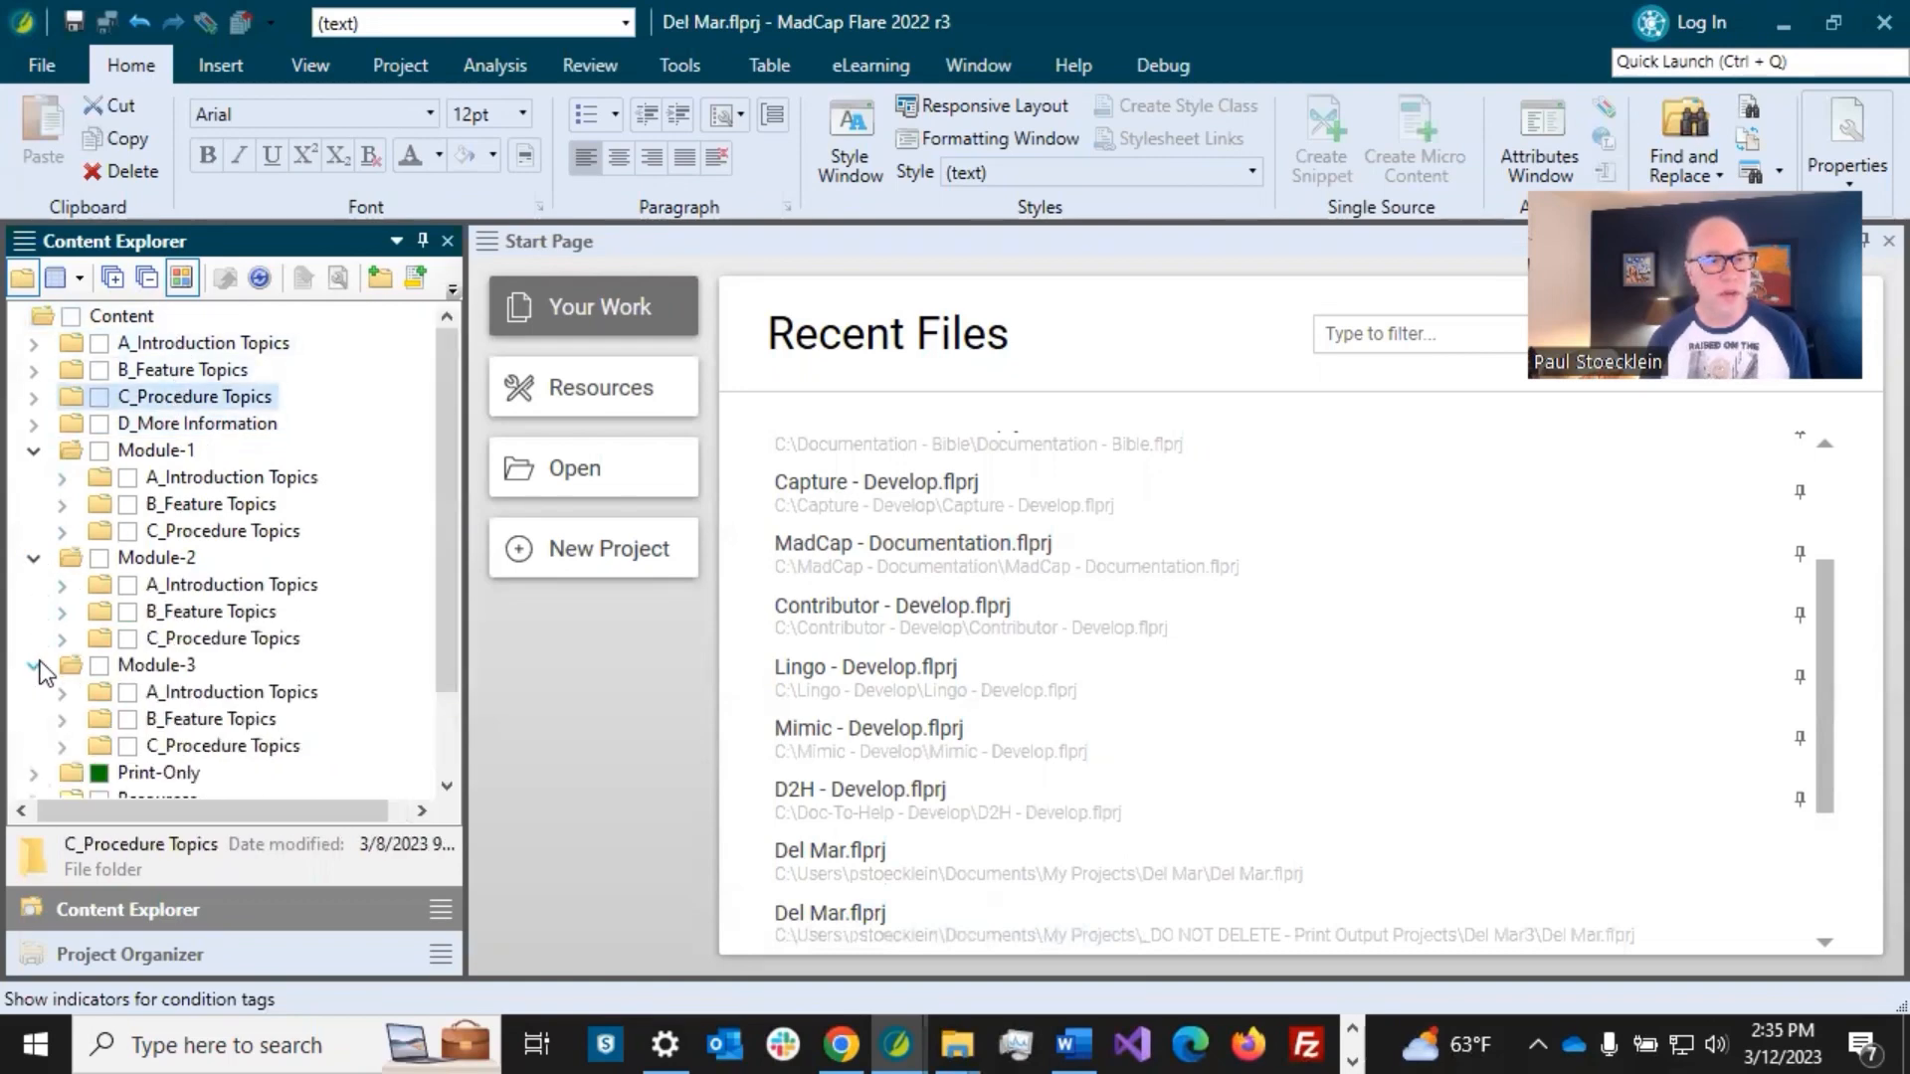
left_click(35, 666)
left_click(33, 558)
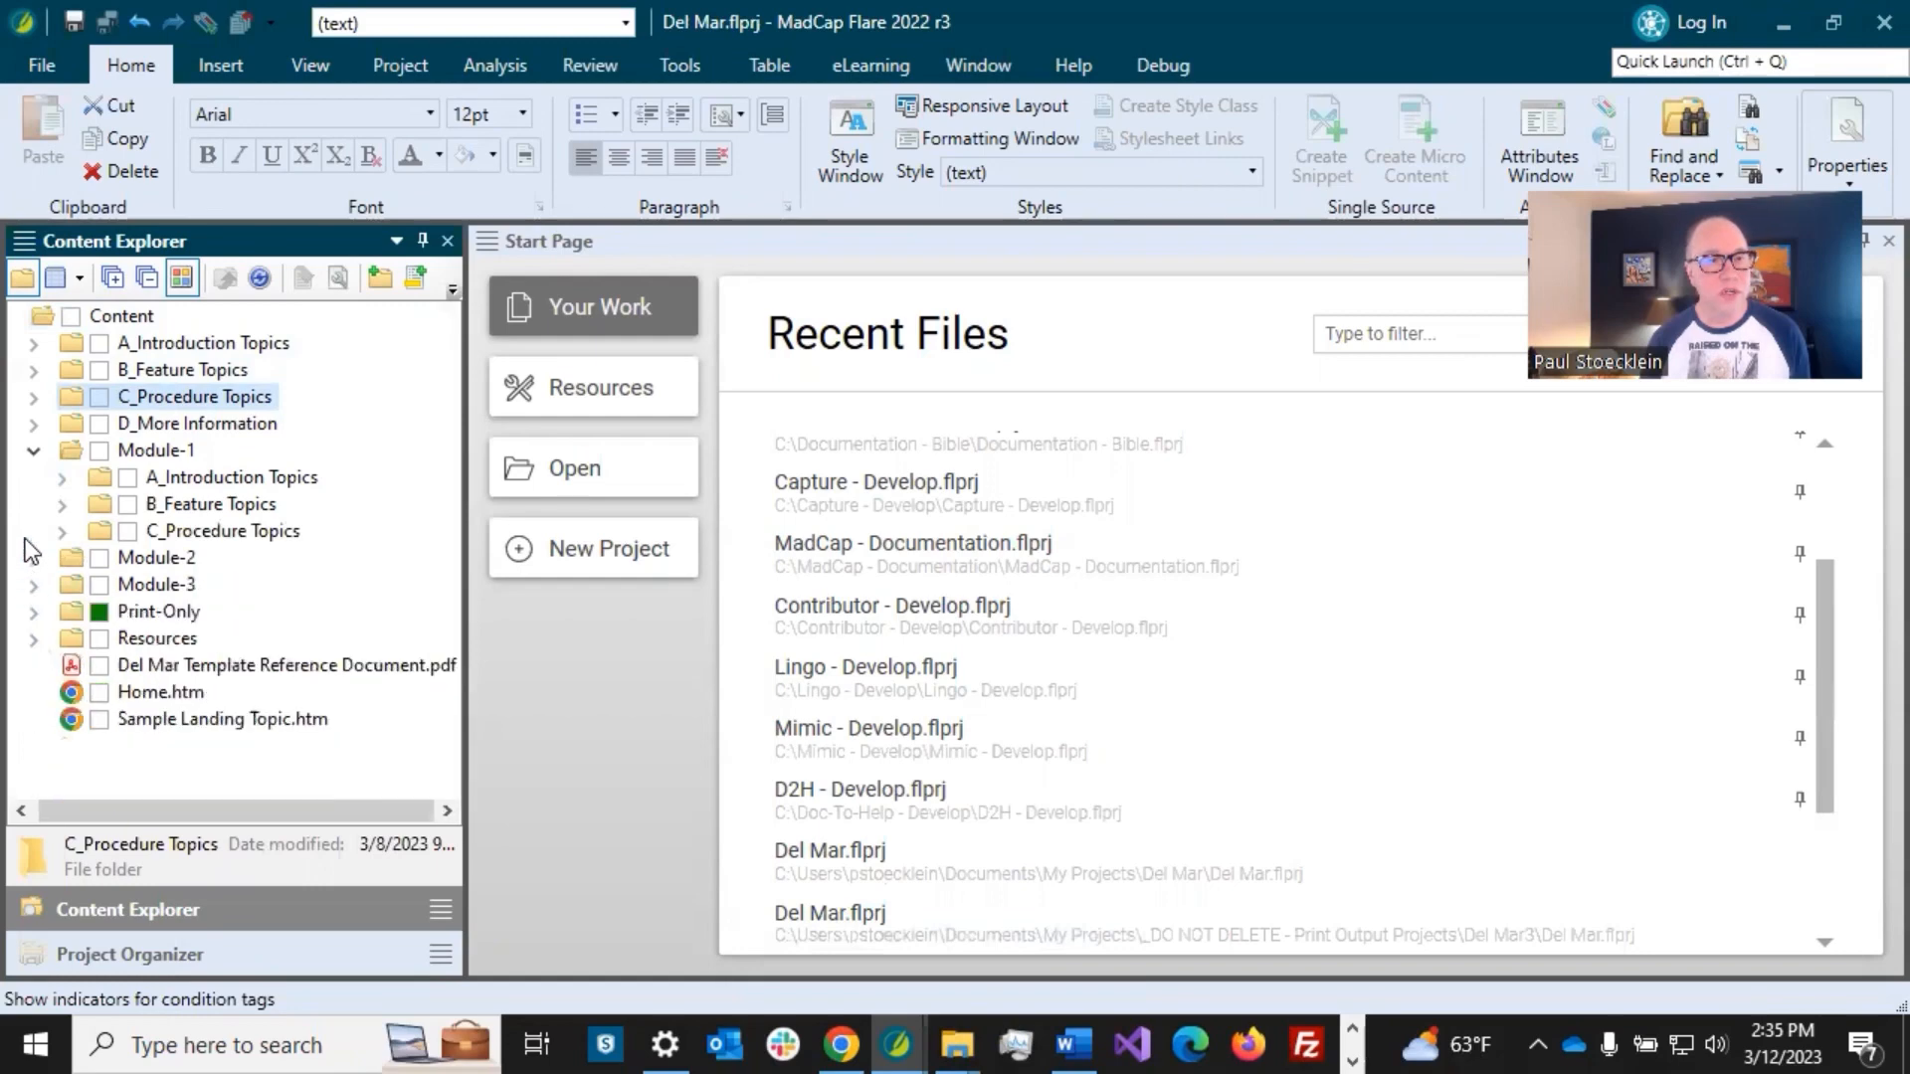
left_click(33, 452)
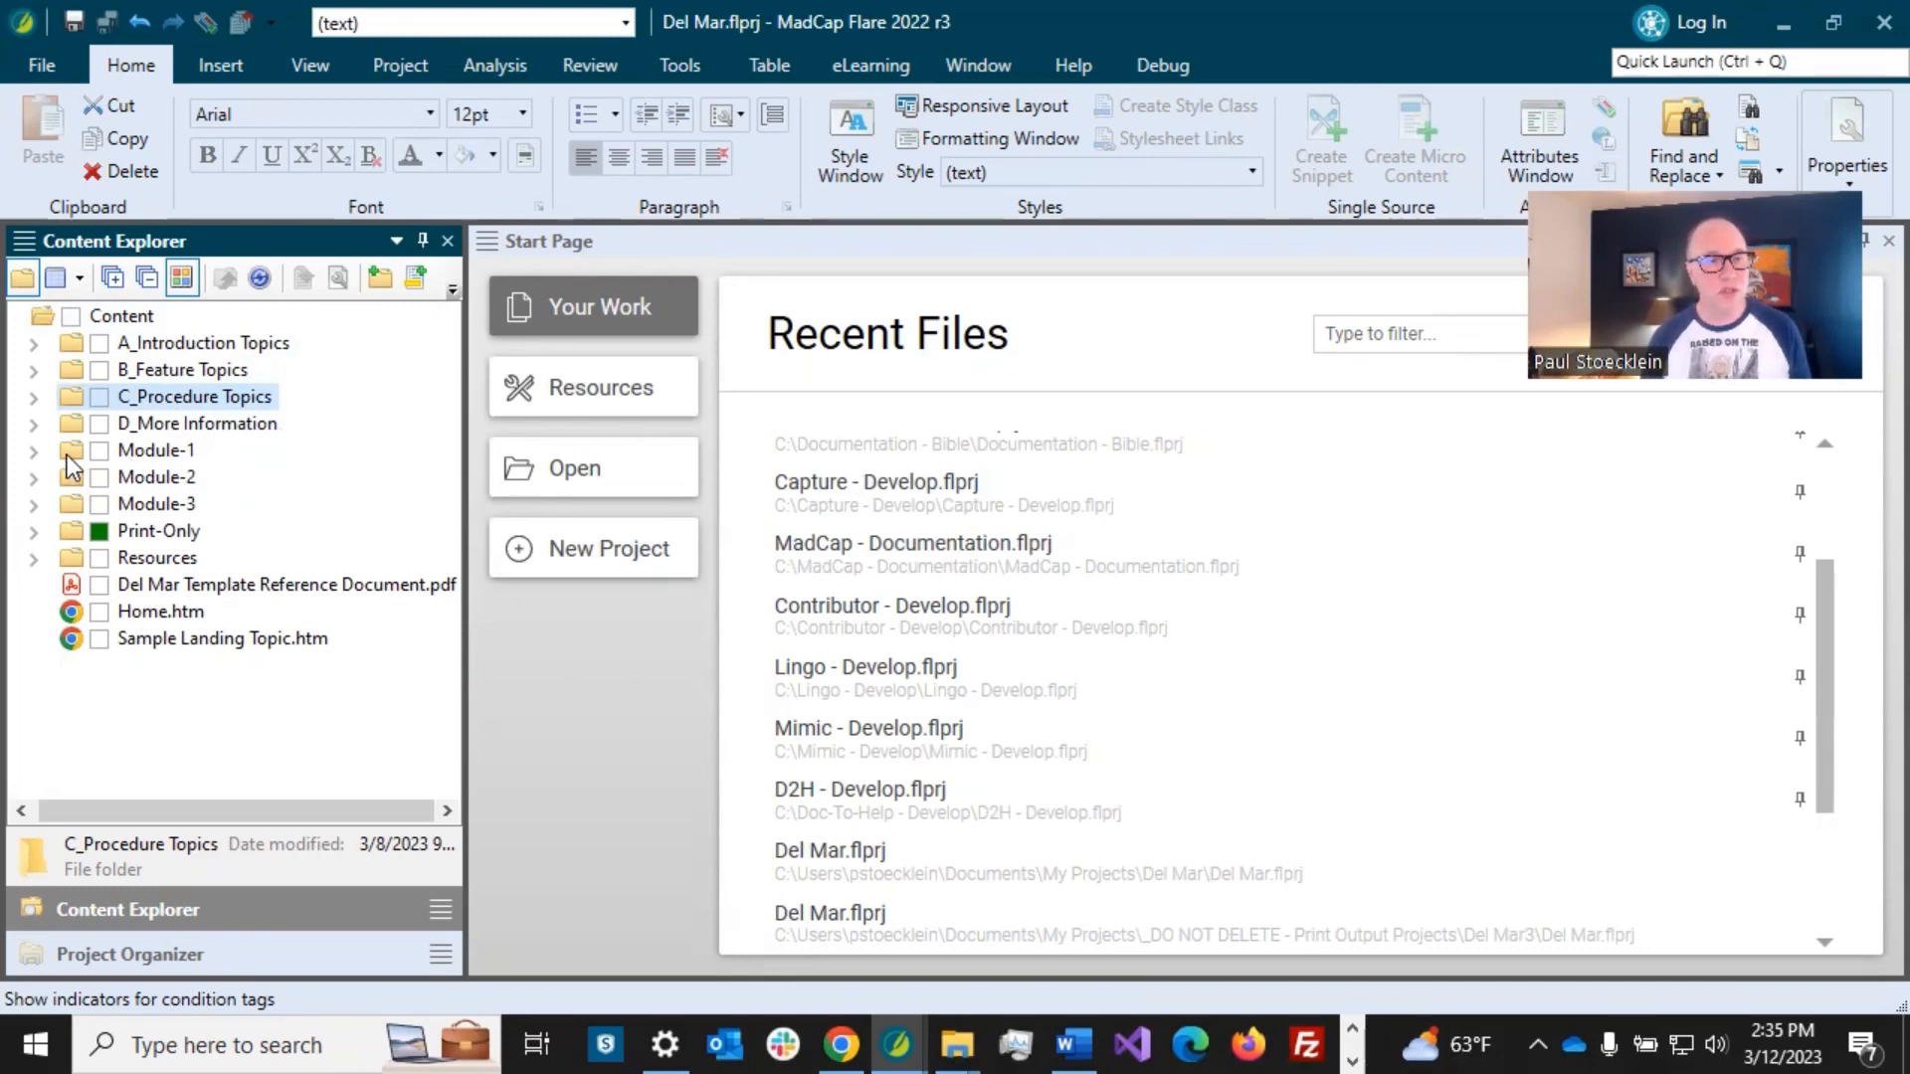
left_click(34, 452)
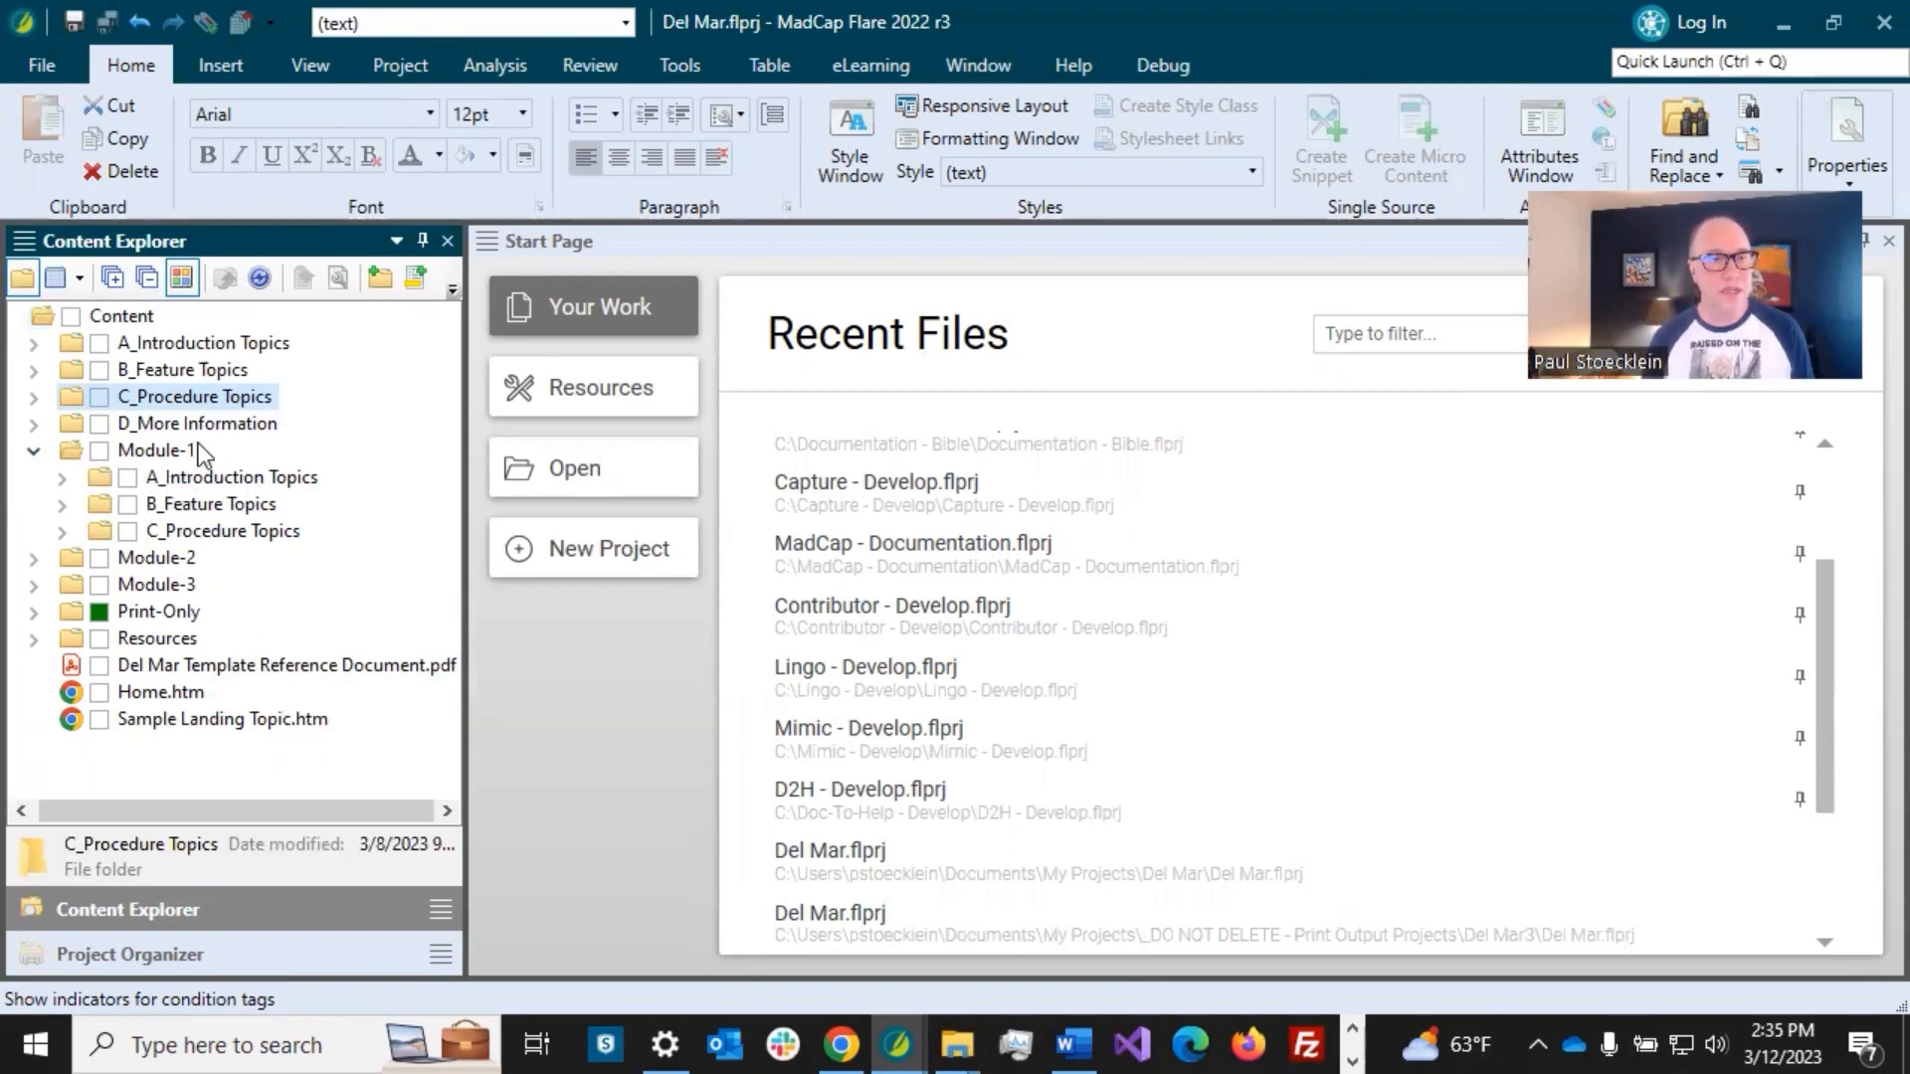
left_click(34, 450)
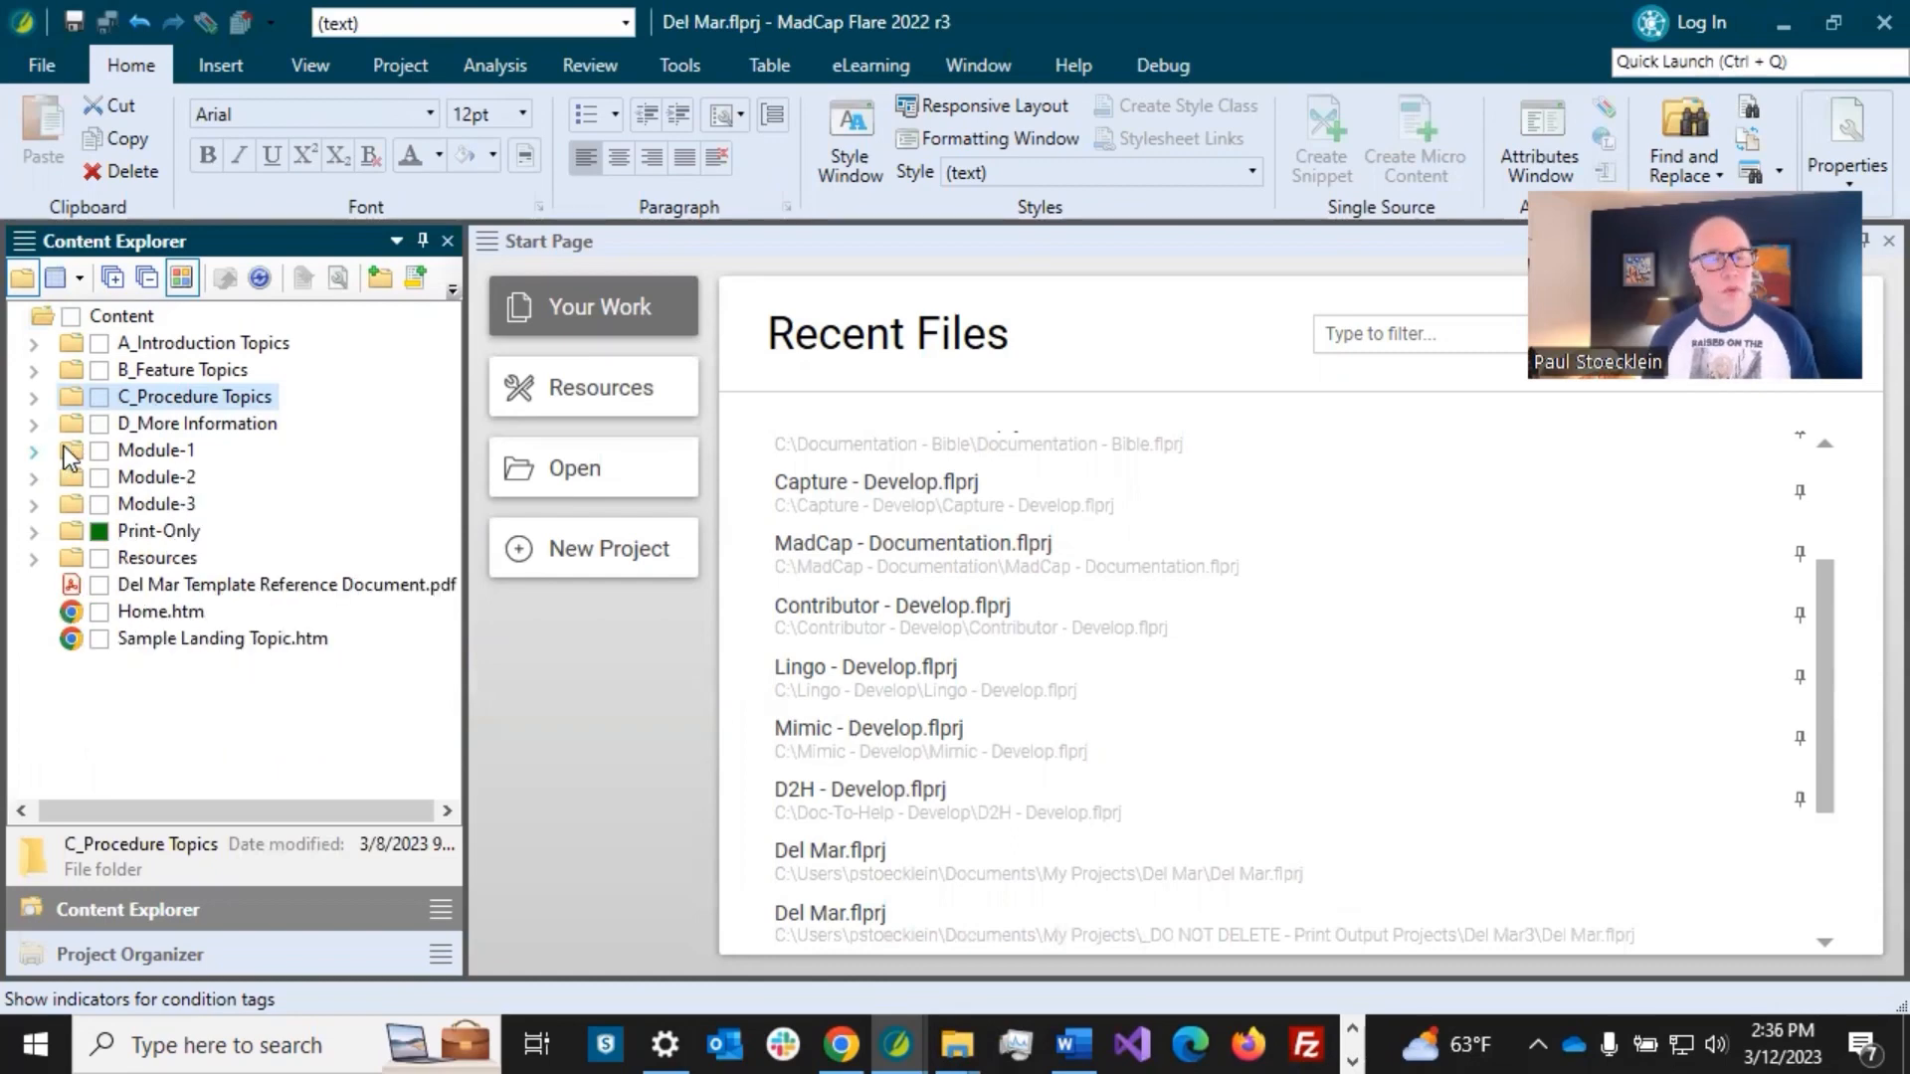
- Review the Get-Started-PDF, Online and Test tables of contents in the project's TOCs folder
left_click(206, 951)
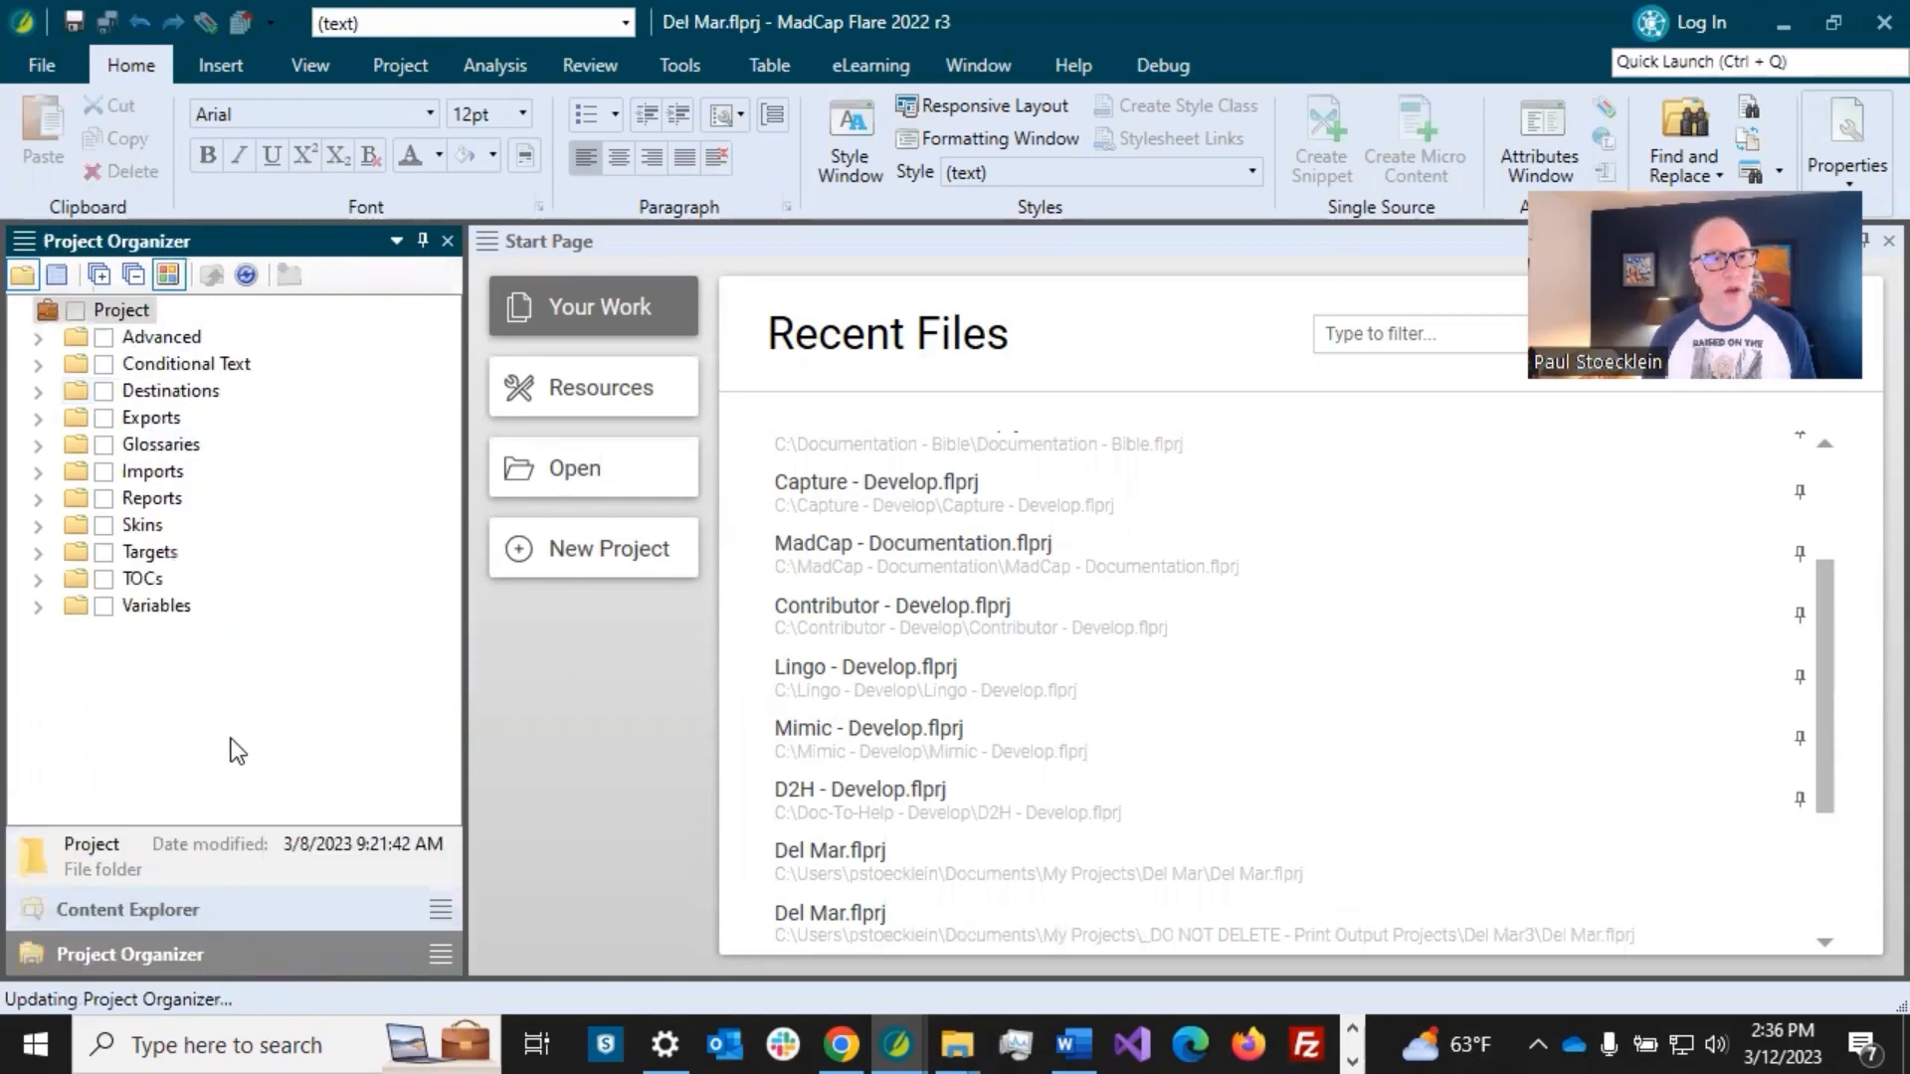
left_click(39, 579)
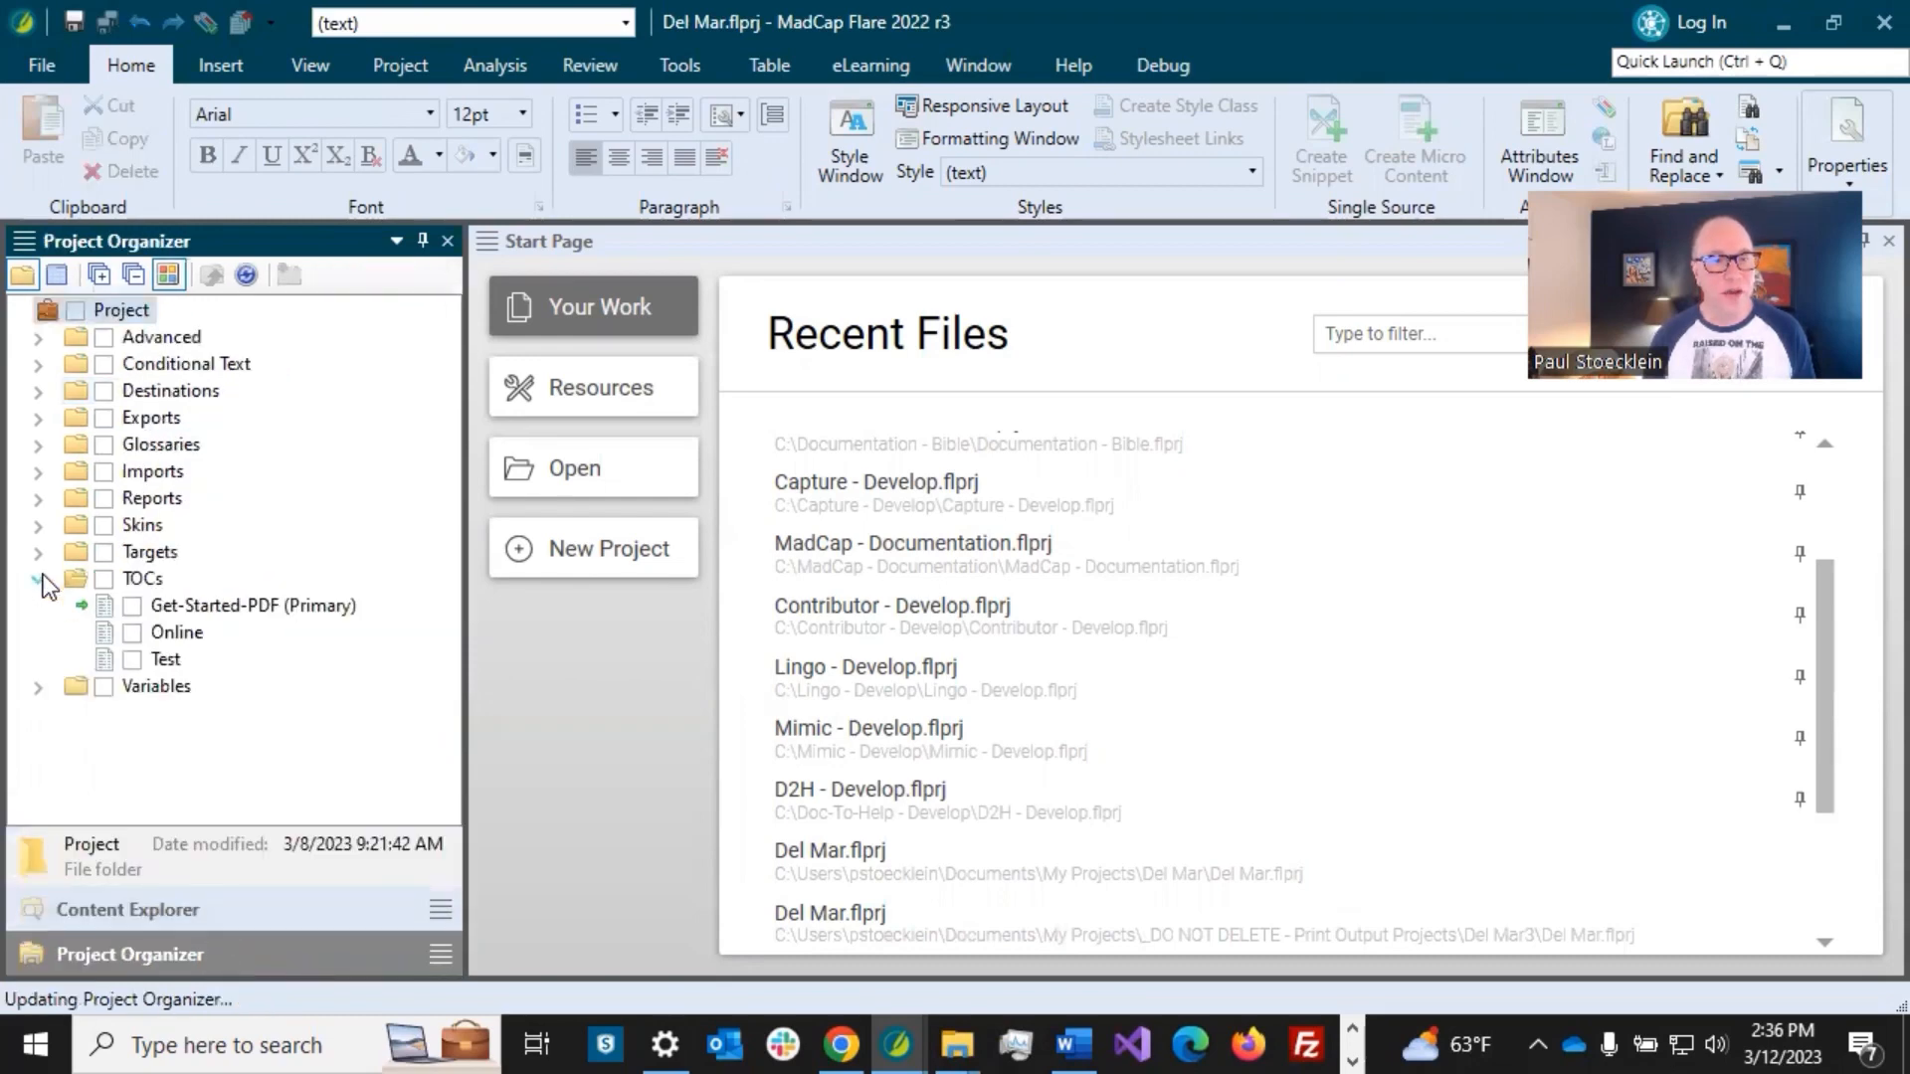
left_click(214, 607)
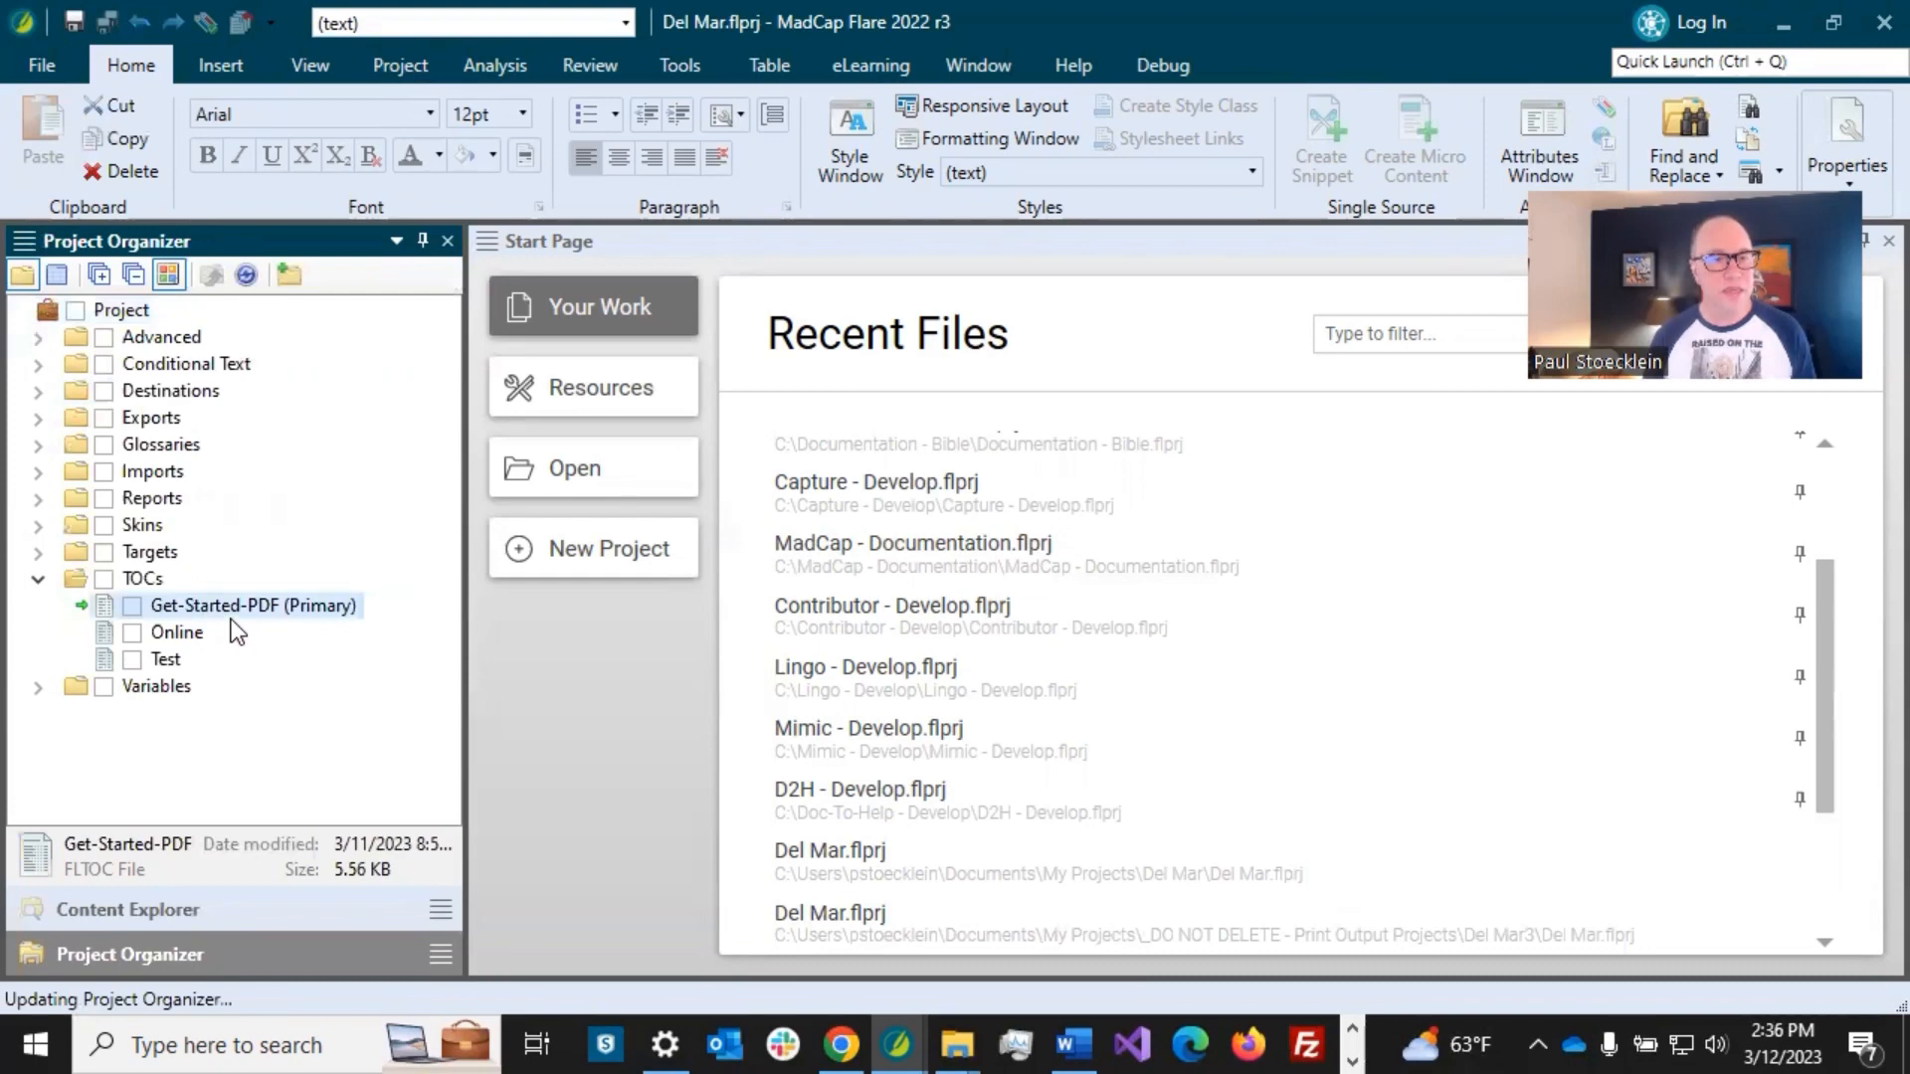
left_click(192, 637)
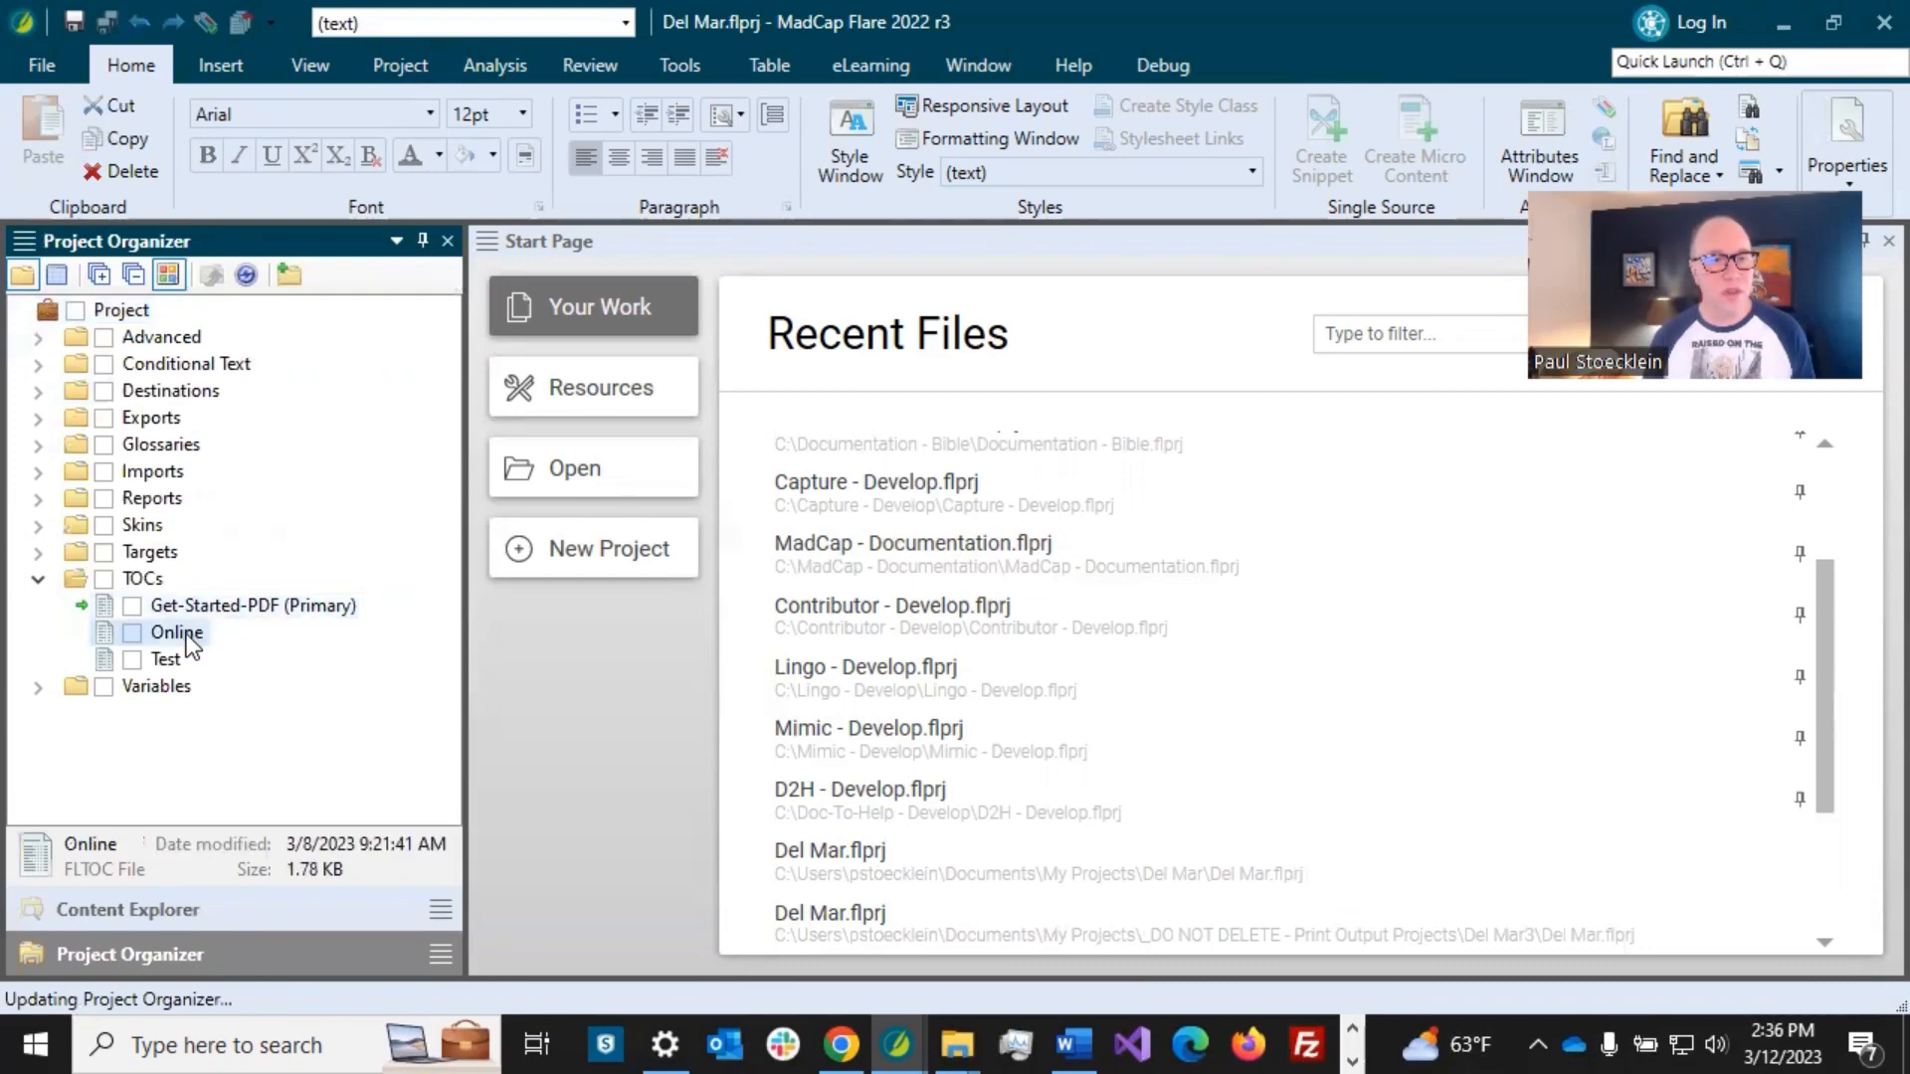
left_click(171, 658)
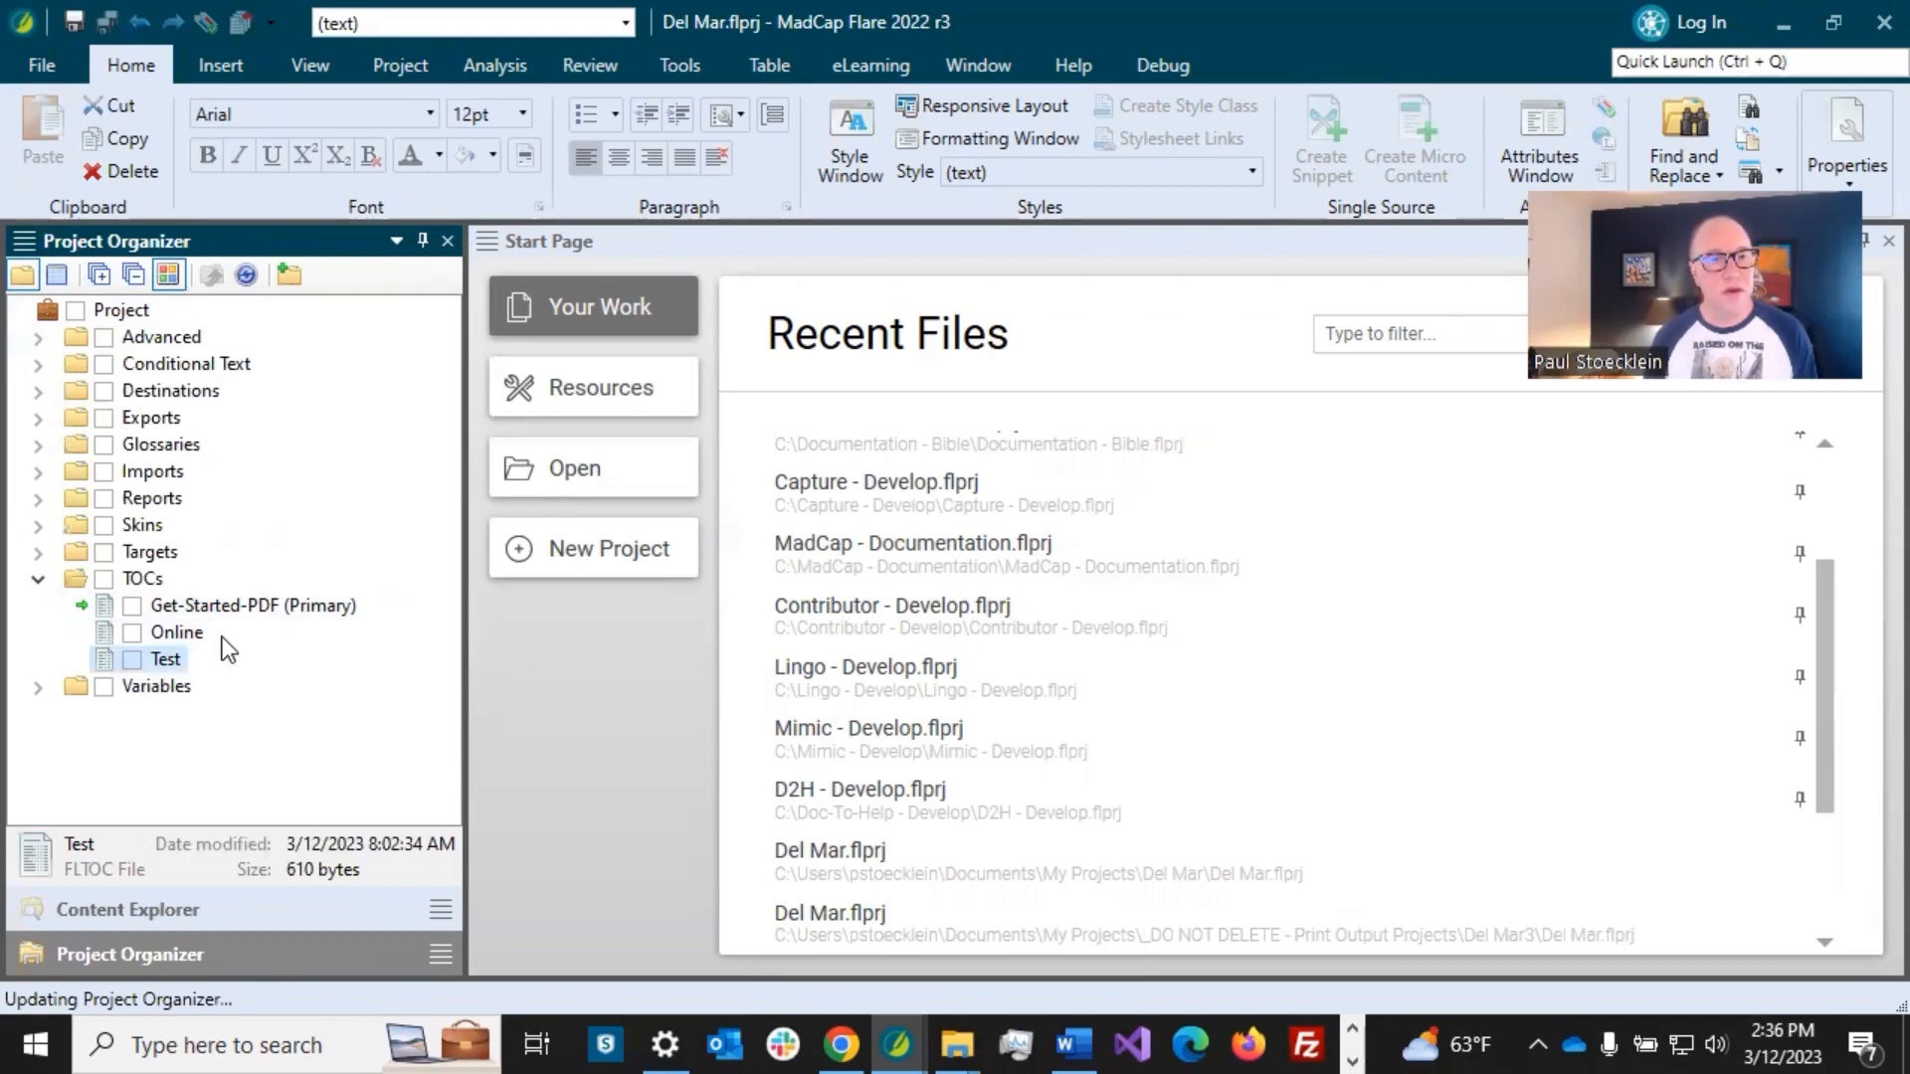
left_click(238, 606)
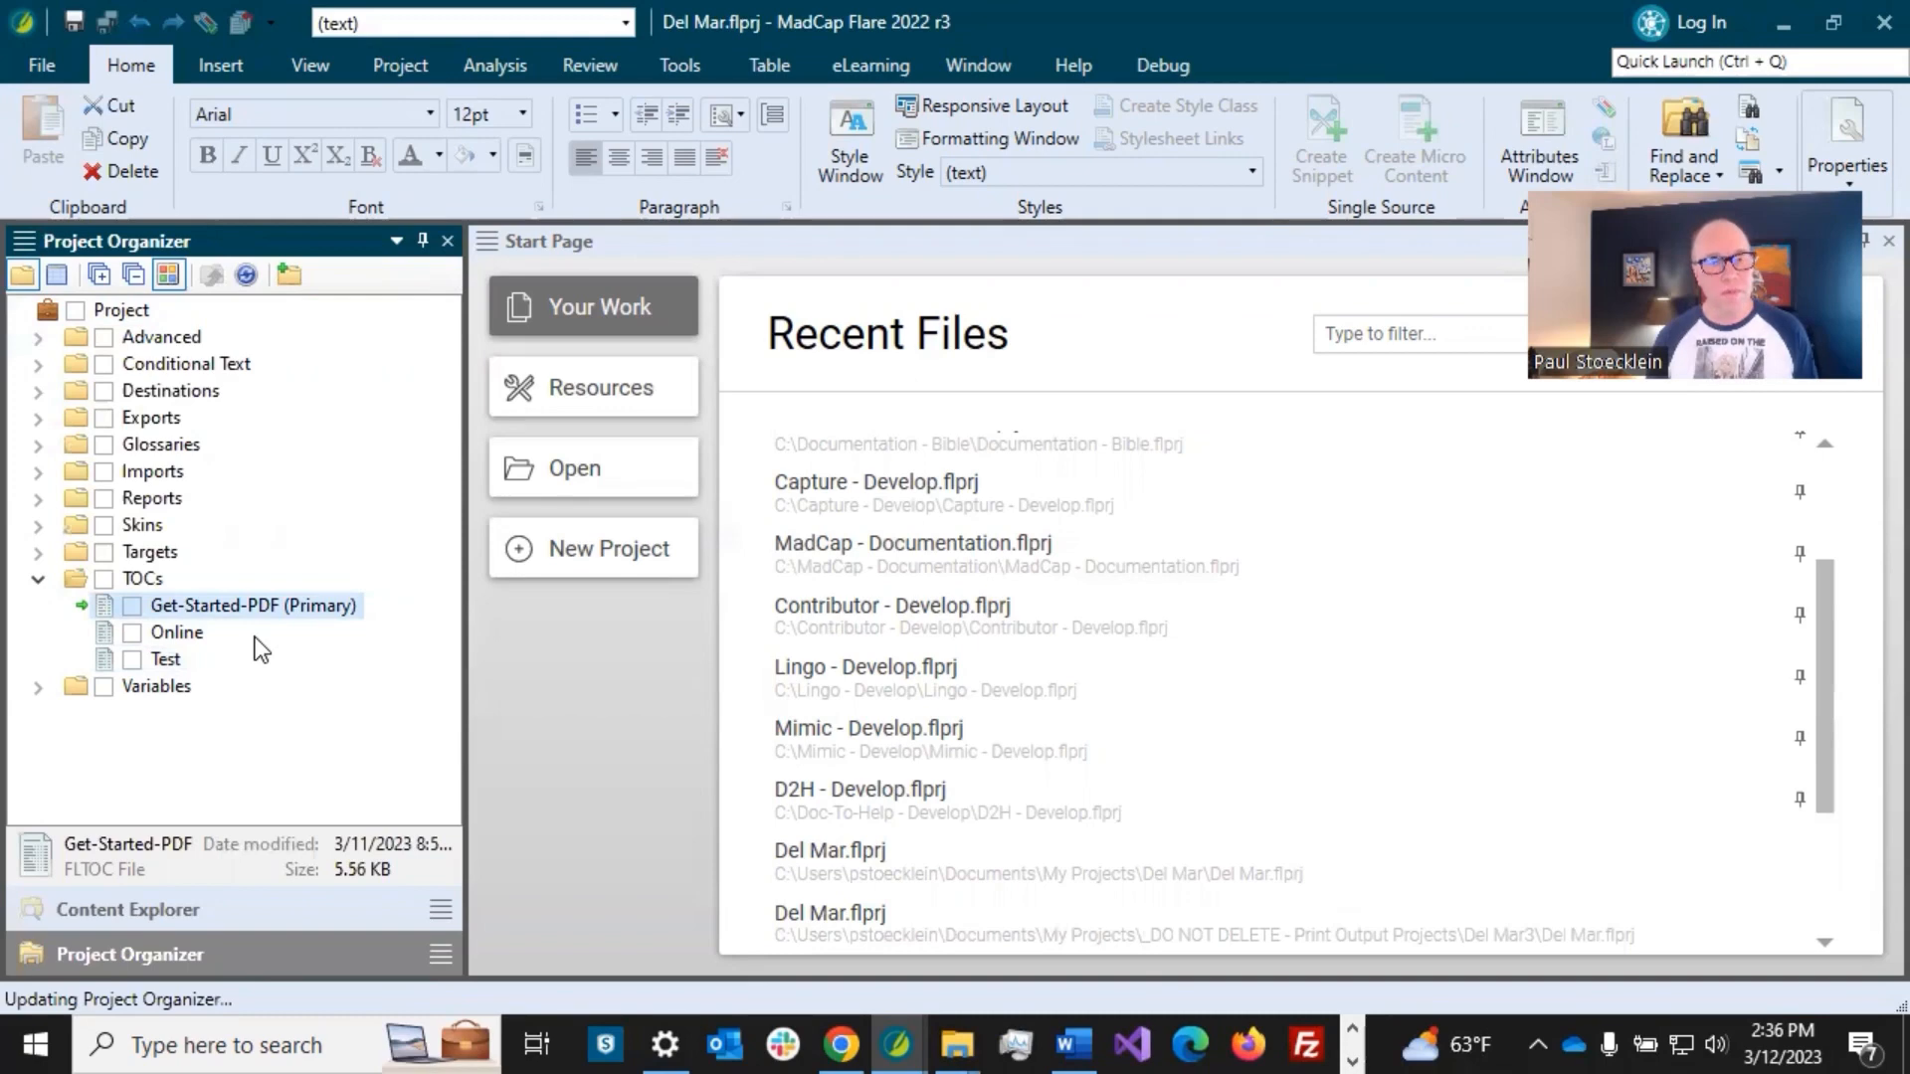
- Open the Get-Started-PDF TOC and examine its Chapter 1 to Chapter 4 entries
double_click(243, 606)
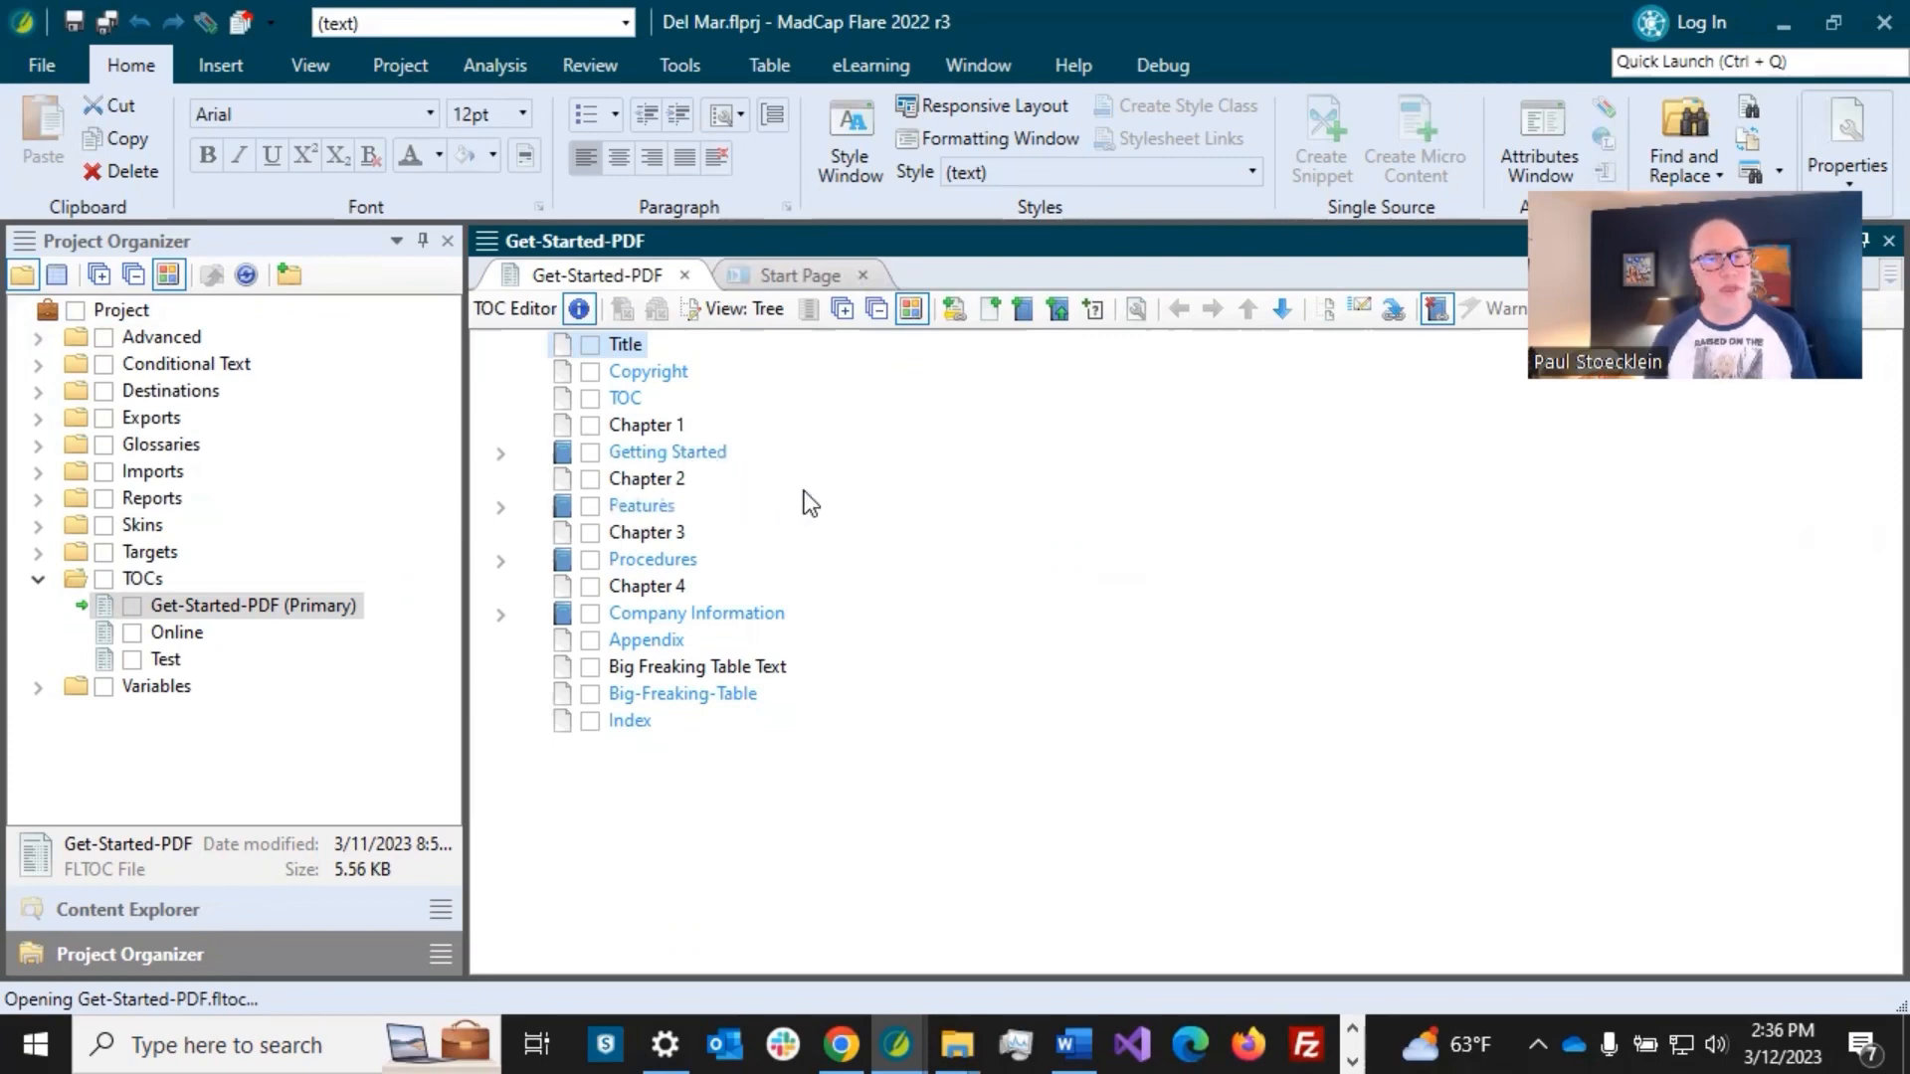
left_click(672, 424)
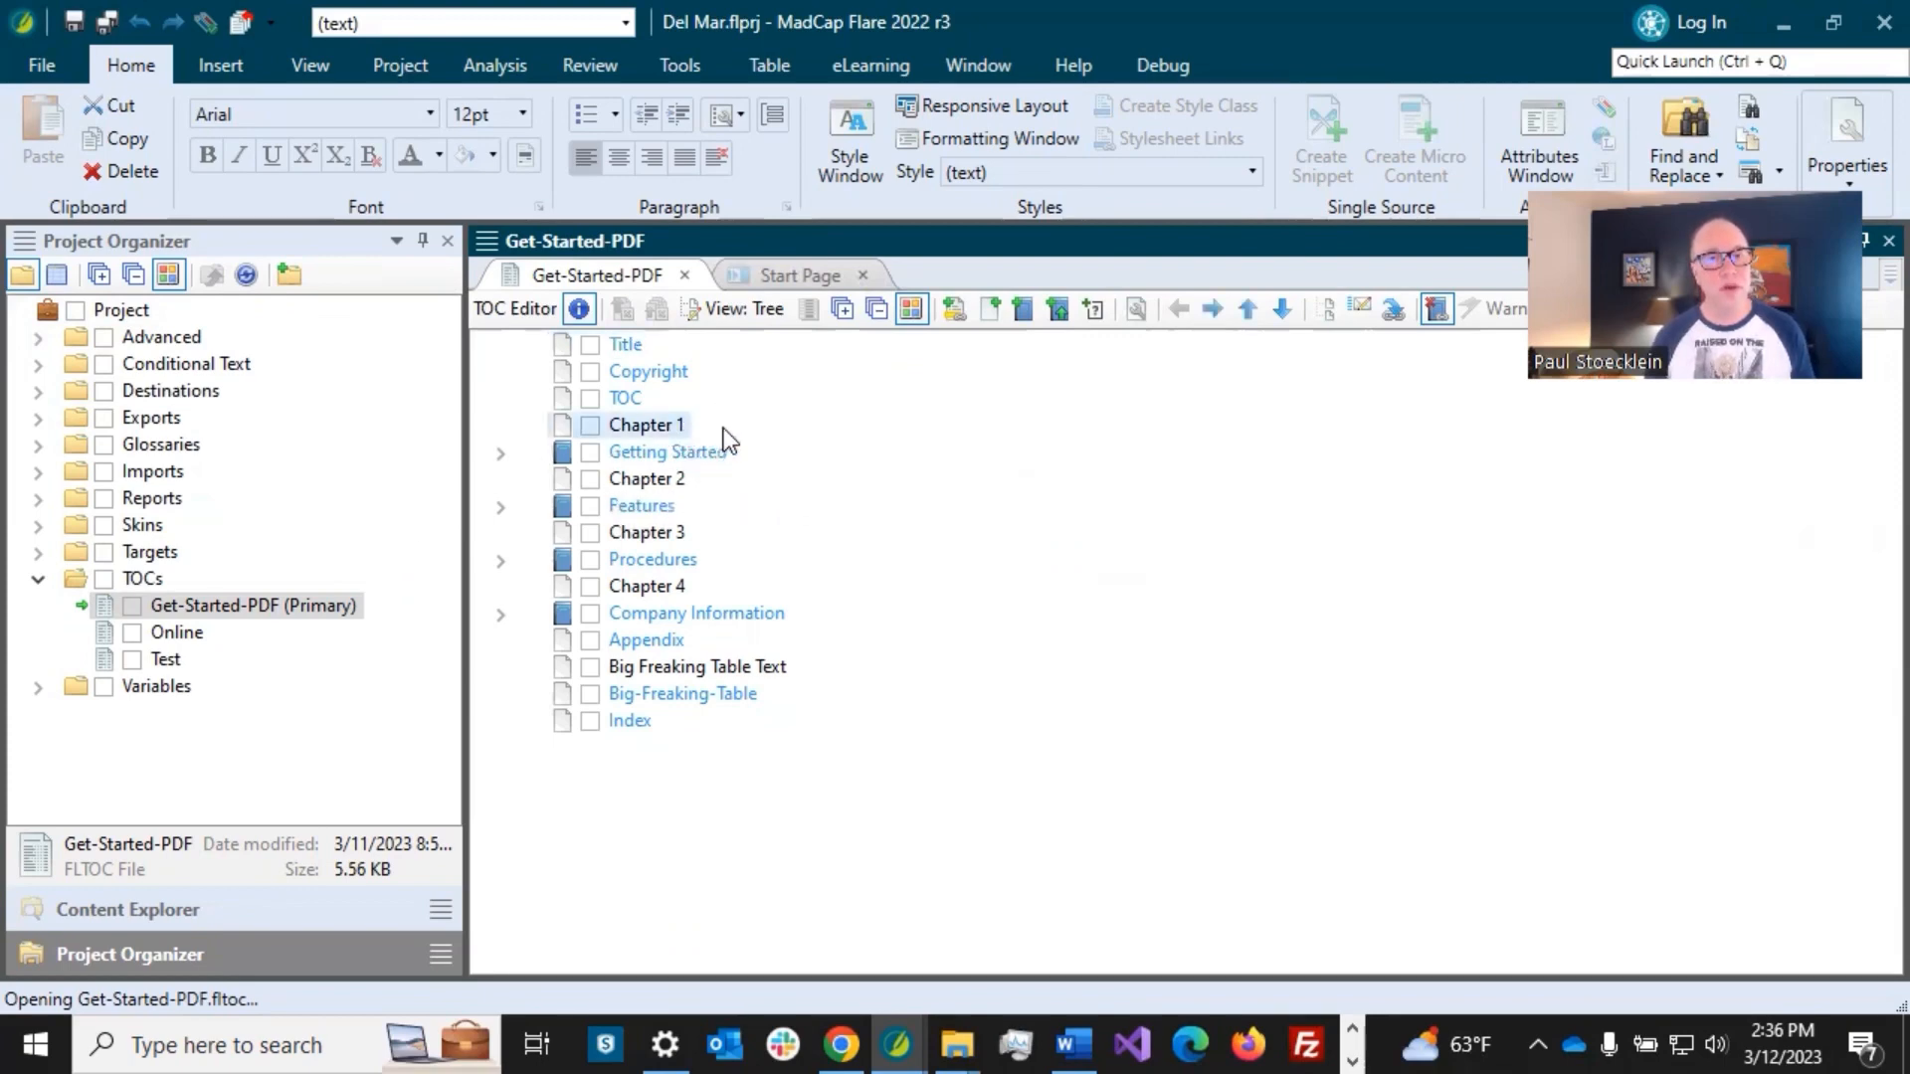
left_click(670, 485)
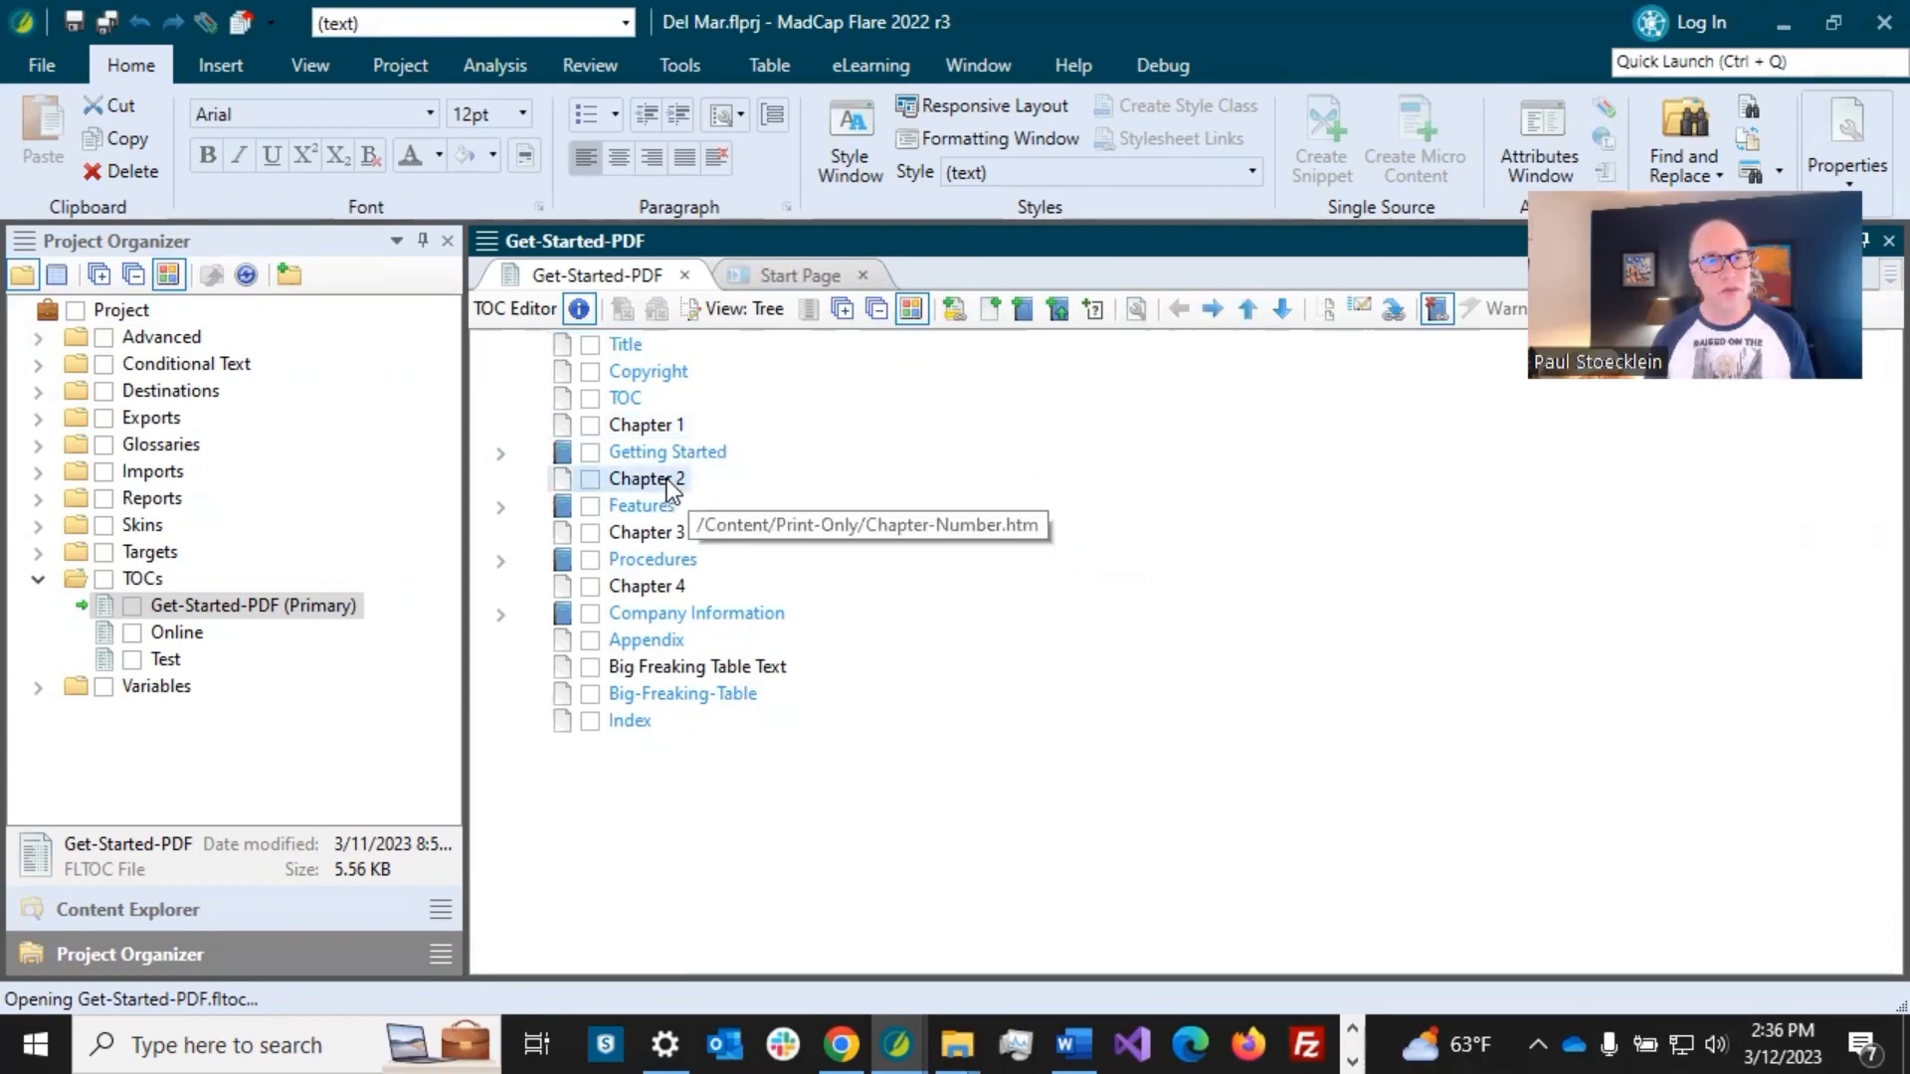
left_click(675, 537)
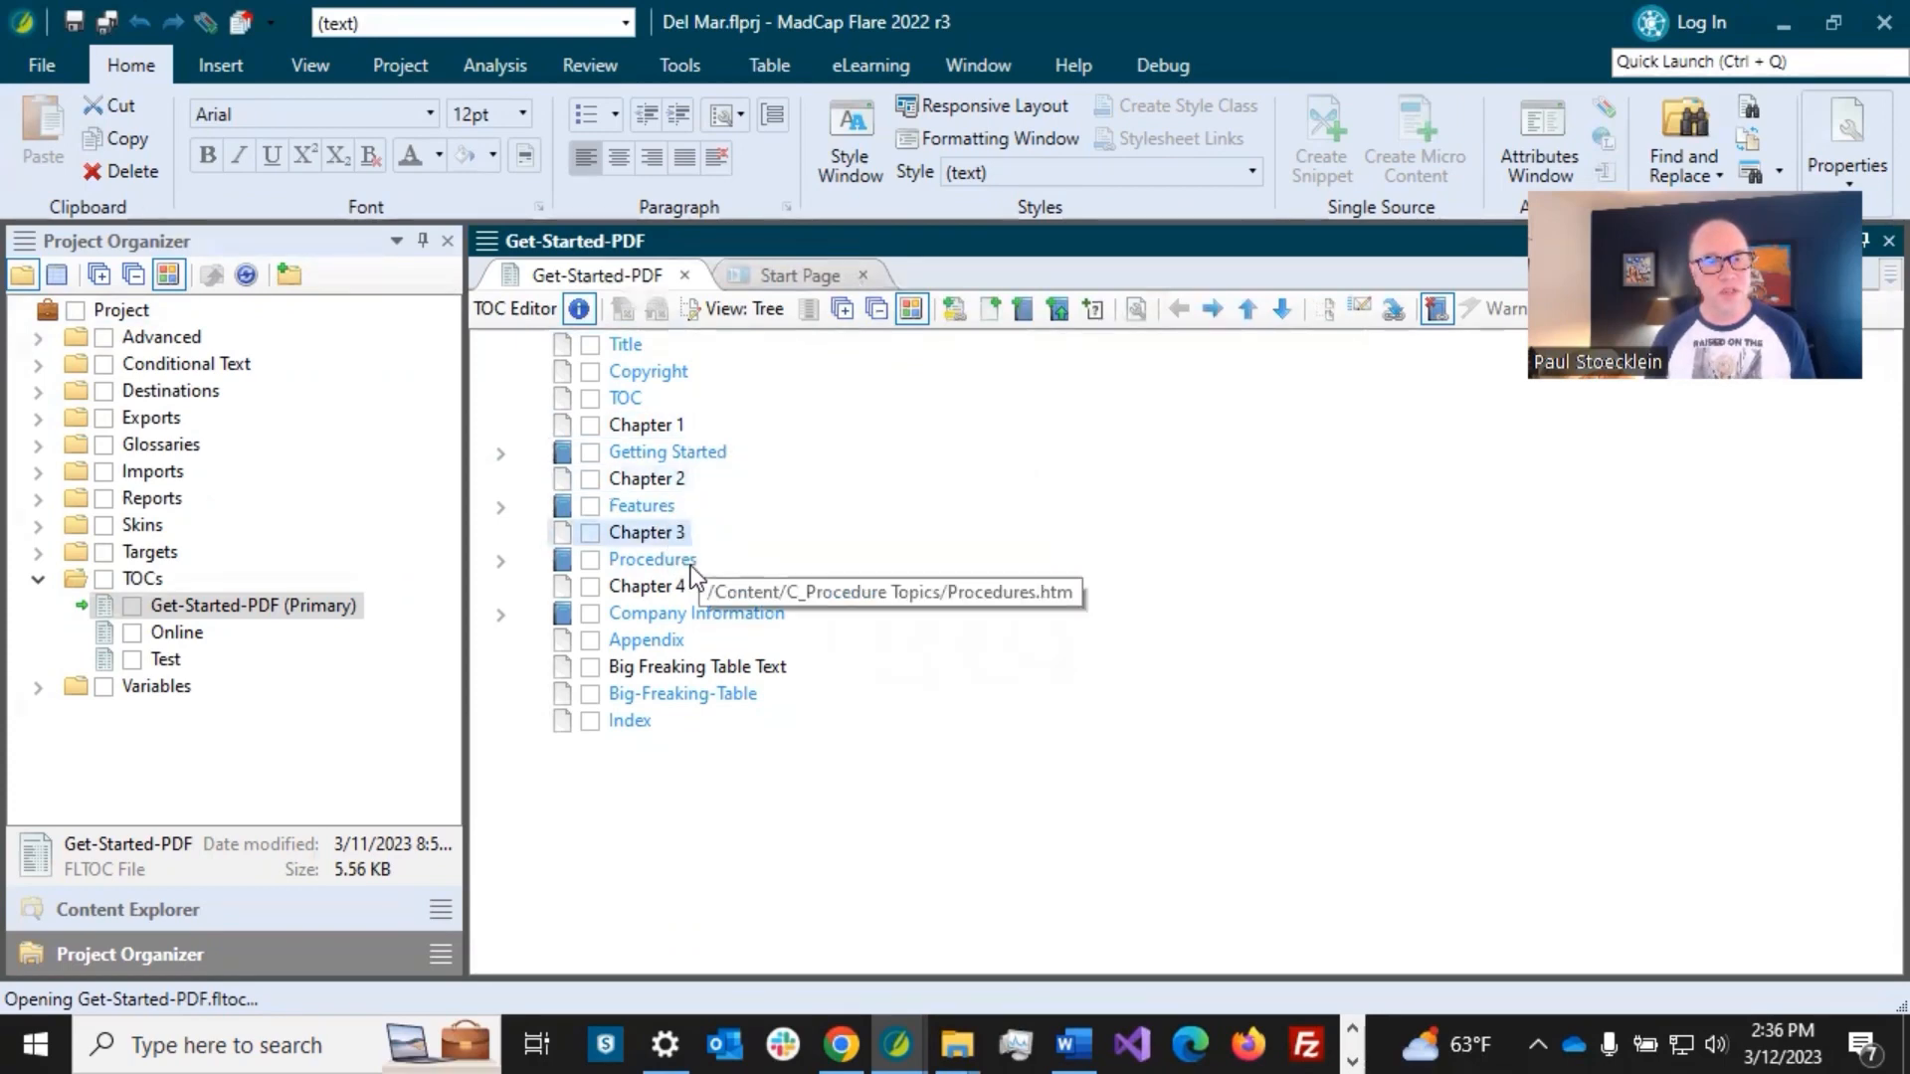
left_click(676, 589)
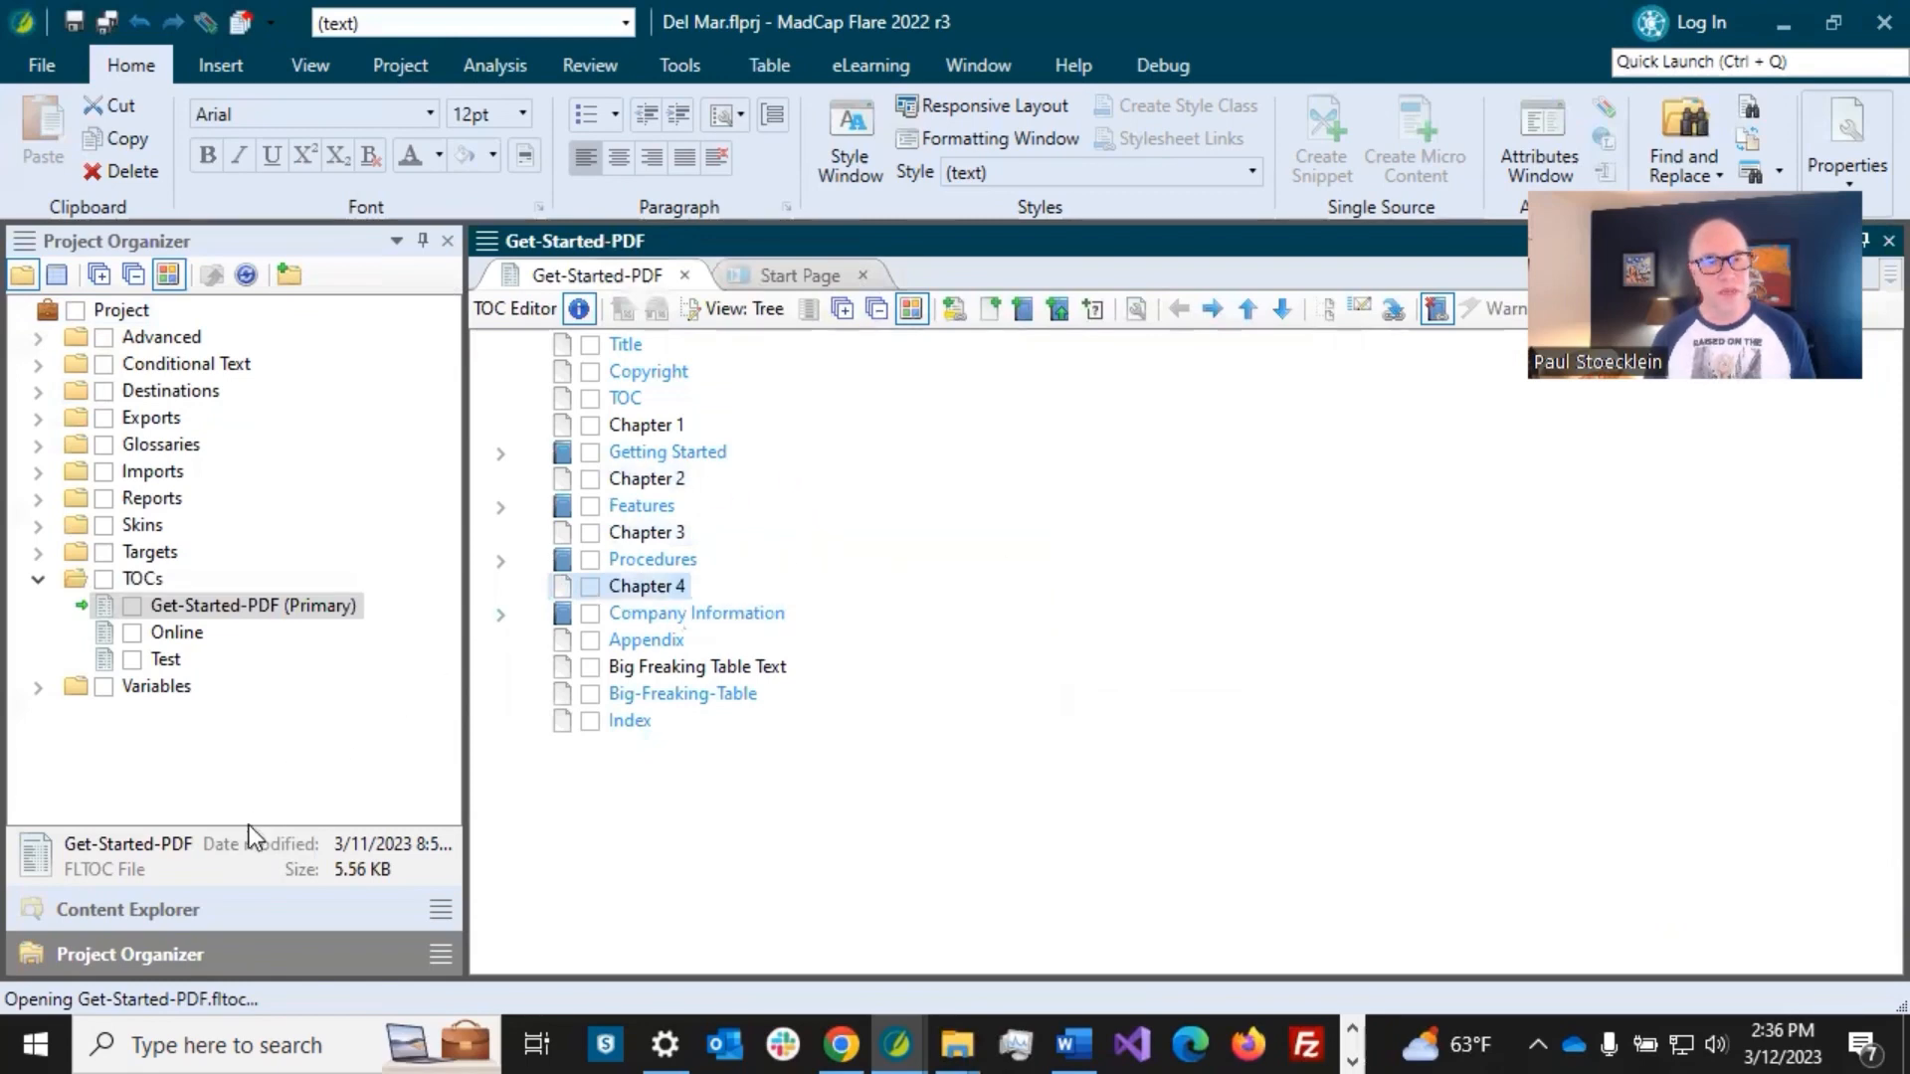
- Locate the Chapter-Number.htm topic in the Print-Only content folder
left_click(265, 903)
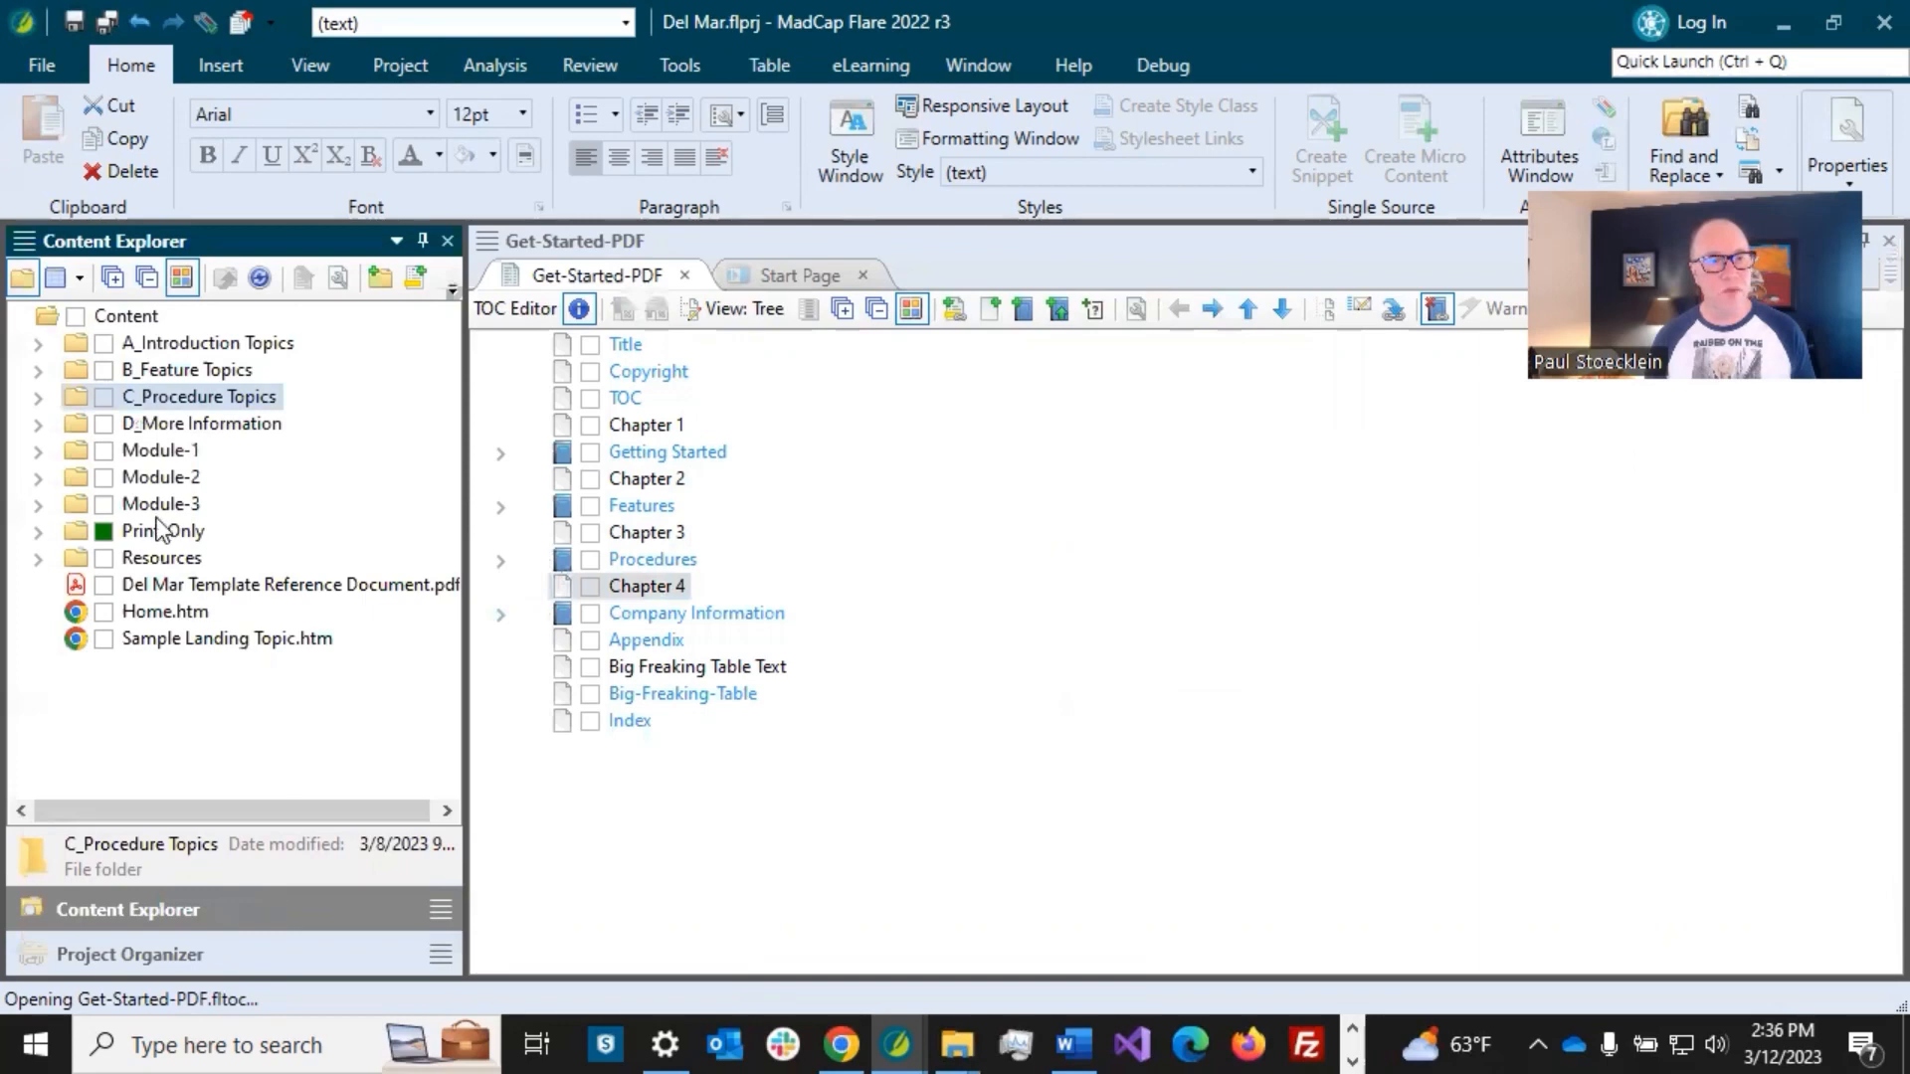
left_click(40, 532)
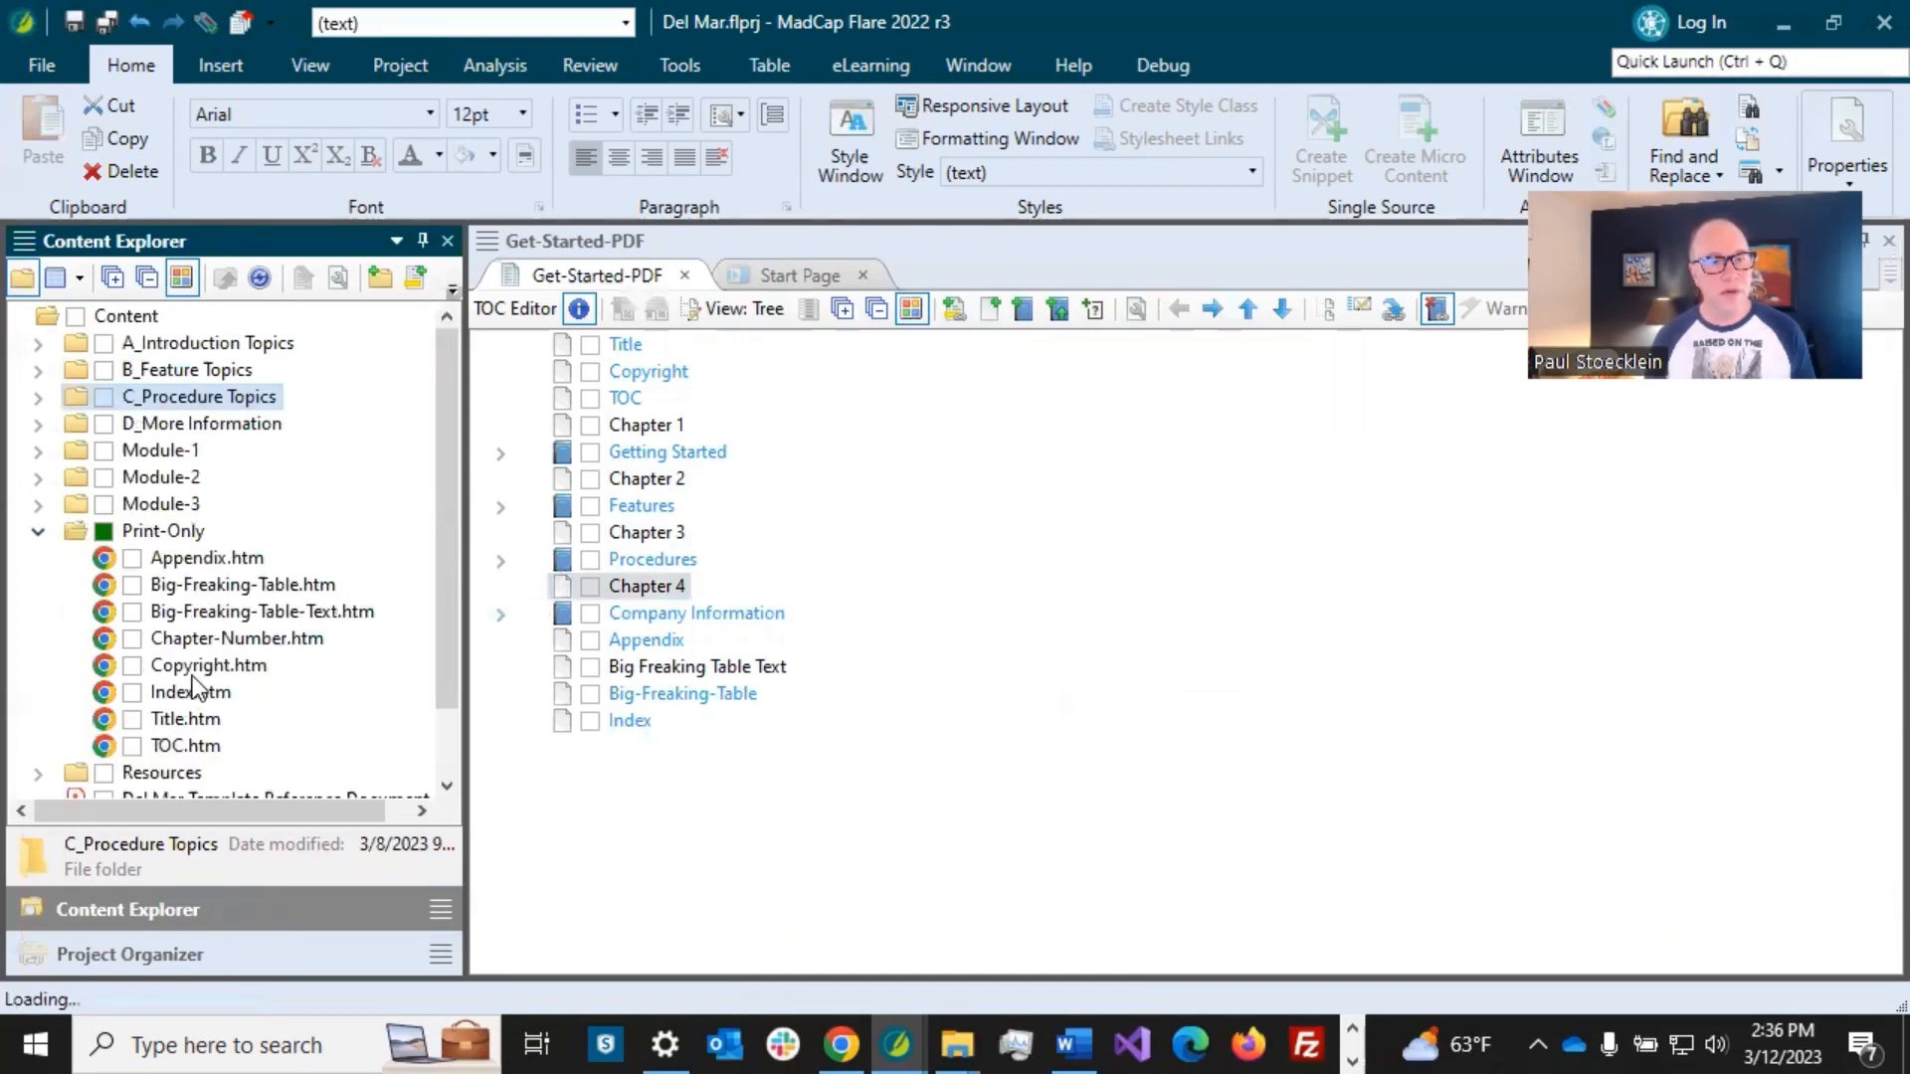
left_click(206, 637)
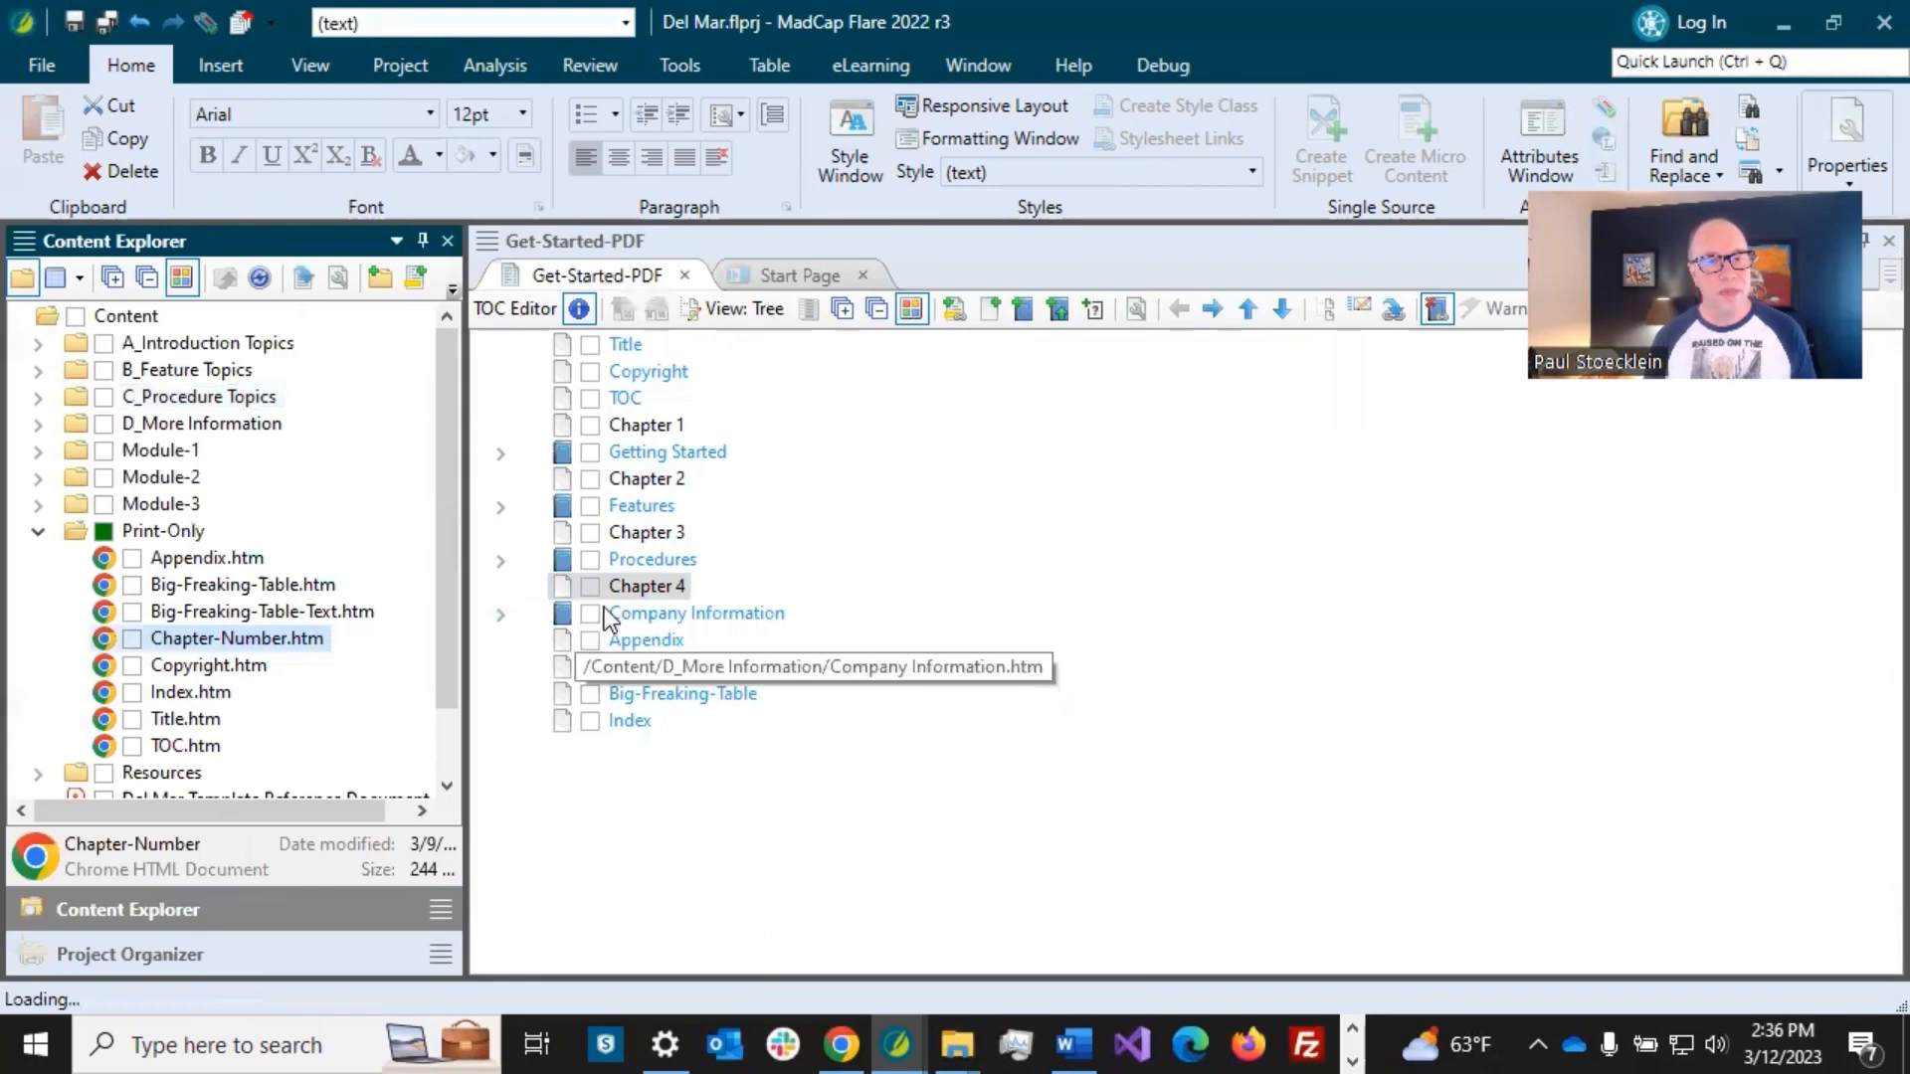
- Duplicate the Get-Started-PDF TOC within the TOCs folder and rename the copy TEMPLATE
left_click(181, 947)
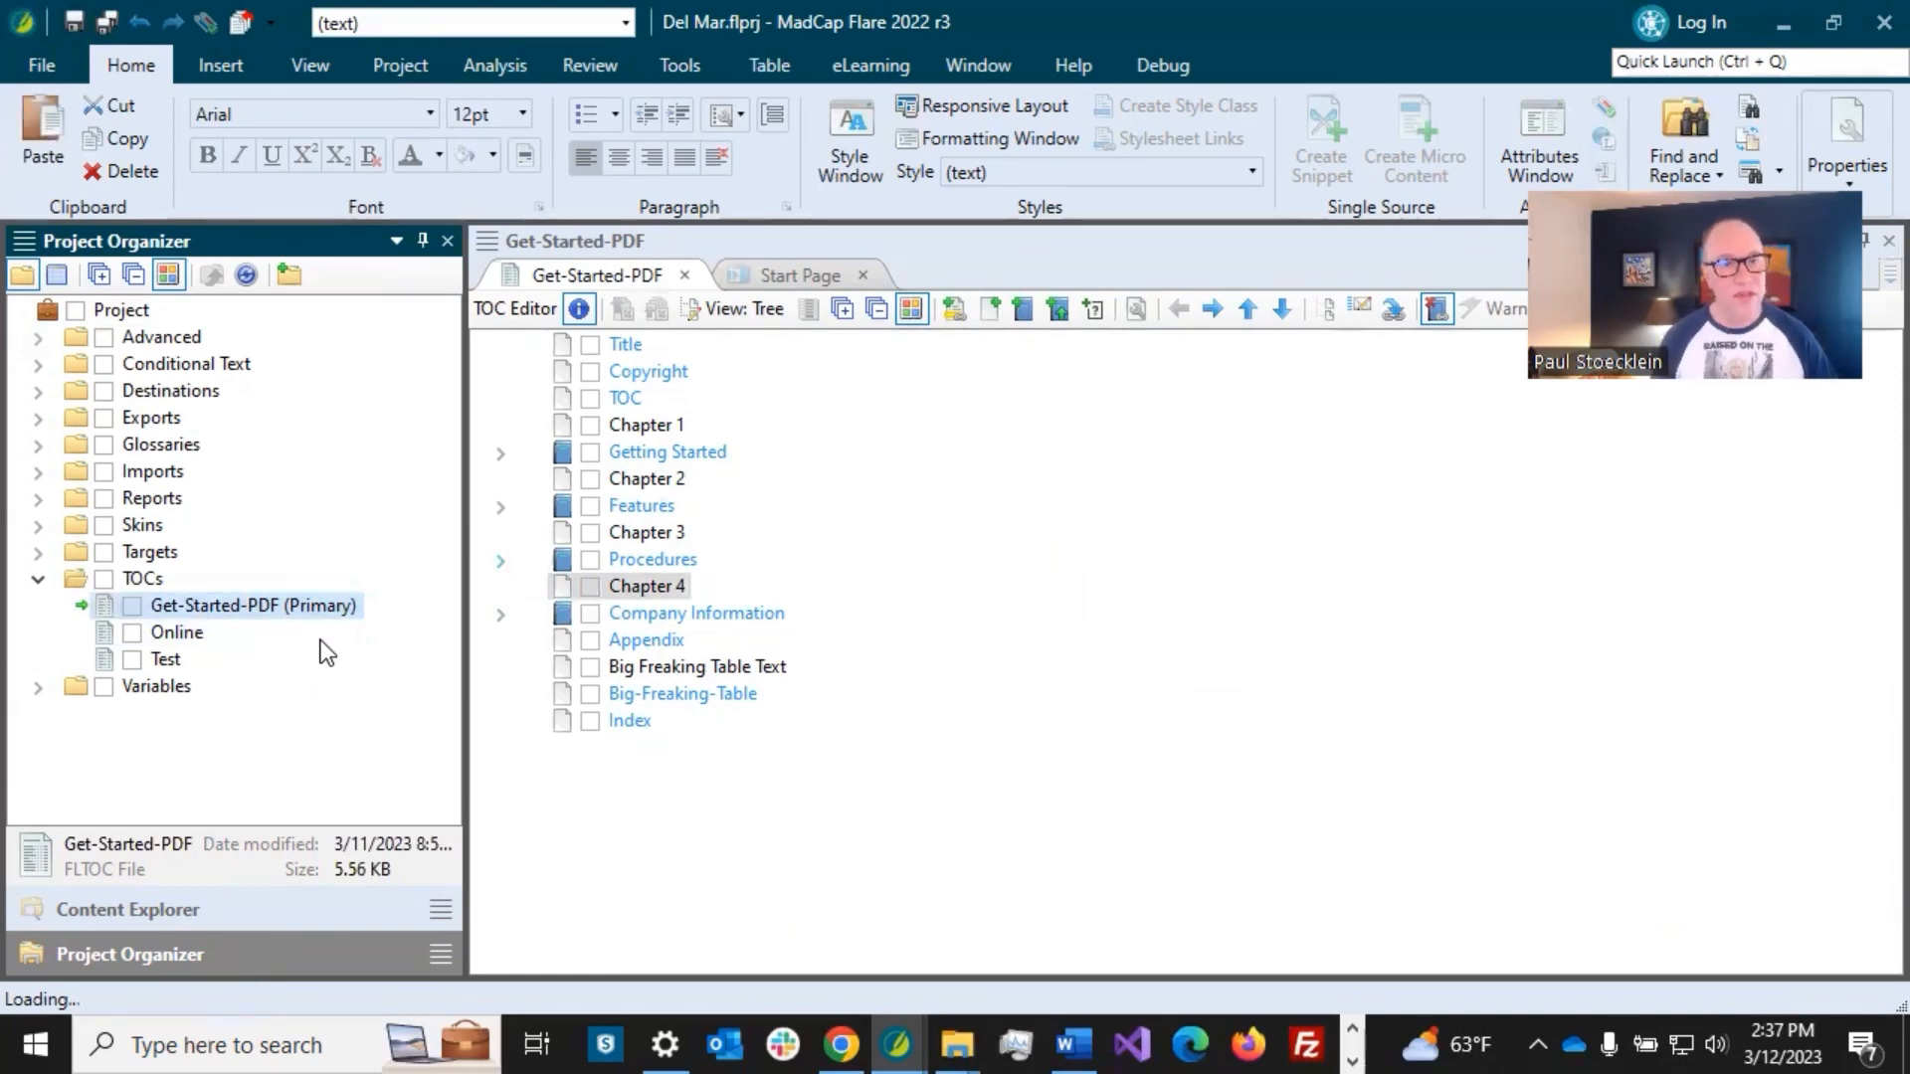
key("ctrl+v")
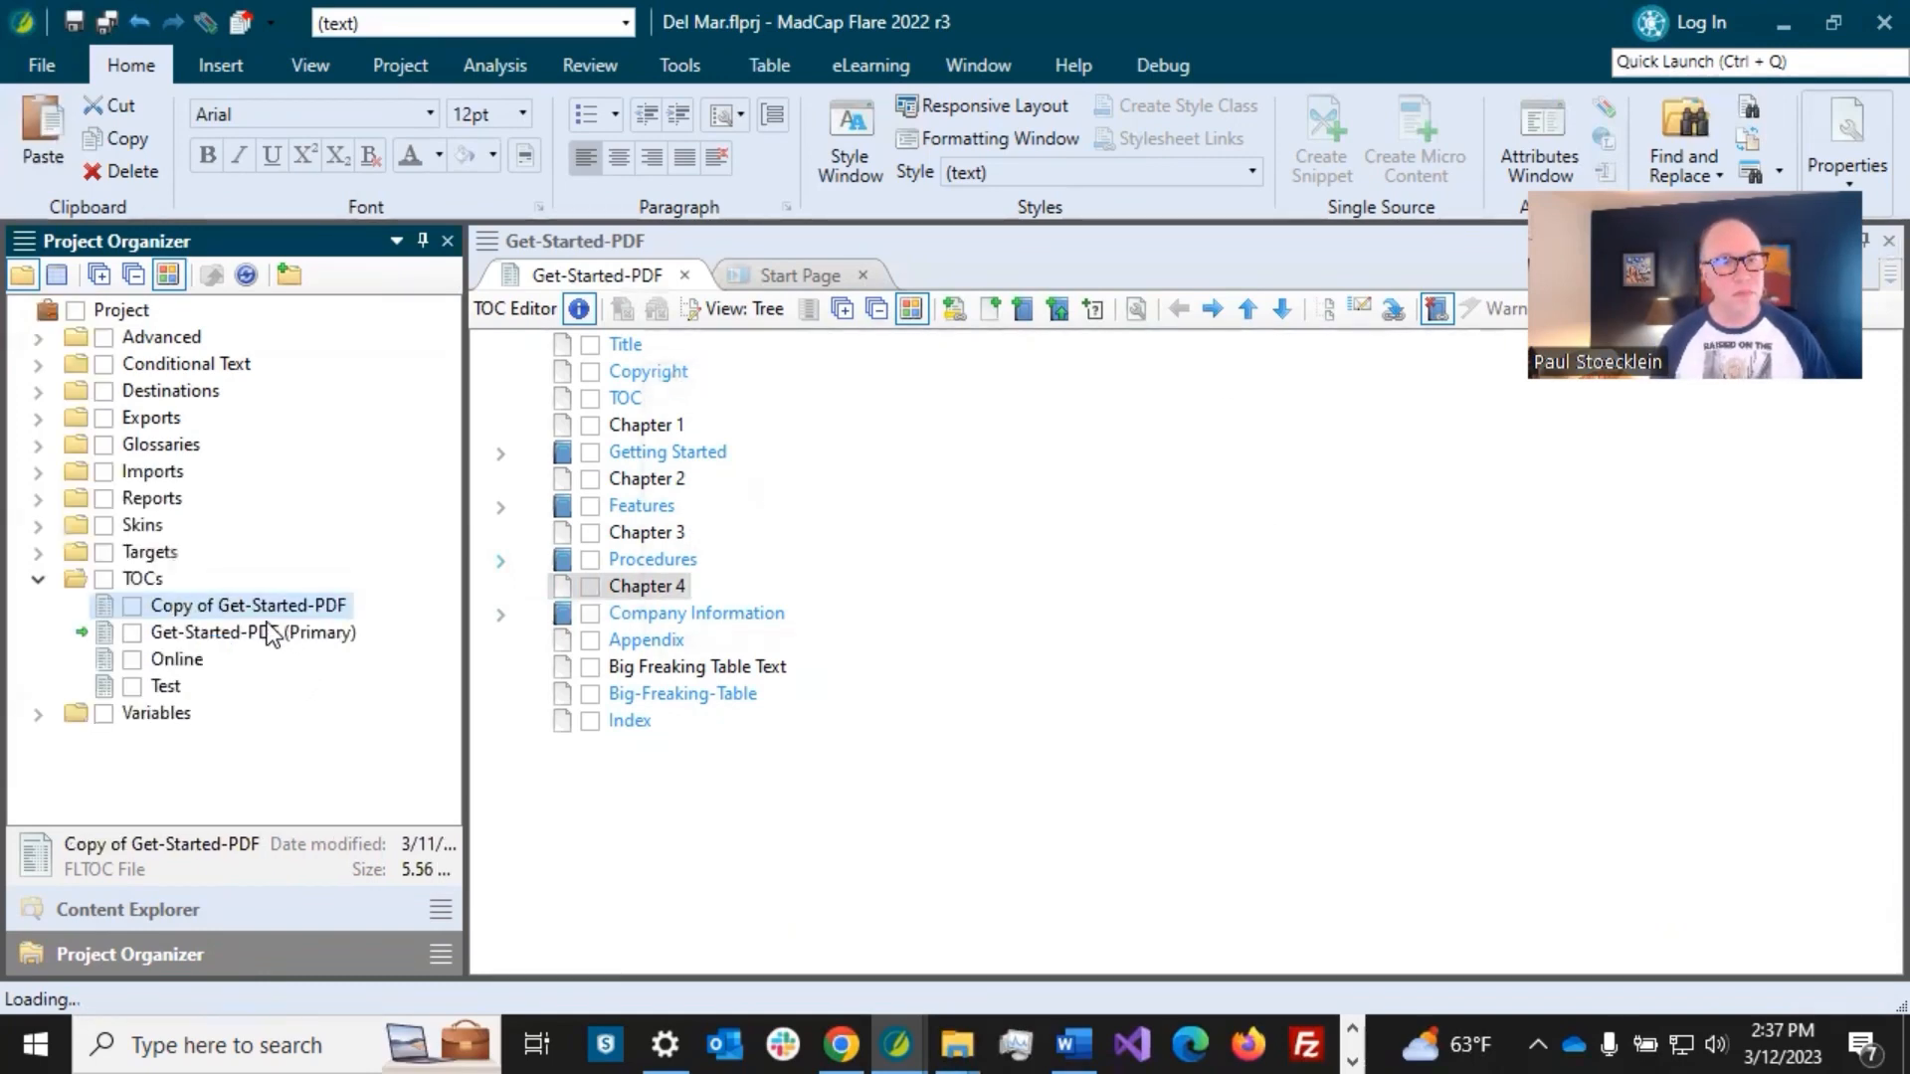
left_click(297, 615)
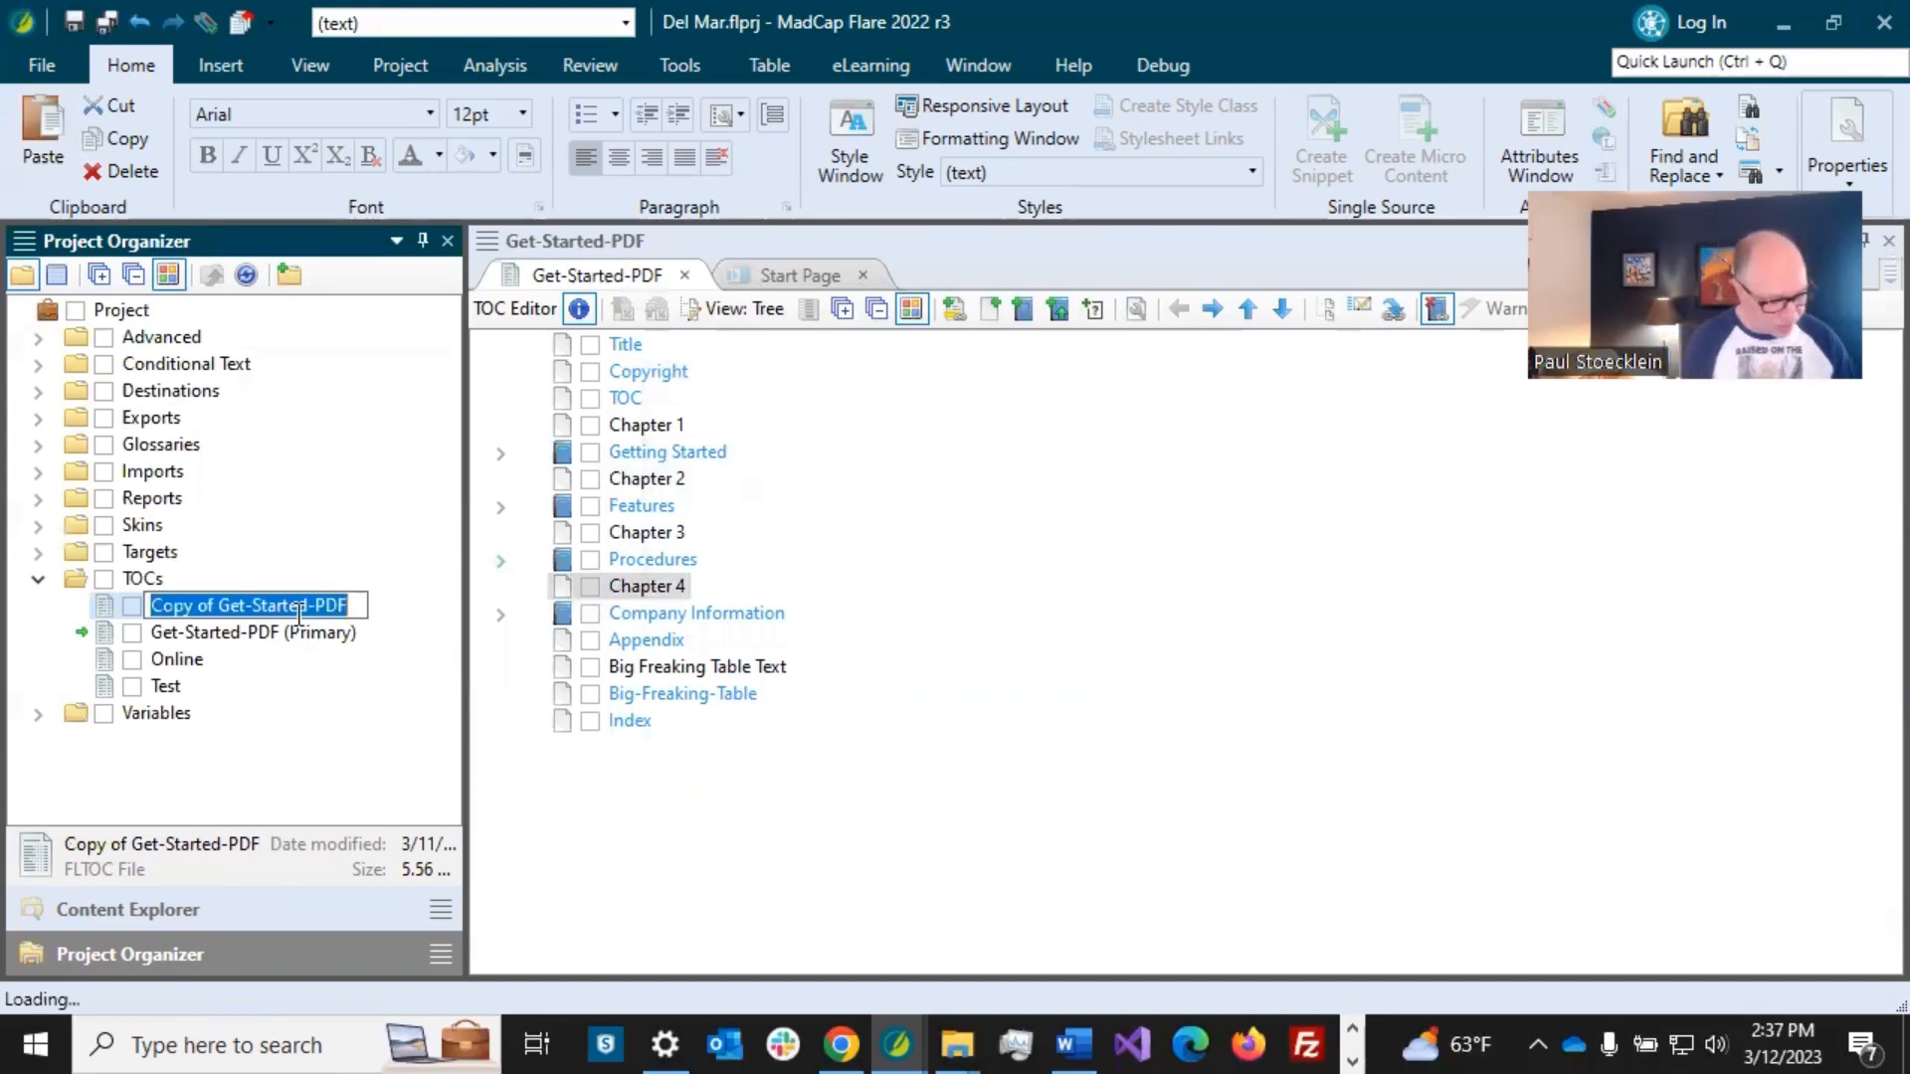
key("Caps_Lock")
type("T")
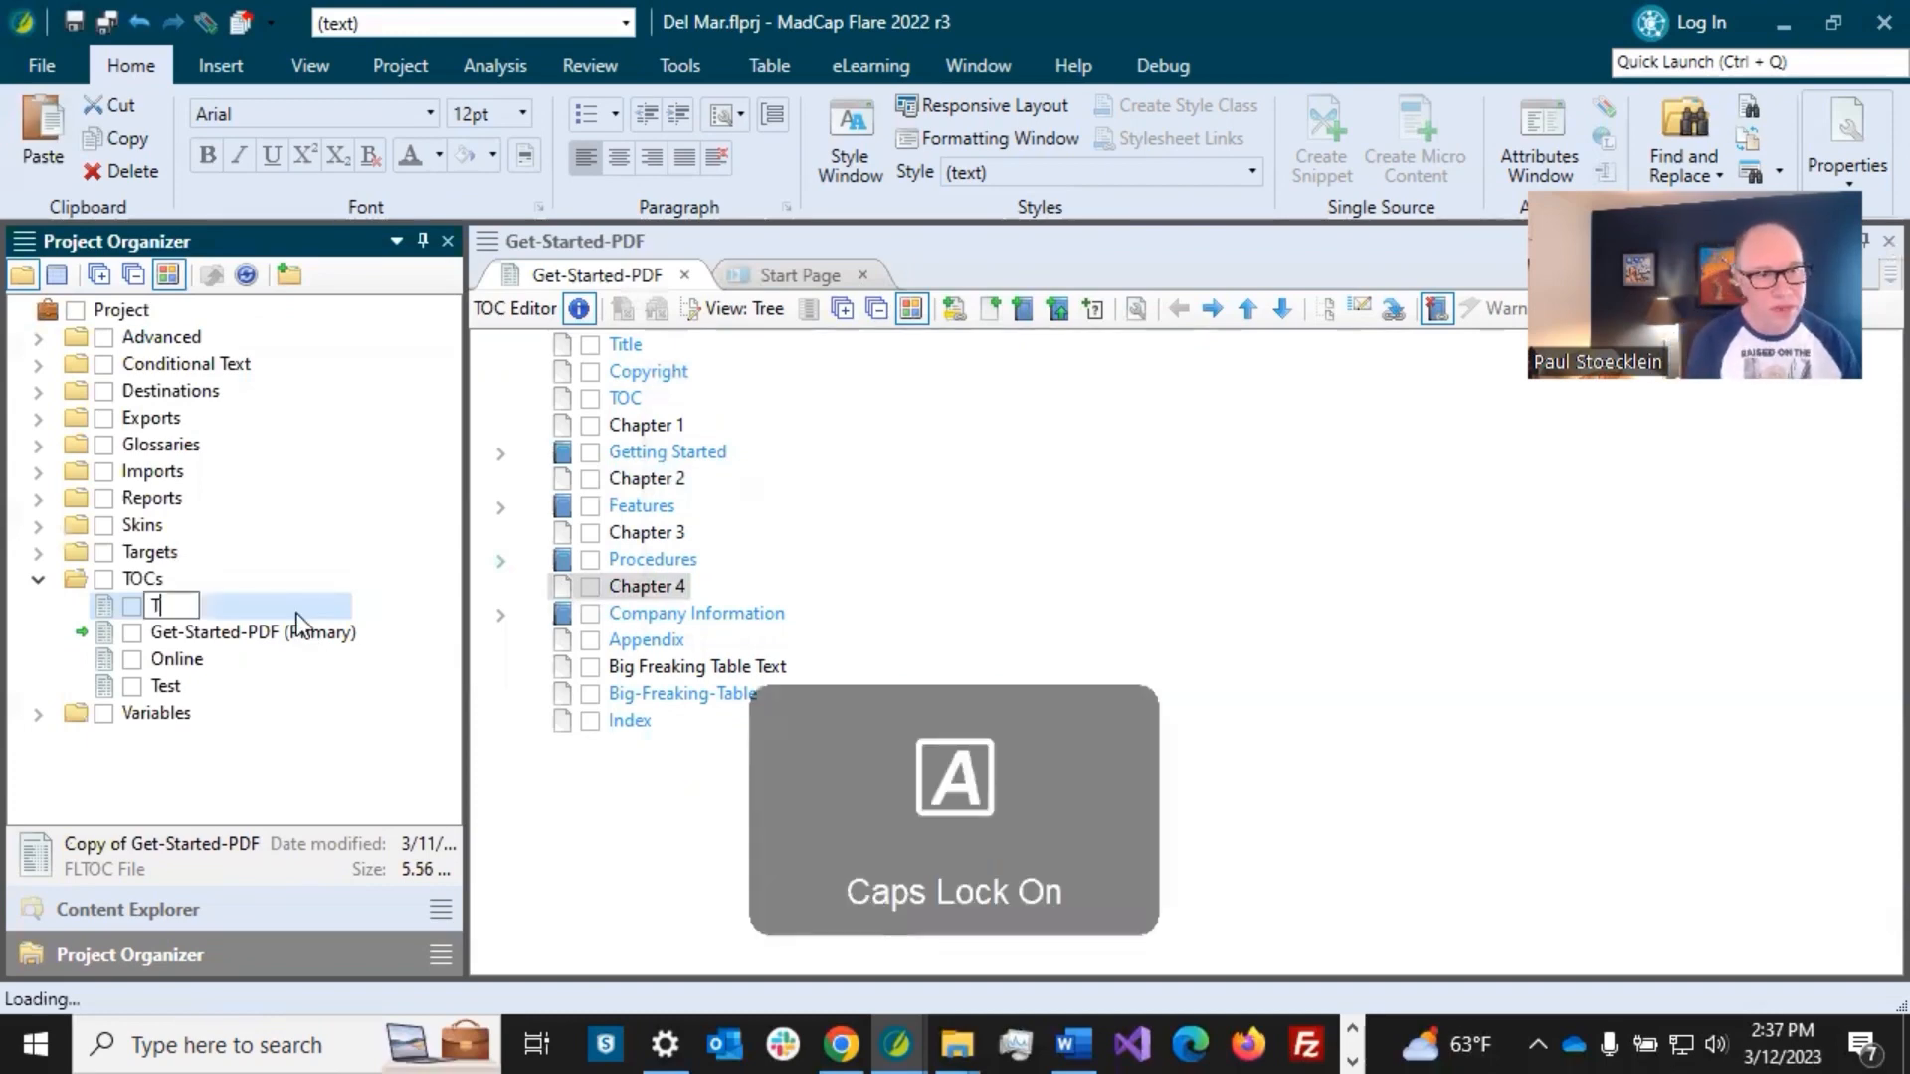
type("EMPLATE")
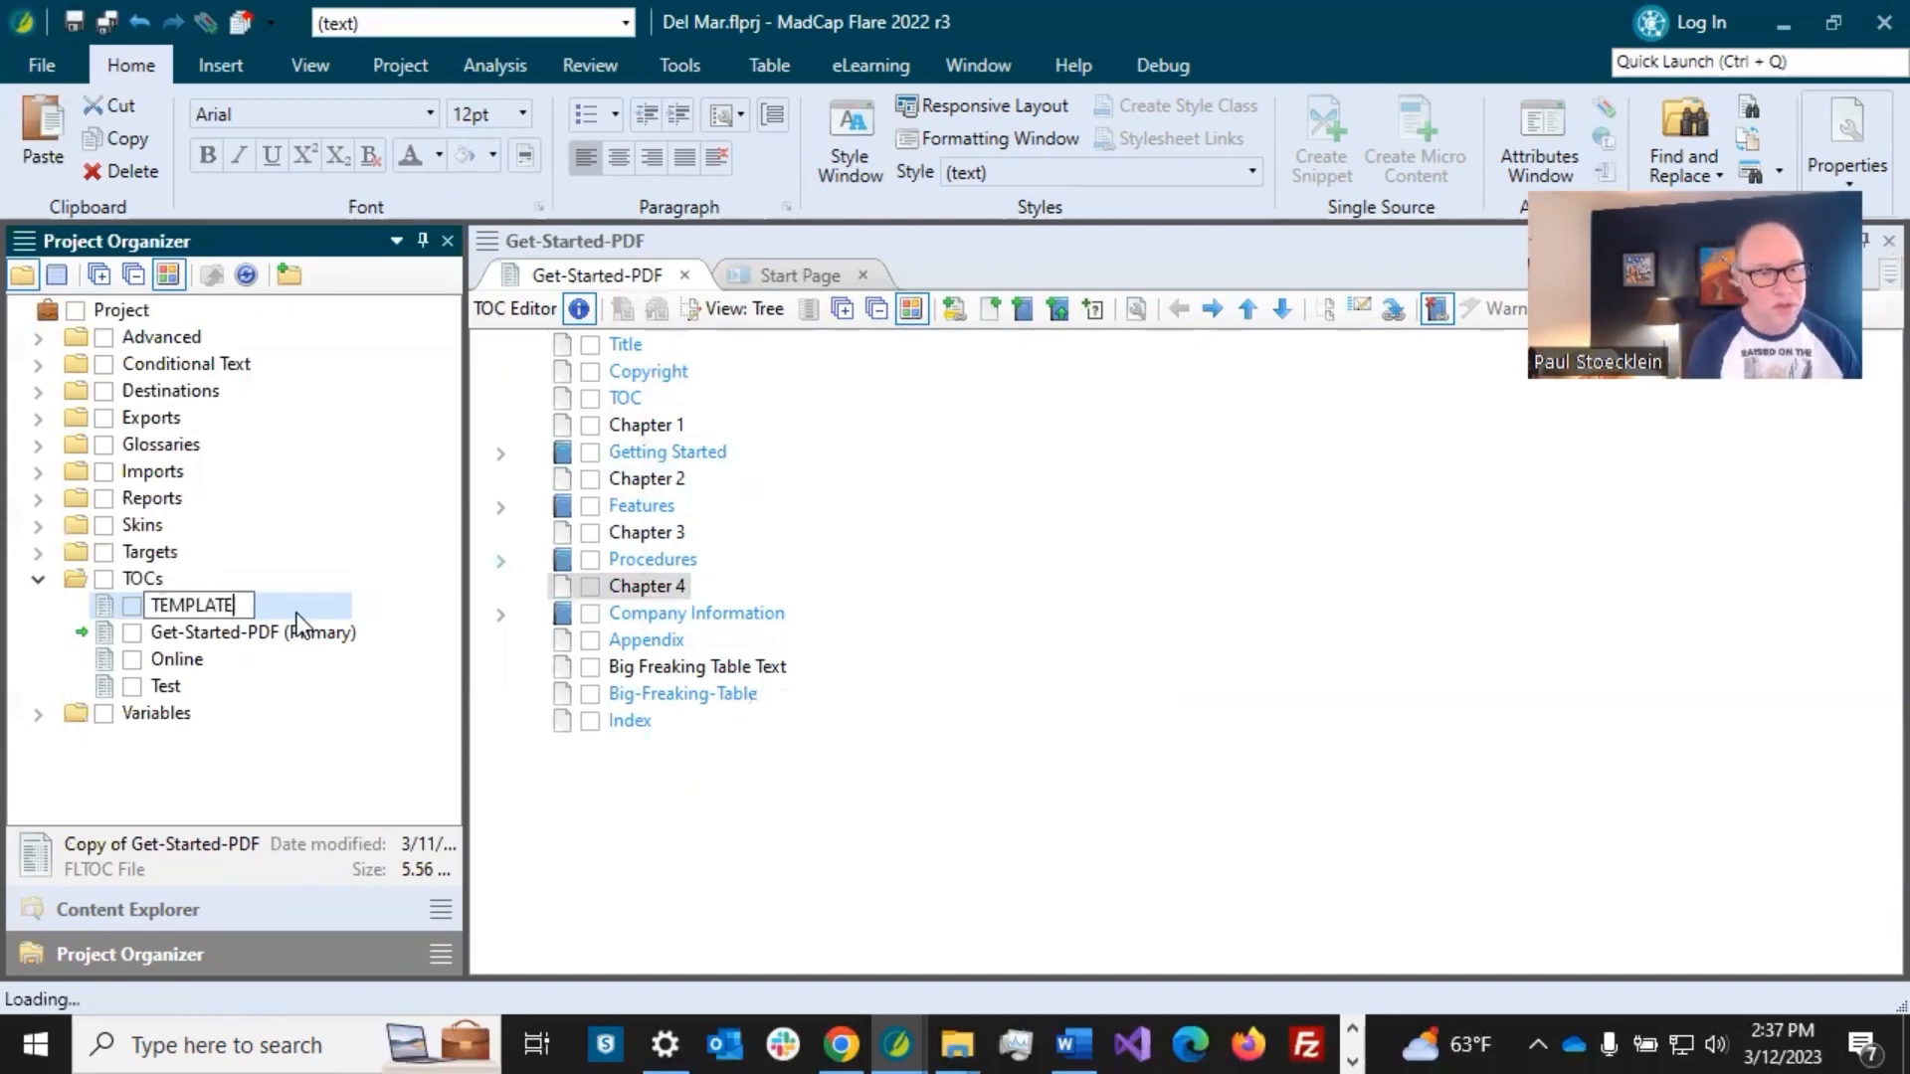
key("Caps_Lock")
key("Escape")
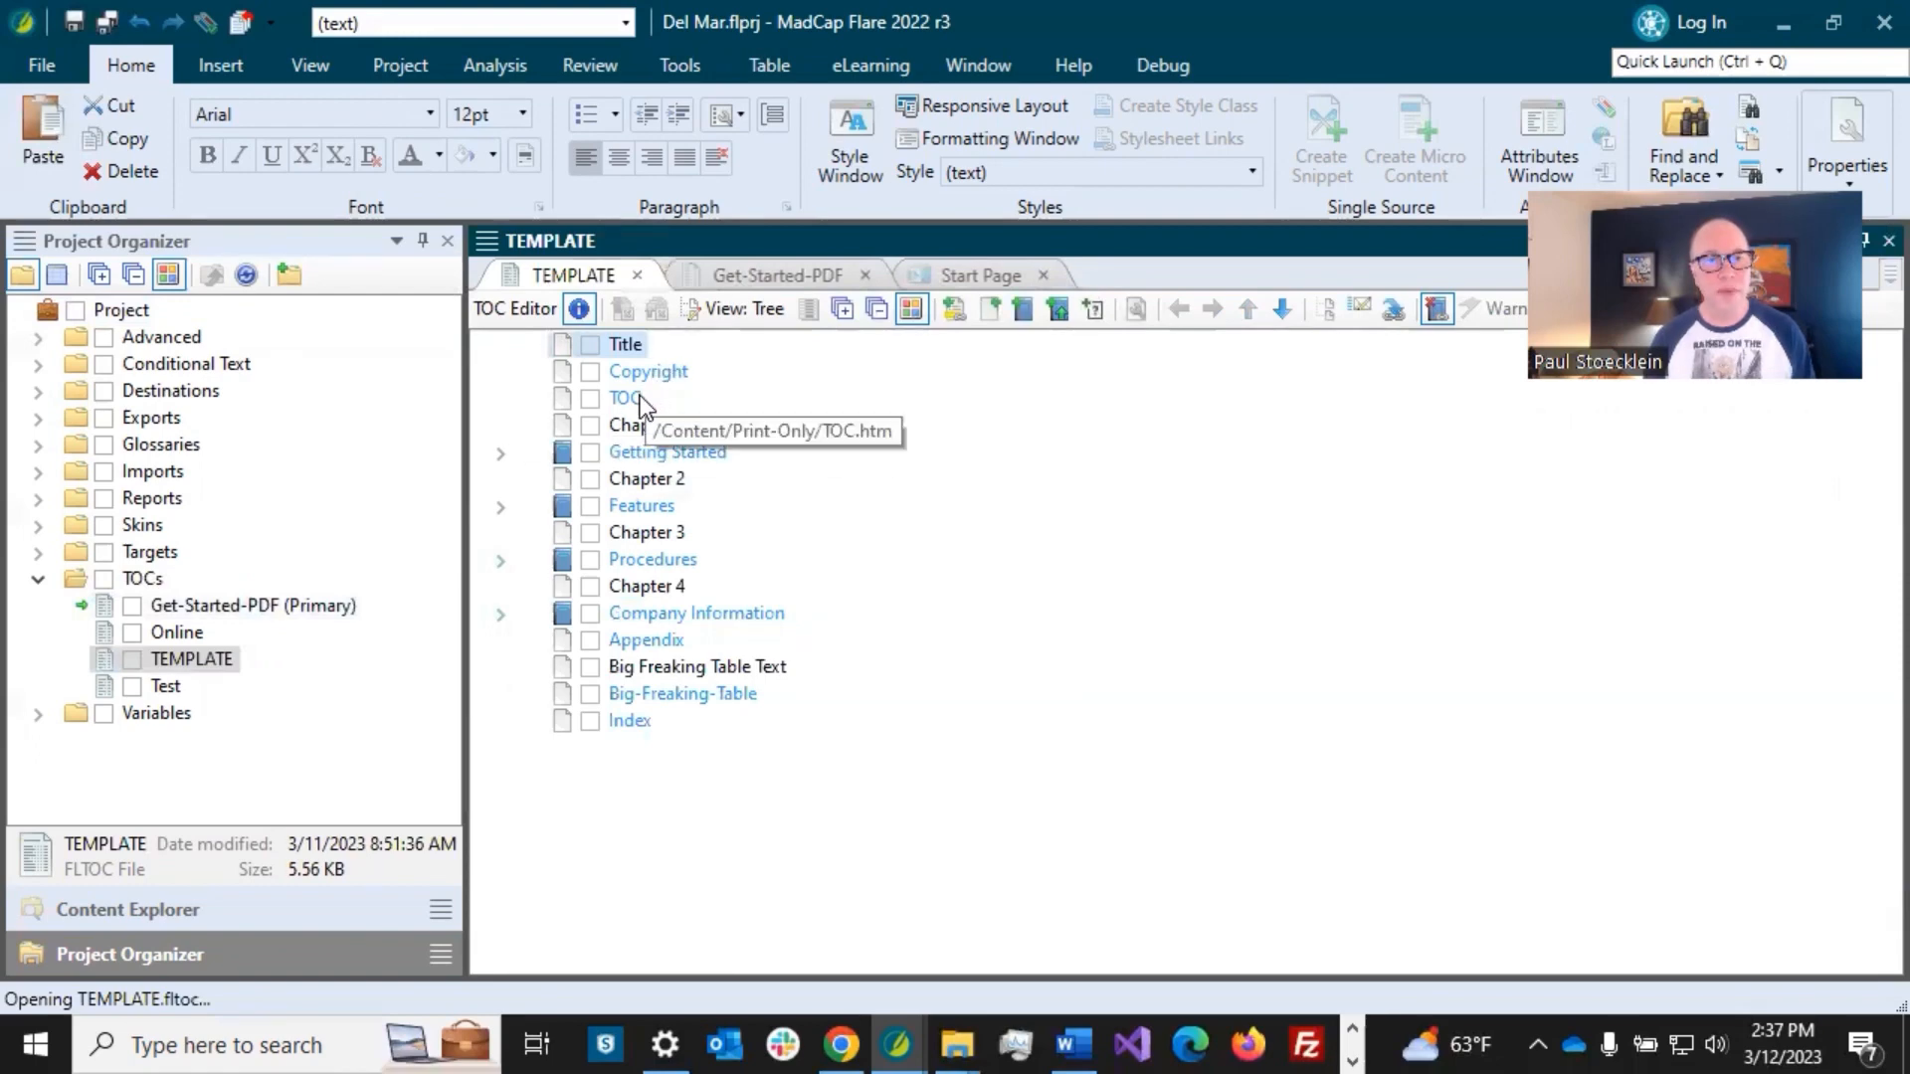
- Delete the Getting Started, Features, Procedures and Company Information books from the TEMPLATE TOC
left_click(646, 452)
key("Delete")
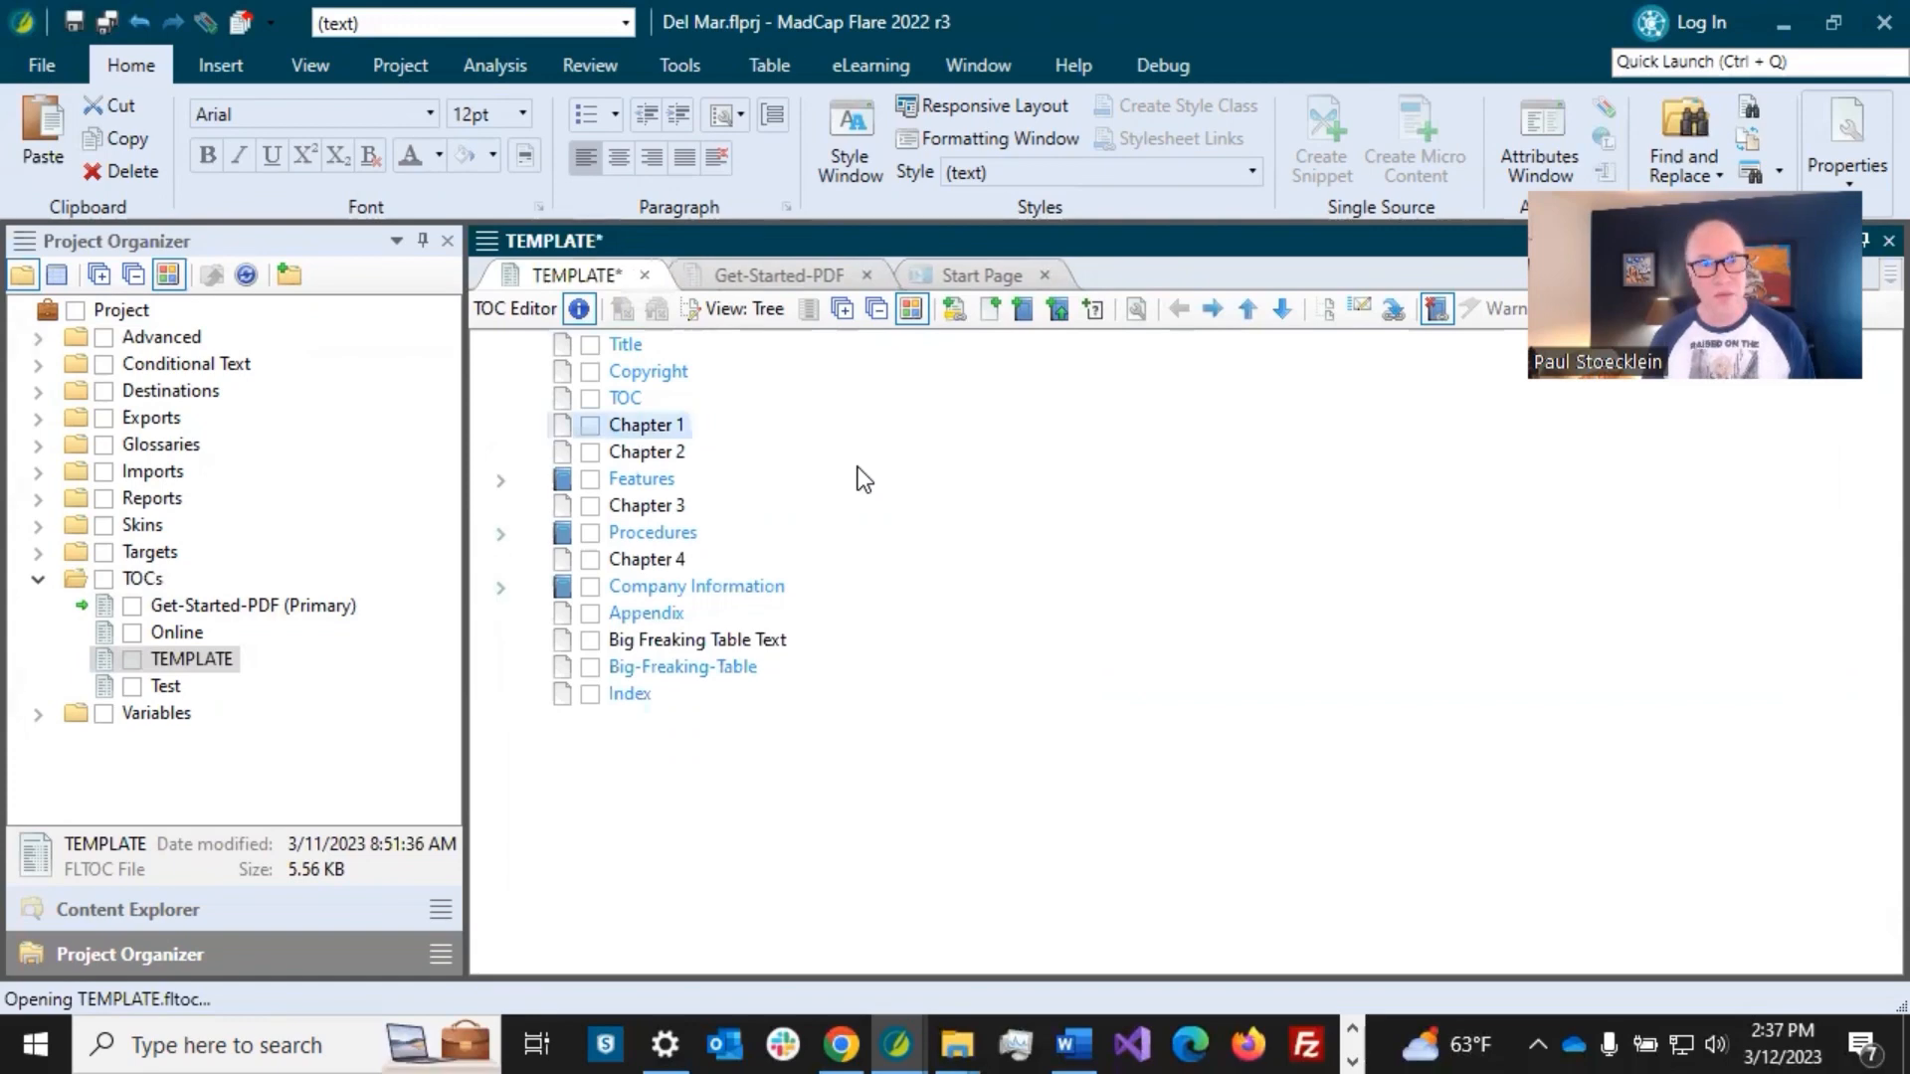
left_click(660, 479)
key("Delete")
left_click(647, 505)
key("Delete")
left_click(686, 532)
key("Delete")
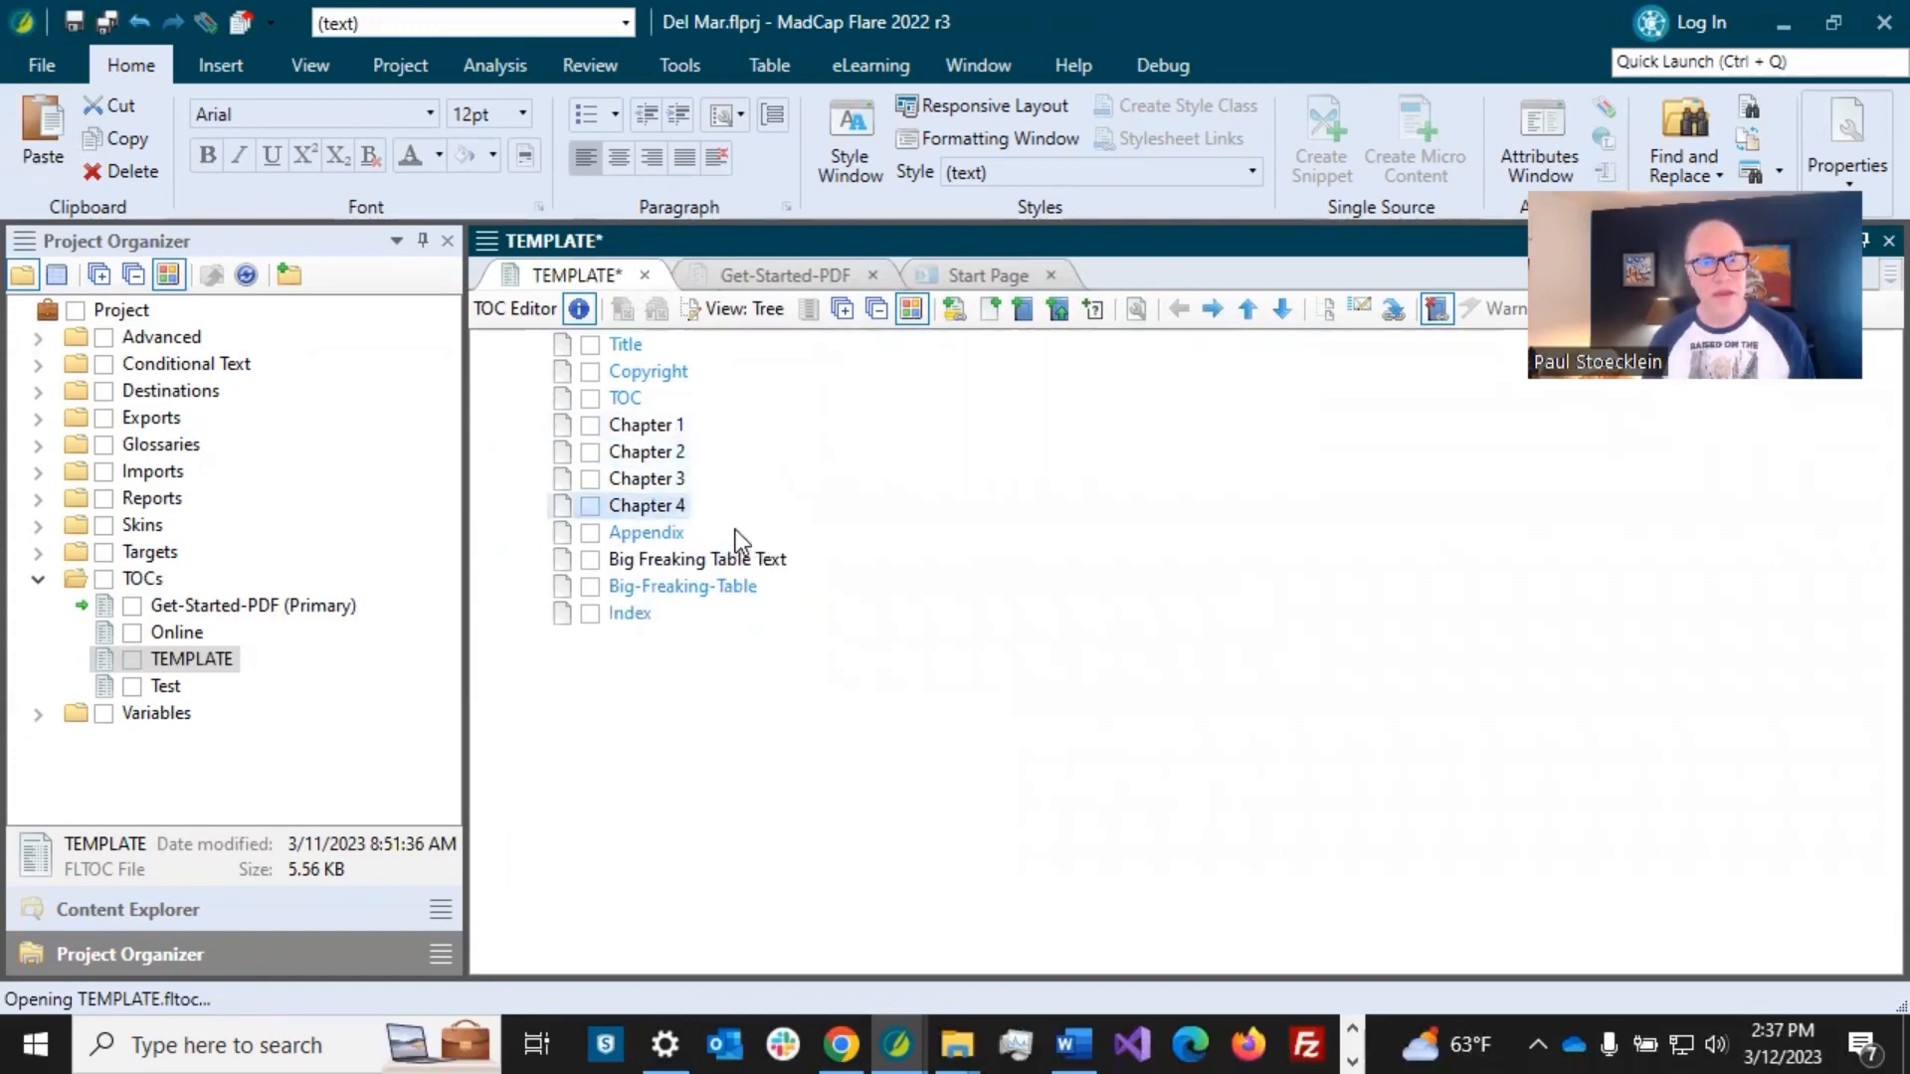
- Delete the Big Freaking Table Text and Big-Freaking-Table entries from the TEMPLATE TOC and save all files
left_click(694, 562)
key("Delete")
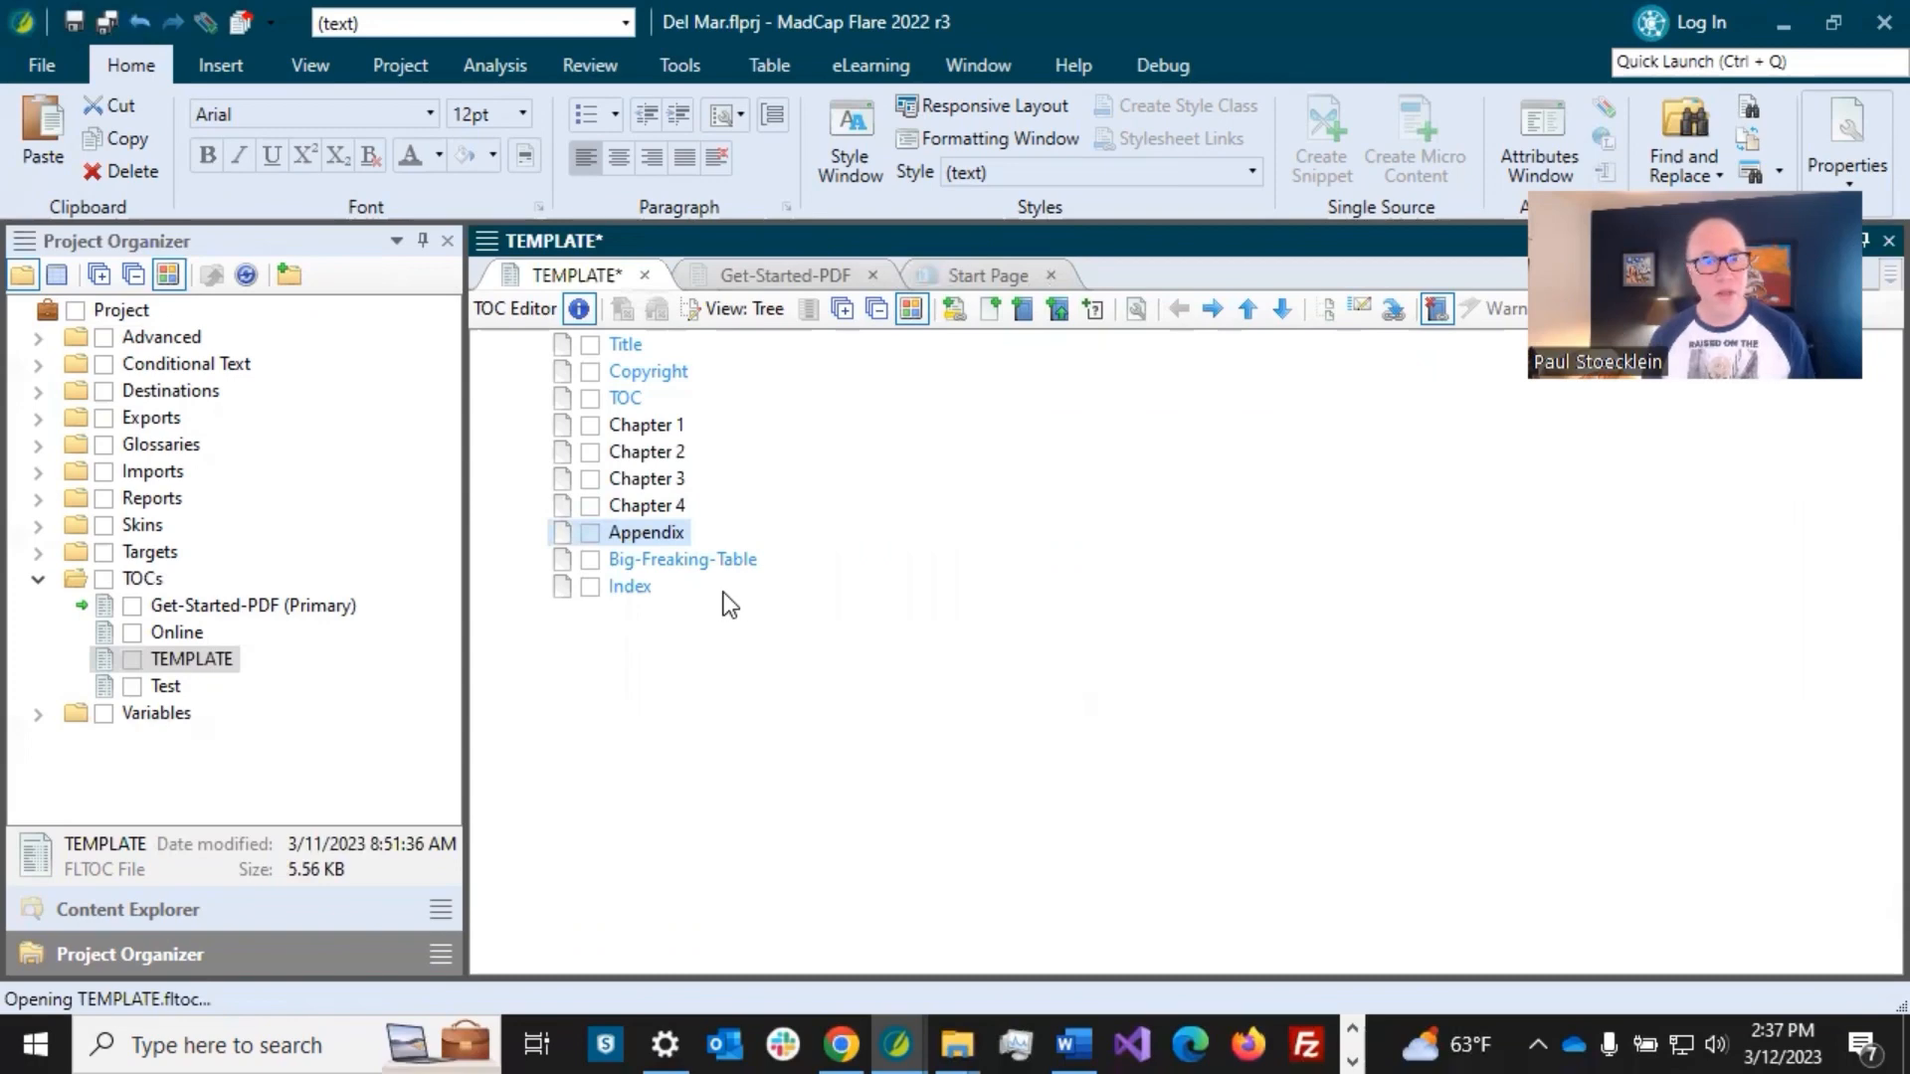
left_click(712, 559)
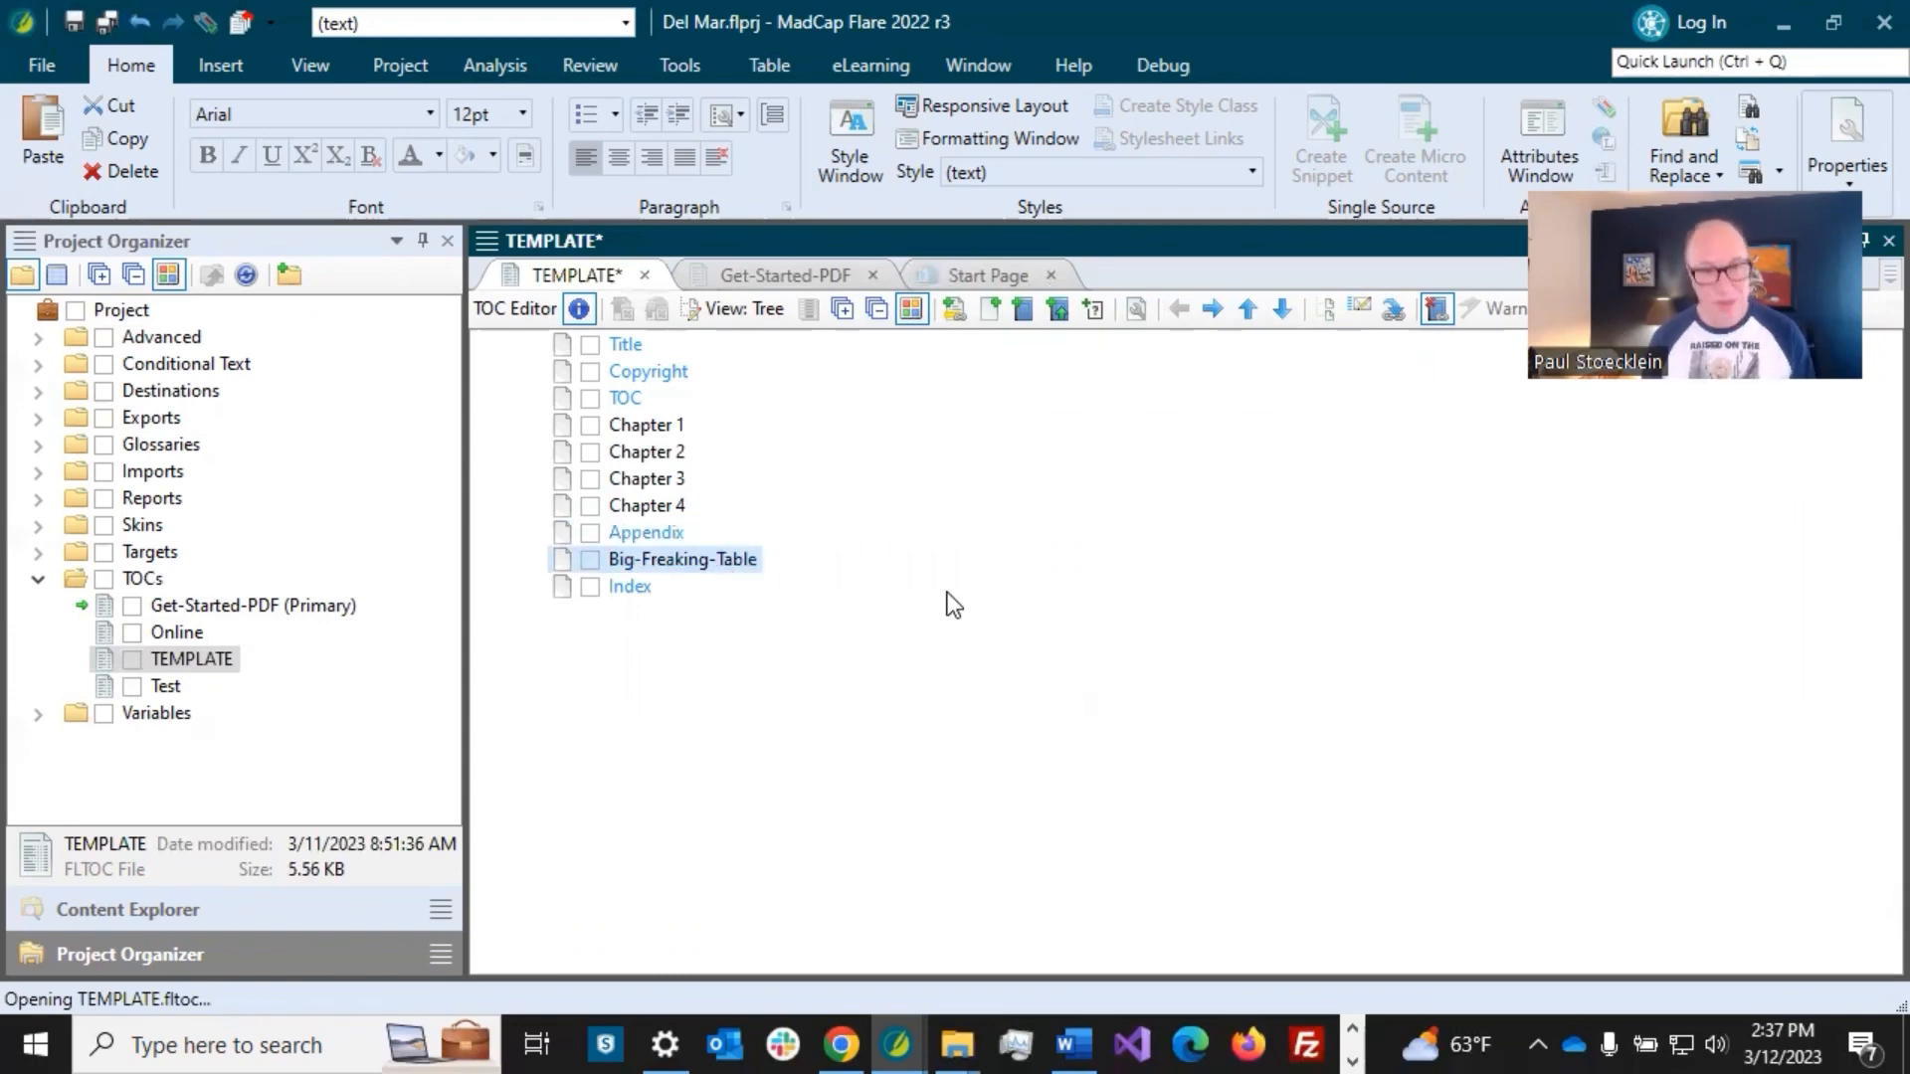
key("Delete")
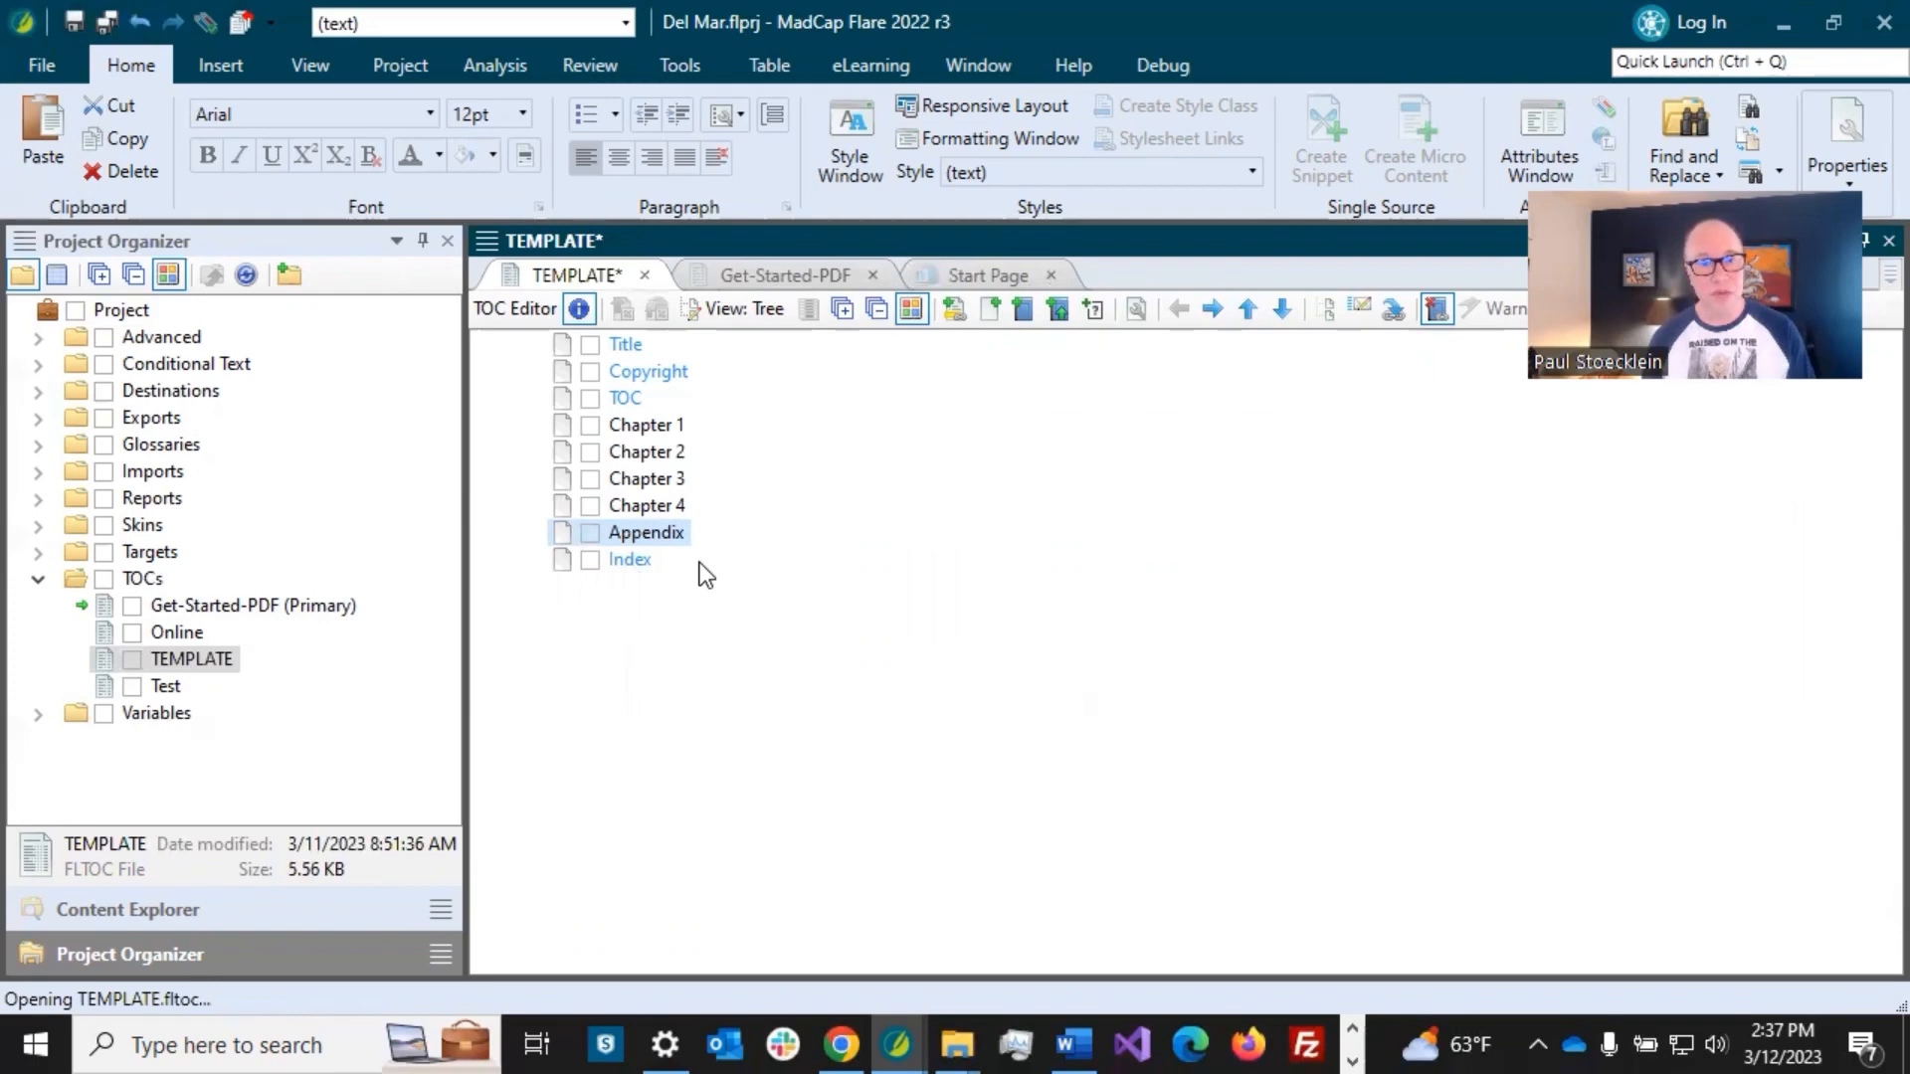
left_click(642, 563)
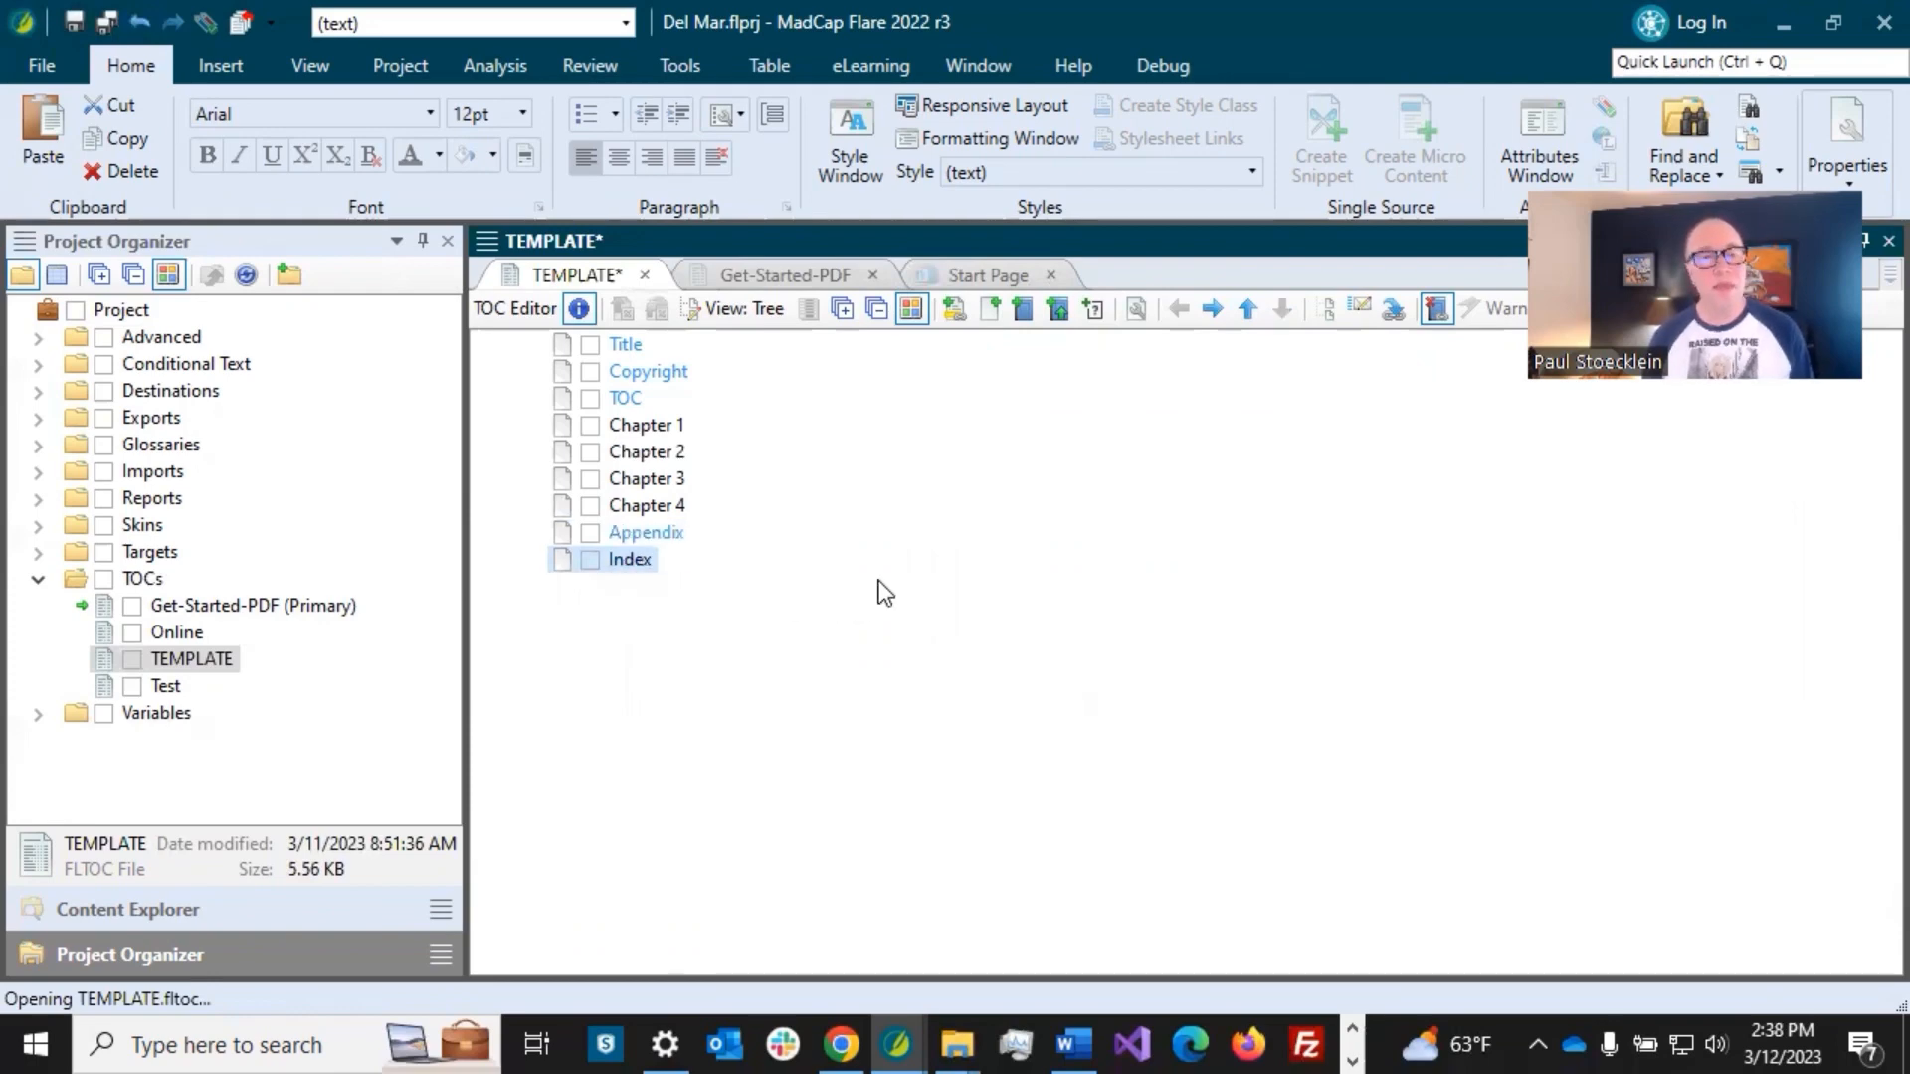
left_click(108, 22)
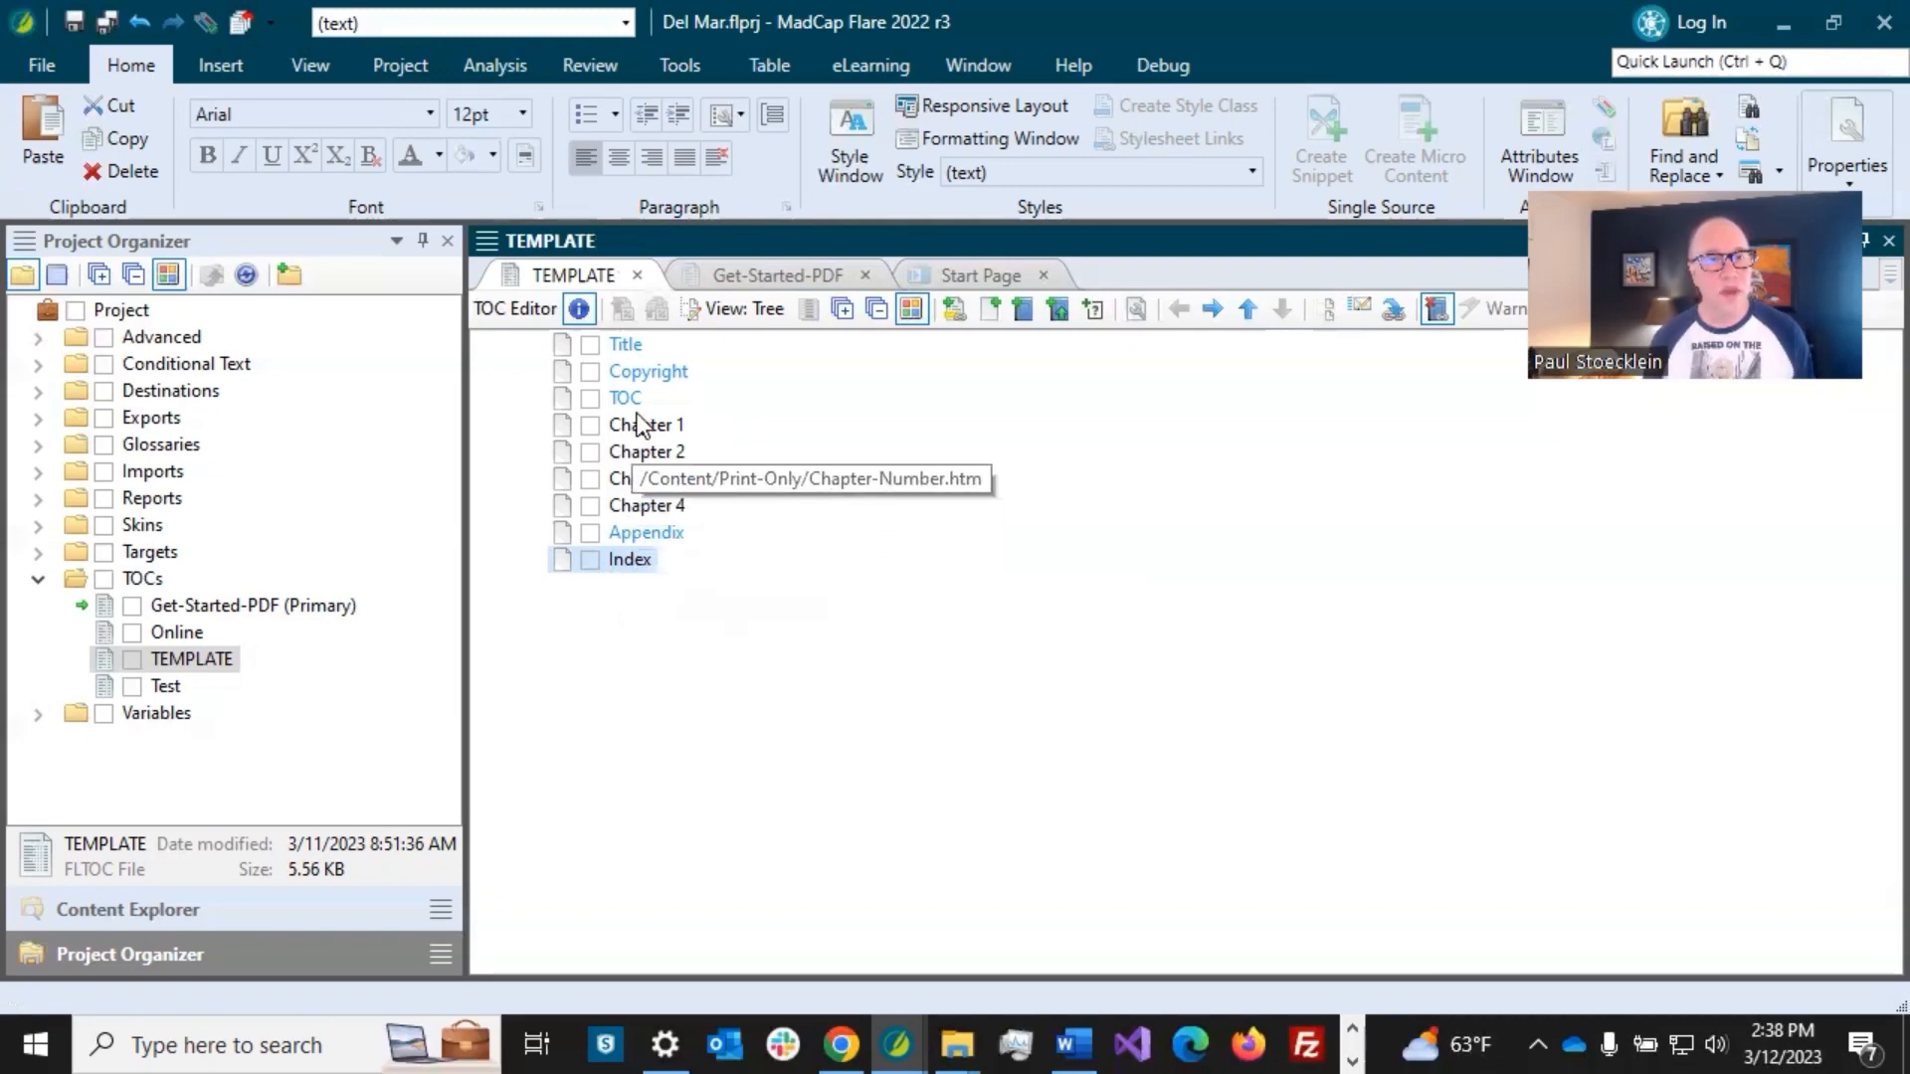
- Duplicate the TEMPLATE TOC within the TOCs folder and rename the copy Module1
left_click(173, 631)
left_click(205, 660)
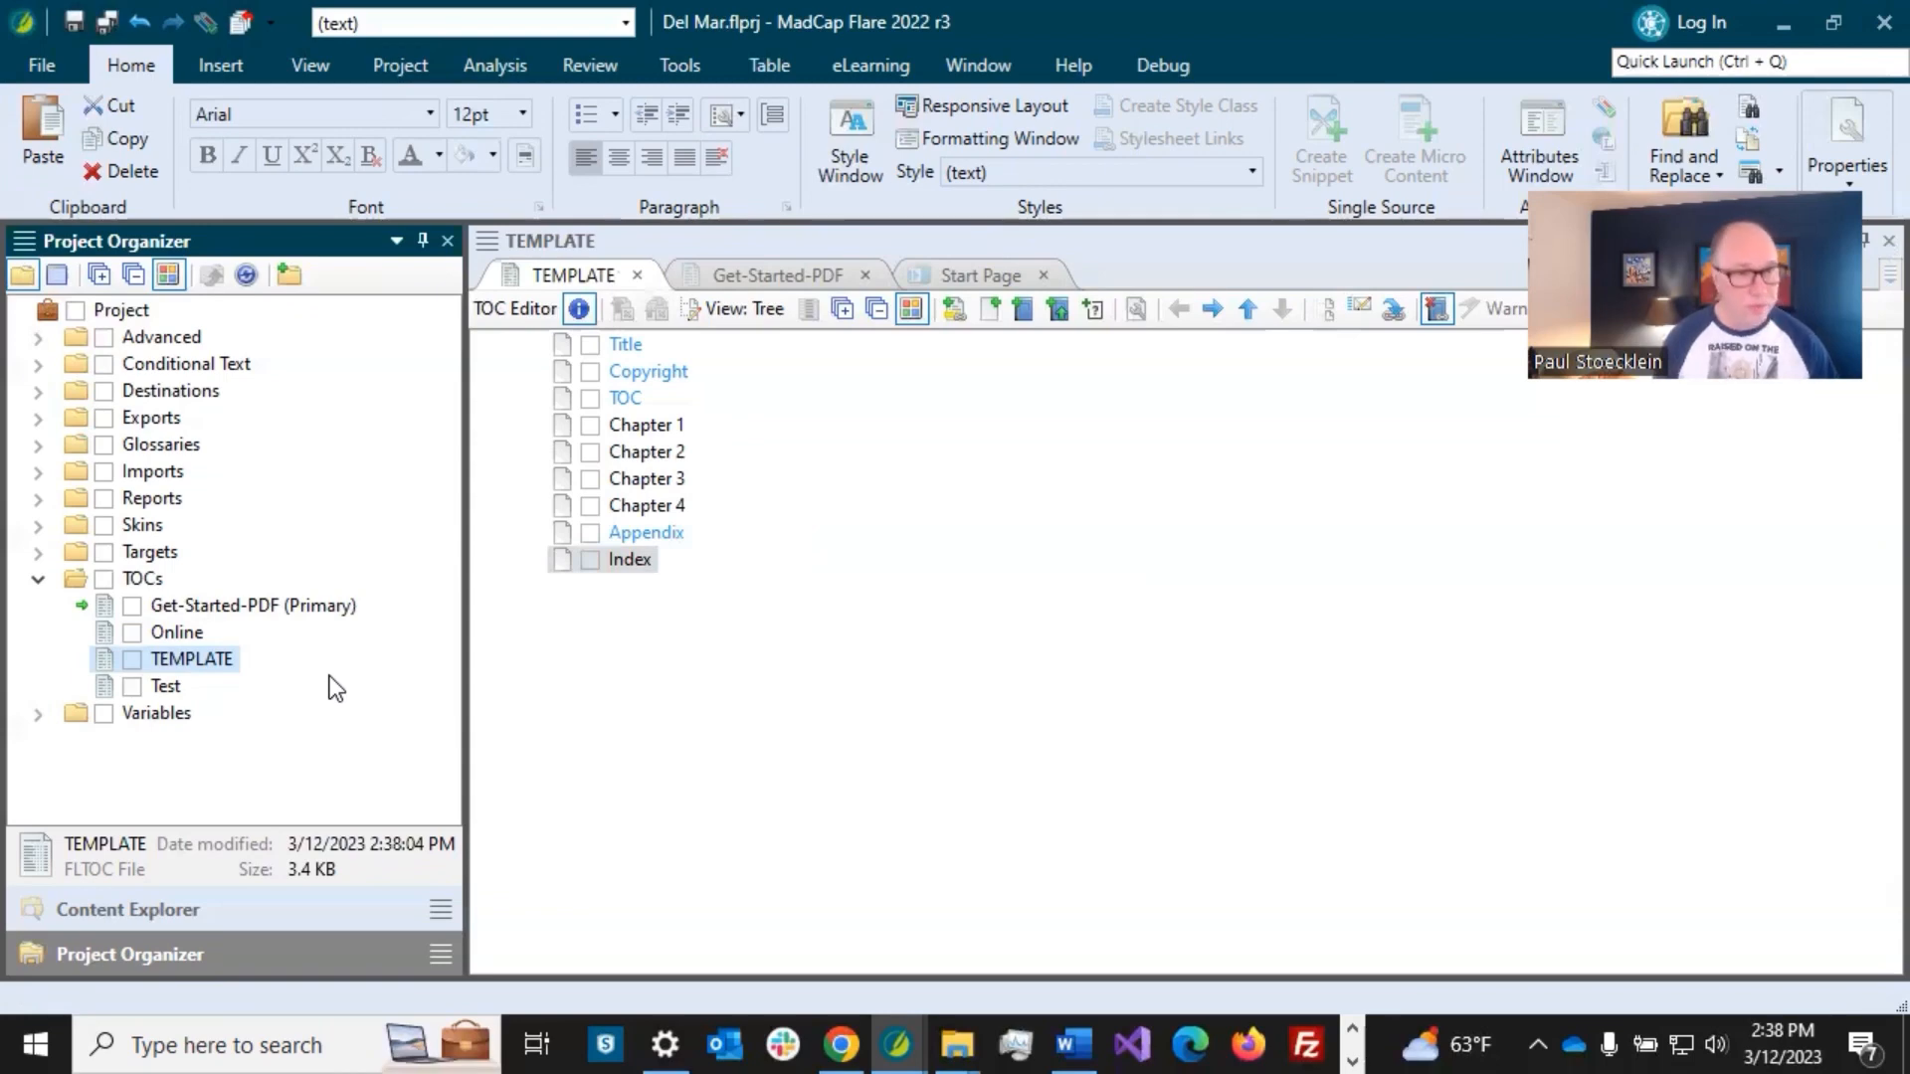
key("ctrl+v")
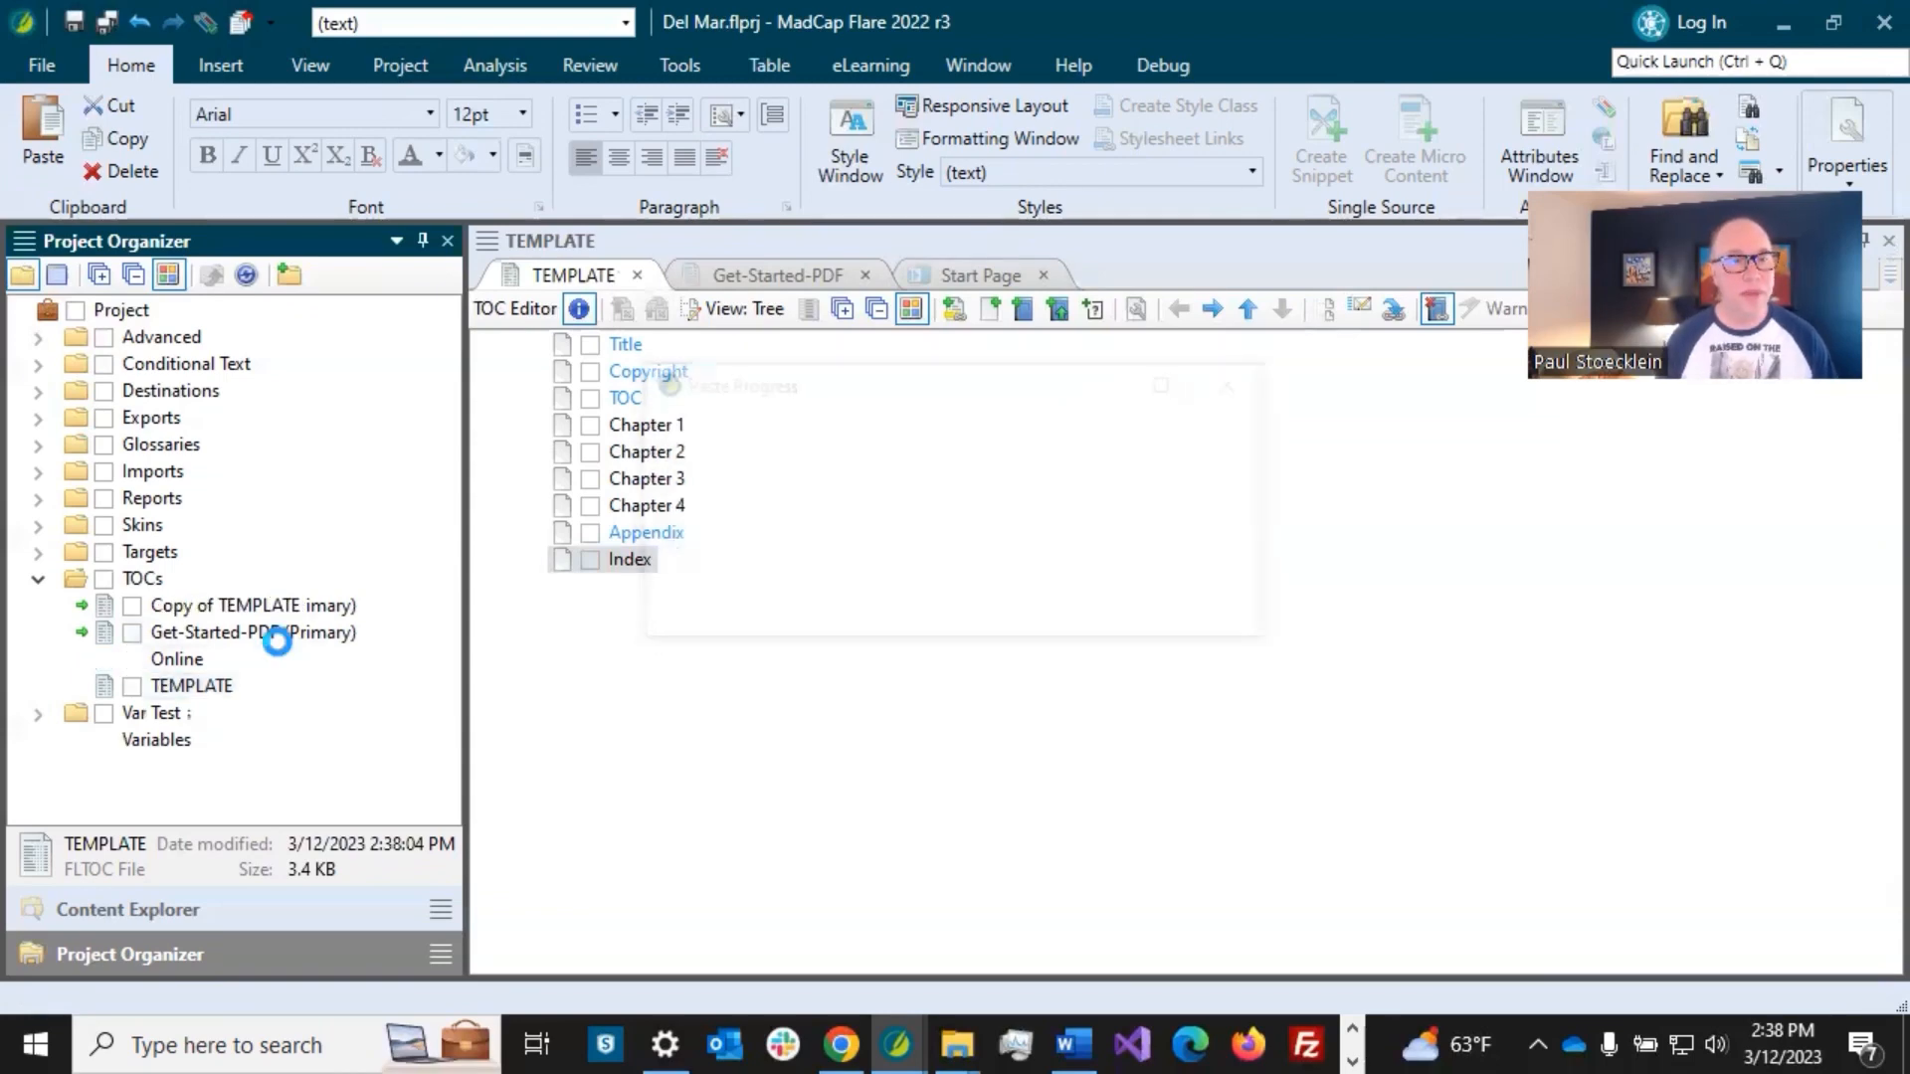
key("F2")
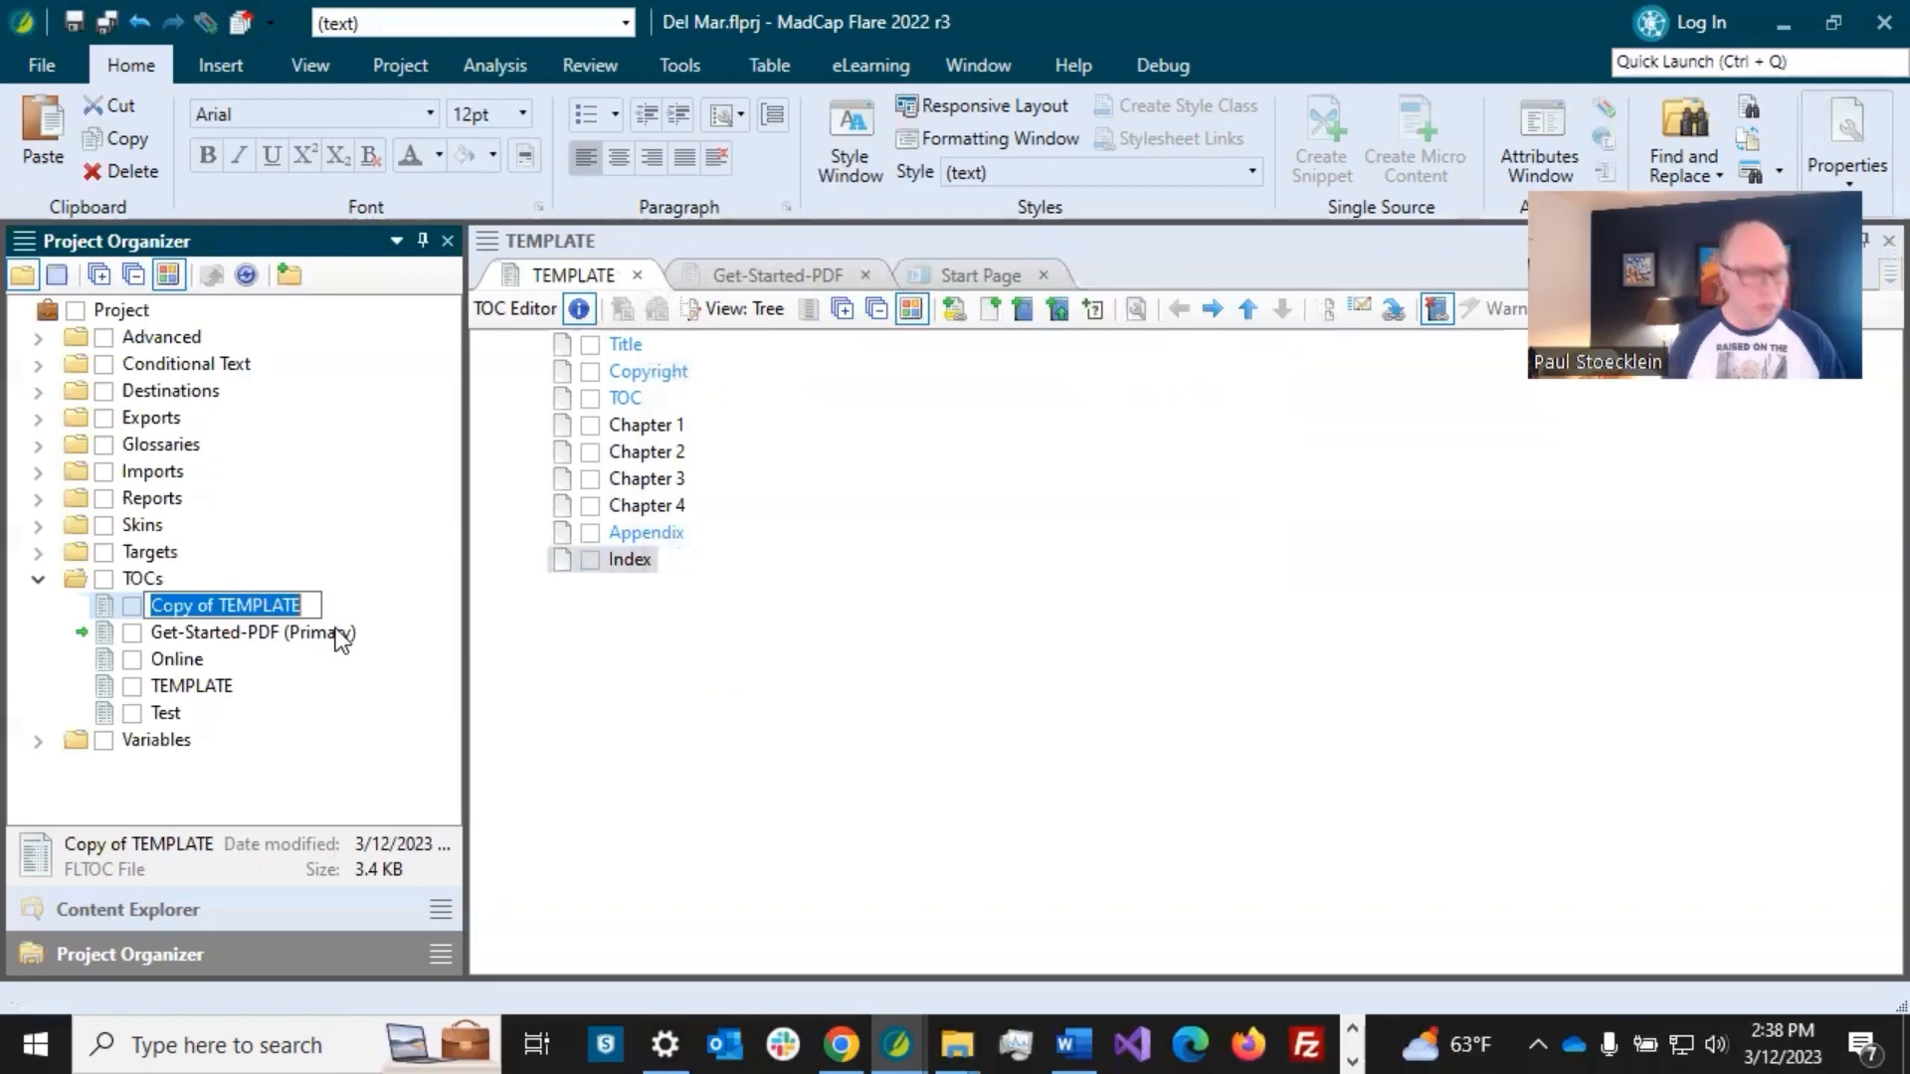
type("Module1")
key("Return")
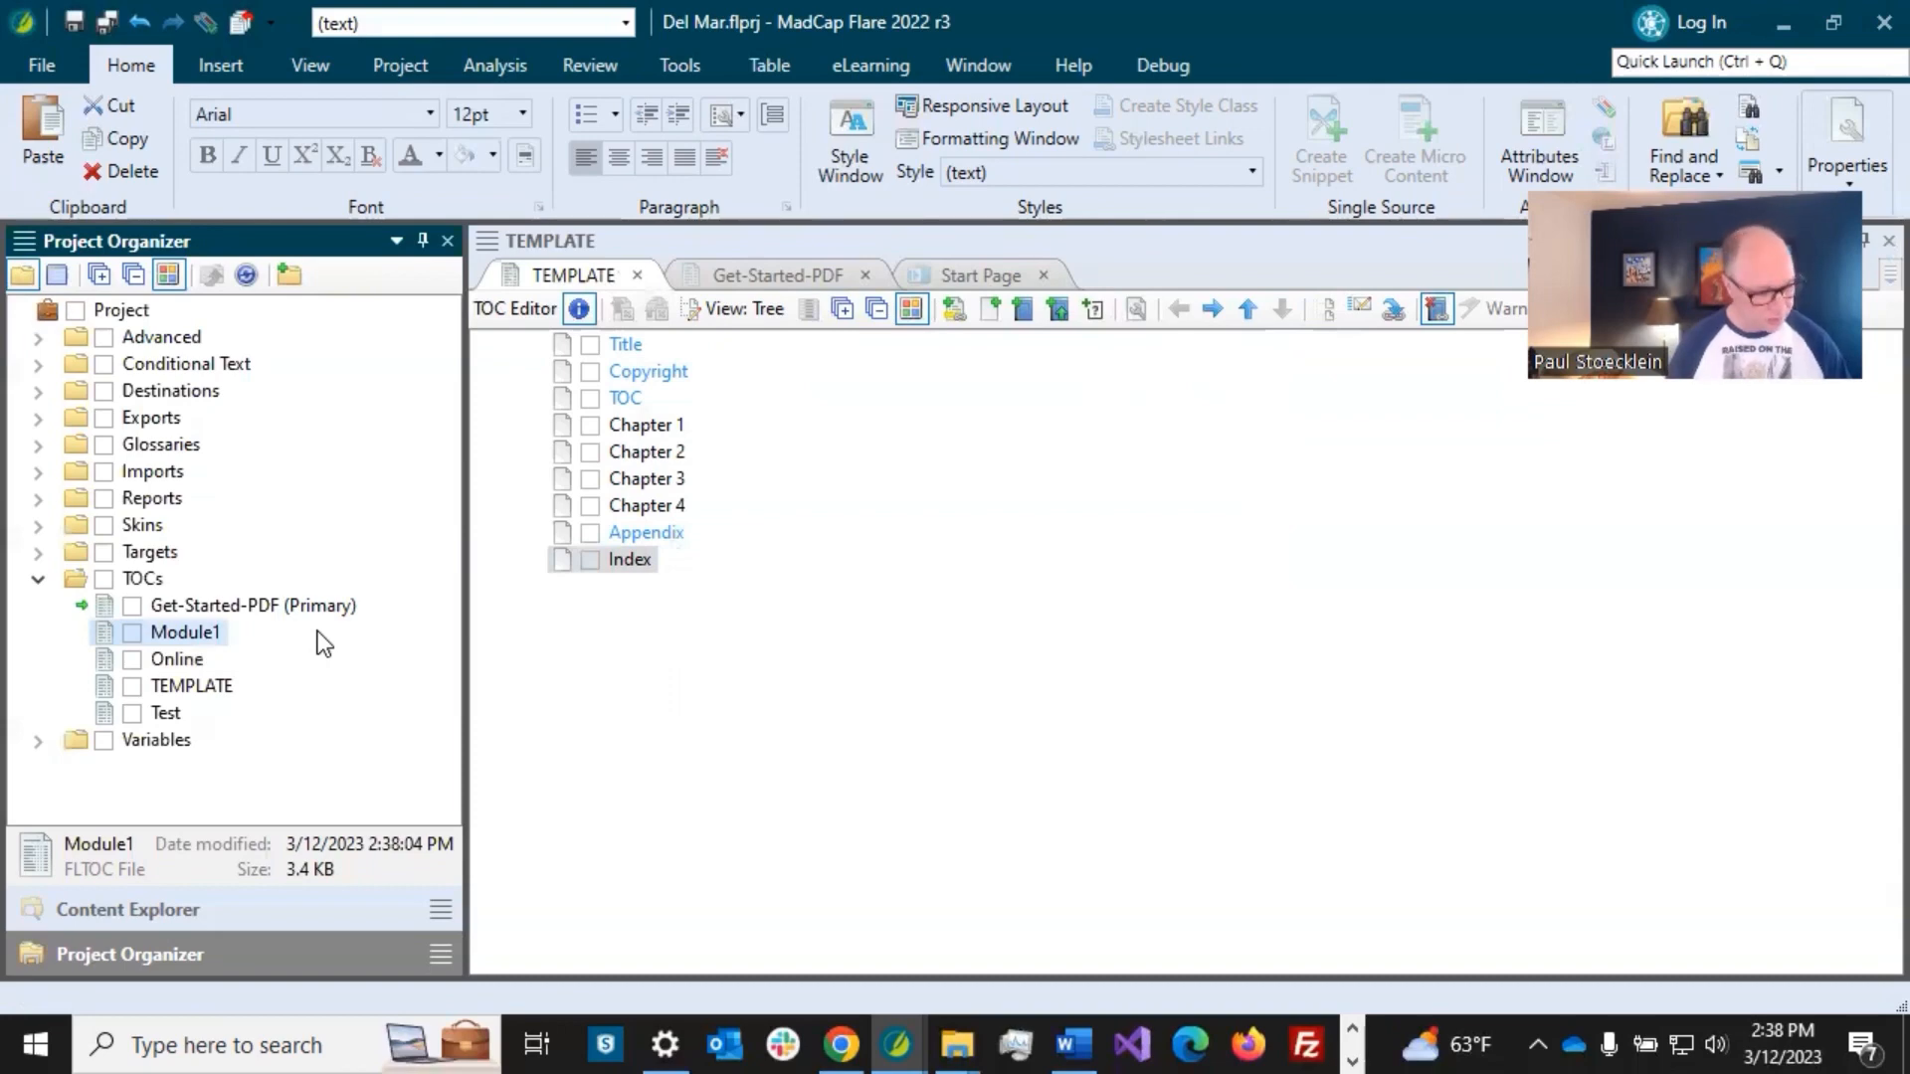
- Duplicate the Module1 TOC and rename the copy Module2
key("ctrl+v")
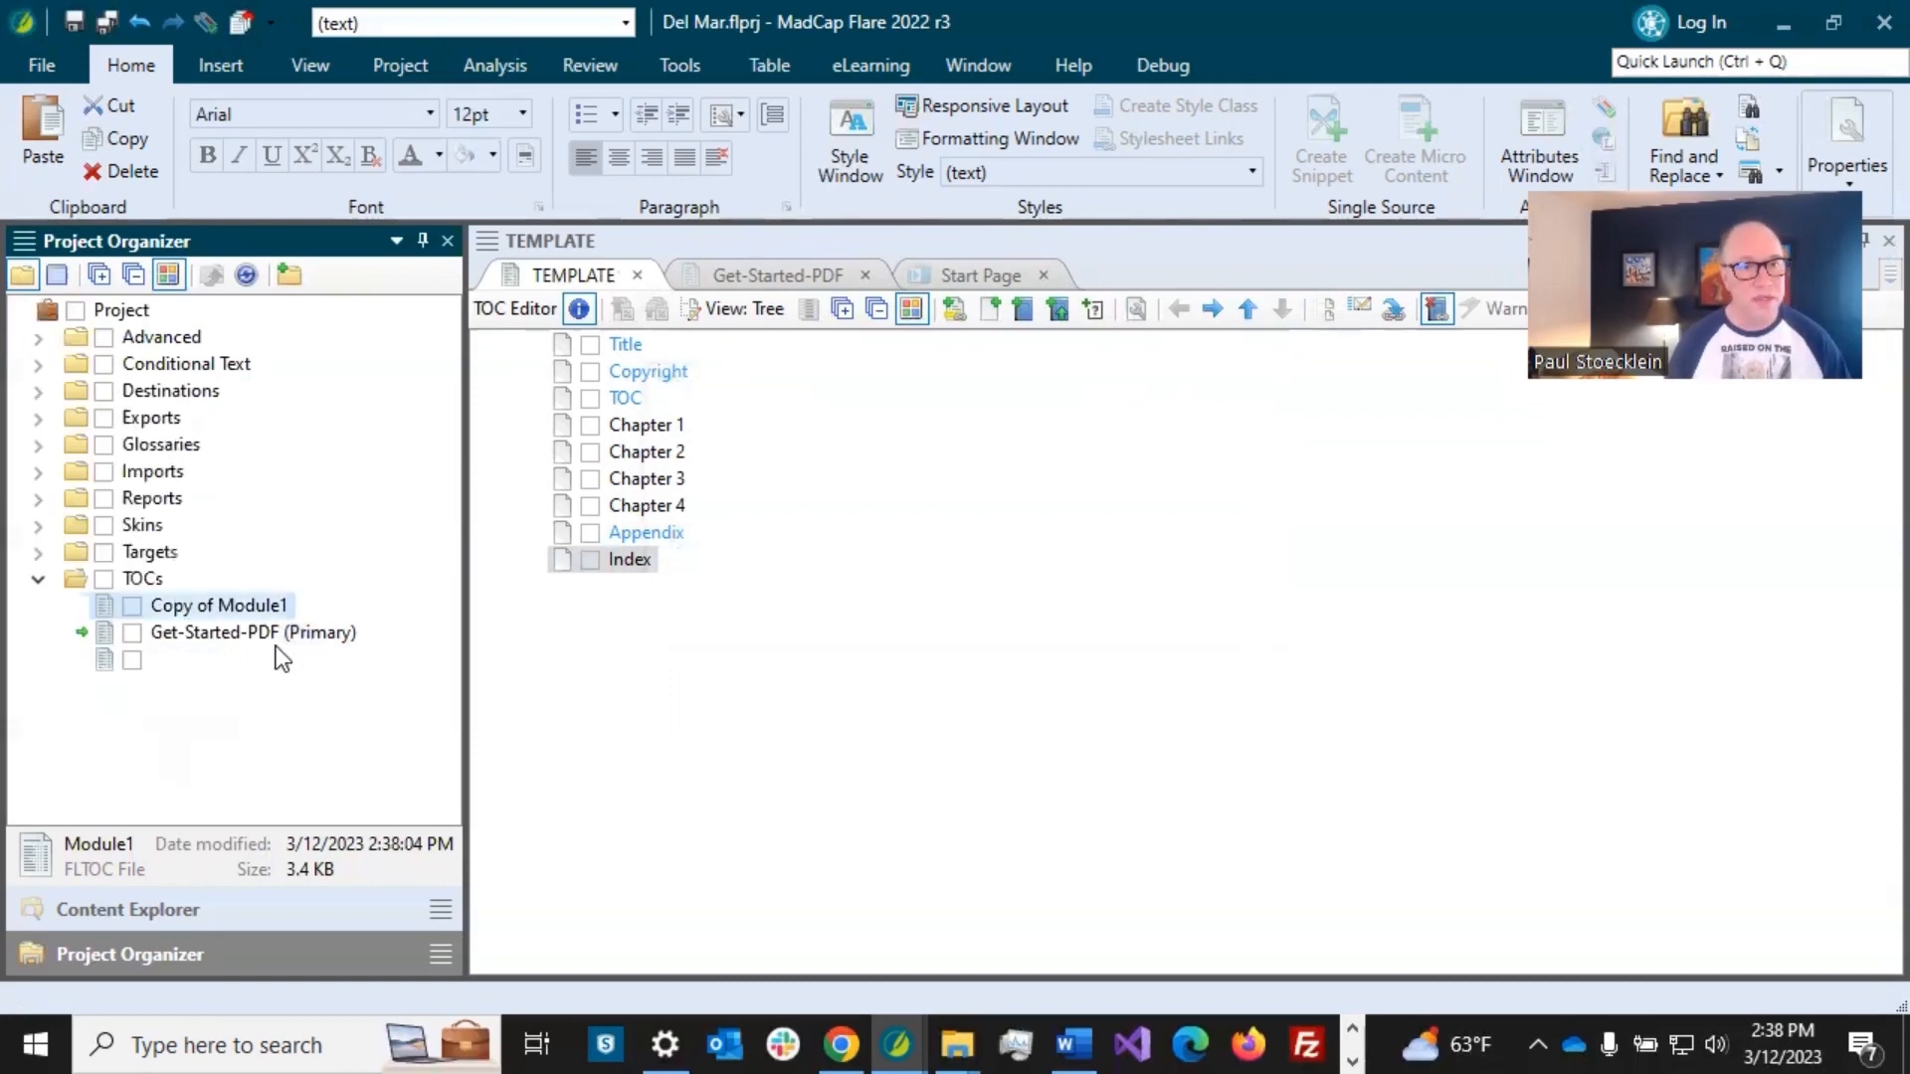
left_click(262, 605)
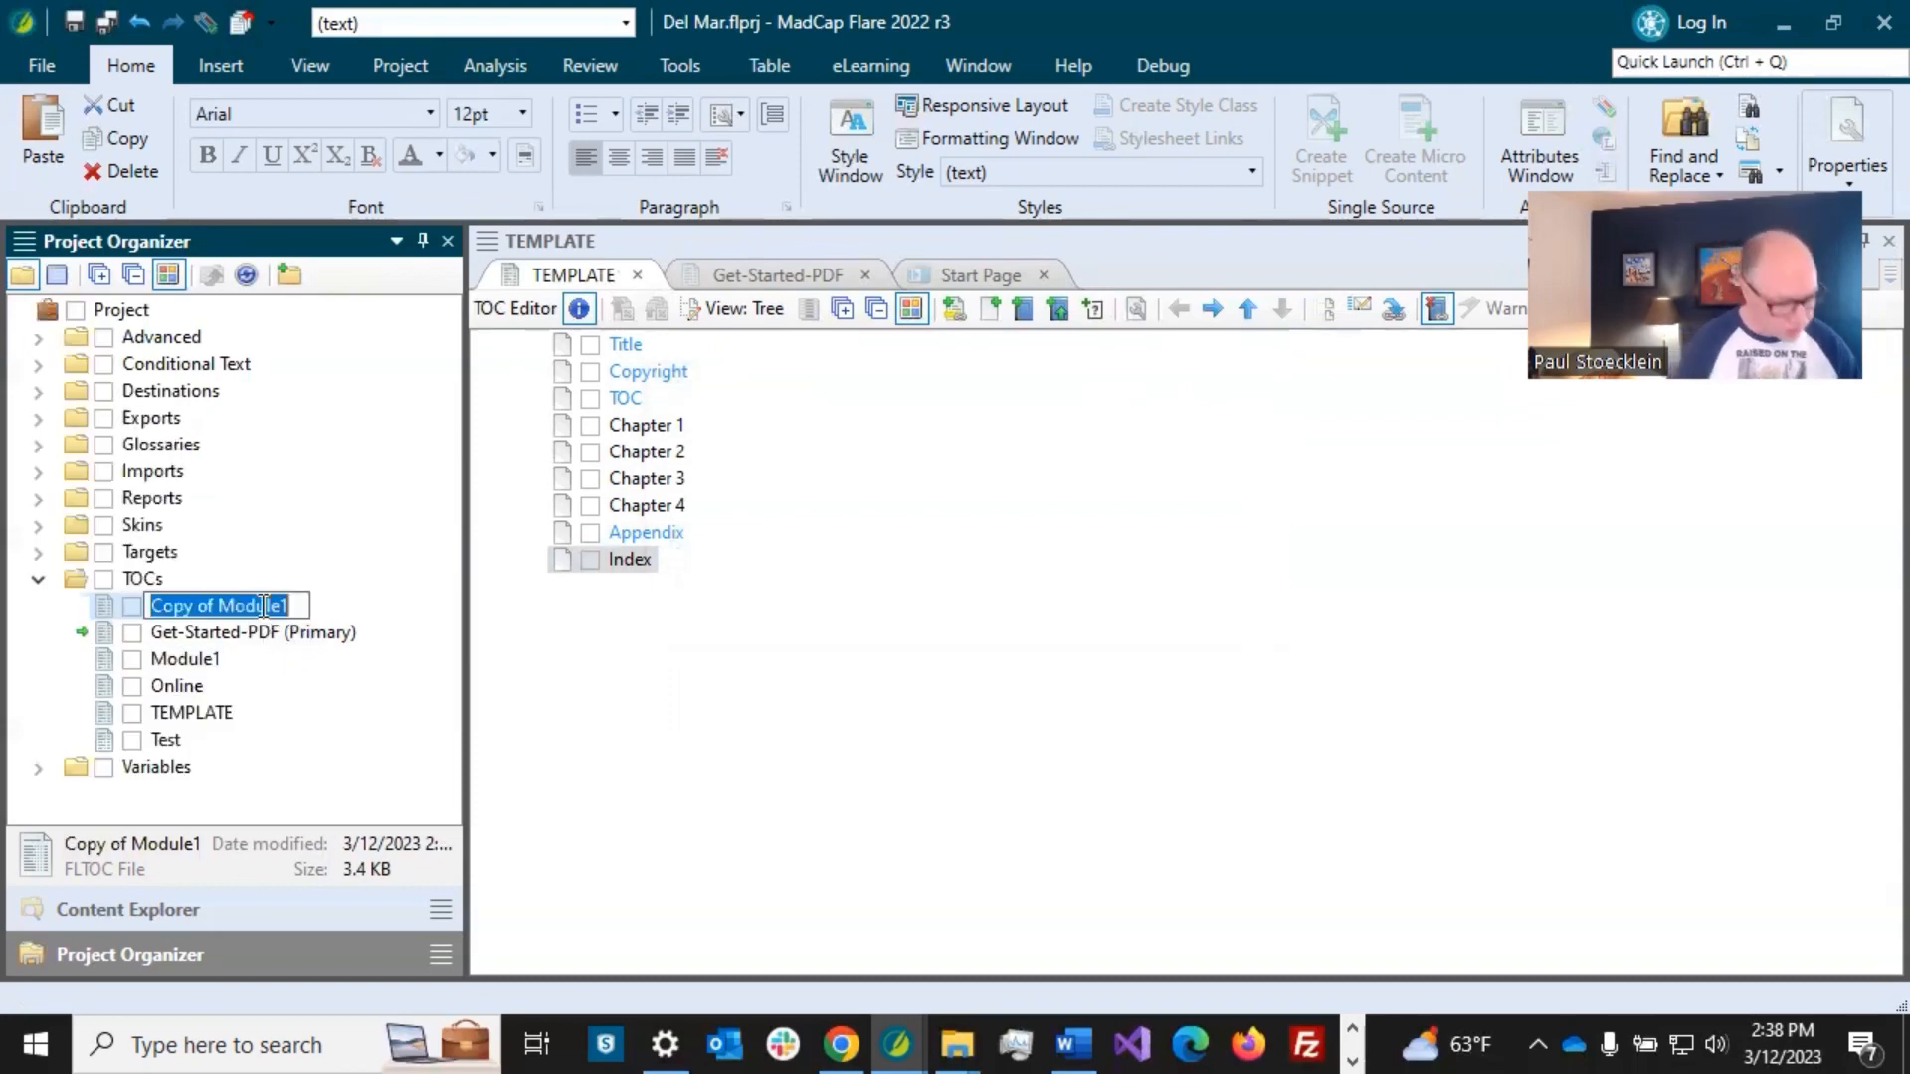
type("Module2")
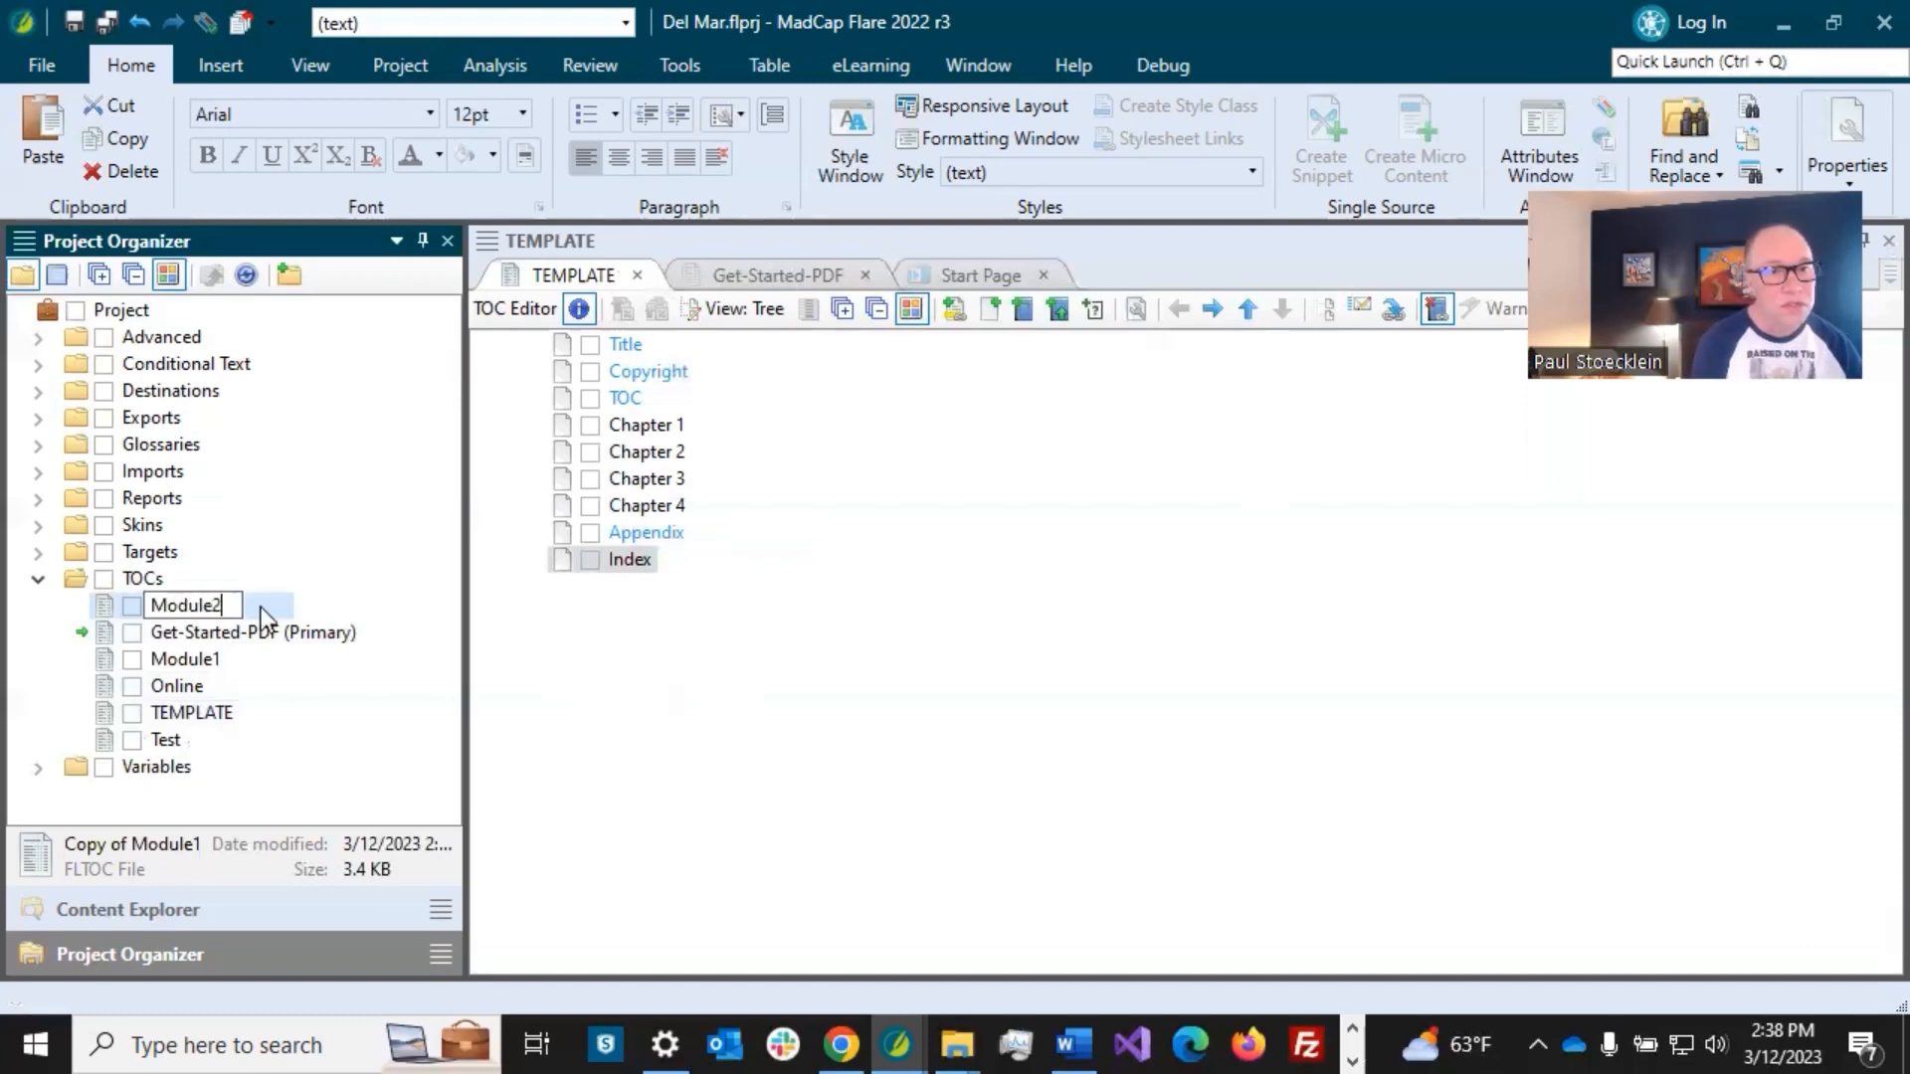
key("Return")
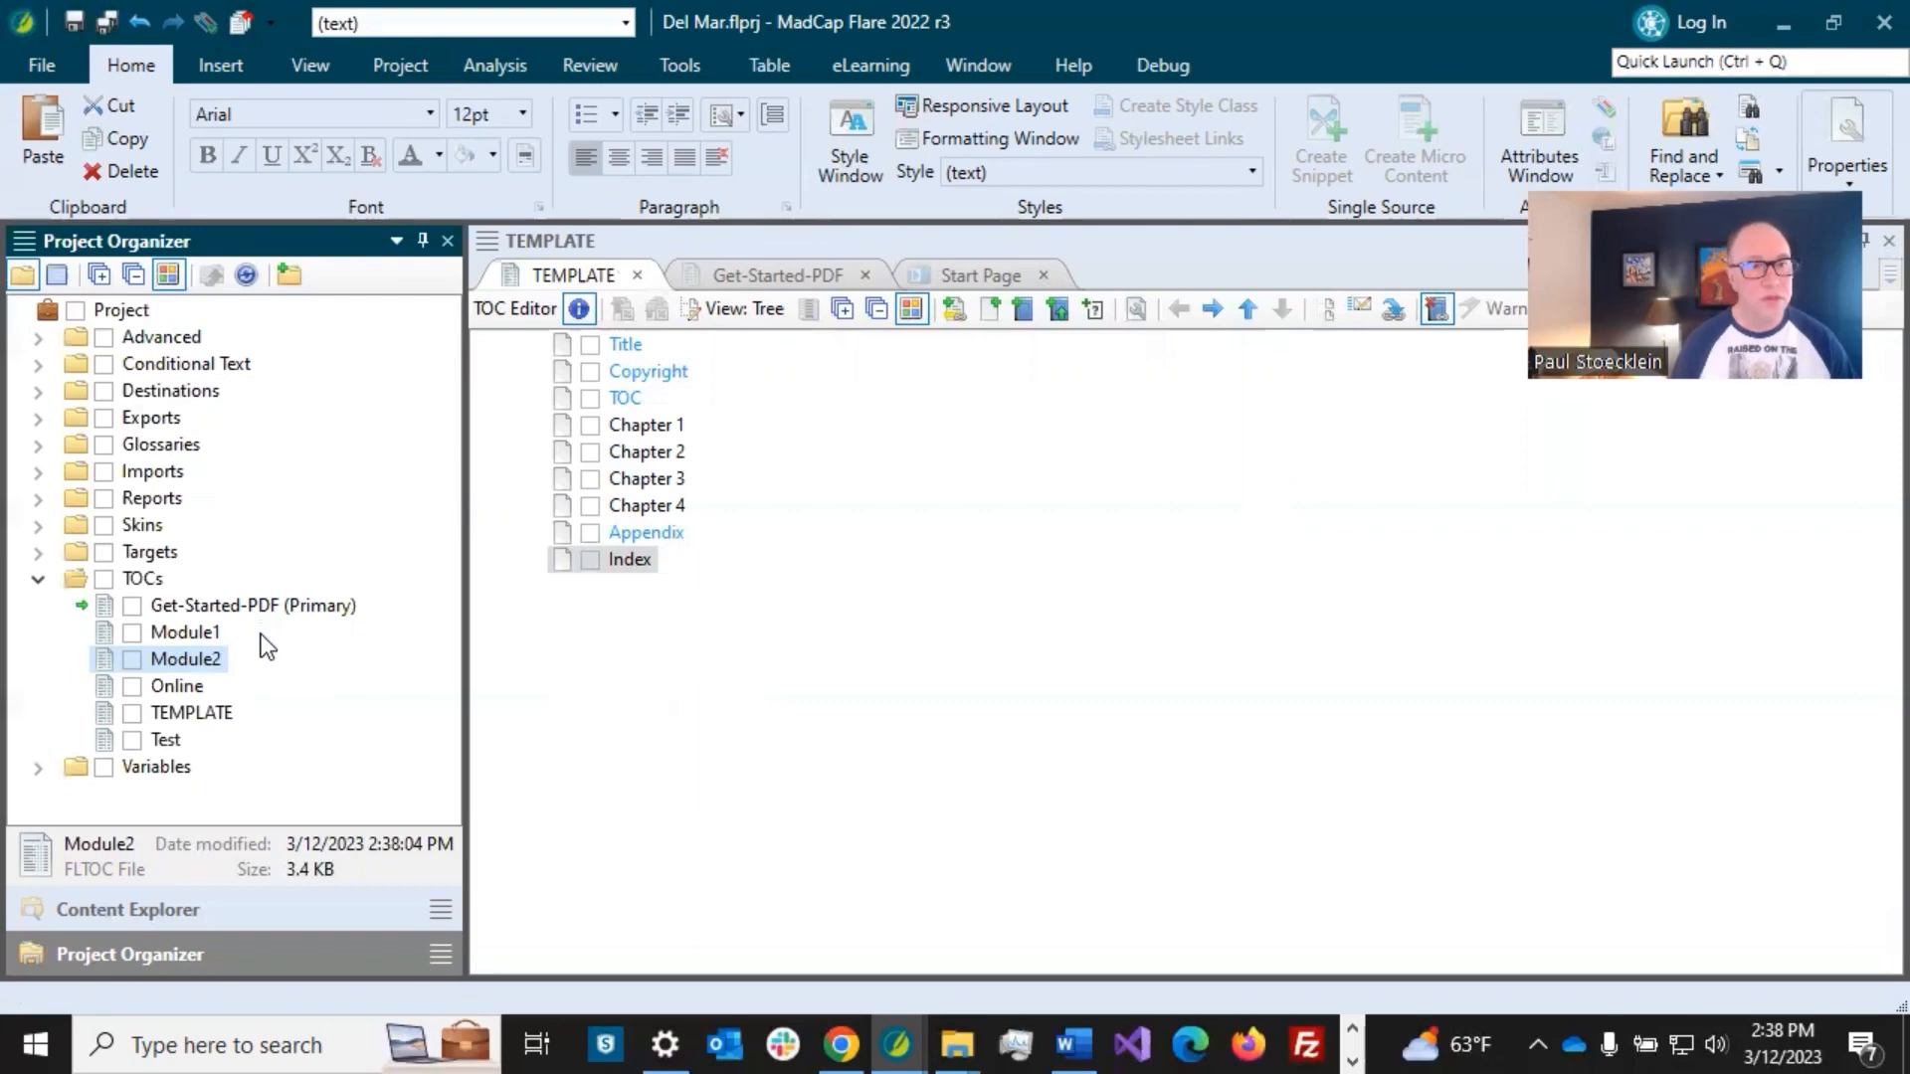
- Duplicate the Module2 TOC and rename the copy Module3
key("ctrl+c")
key("ctrl+v")
left_click(218, 601)
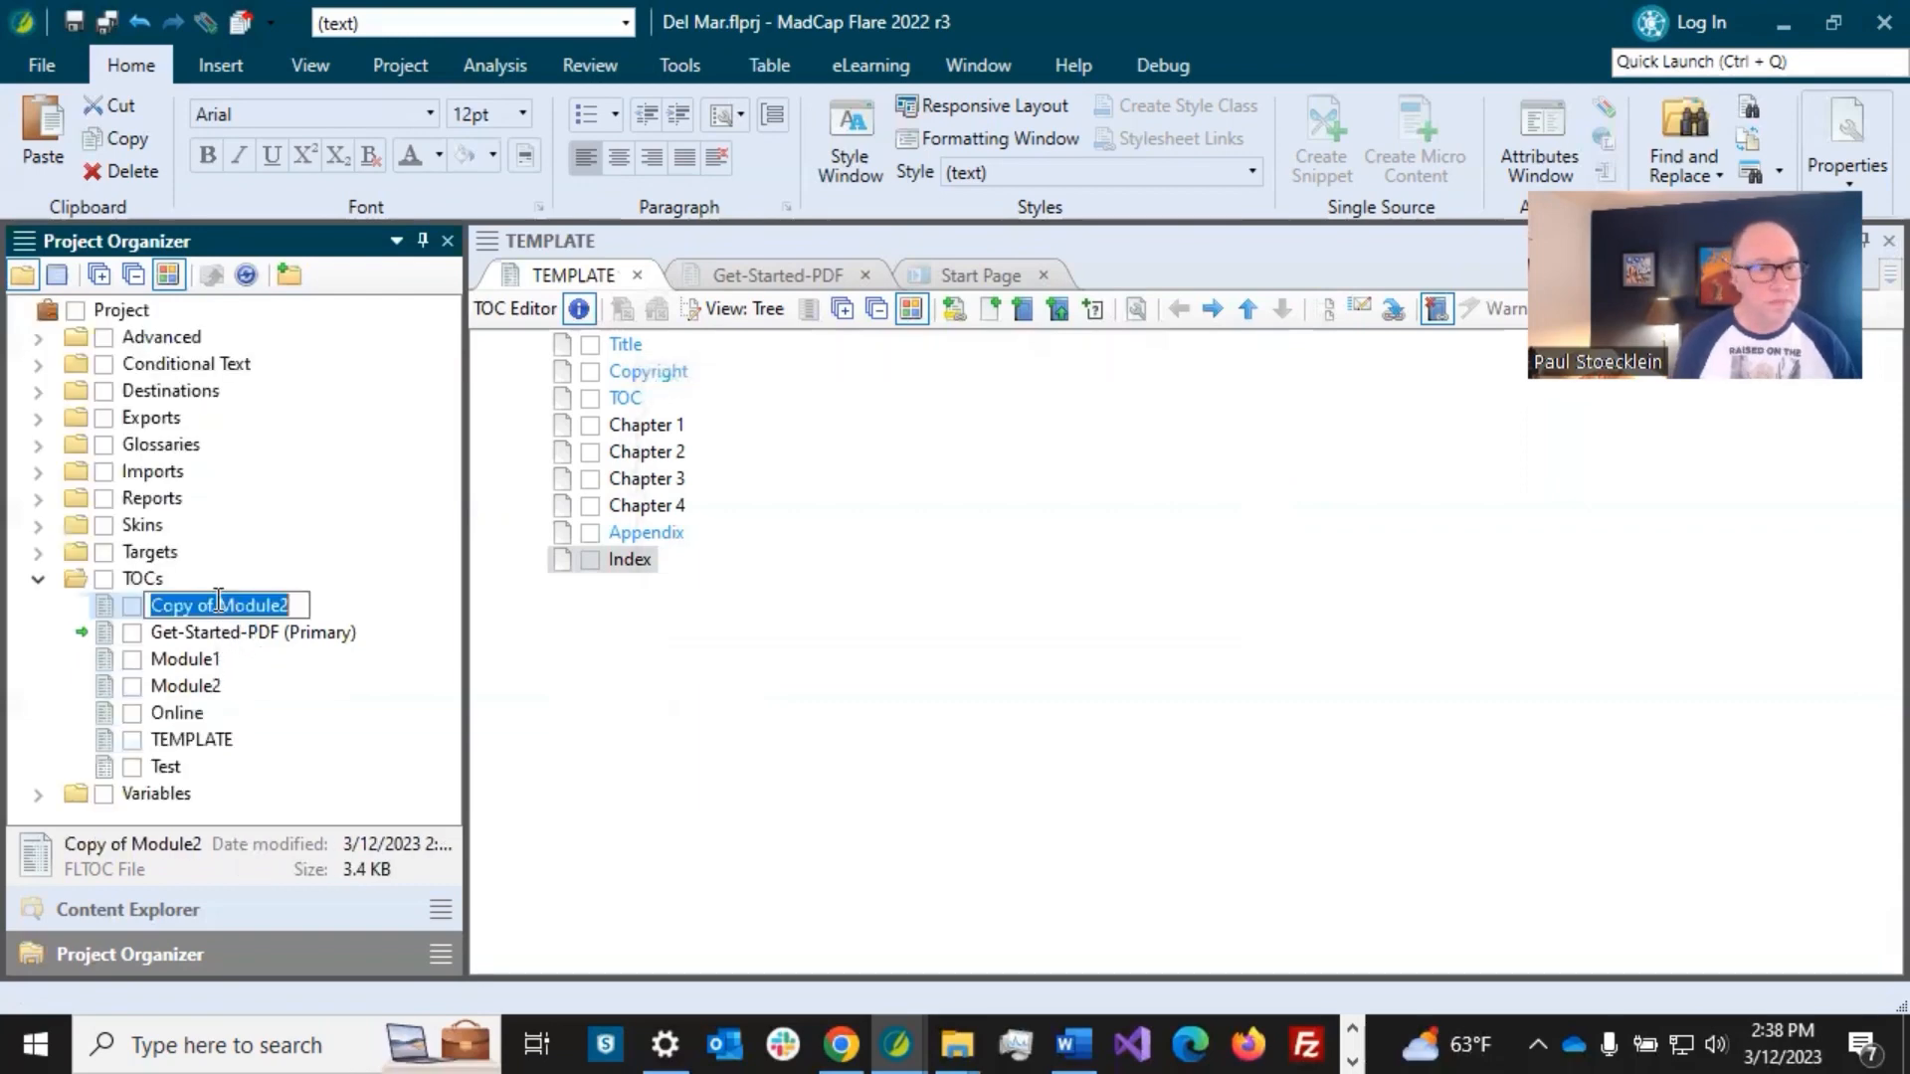
type("Module3")
key("Return")
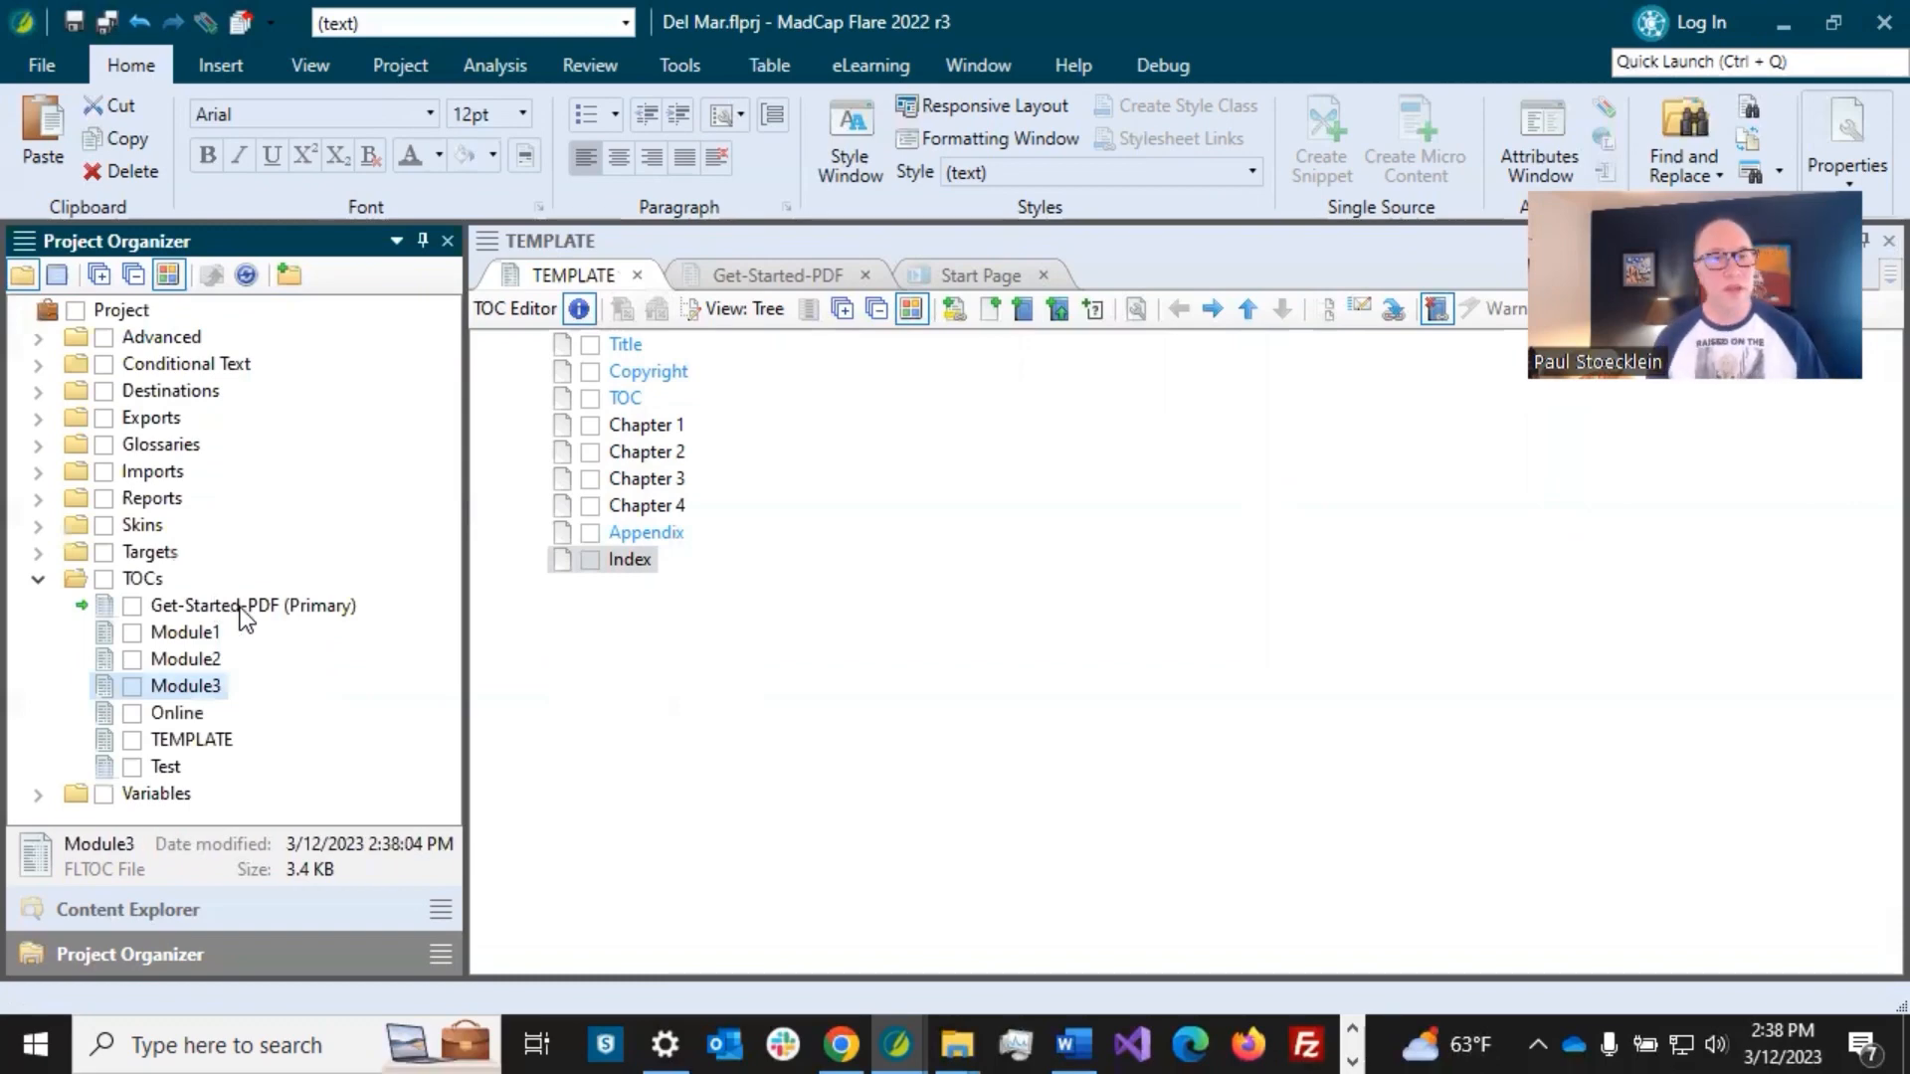
- Open the Module1 TOC for editing and expand the A_Introduction Topics folder inside the Module-1 content folder
double_click(210, 634)
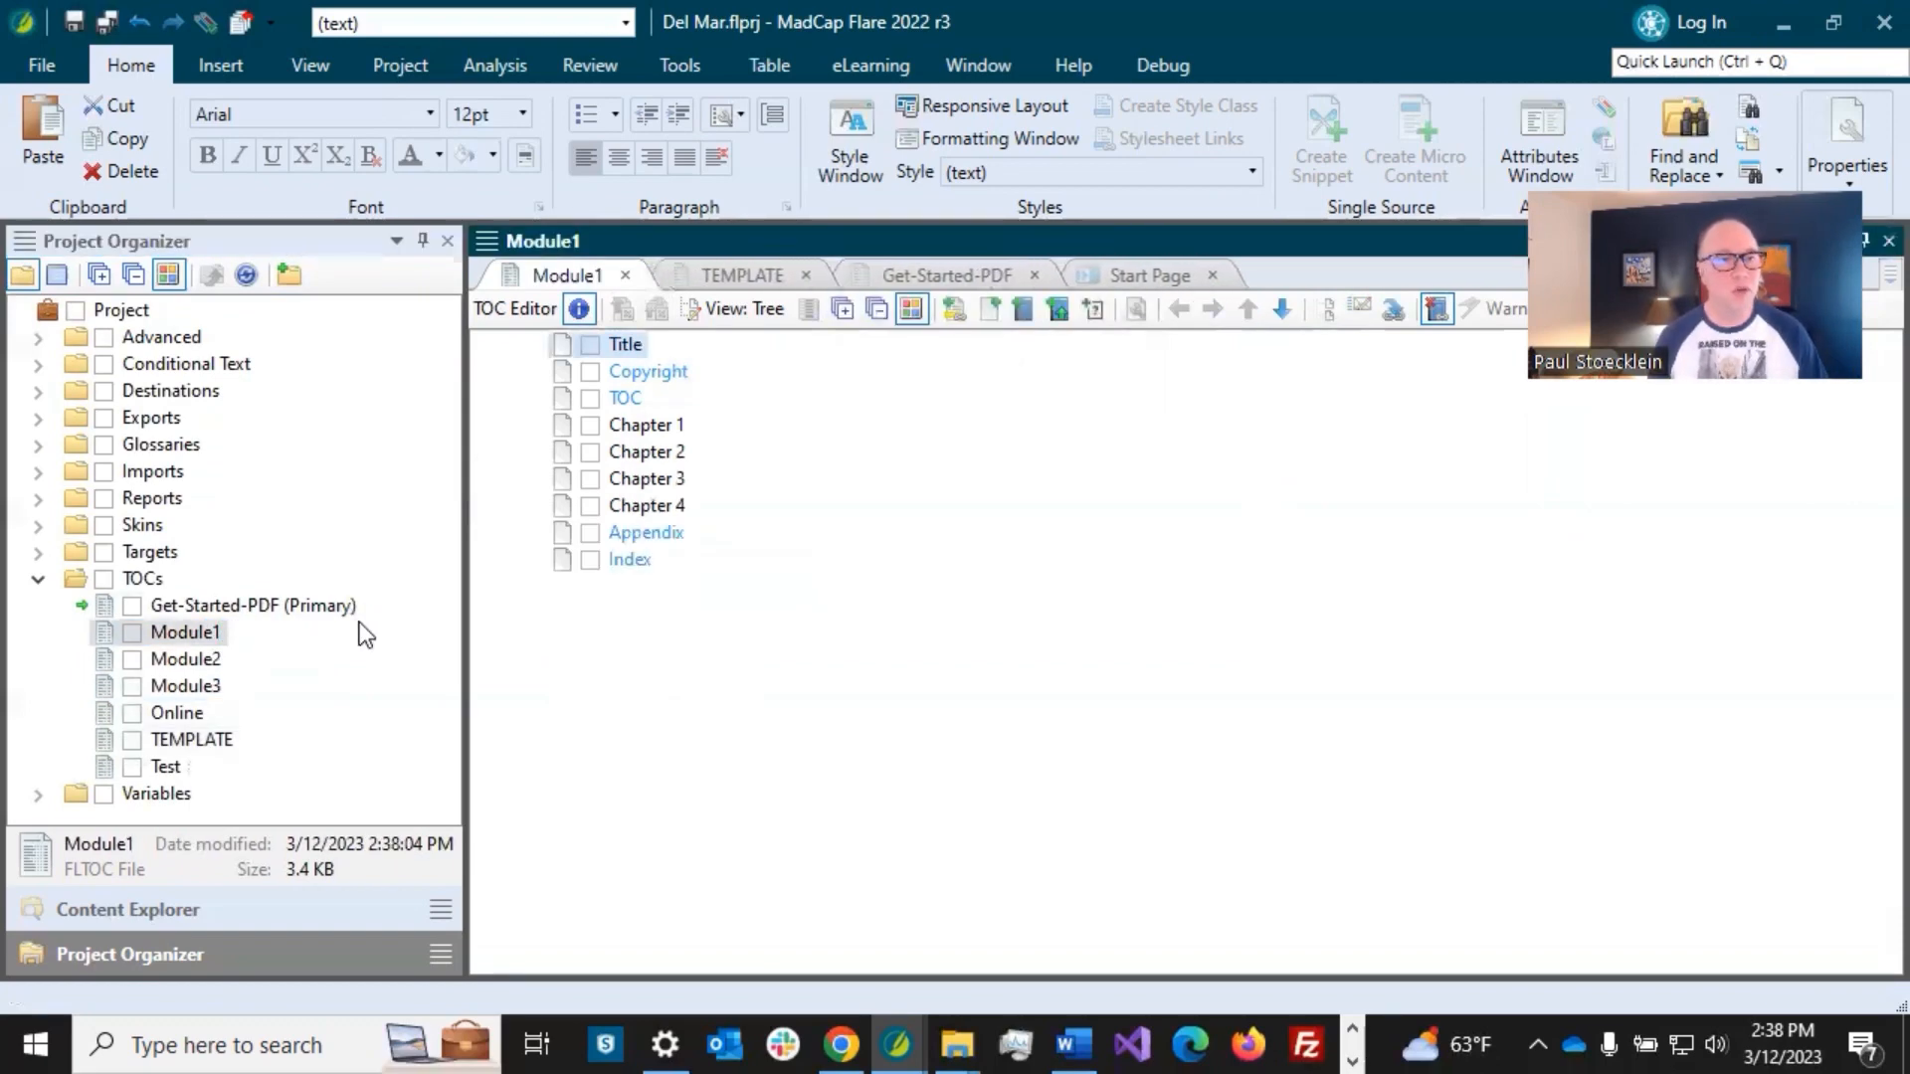
left_click(254, 909)
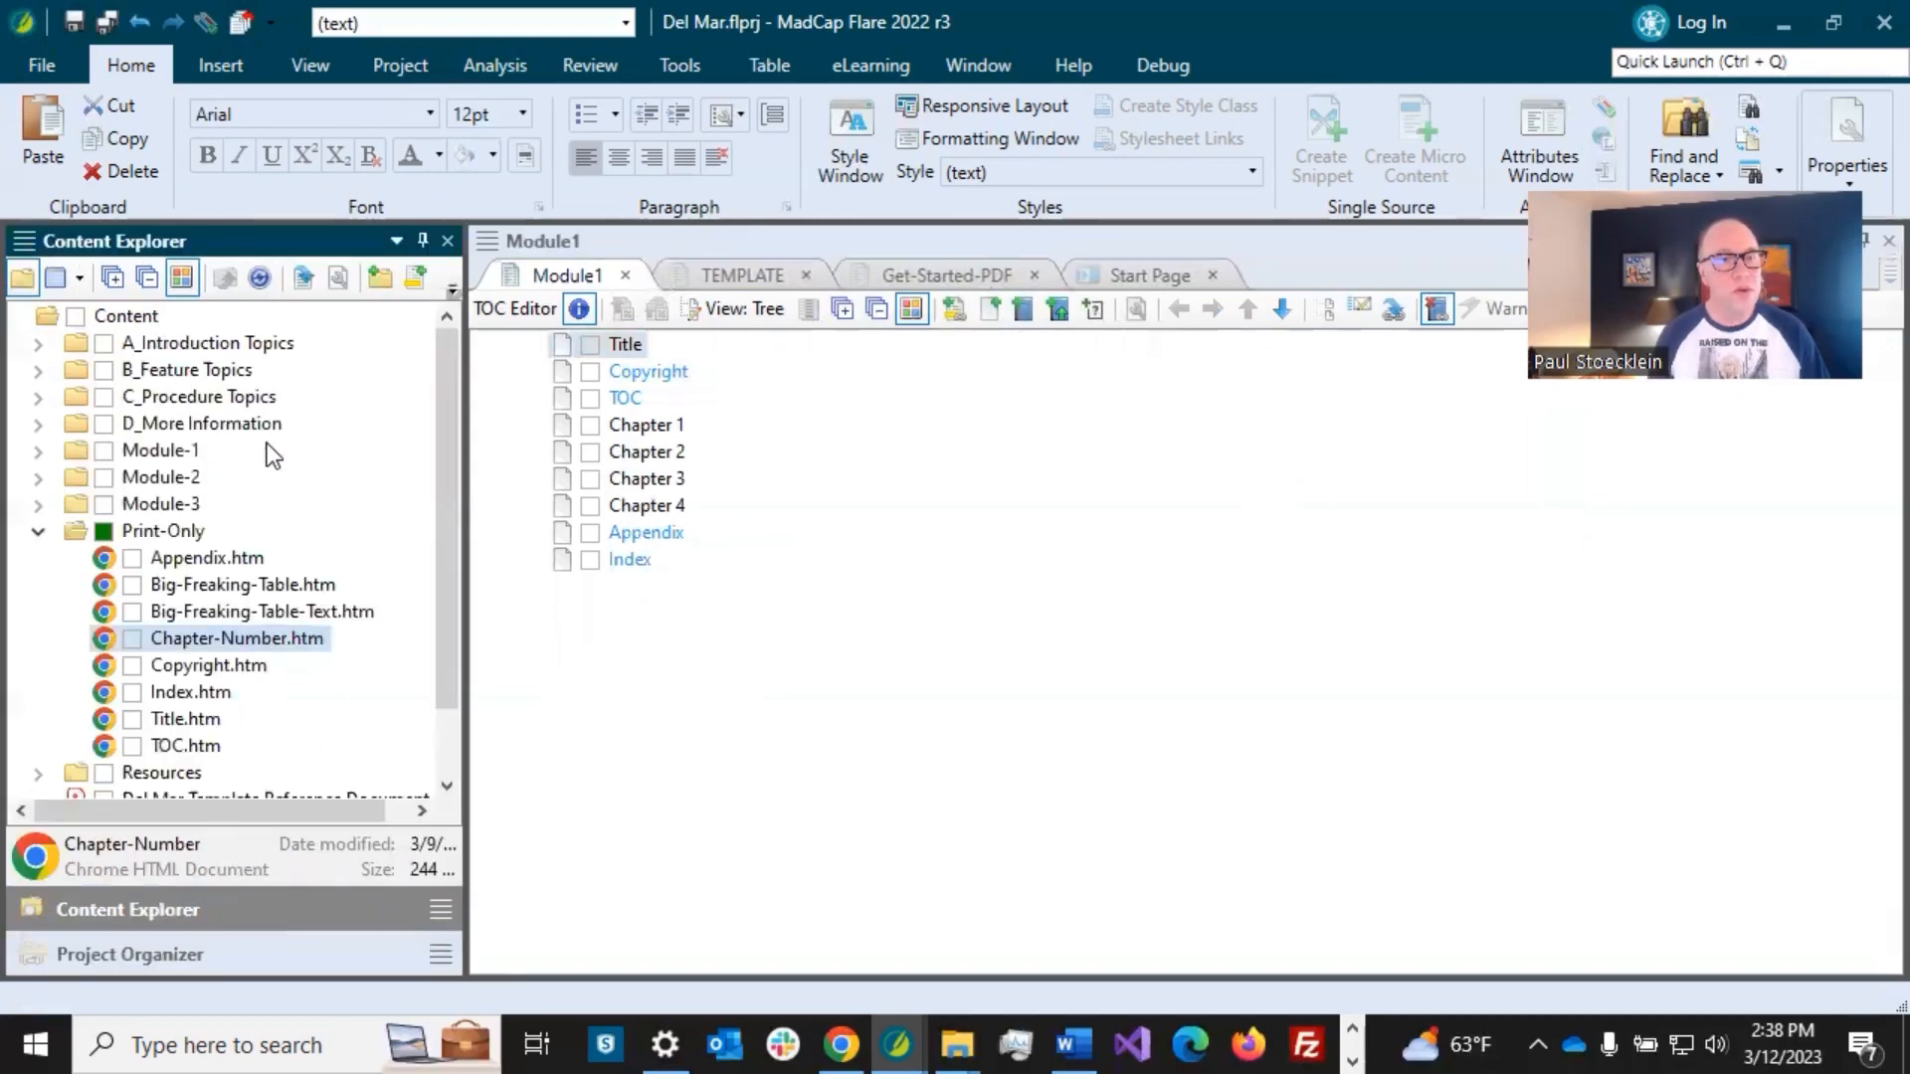
left_click(37, 530)
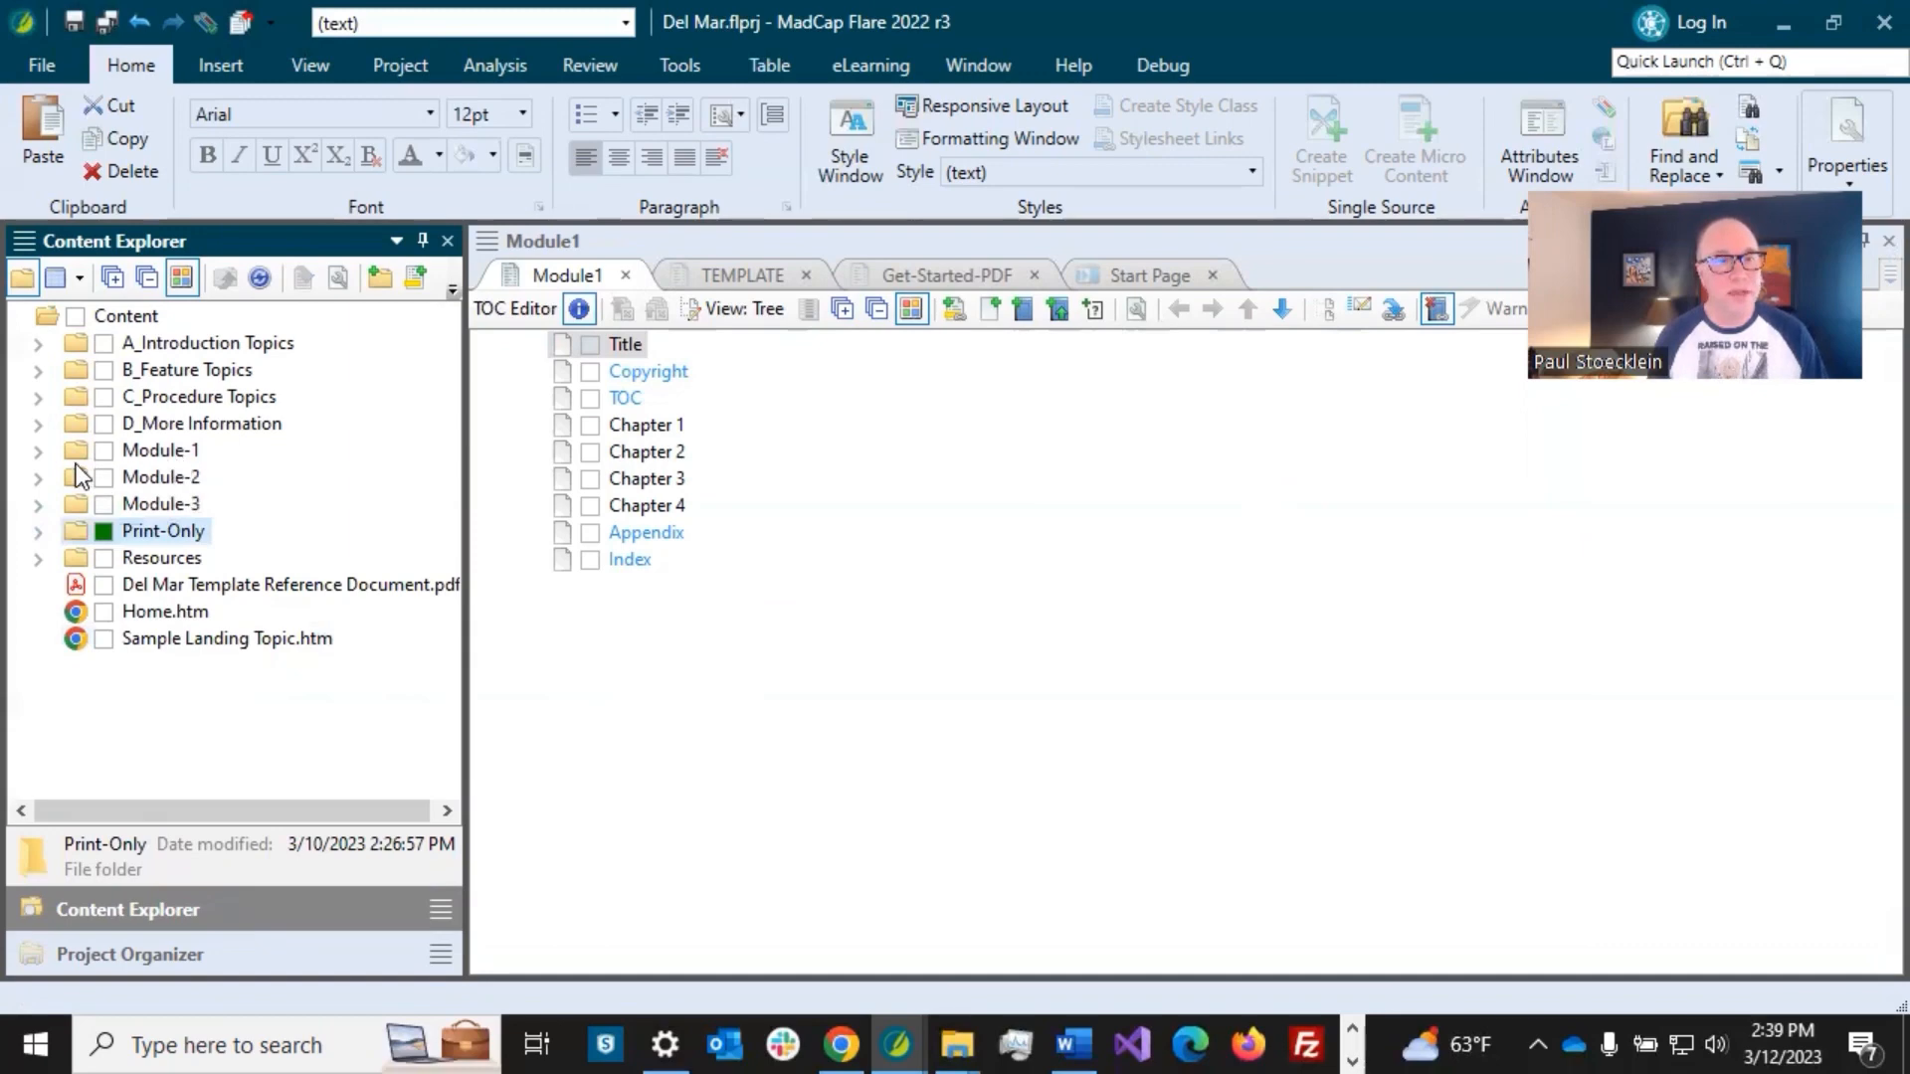
left_click(39, 450)
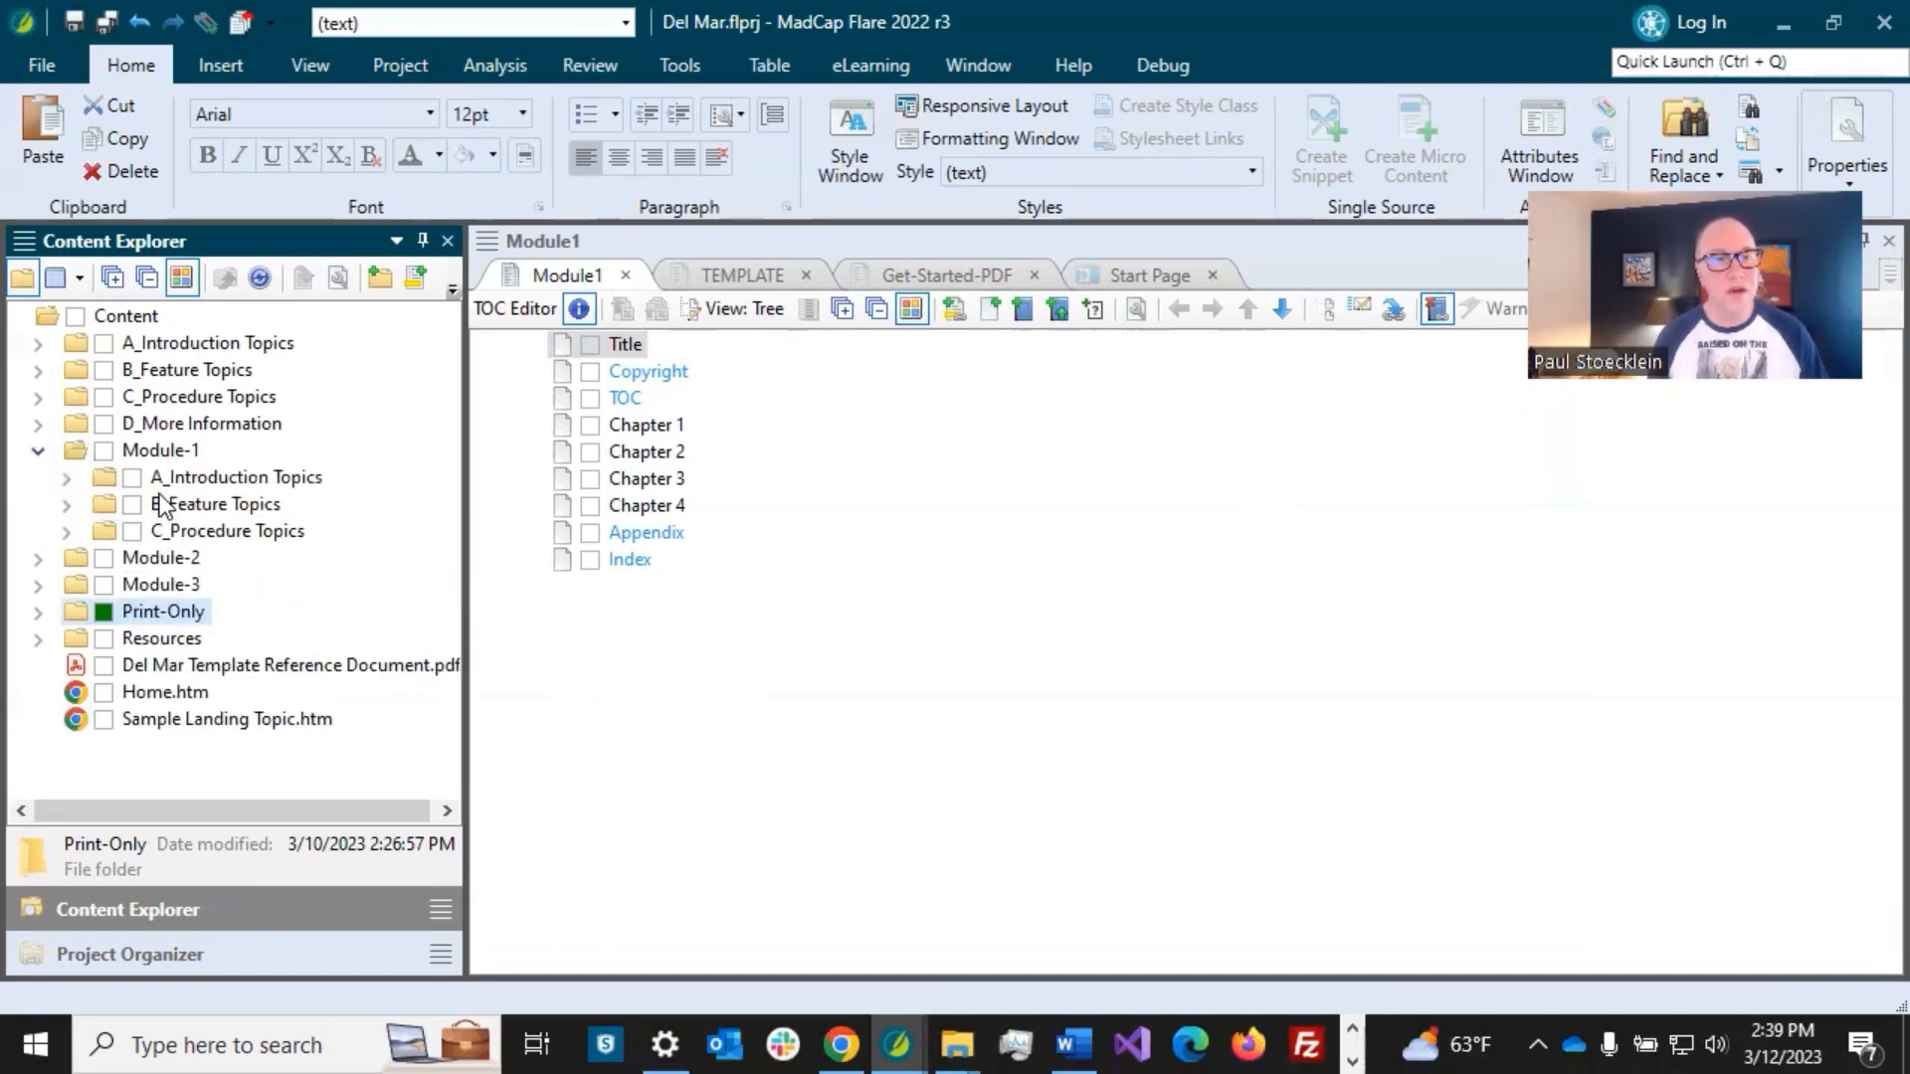
left_click(66, 478)
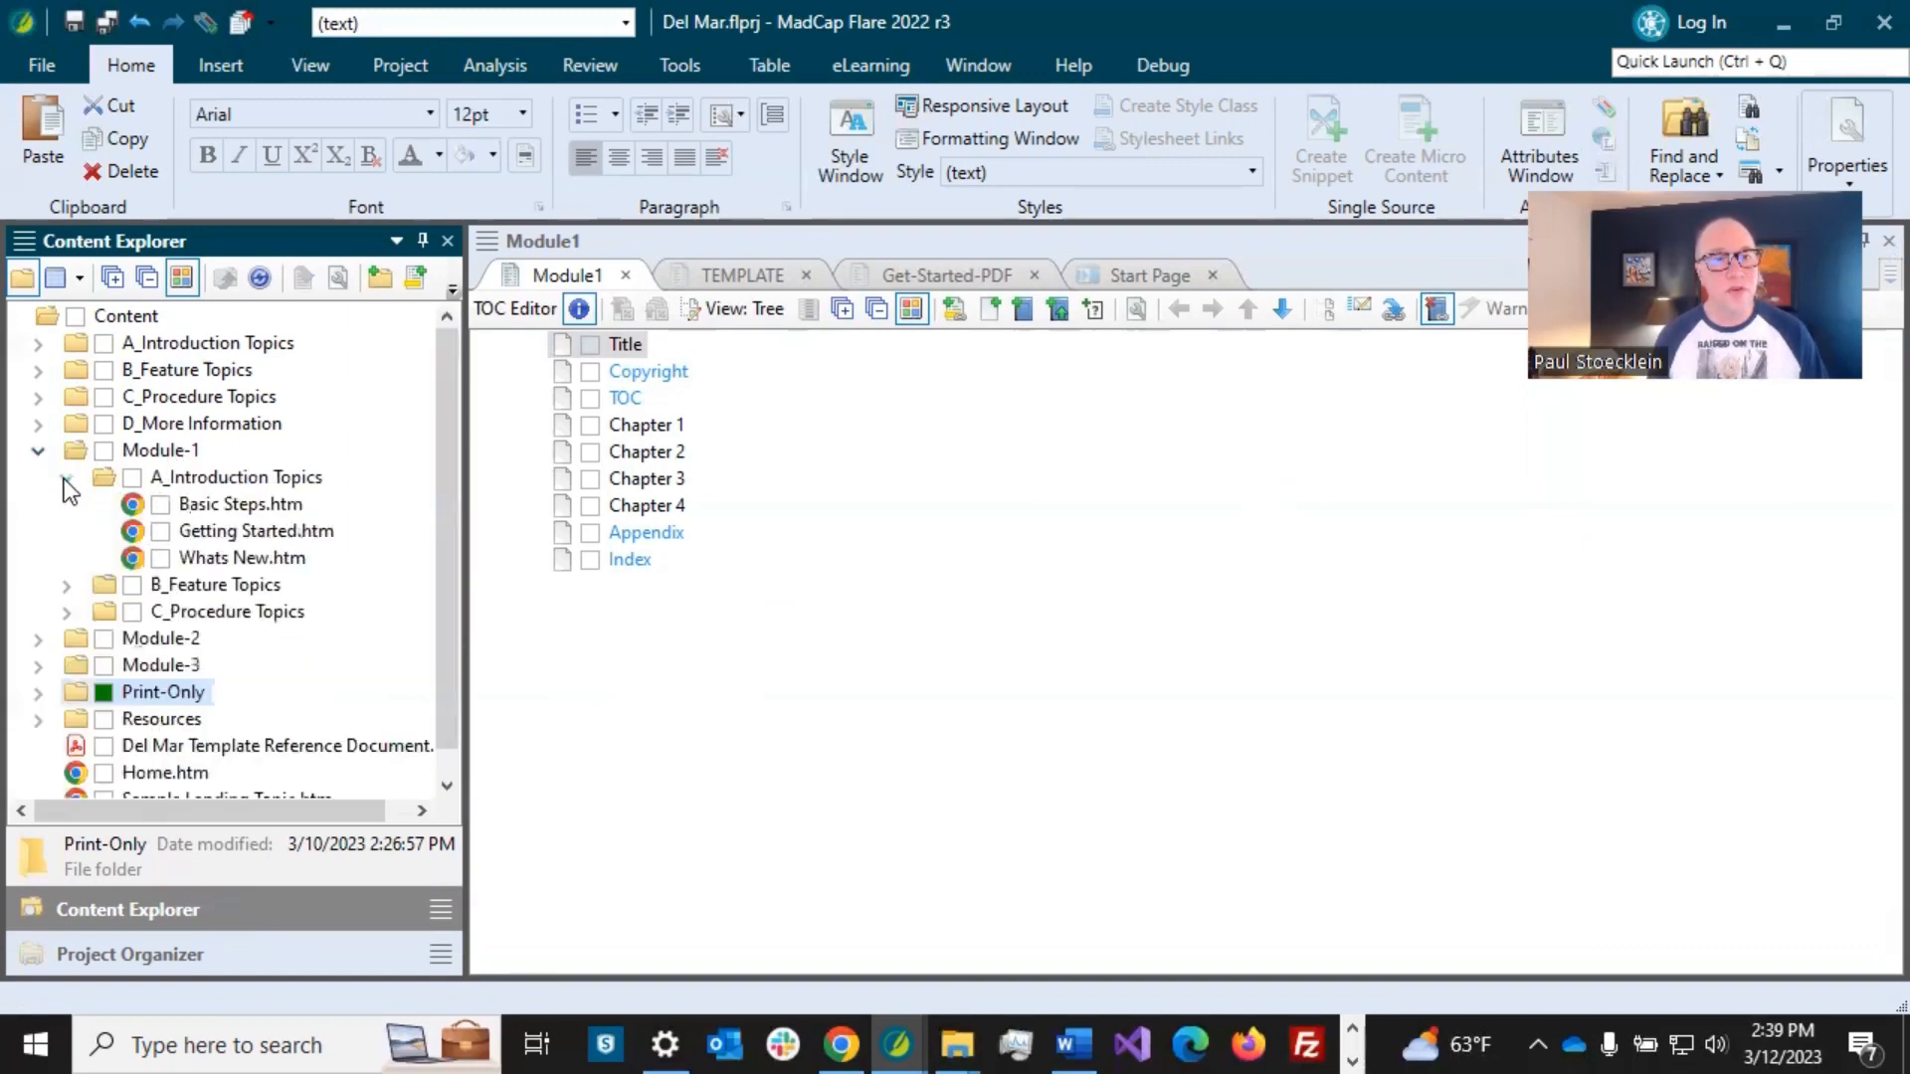
- Using the Get-Started-PDF TOC as reference, add Getting Started after Chapter 1 in the Module1 TOC, with Basic Steps and What's New nested beneath it
left_click(927, 273)
left_click(501, 456)
left_click(502, 455)
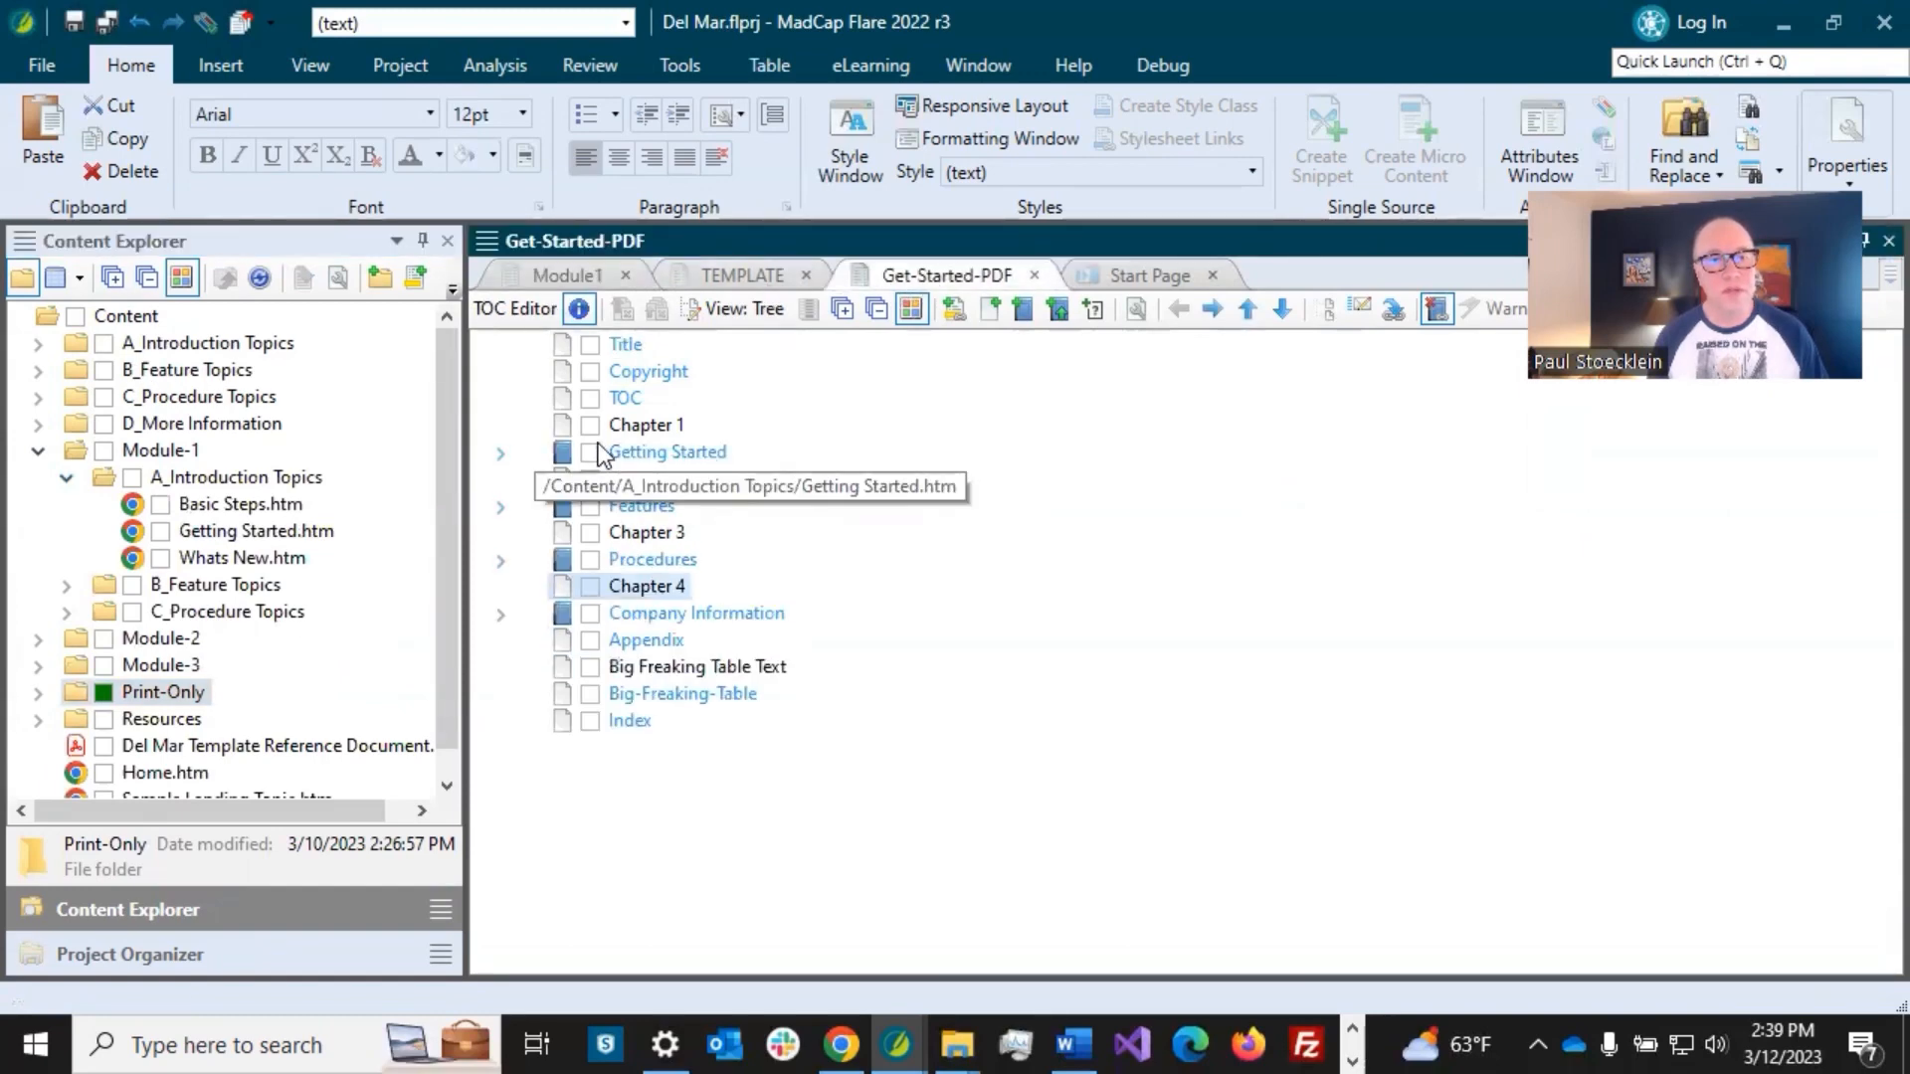
left_click(624, 449)
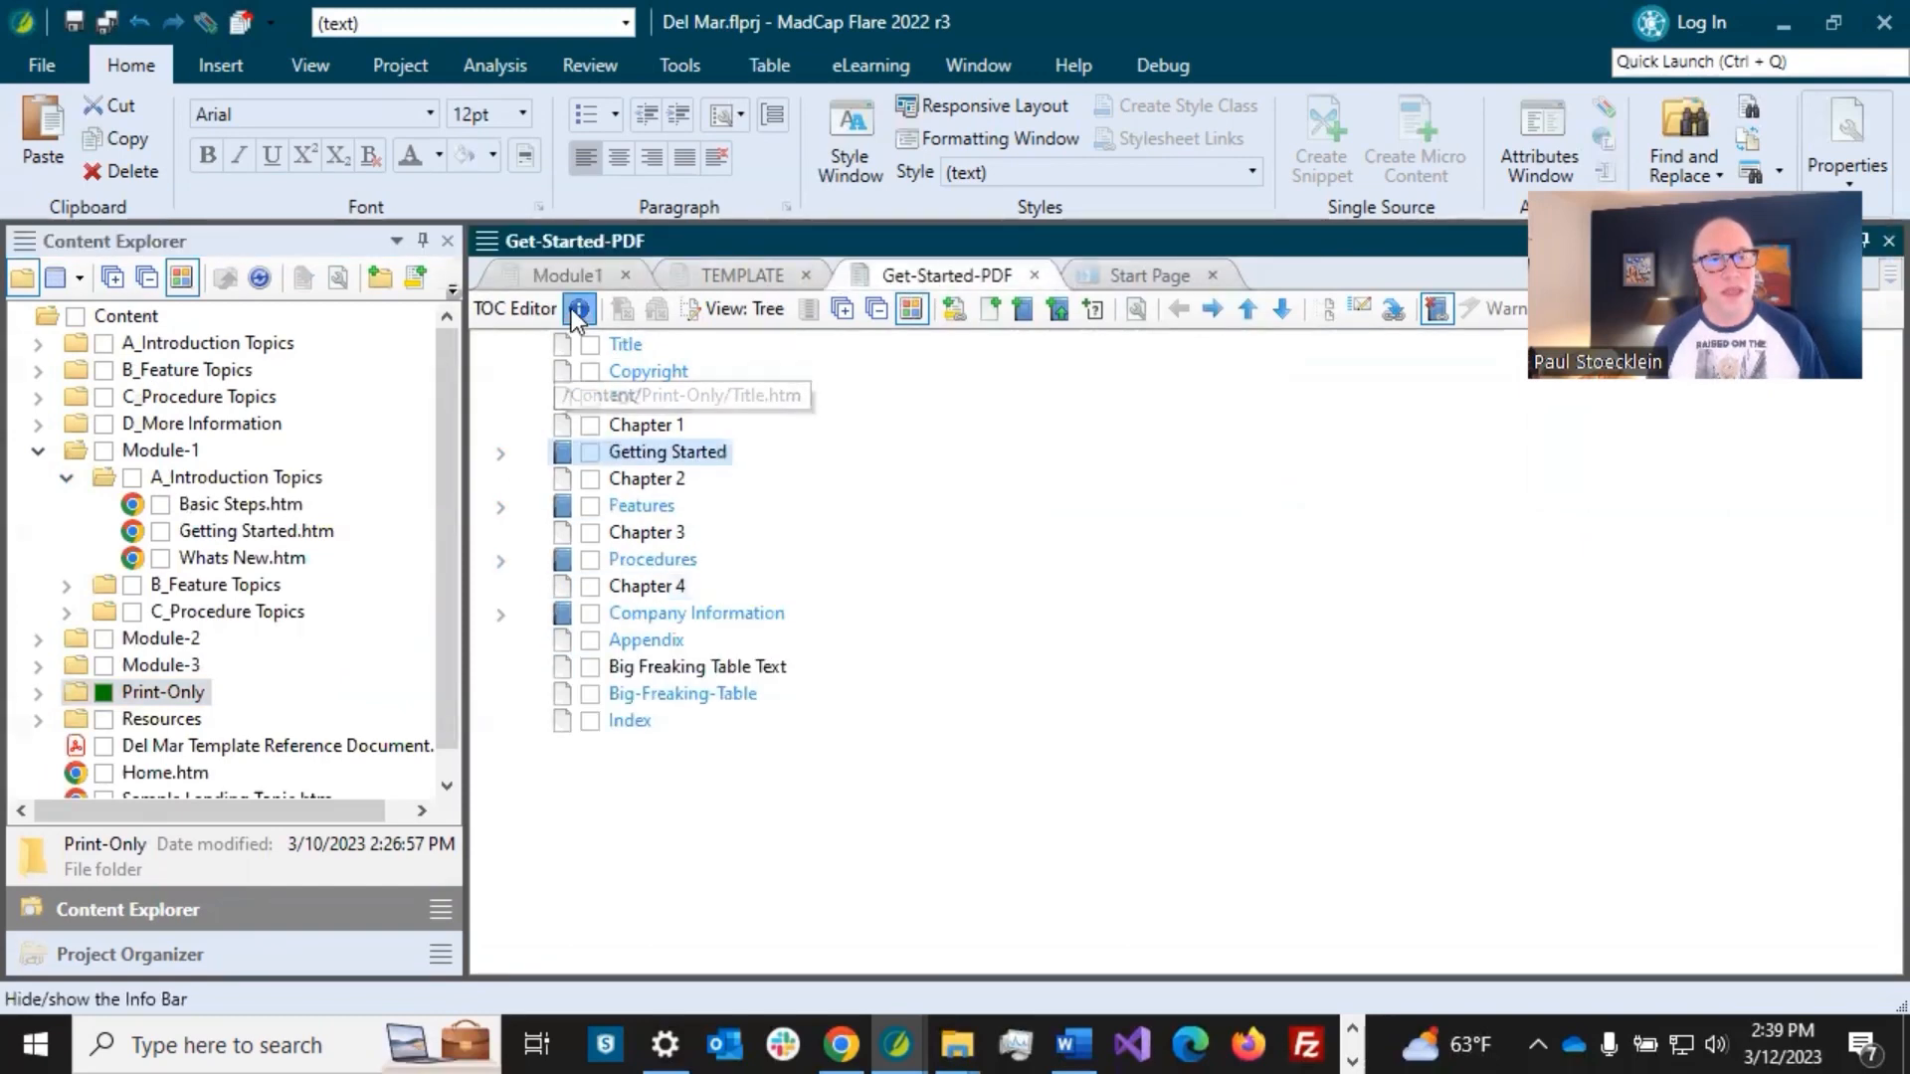
left_click(563, 274)
left_click_drag(249, 531, 642, 453)
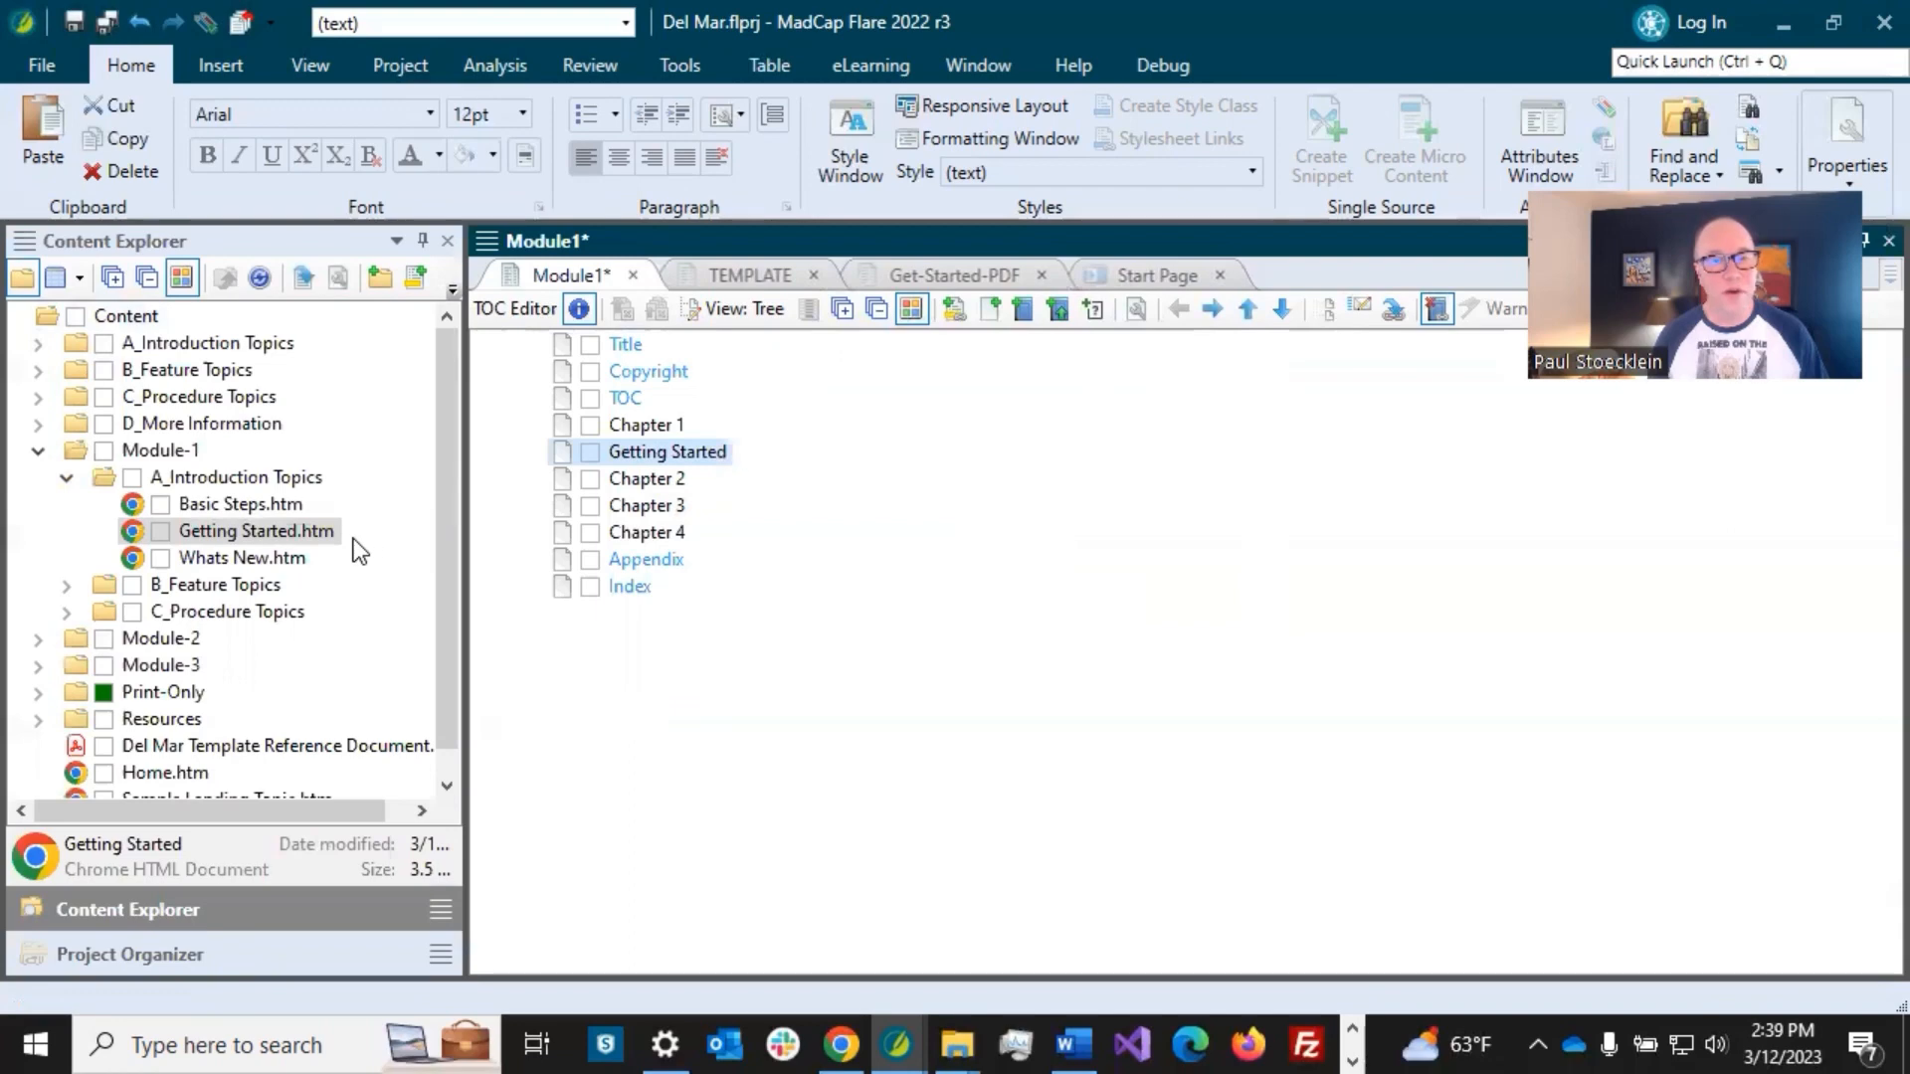
left_click_drag(255, 507, 662, 458)
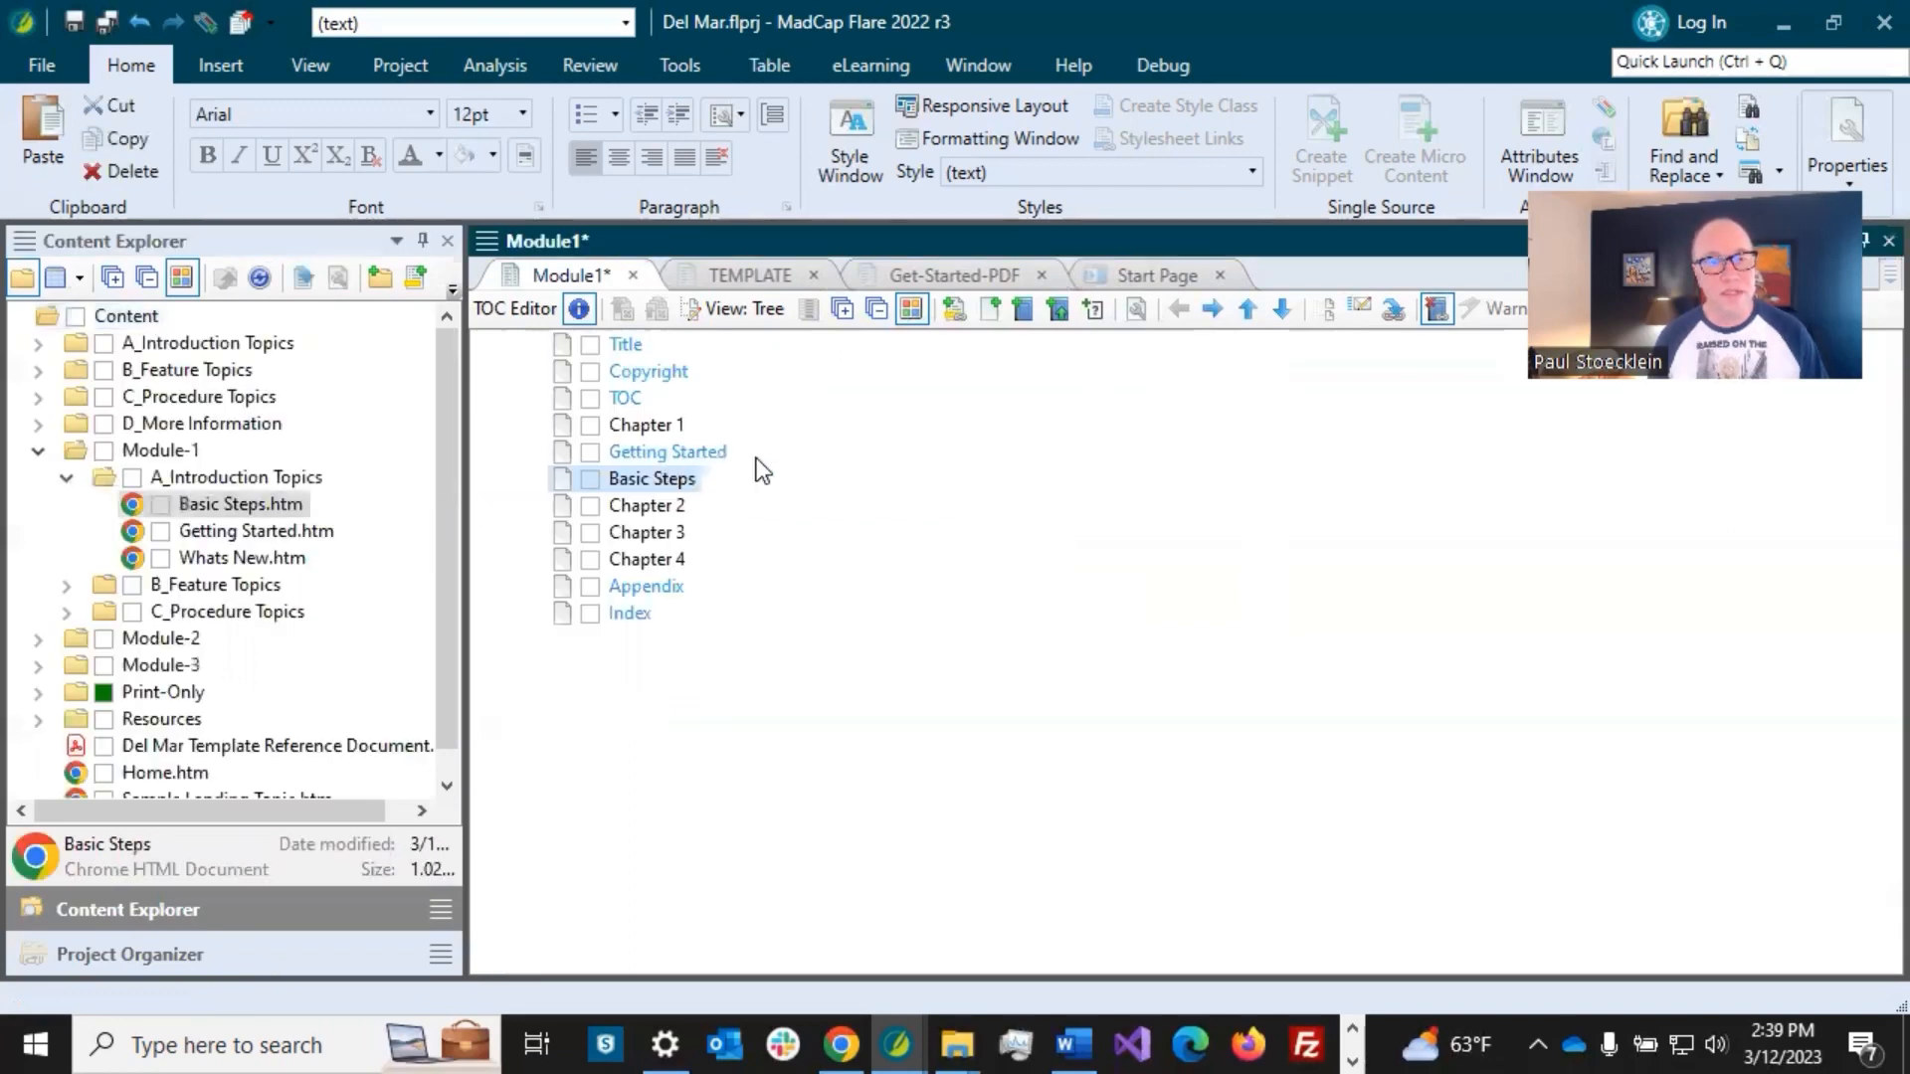
left_click(1212, 308)
left_click_drag(249, 565, 665, 505)
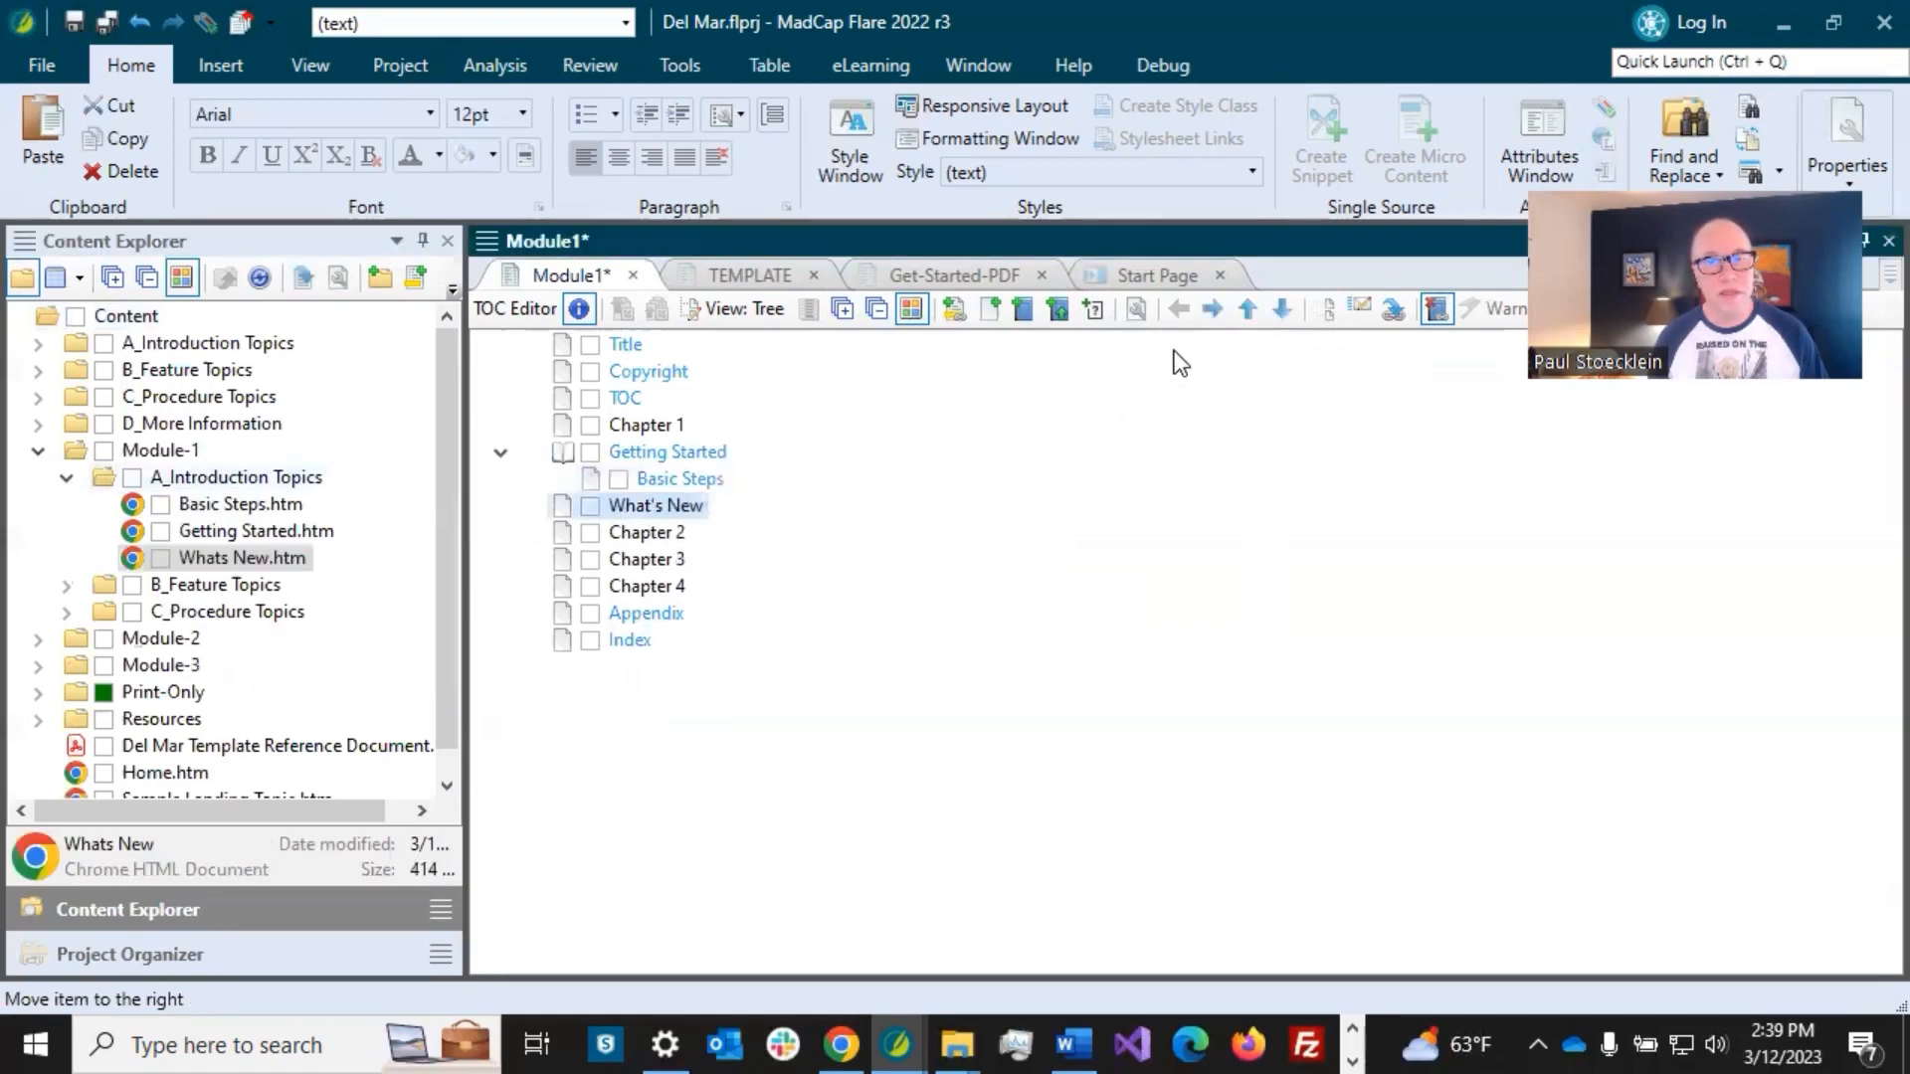
left_click(1211, 308)
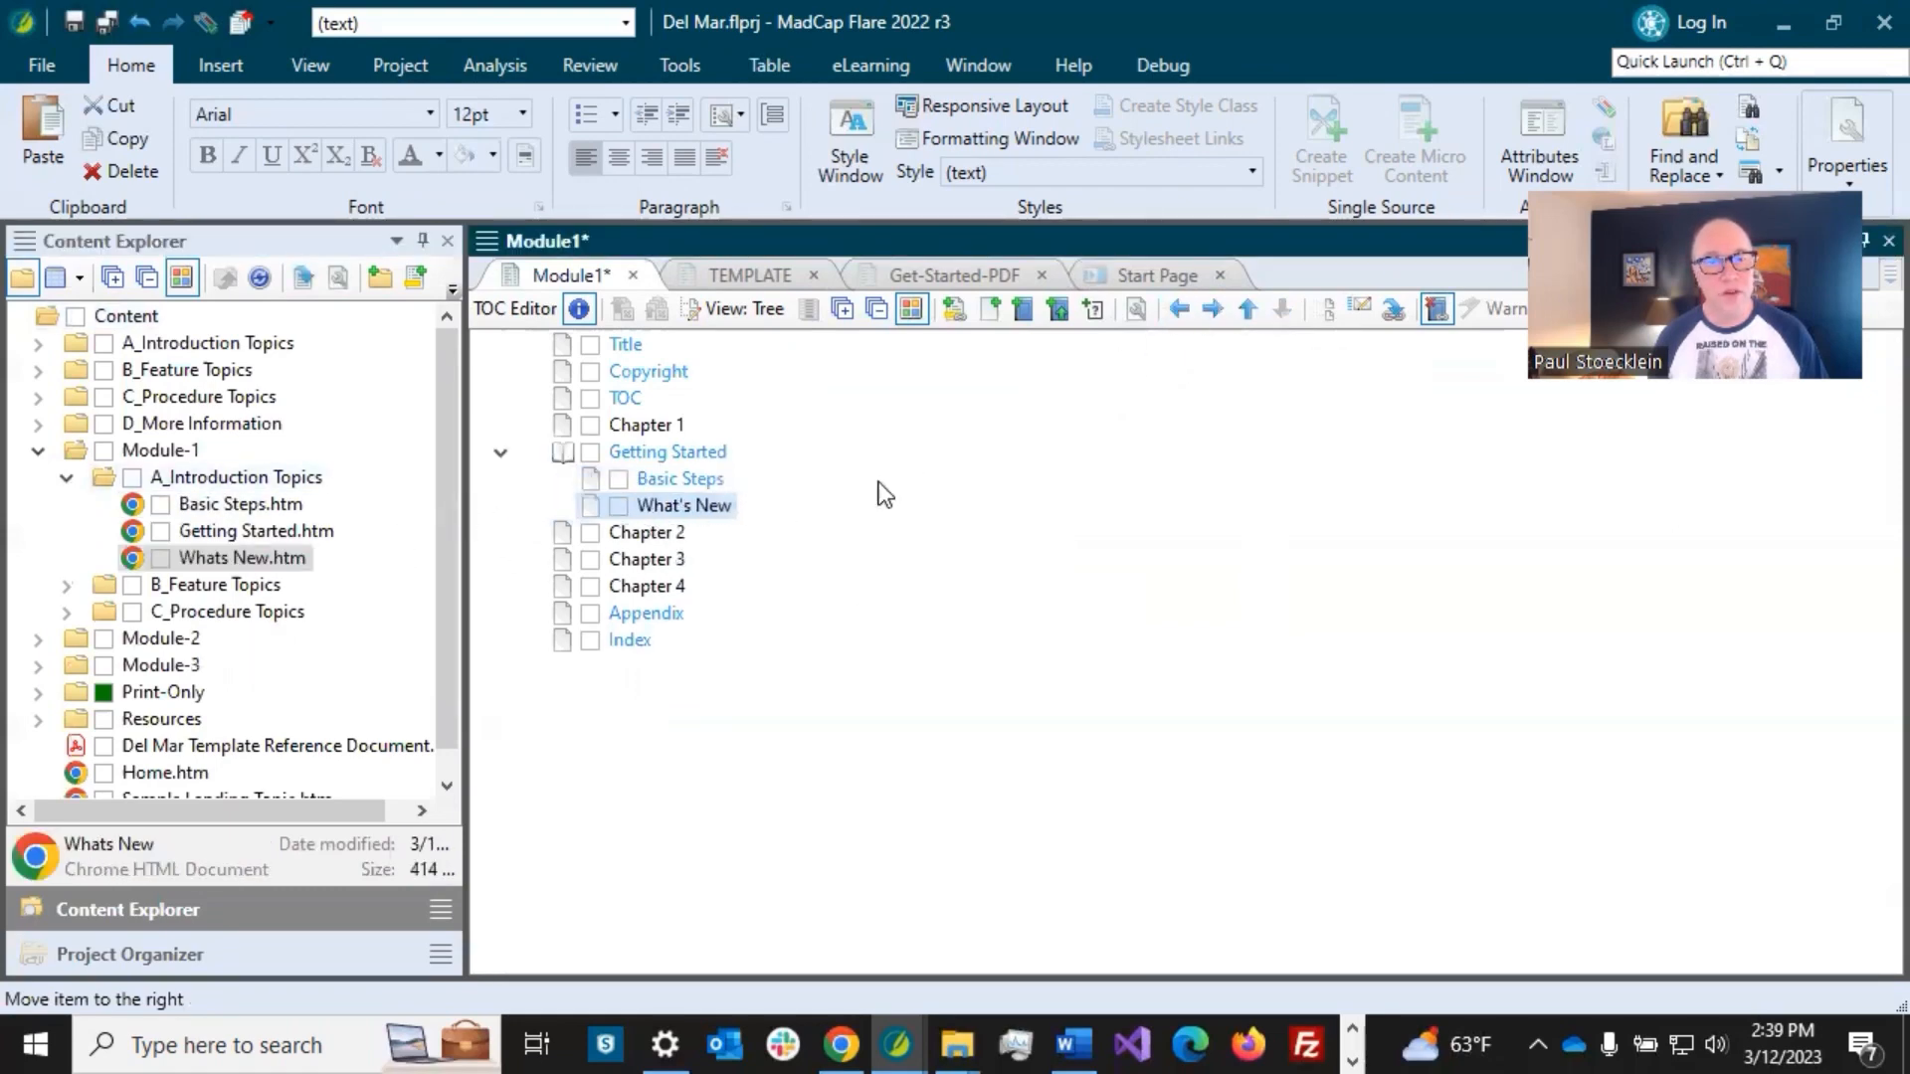
- Add Module-1's Features topic after Chapter 2 in the Module1 TOC, nest Feature 1, Feature 2 and Feature 3 beneath it, and save all files
left_click(66, 586)
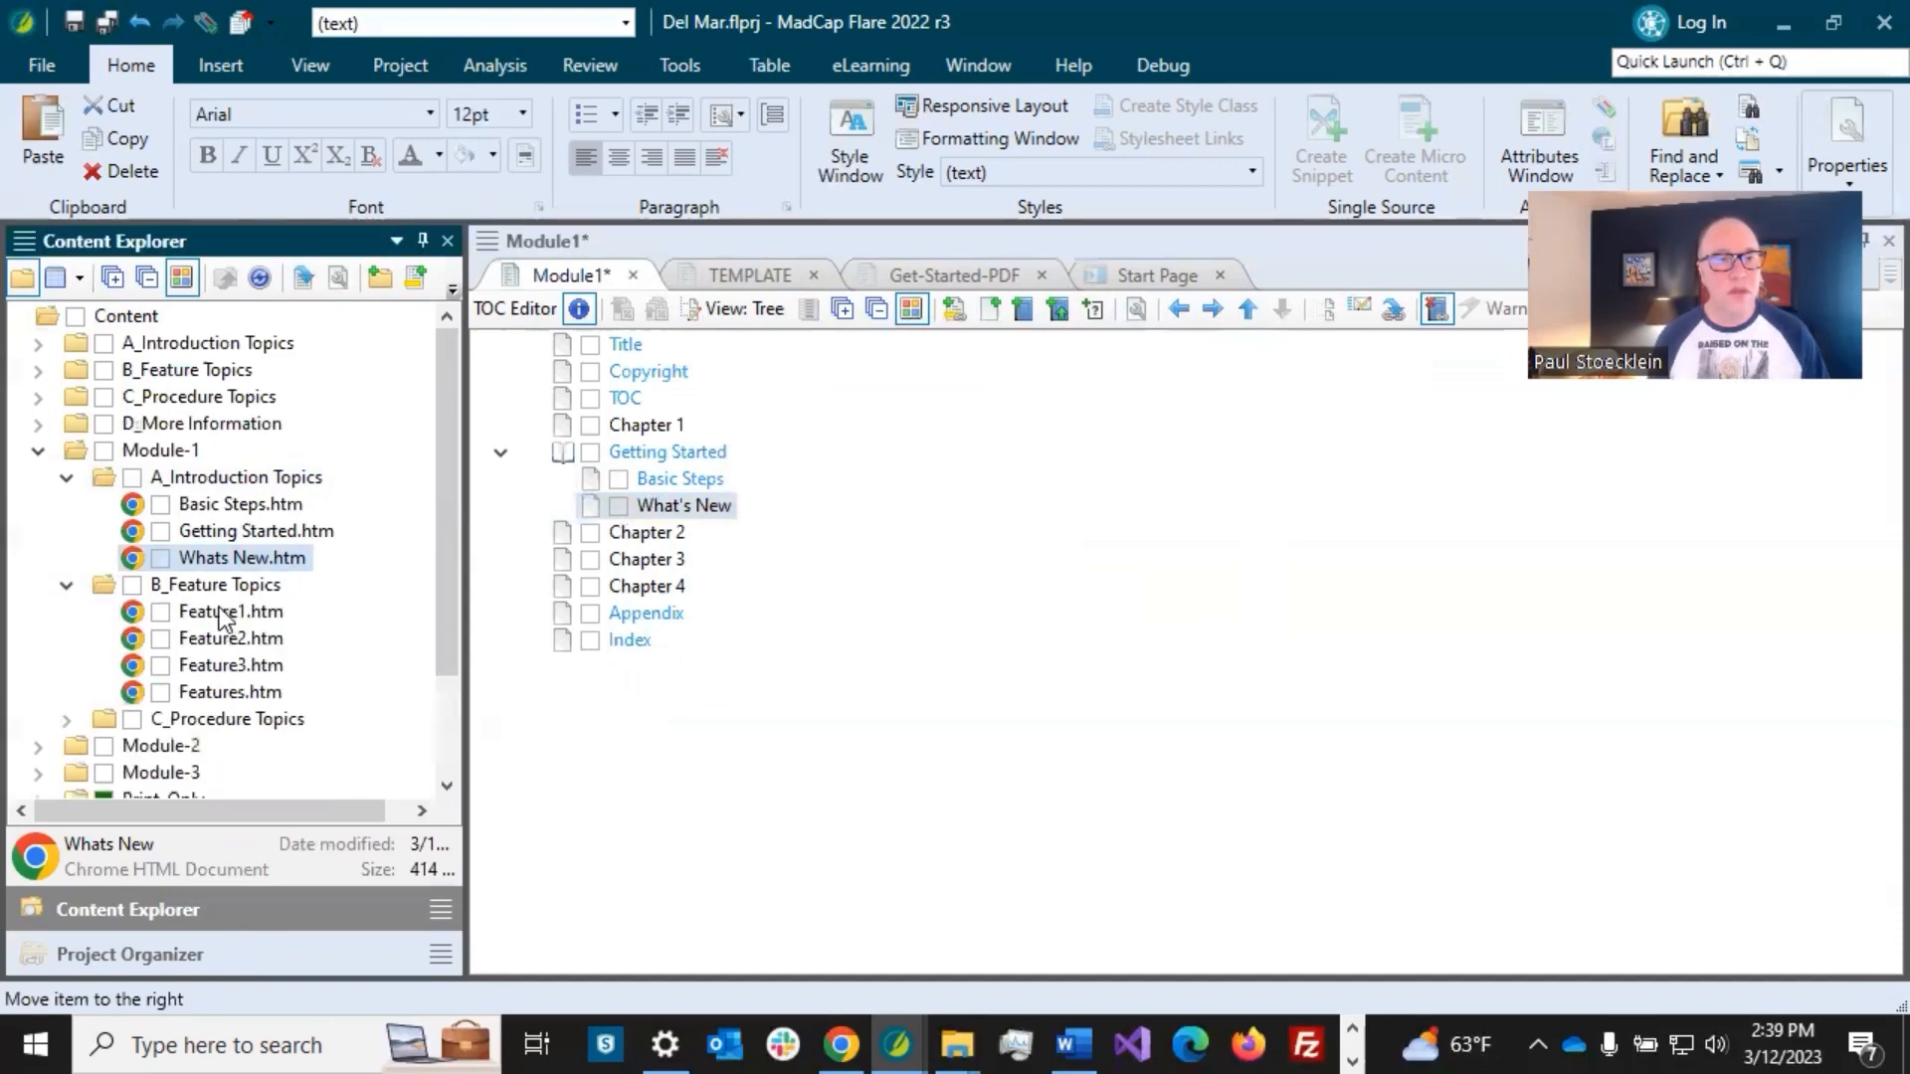
left_click_drag(239, 691, 593, 549)
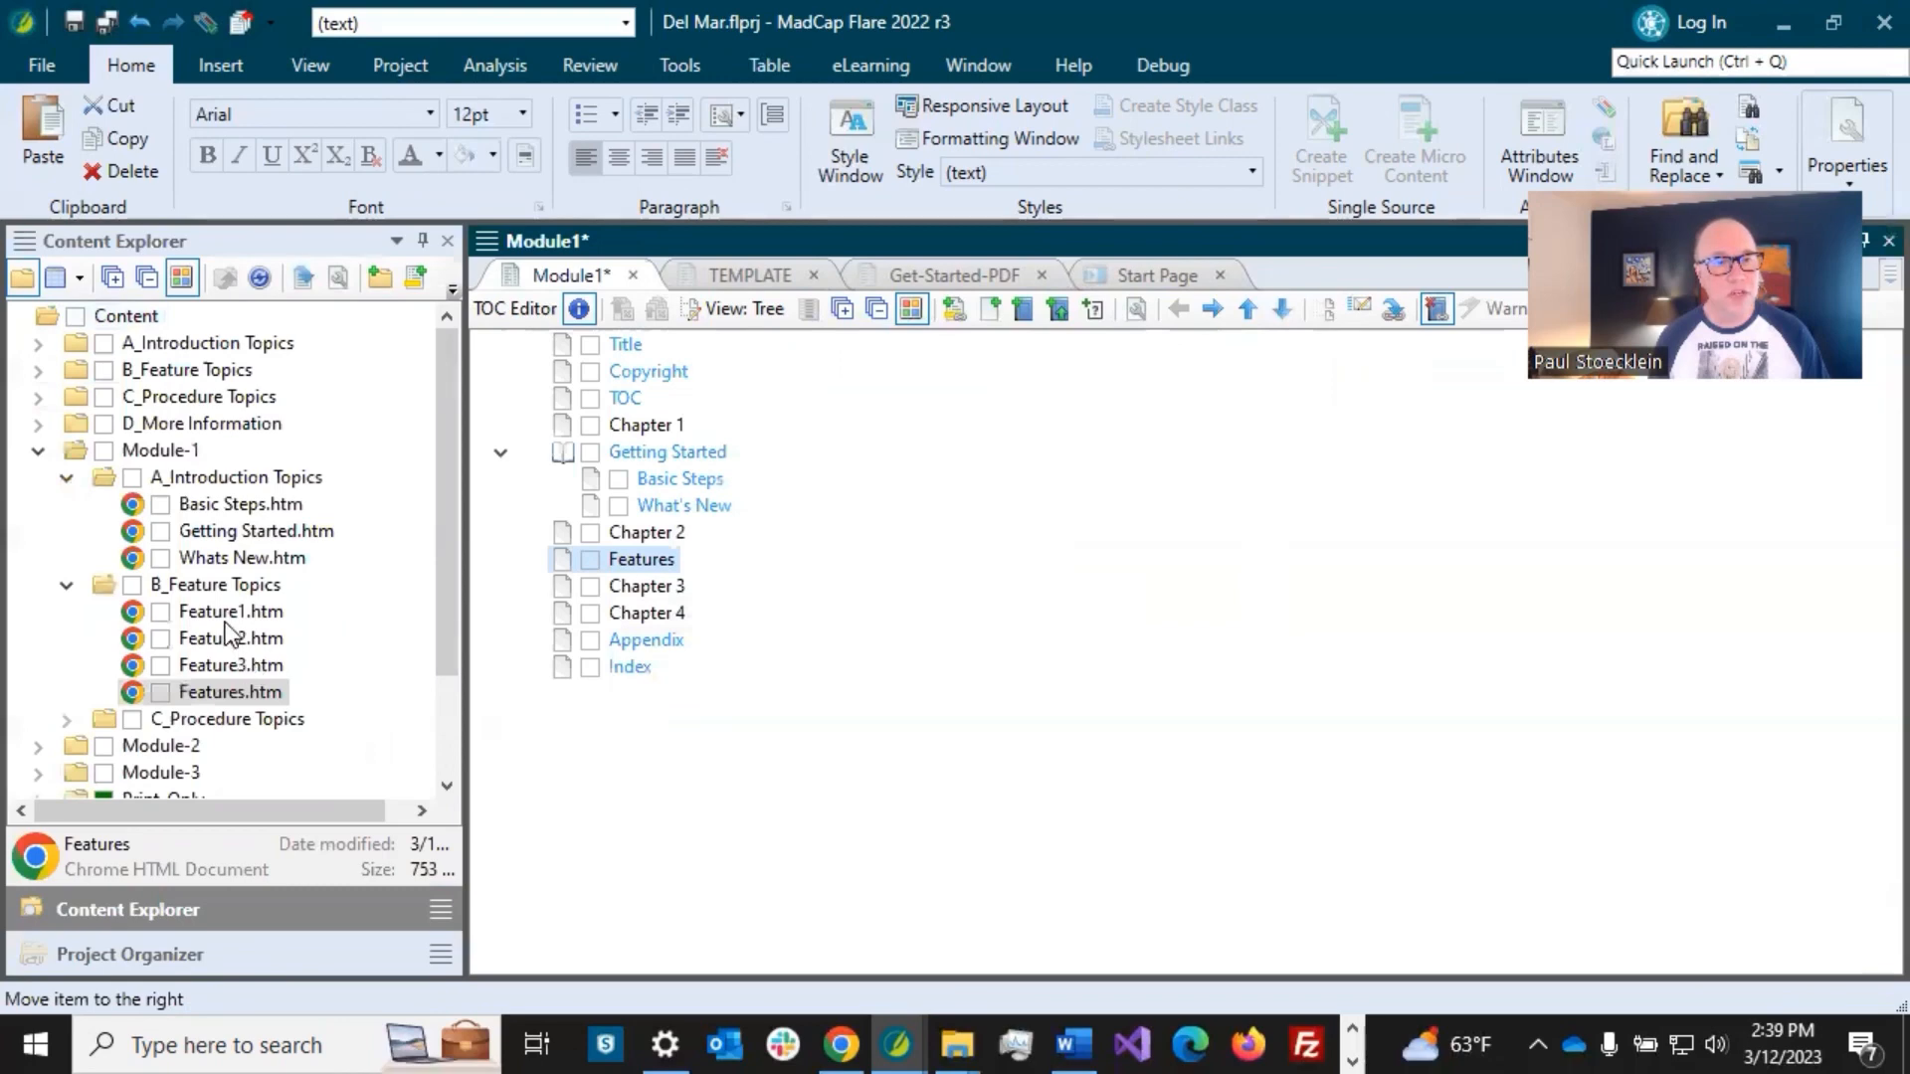
left_click_drag(225, 611, 613, 569)
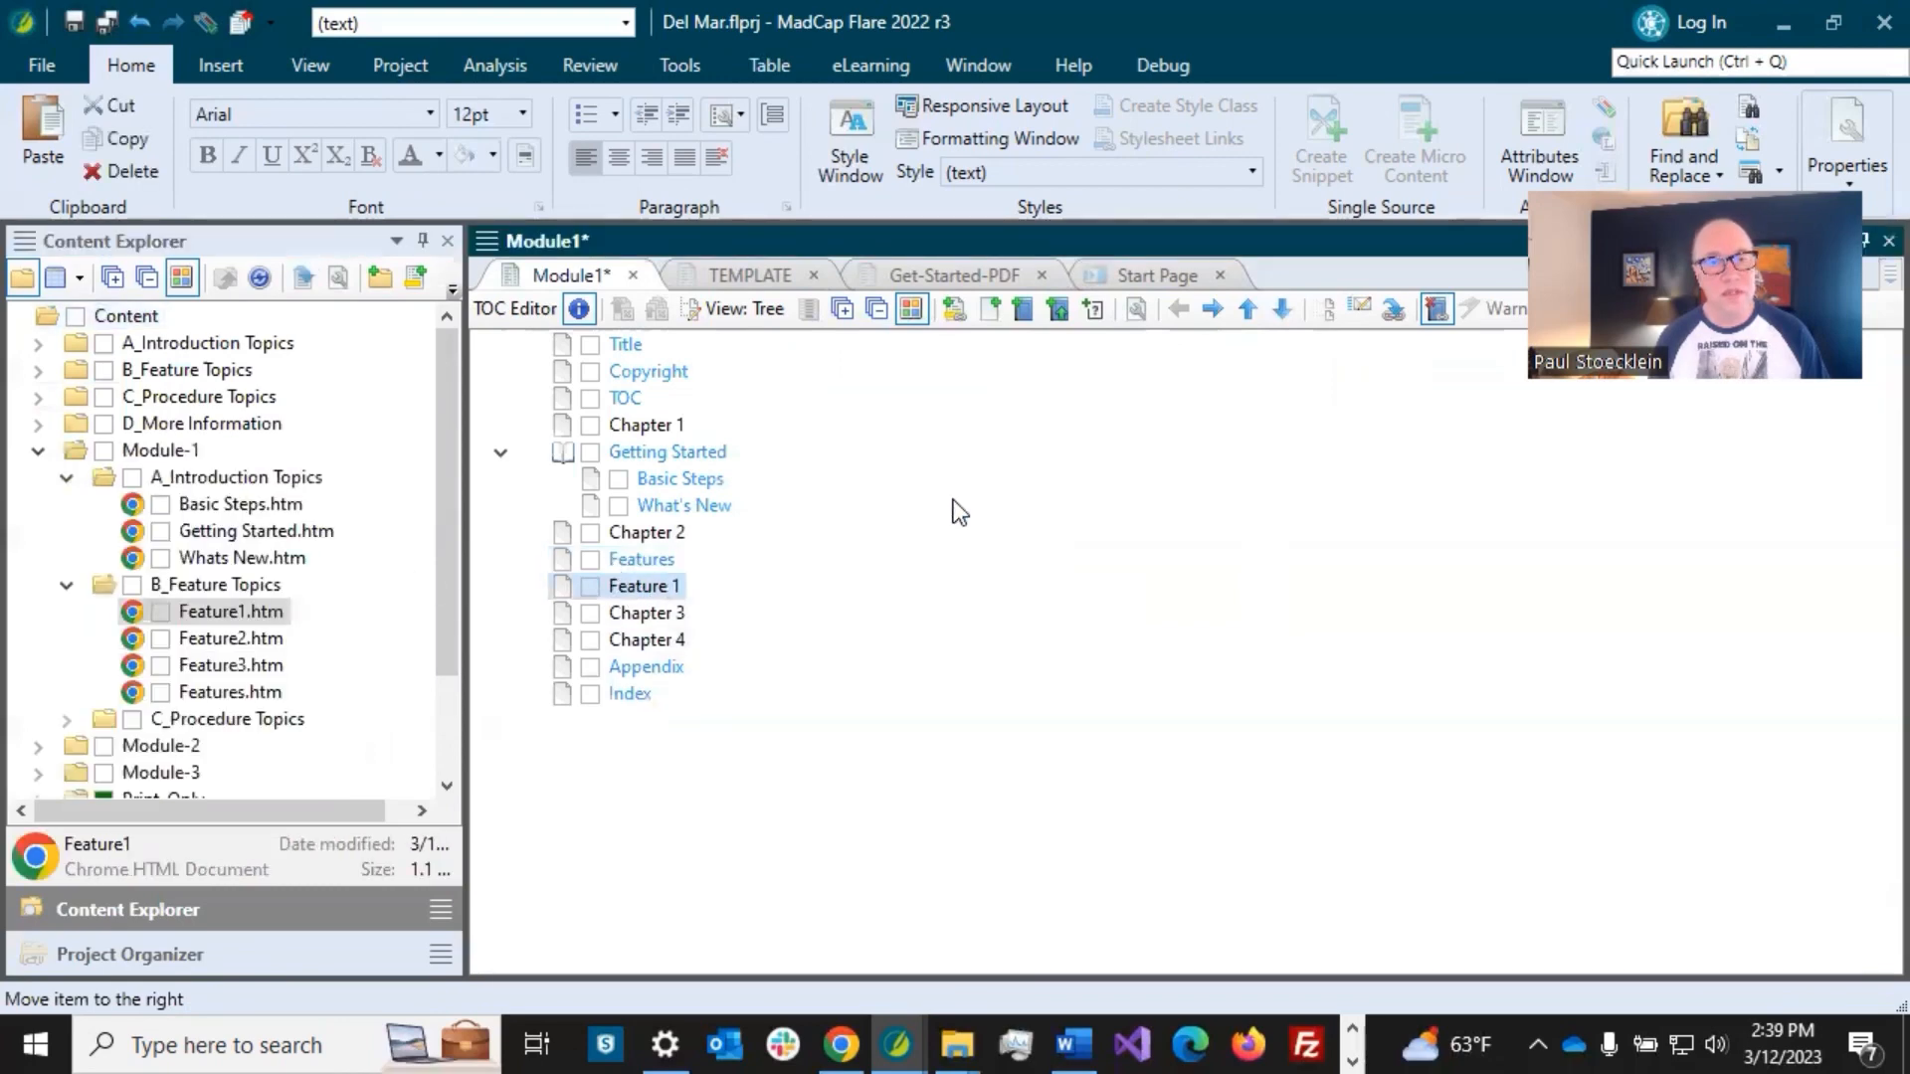
left_click(1211, 309)
left_click_drag(240, 645, 657, 612)
left_click(1209, 311)
left_click(248, 676)
left_click_drag(246, 668, 647, 623)
left_click(107, 22)
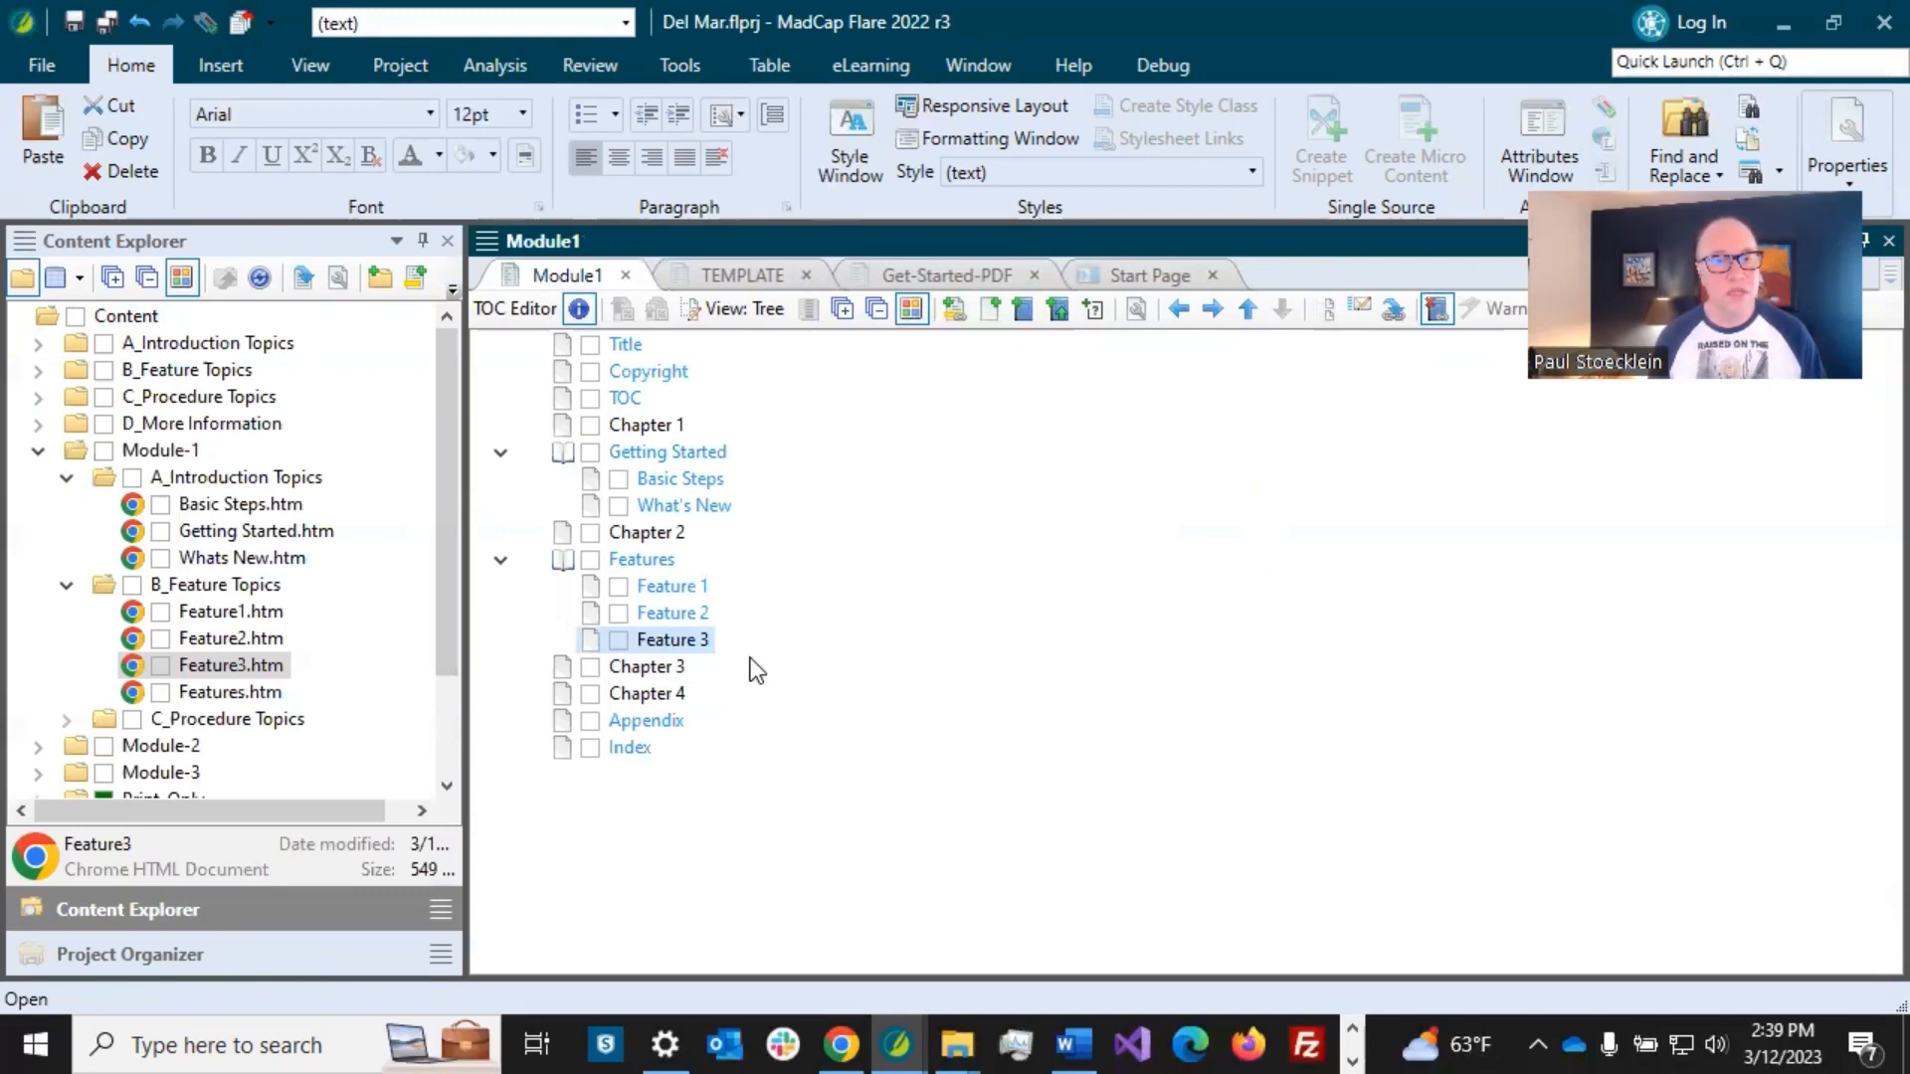
- Add Module-1's Procedures topic after Chapter 3 in the Module1 TOC, with Procedure 1, Procedure 2 and Procedure 3 nested beneath it
left_click(66, 587)
left_click(66, 612)
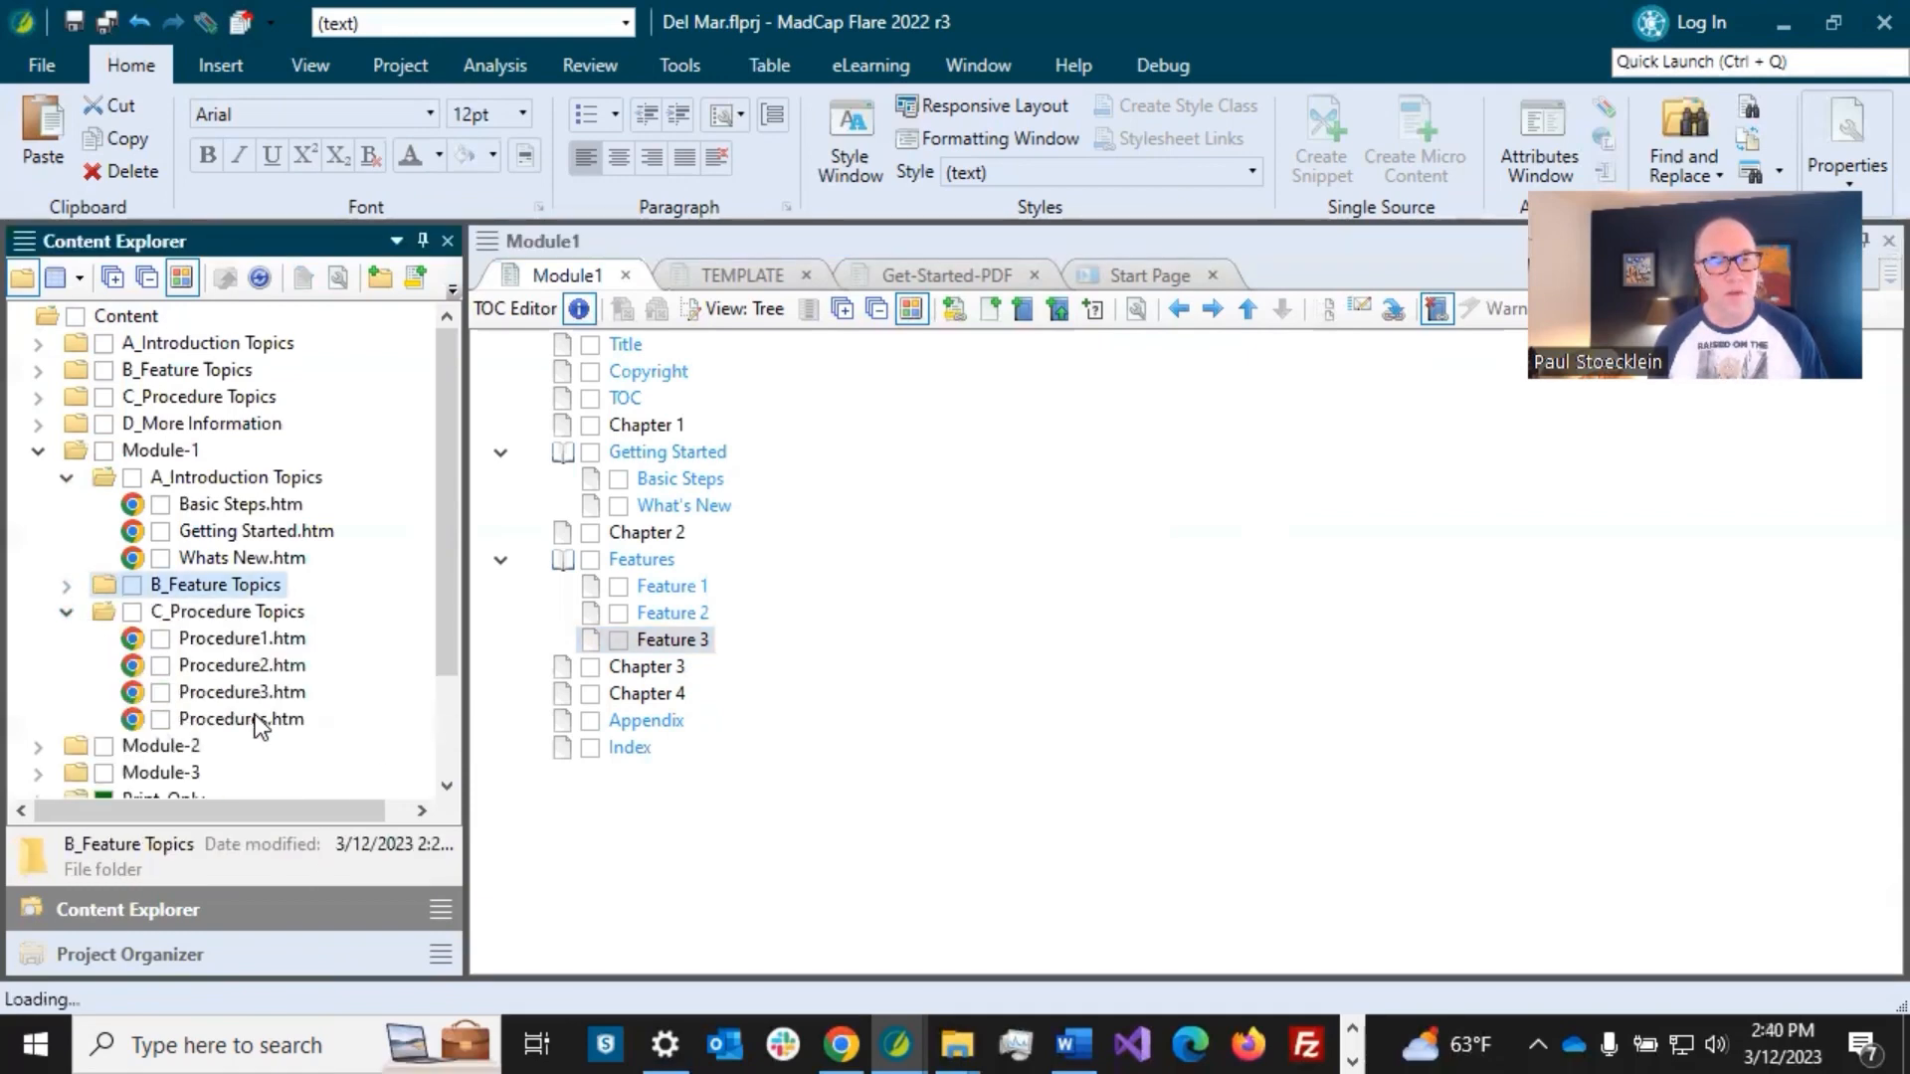
left_click_drag(255, 716, 655, 674)
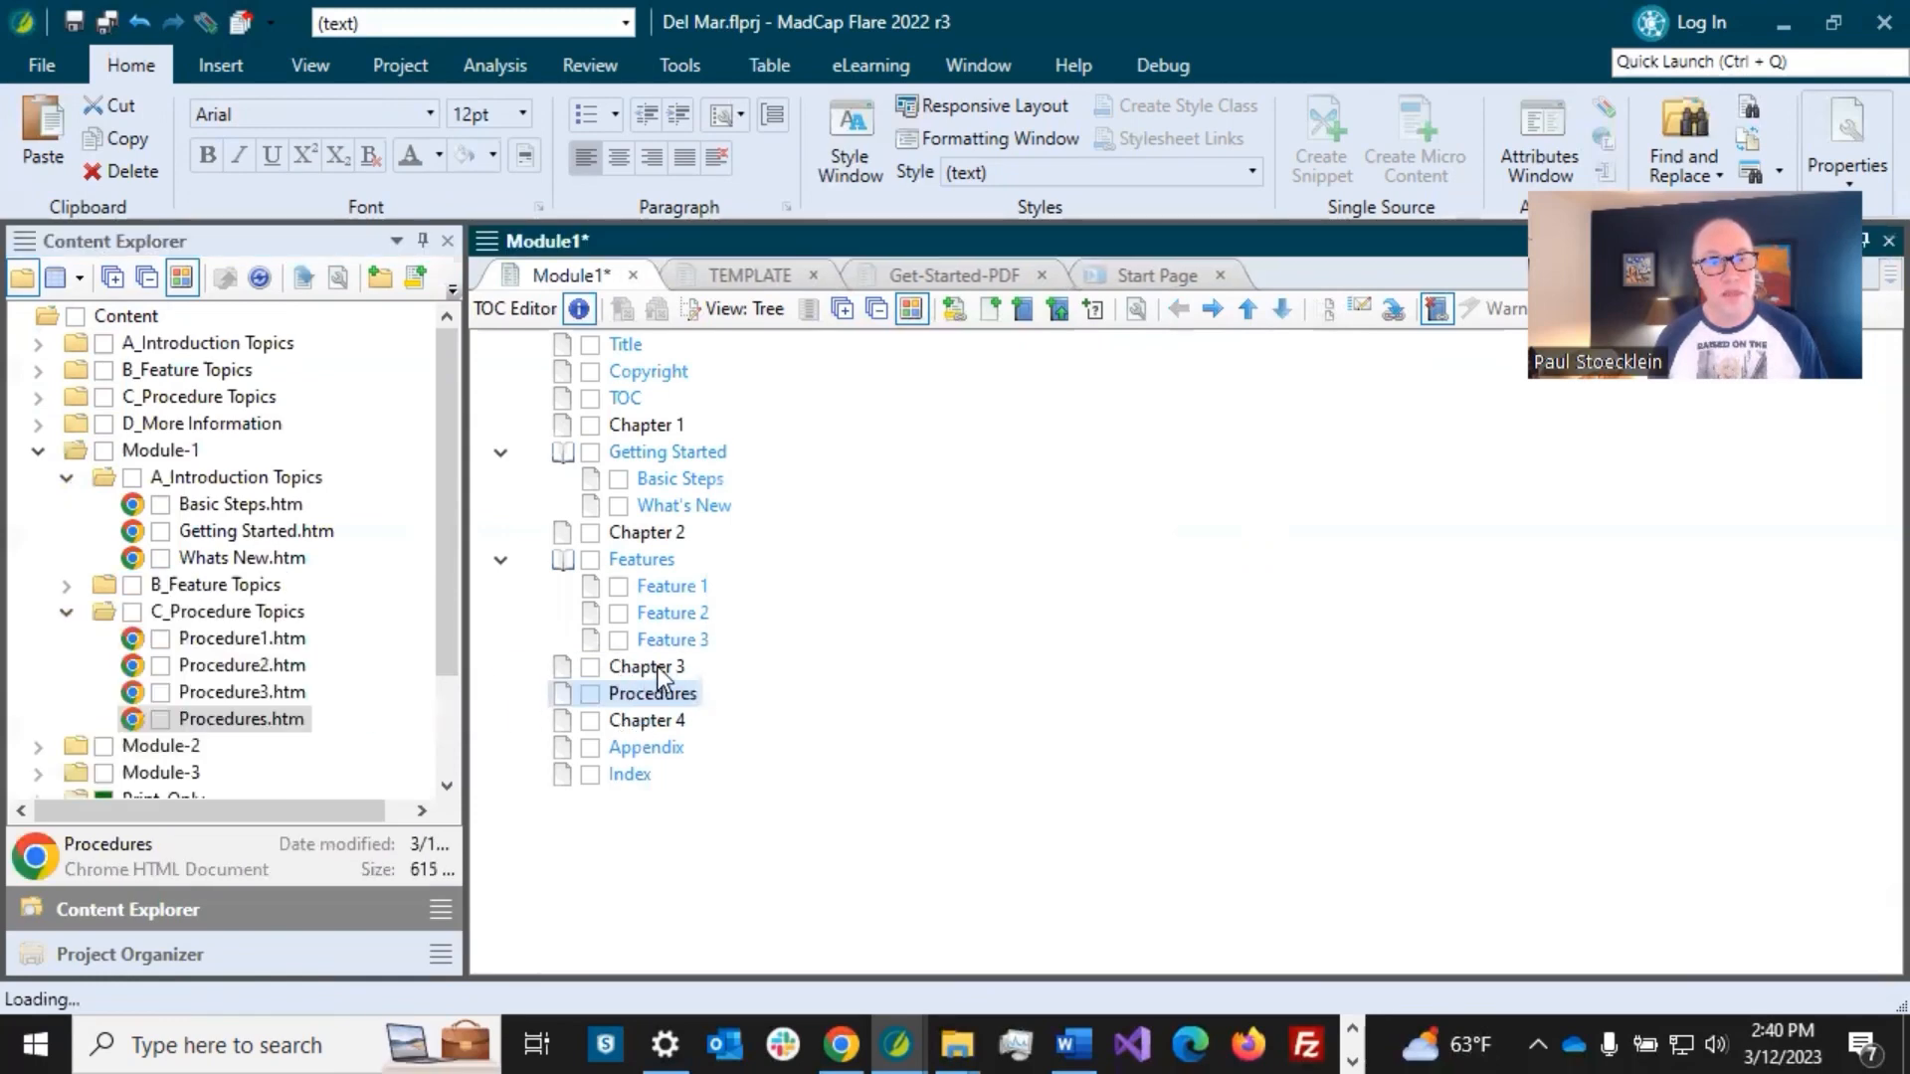
left_click(251, 642)
left_click_drag(251, 645, 614, 704)
left_click(1210, 311)
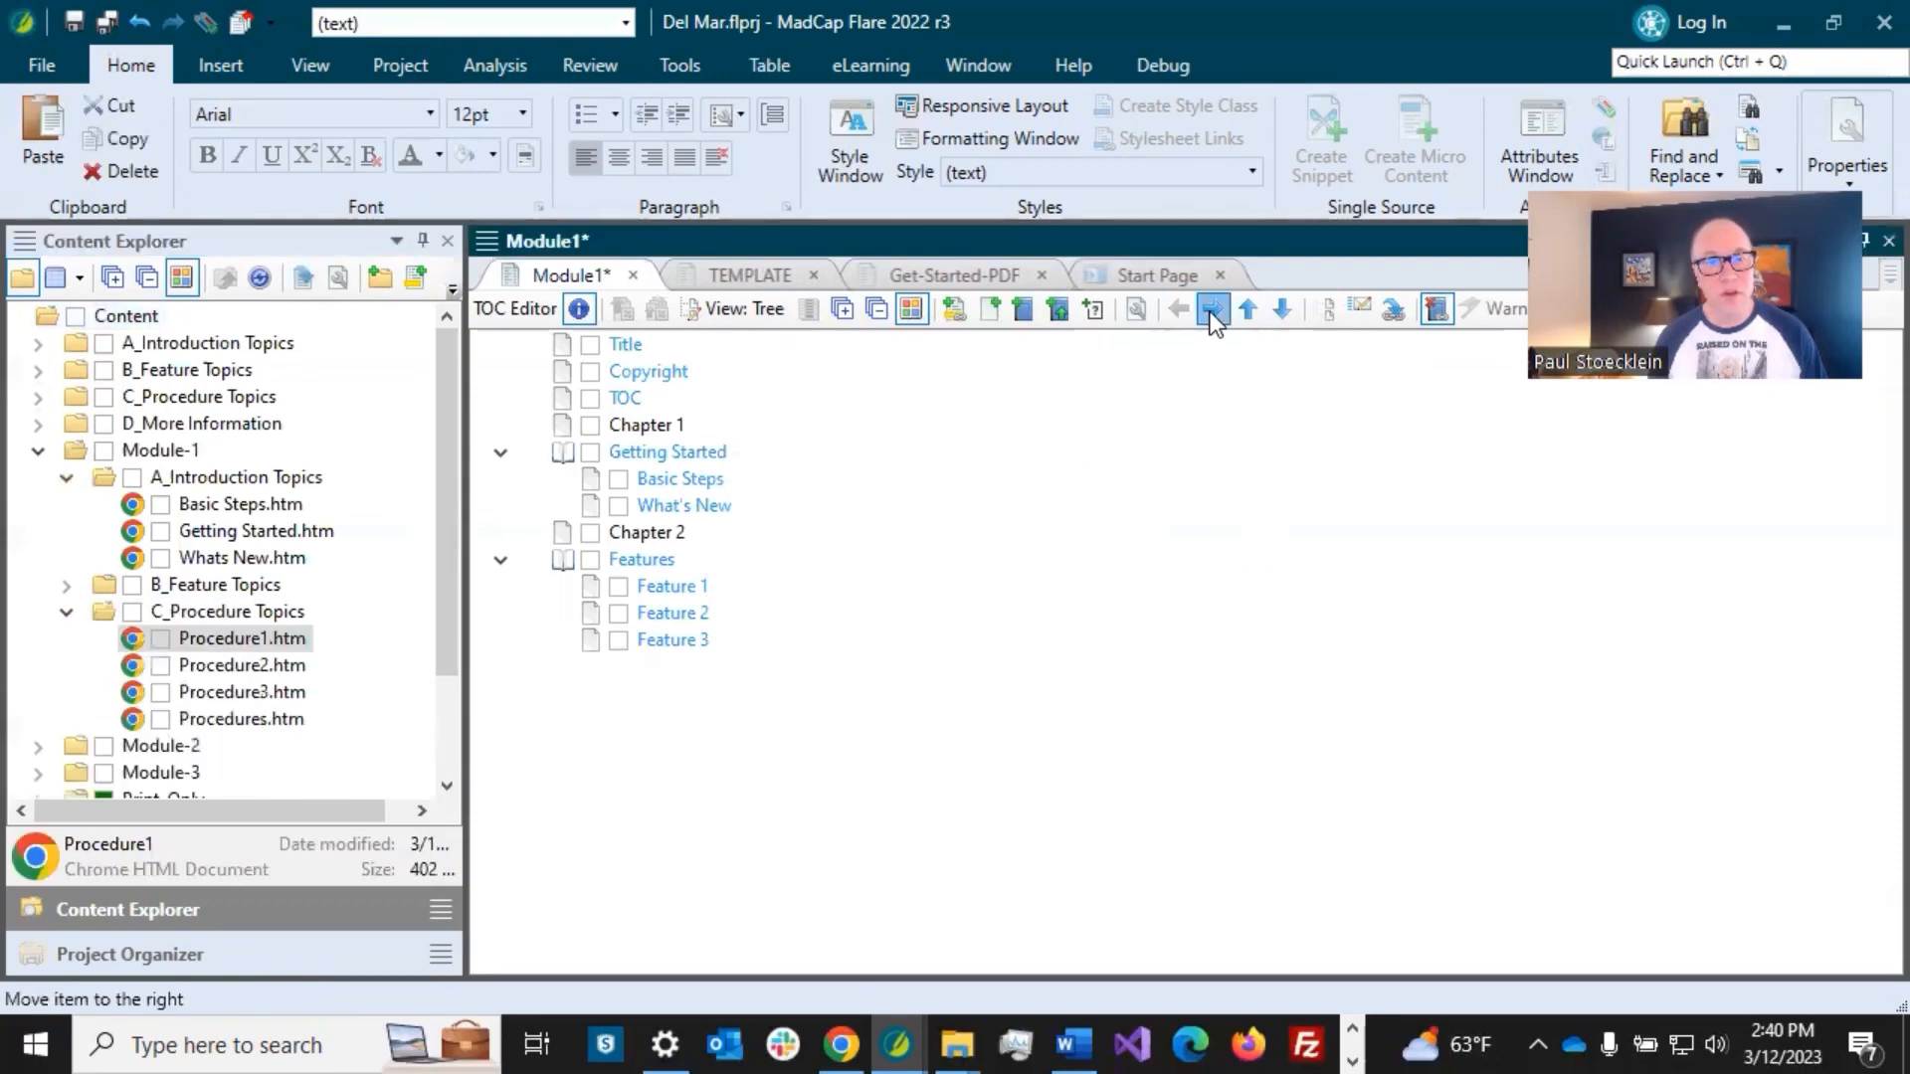
left_click_drag(268, 674, 677, 731)
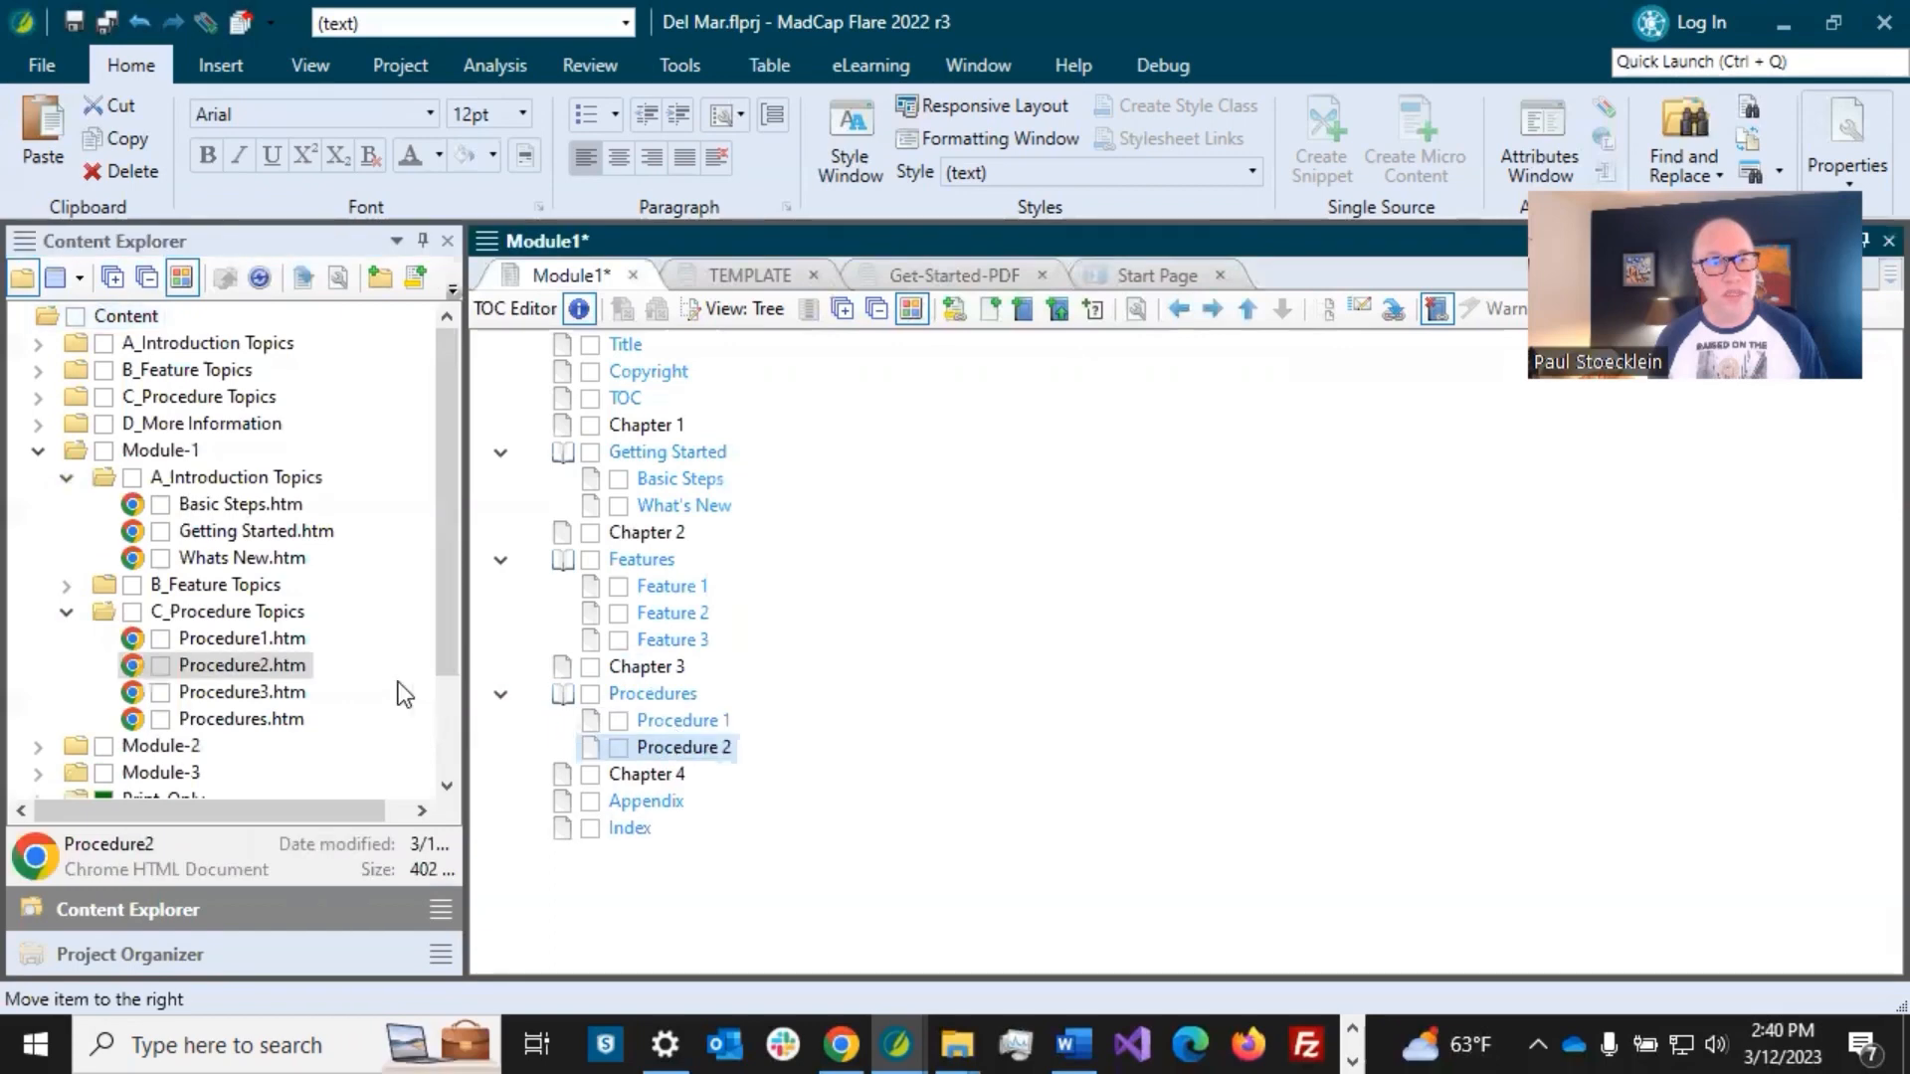
left_click_drag(263, 696, 656, 774)
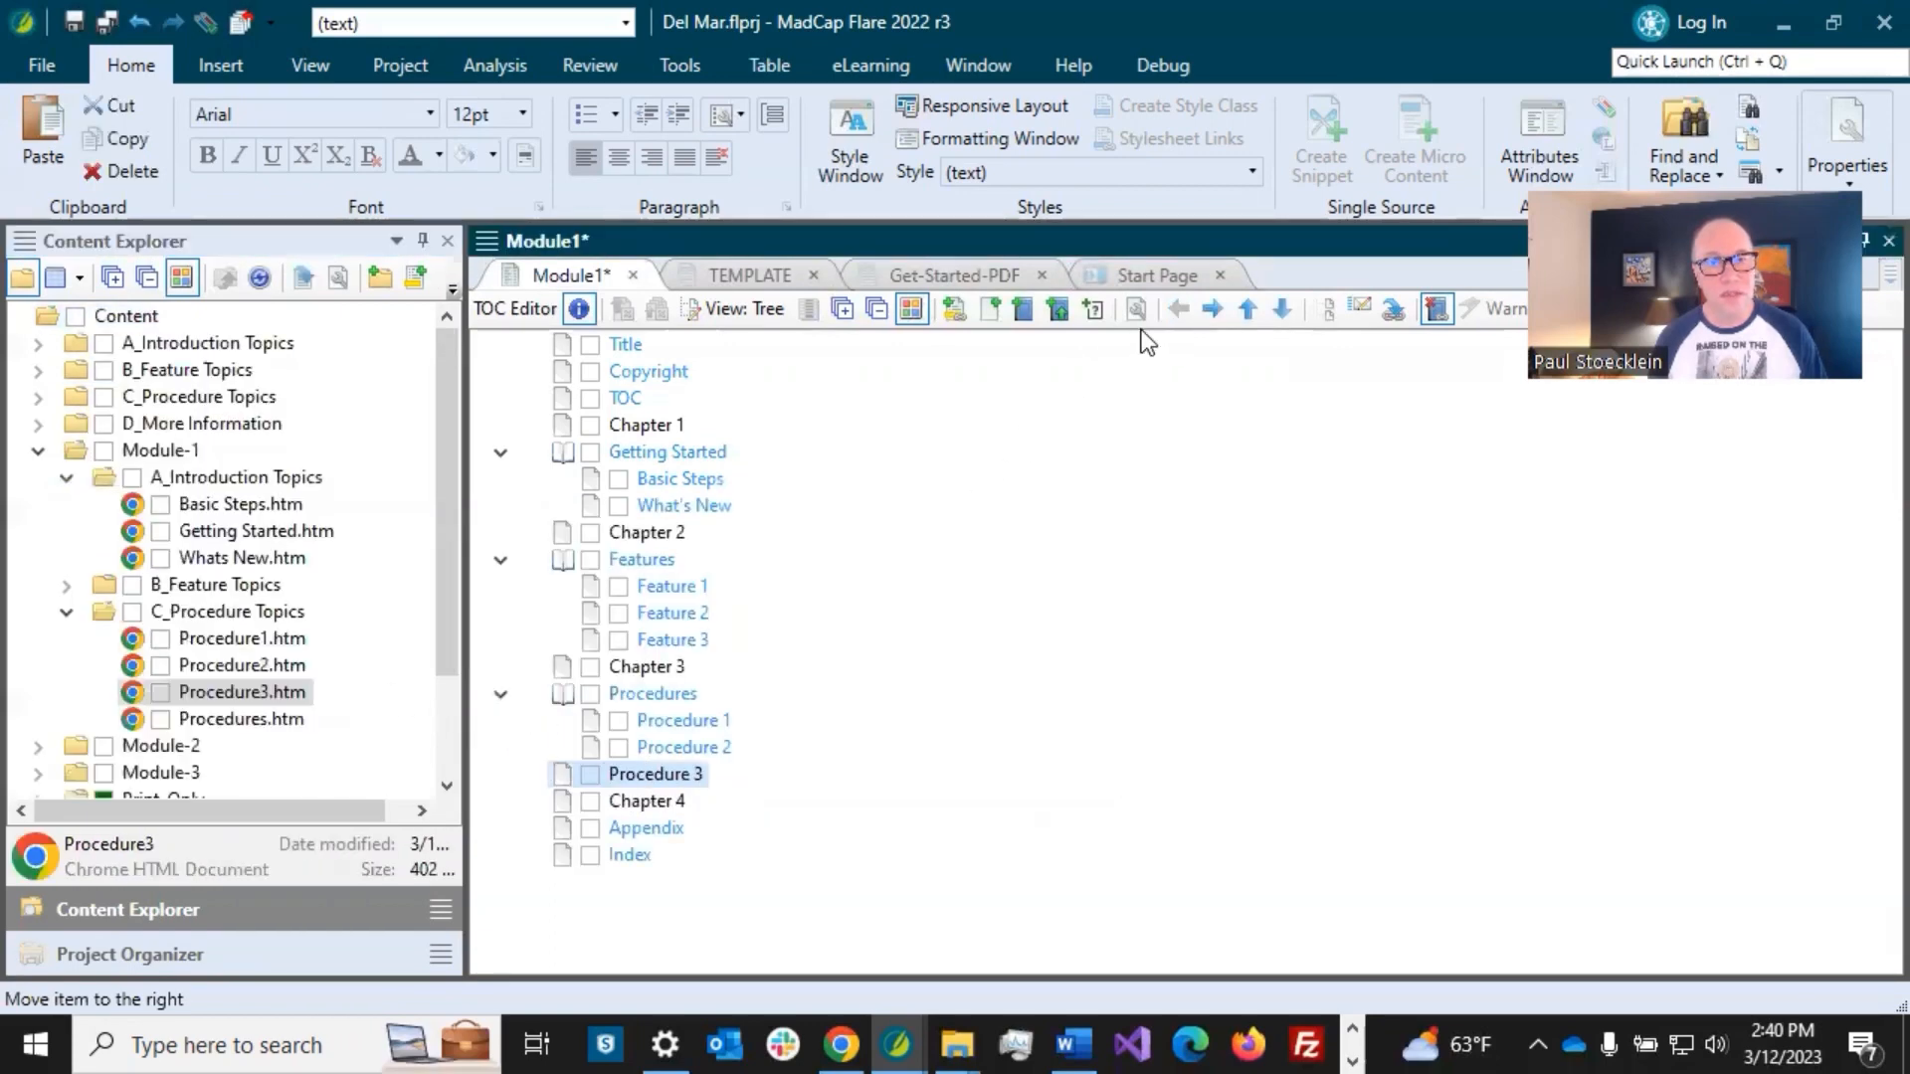
left_click(1215, 313)
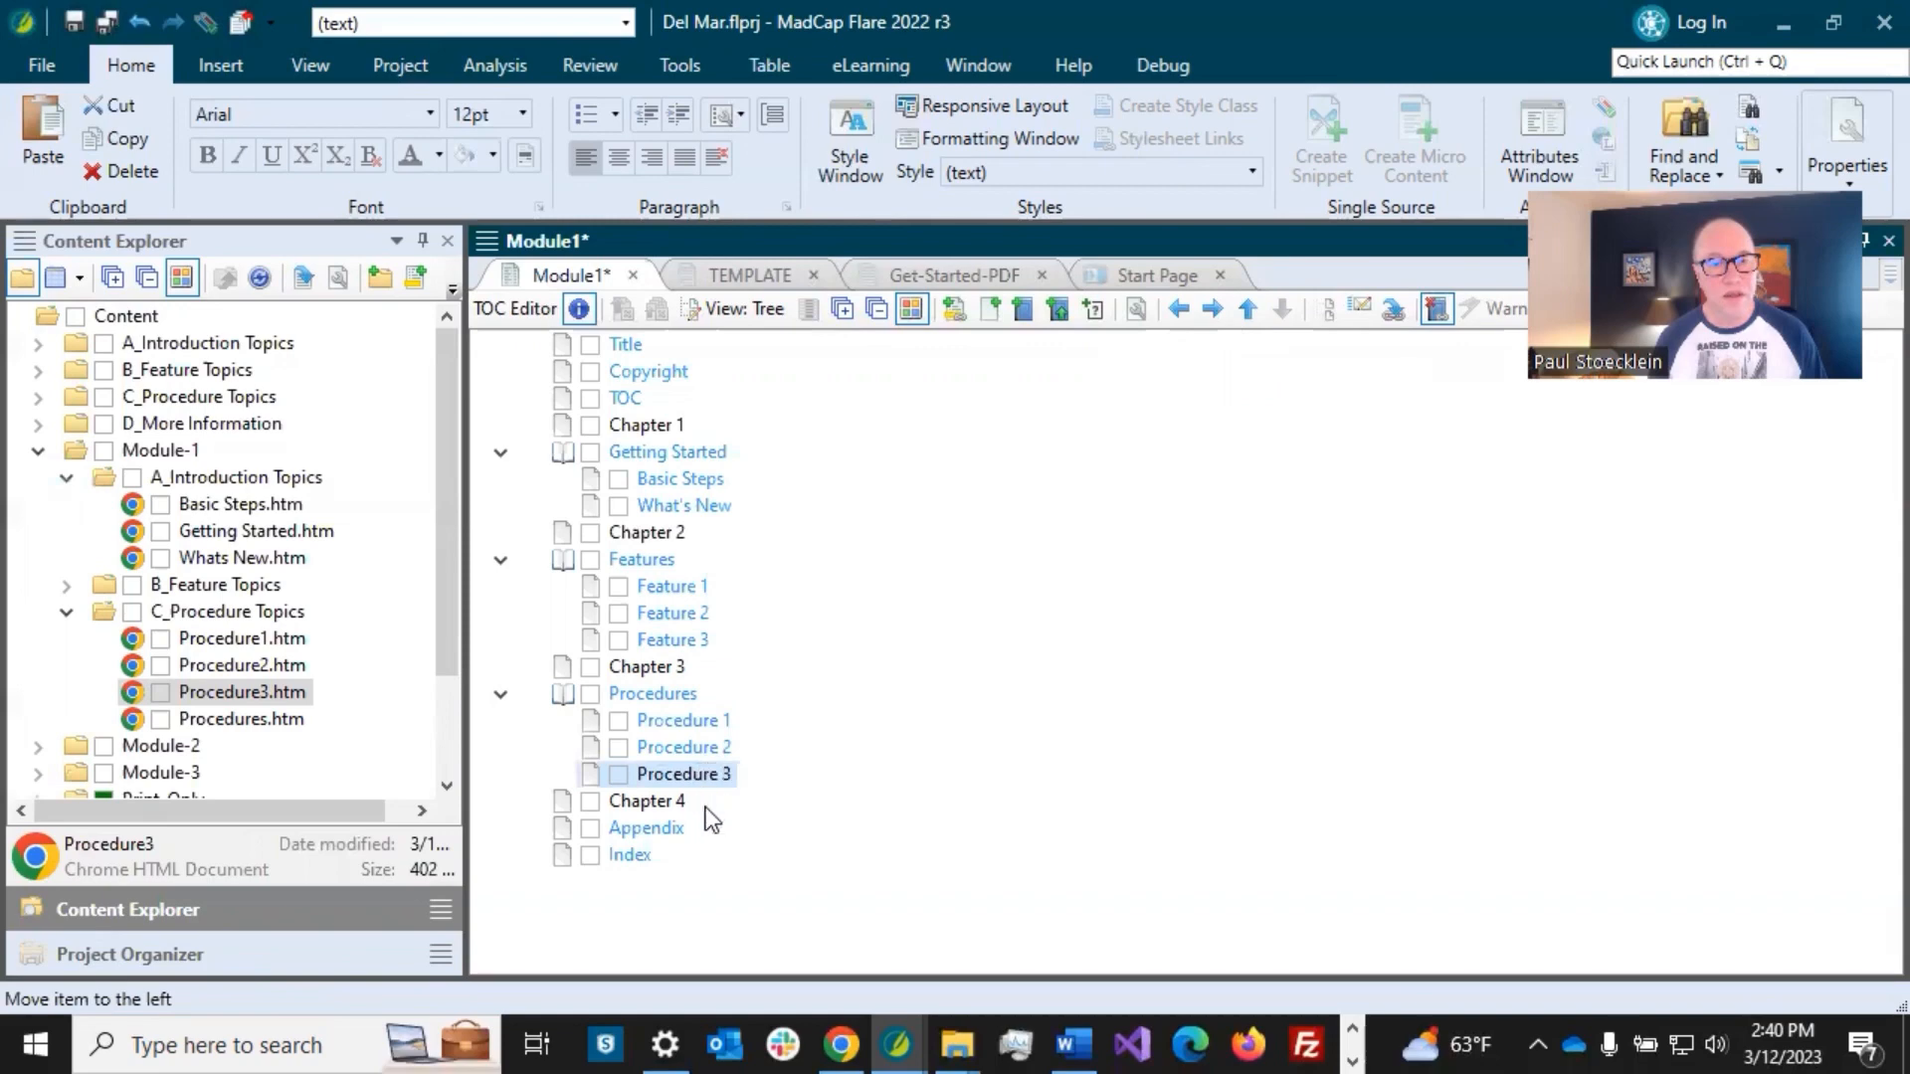
left_click(624, 668)
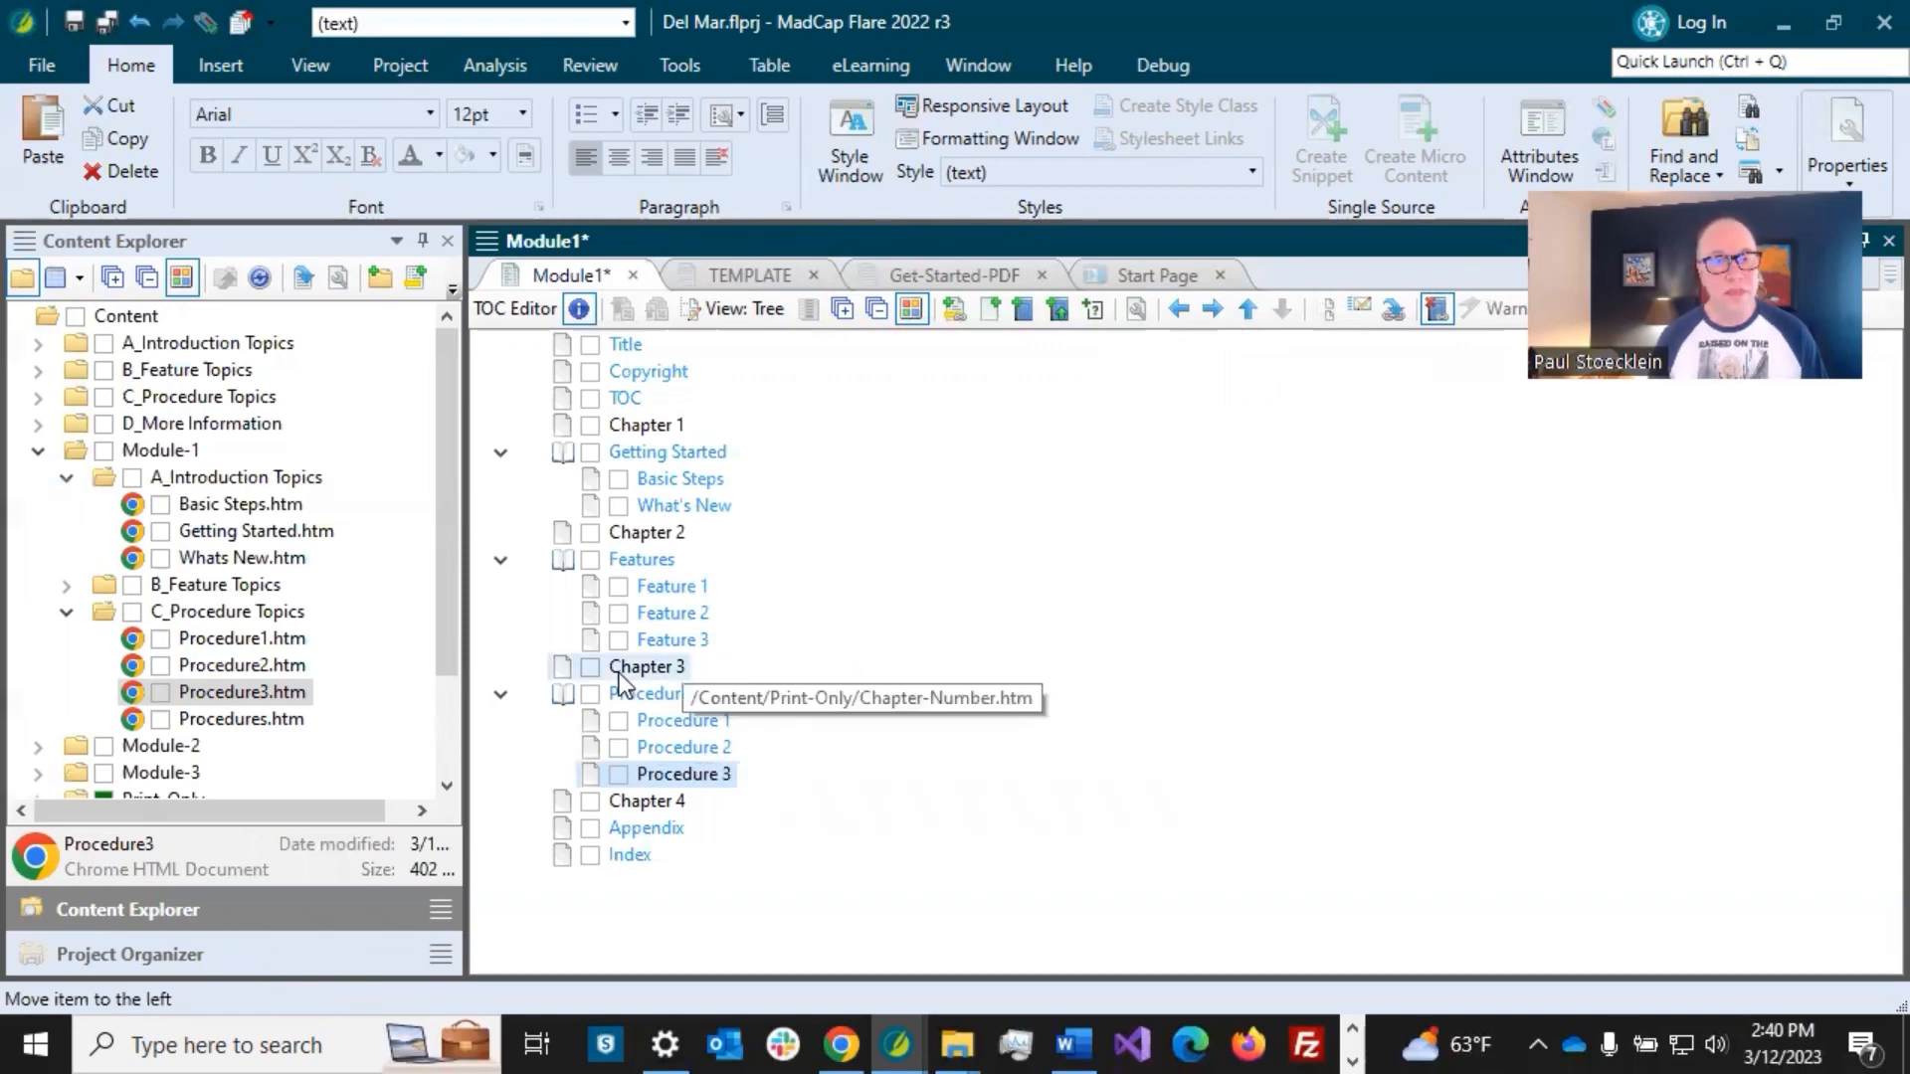
left_click(617, 348)
left_click(617, 372)
left_click(624, 398)
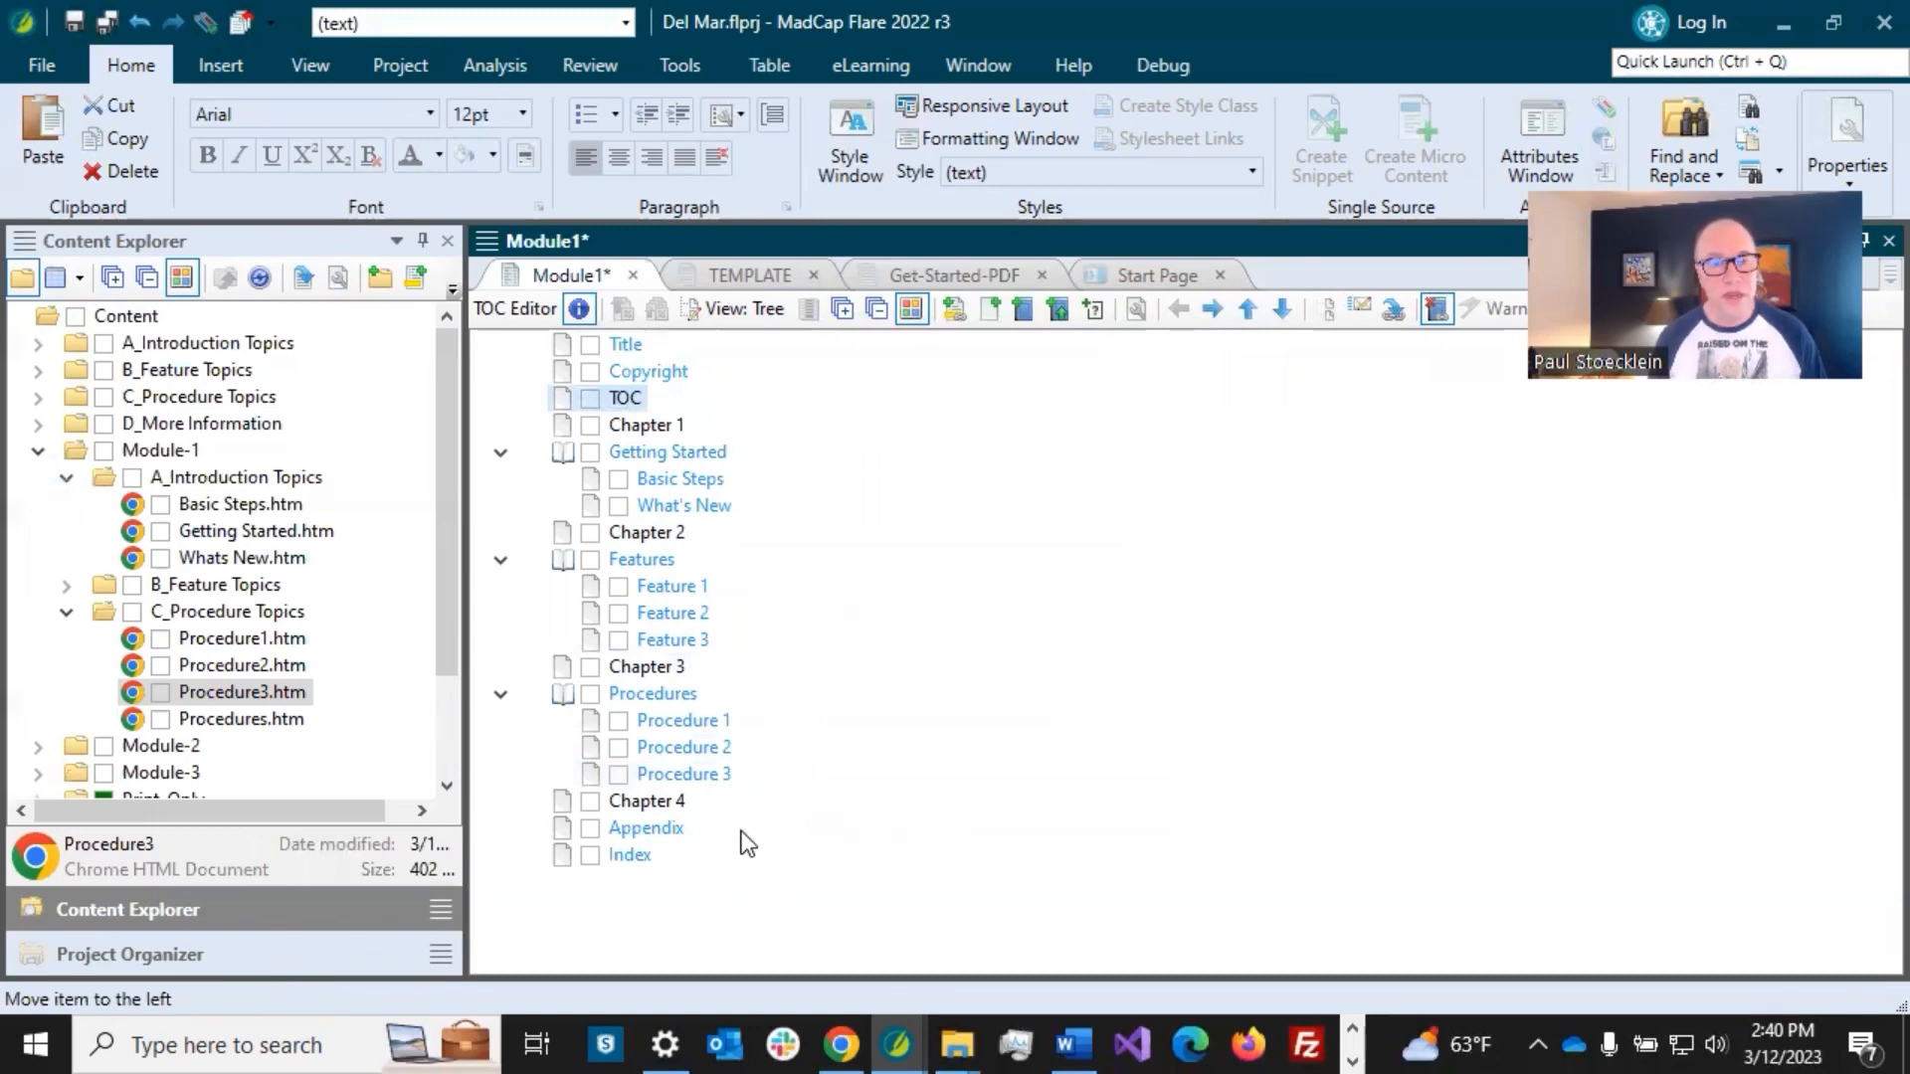
left_click(670, 801)
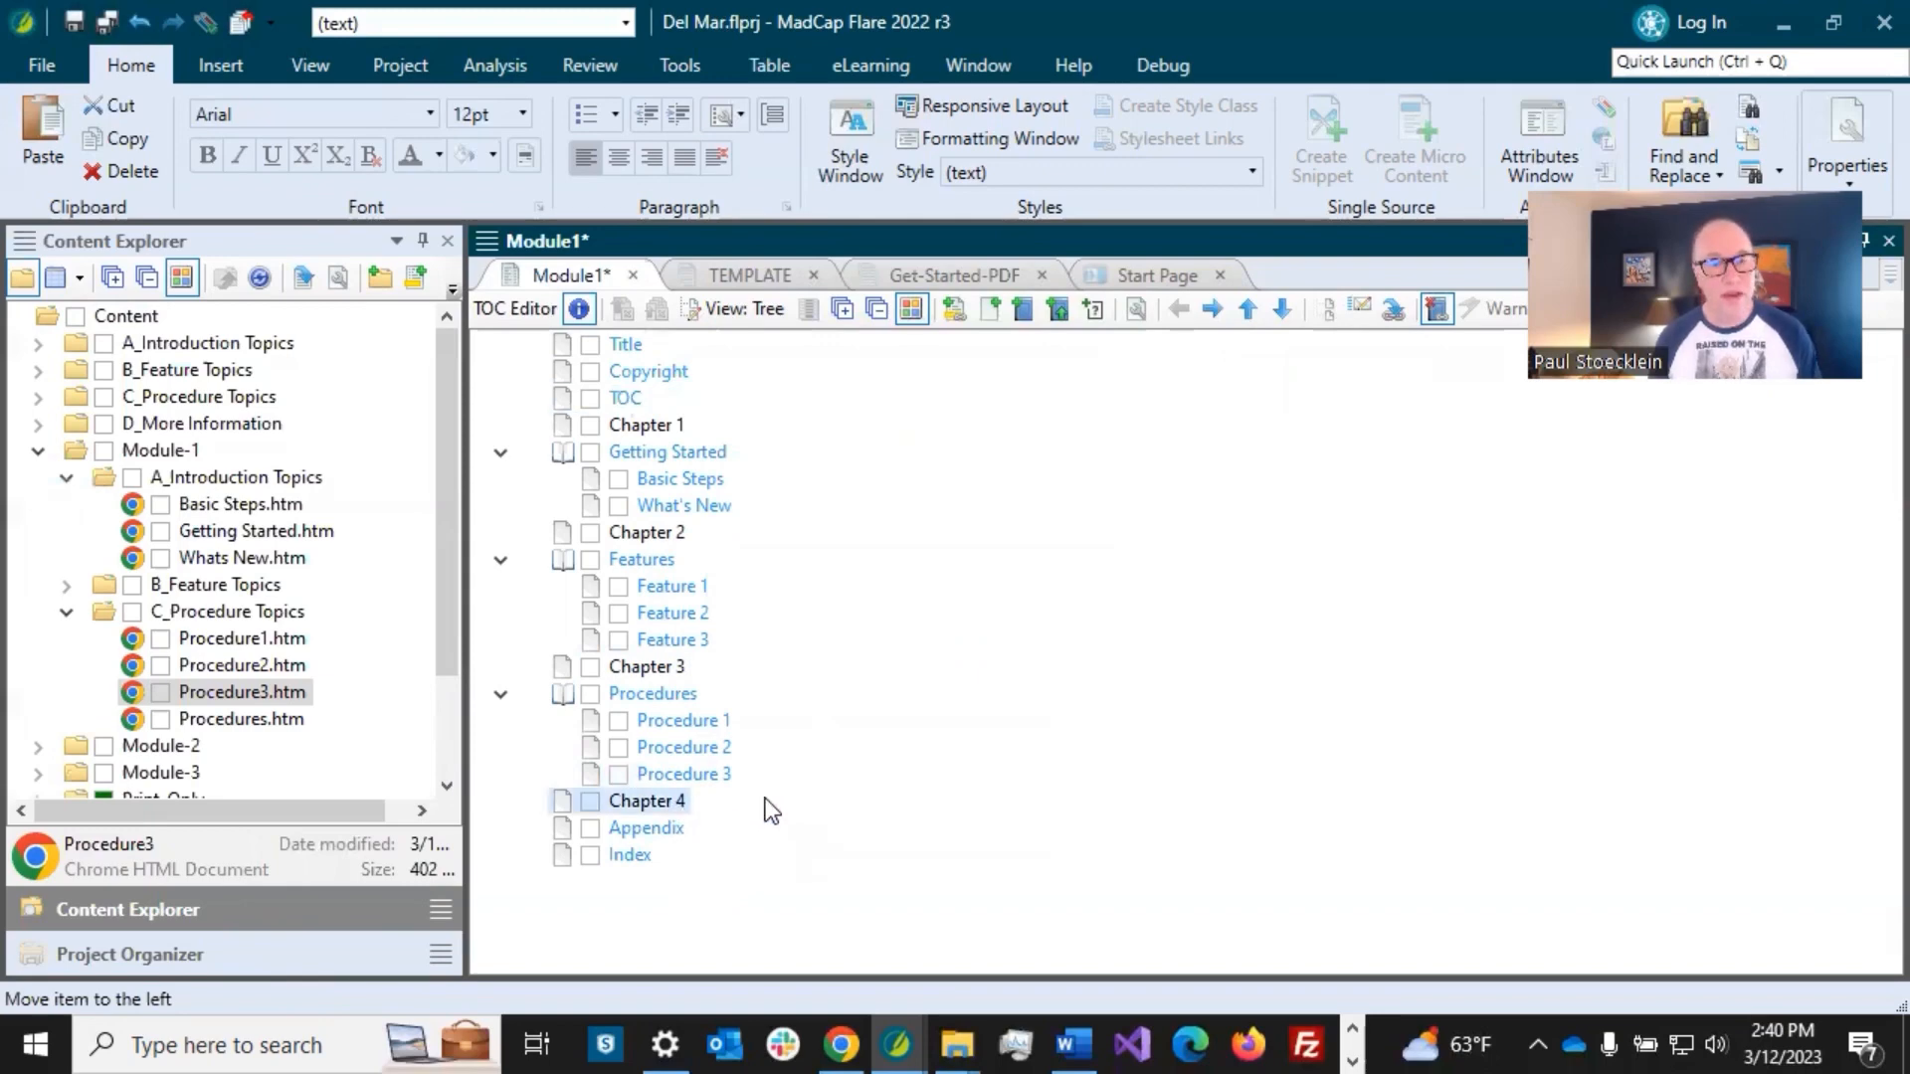
left_click(630, 854)
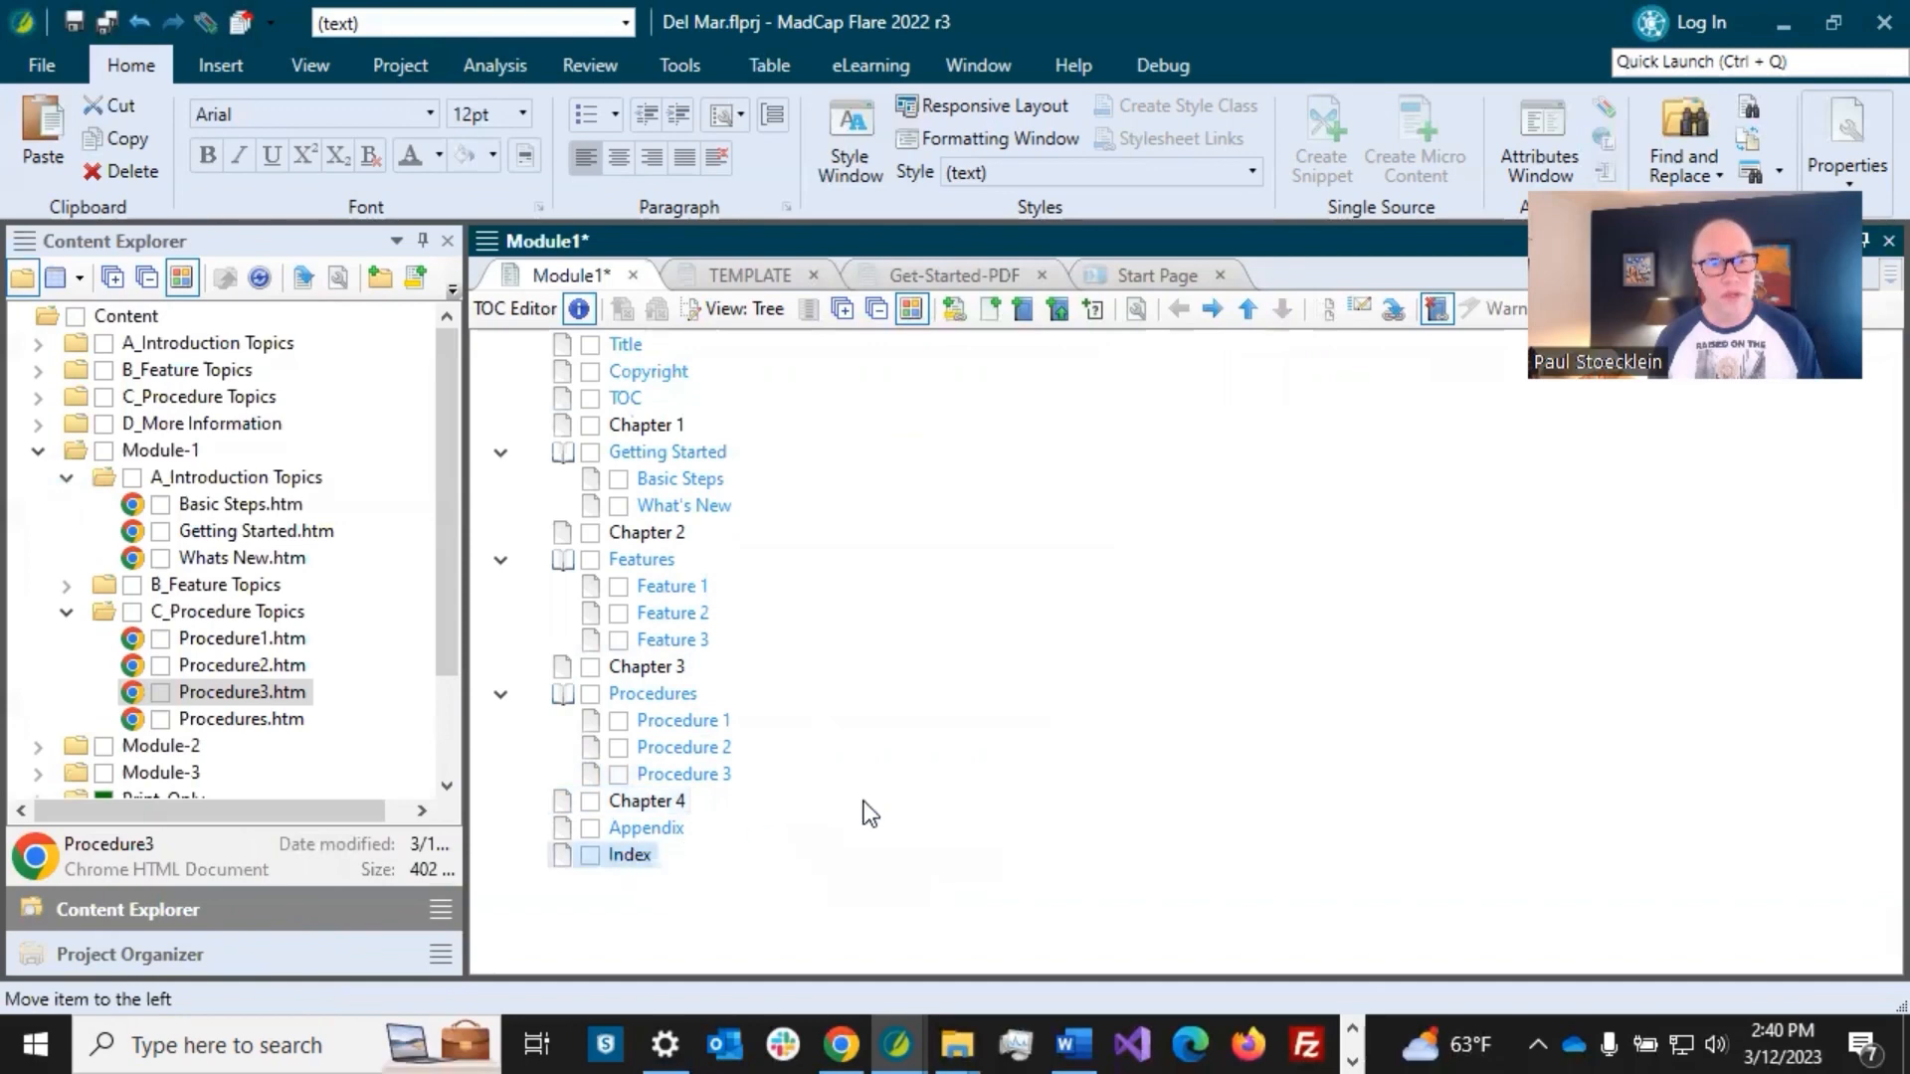
- Delete the Index entry from the end of the Module1 TOC
key("Delete")
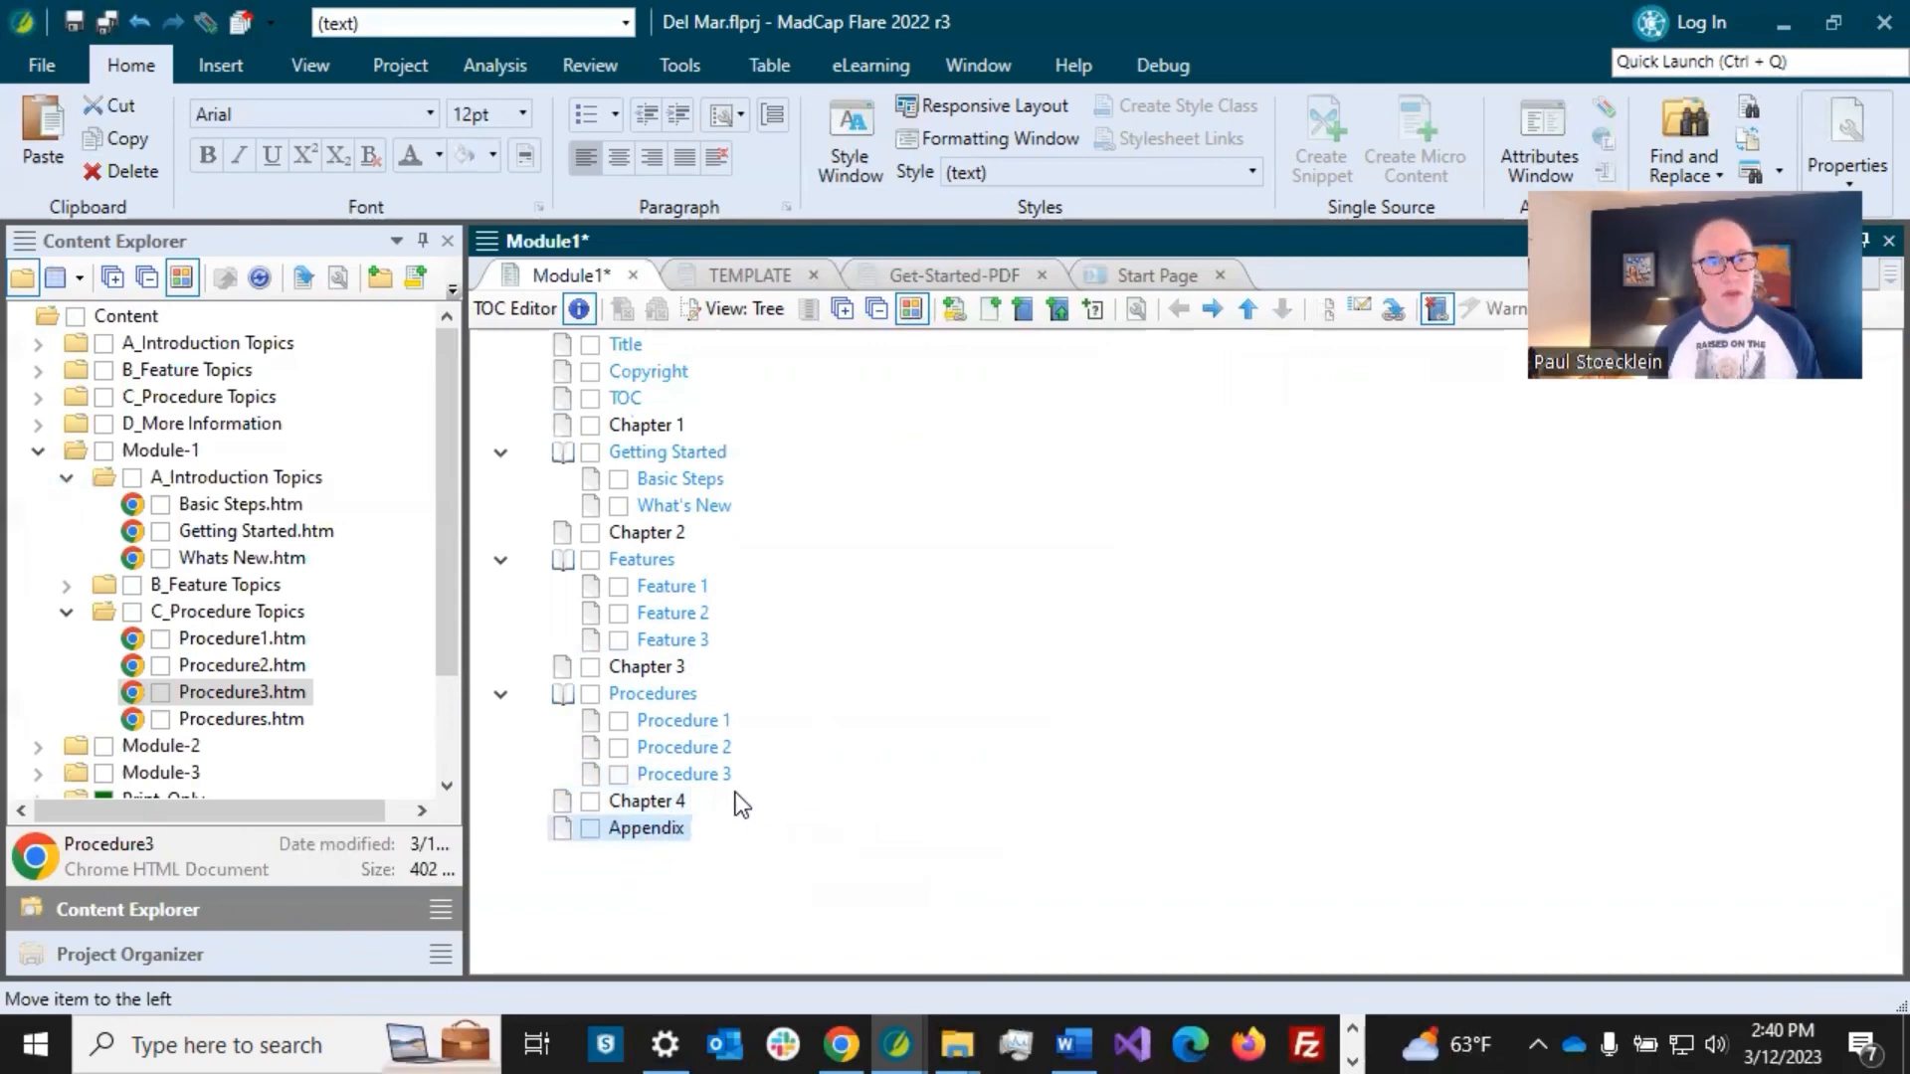
- Paste four copies of the Chapter 4 entry under Chapter 4 in the Module1 TOC
left_click(665, 798)
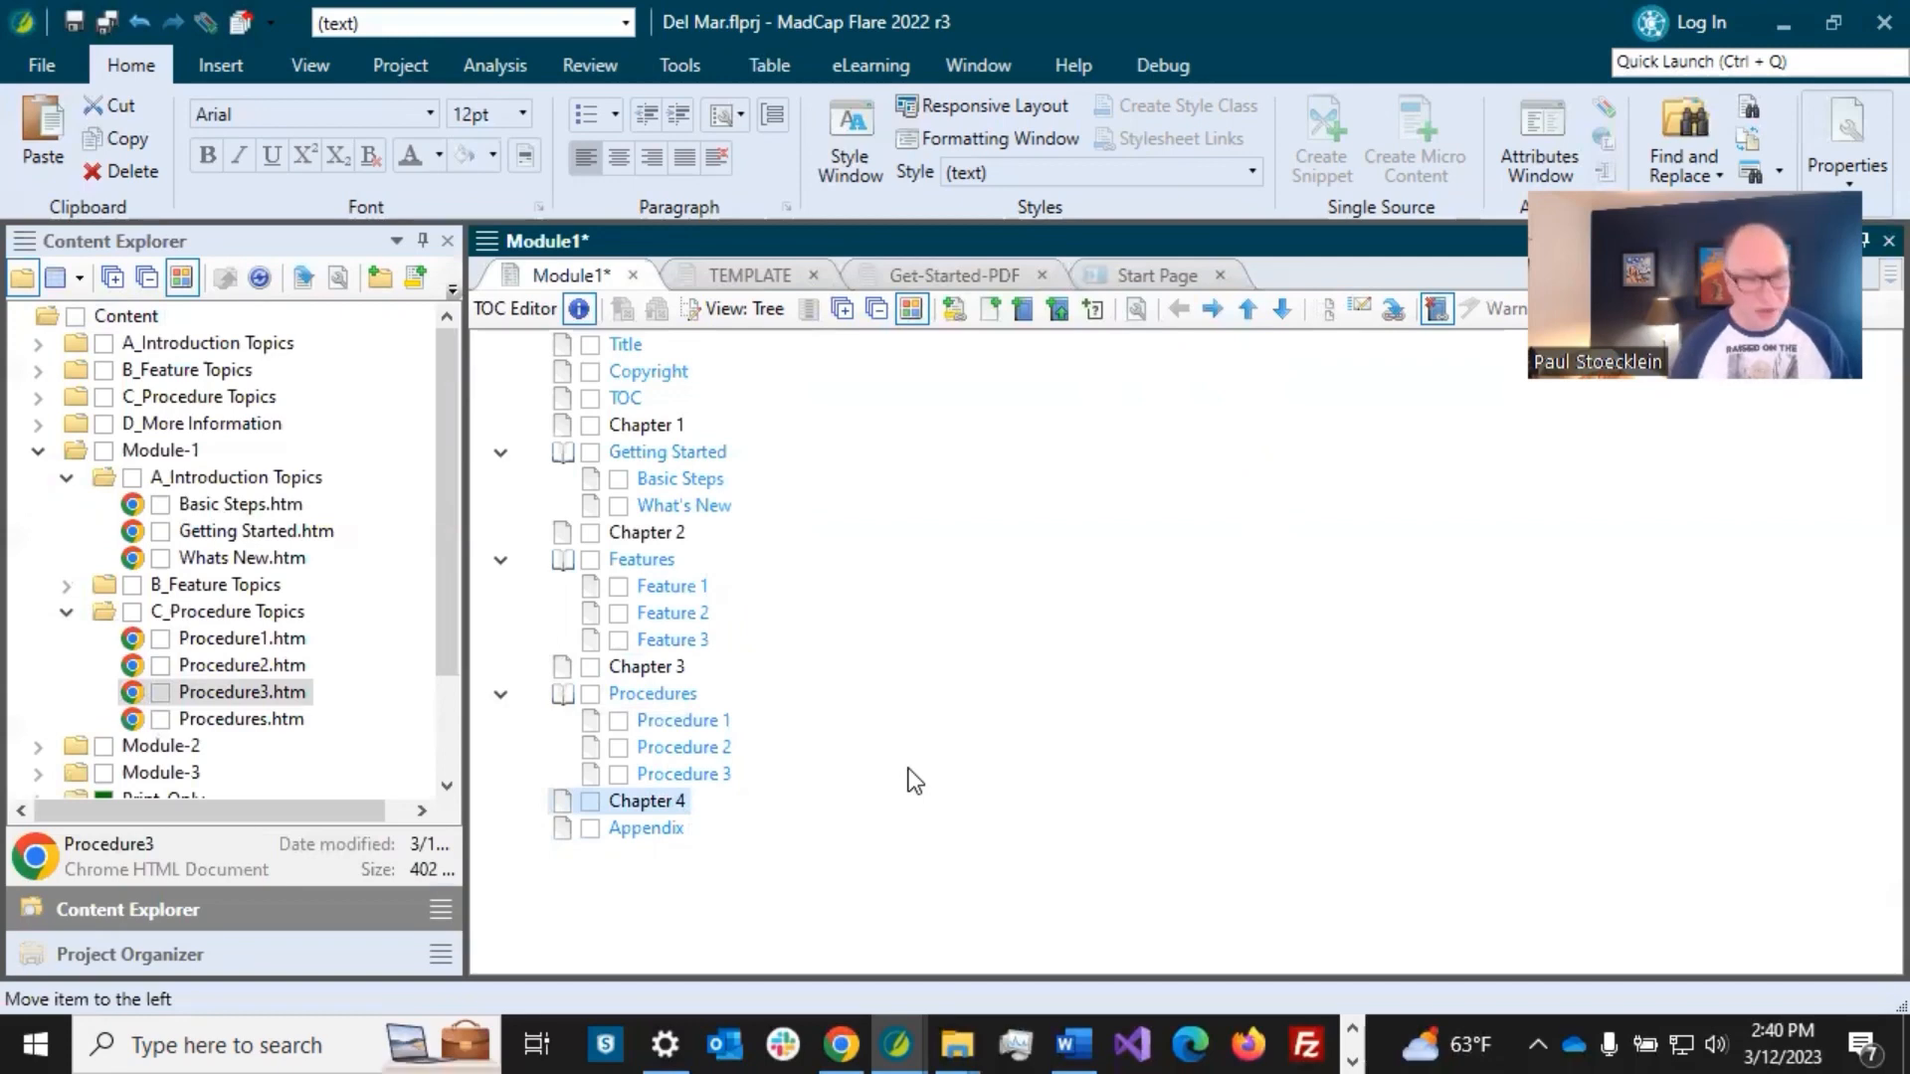
key("ctrl+v")
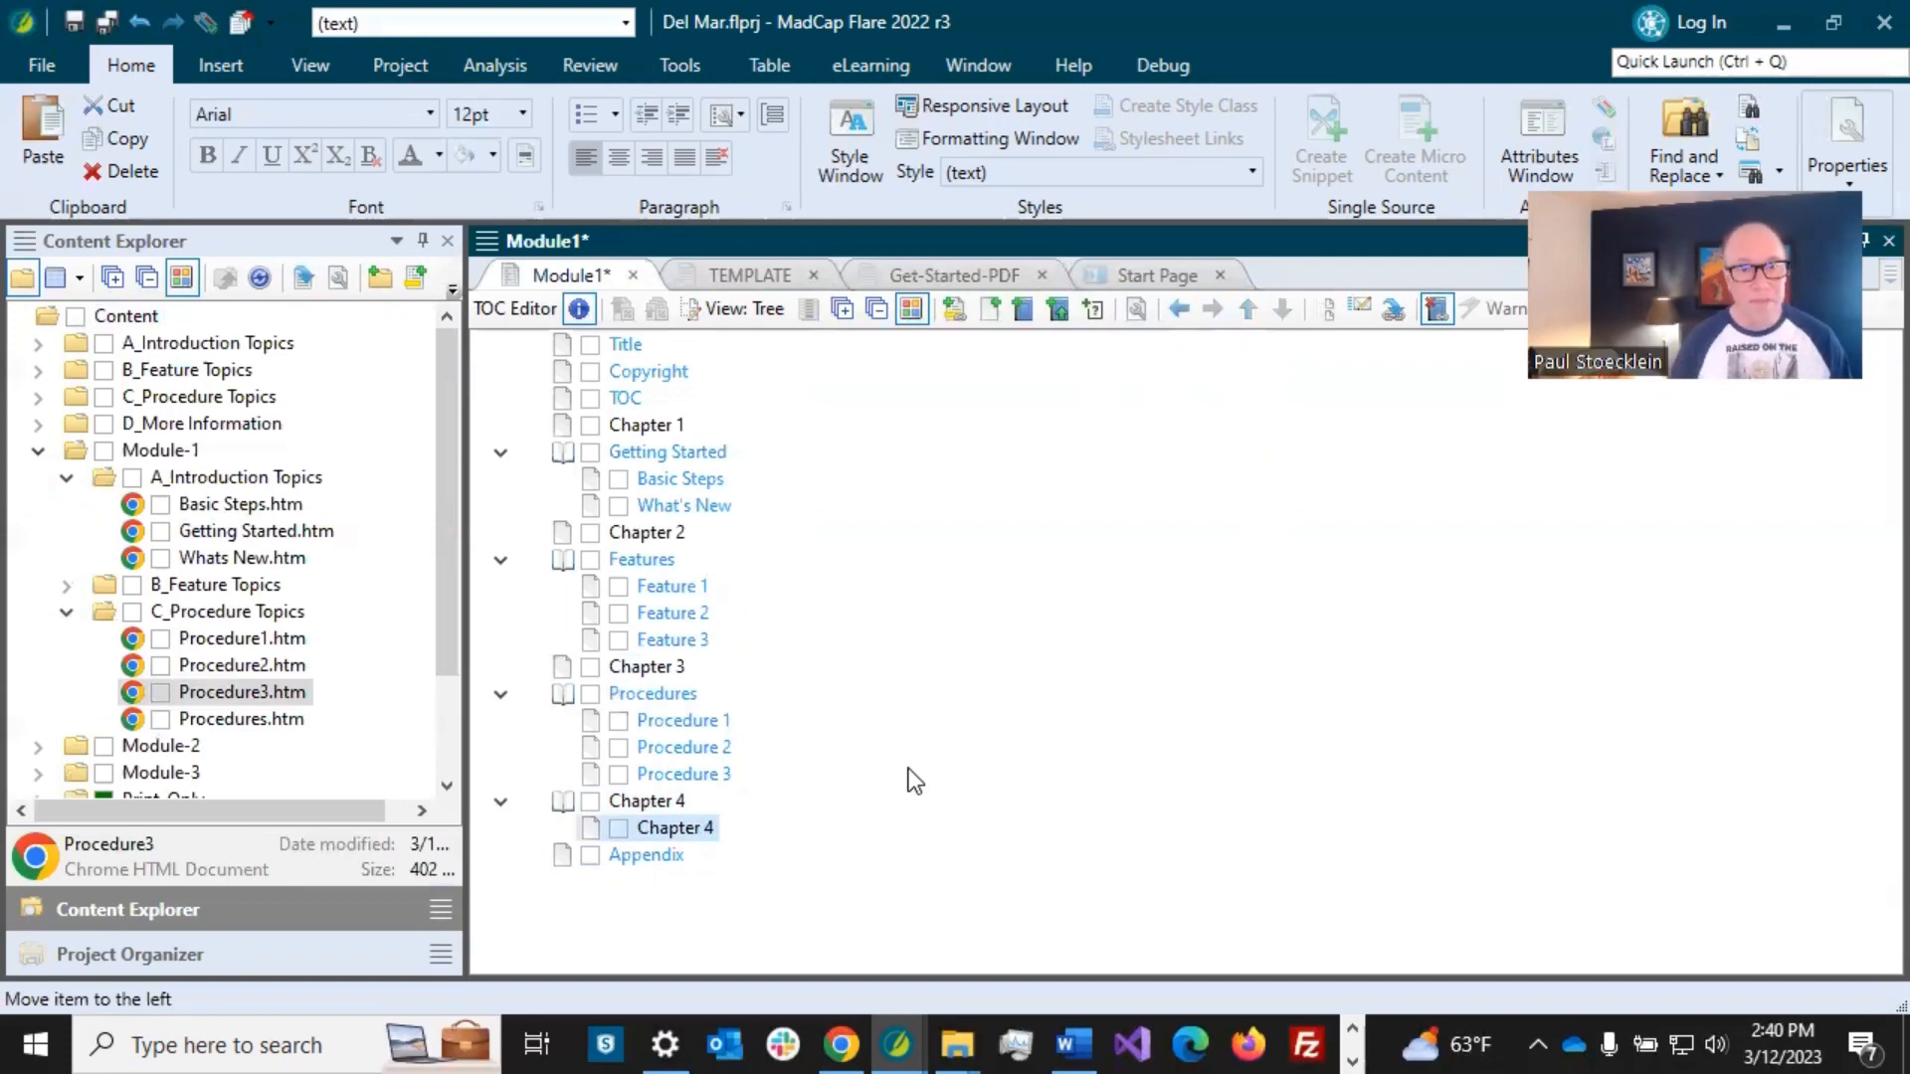
key("ctrl+v")
key("ctrl+v")
key("ctrl+v")
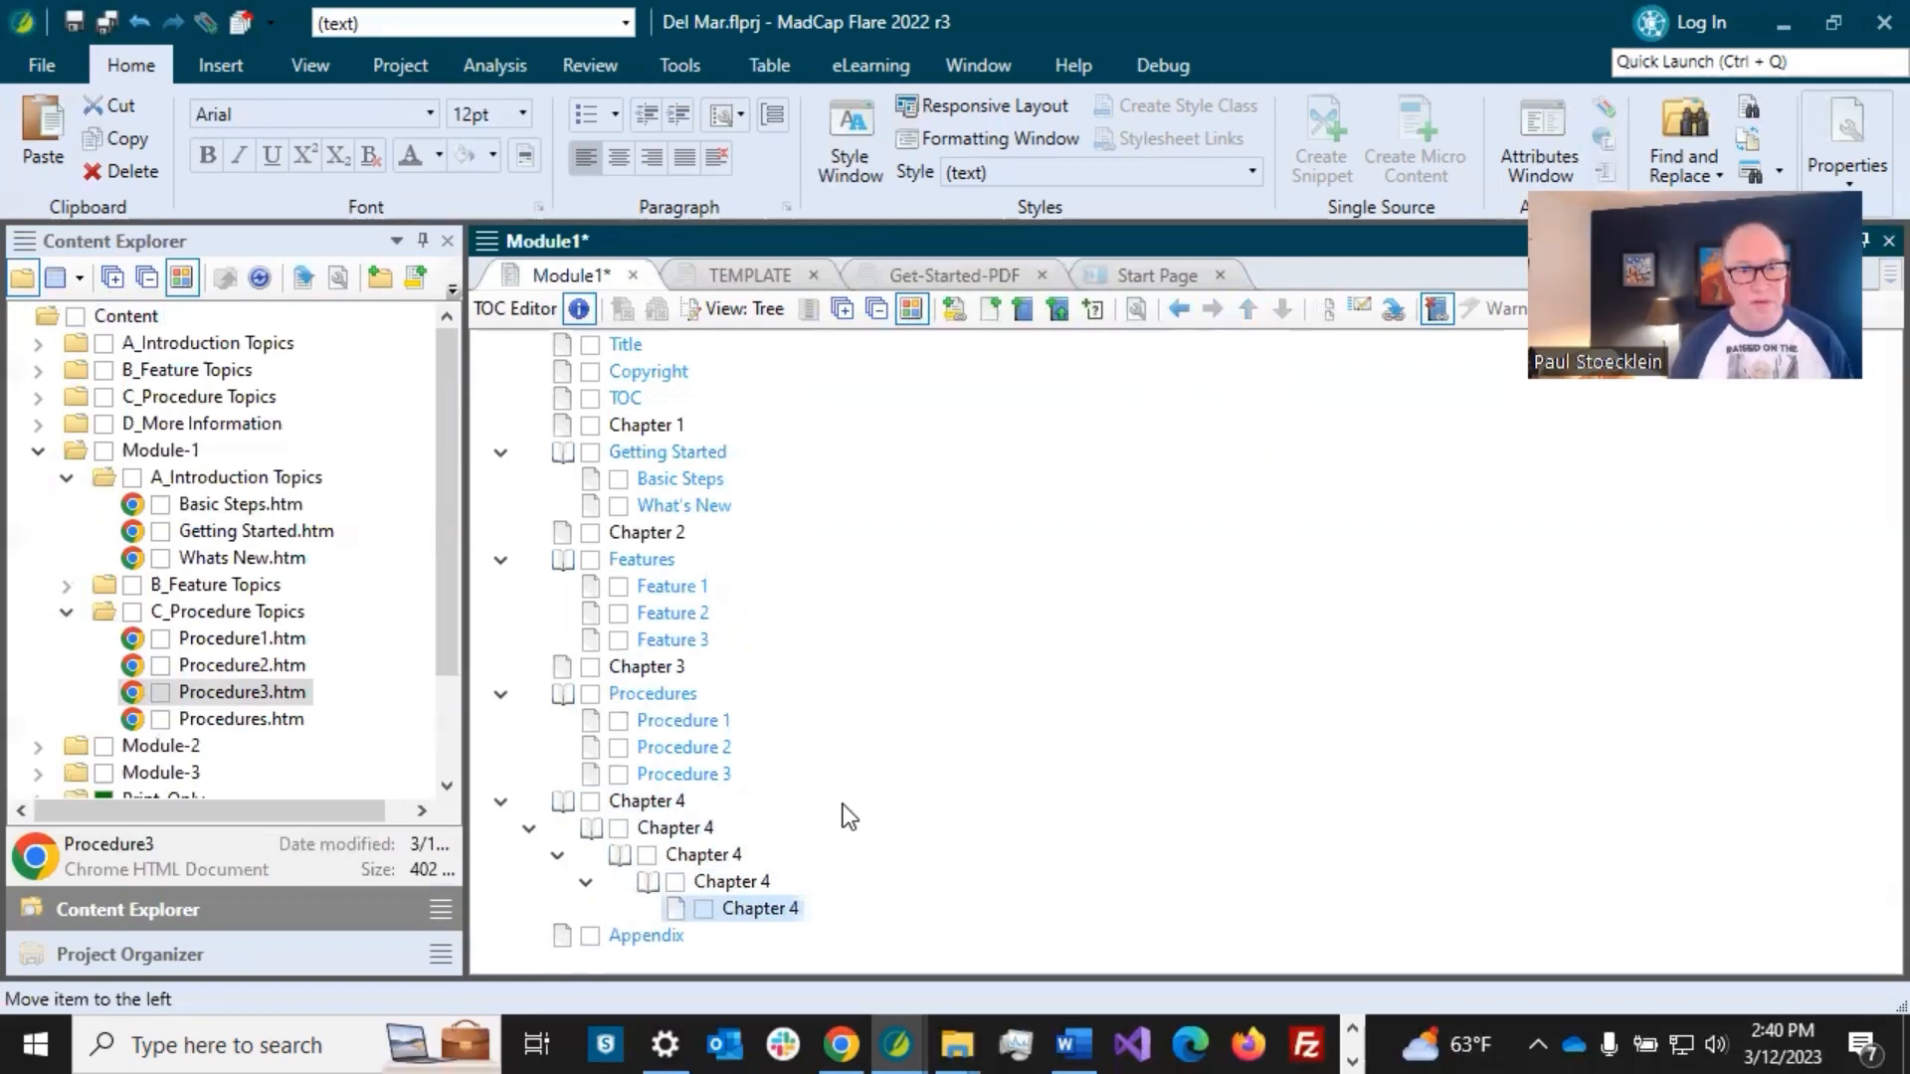
- Rename the first two pasted Chapter 4 copies as Chapter 5 and Chapter 6
left_click(699, 831)
left_click(708, 831)
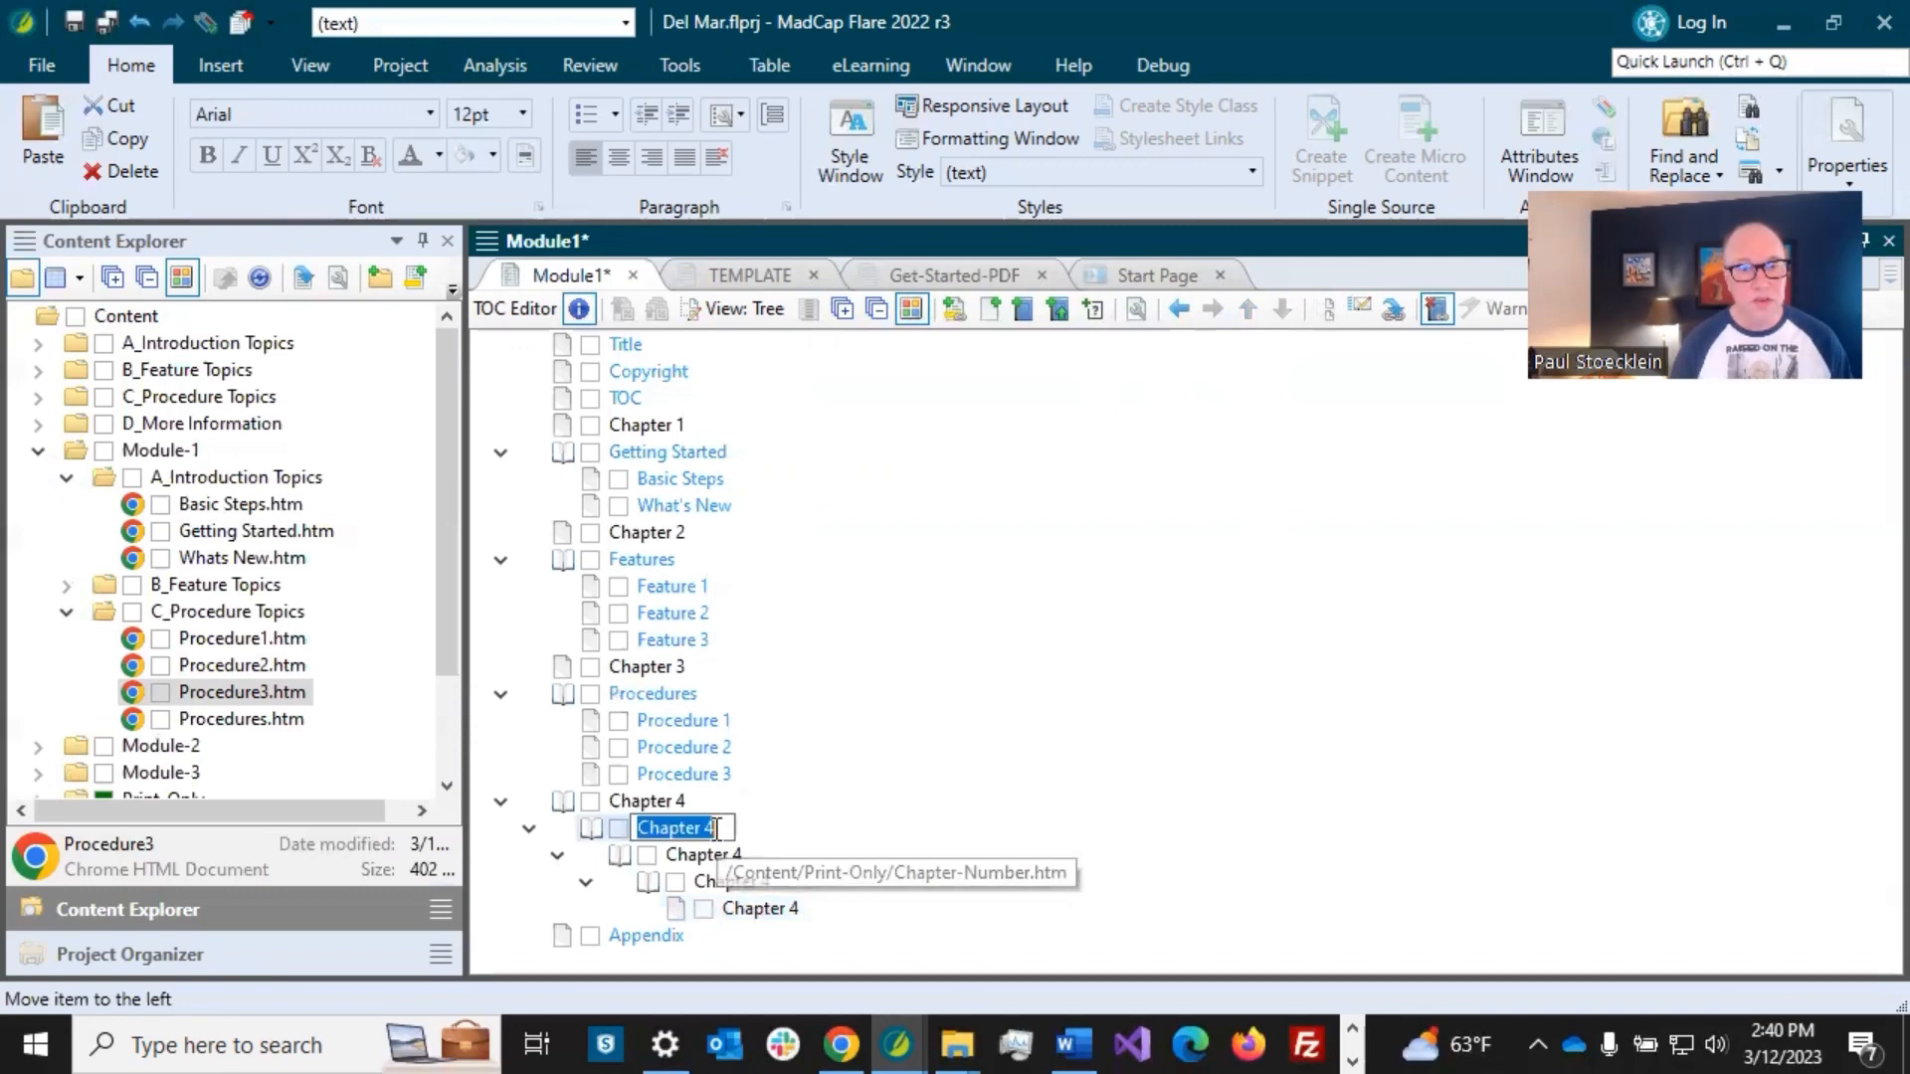
double_click(712, 828)
type("5")
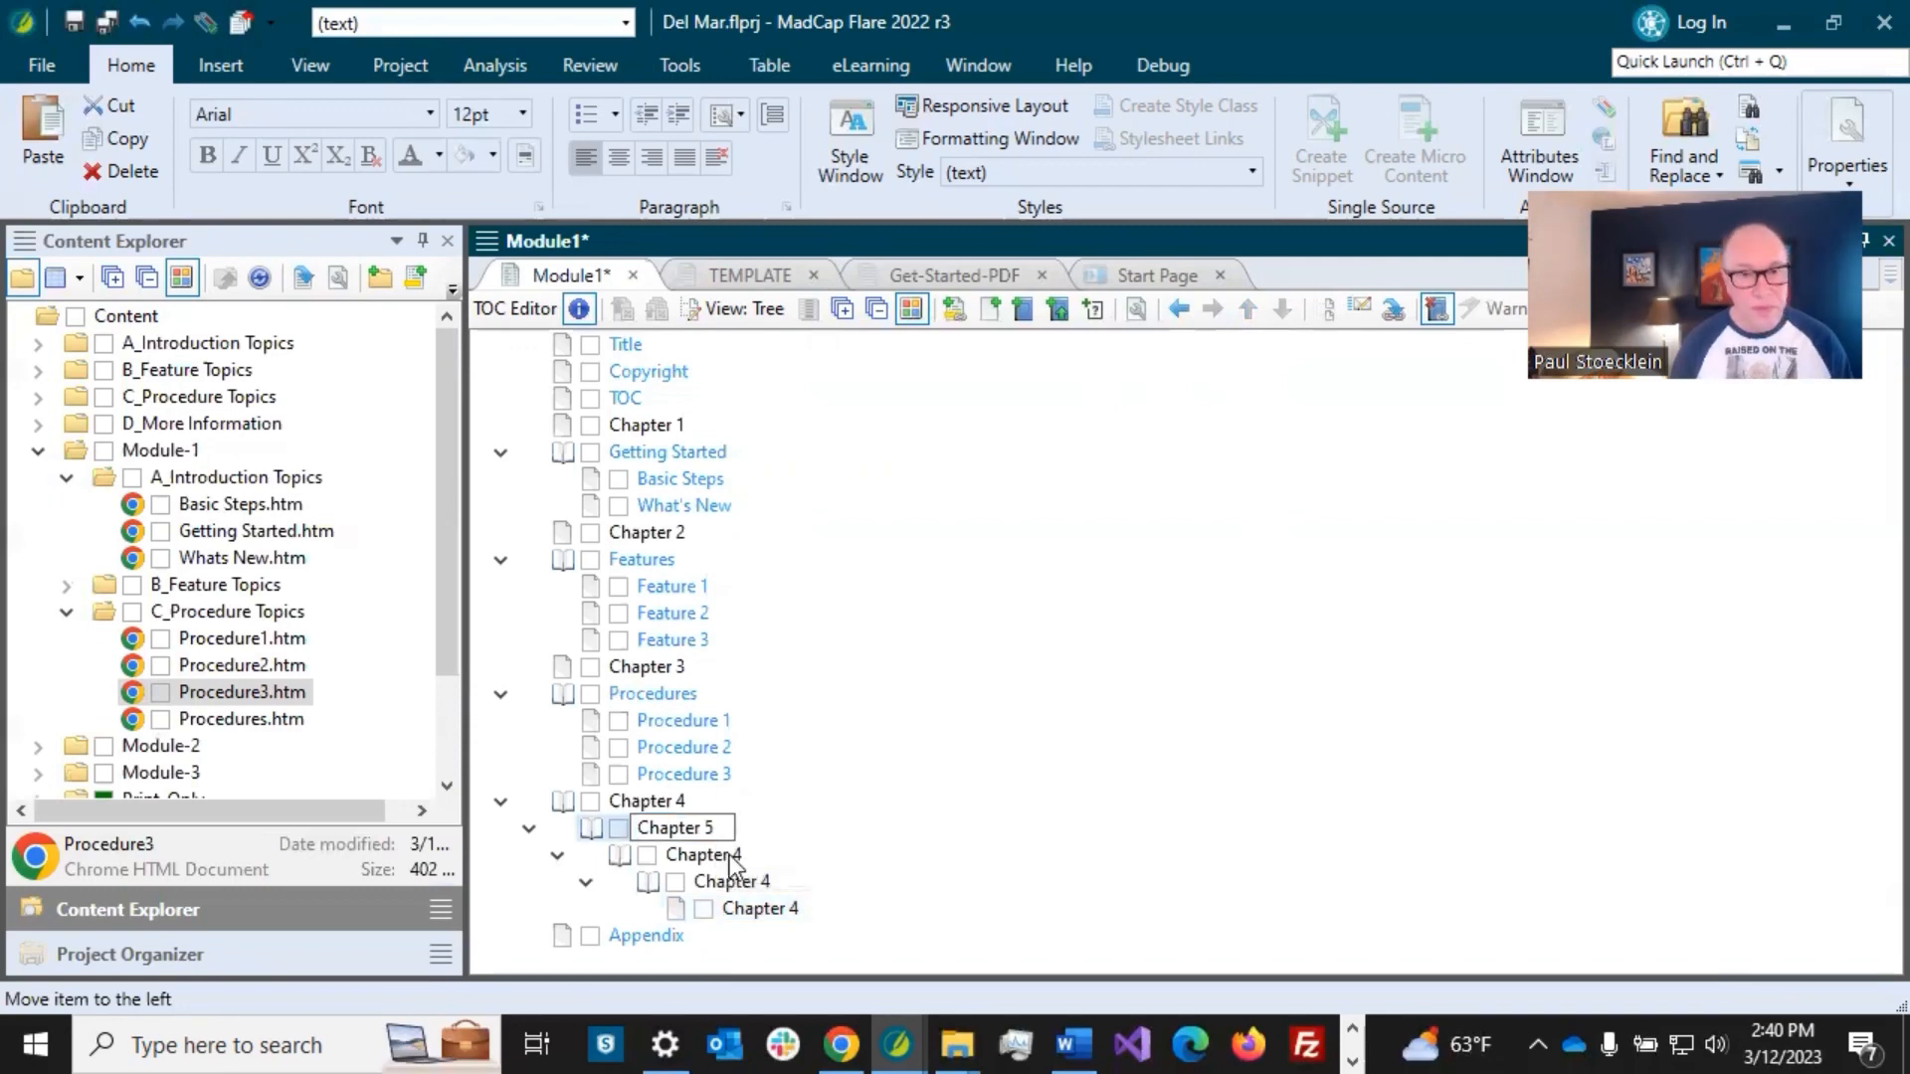
left_click(733, 859)
left_click(734, 861)
double_click(736, 857)
type("6")
- Rename the remaining two Chapter 4 copies as Chapter 7 and Chapter 8
left_click(762, 886)
left_click(763, 886)
double_click(766, 882)
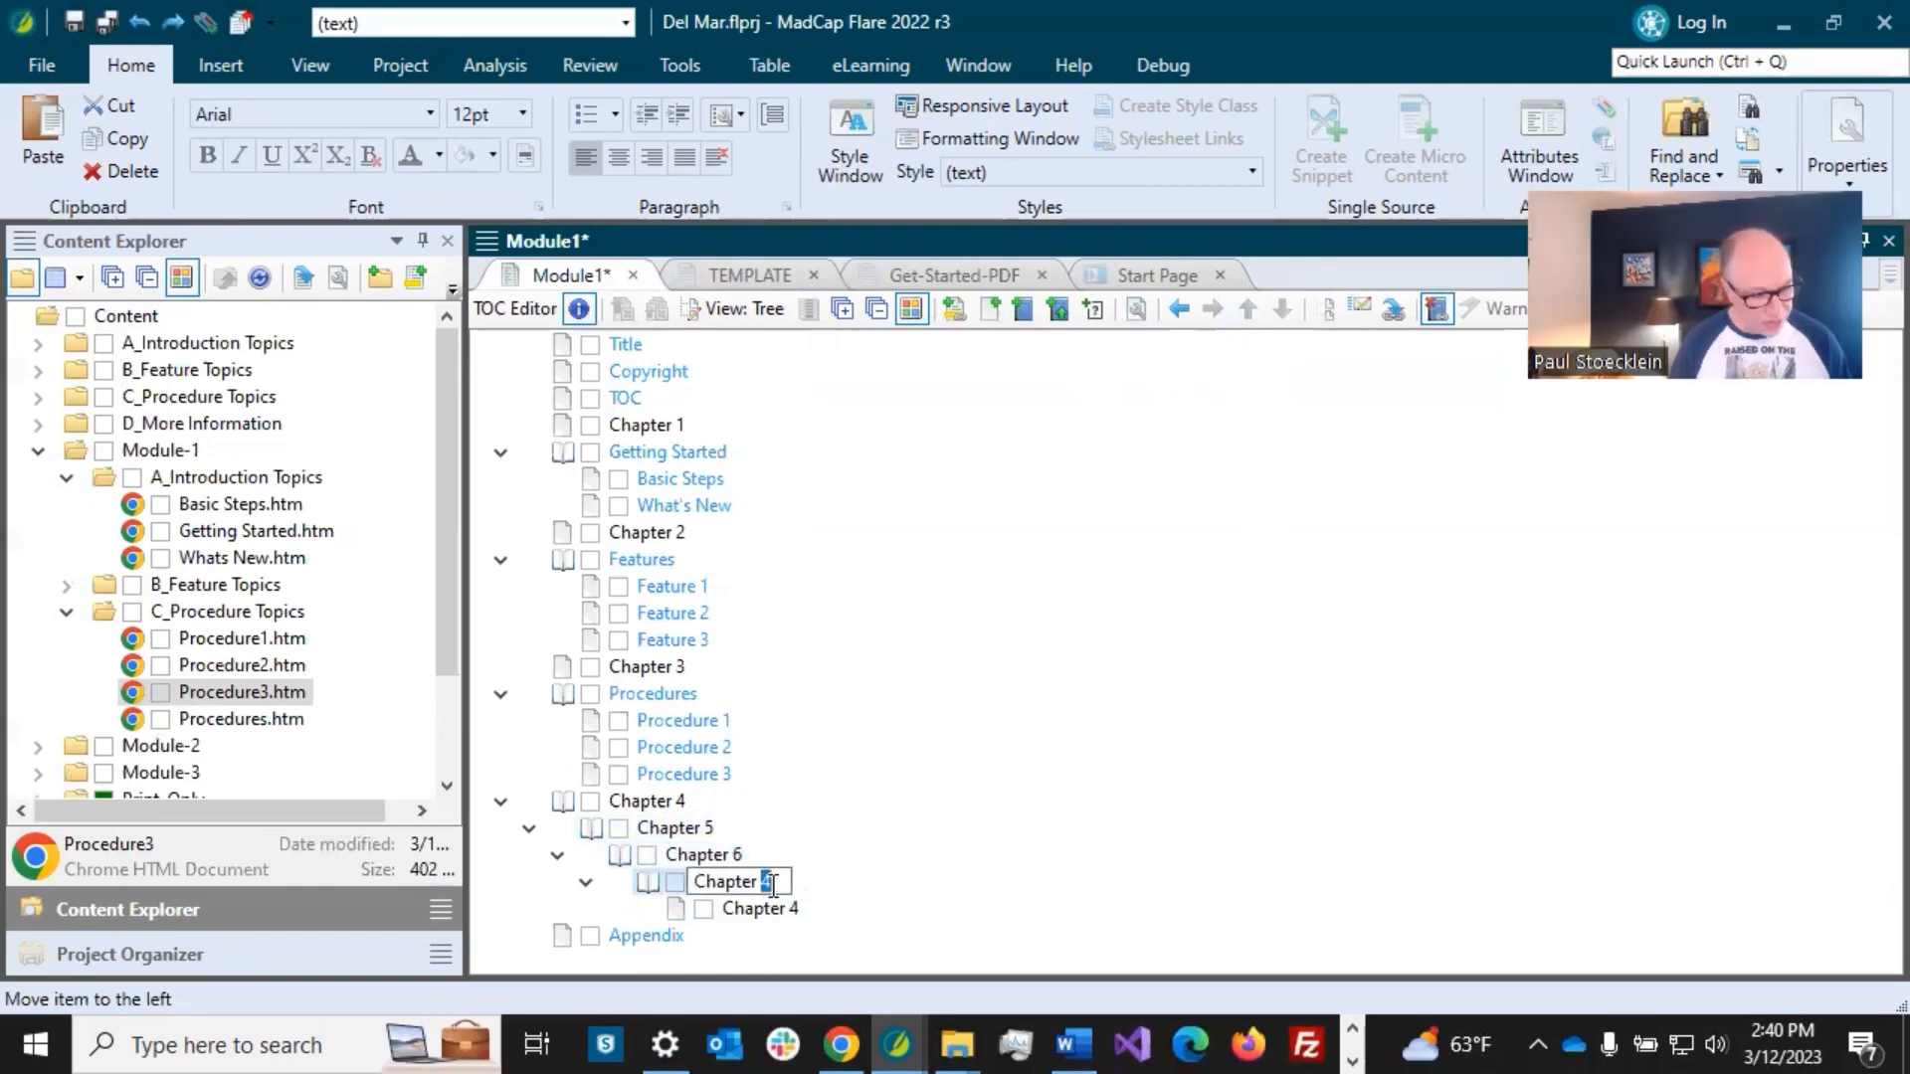
left_click(788, 915)
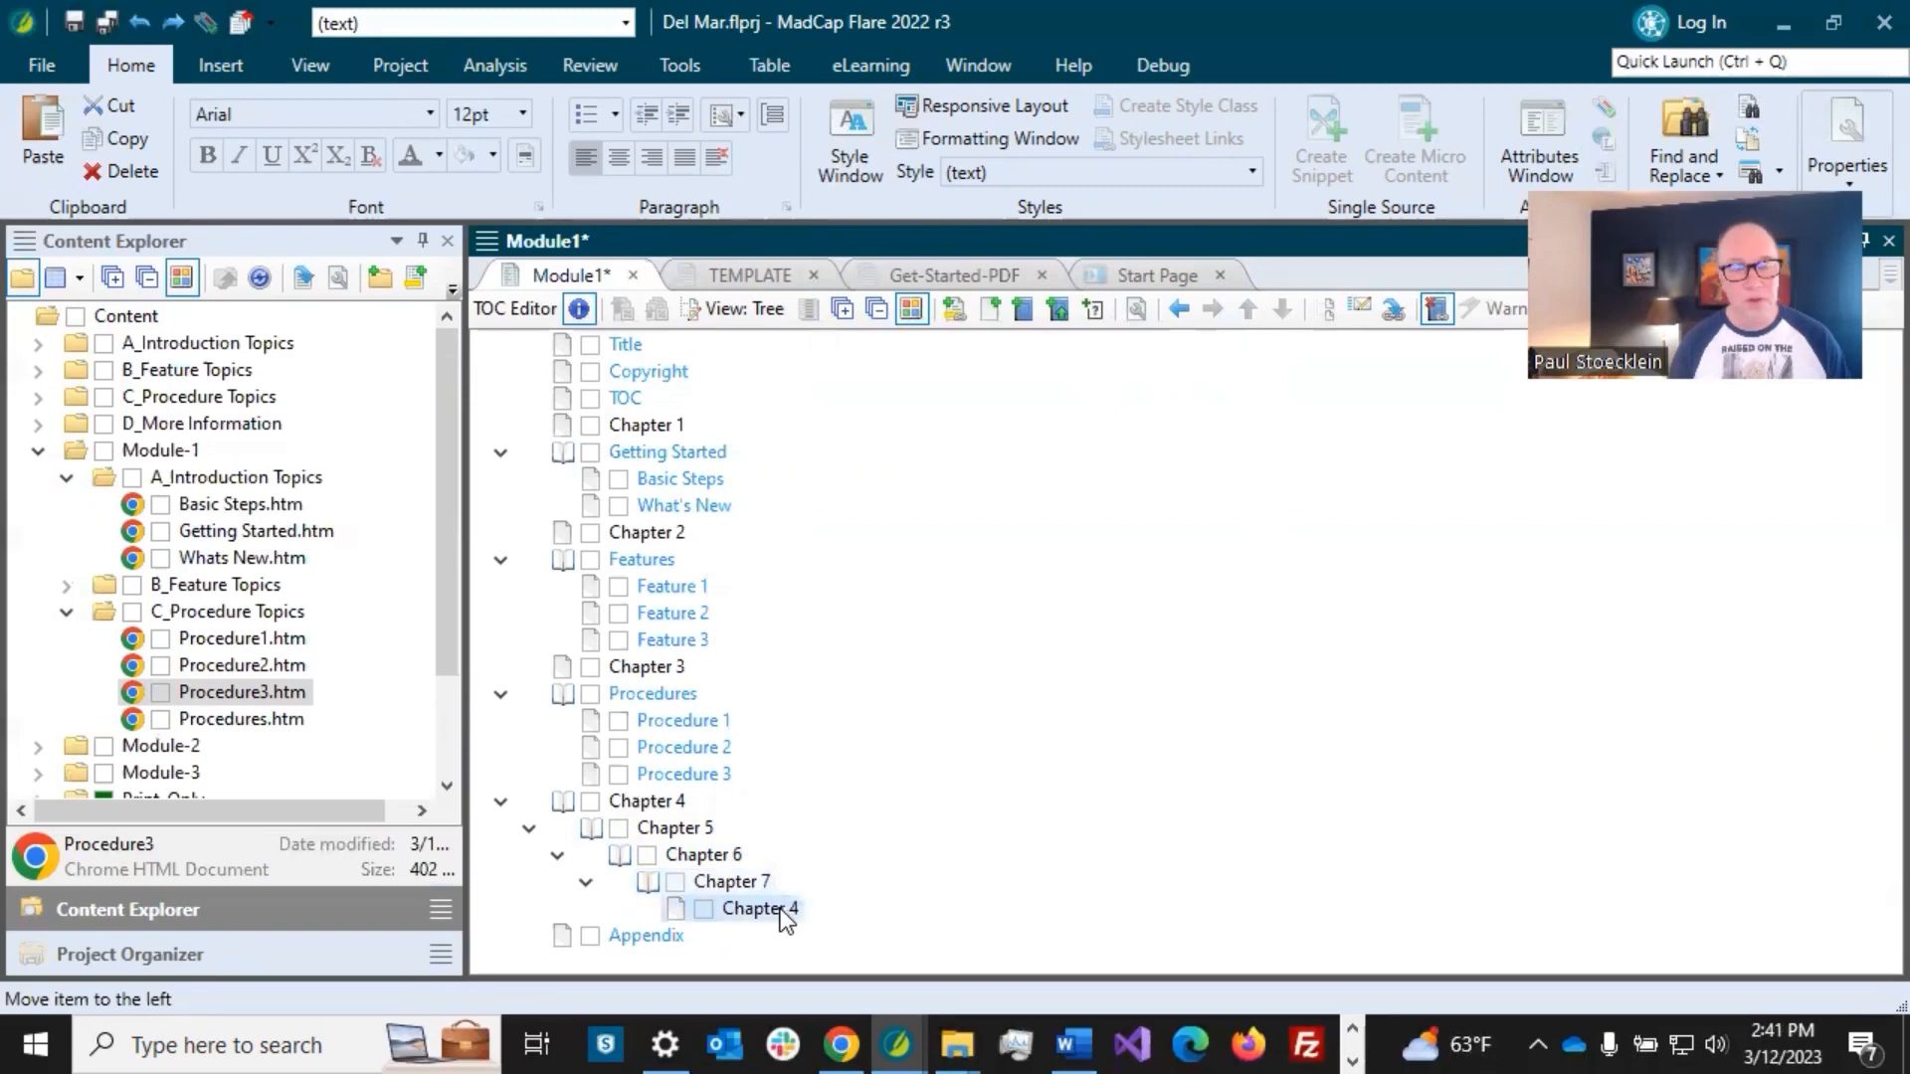
left_click(788, 915)
double_click(804, 906)
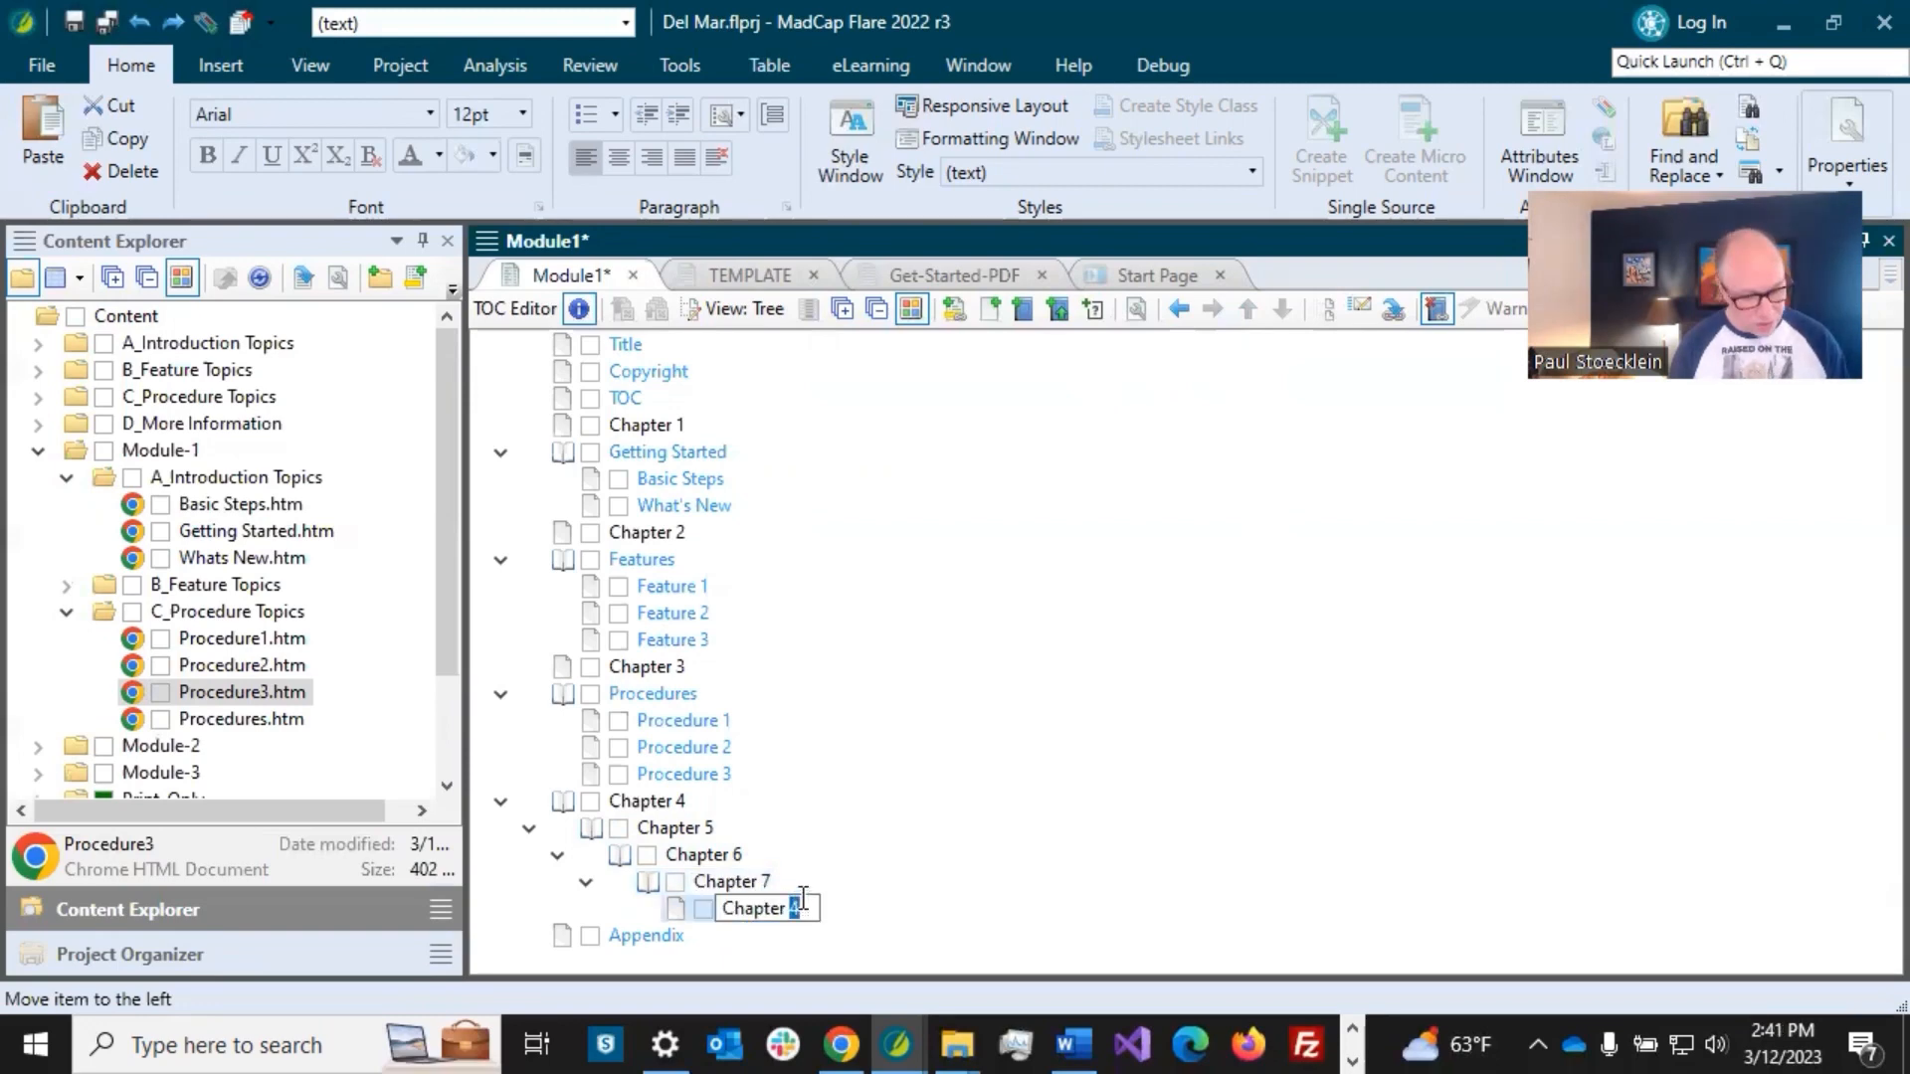
type("8")
key("Return")
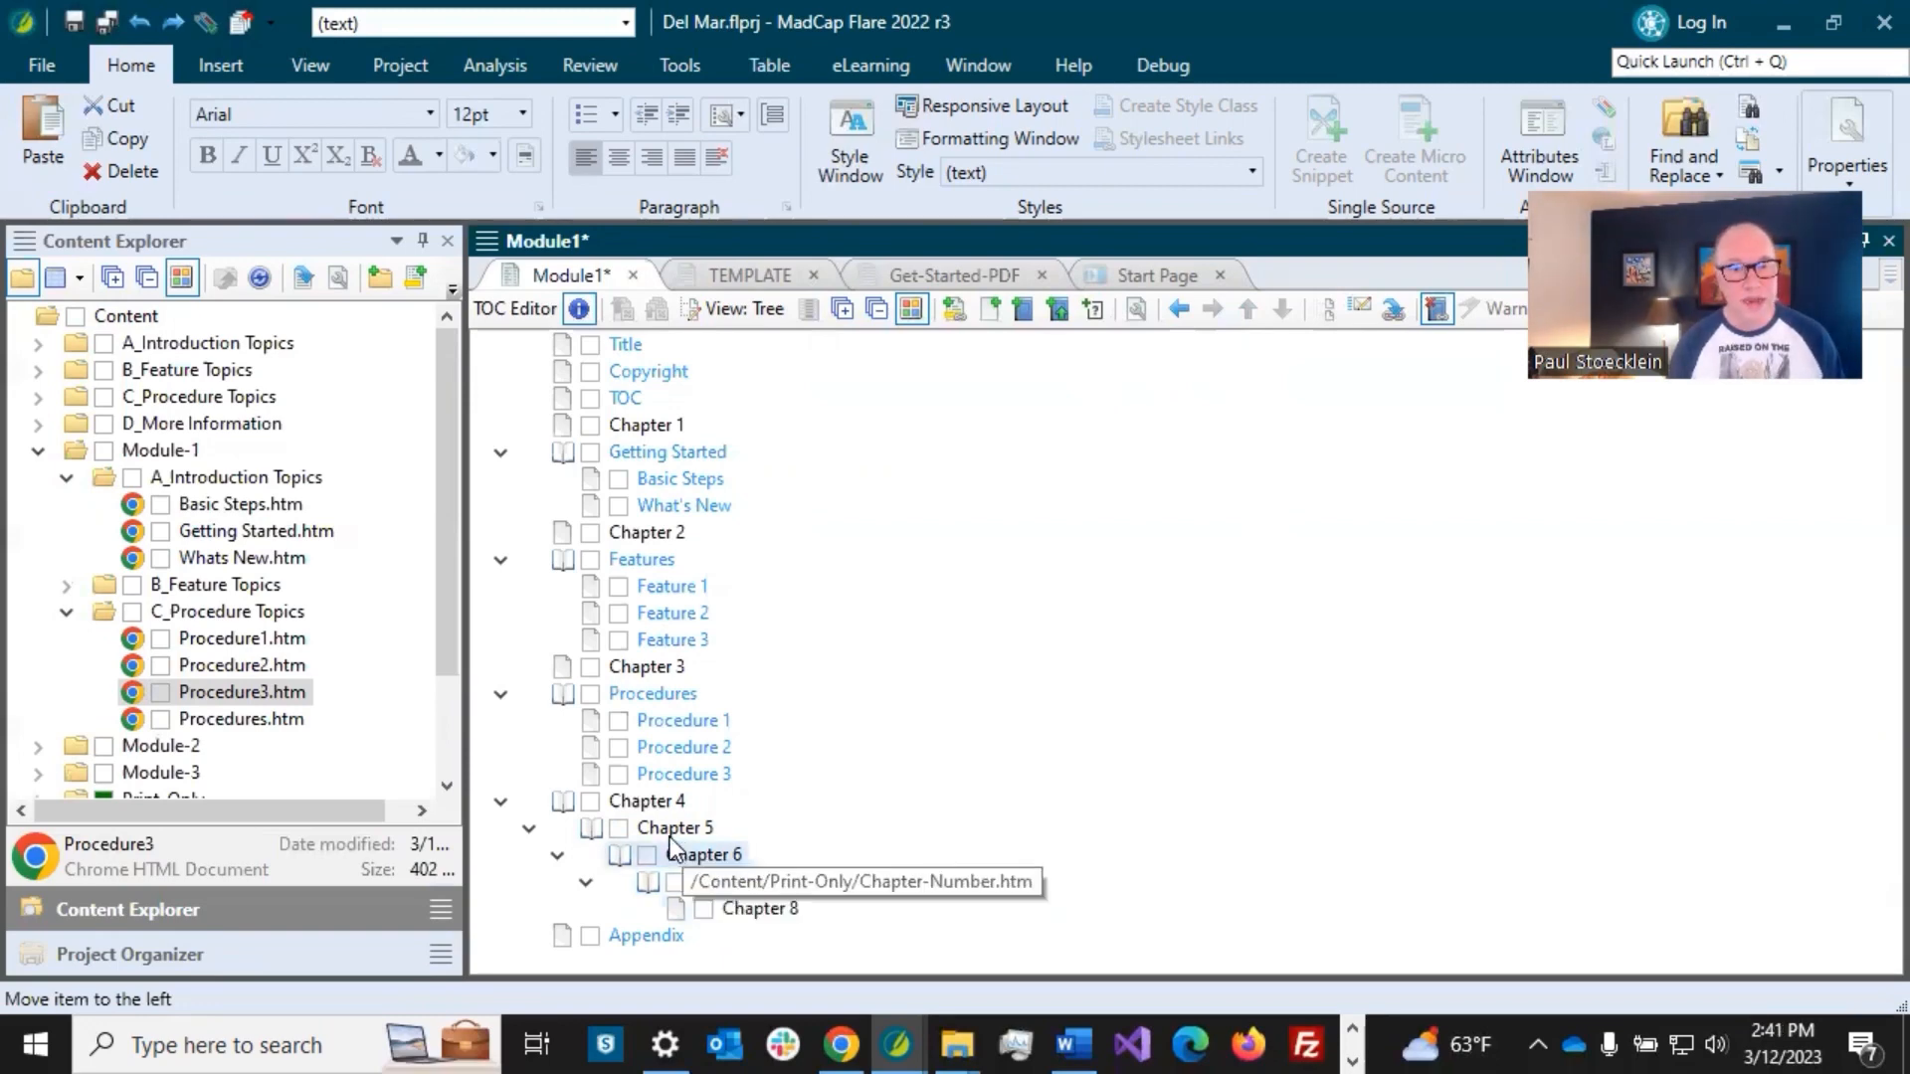
- Promote Chapter 5, Chapter 6, Chapter 7 and Chapter 8 to the top level of the Module1 TOC and save all files
left_click(670, 832)
left_click(1179, 308)
left_click(686, 855)
left_click(1179, 308)
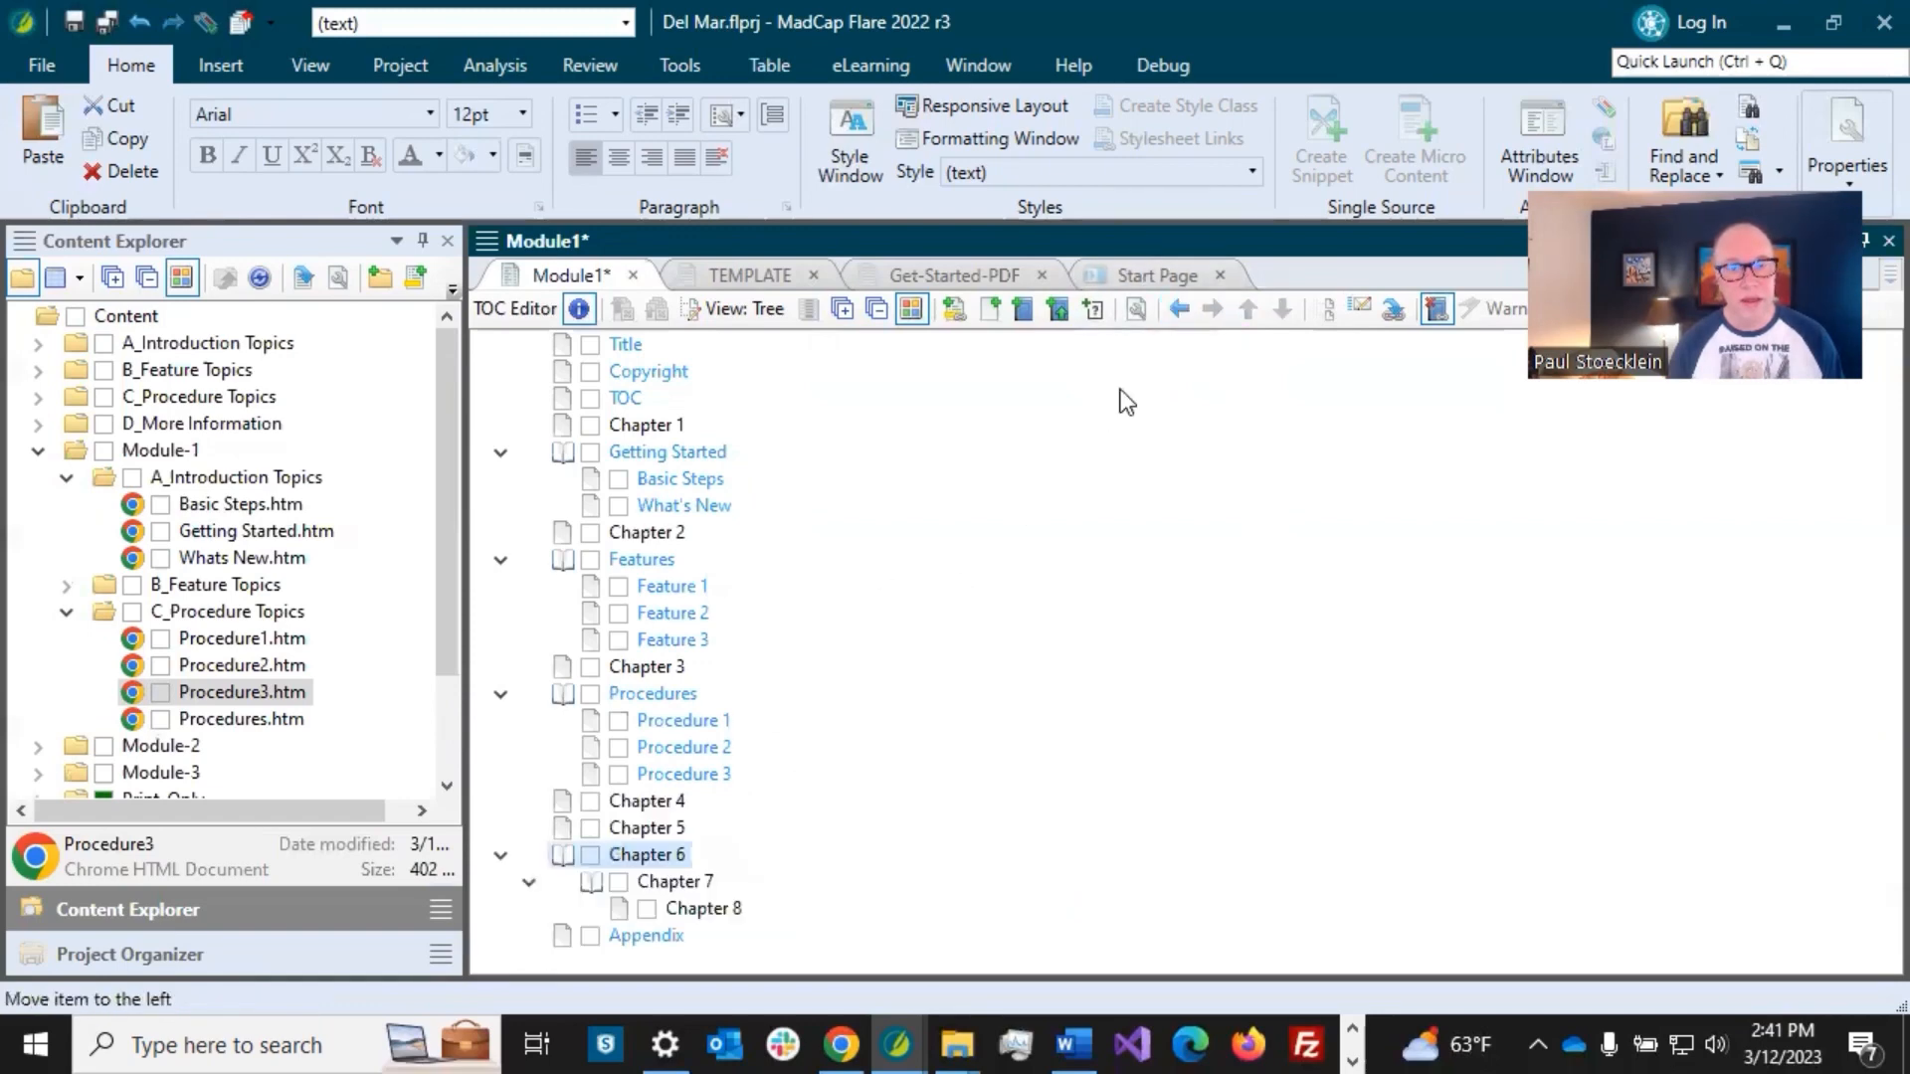
left_click(669, 884)
left_click(1177, 308)
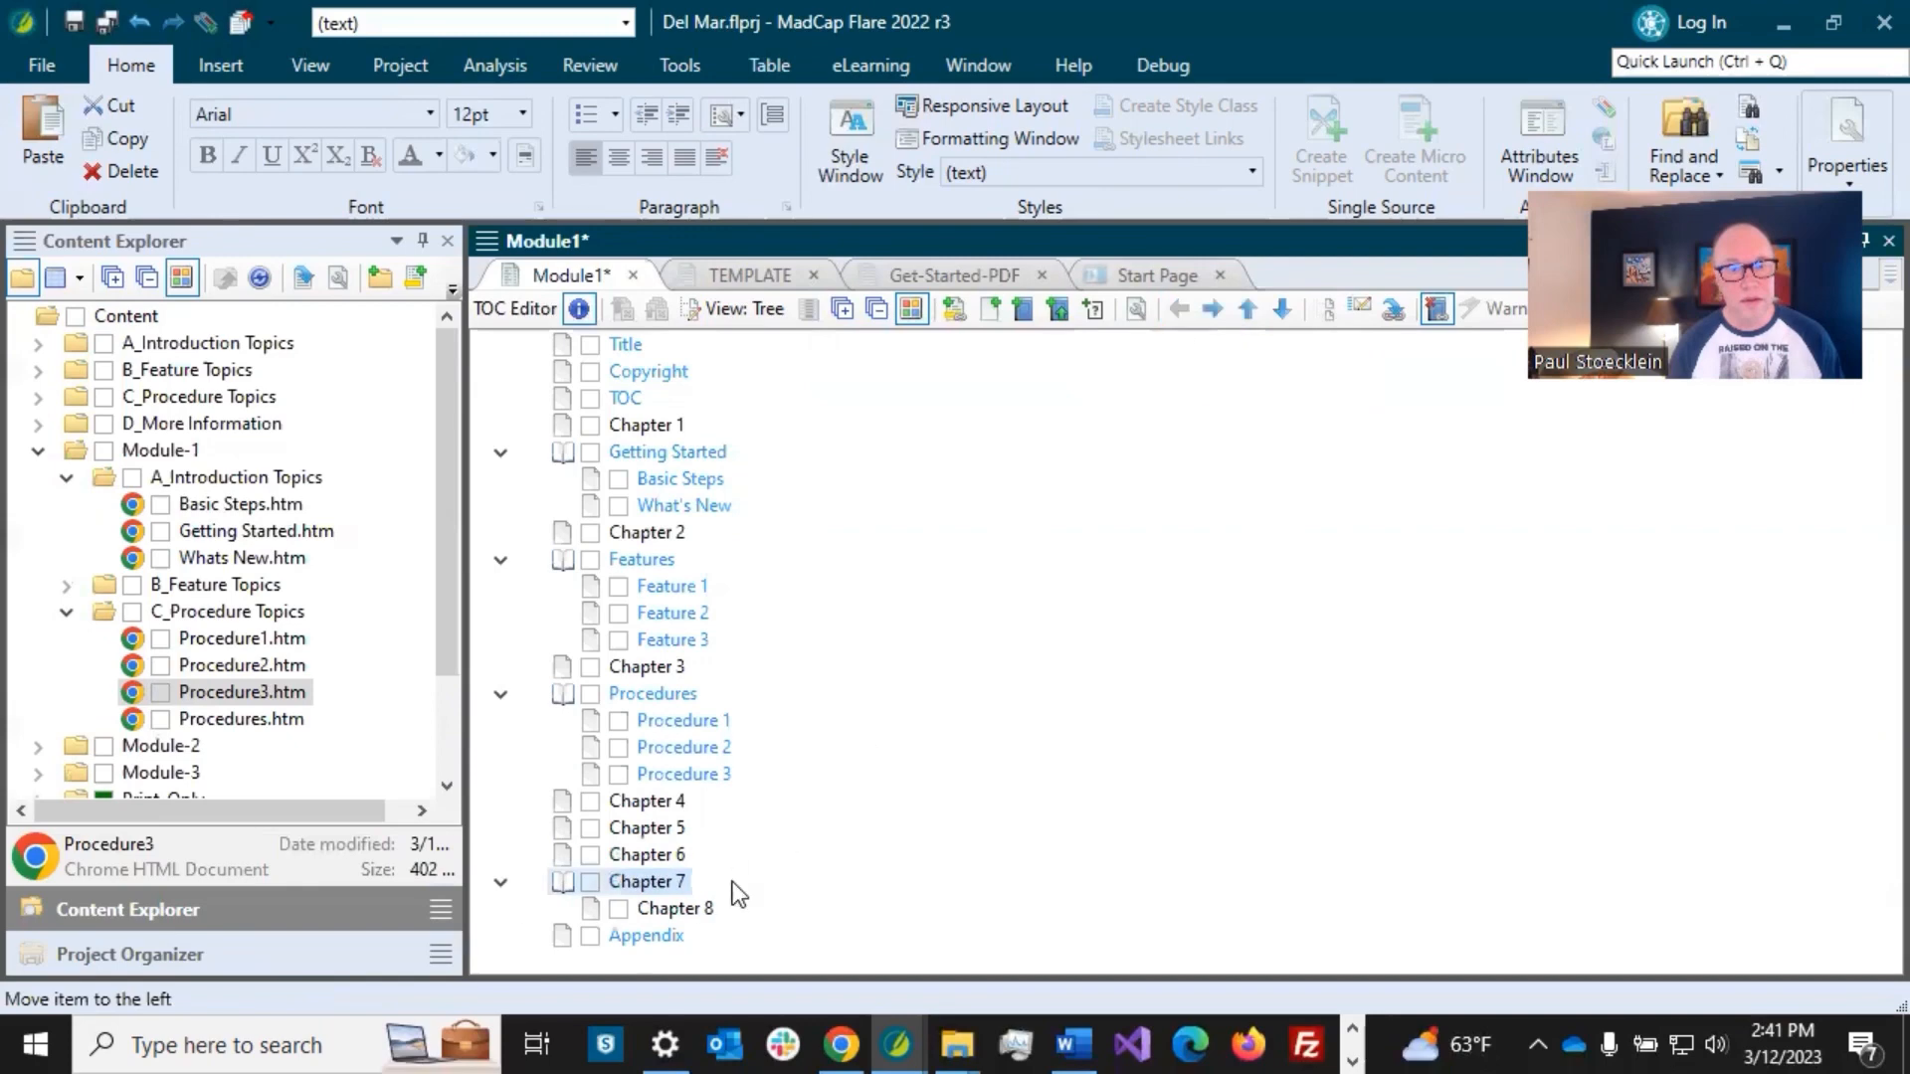
left_click(696, 907)
left_click(1177, 308)
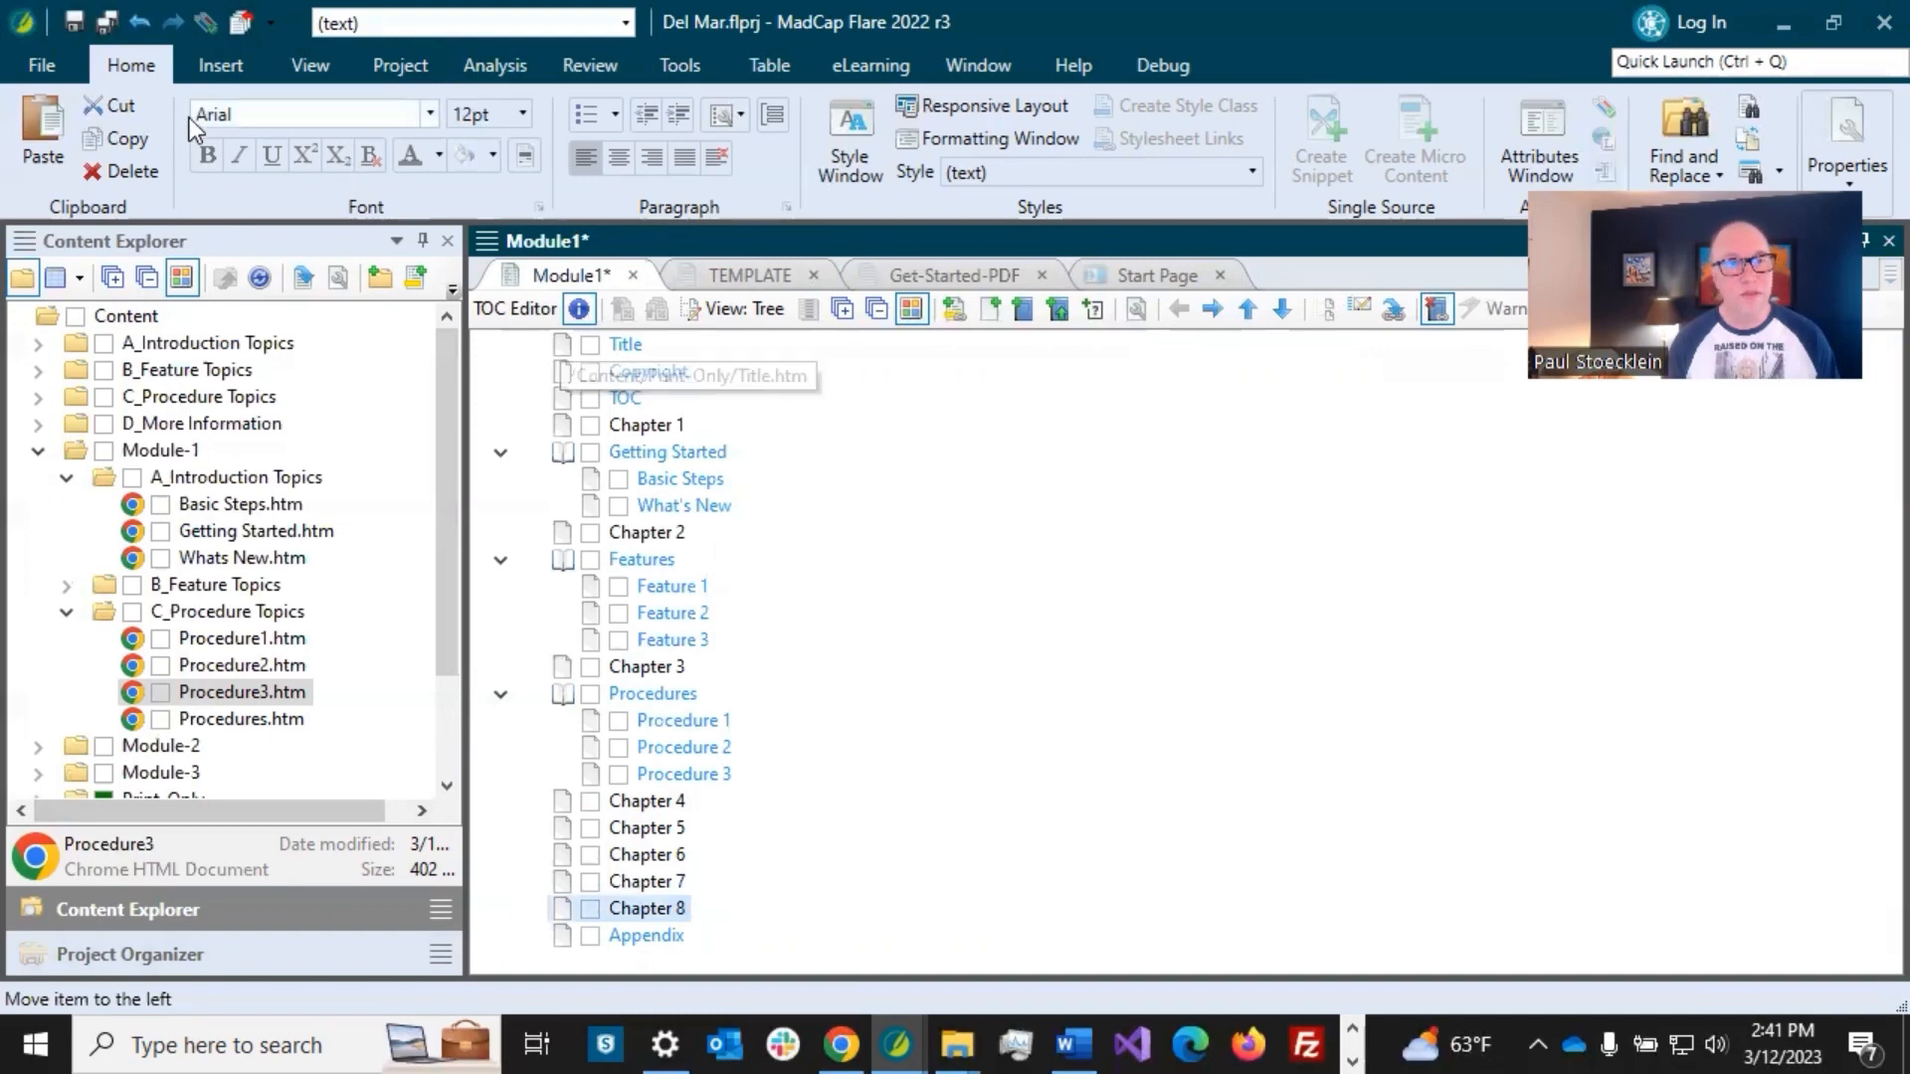
left_click(109, 23)
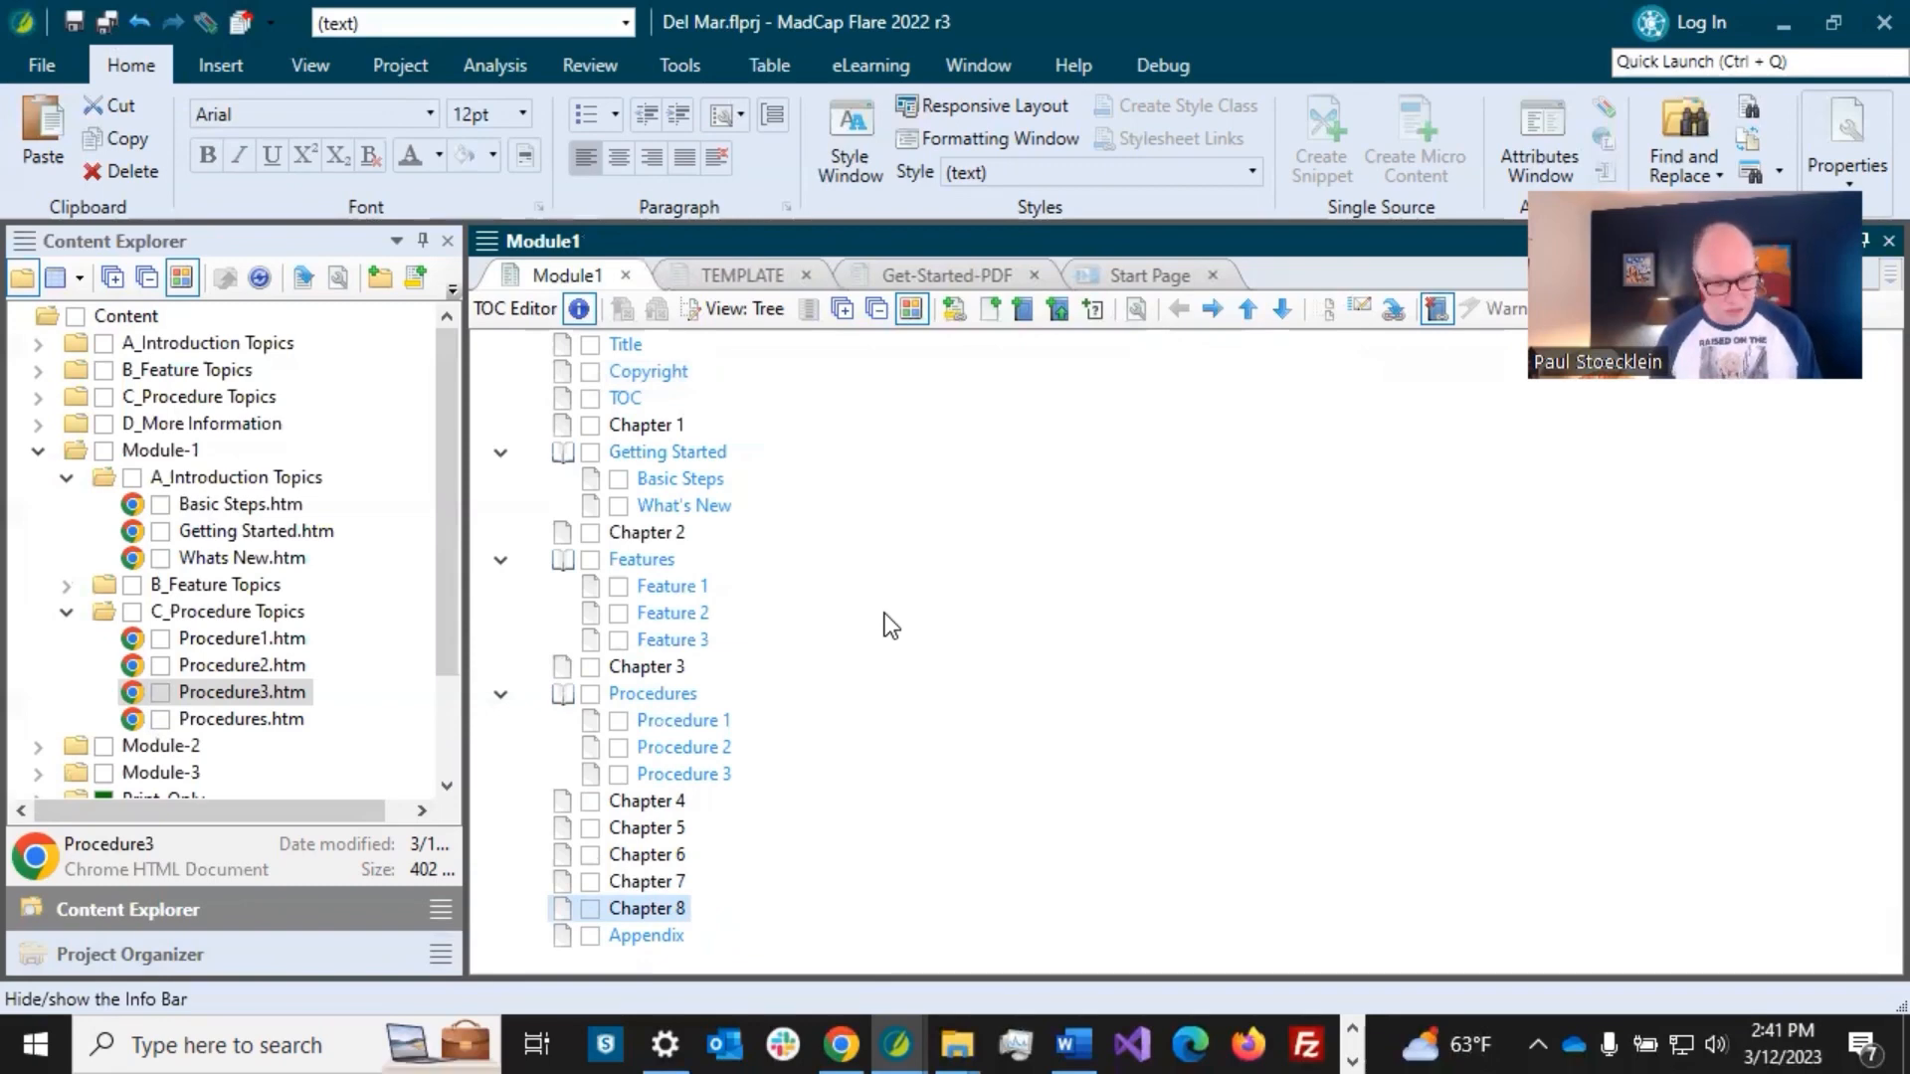
- Delete the Chapter 4 through Chapter 8 entries from the Module1 TOC and save all files
key("Delete")
key("Delete")
key("Delete")
key("Delete")
key("Delete")
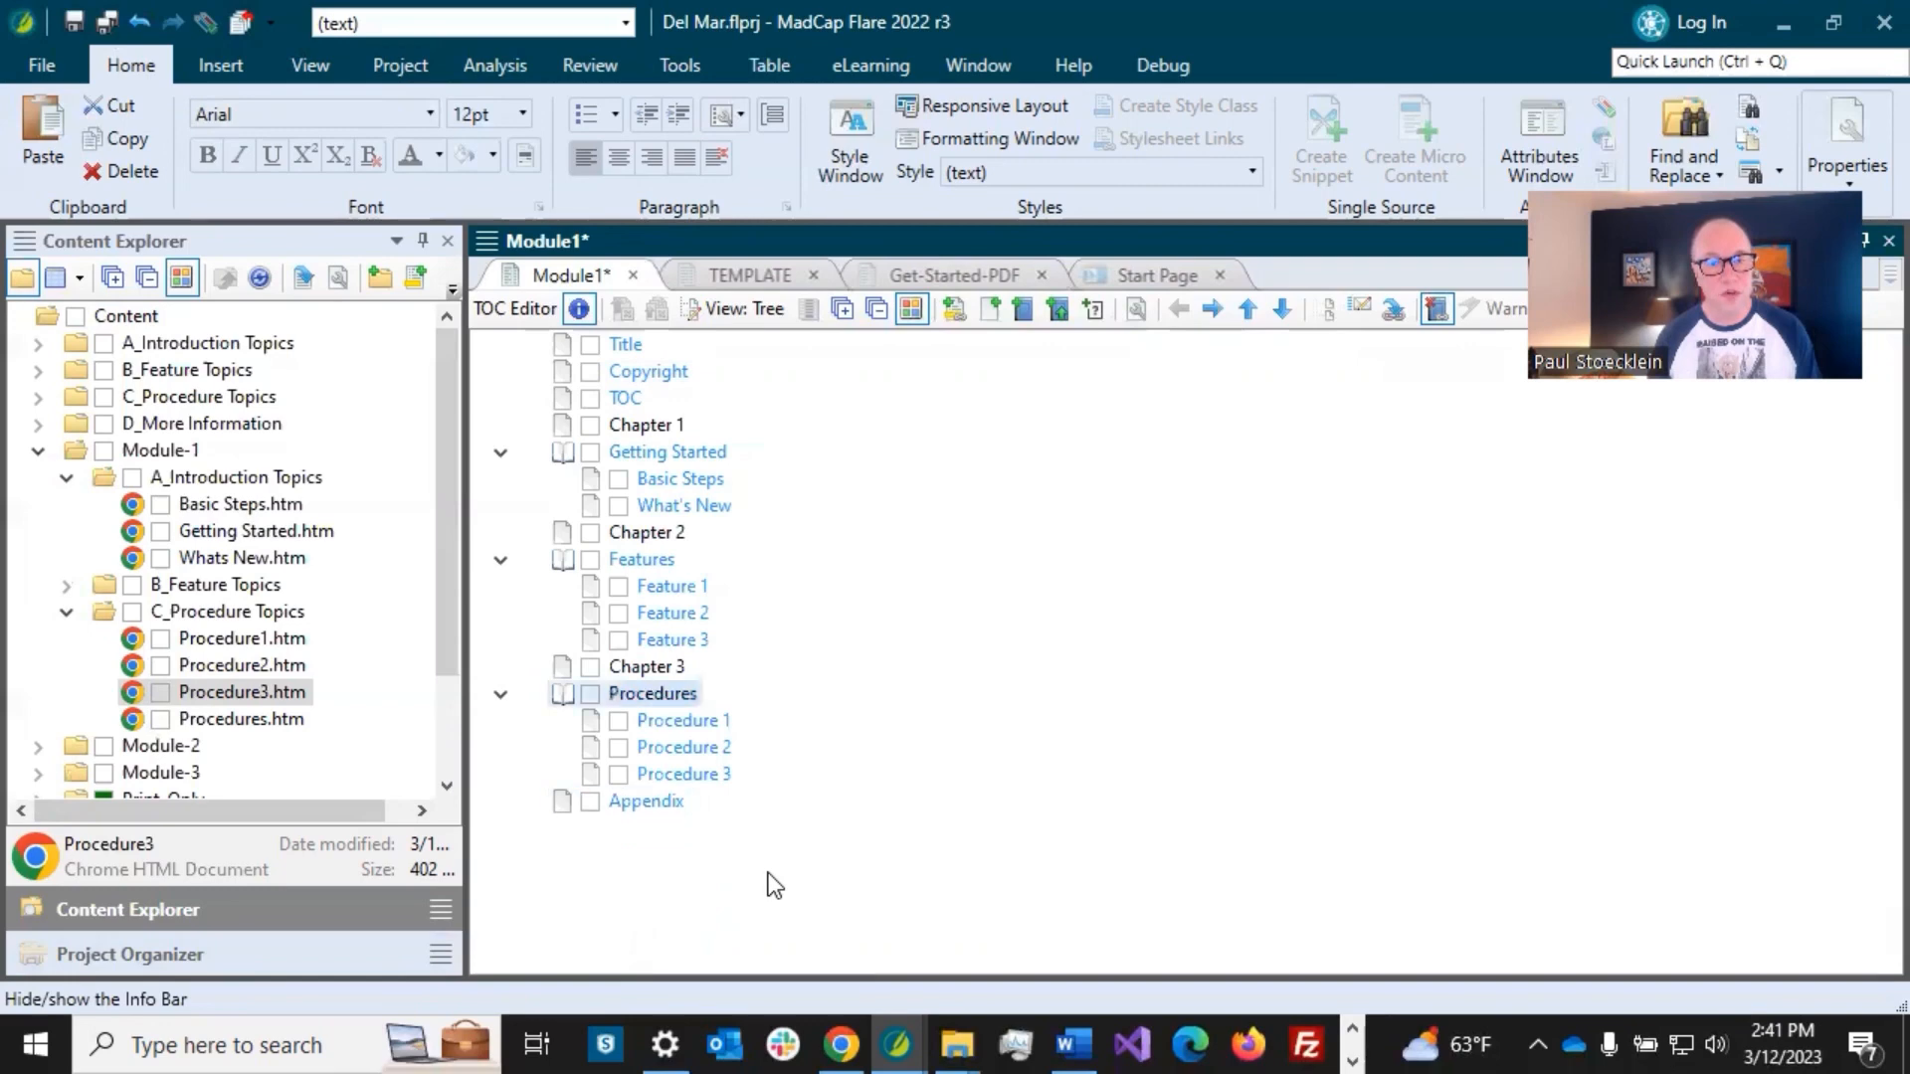
left_click(109, 23)
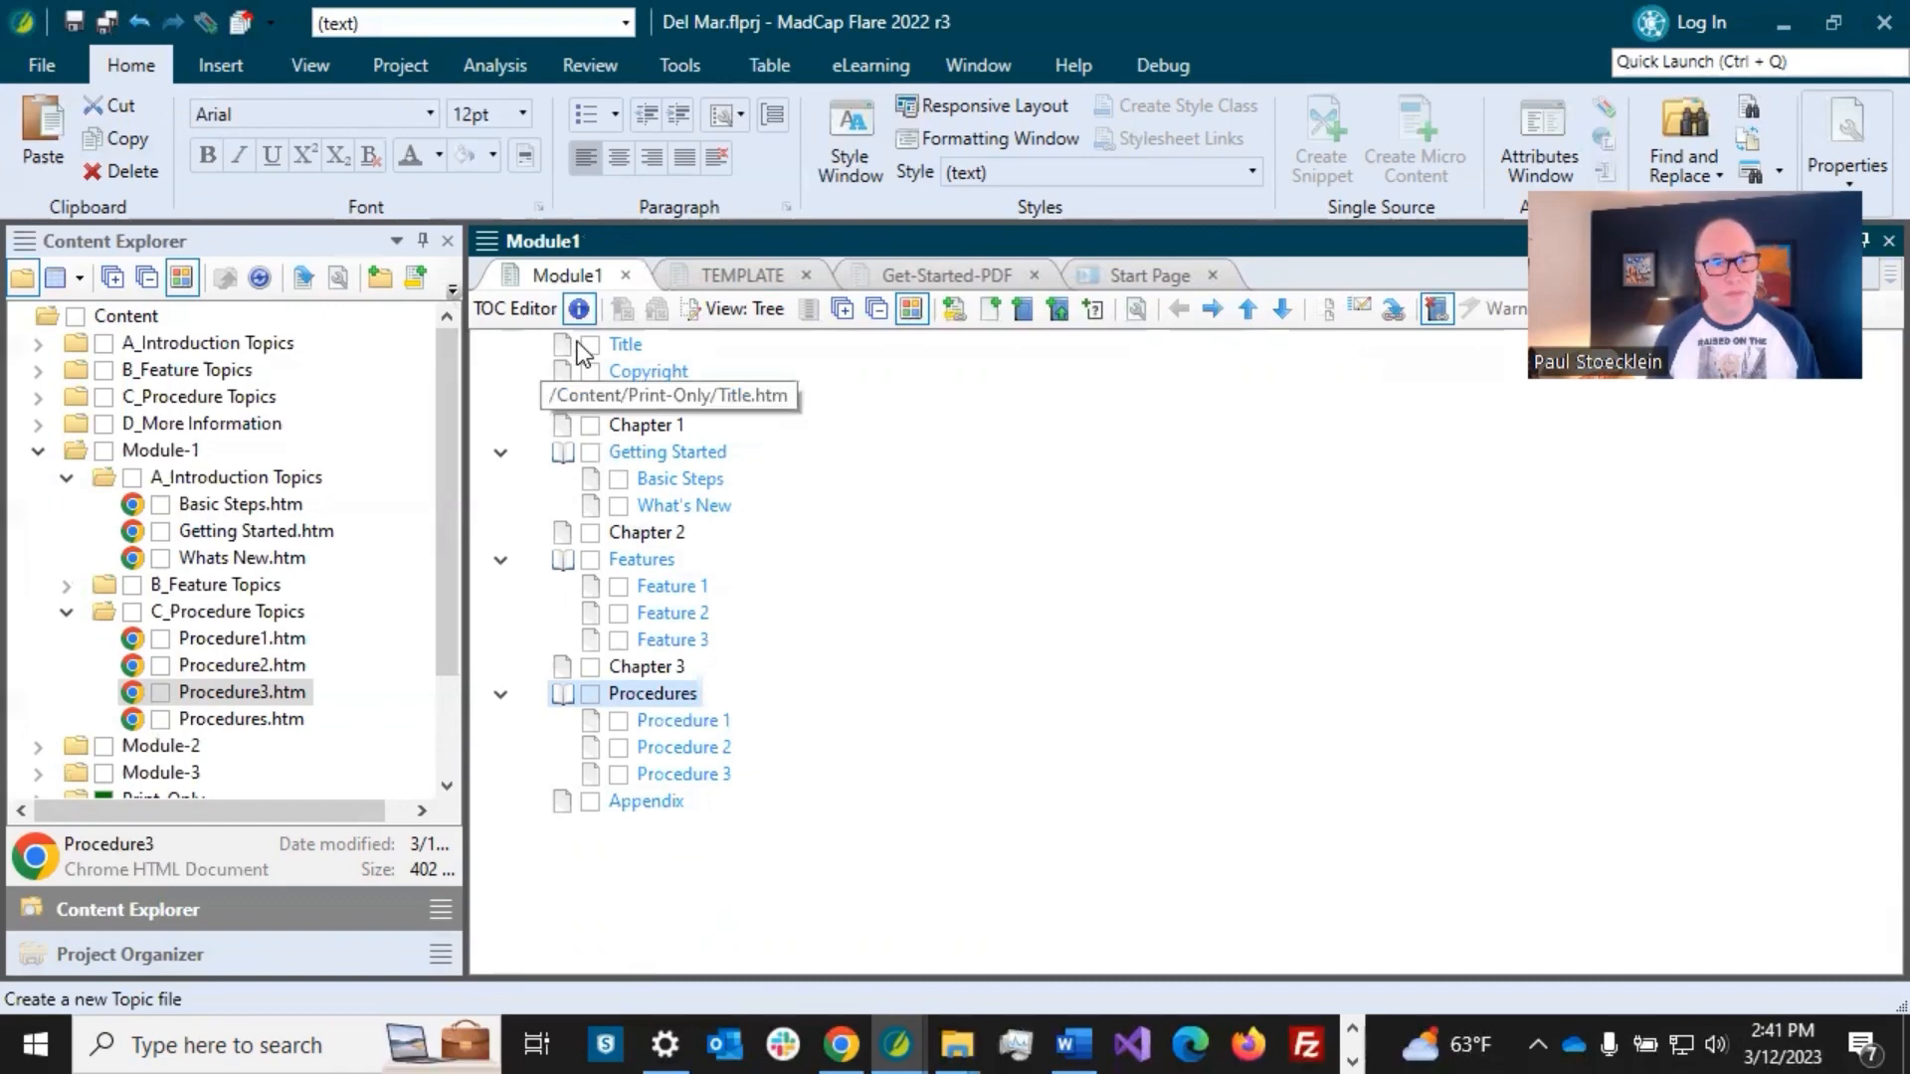
- Open the Module2 TOC for editing, then collapse the Module-1 content folder and expand the Module-2 folder
left_click(231, 668)
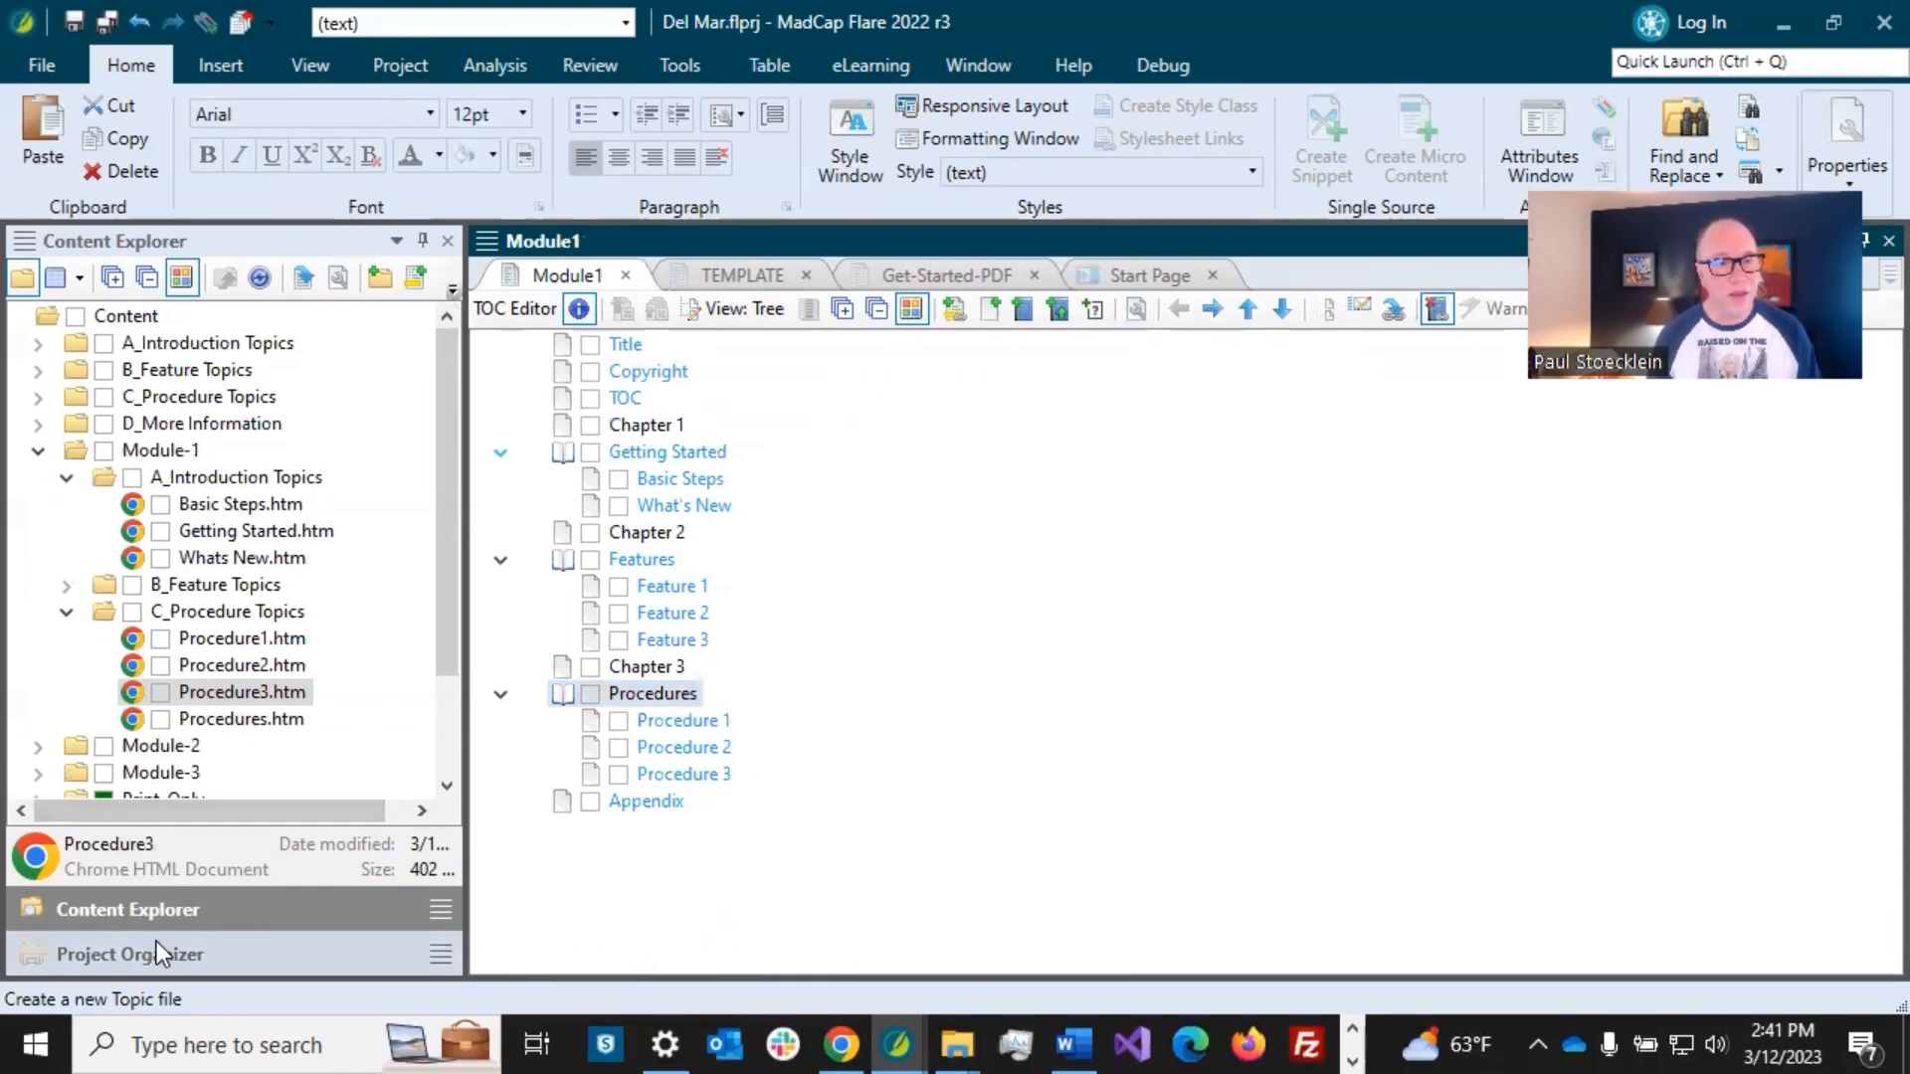
left_click(157, 950)
double_click(187, 660)
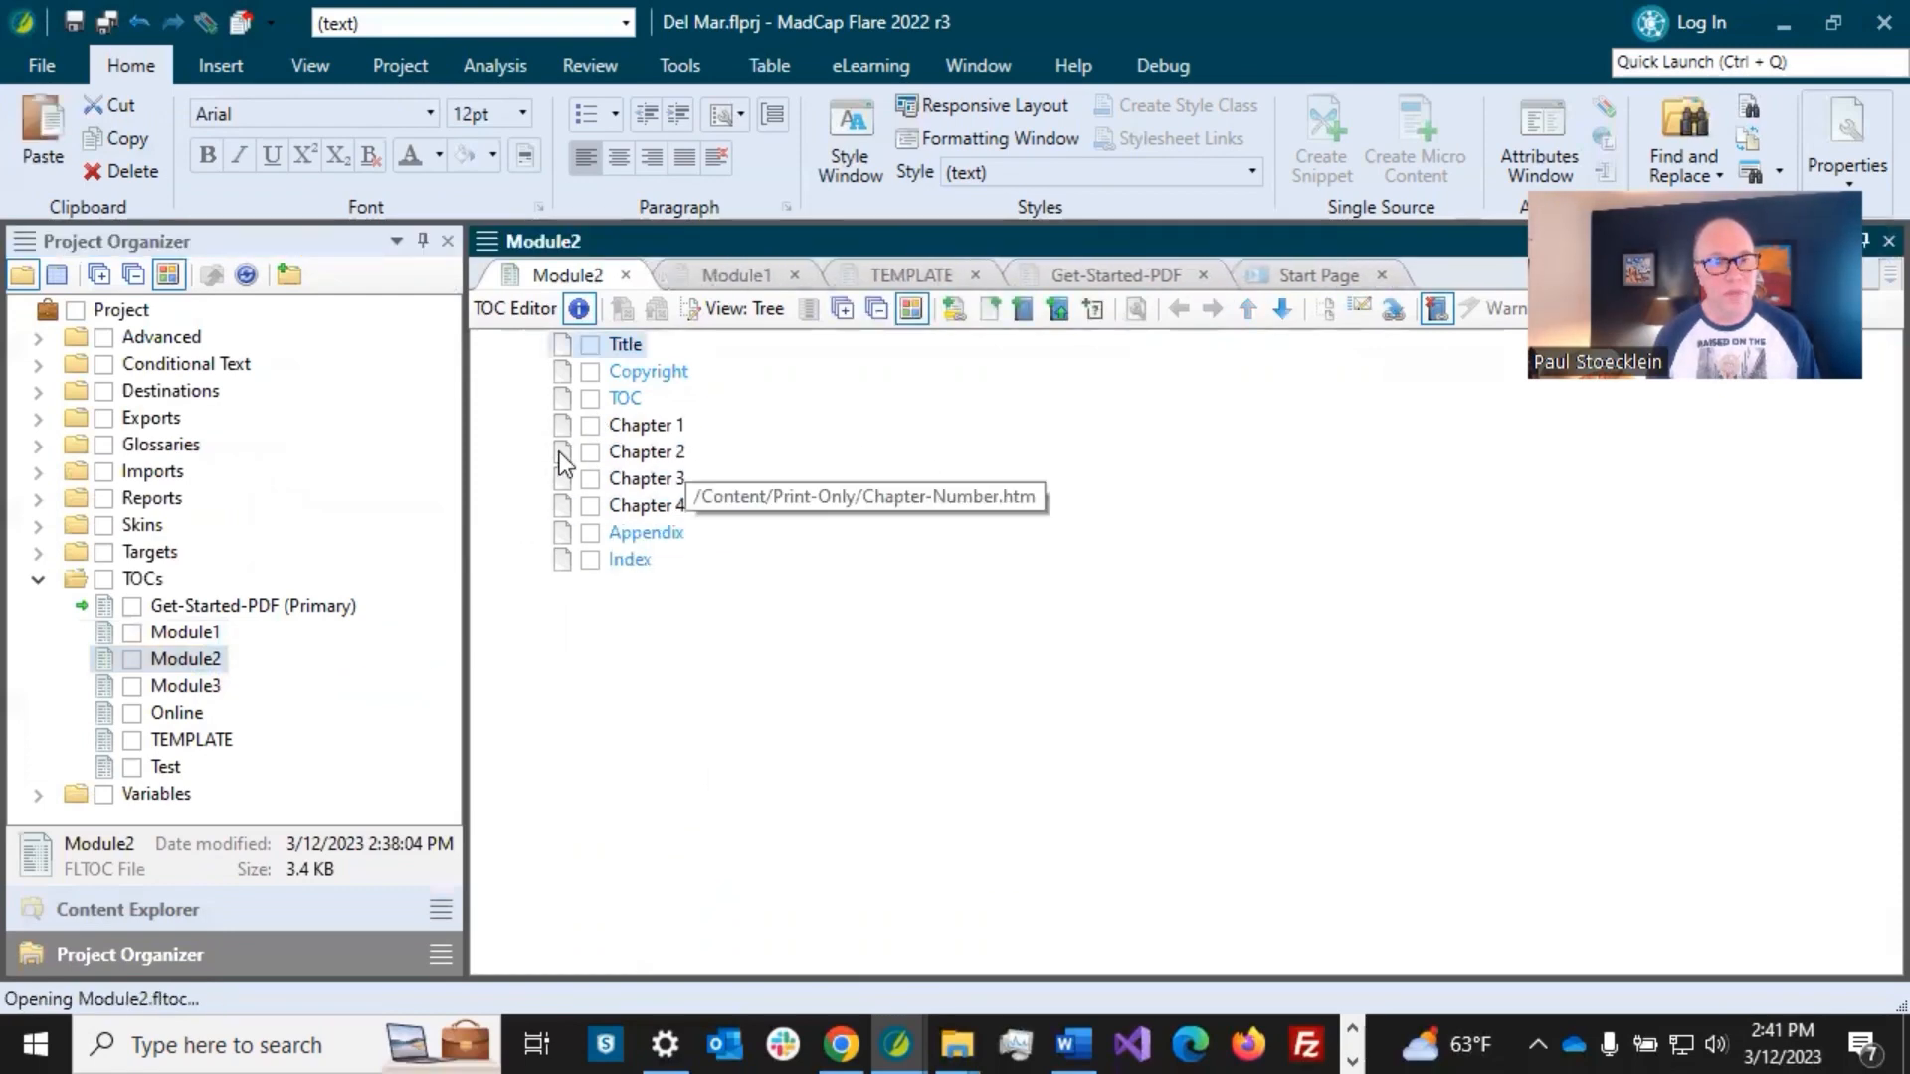
left_click(214, 909)
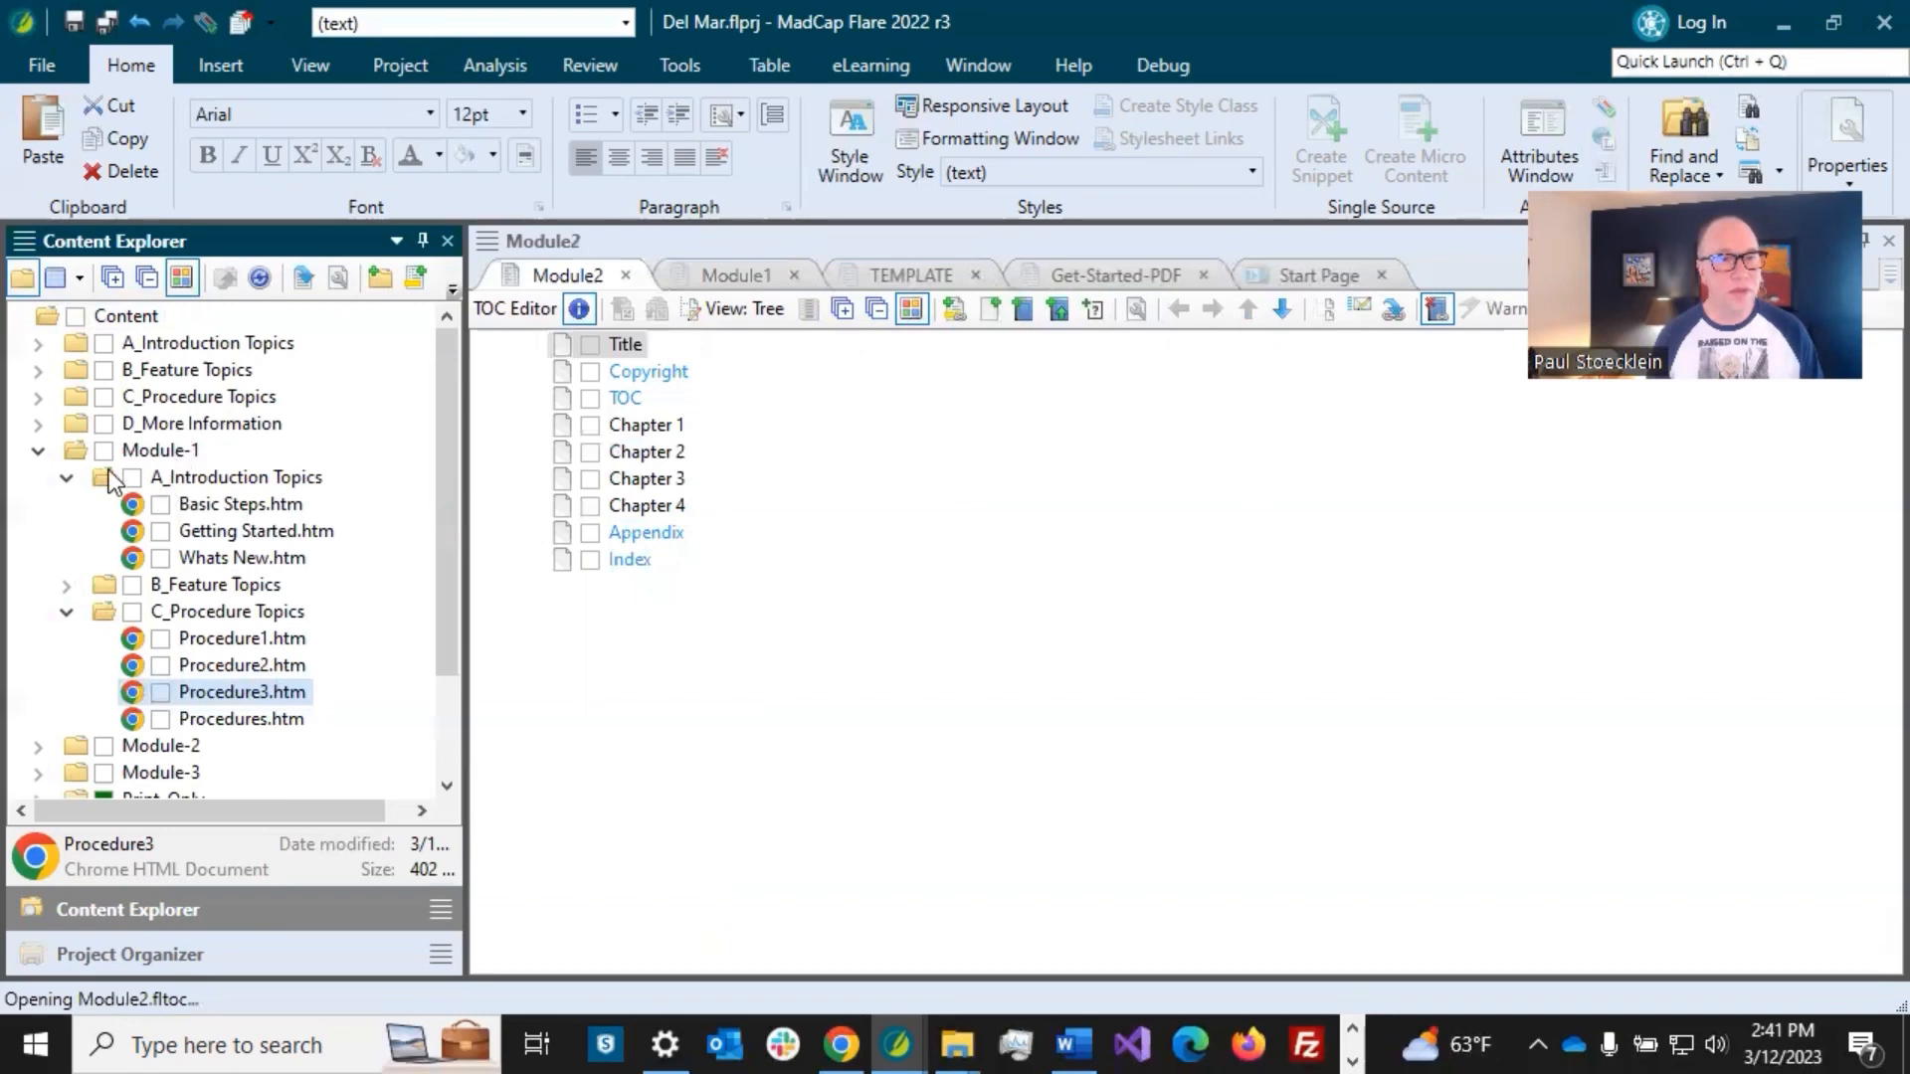
left_click(38, 449)
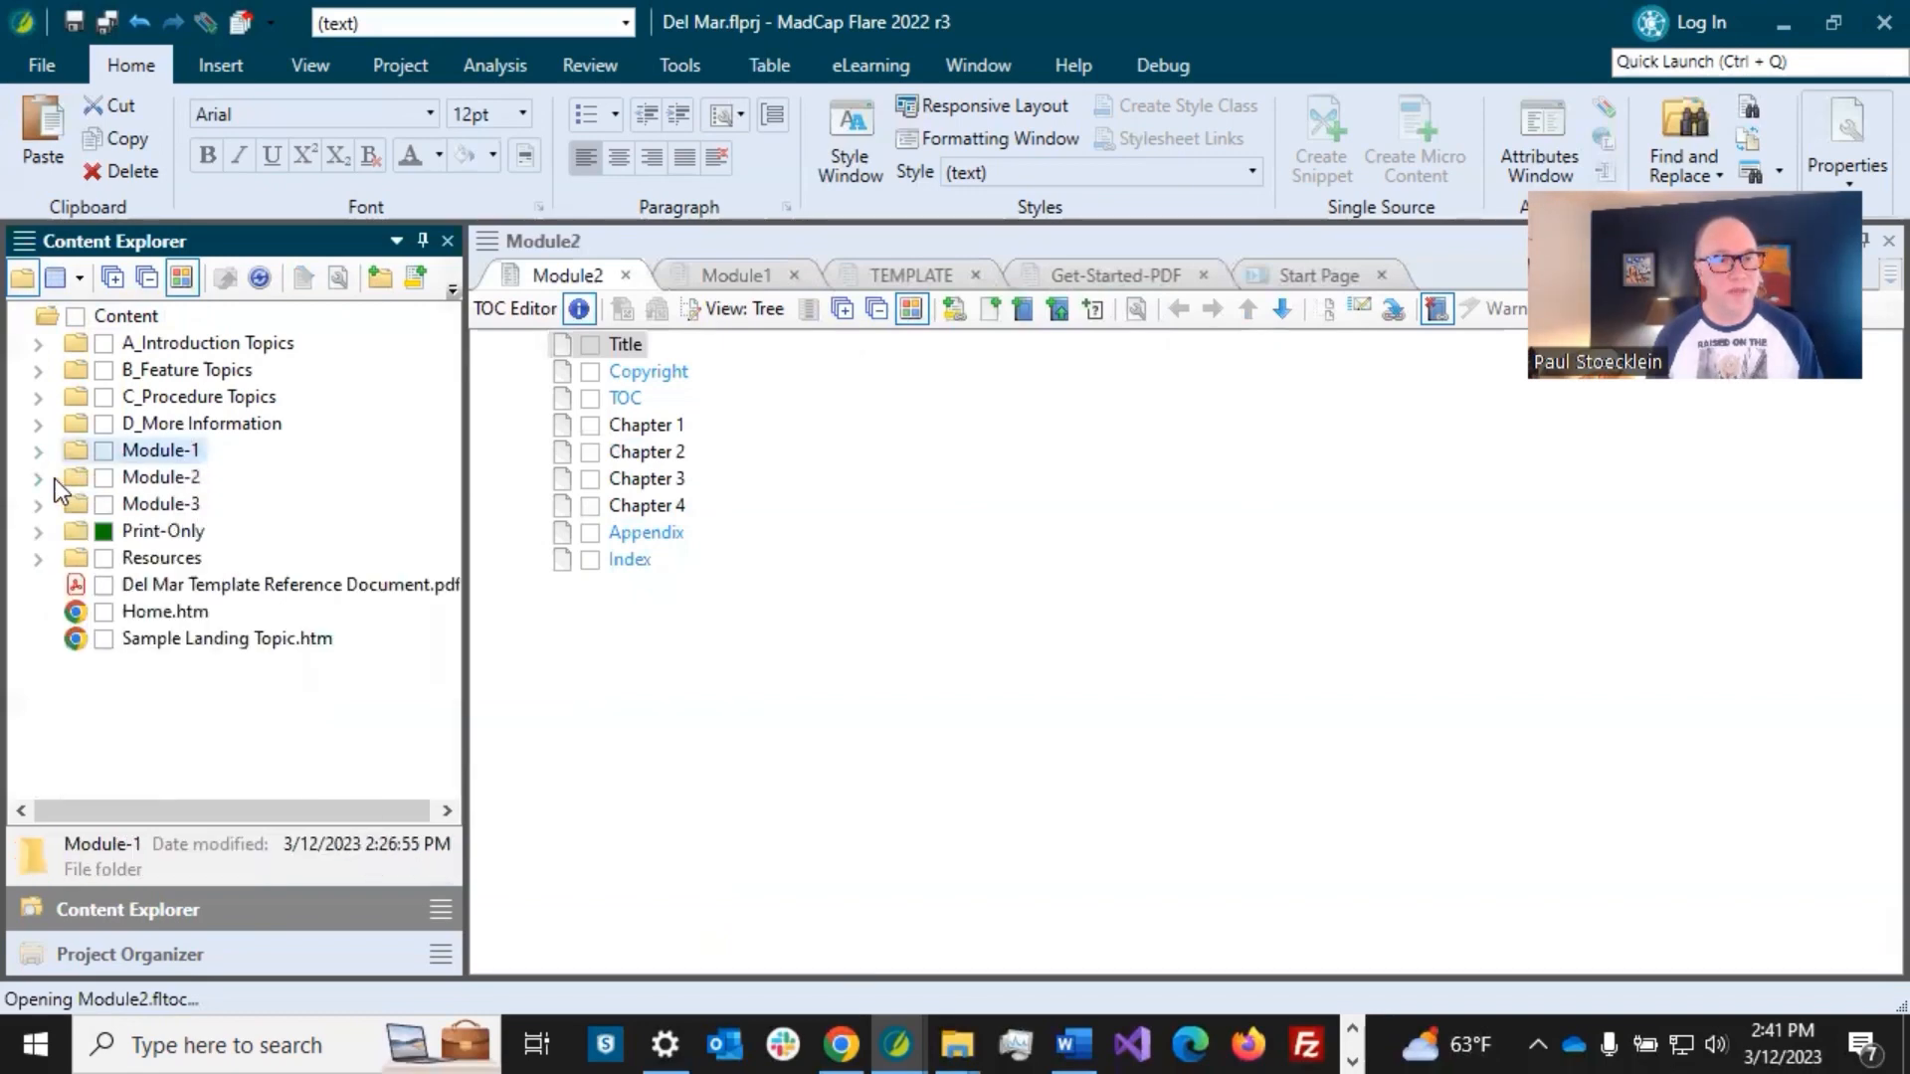
left_click(40, 478)
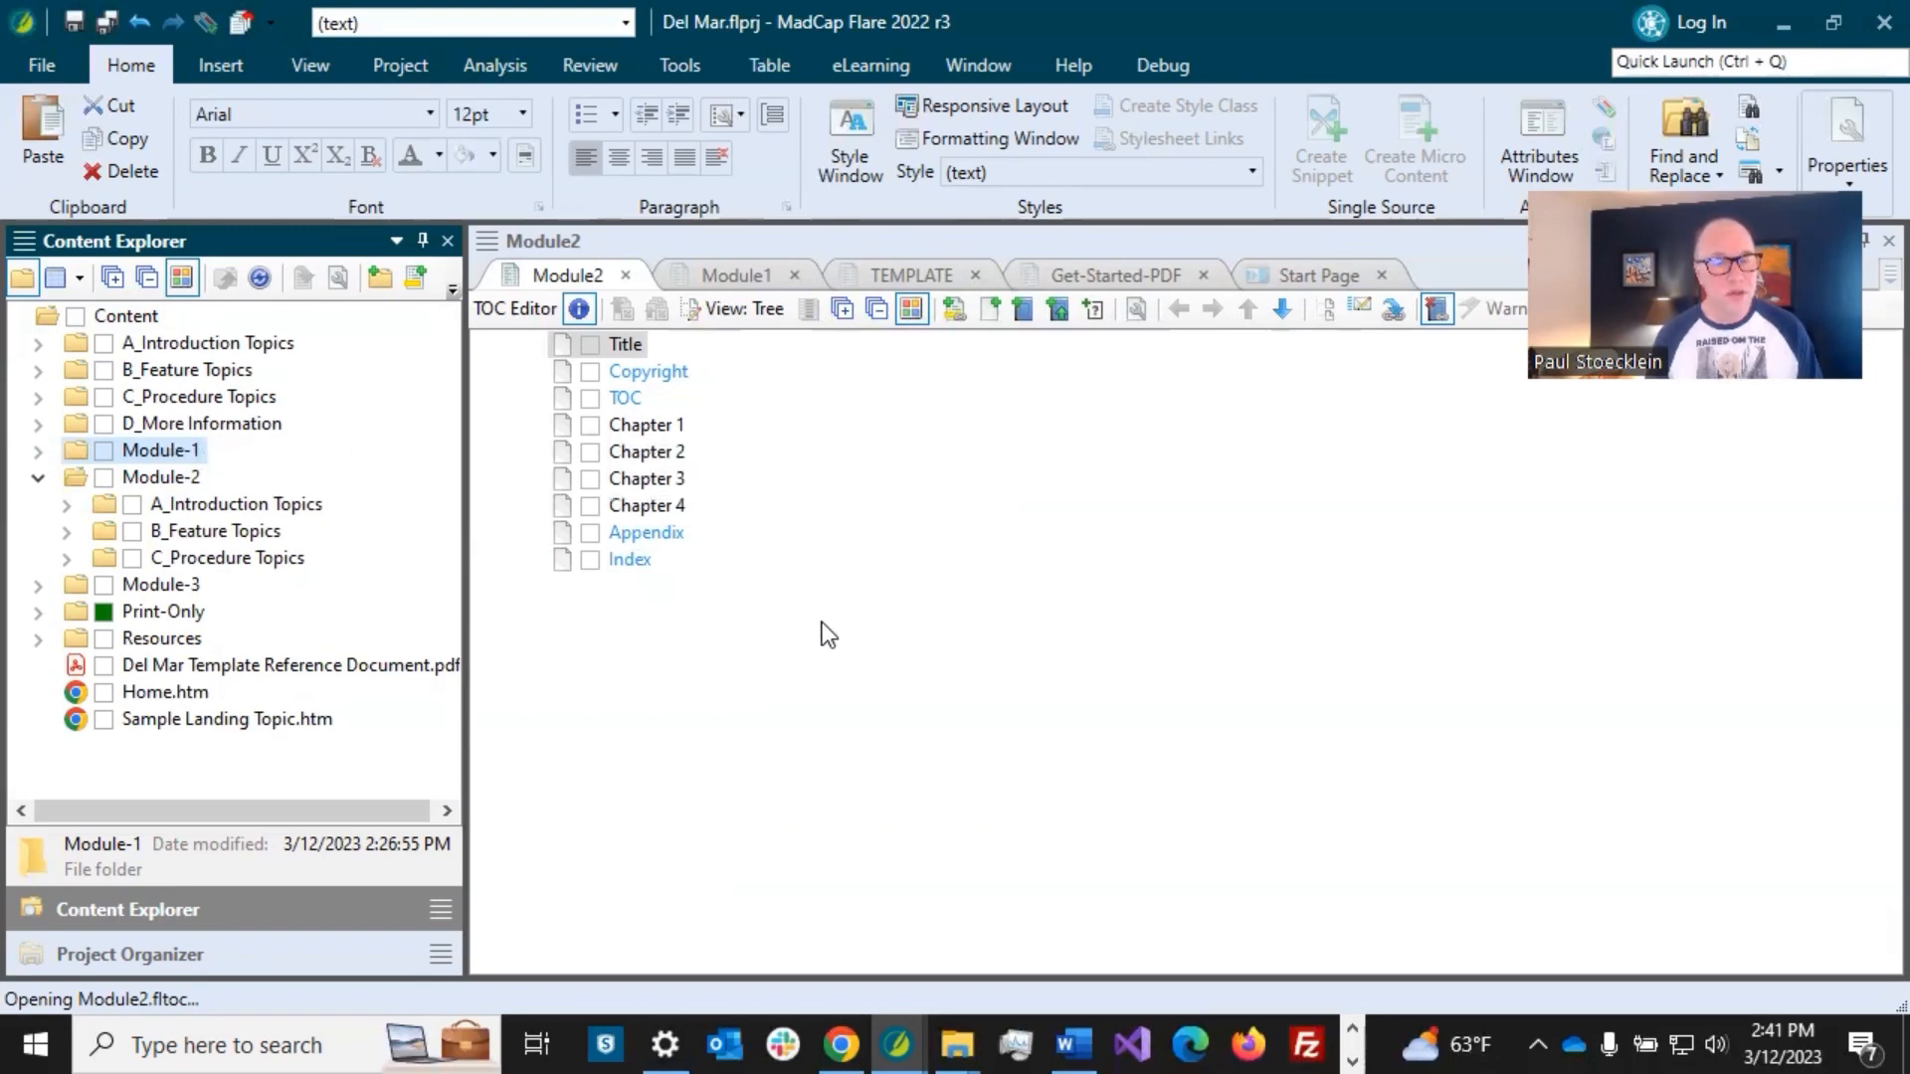
- Open the Module3 TOC for editing and select its Chapter 1 entry
left_click(181, 950)
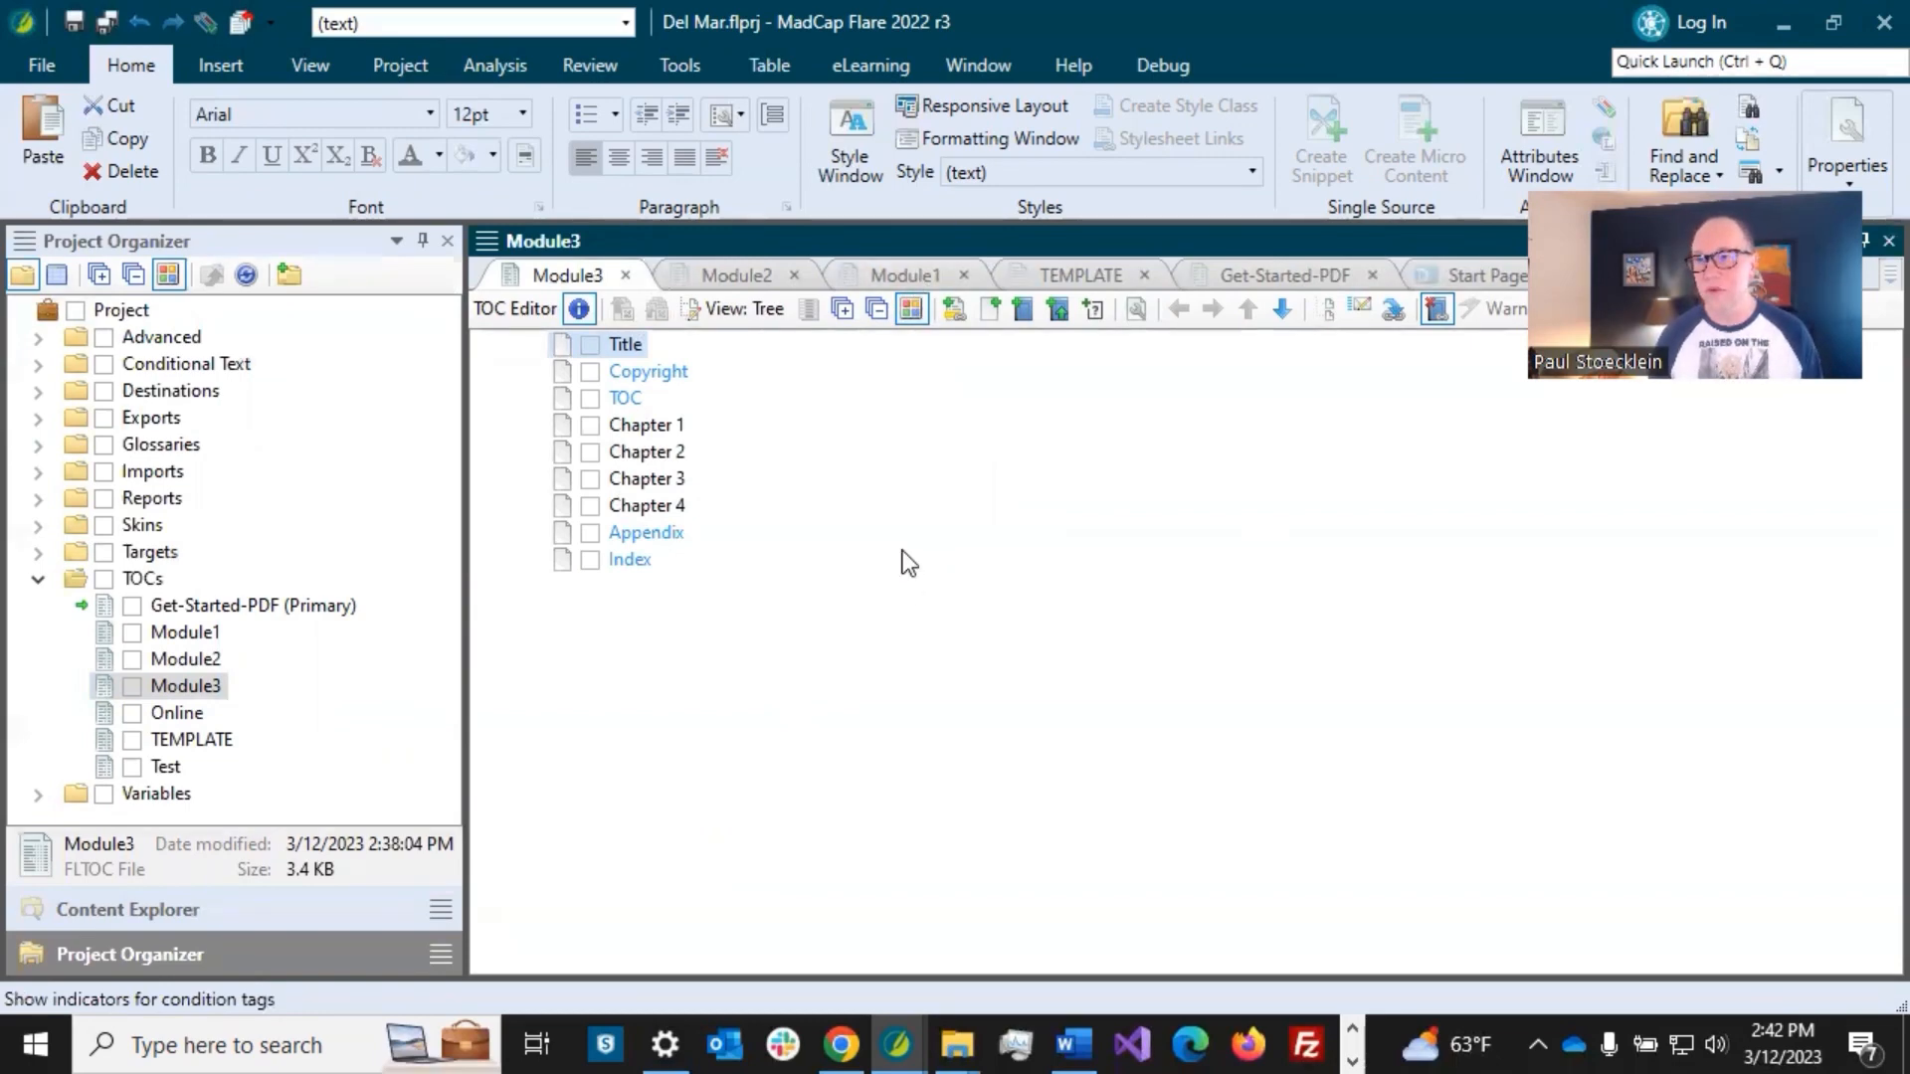
key("Down")
key("Down")
key("Down")
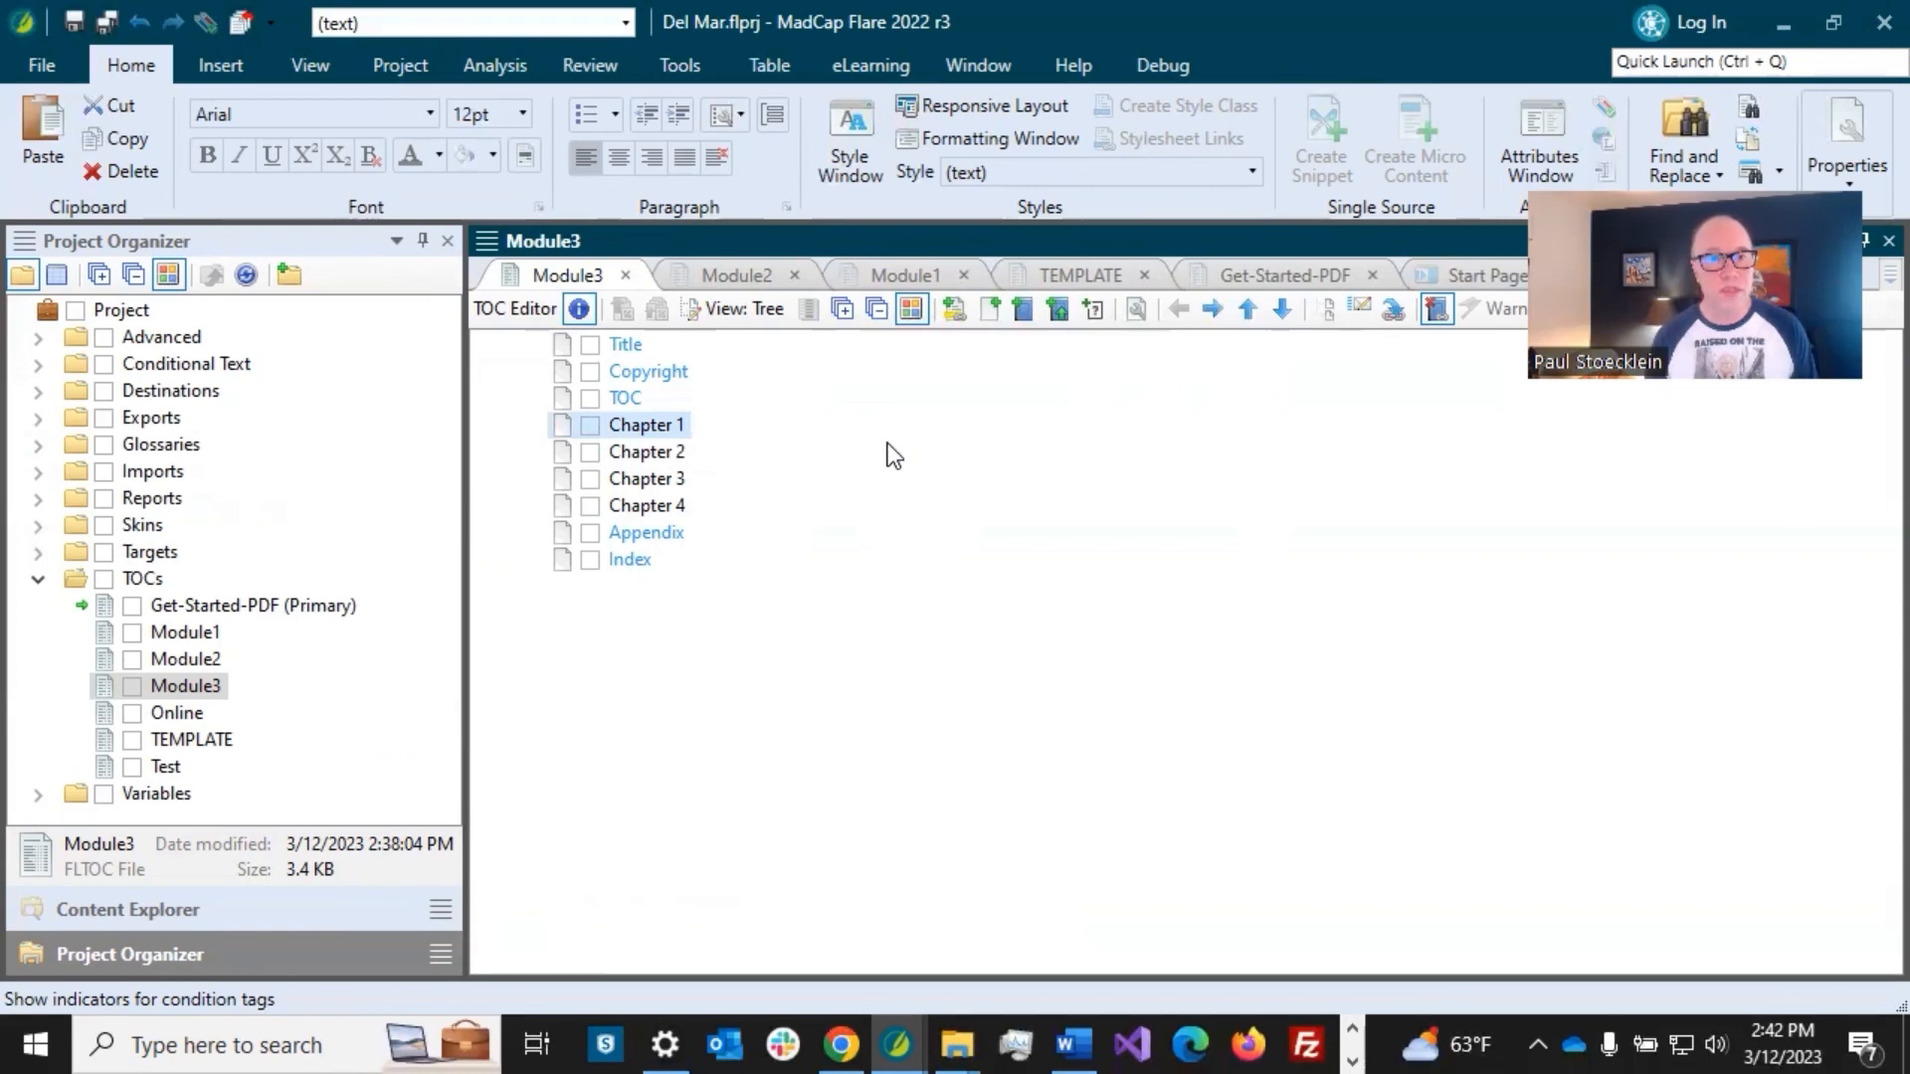
left_click(658, 452)
left_click(663, 431)
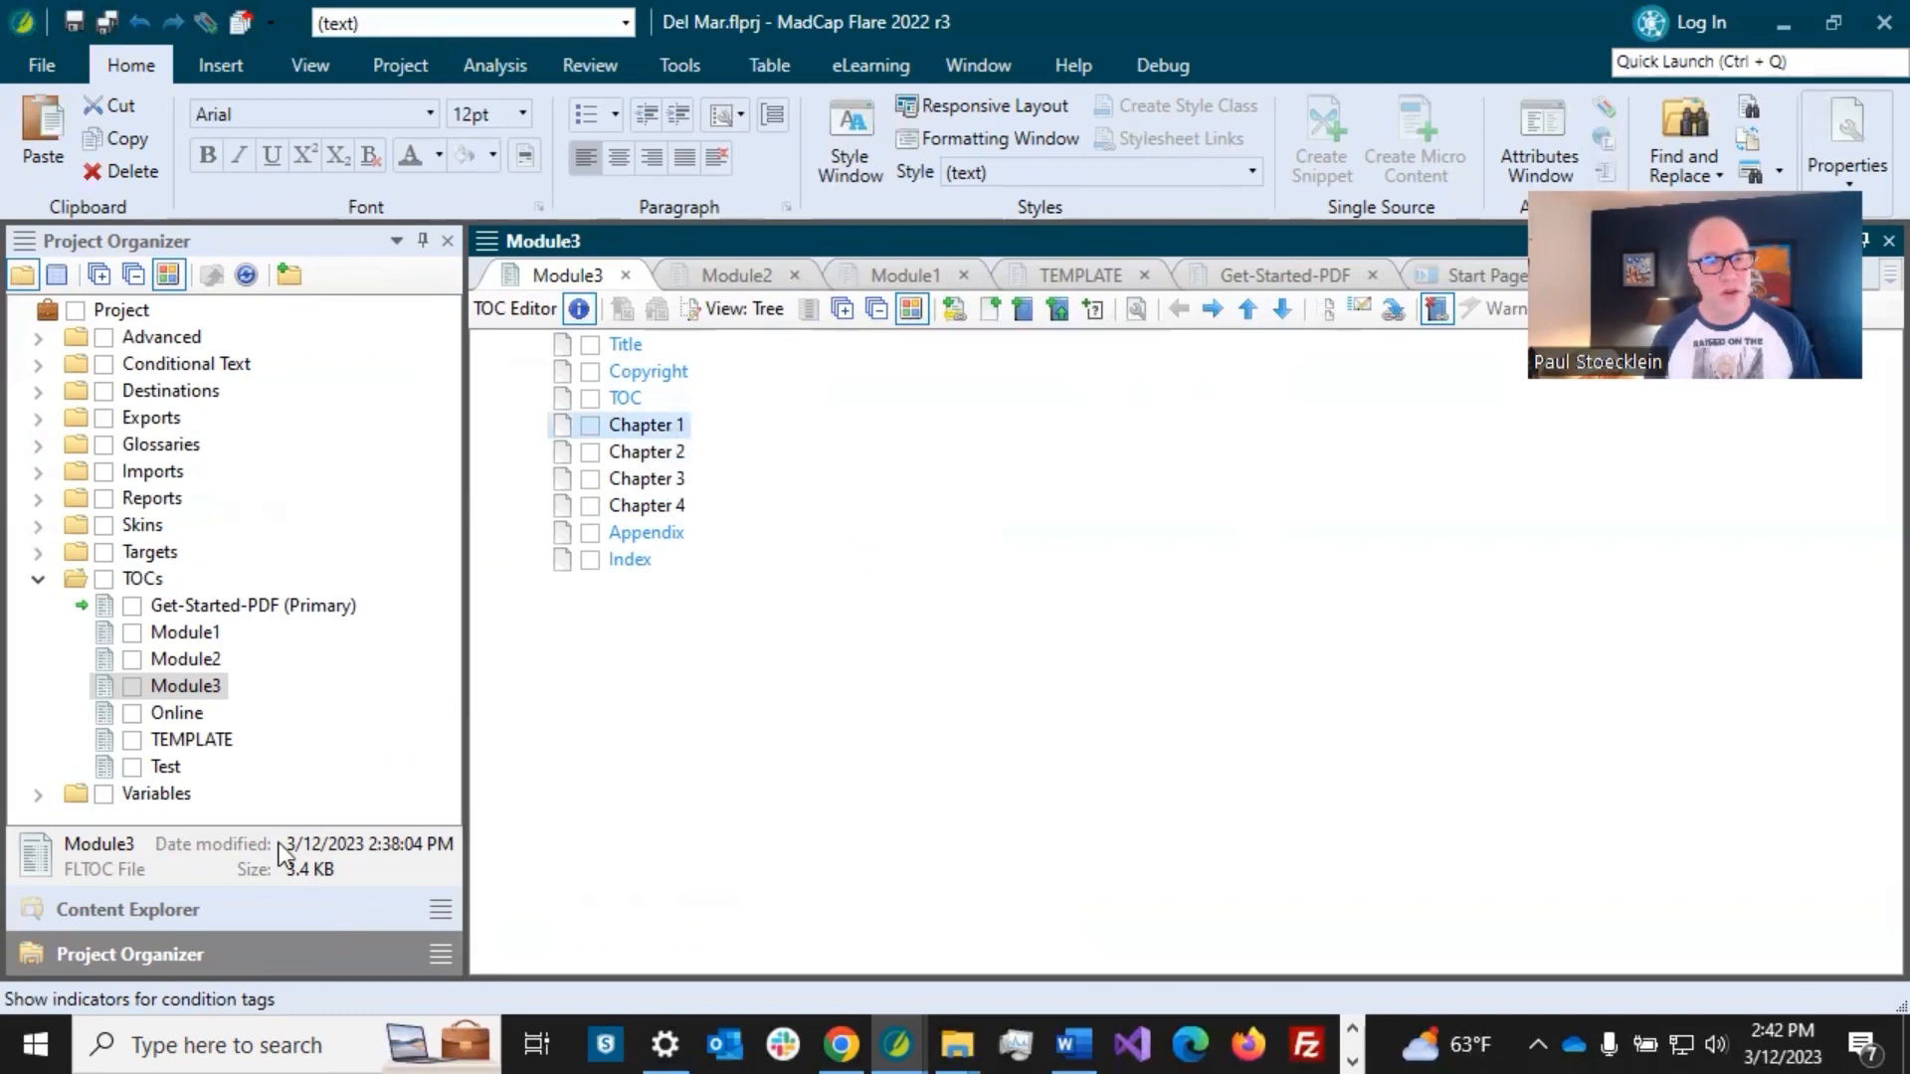
- Review the Chapter-Number topic in the Print-Only folder and the Getting Started and Procedures topics in the Module-1 folder
left_click(229, 905)
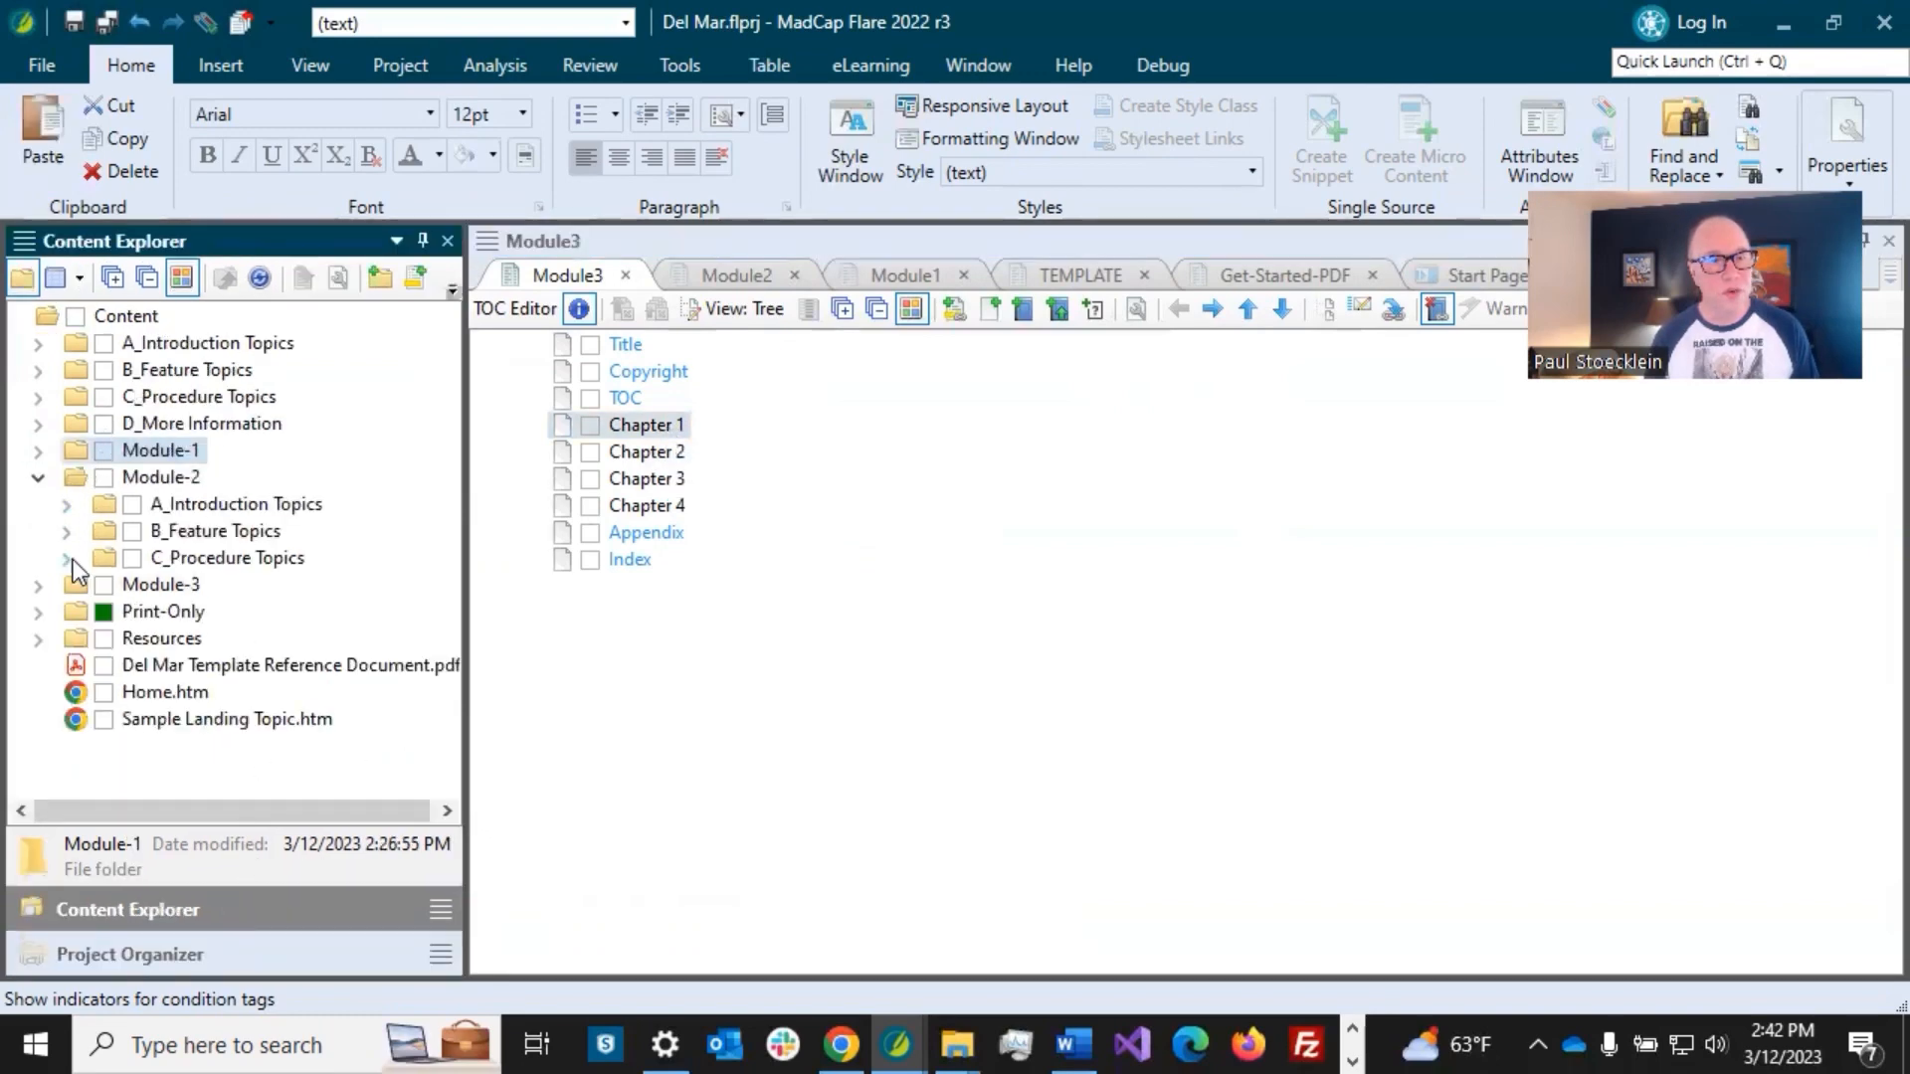
left_click(39, 611)
left_click(183, 668)
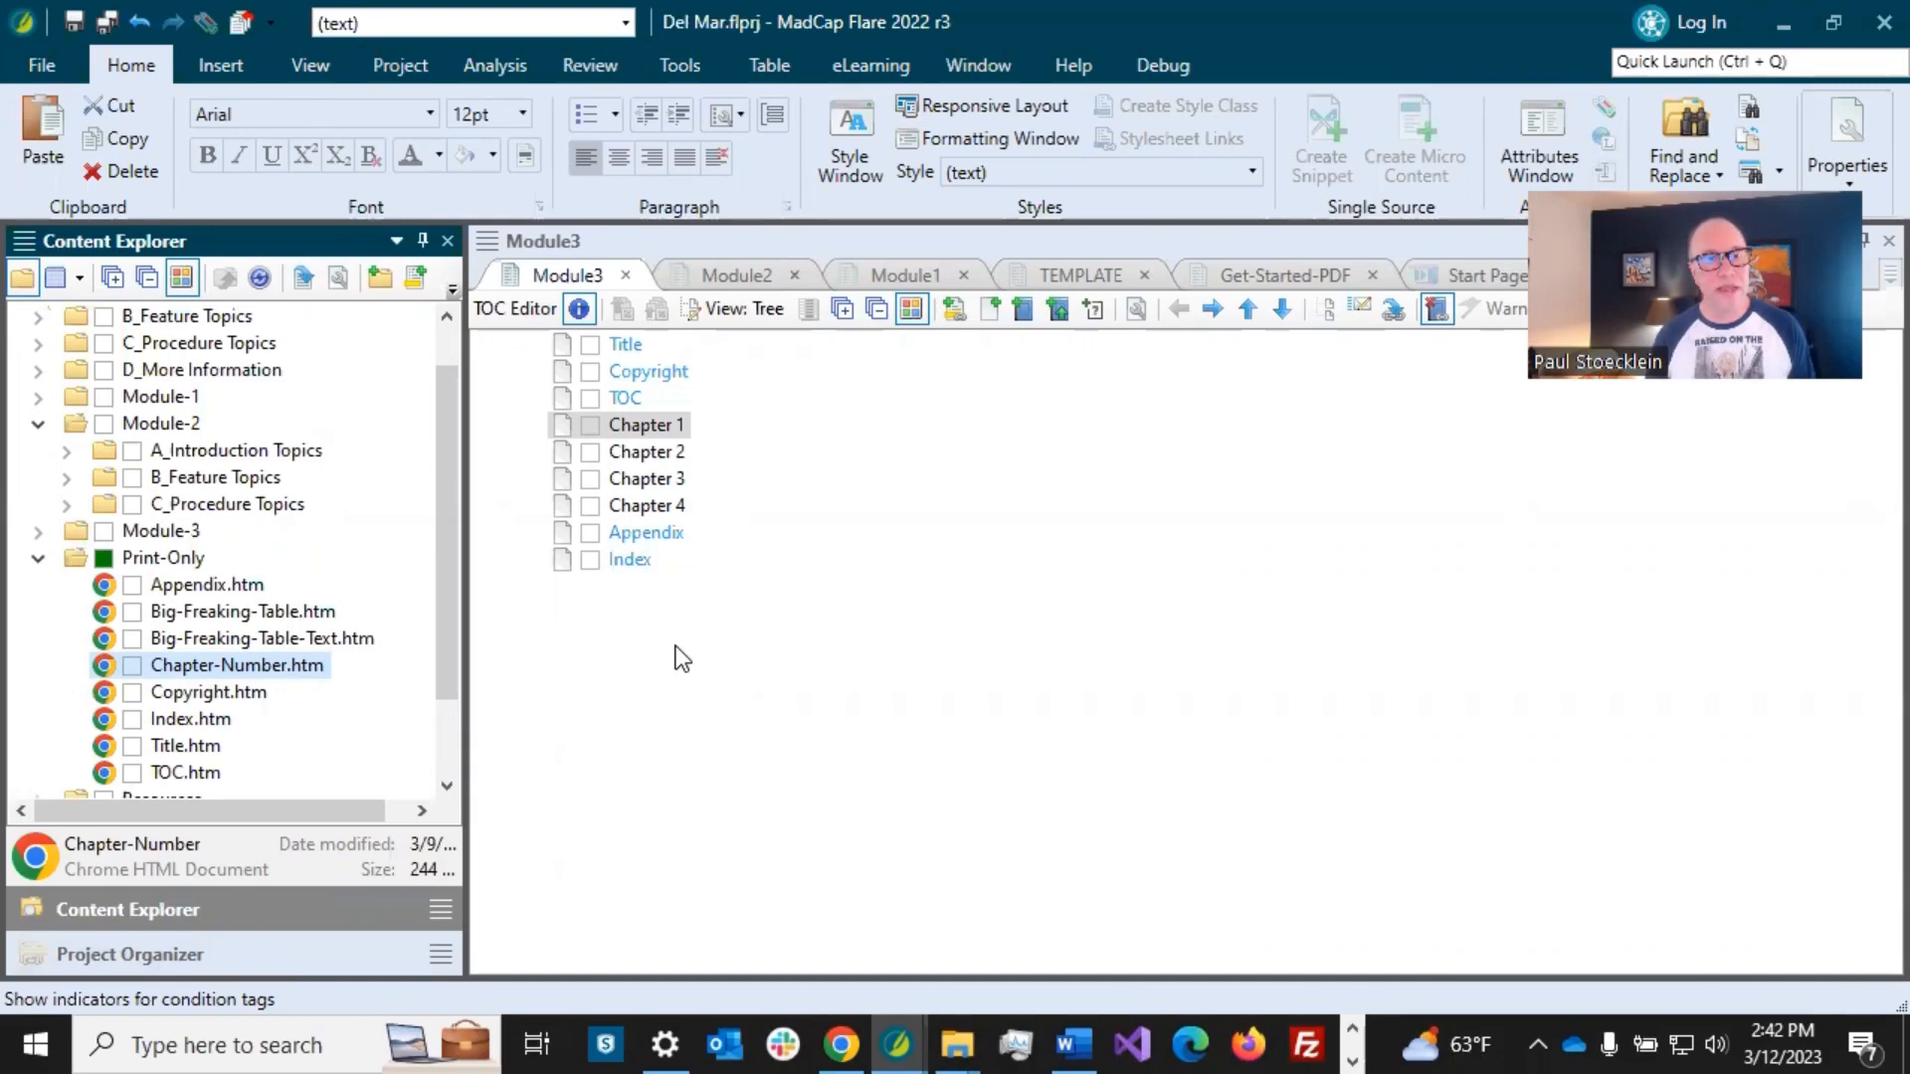
scroll(199, 432, "up", 1)
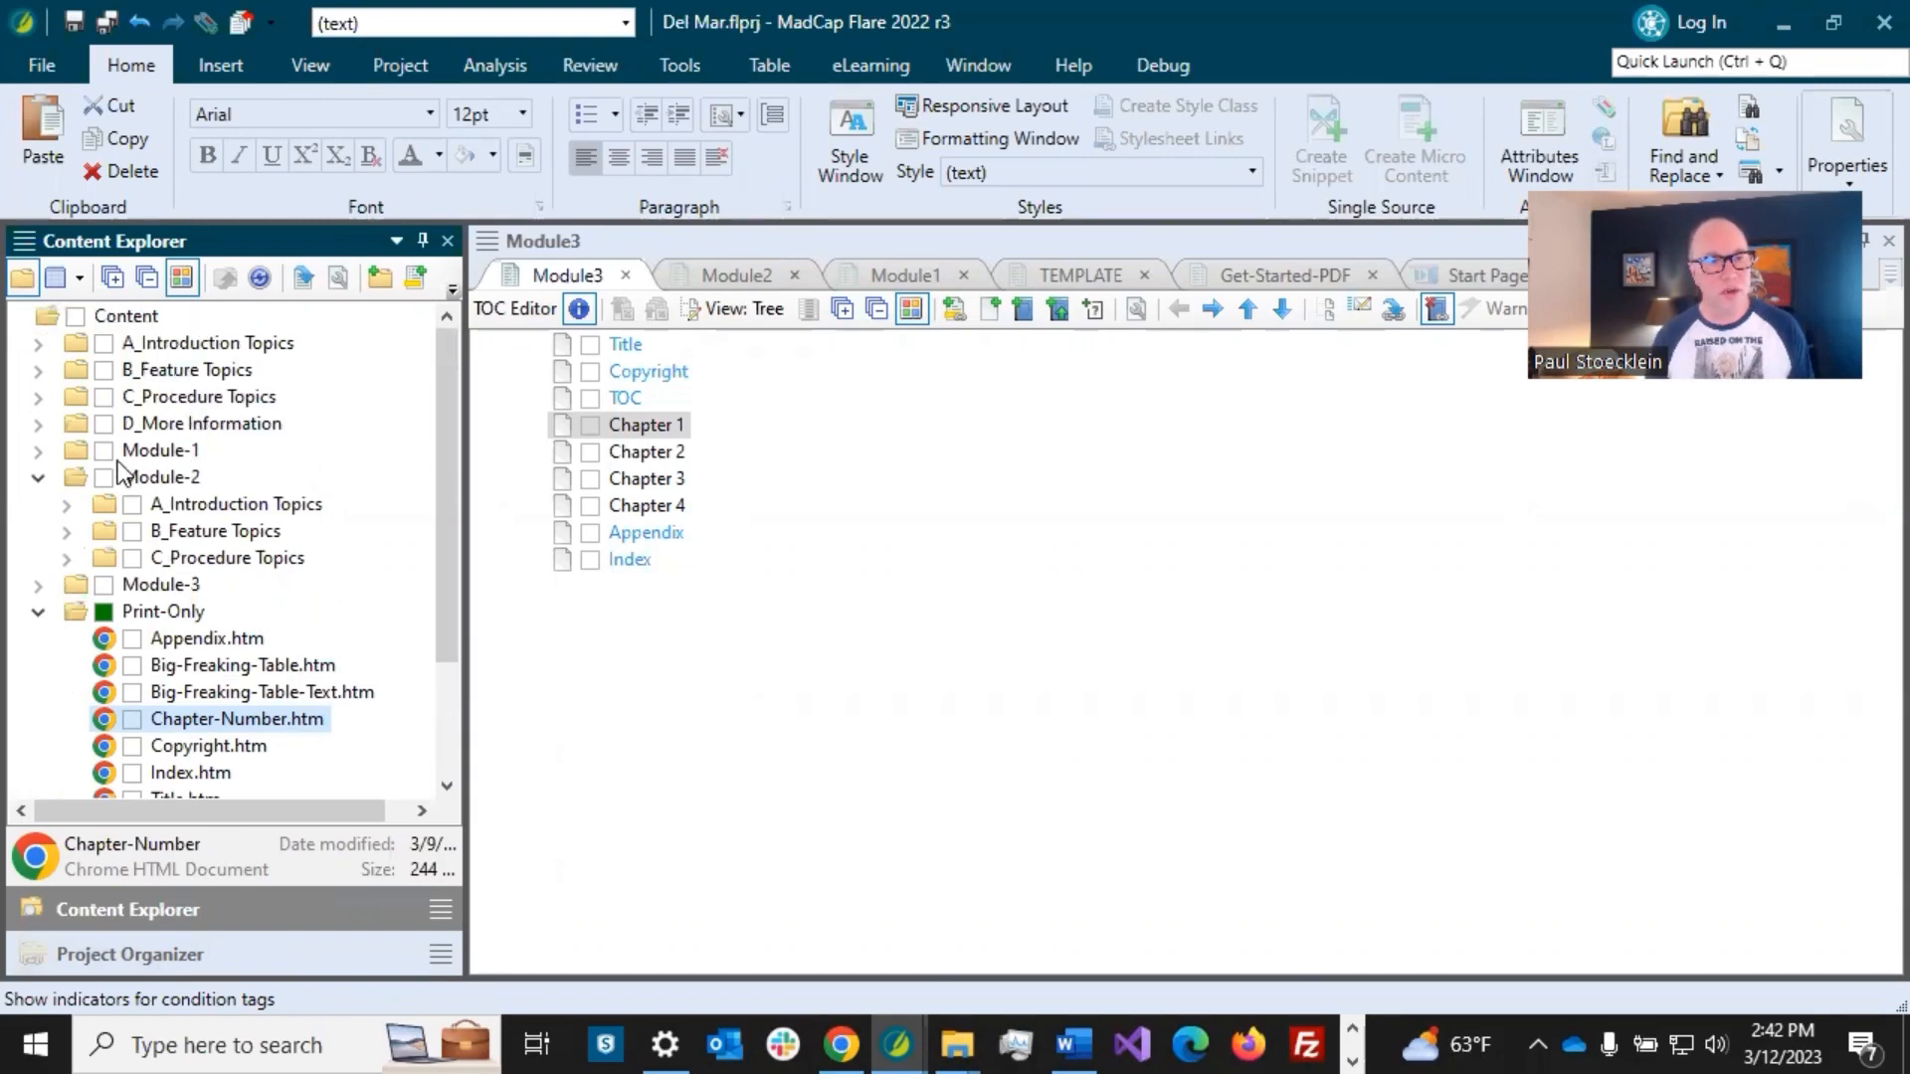
left_click(39, 451)
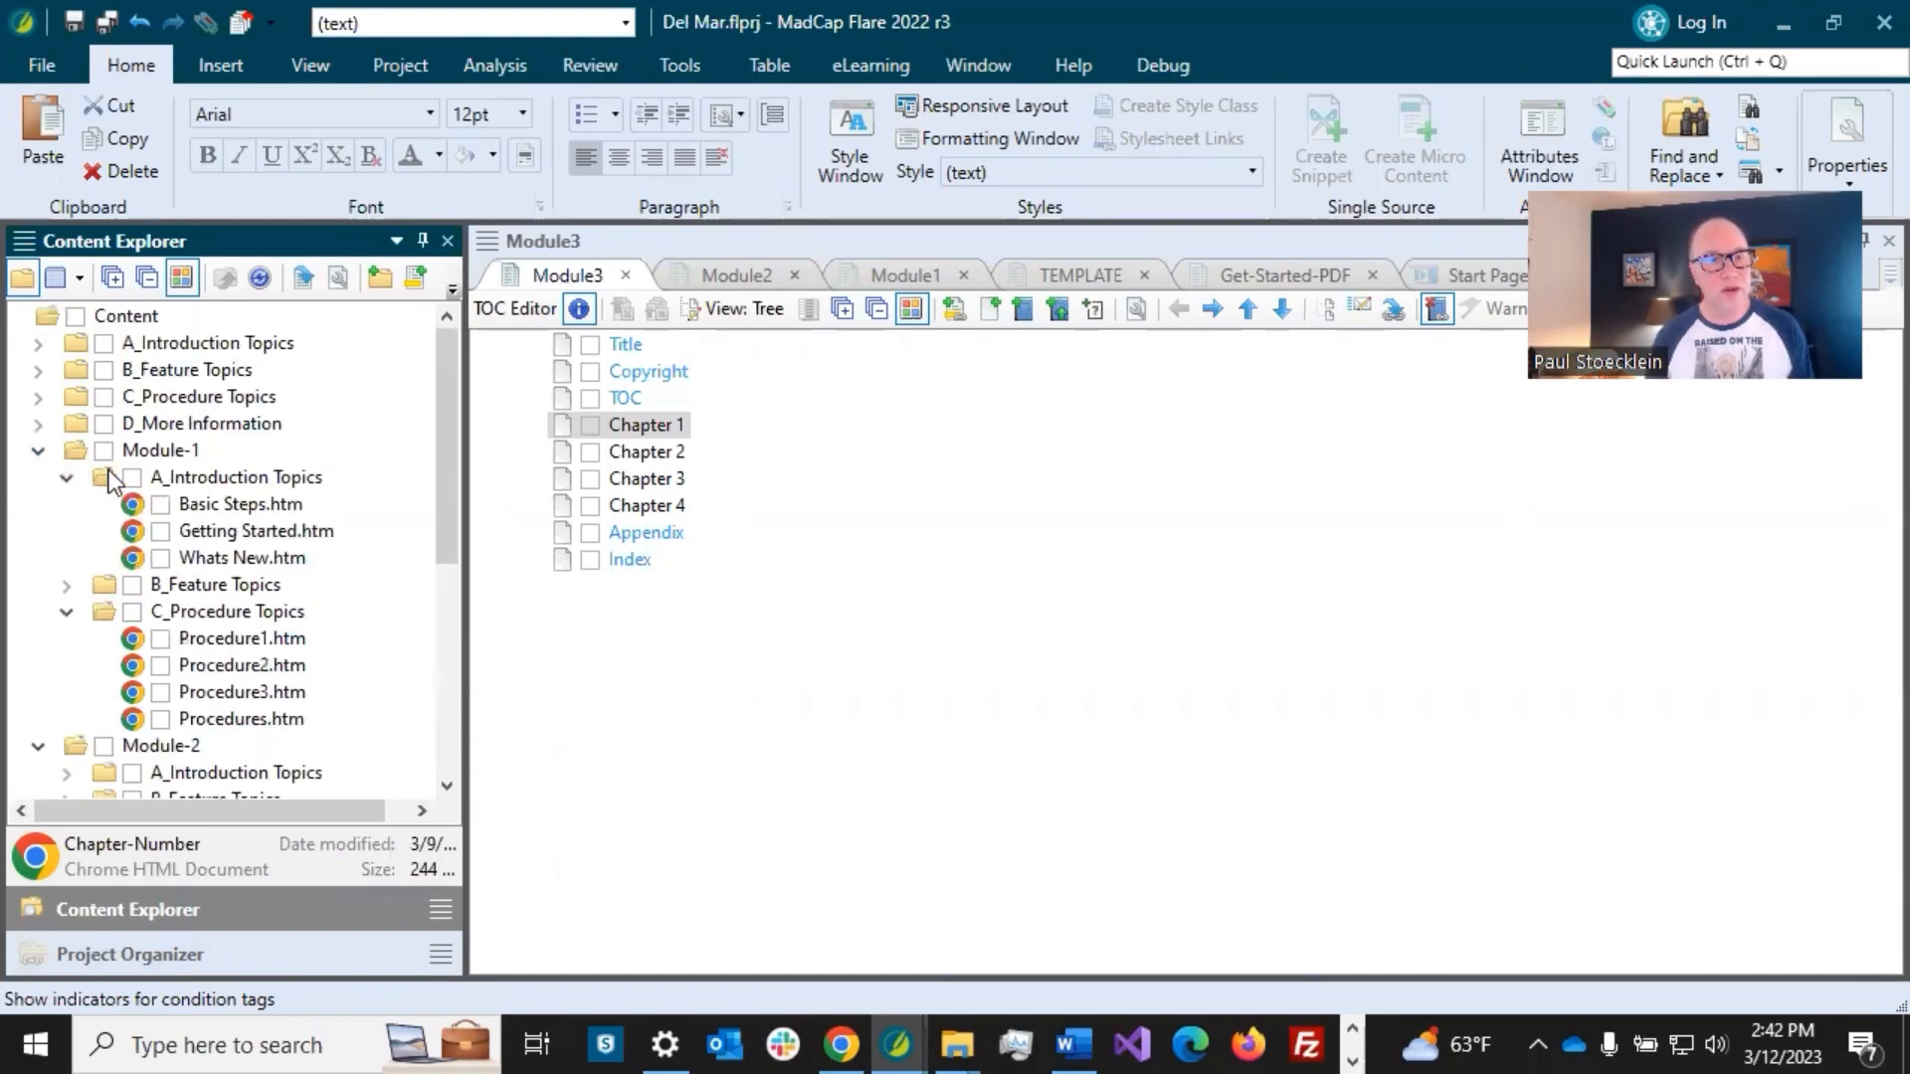
left_click(204, 537)
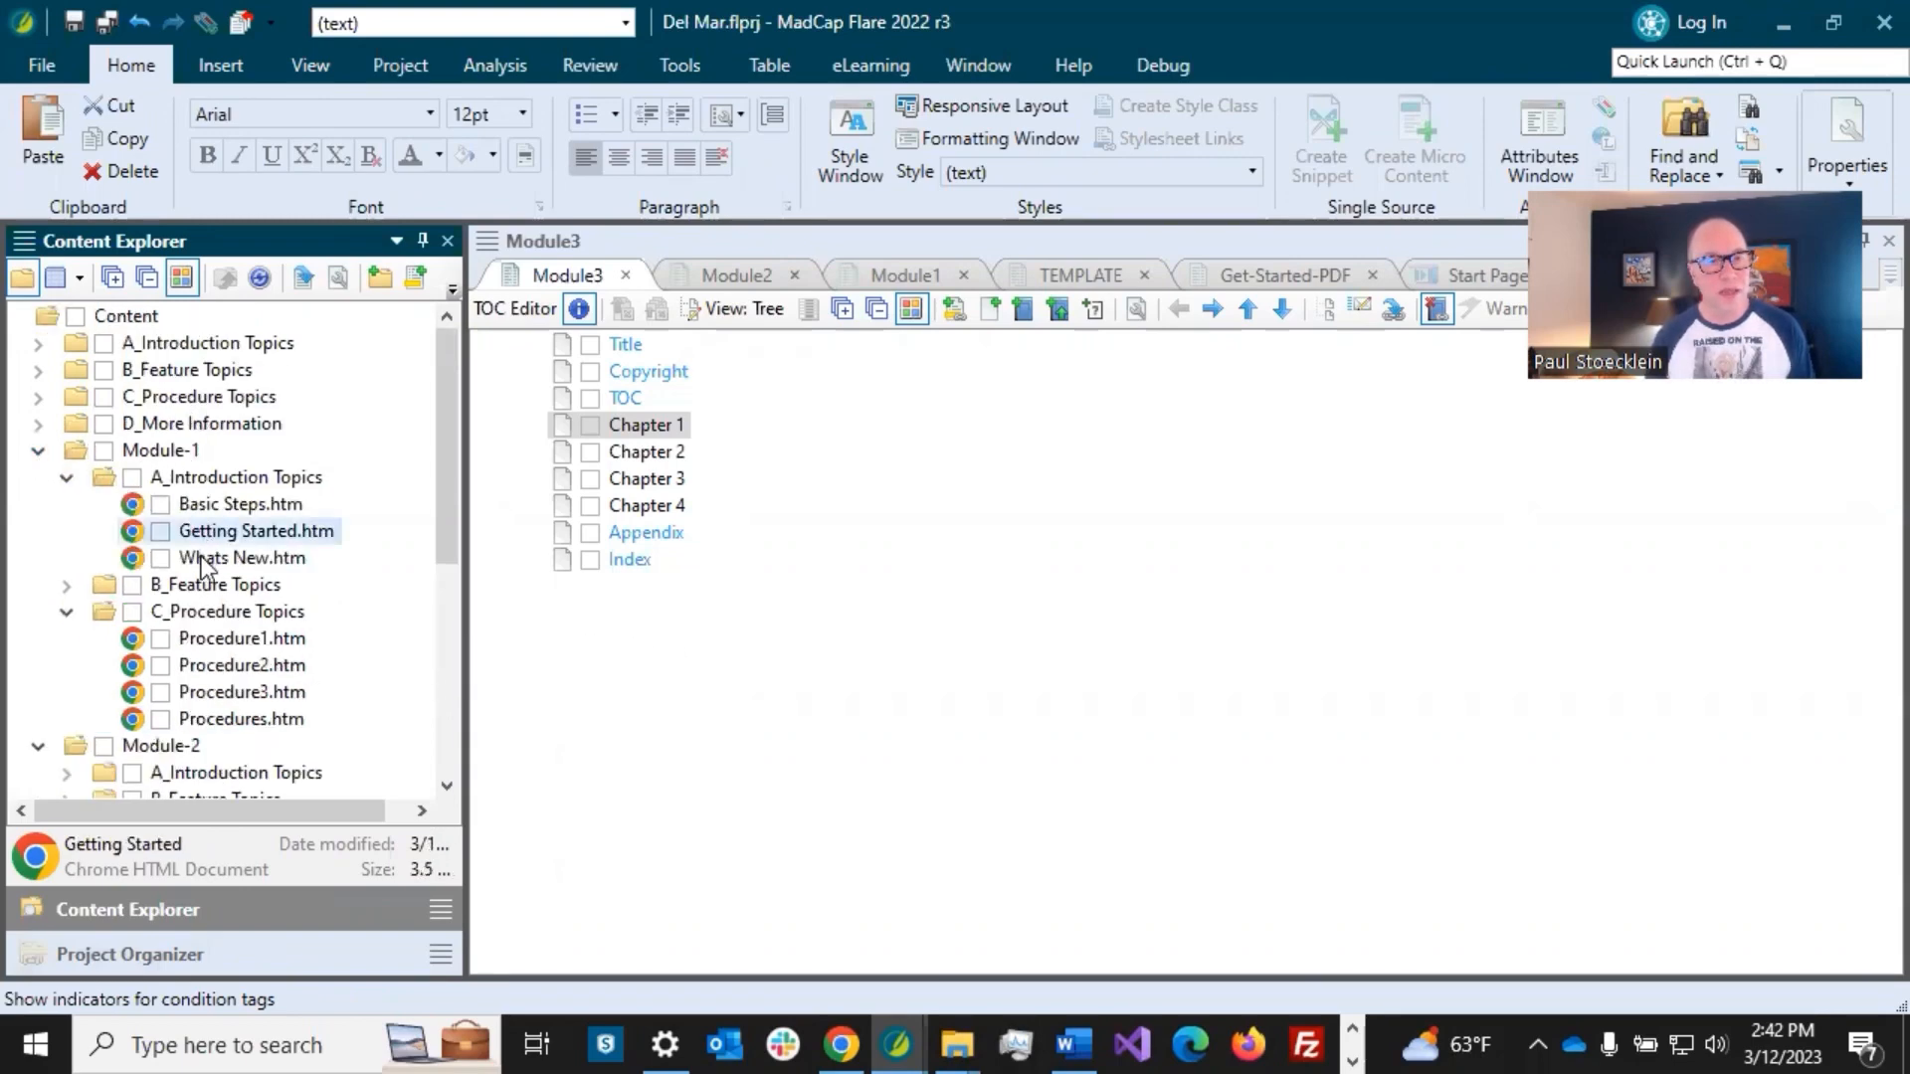
left_click(225, 714)
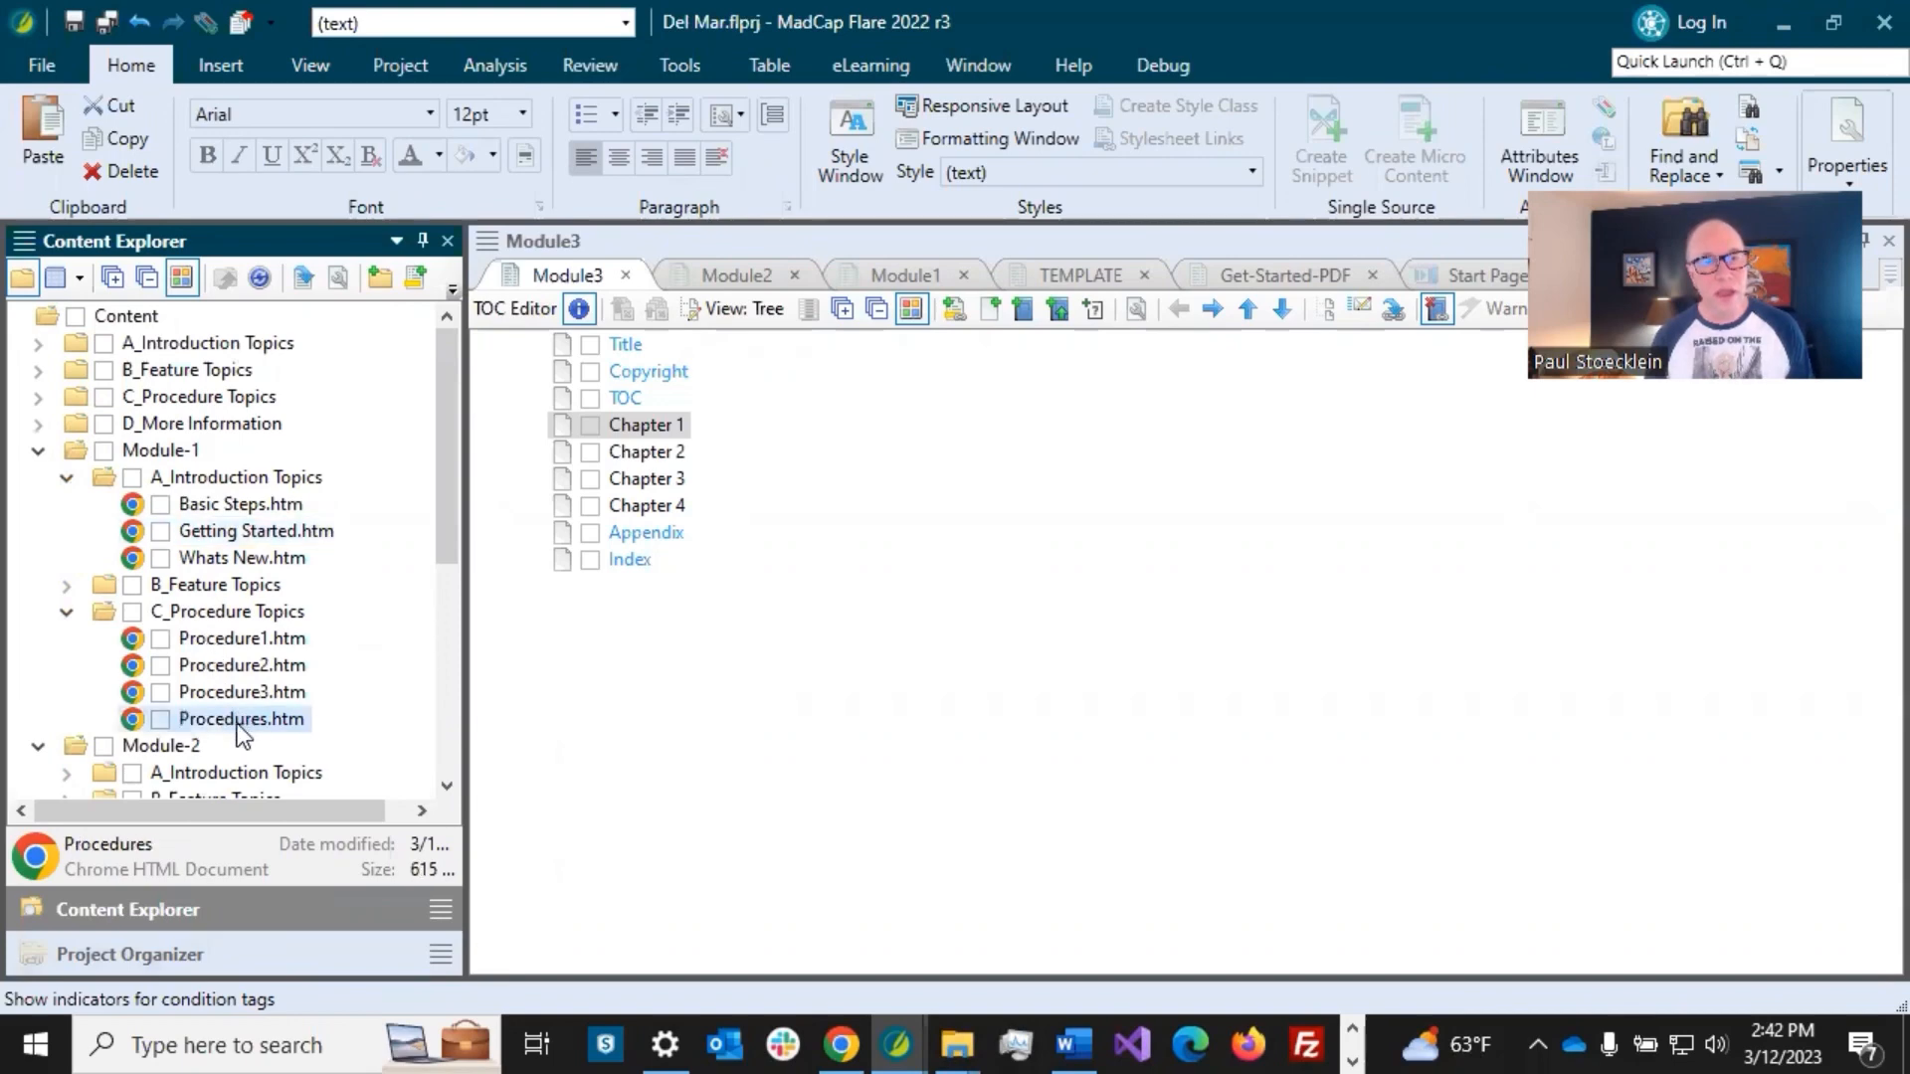
- Check the printed output properties of Chapter 1 in the Module3 TOC, leaving them without changes
left_click(629, 426)
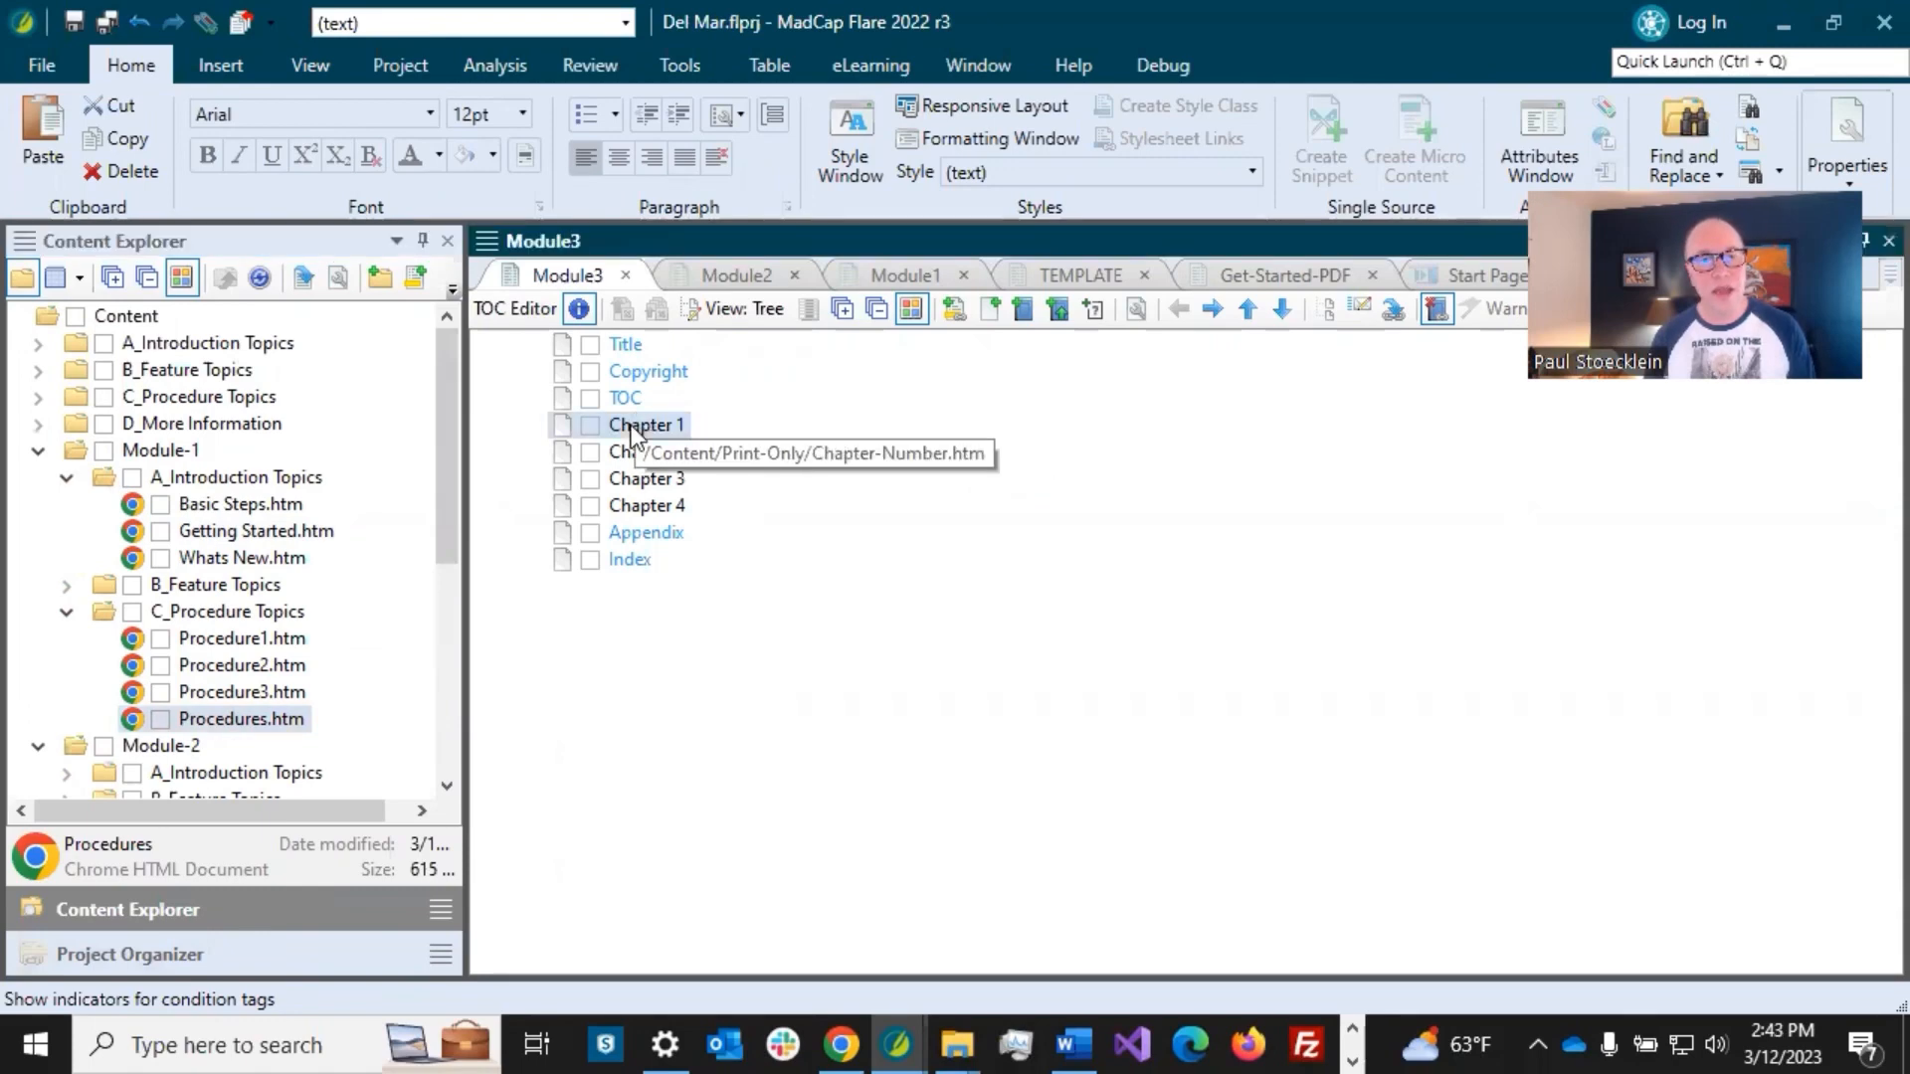
double_click(630, 425)
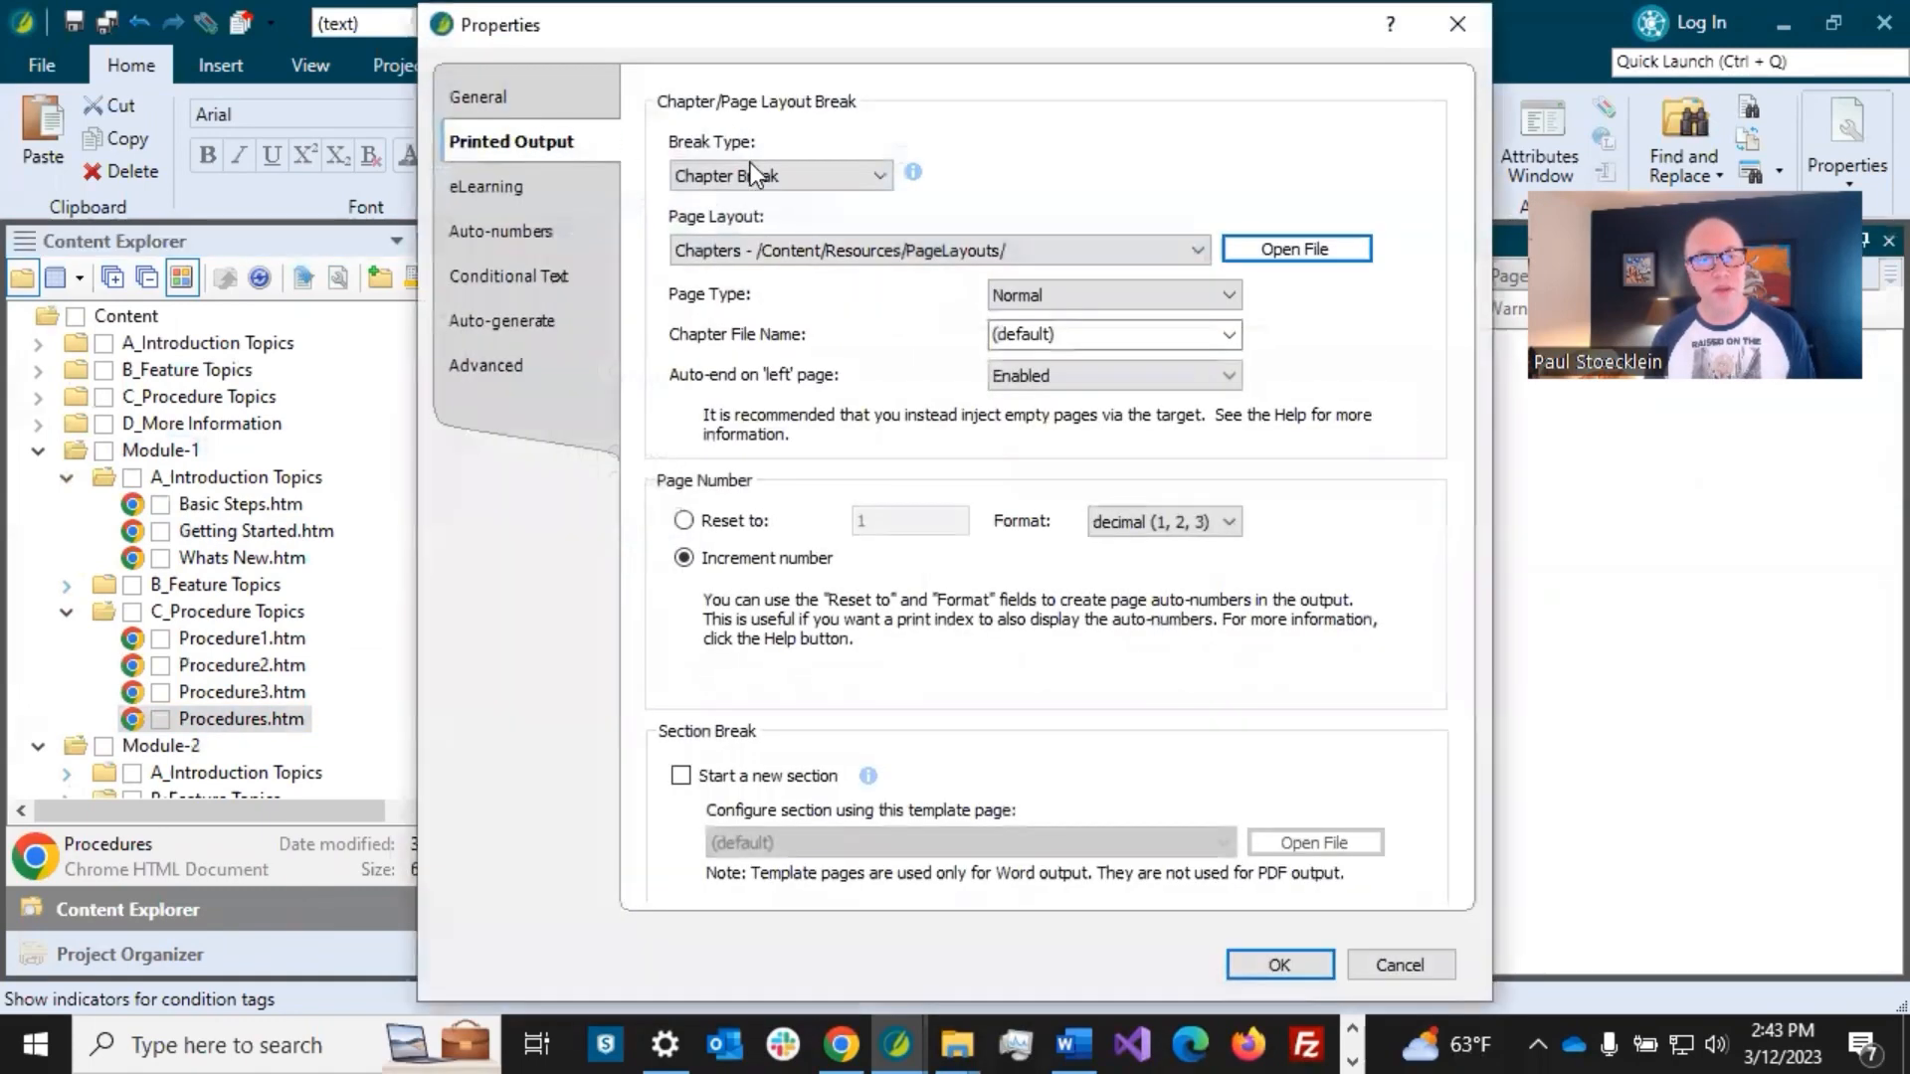
left_click(1390, 963)
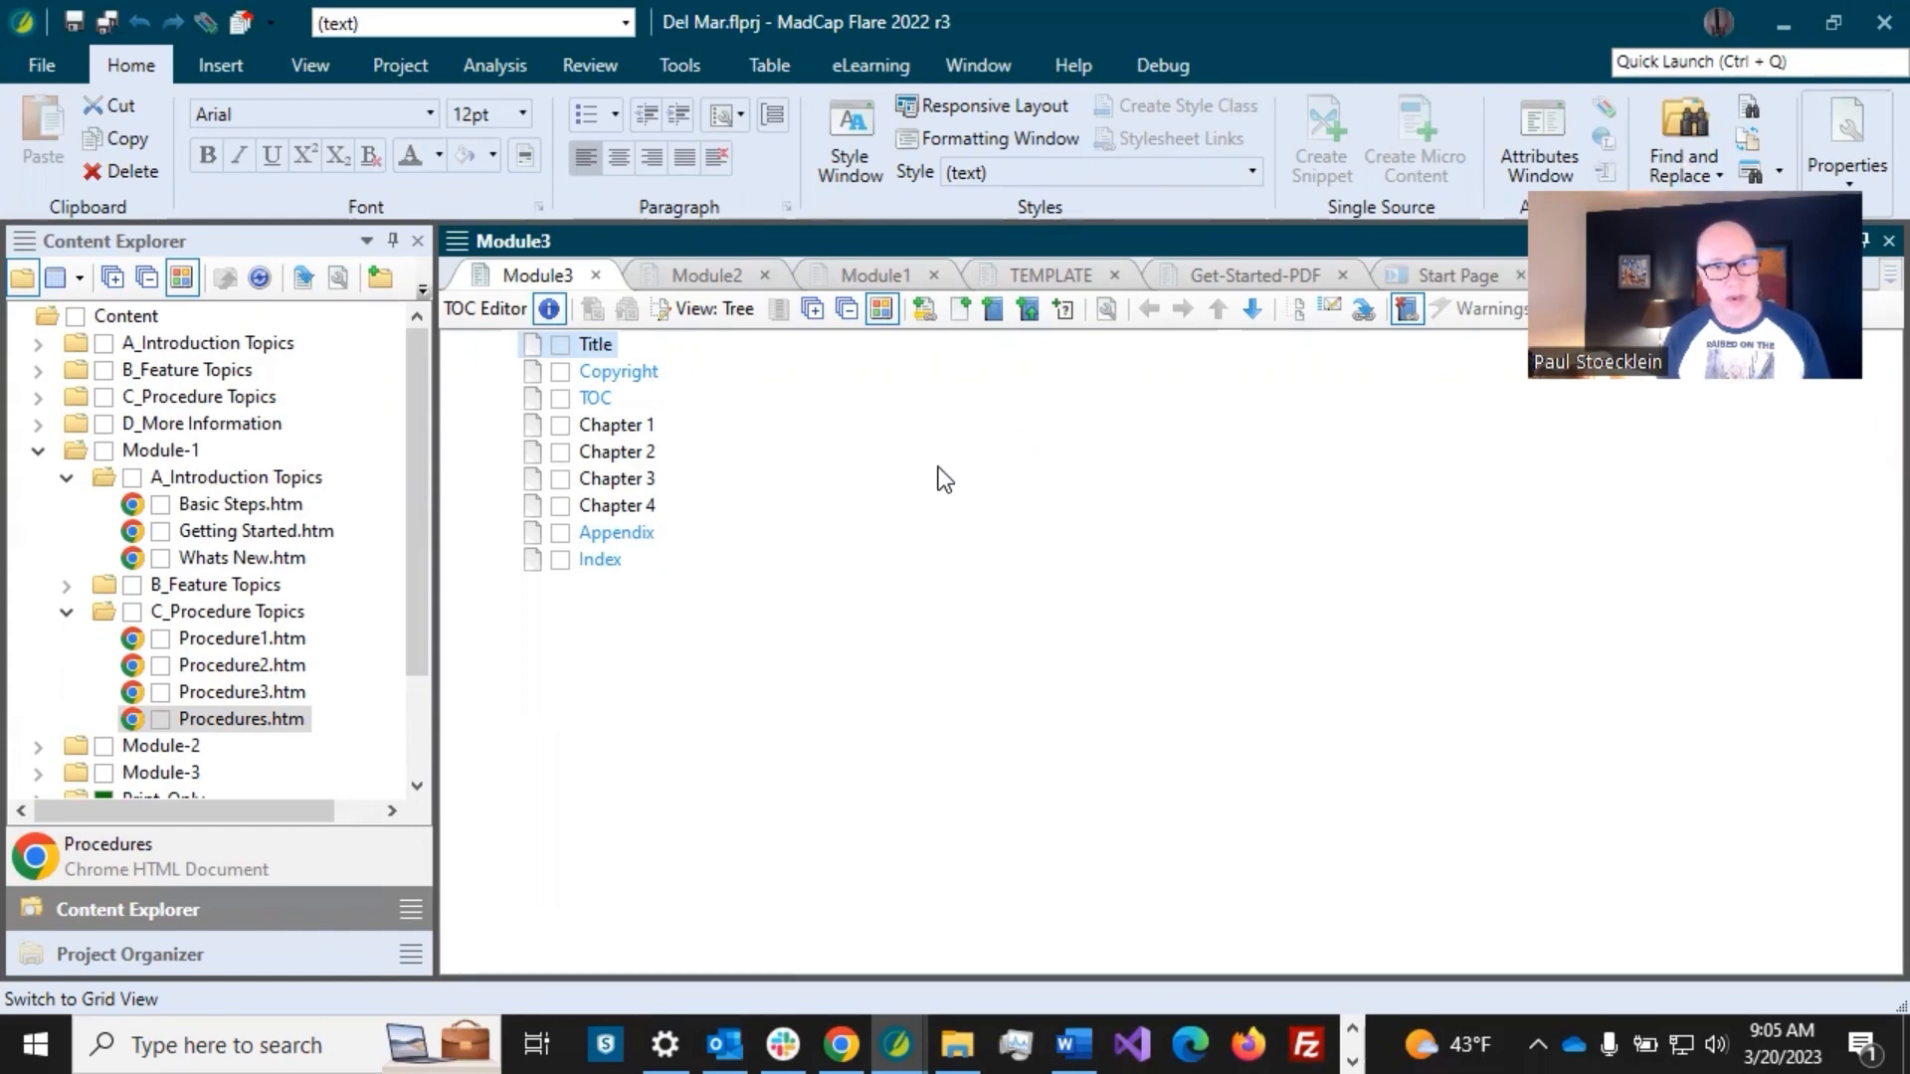
- Delete the Appendix entry from the Module3 TOC and switch to the Module2 TOC
left_click(636, 533)
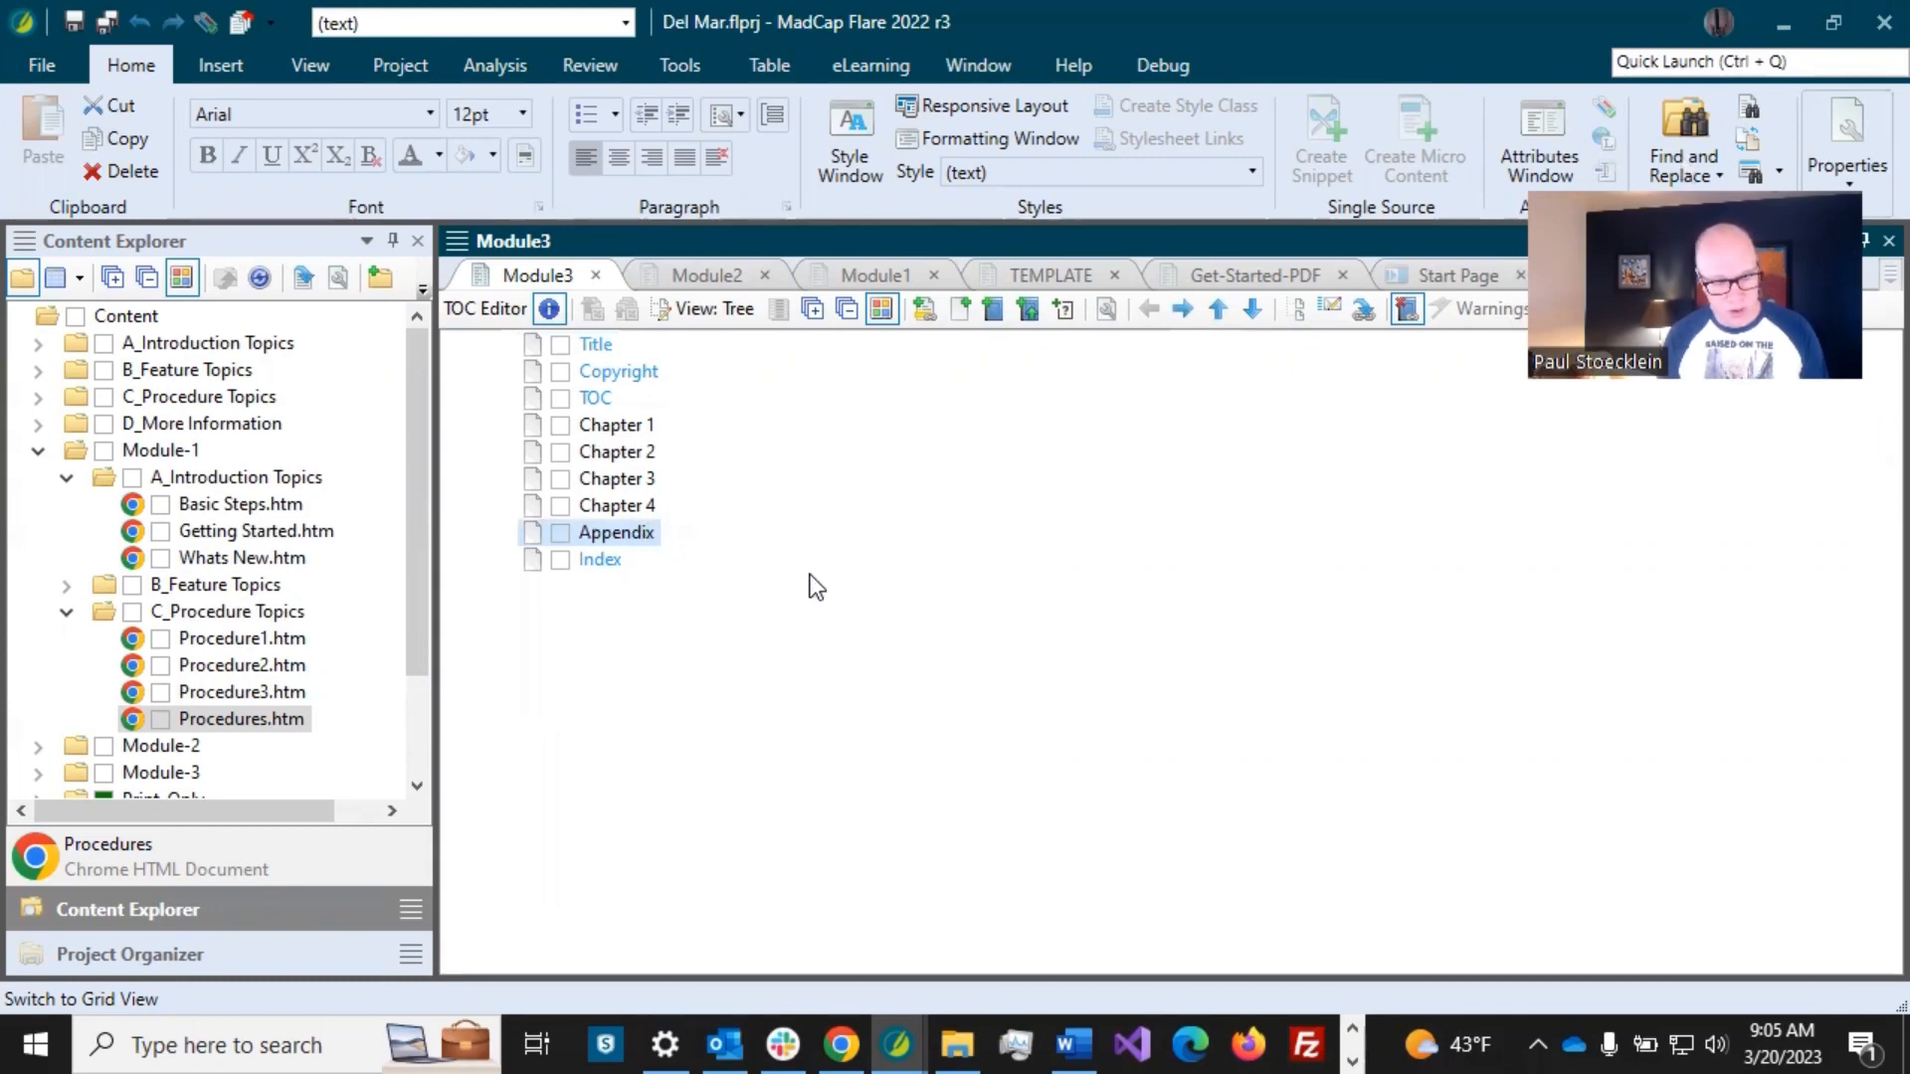
key("Delete")
left_click(736, 277)
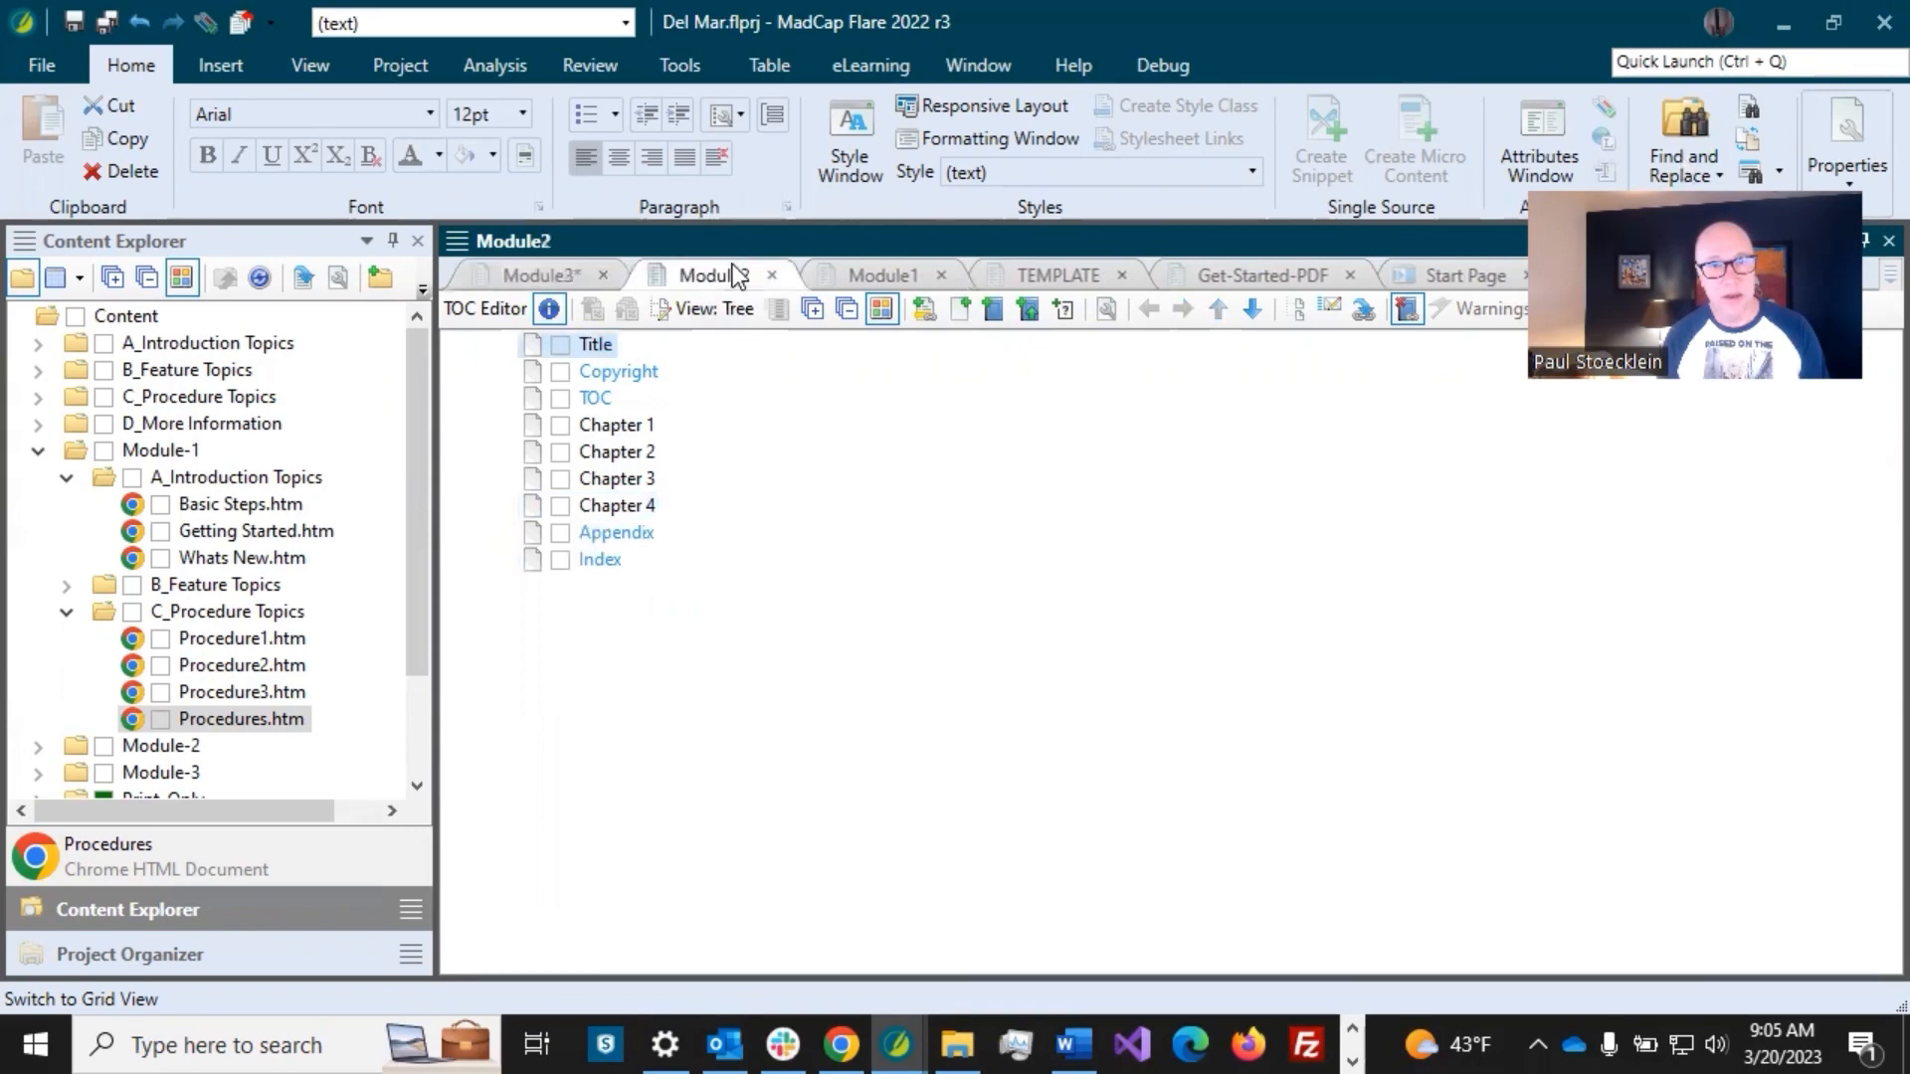
- Delete the Appendix entry from the Module2 and Module1 TOCs and save all open files
left_click(637, 532)
key("Delete")
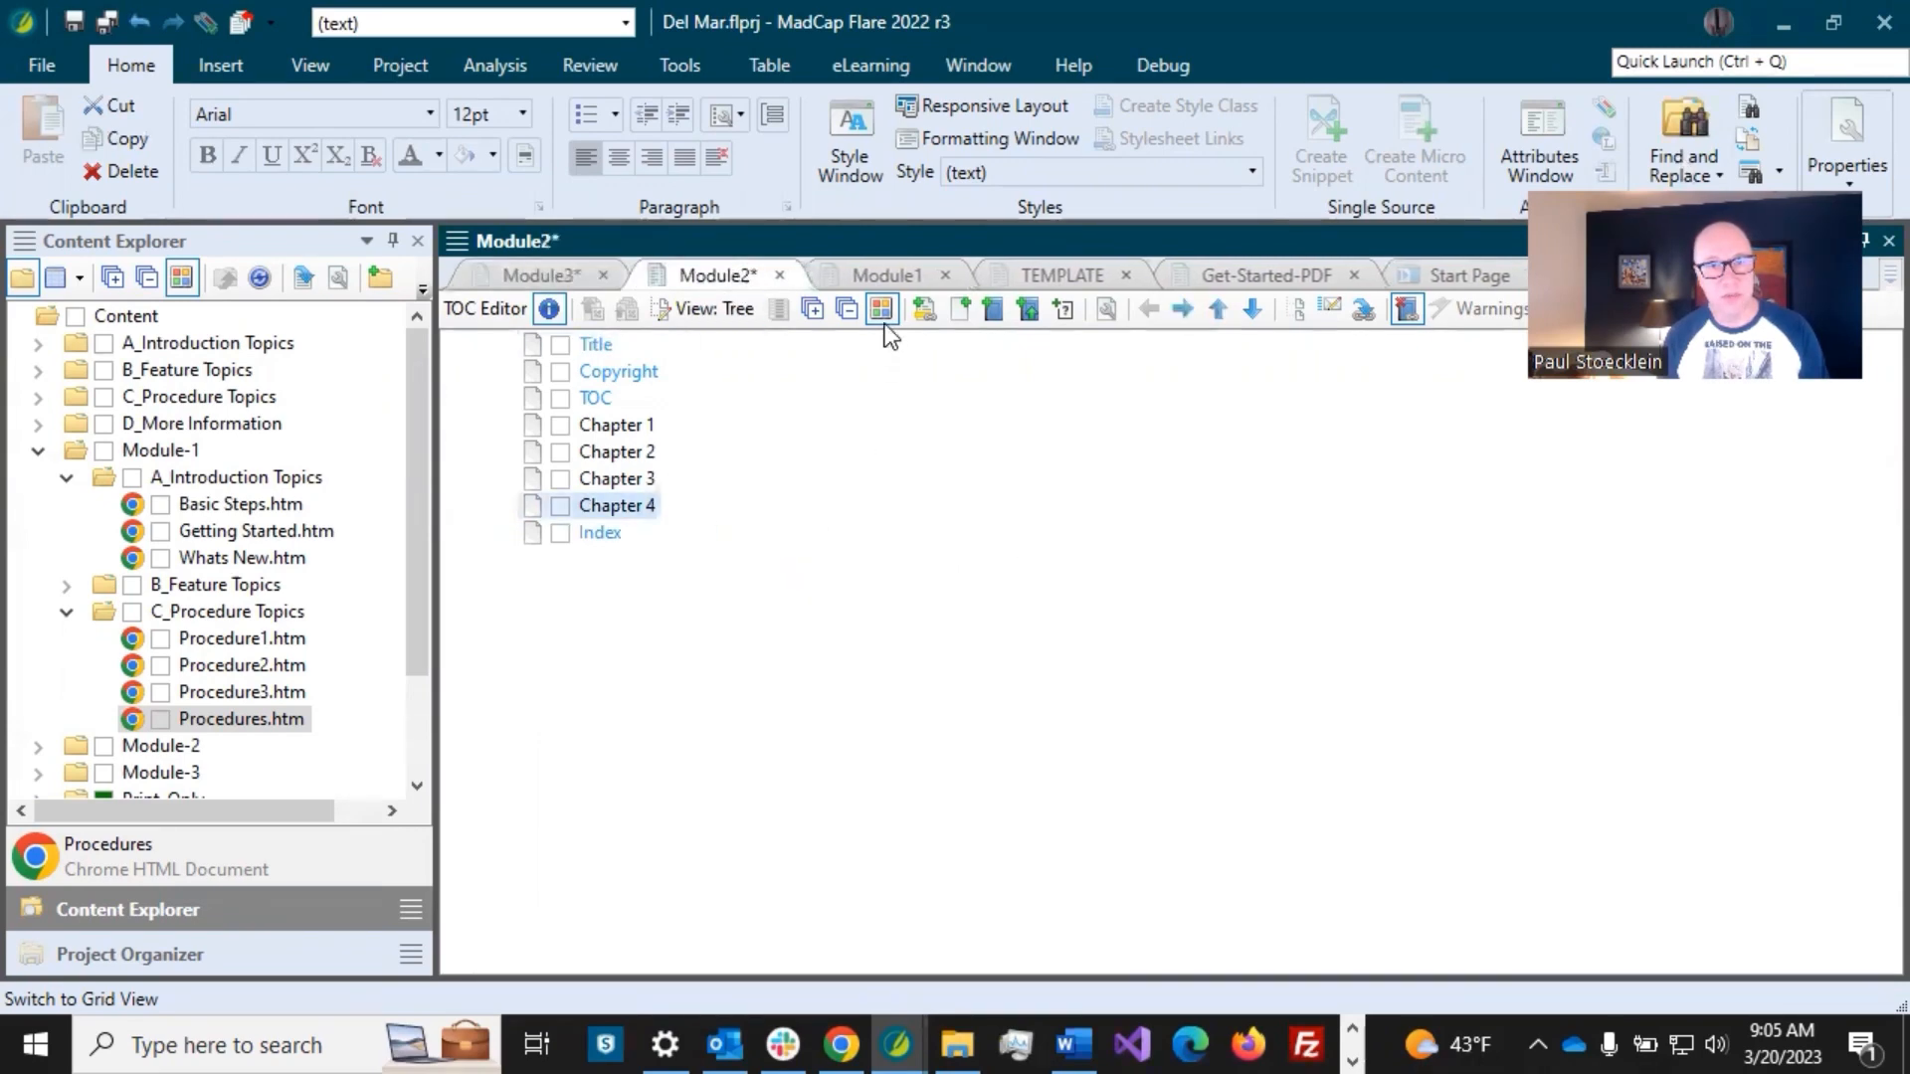
left_click(896, 274)
left_click(606, 803)
key("Delete")
left_click(108, 22)
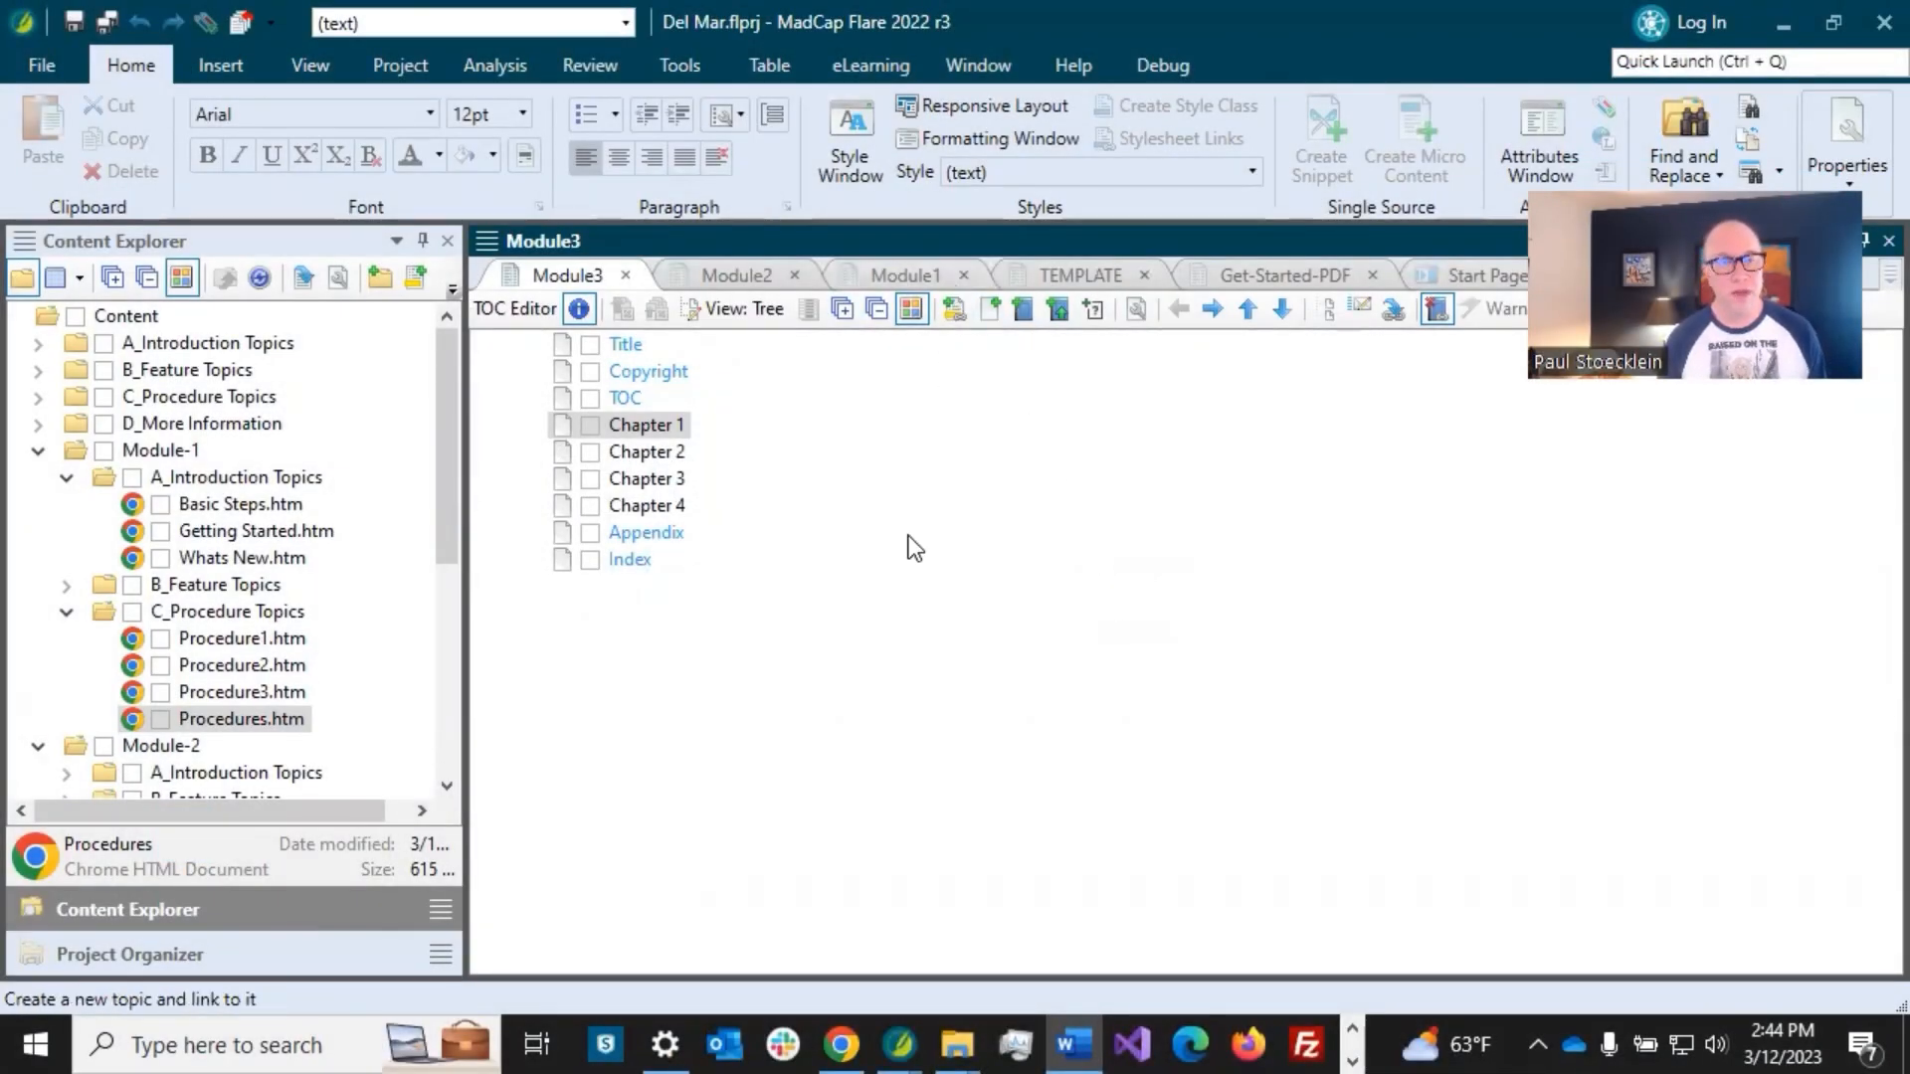
- Review the condition tags in the project's General condition tag set and close it without changes
left_click(905, 269)
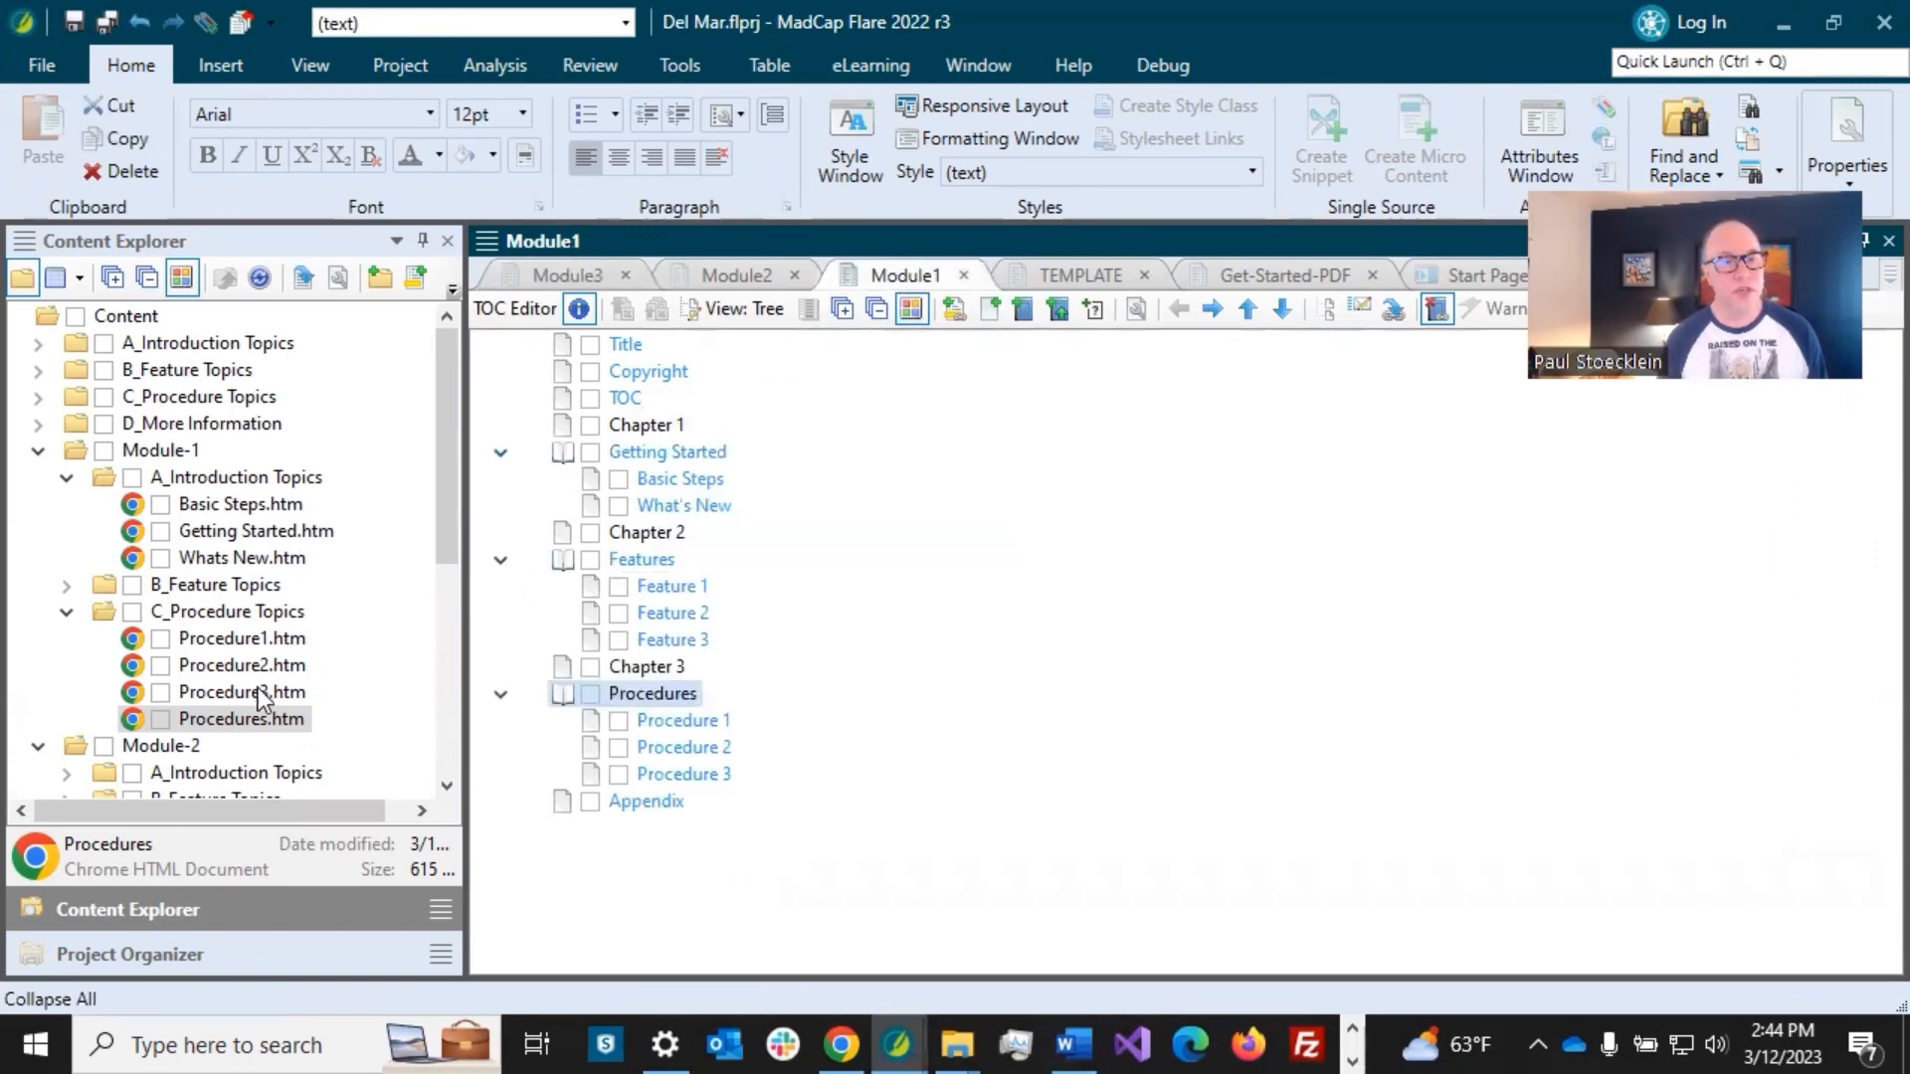
left_click(187, 957)
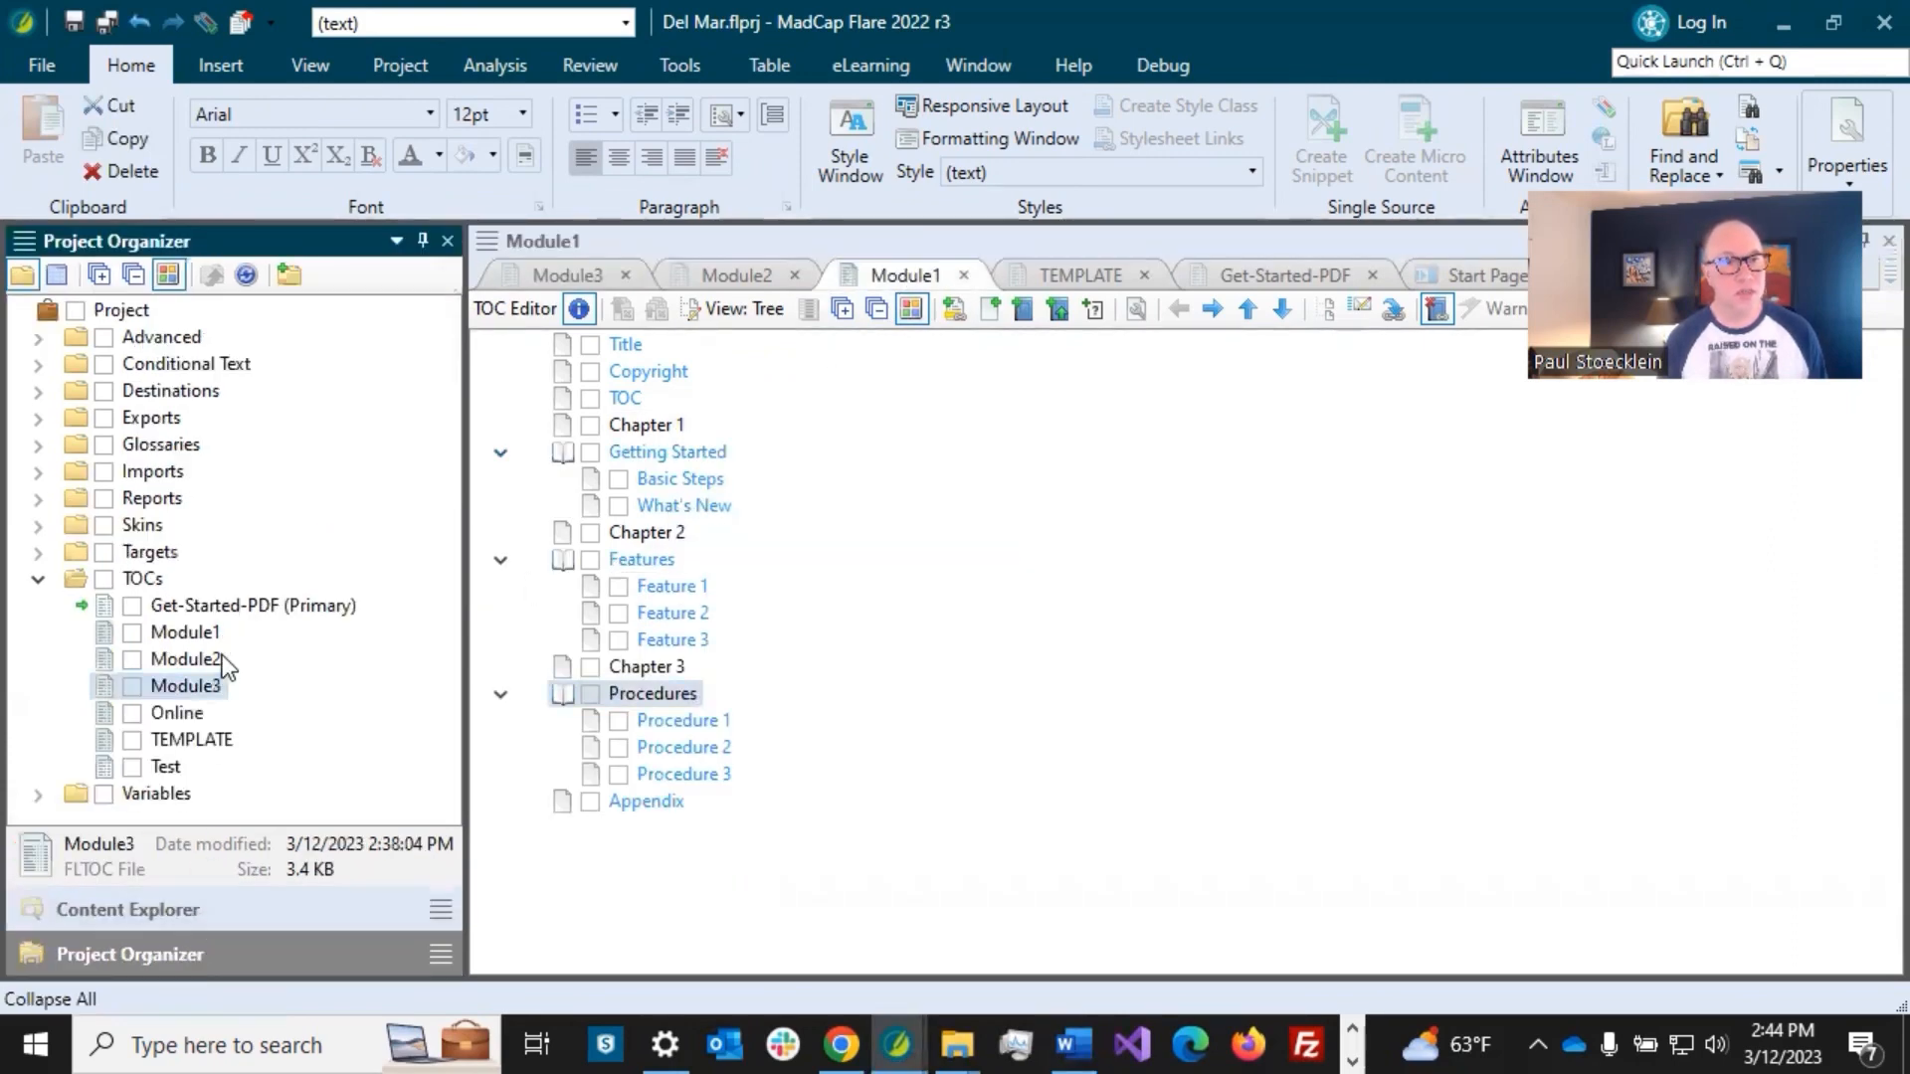
left_click(38, 364)
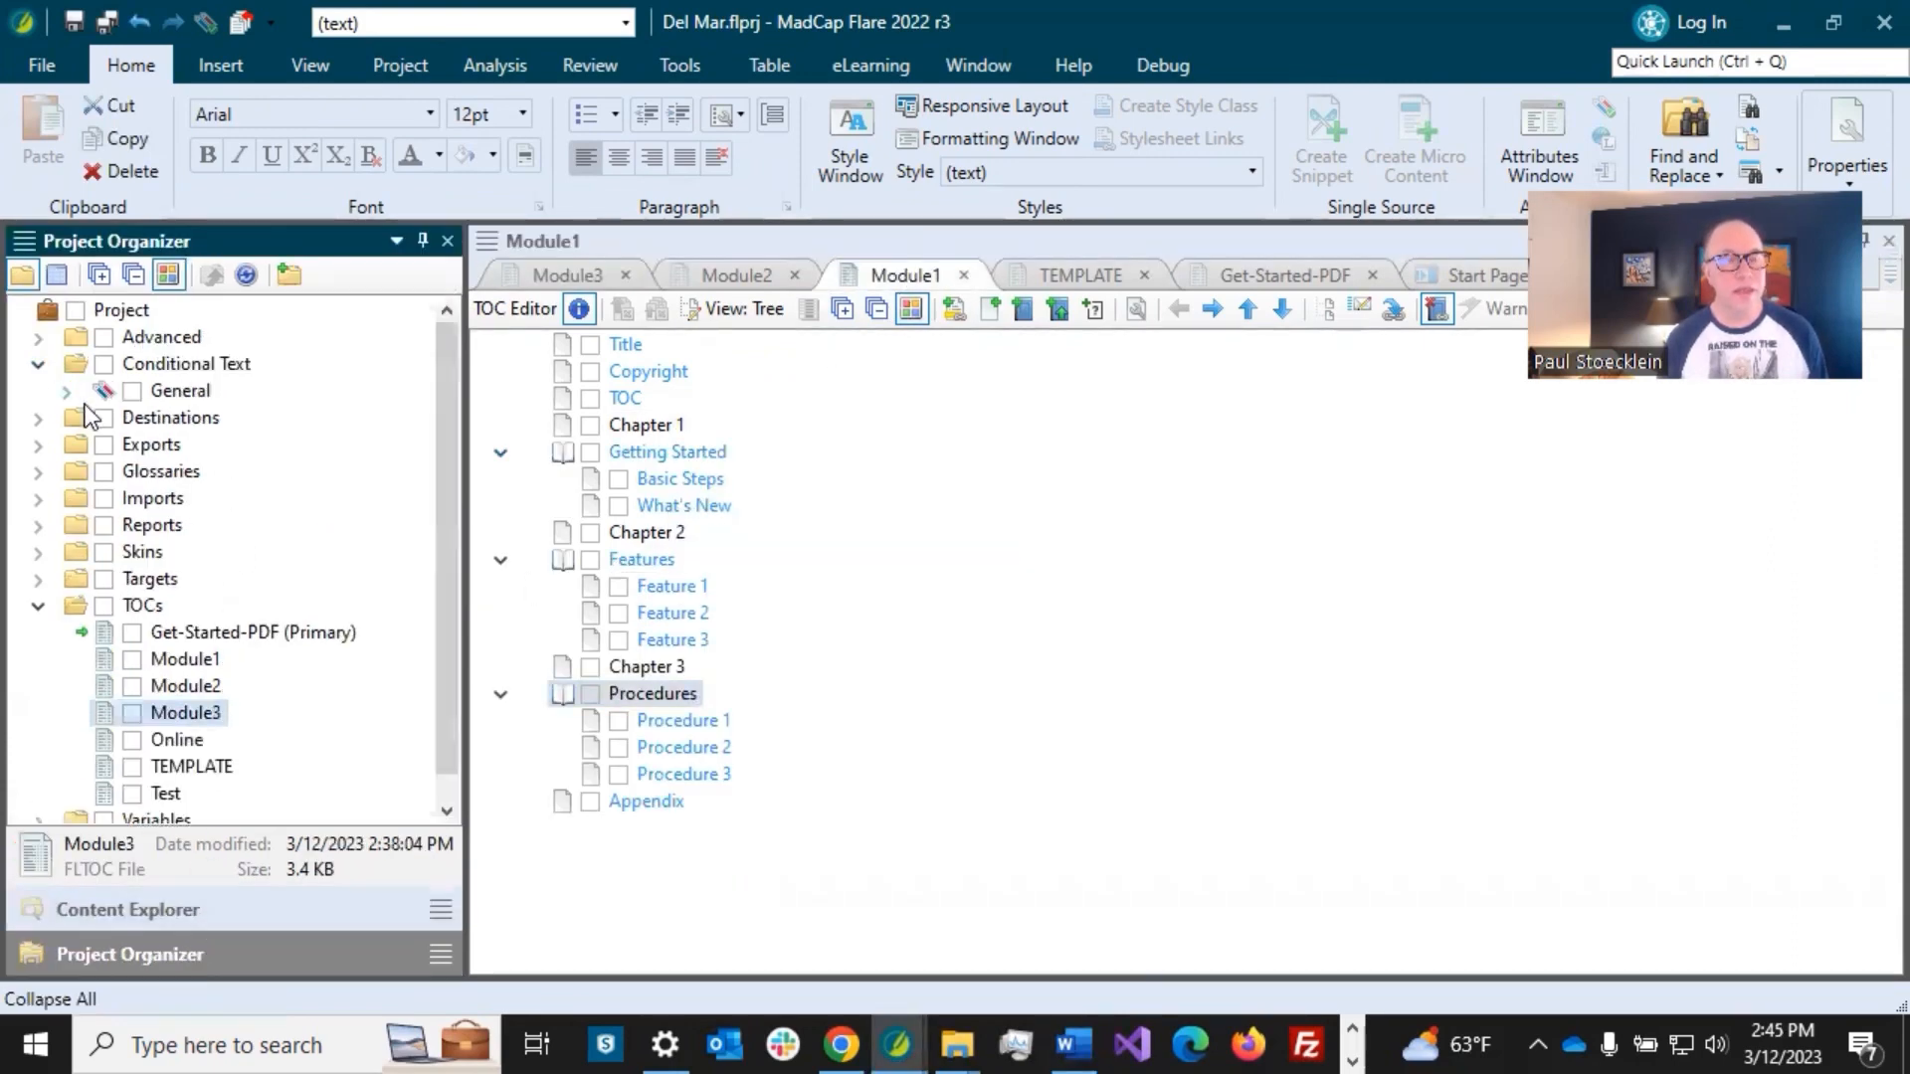
left_click(175, 366)
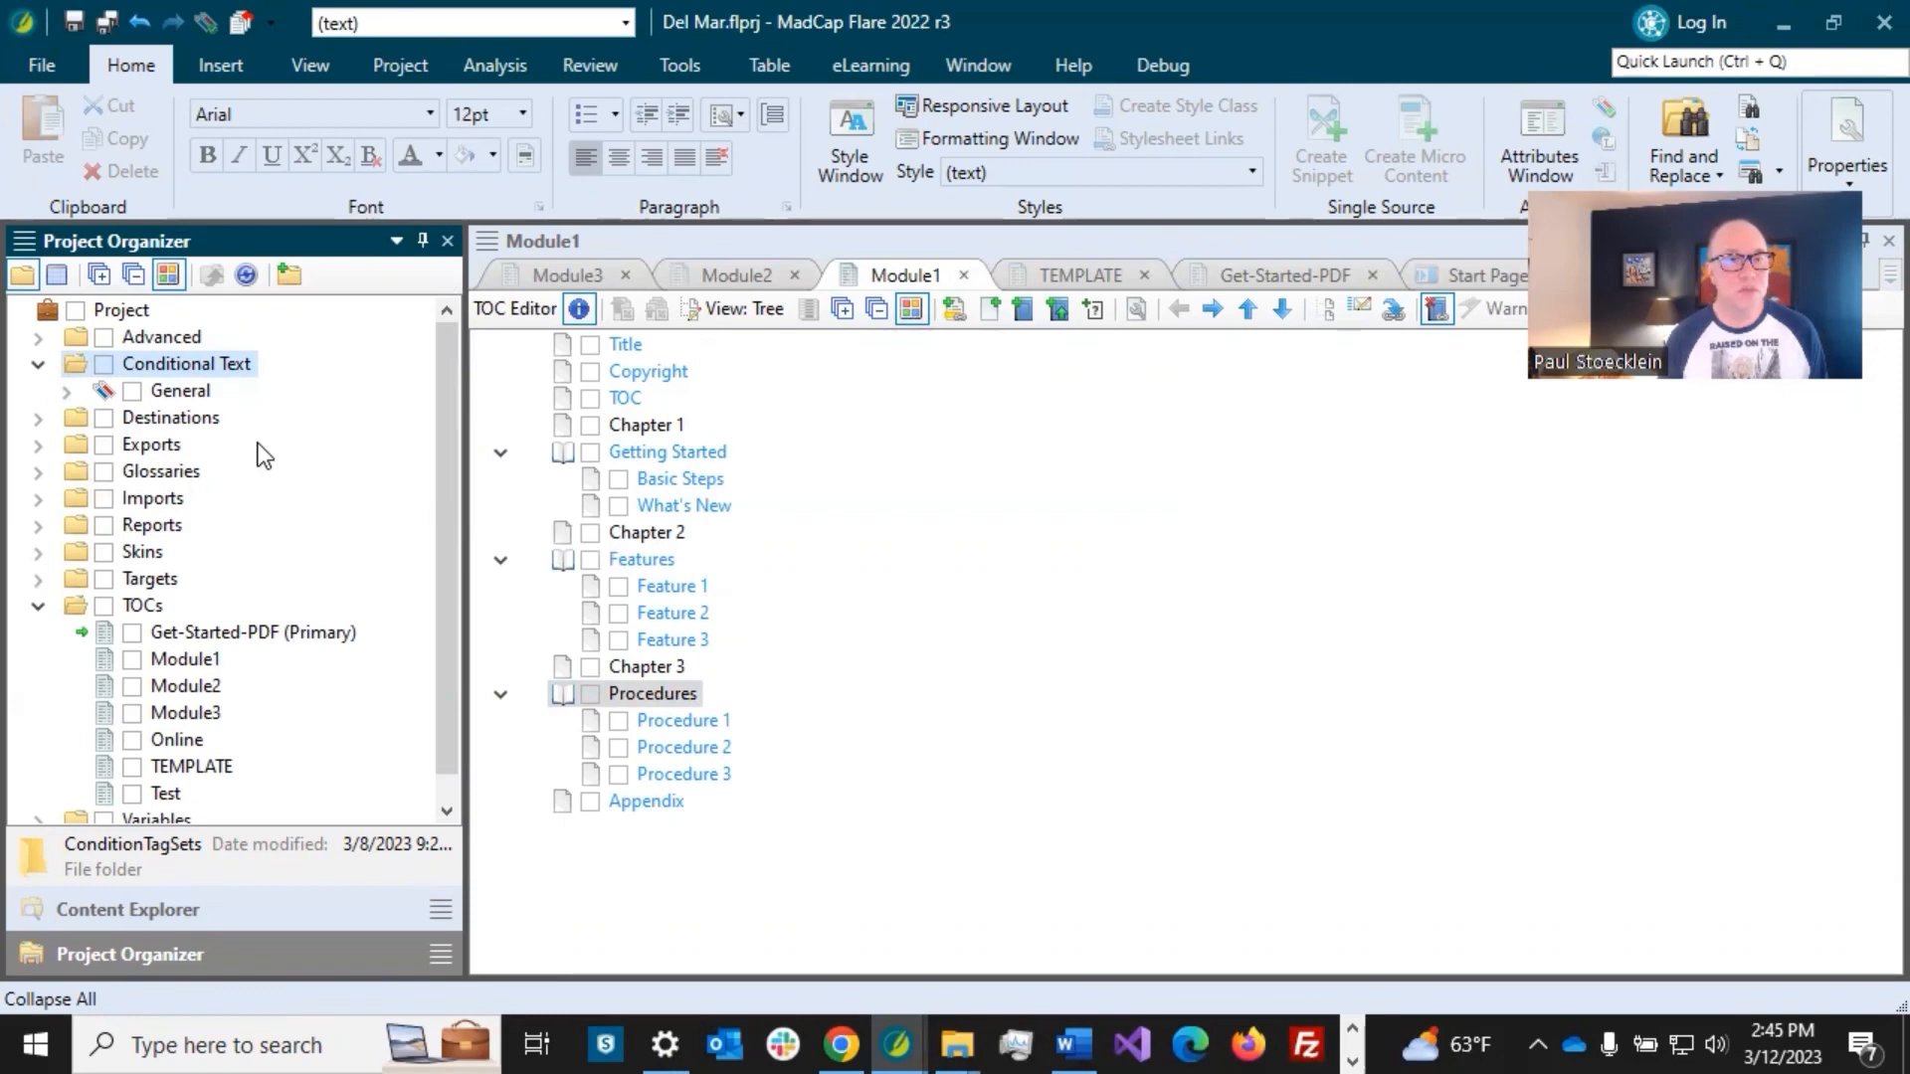
left_click(157, 390)
double_click(127, 394)
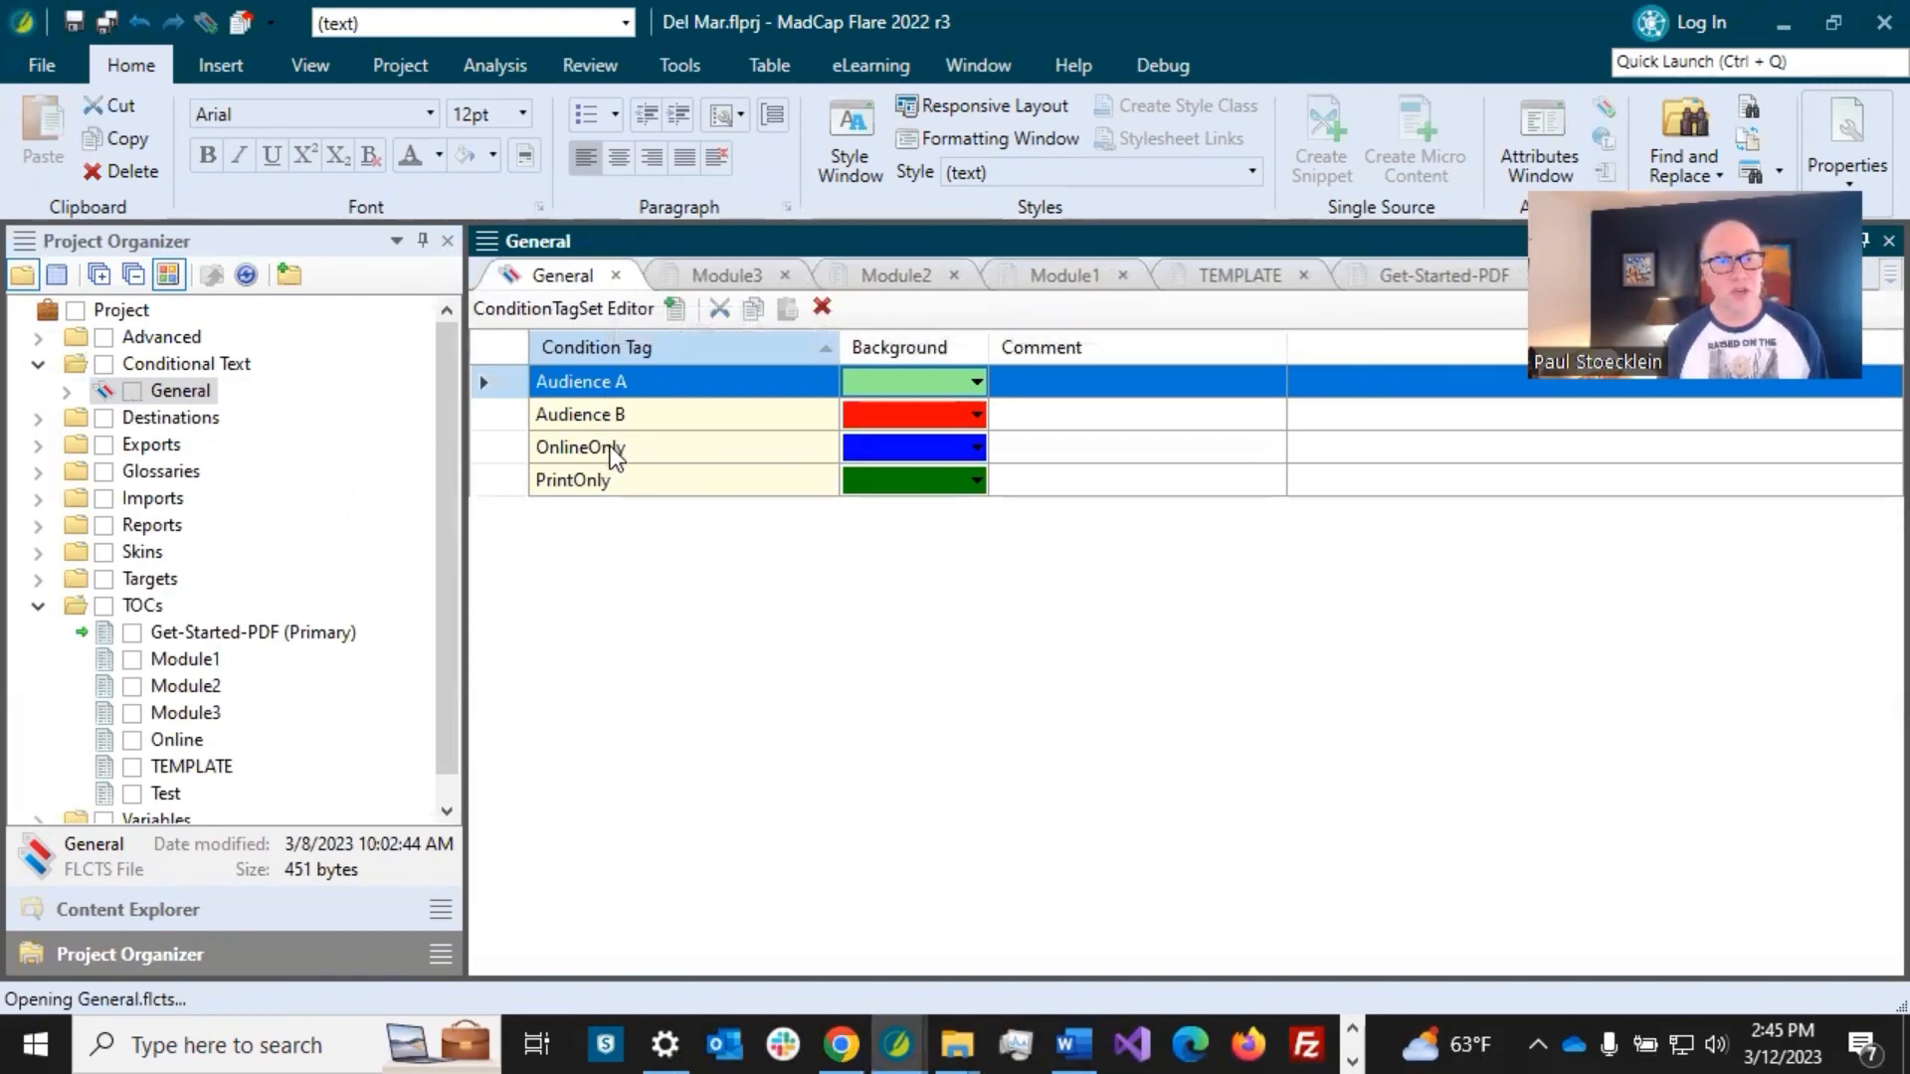
left_click(615, 276)
- Add a condition tag set named PDFs to the Conditional Text folder, based on the MyConditionTags factory template
left_click(213, 366)
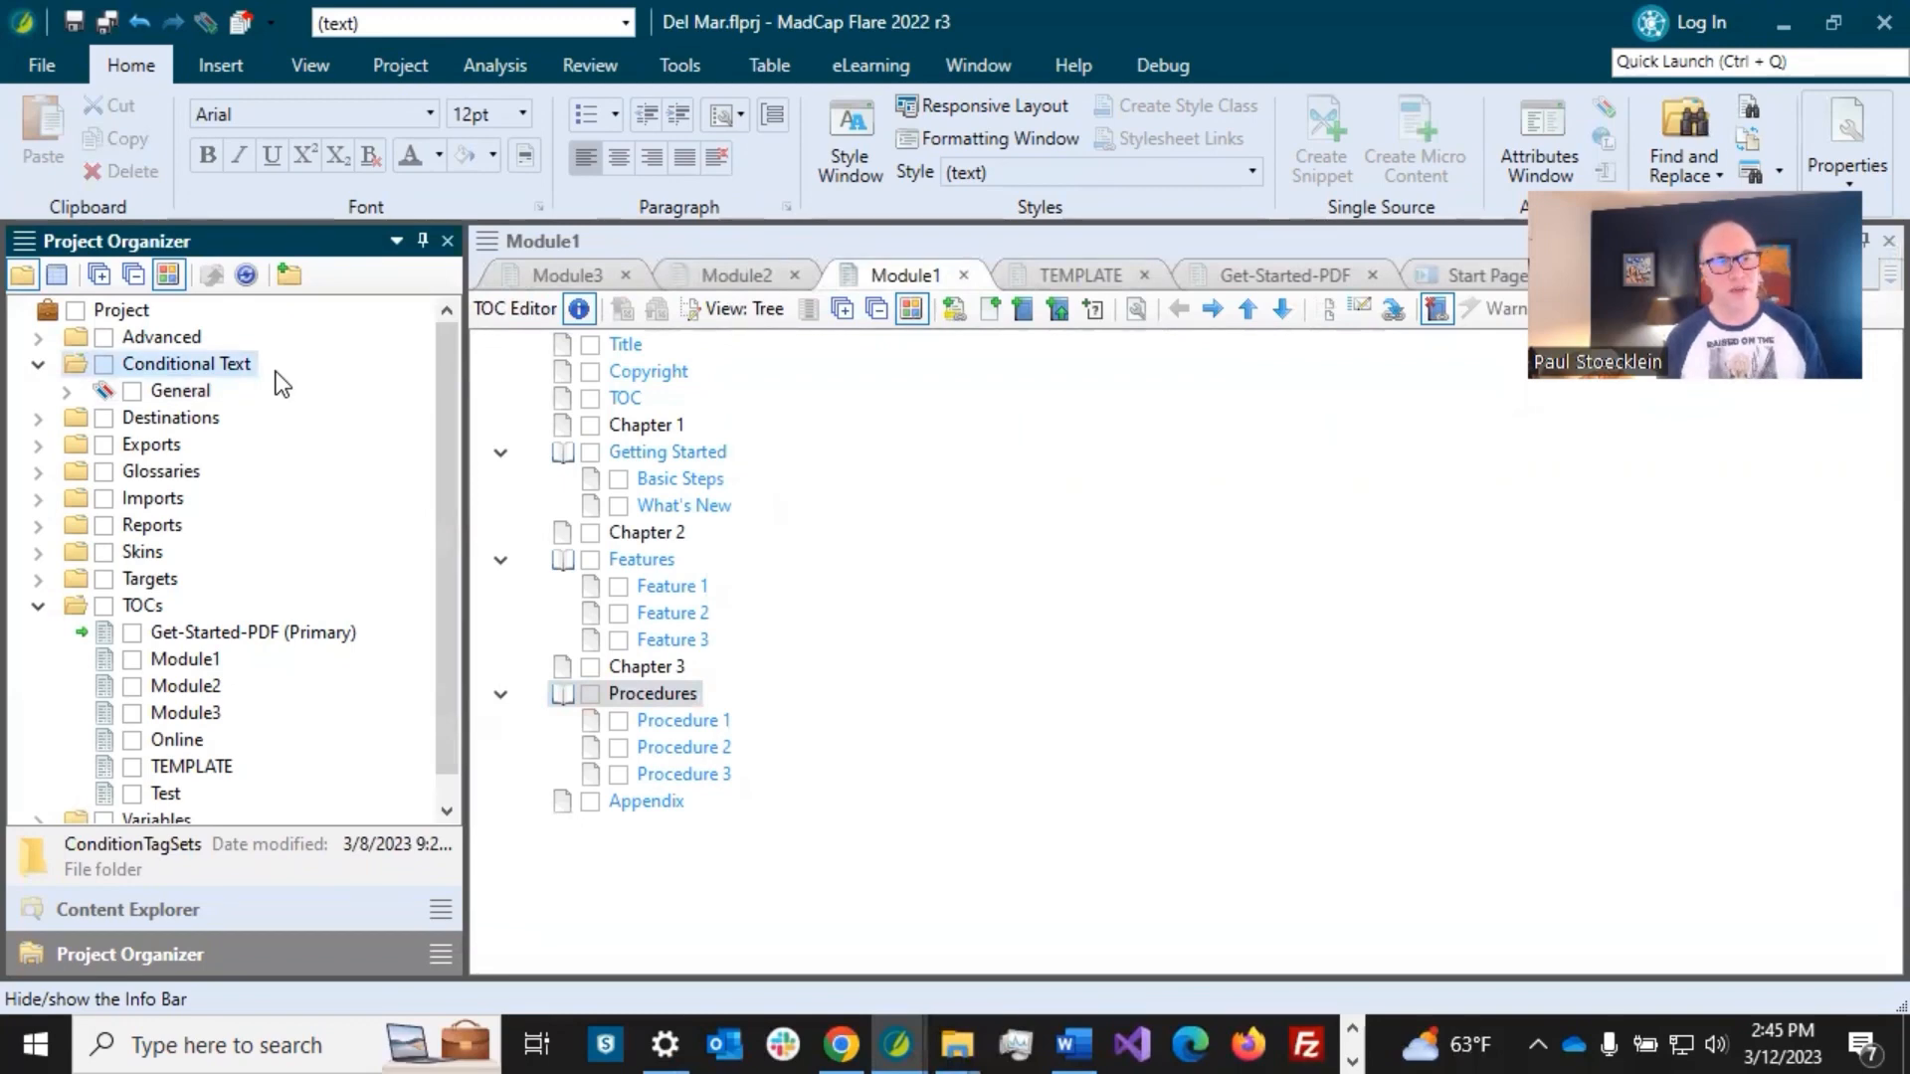
right_click(232, 368)
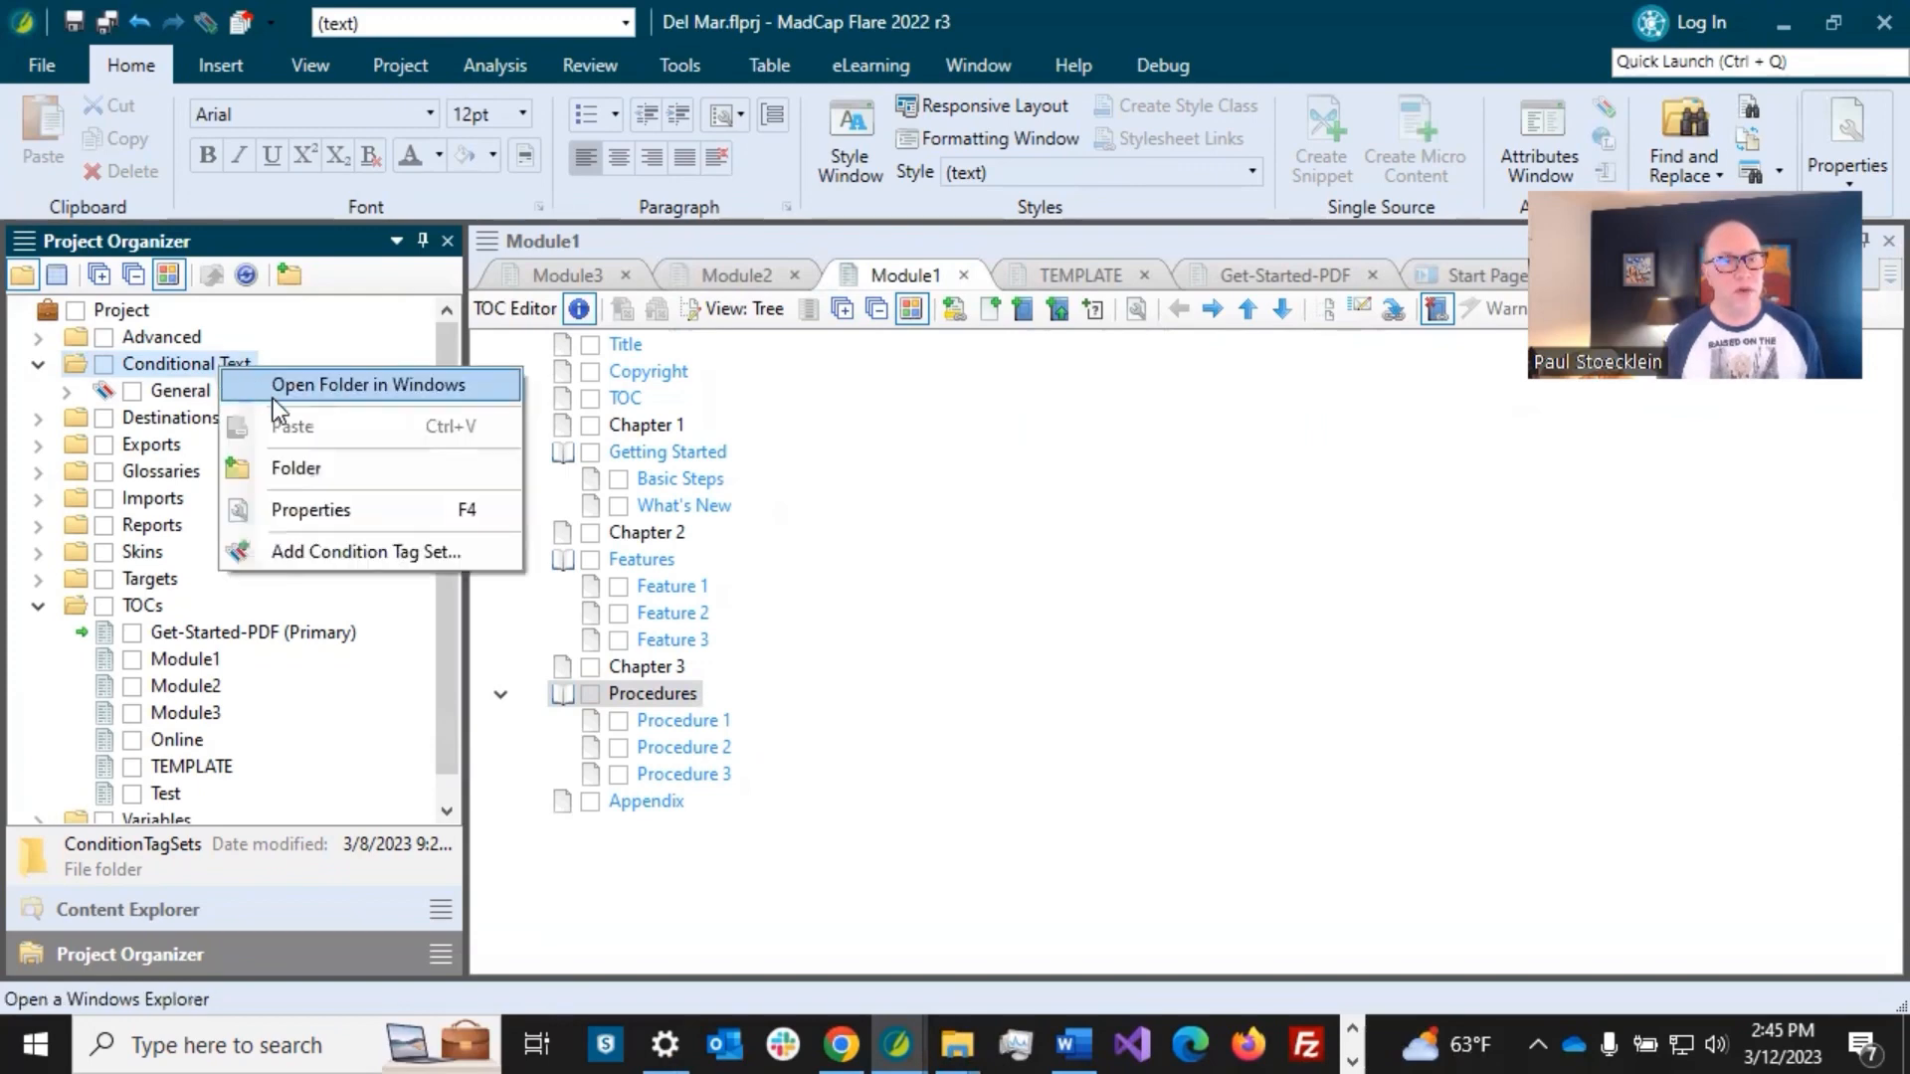
left_click(321, 540)
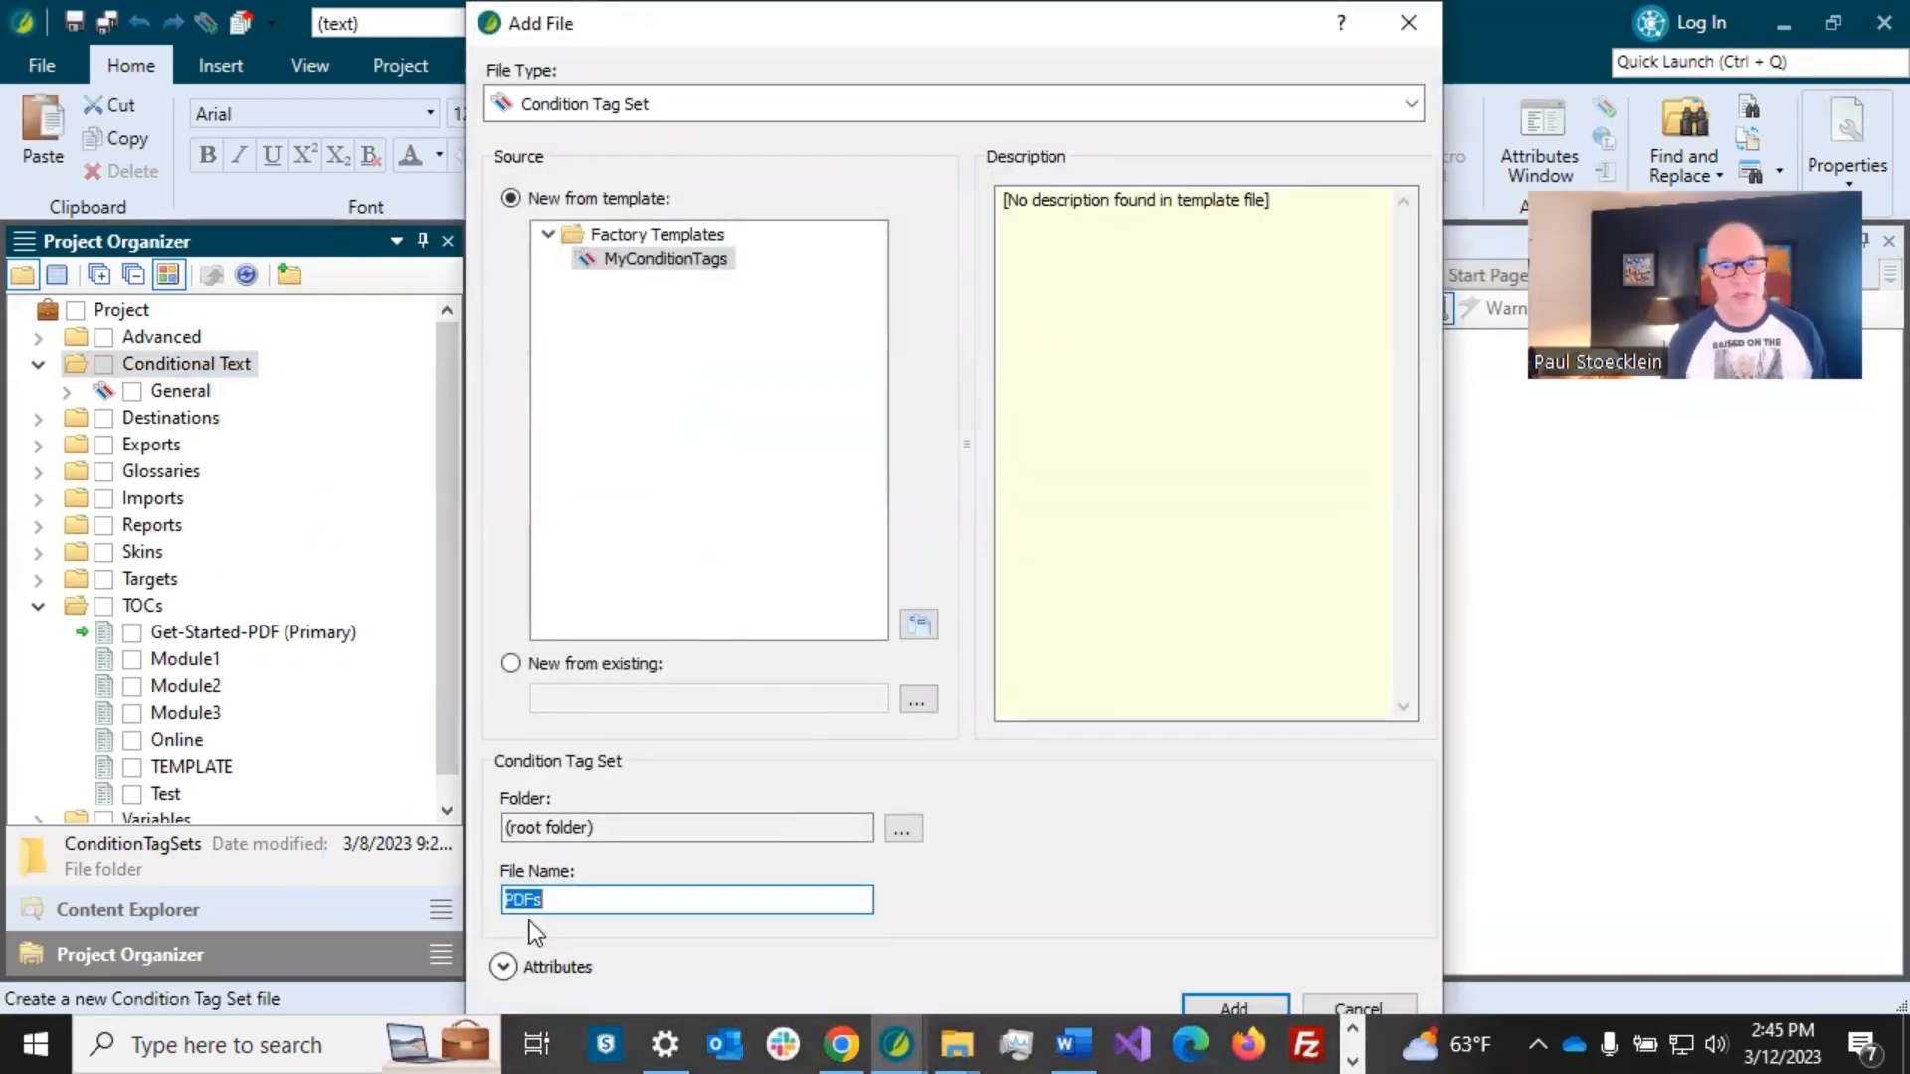
left_click(549, 901)
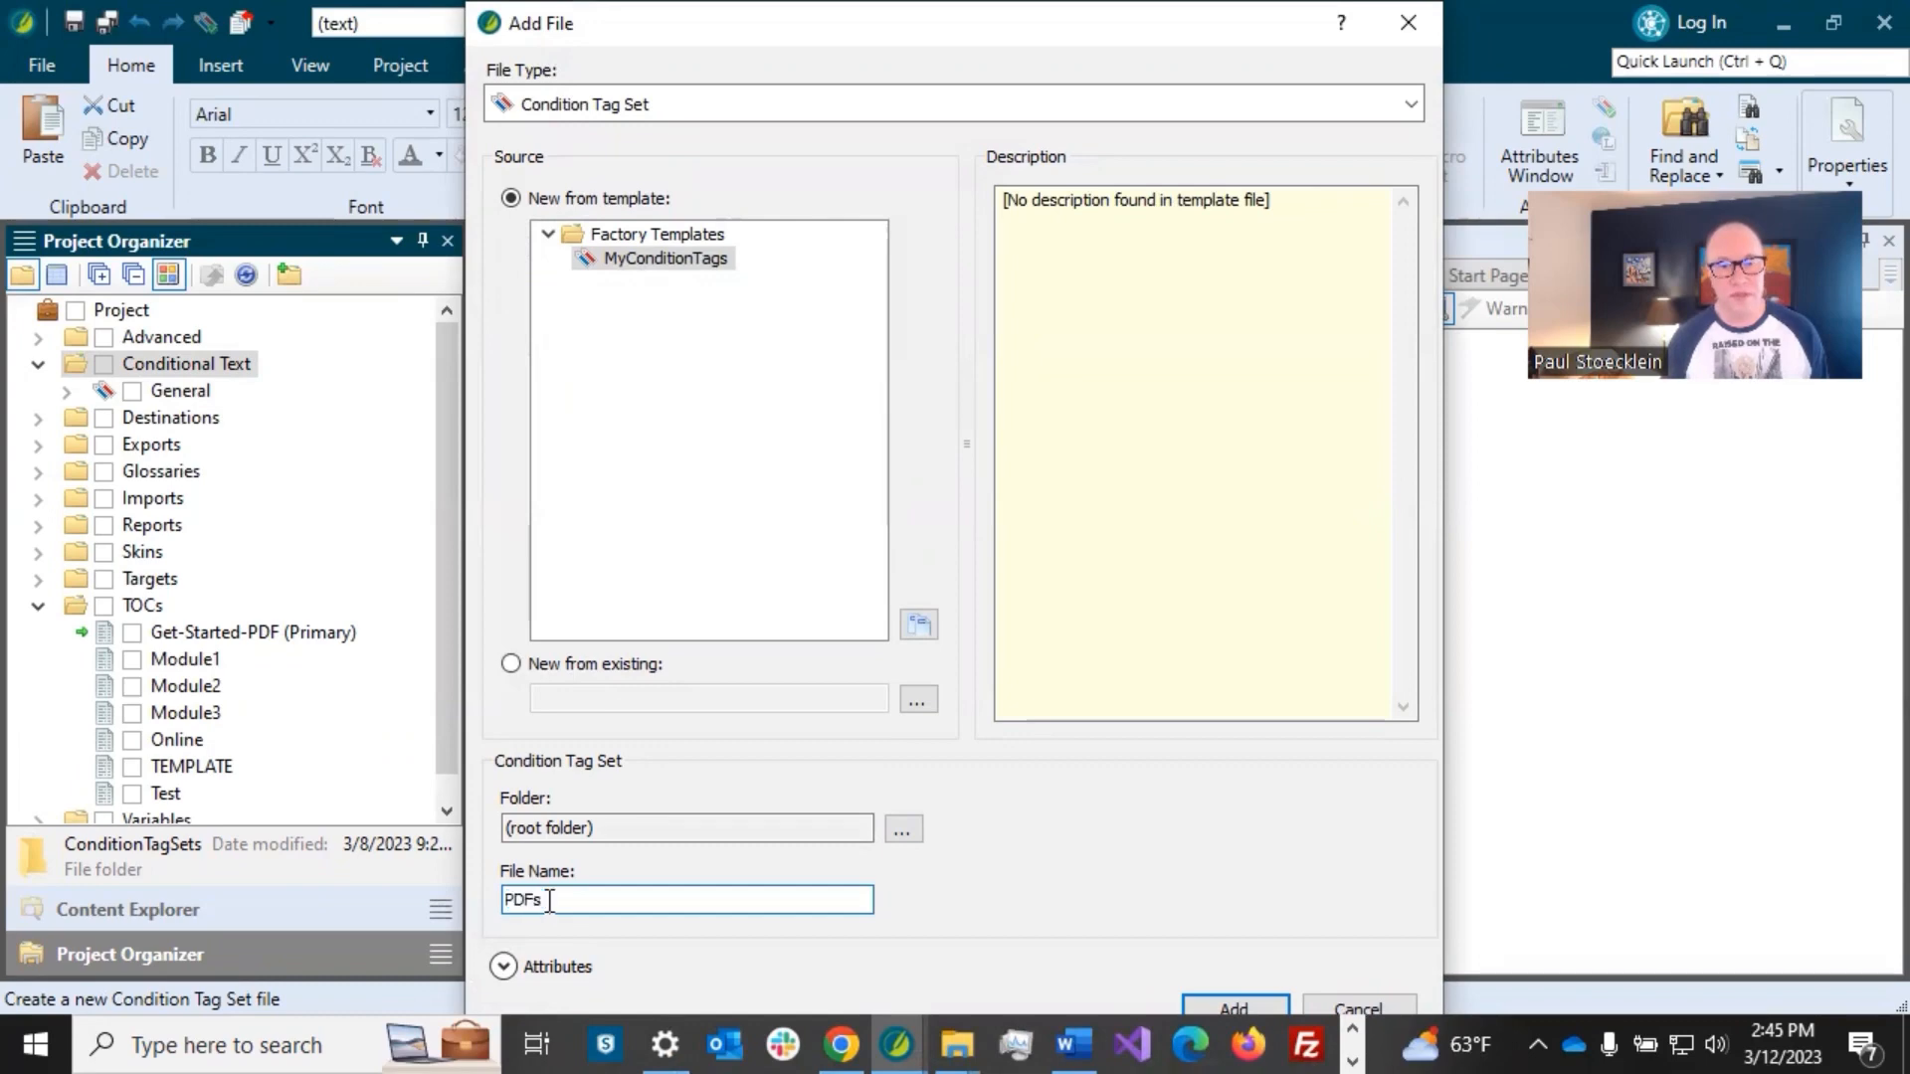
left_click(1208, 1005)
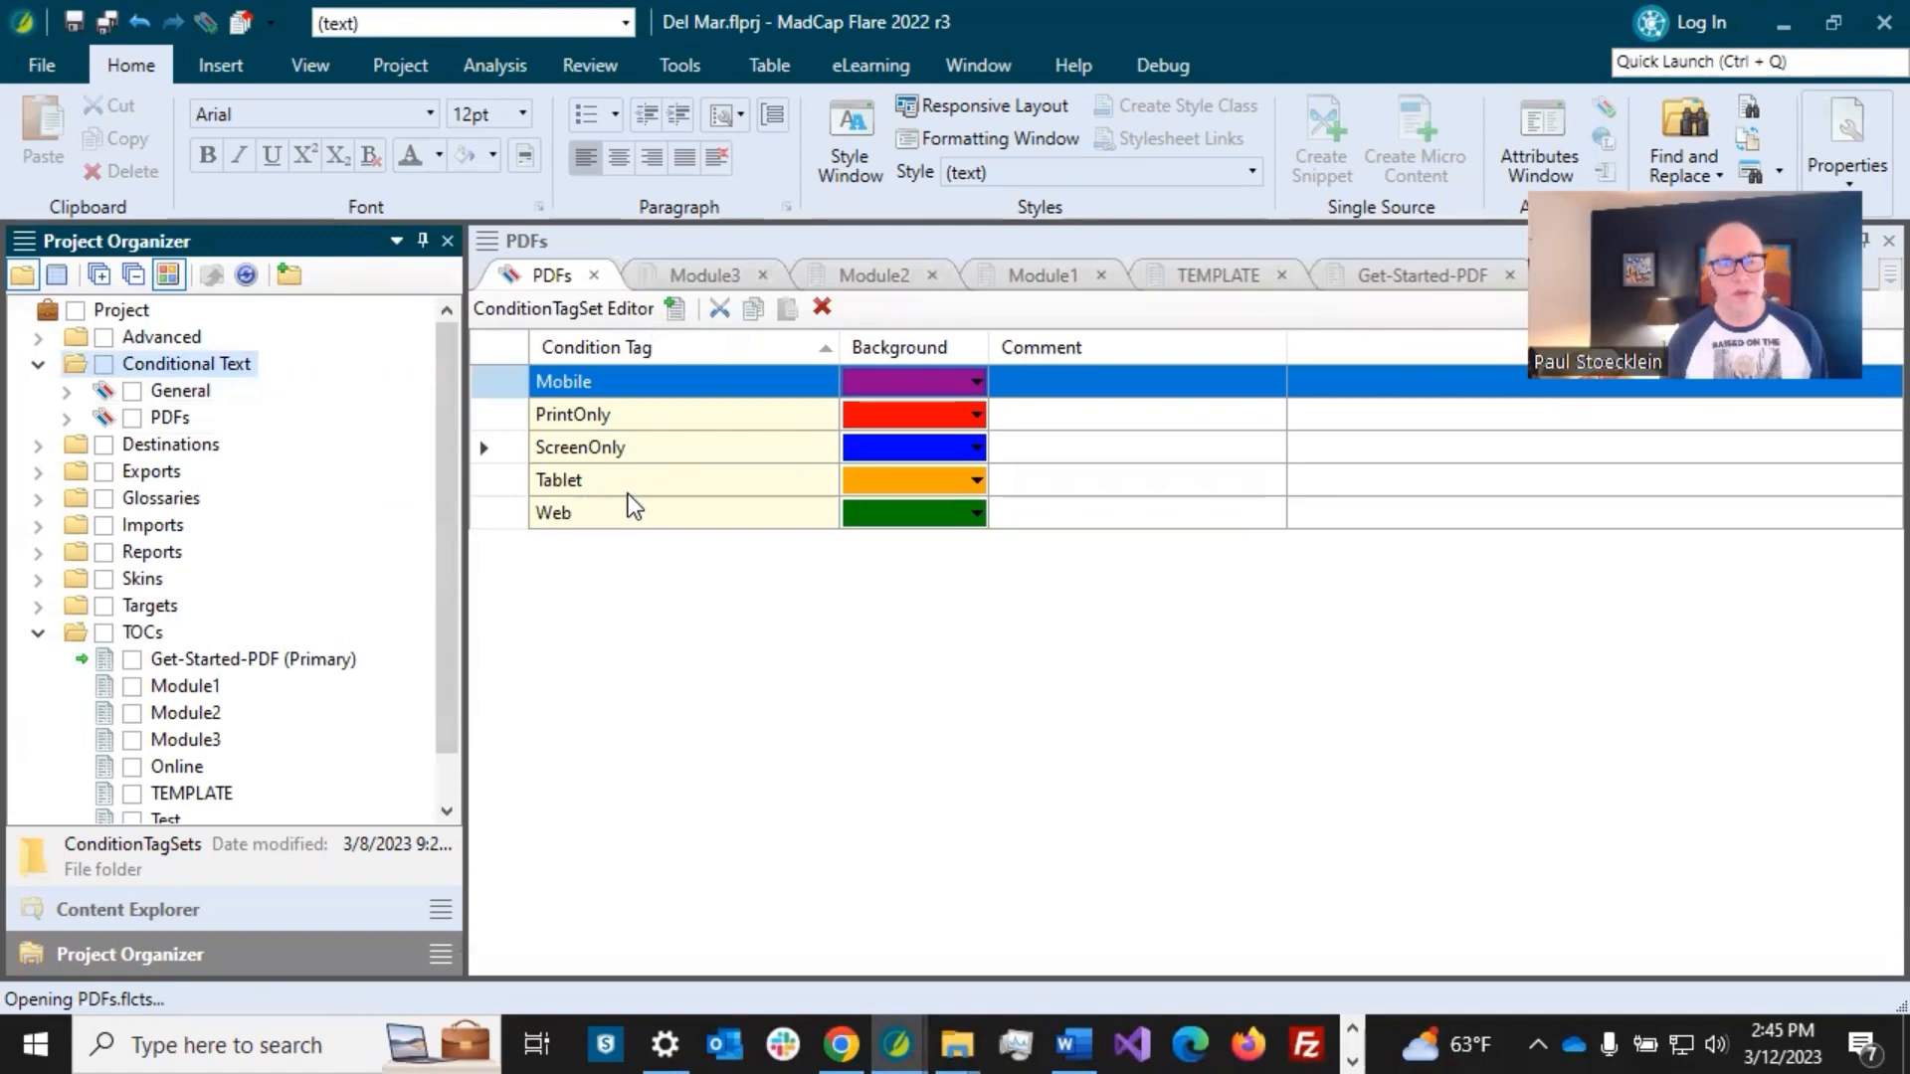
- Rename the Mobile condition tag in the PDFs tag set as GettingStarted
left_click(577, 386)
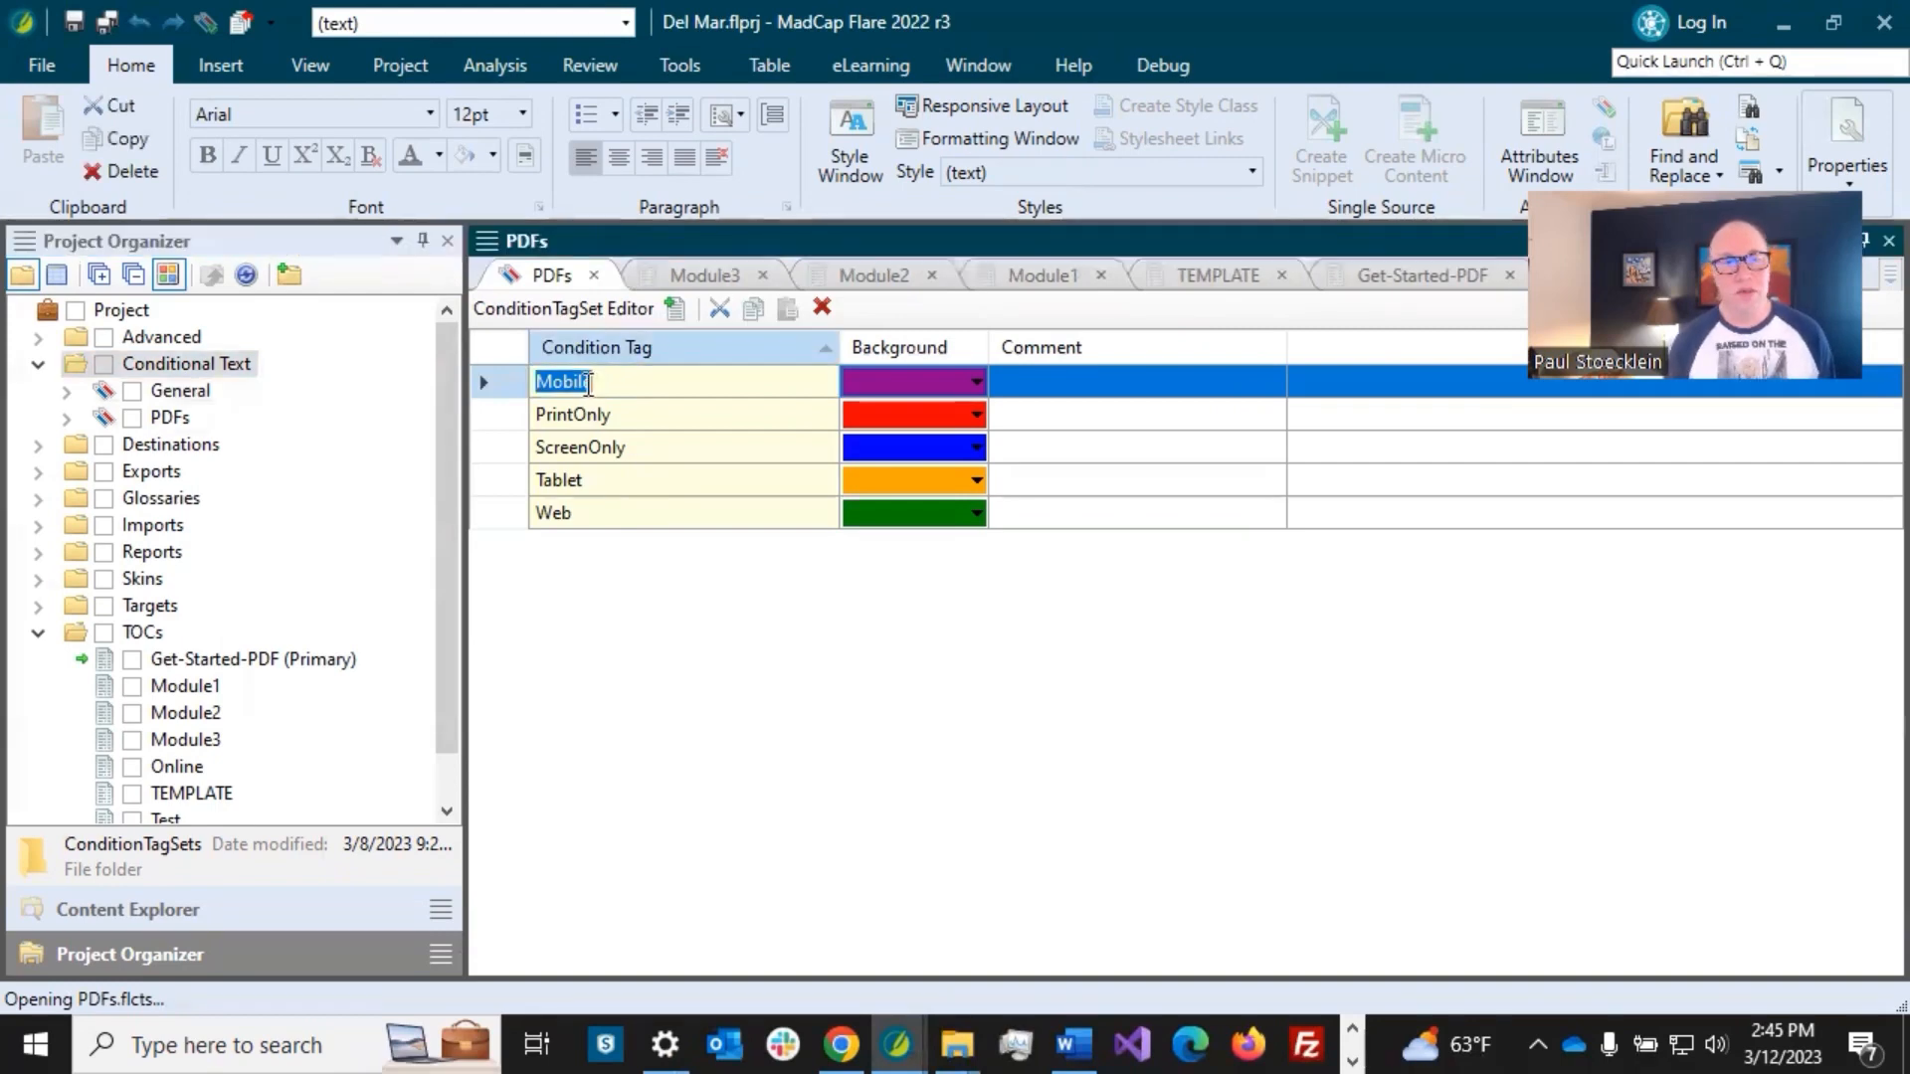
type("Getting ")
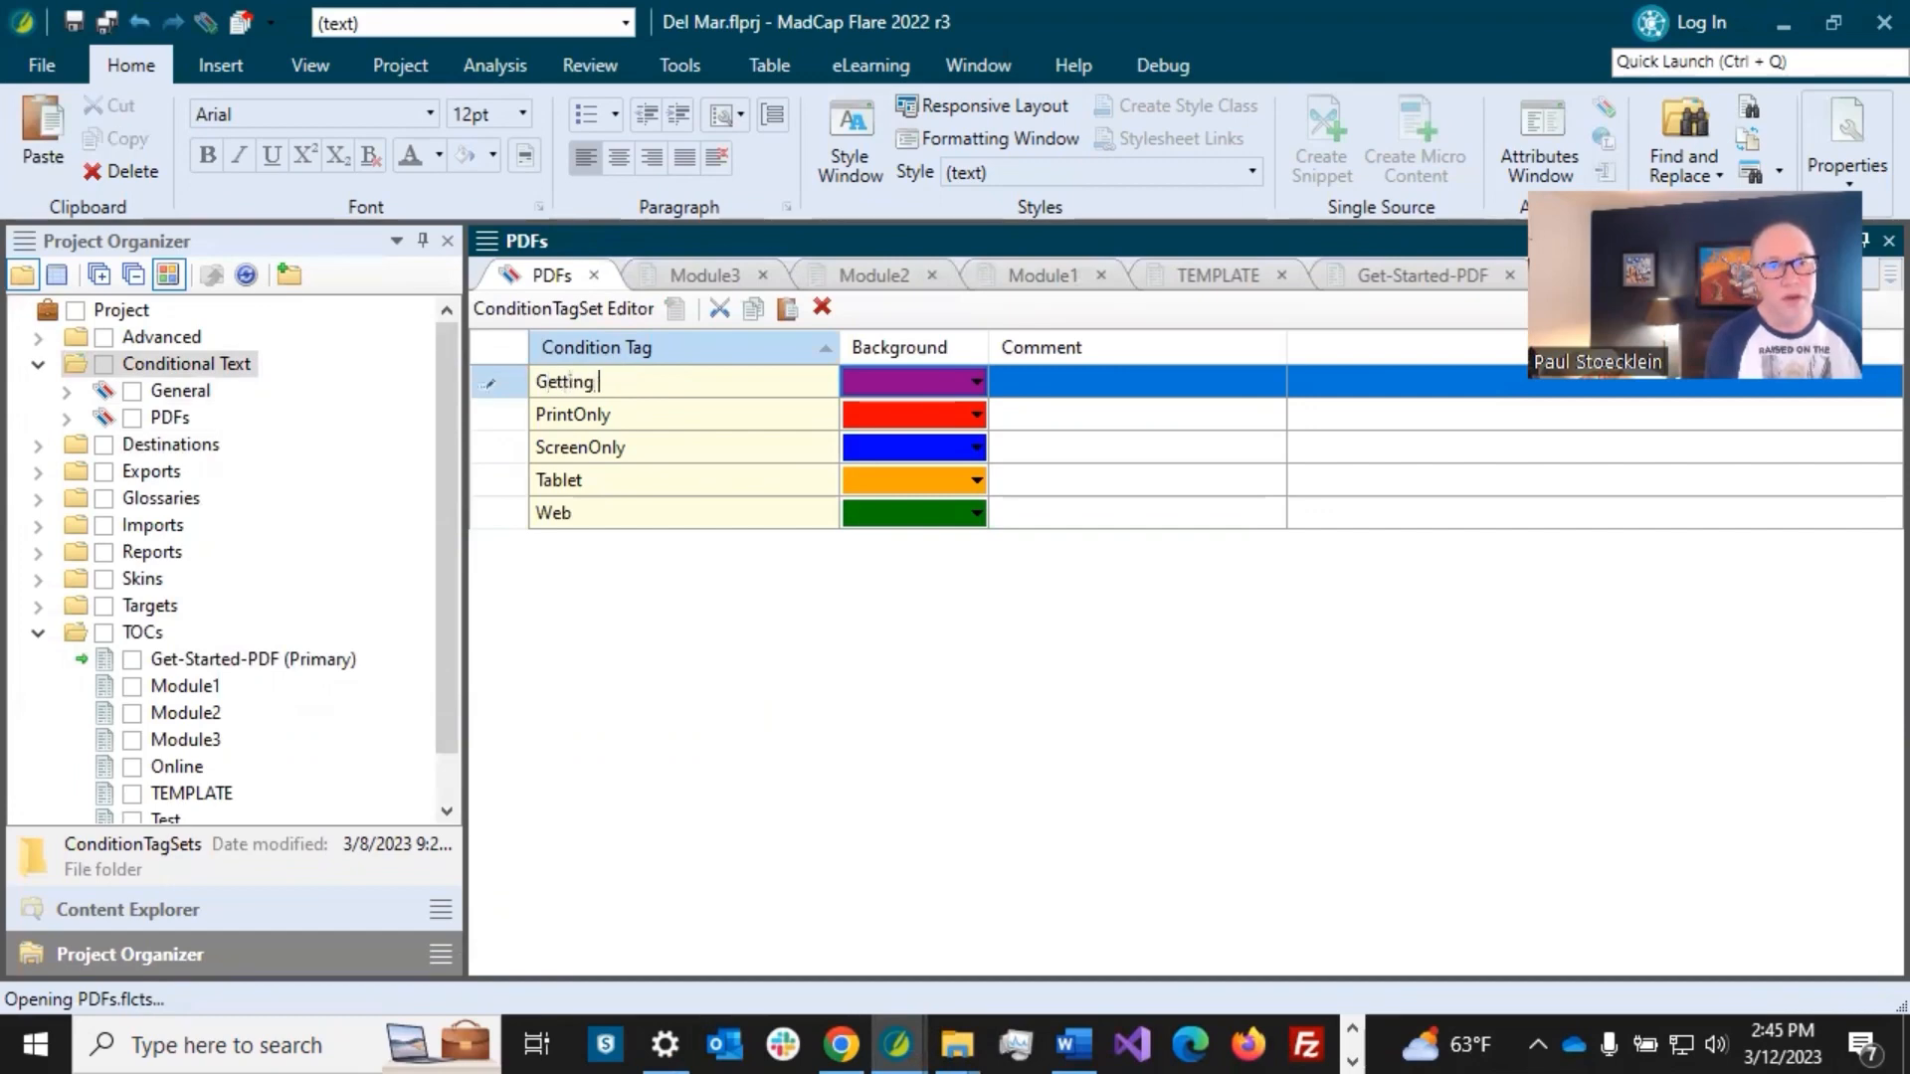
type("Started Gu")
key("BackSpace")
key("BackSpace")
key("BackSpace")
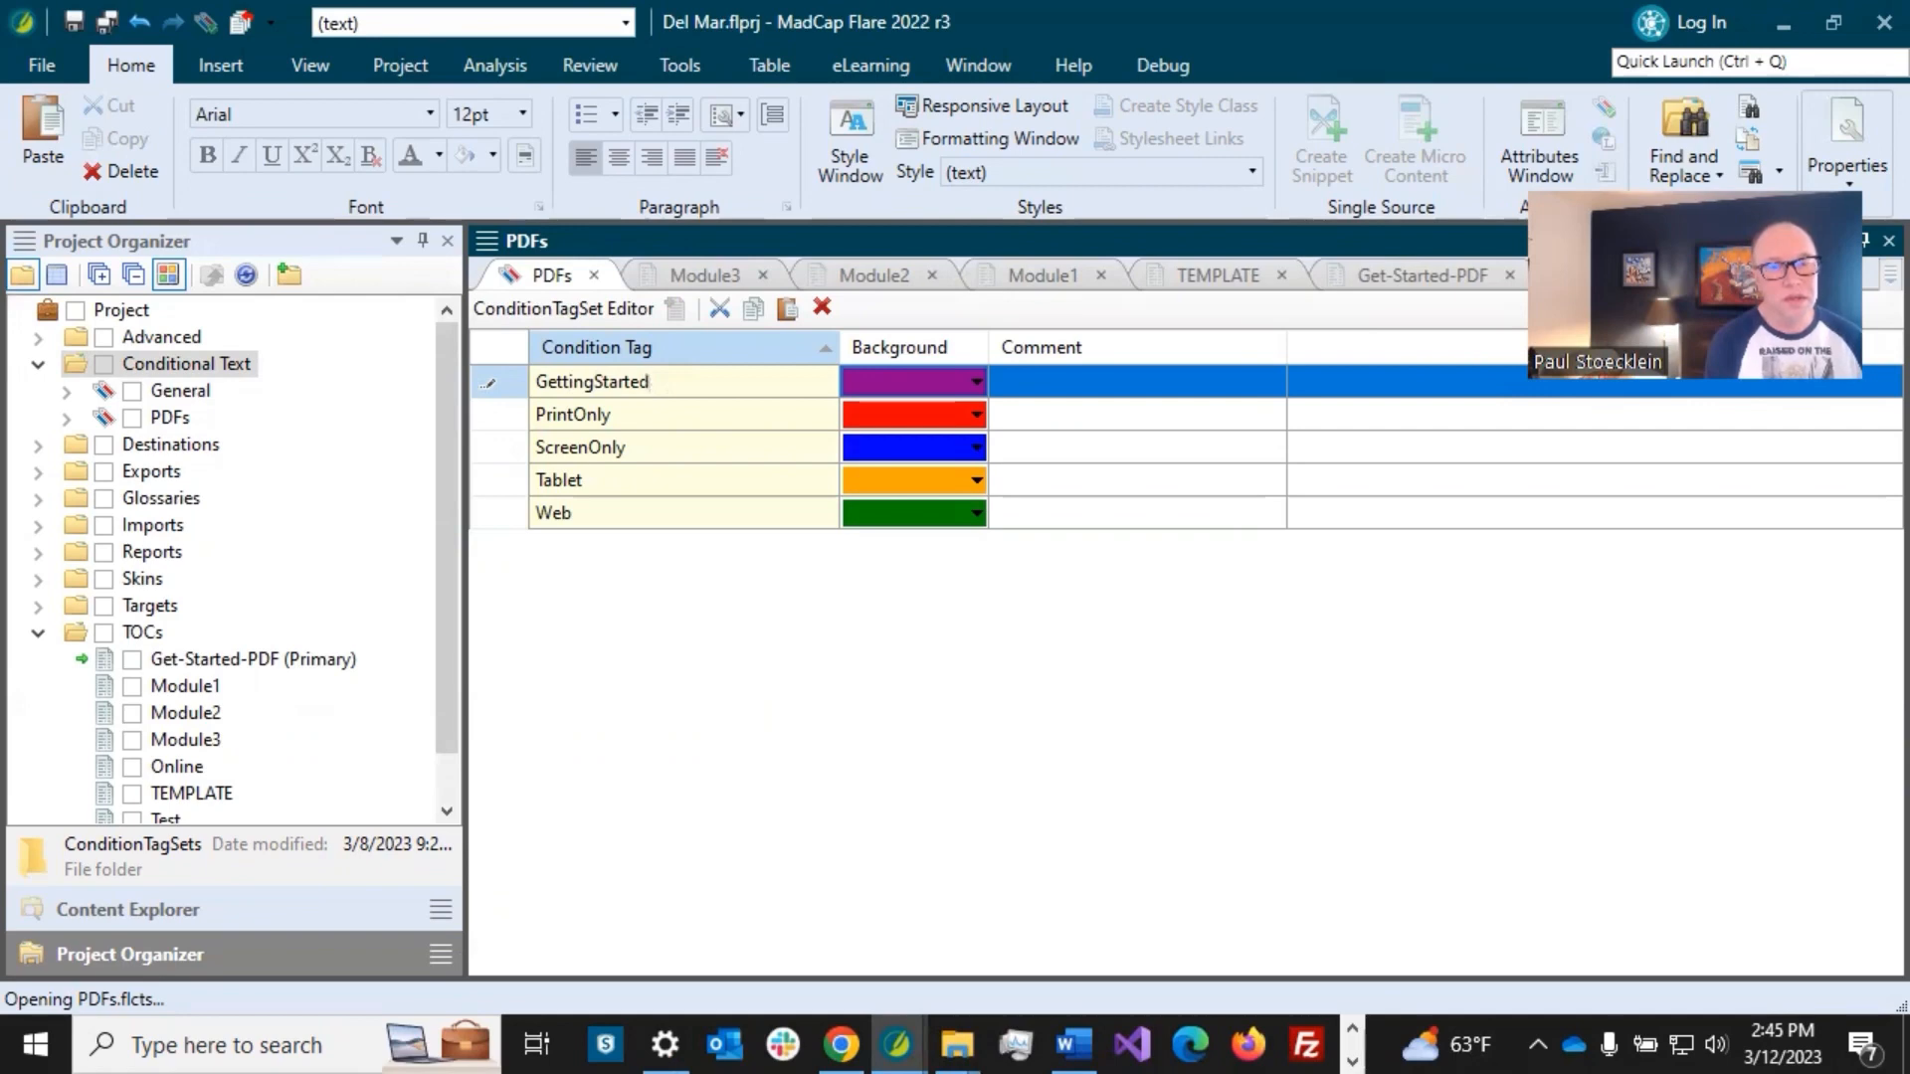
- Rename the PrintOnly condition tag in the PDFs tag set as Module1
left_click(598, 416)
left_click(599, 416)
type("MadCap")
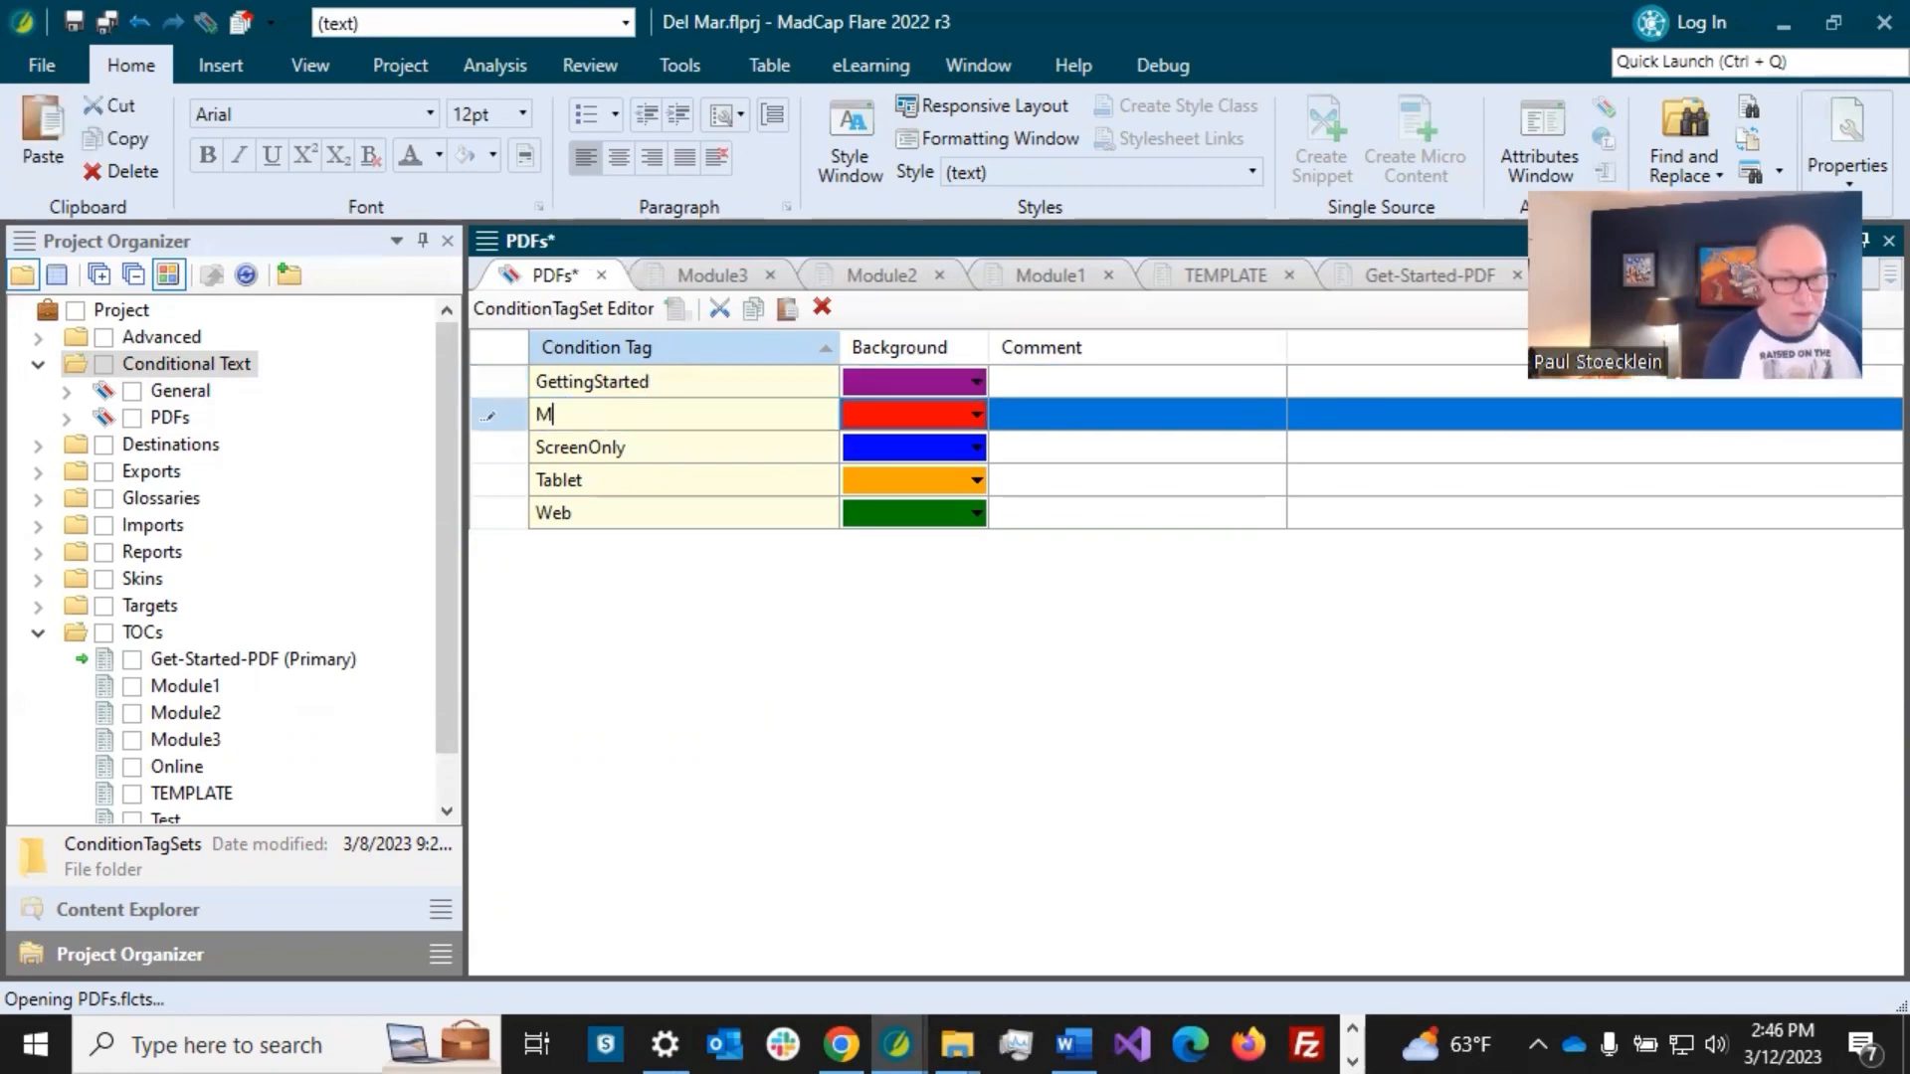
key("BackSpace")
key("BackSpace")
key("BackSpace")
key("BackSpace")
key("BackSpace")
type("odule1")
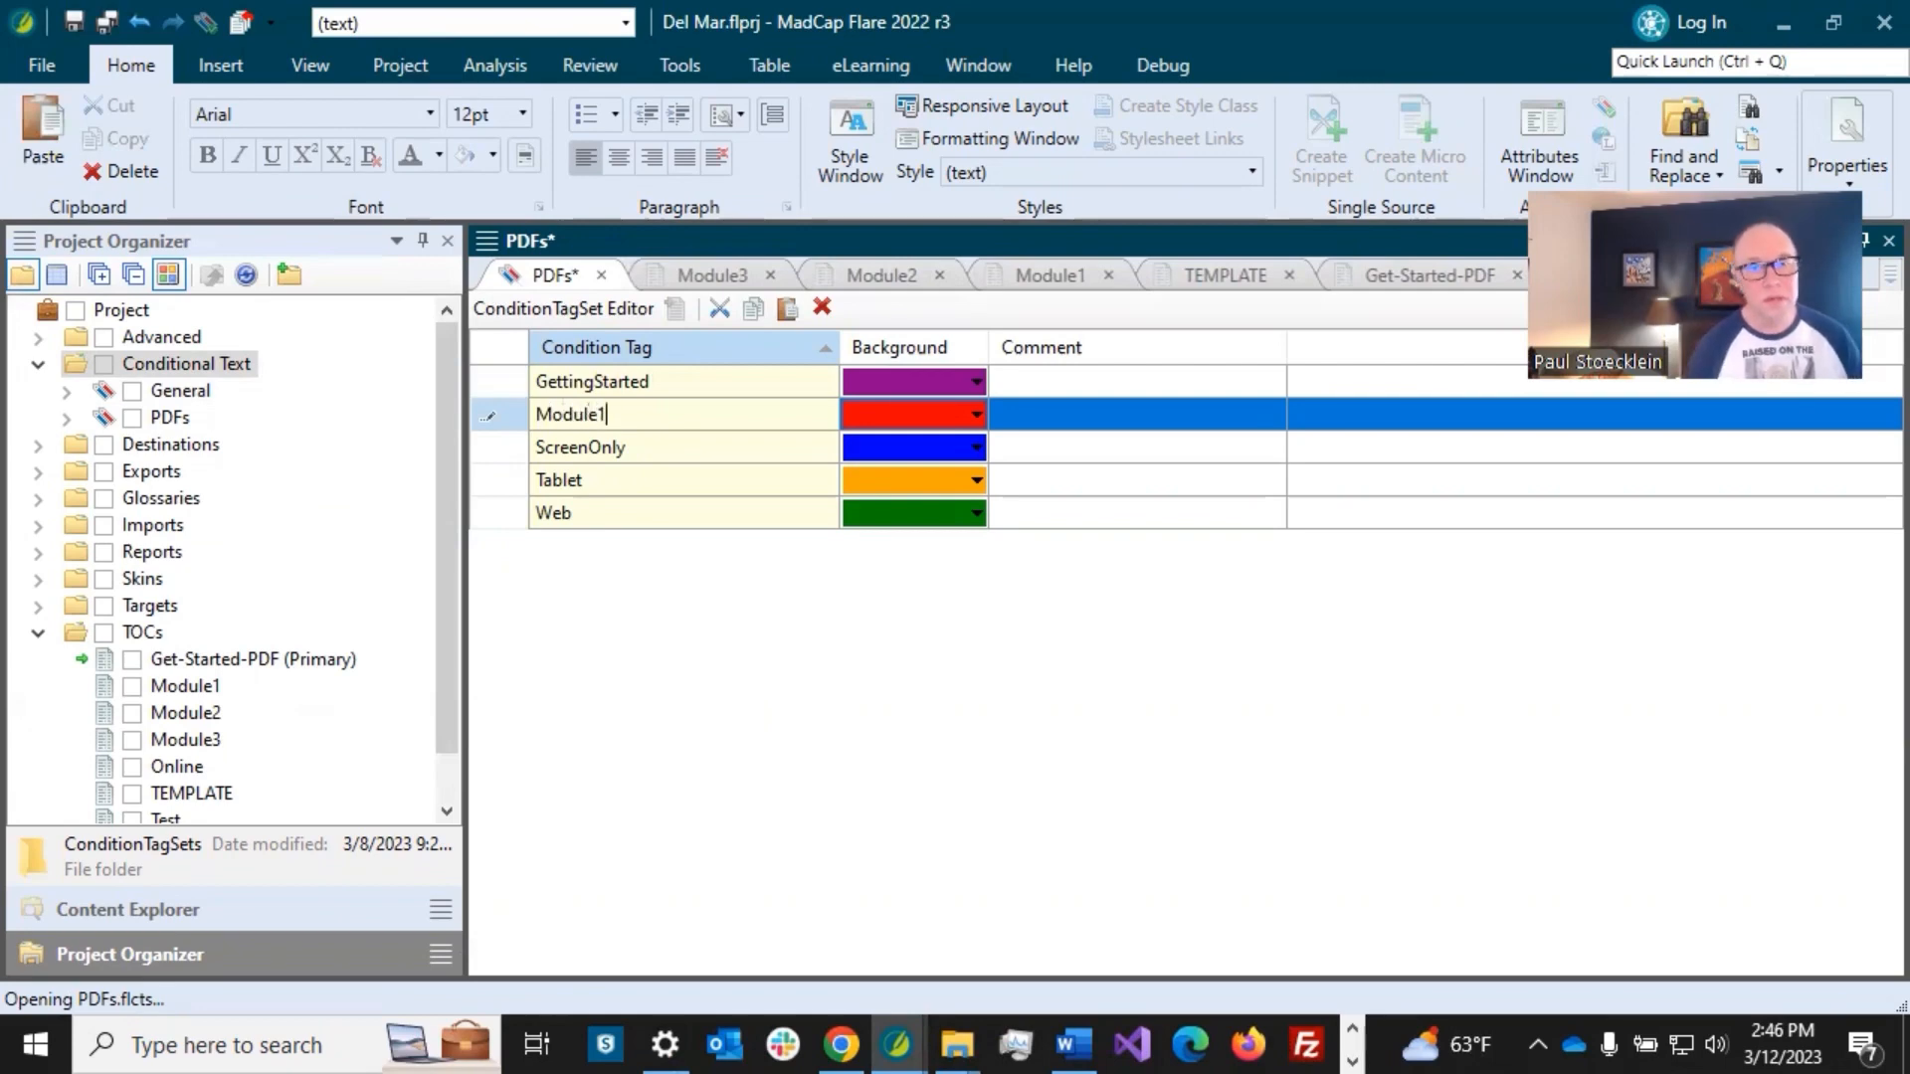
- Rename the ScreenOnly condition tag as Module2 and the Tablet condition tag as Module3
left_click(623, 444)
left_click(623, 443)
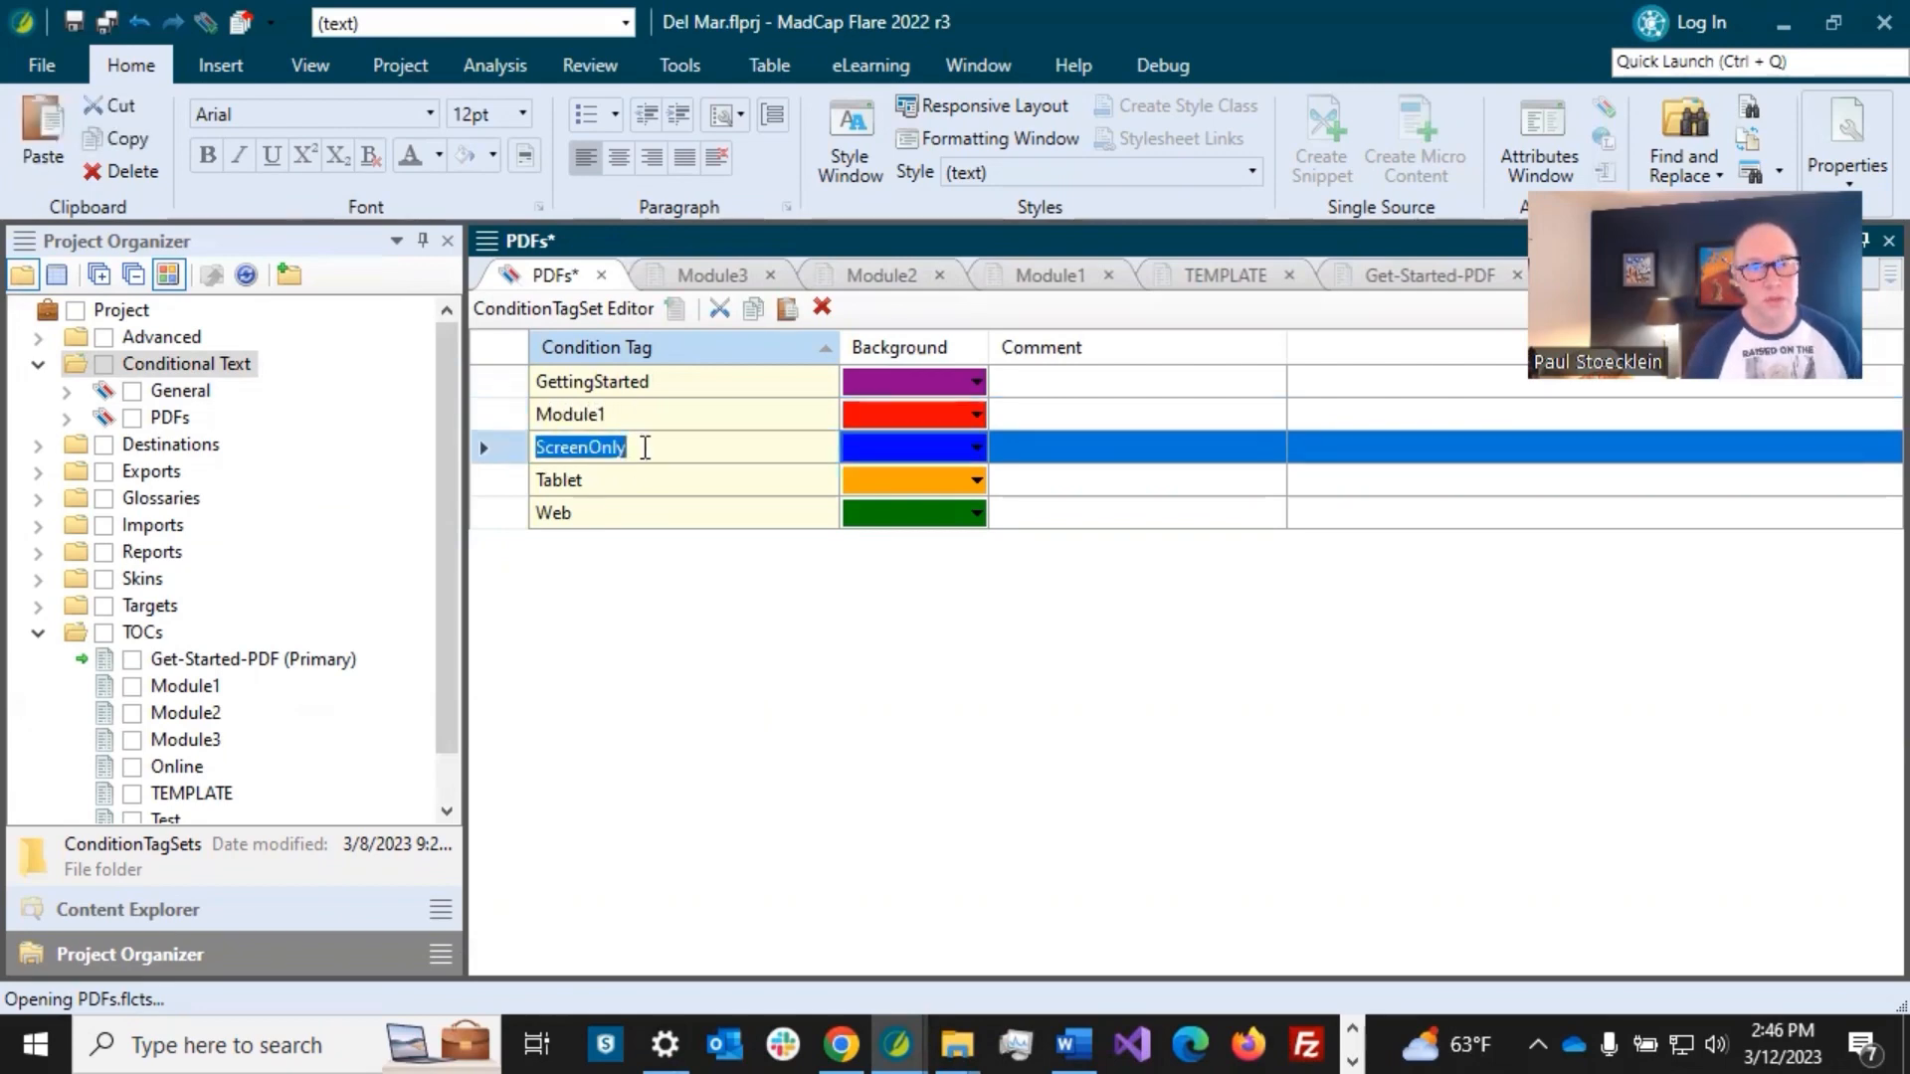
type("Mo")
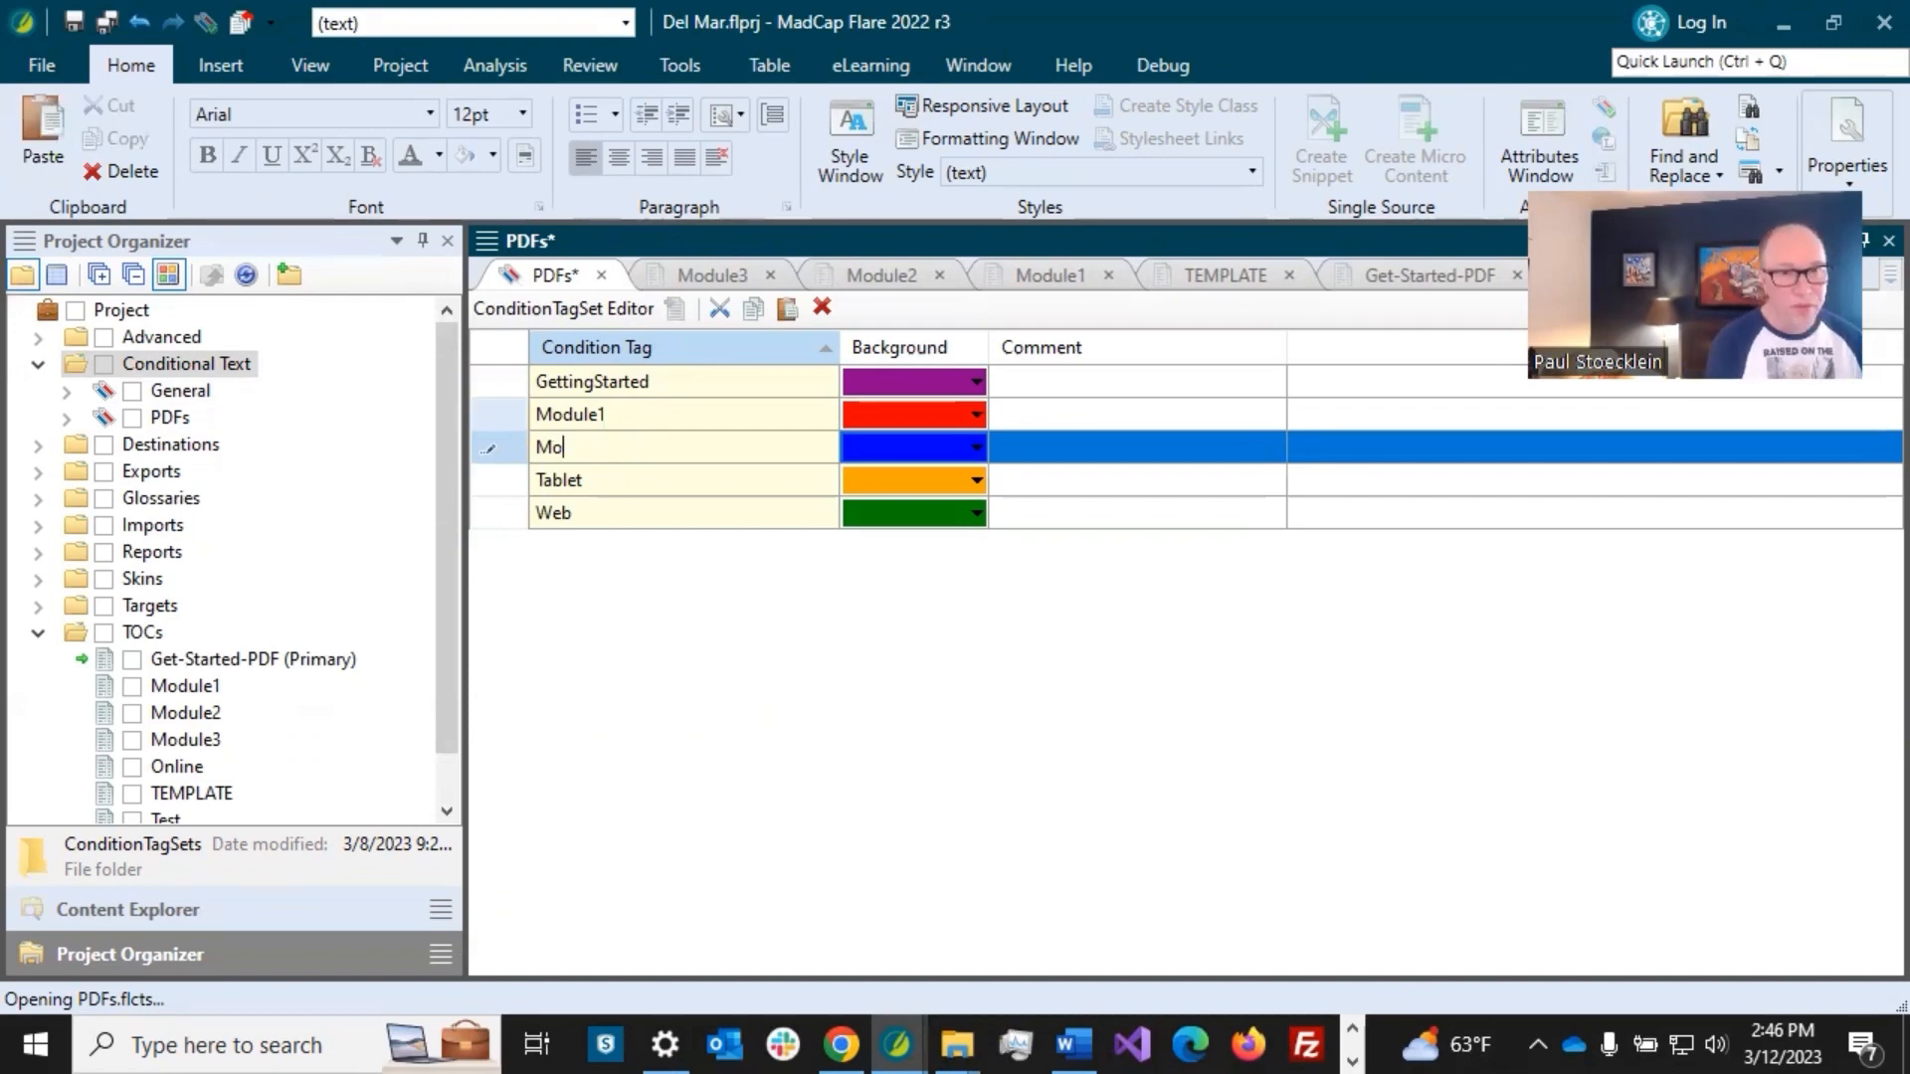
type("dule2")
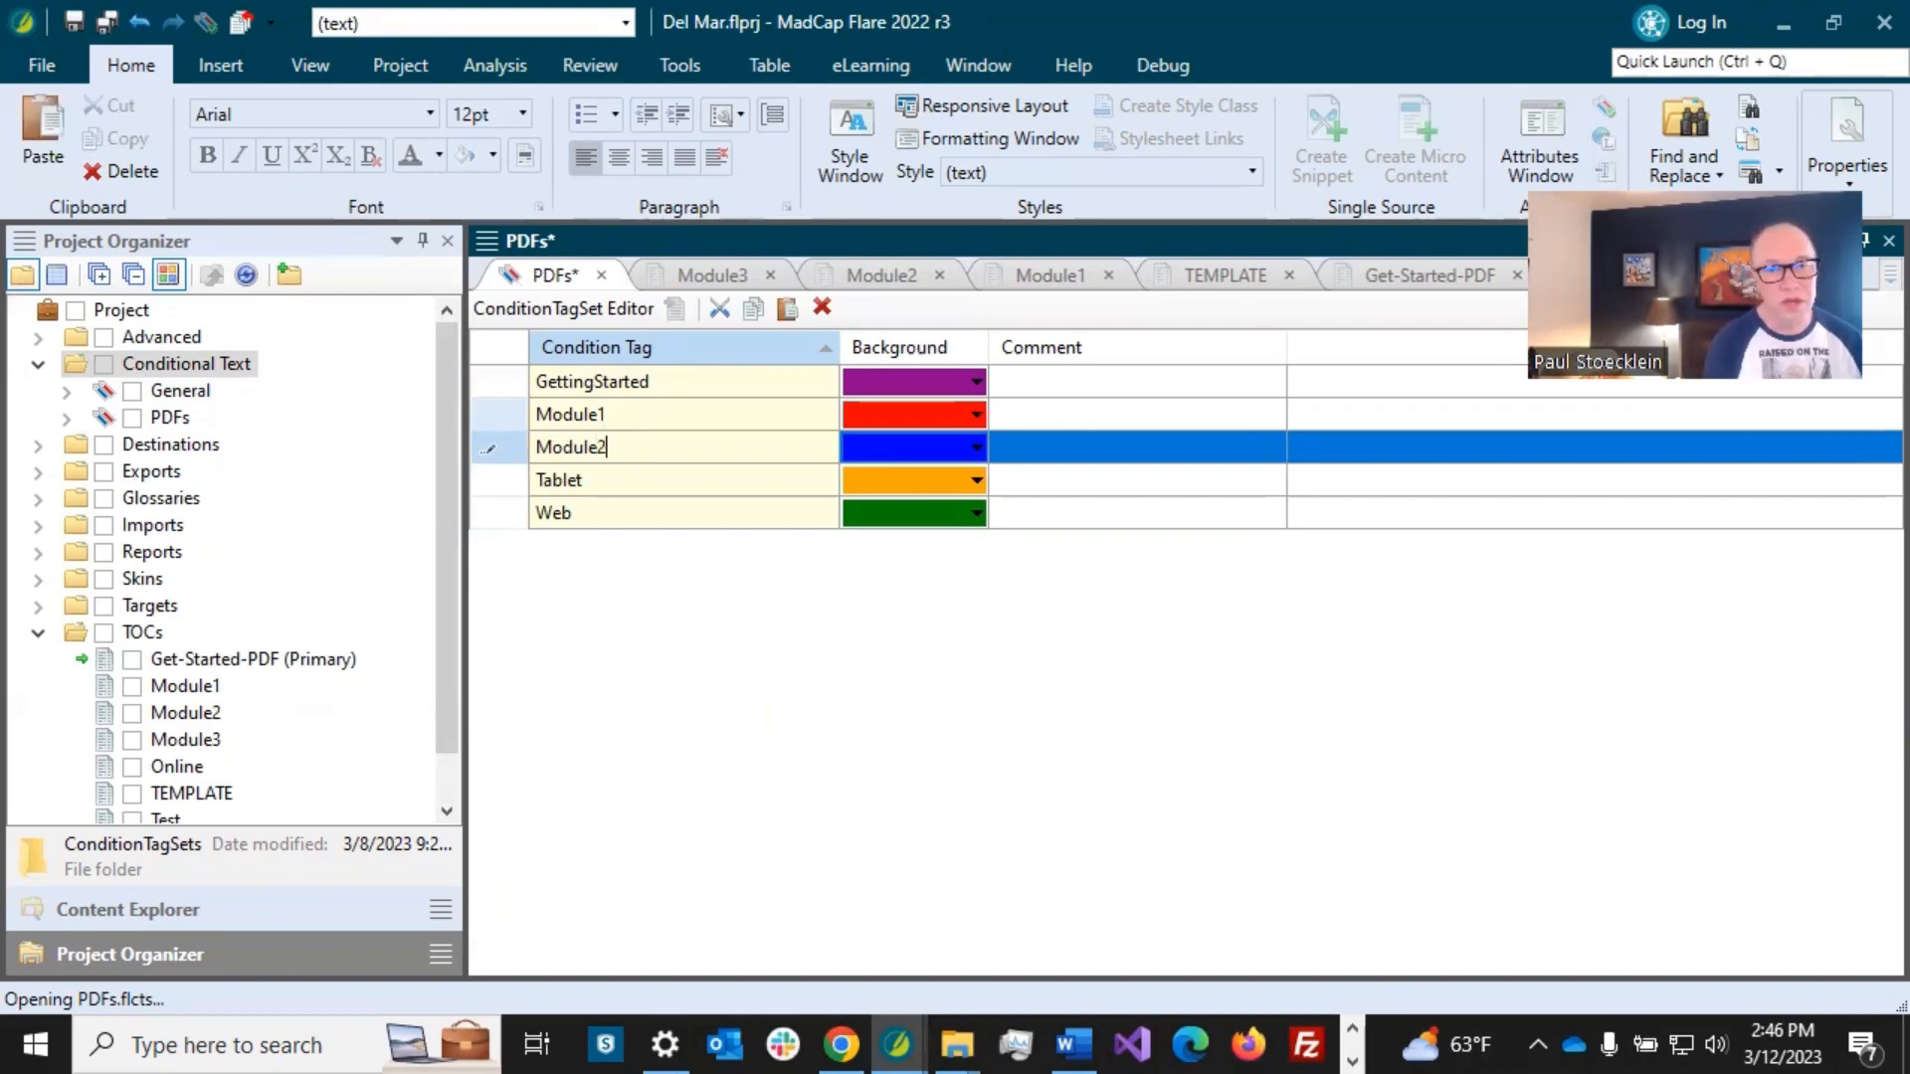
left_click(571, 479)
left_click(597, 479)
type("Module3")
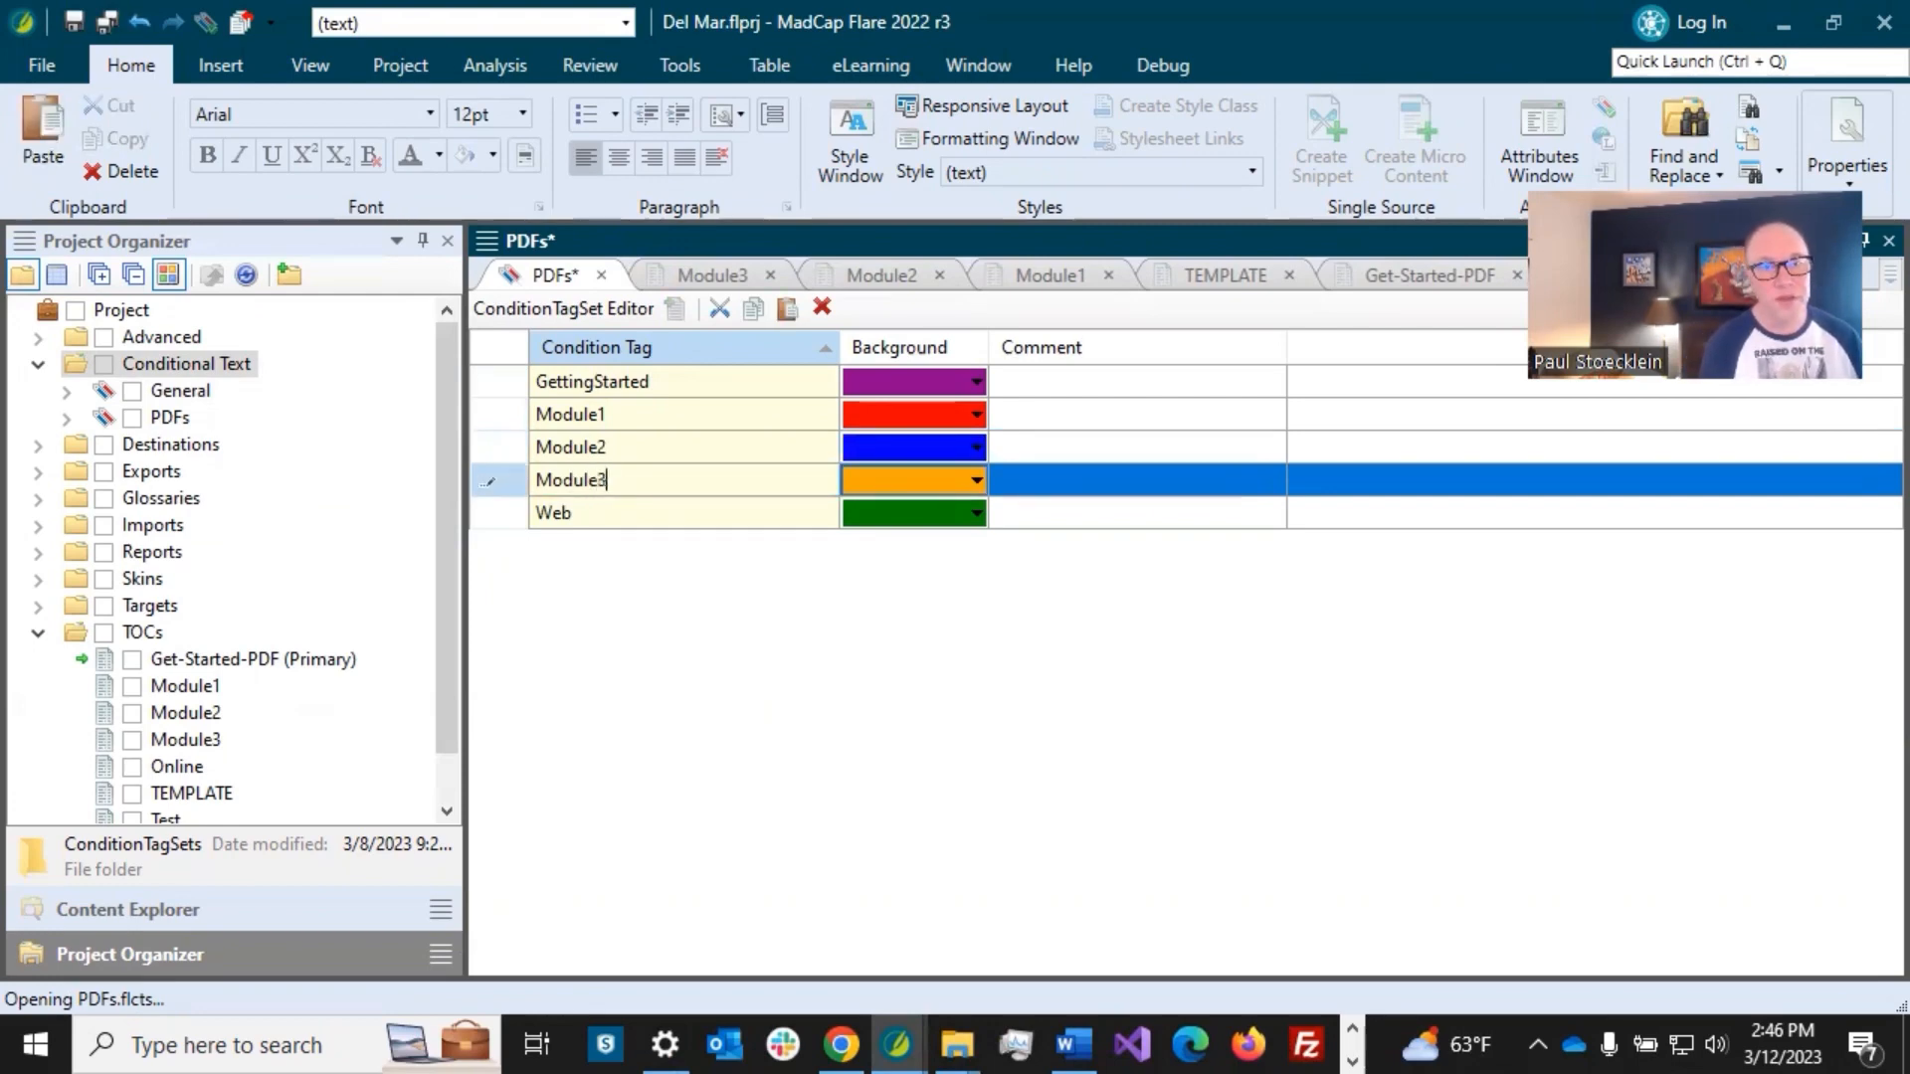
key("Return")
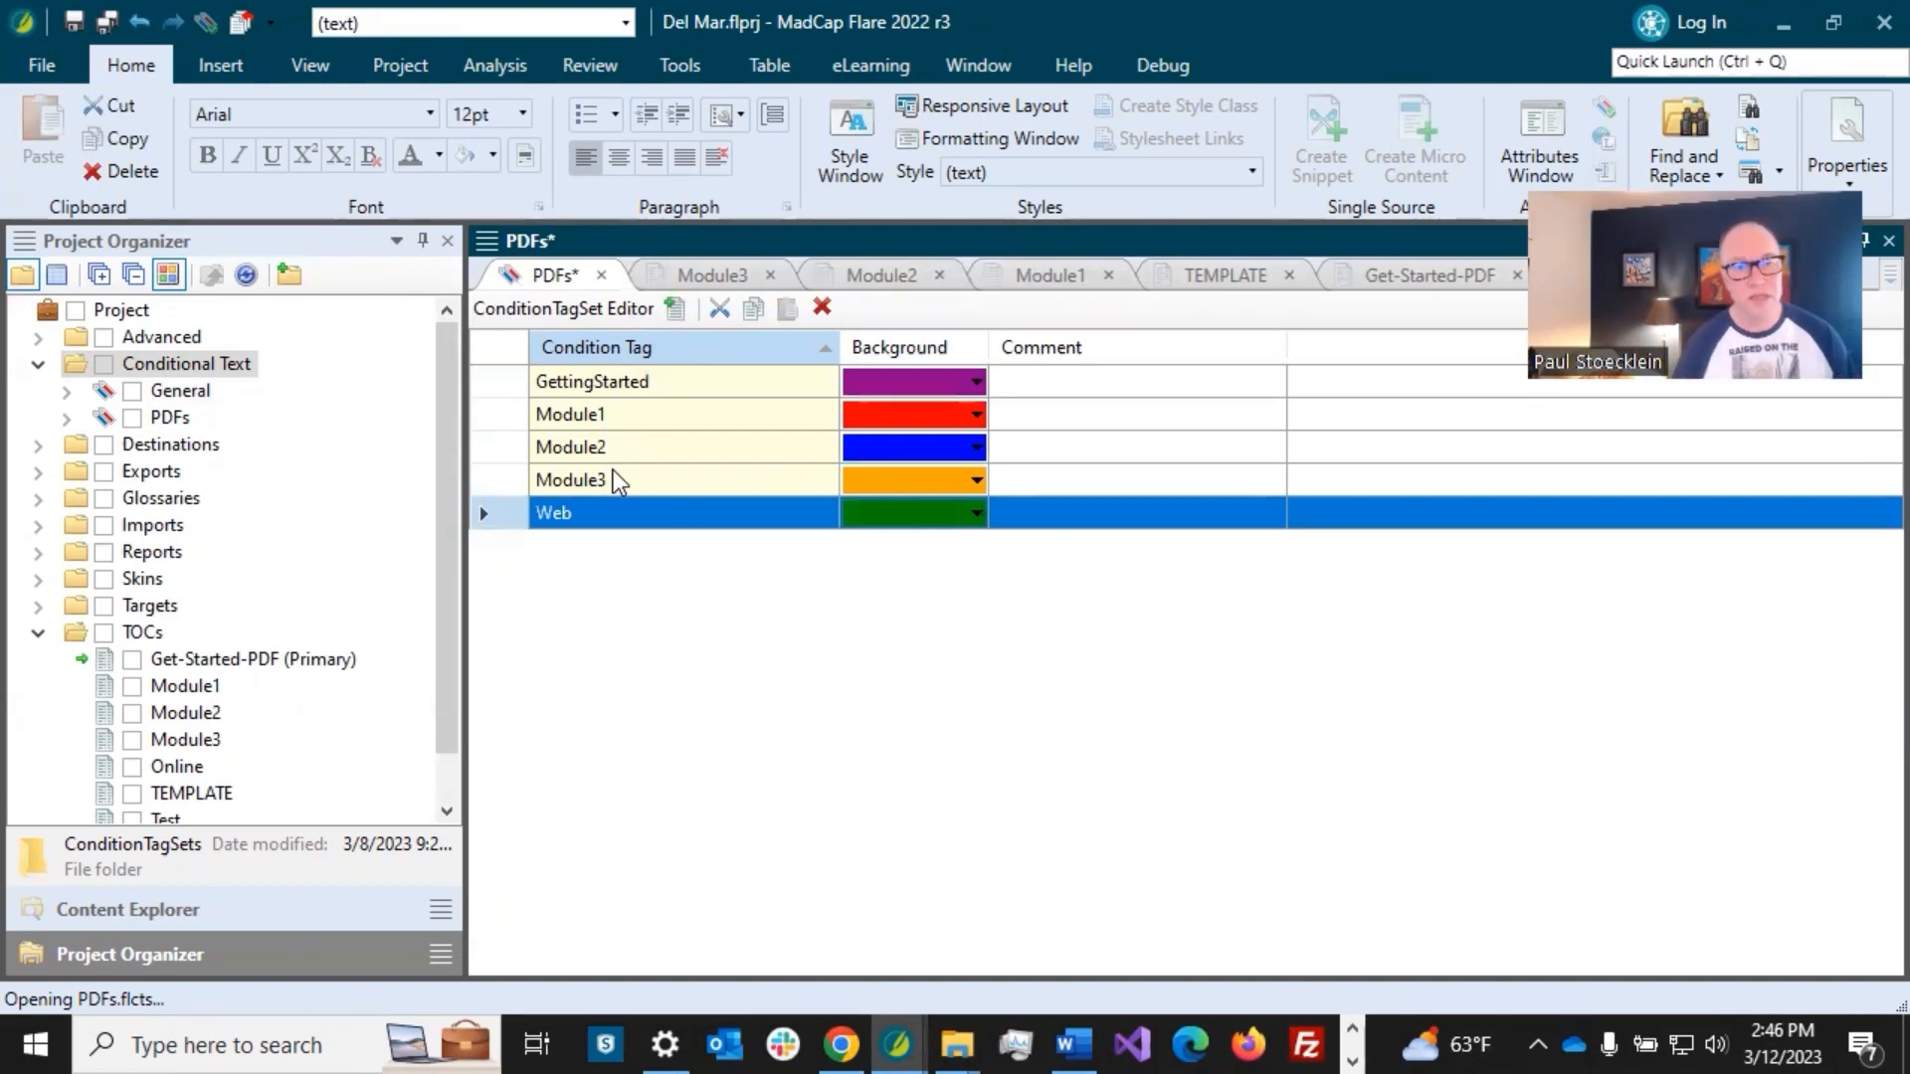
- Delete the Web condition tag from the PDFs tag set and save all files
right_click(629, 524)
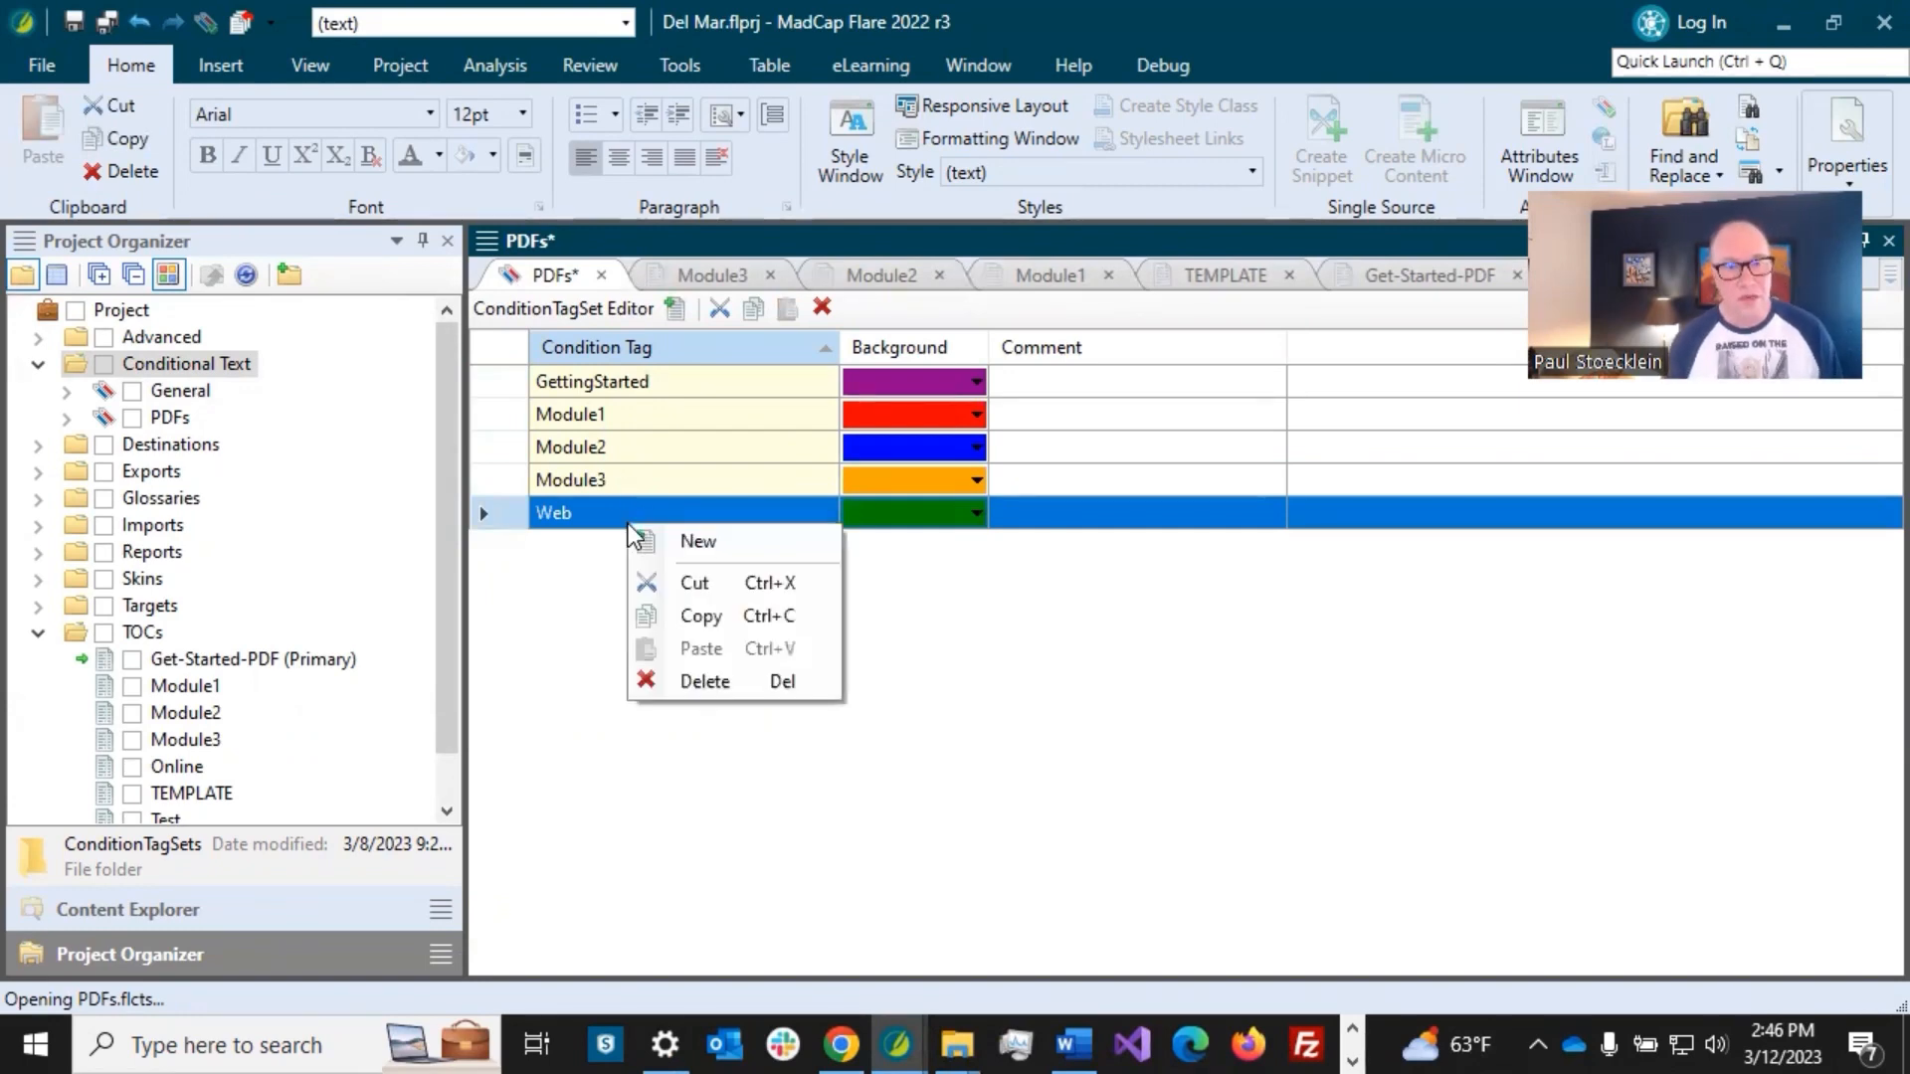
left_click(734, 682)
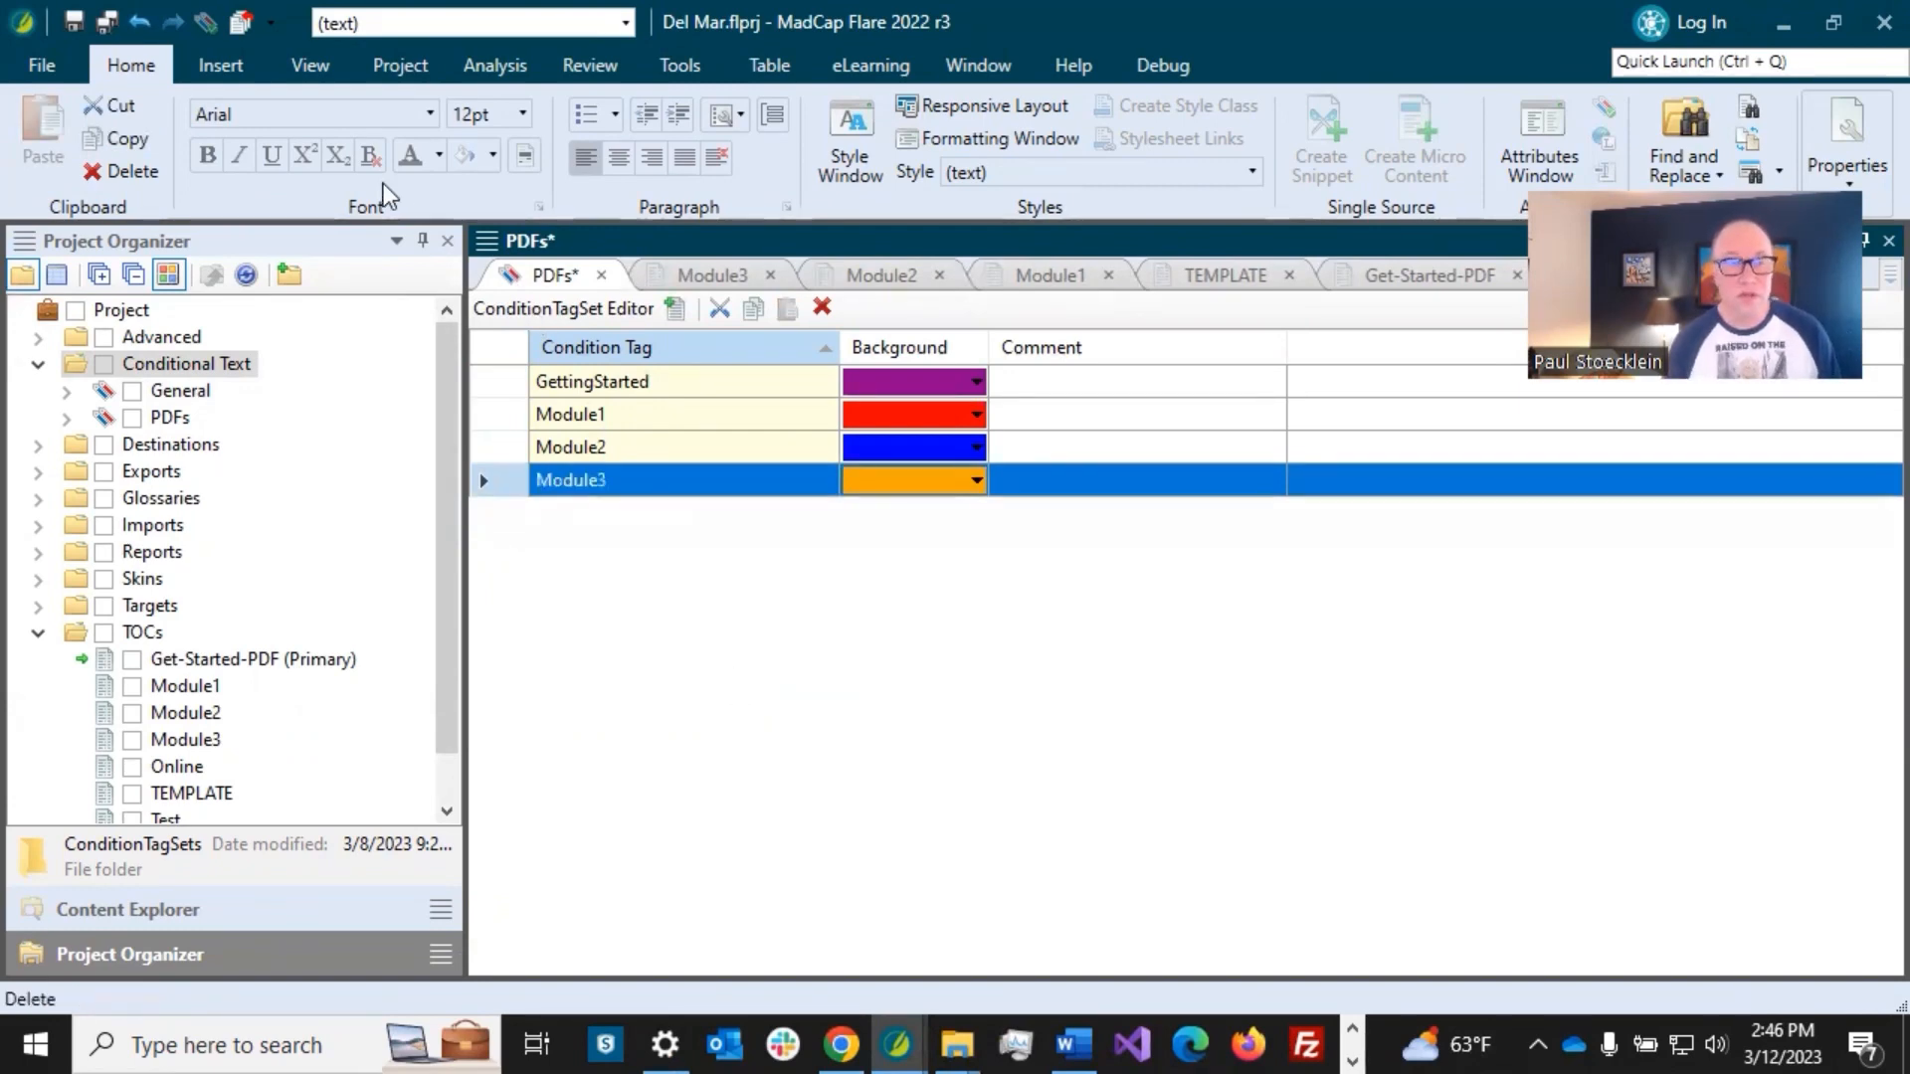
left_click(107, 20)
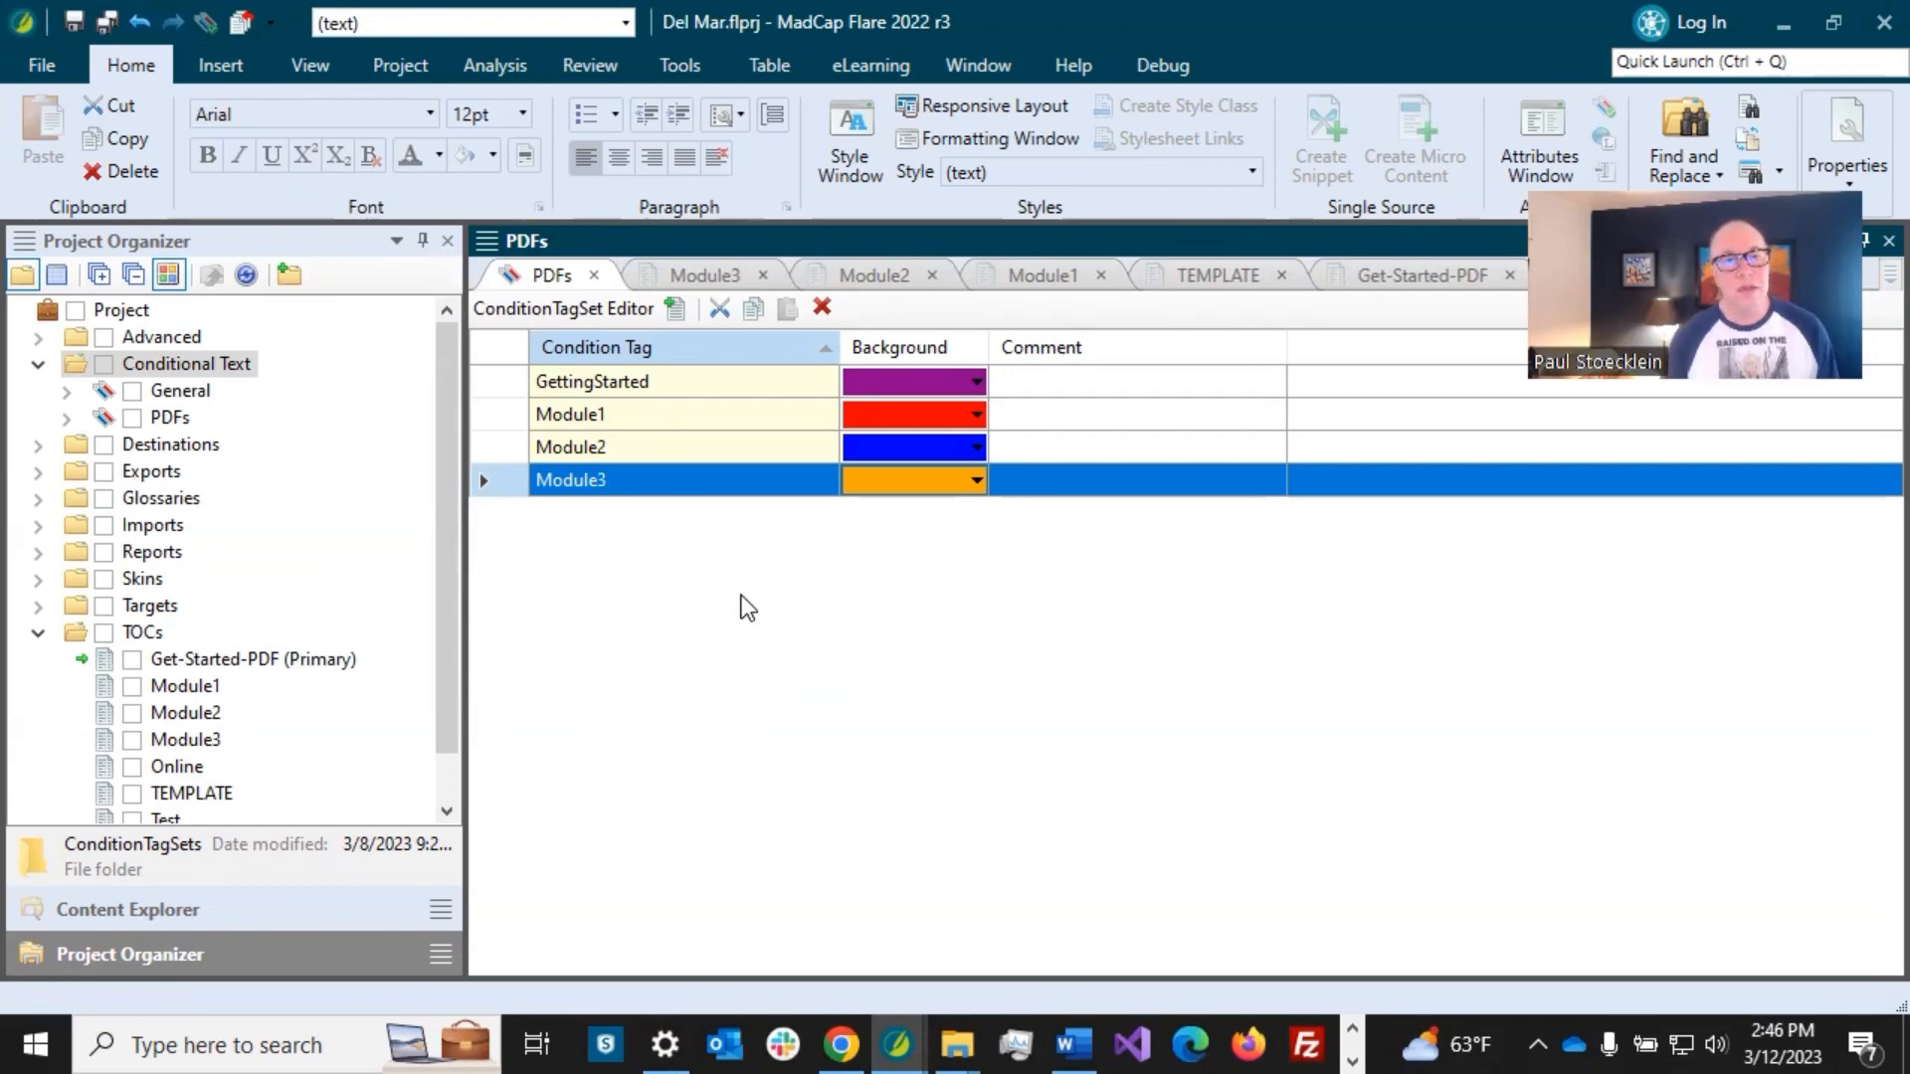
- Review the GettingStarted tag, the Basic Steps topic in Module-1 and the Big-Freaking-Table topic in D_More Information
left_click(627, 384)
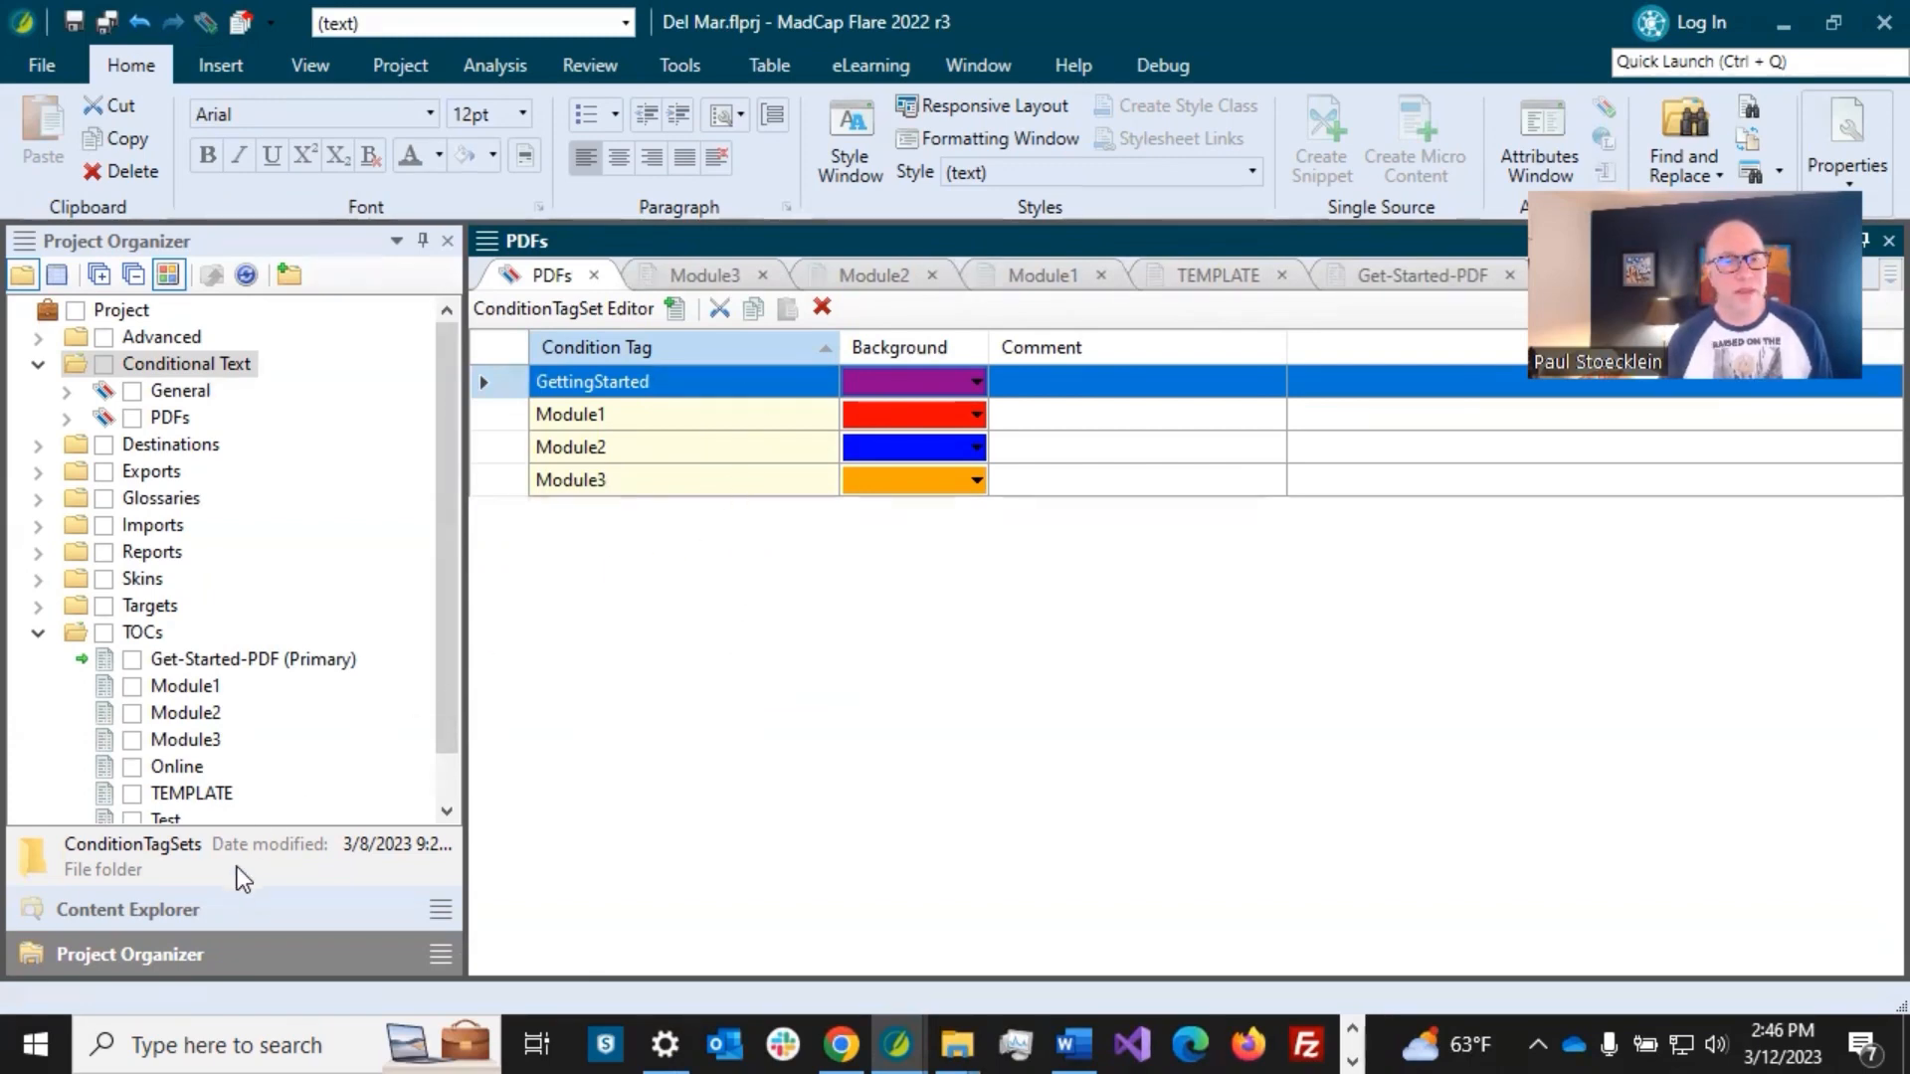
left_click(228, 911)
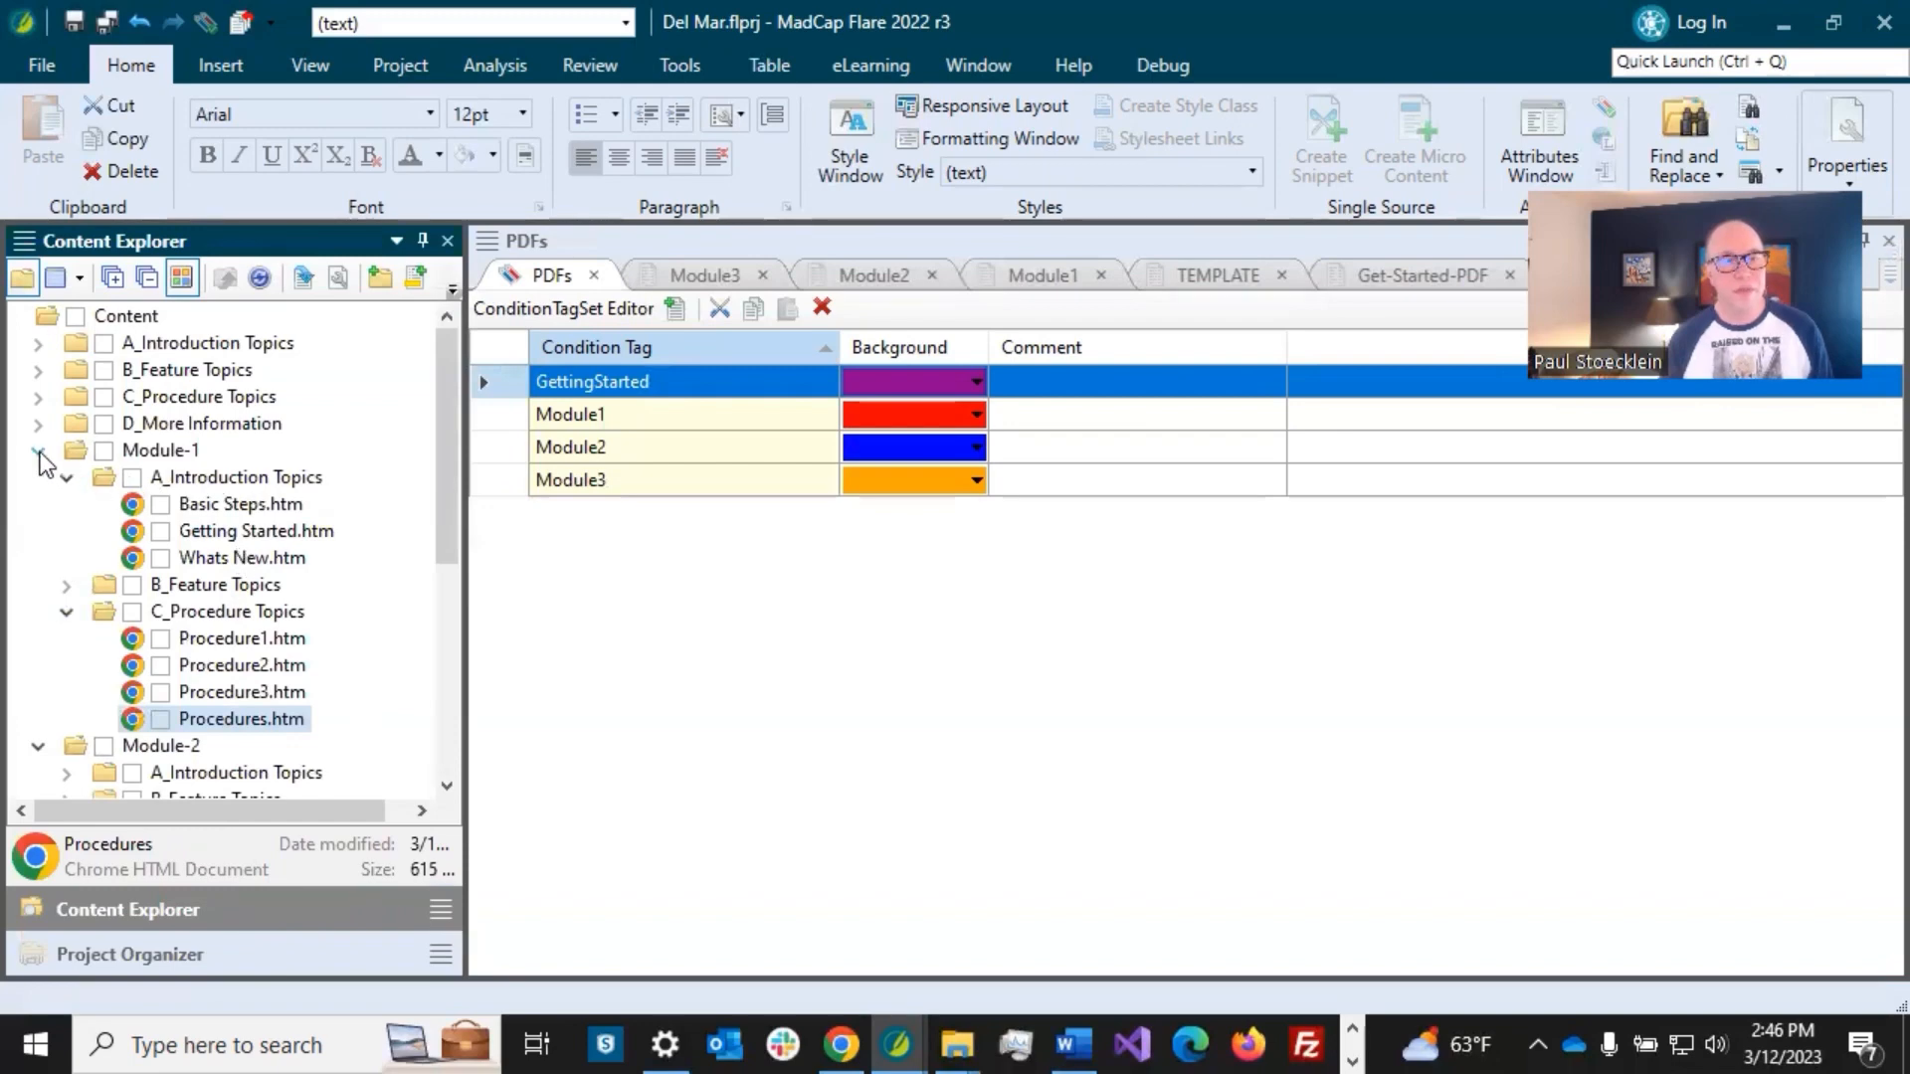
left_click(234, 505)
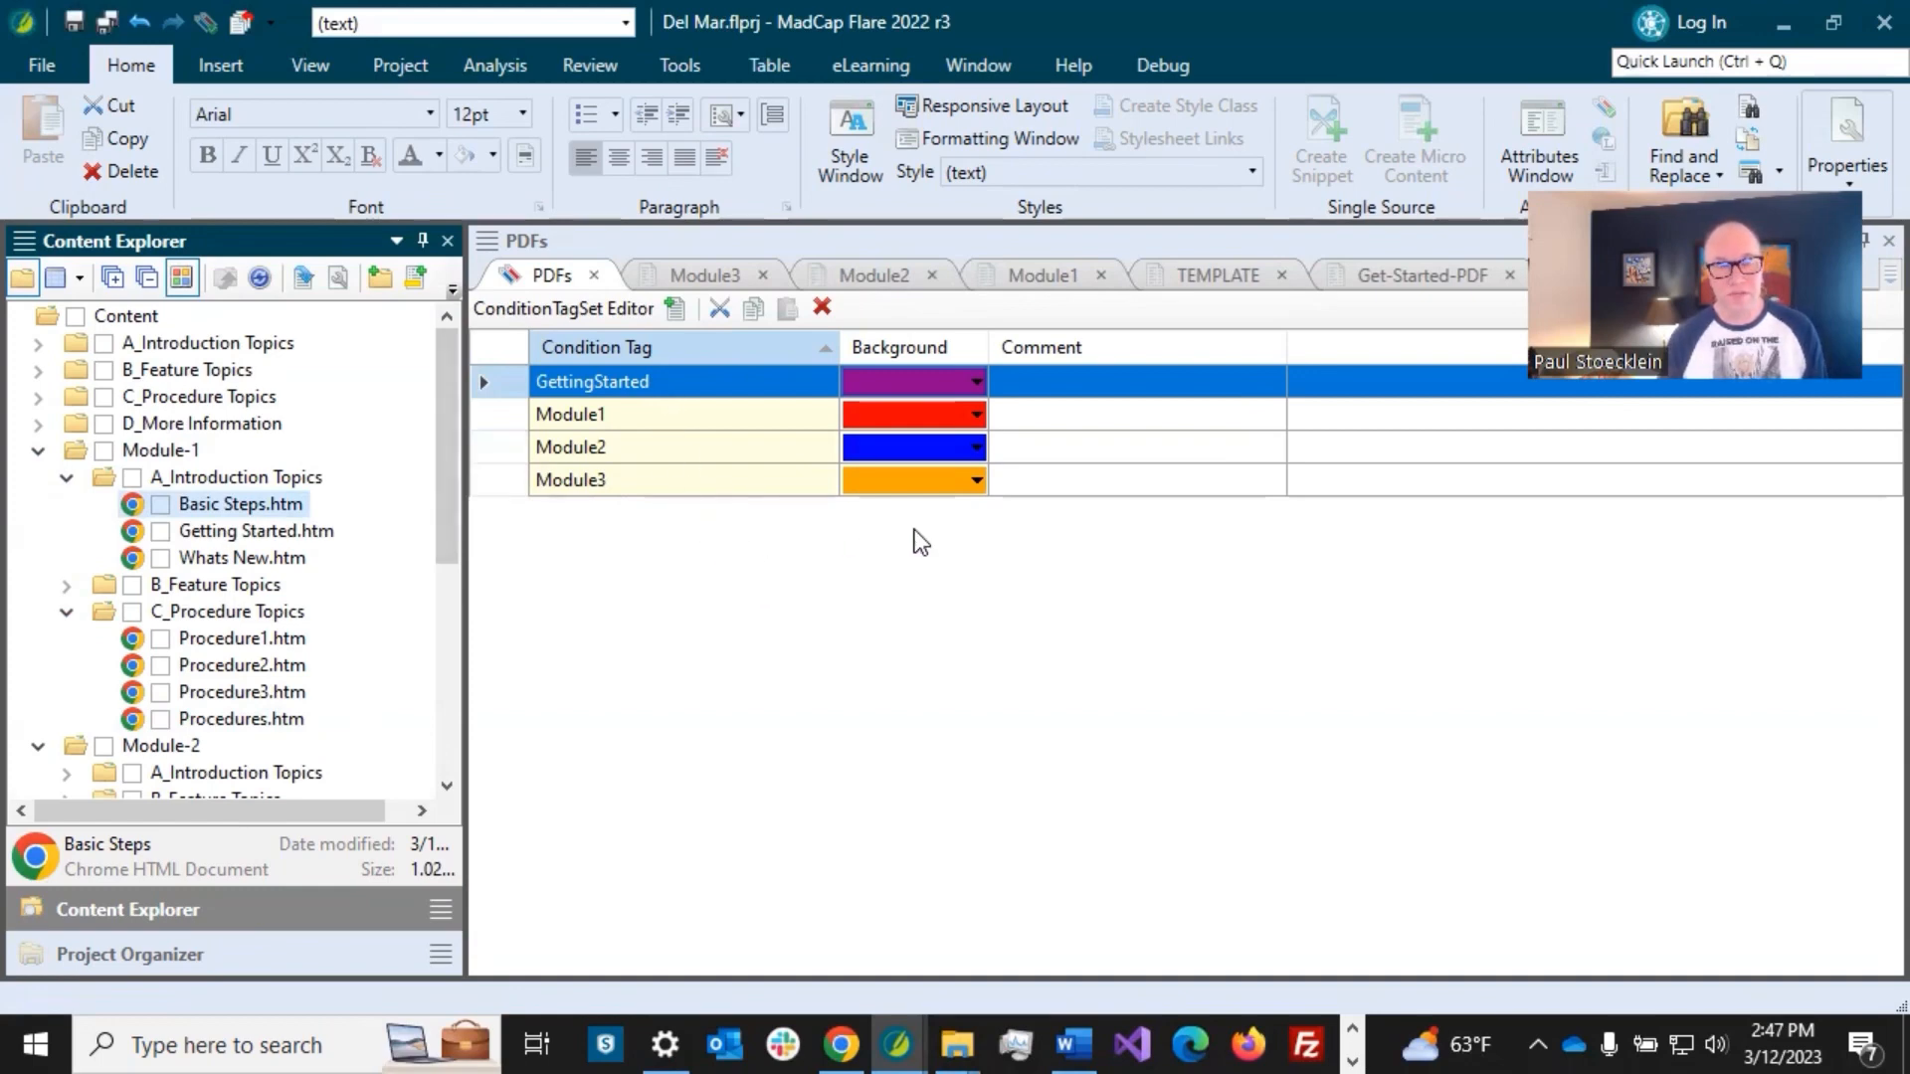
left_click(39, 424)
left_click(241, 453)
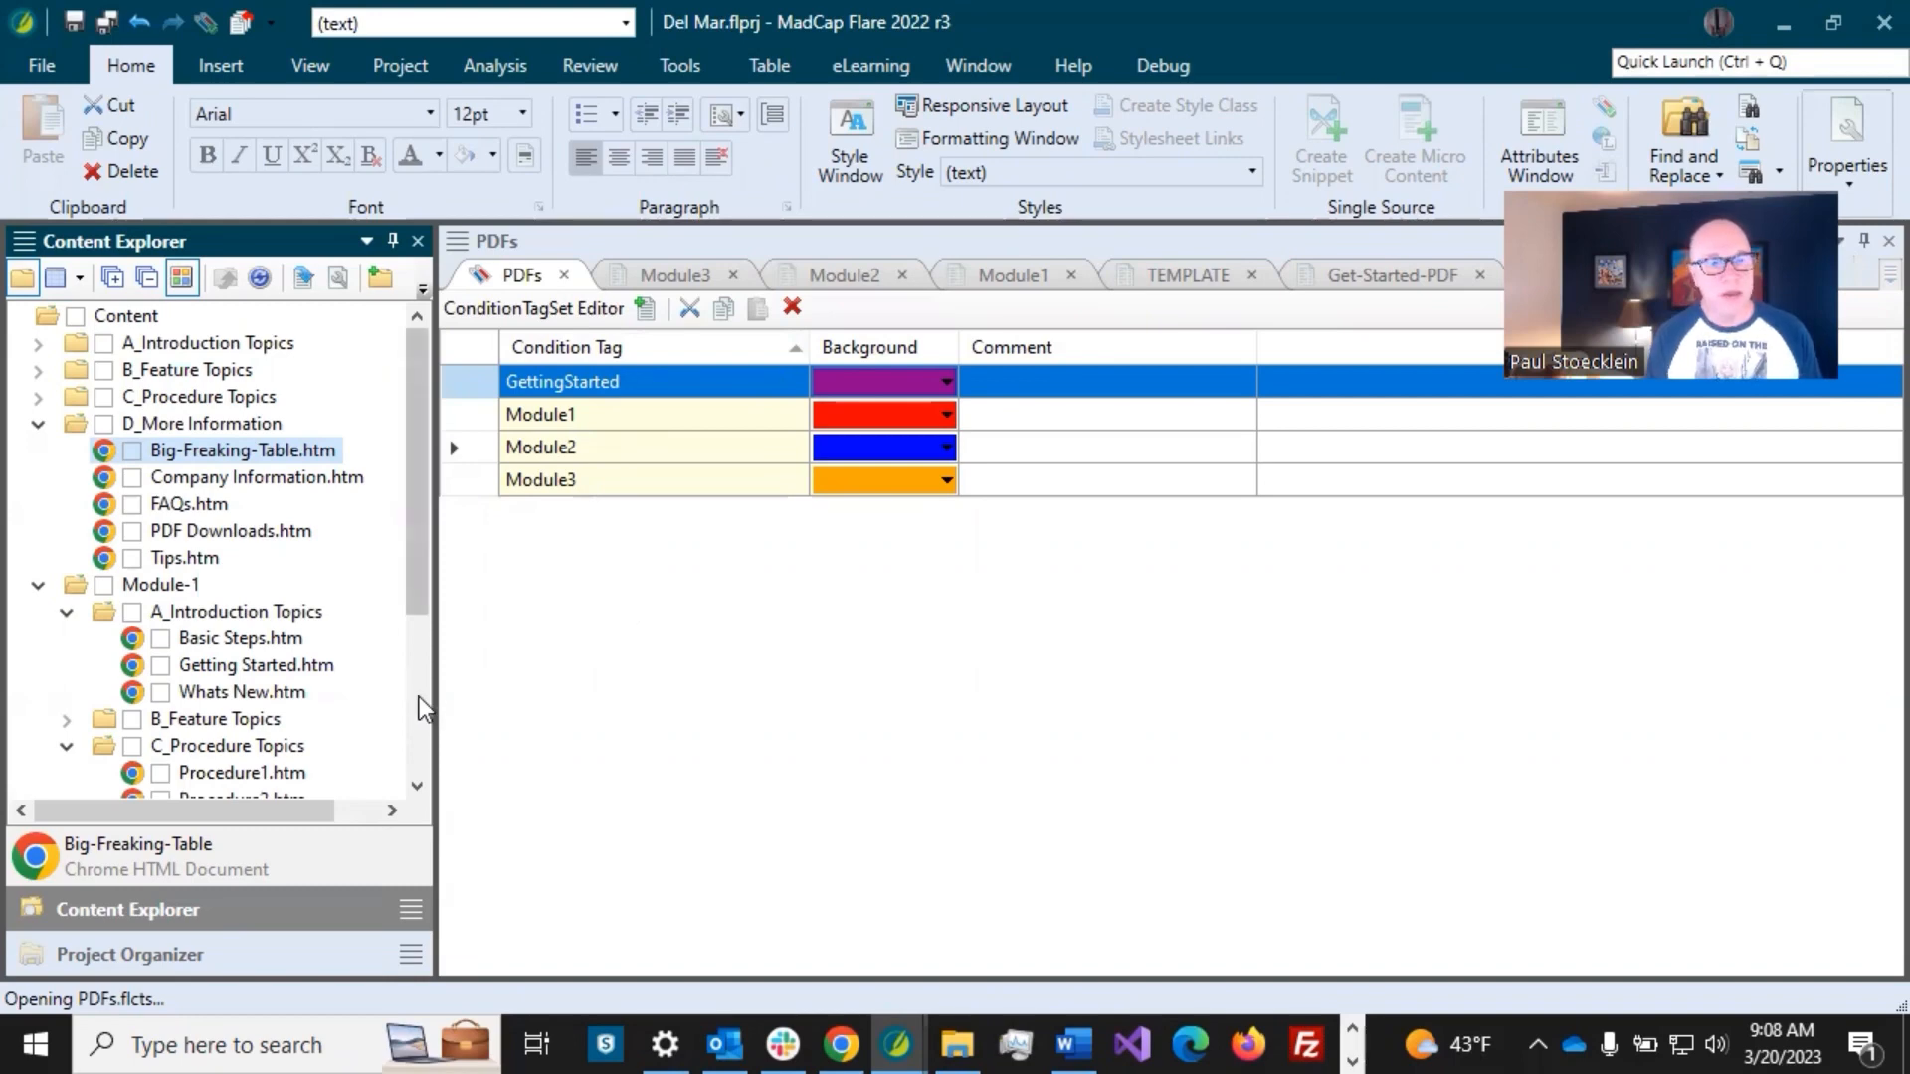
- Open the Title topic from the Print-Only folder and examine its title page in Print Layout
scroll(422, 672, "down", 3)
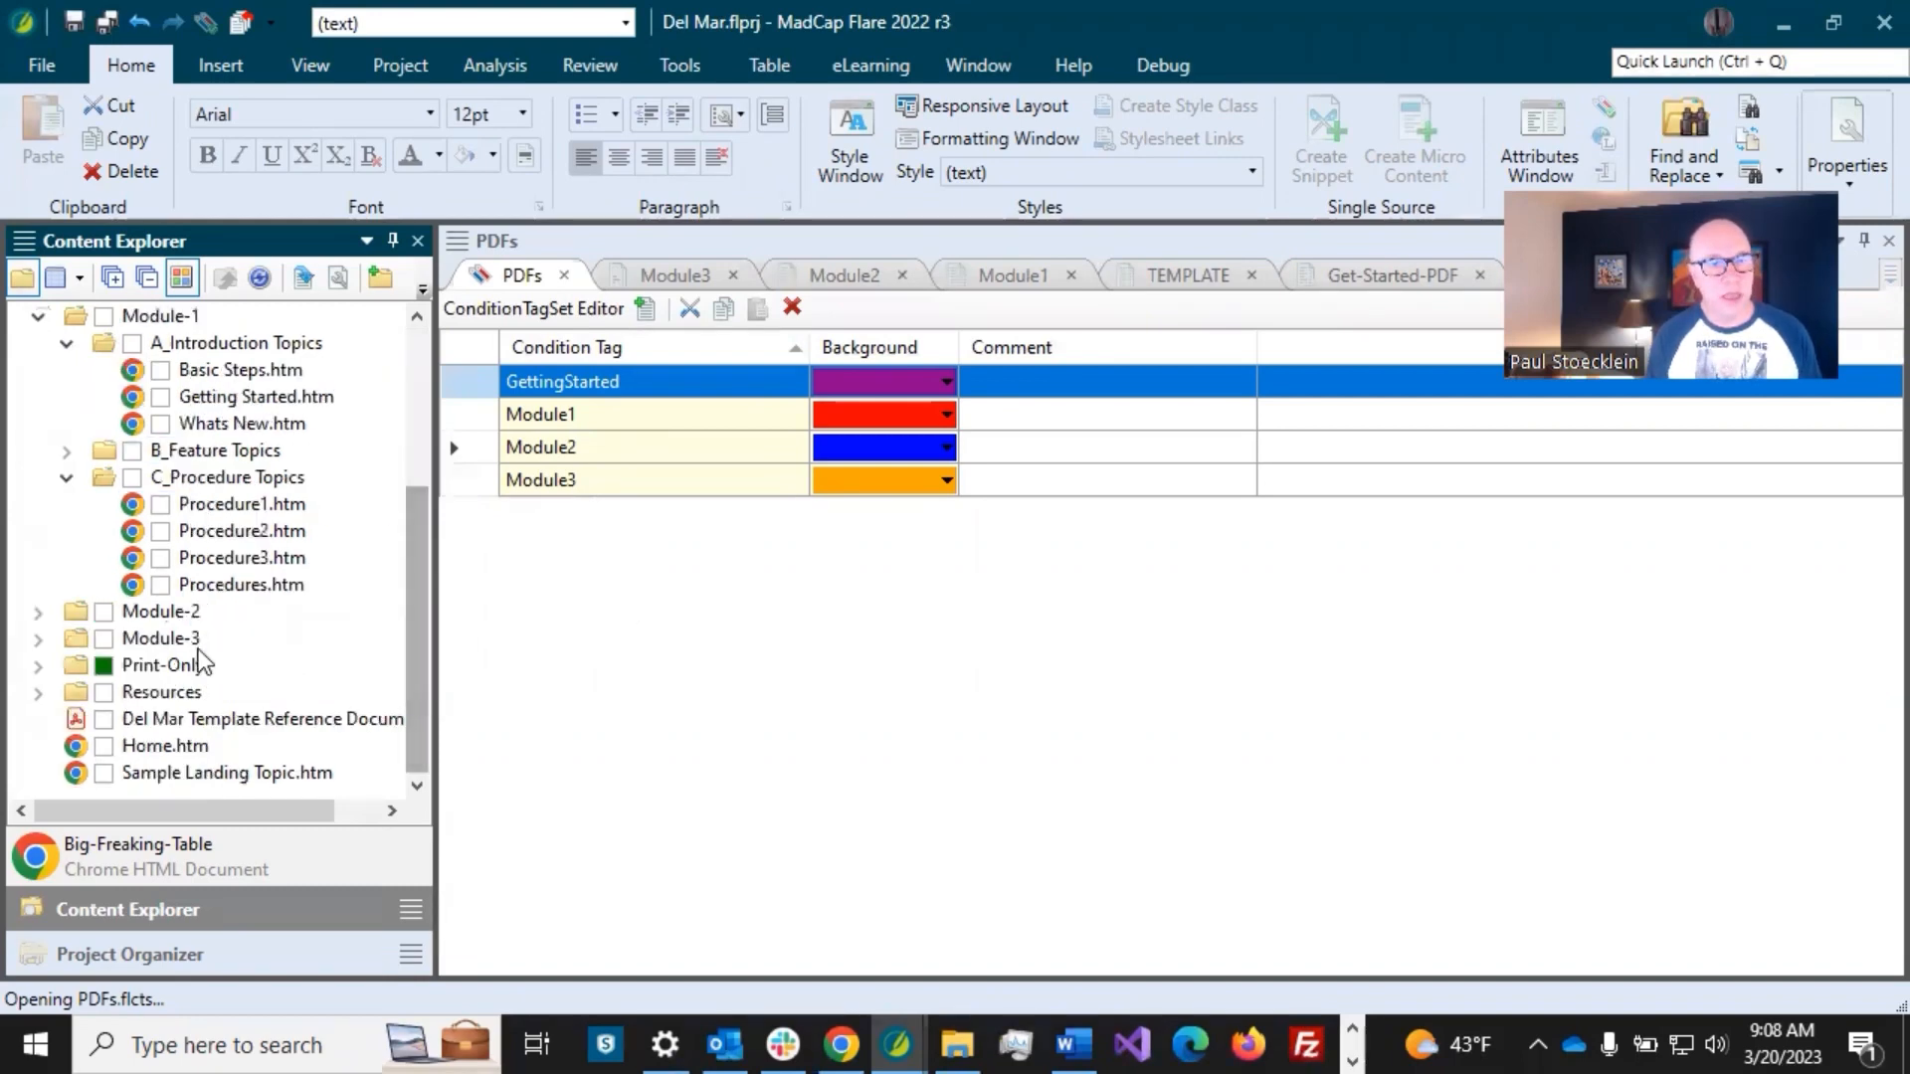
left_click(38, 665)
double_click(176, 746)
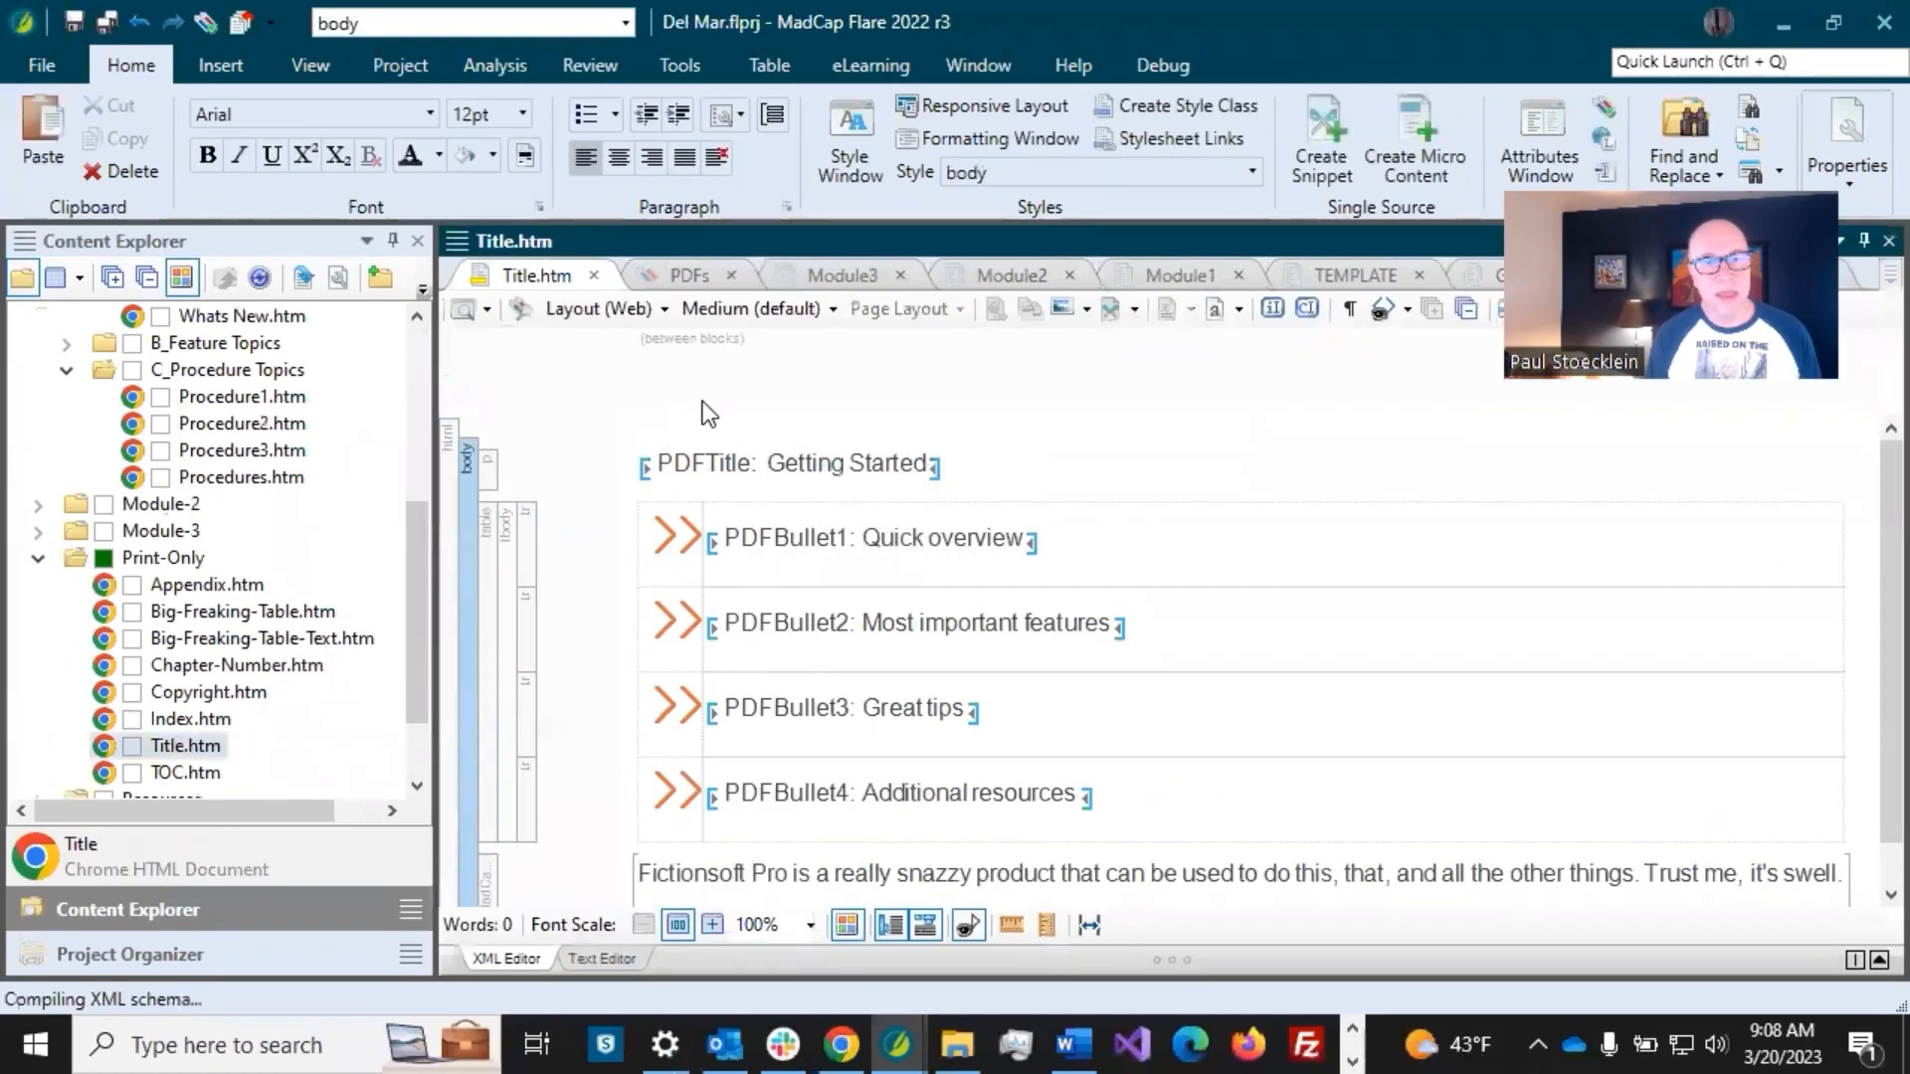
left_click(640, 306)
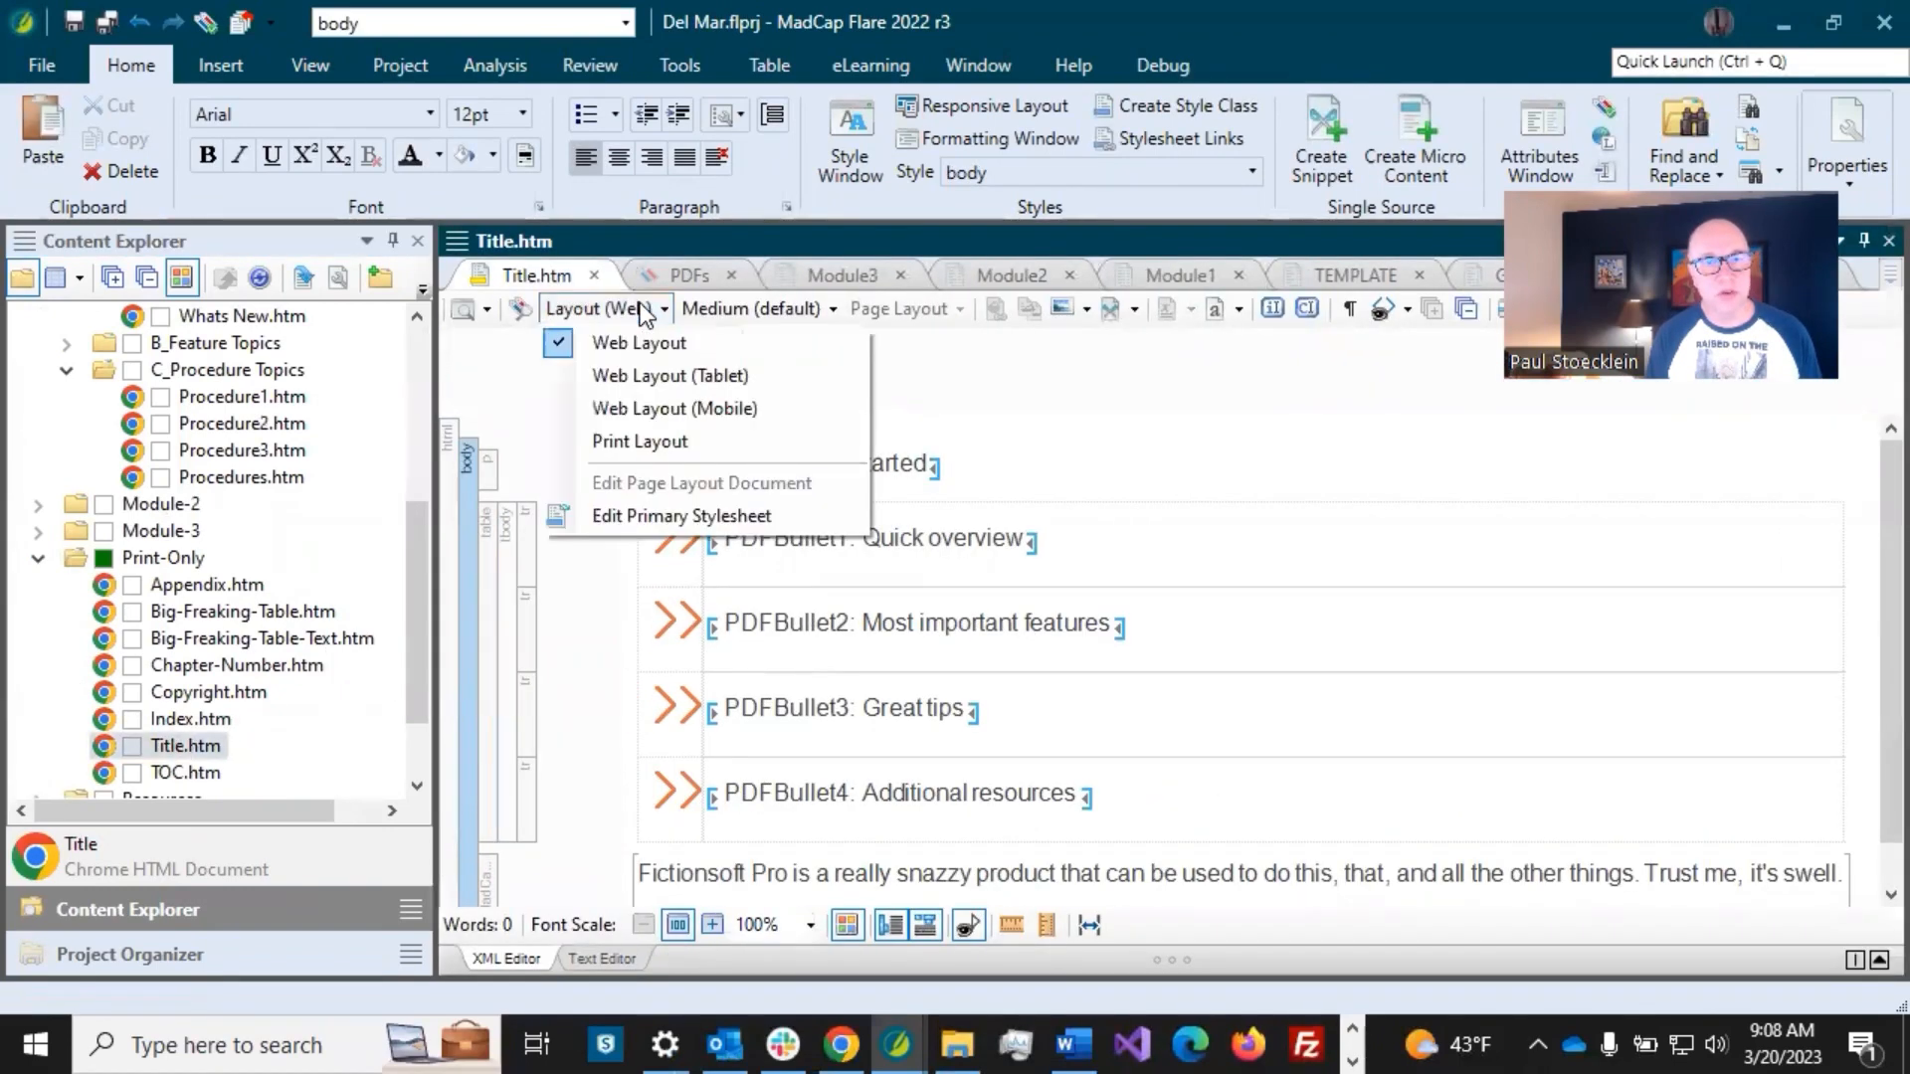
left_click(634, 439)
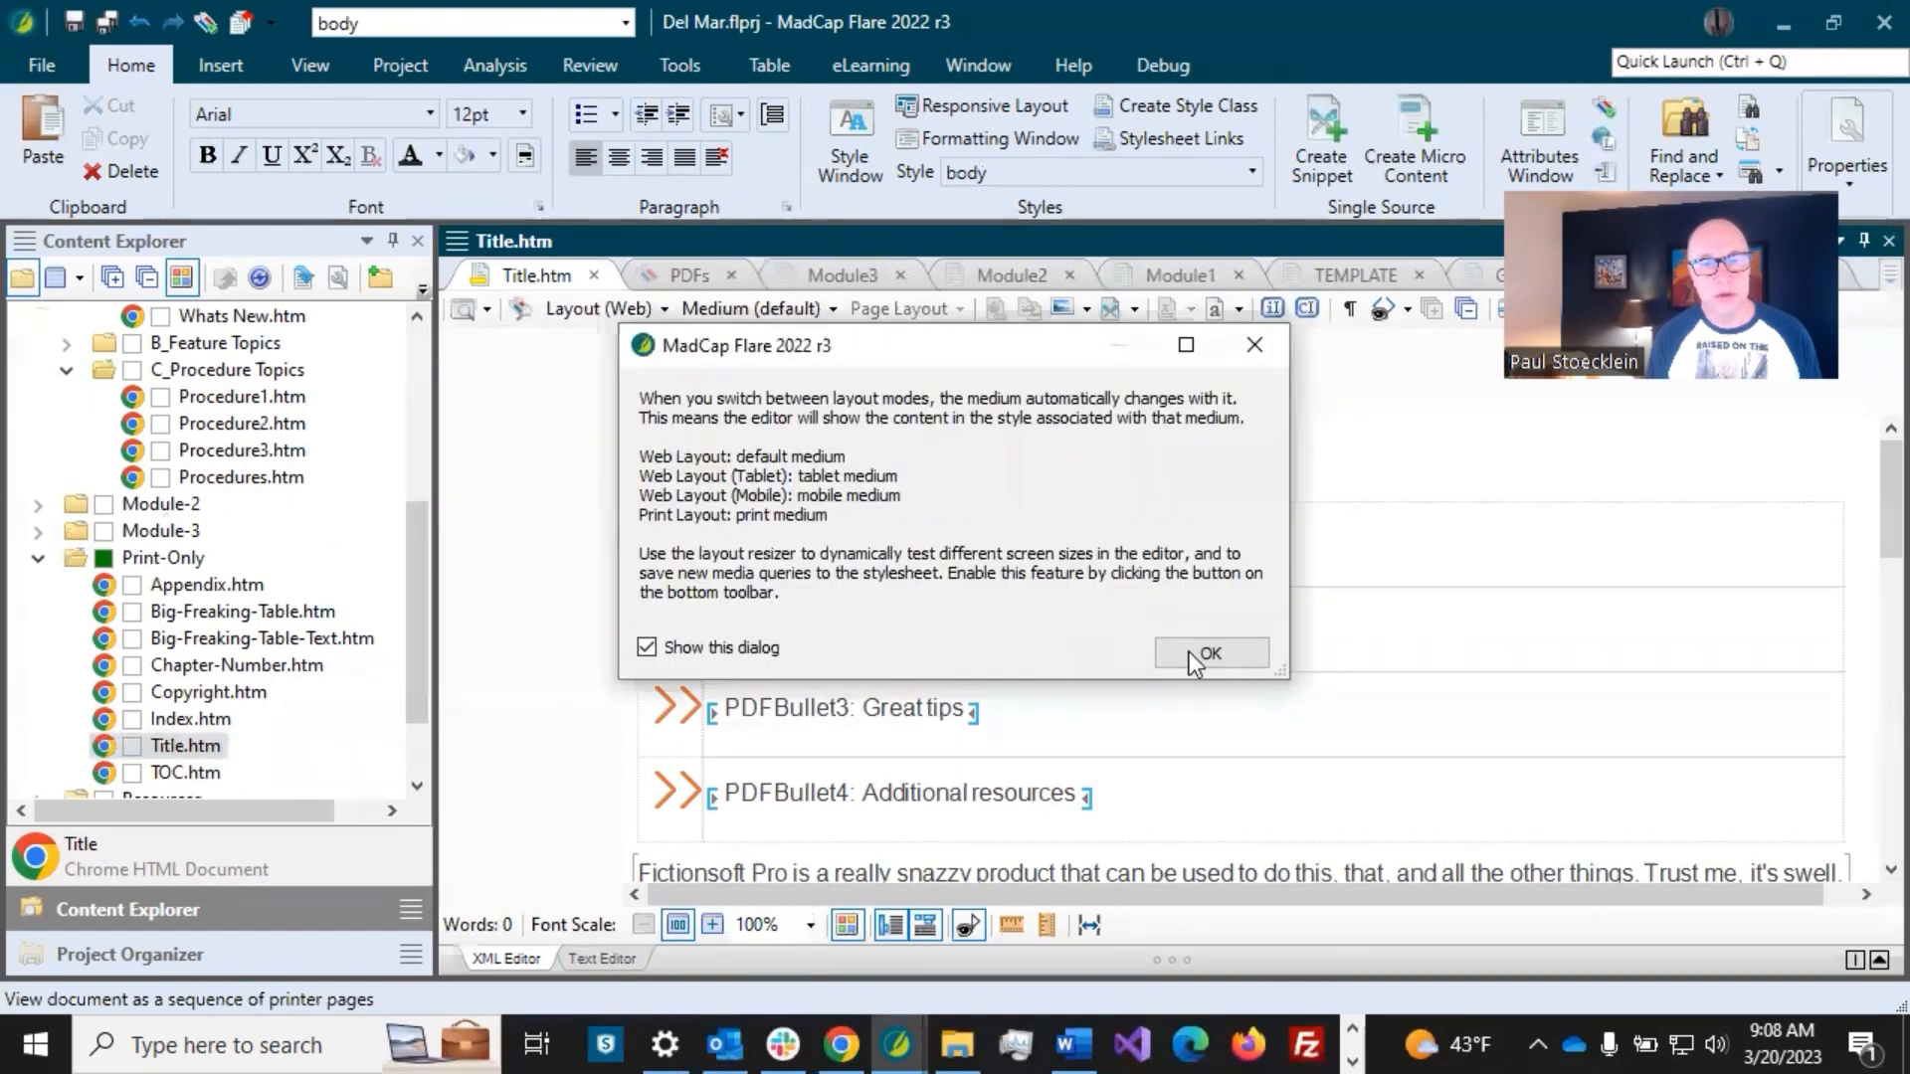
left_click(1198, 652)
scroll(1082, 619, "down", 5)
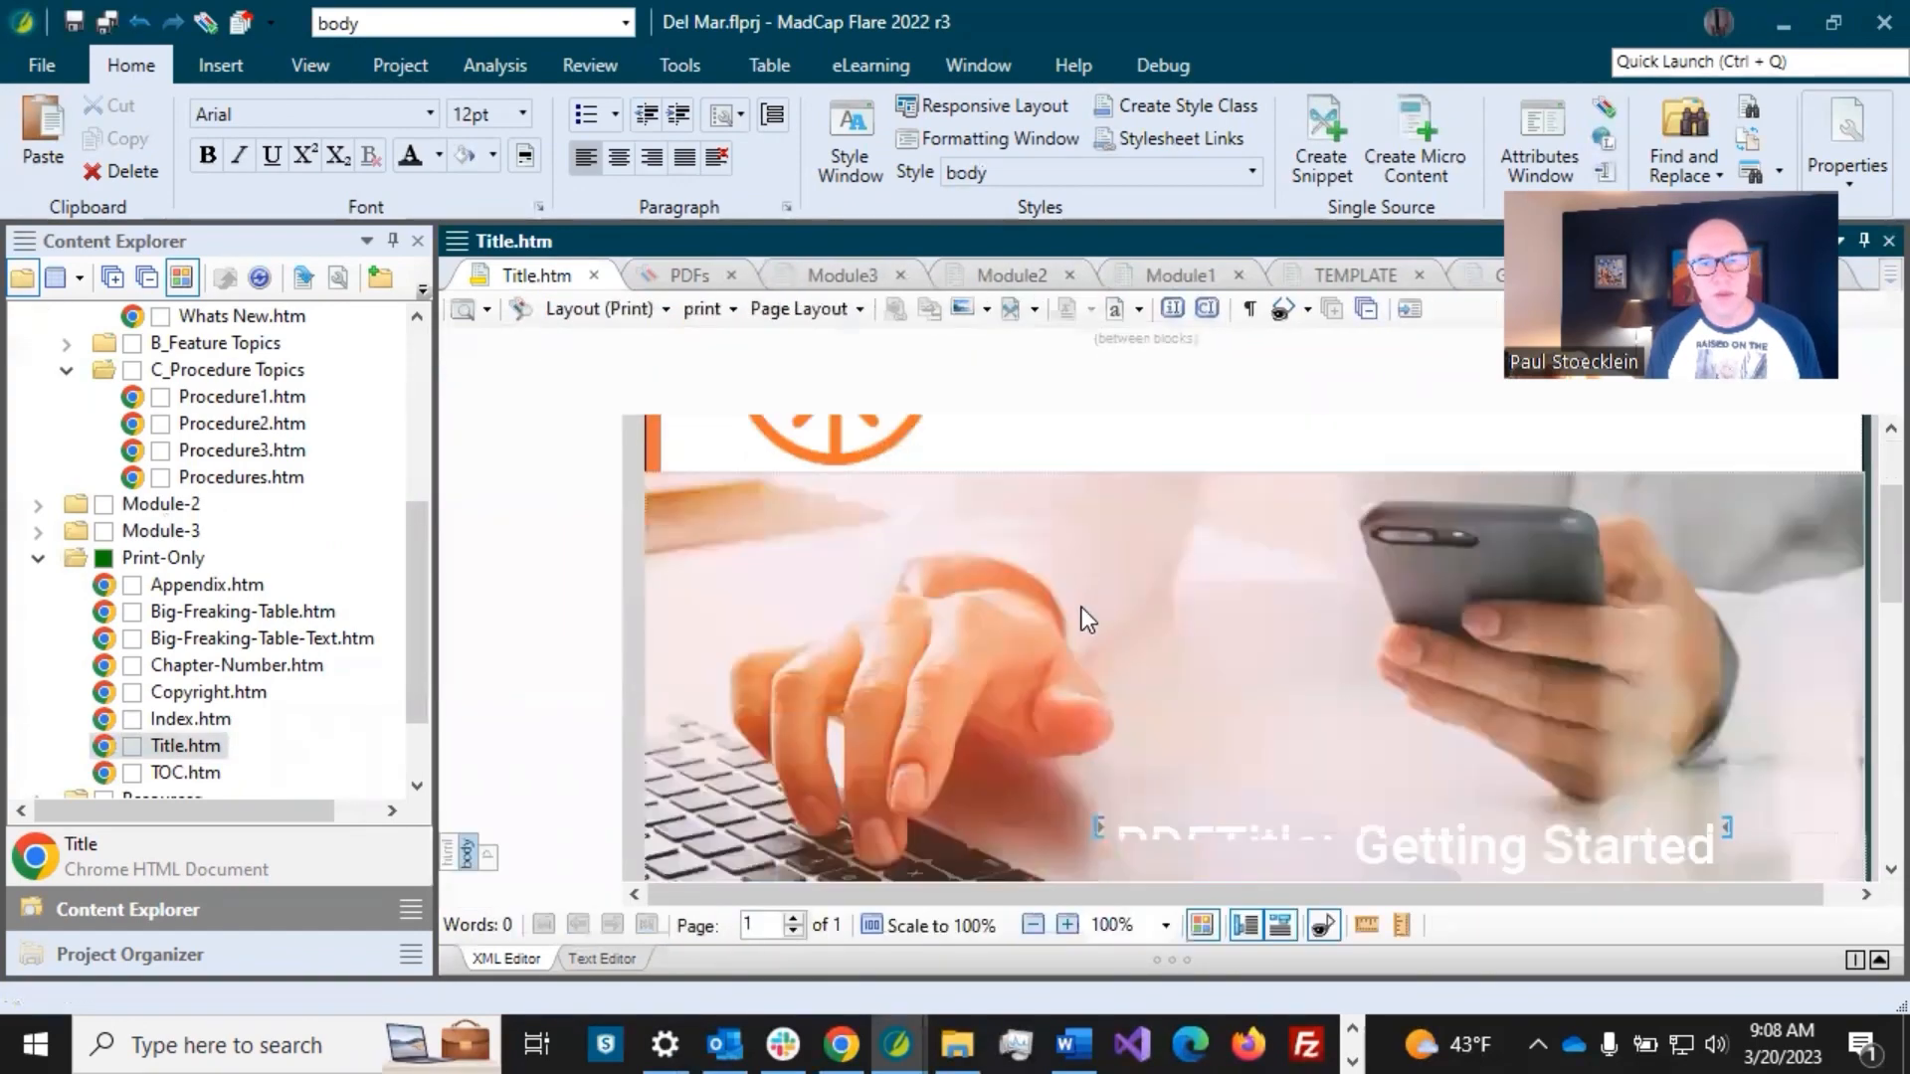
scroll(1082, 607, "down", 3)
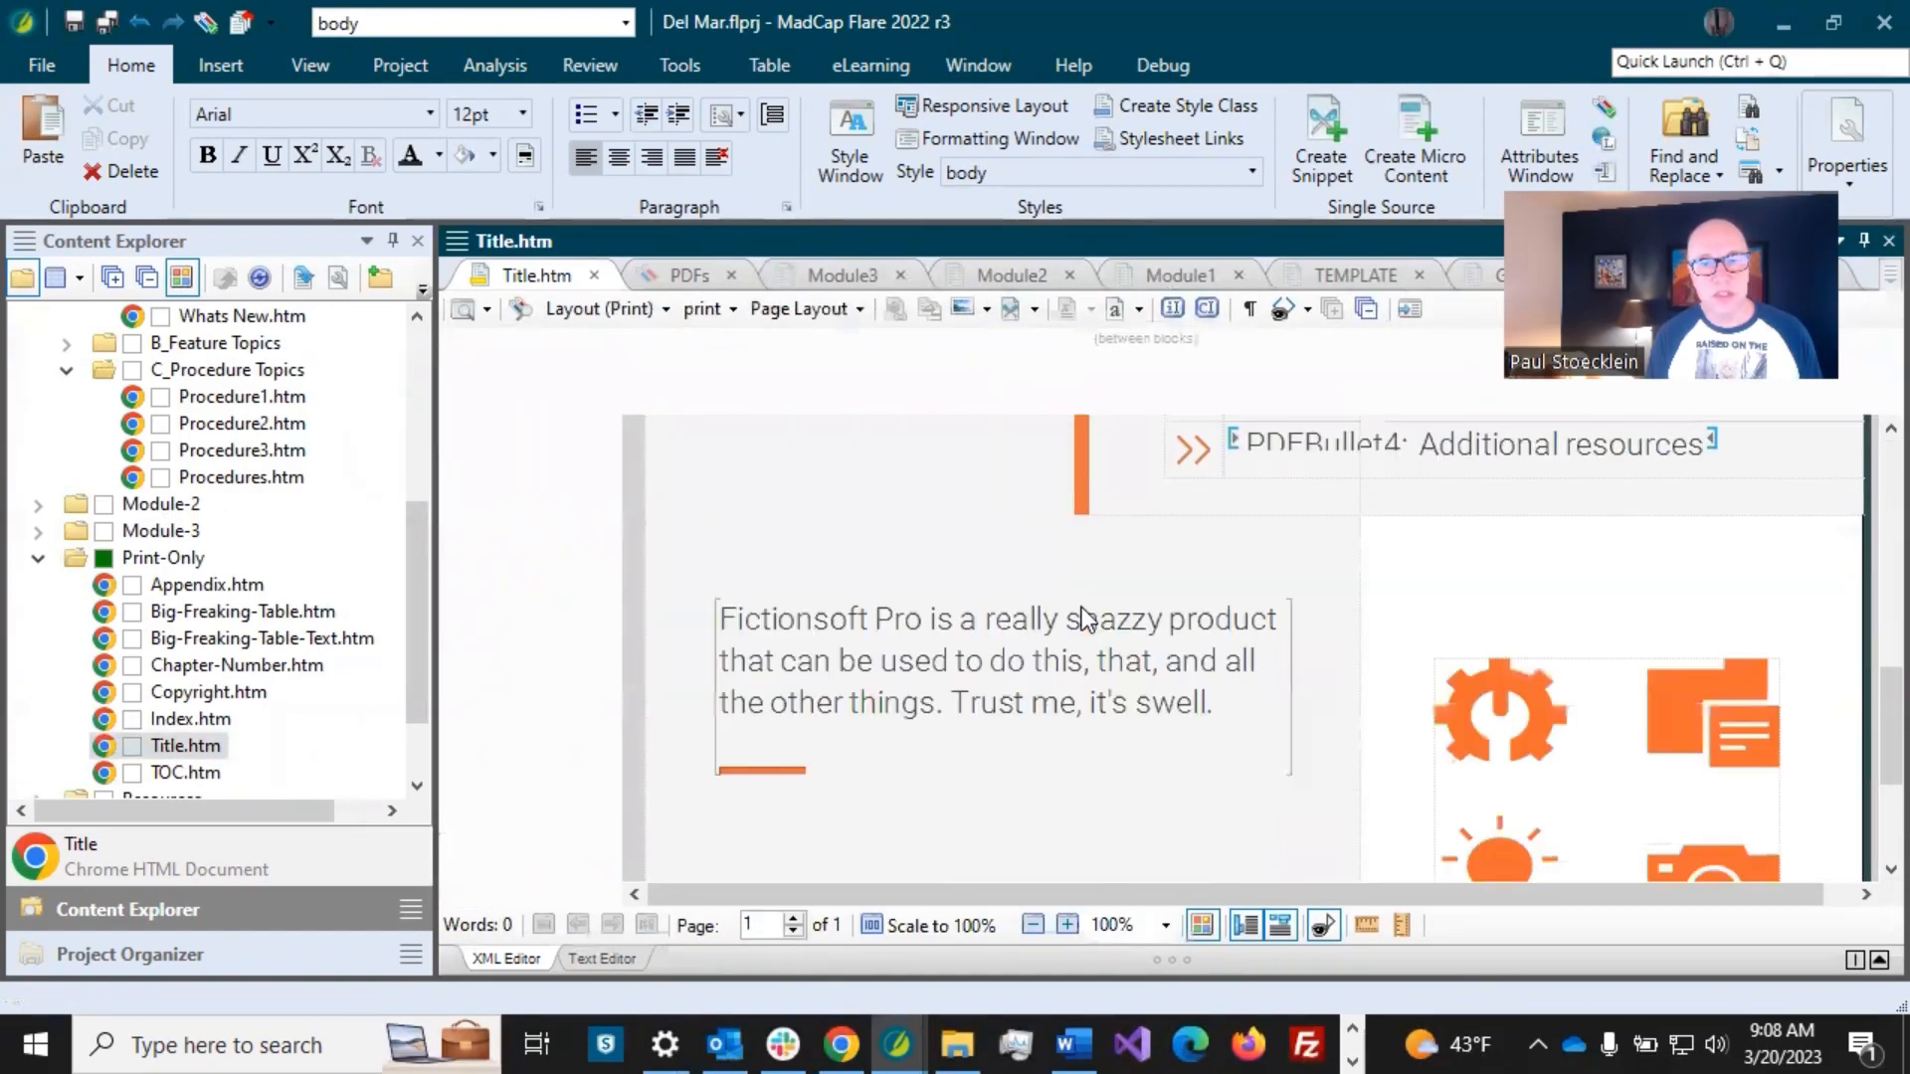
- Open the product description snippet from the title page and add the paragraph "Module 1 is really really really really nifty." below its text
right_click(957, 652)
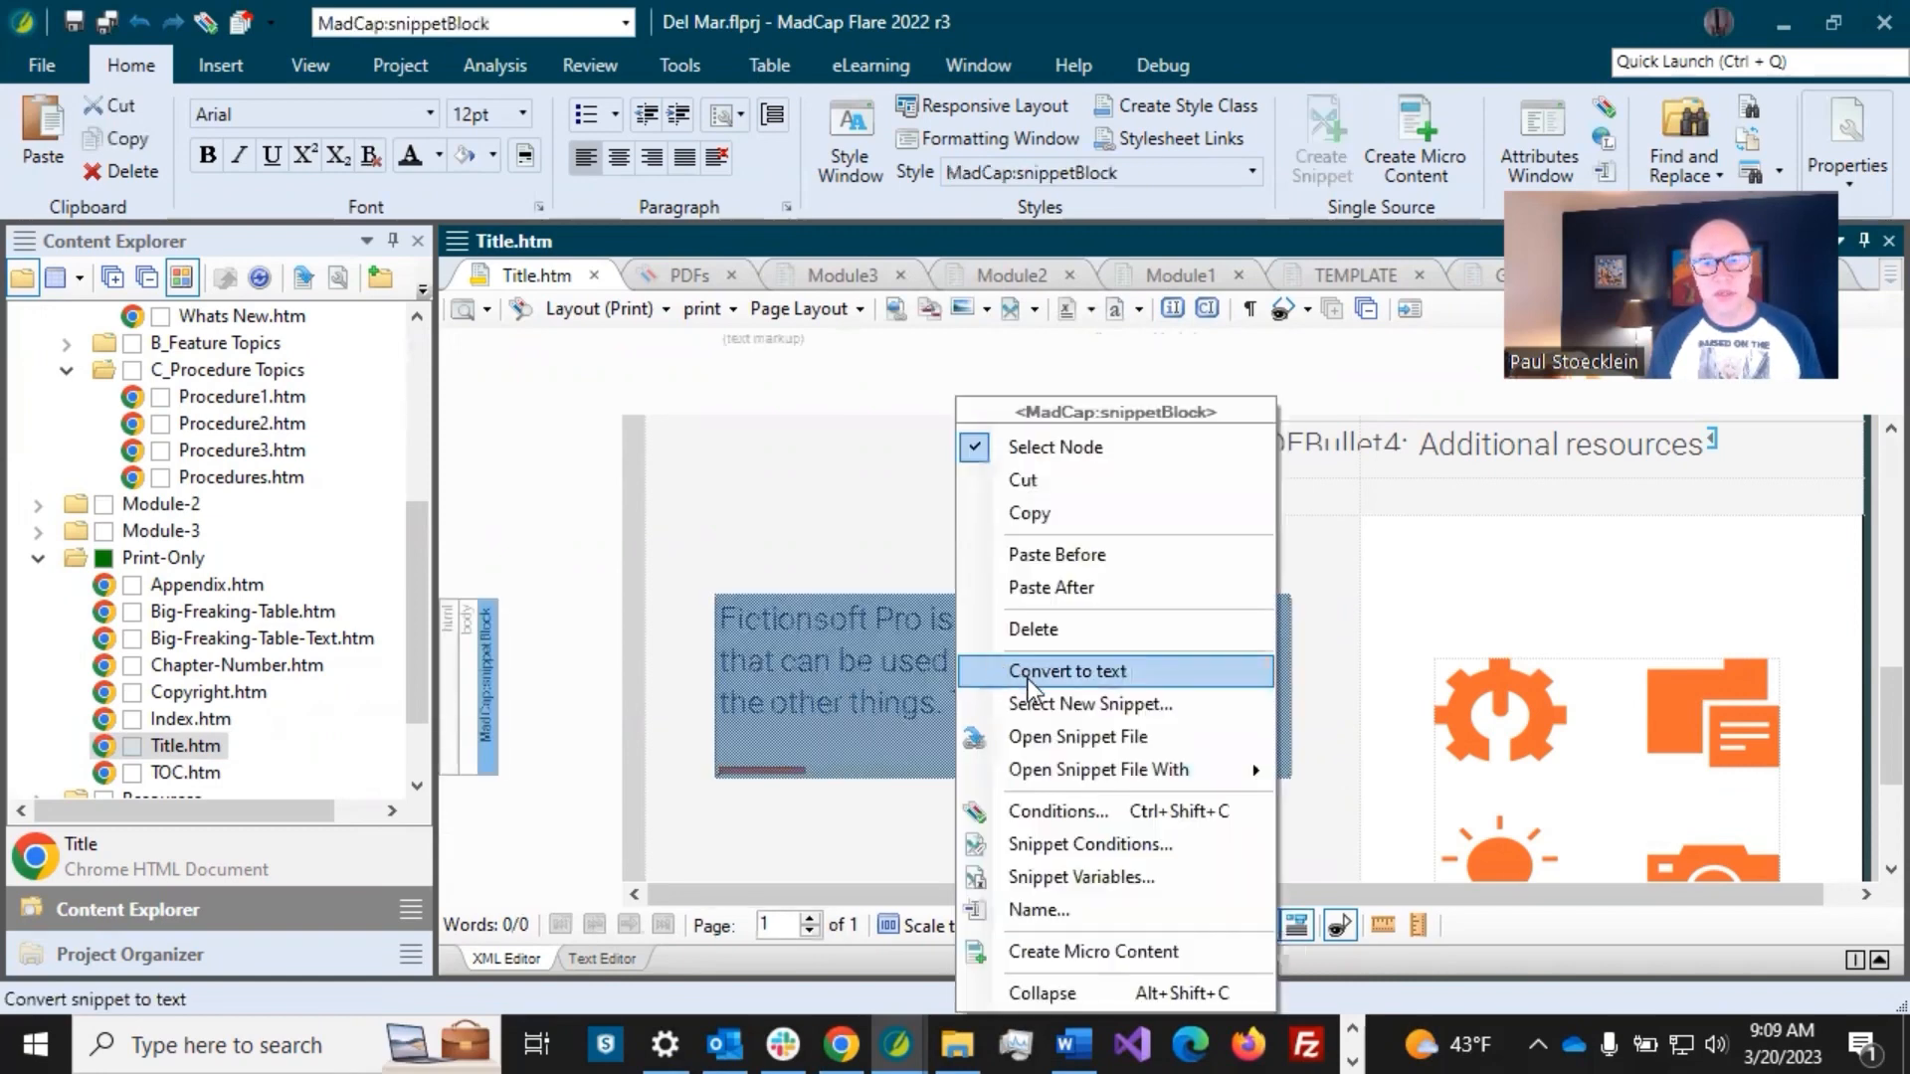
left_click(1047, 736)
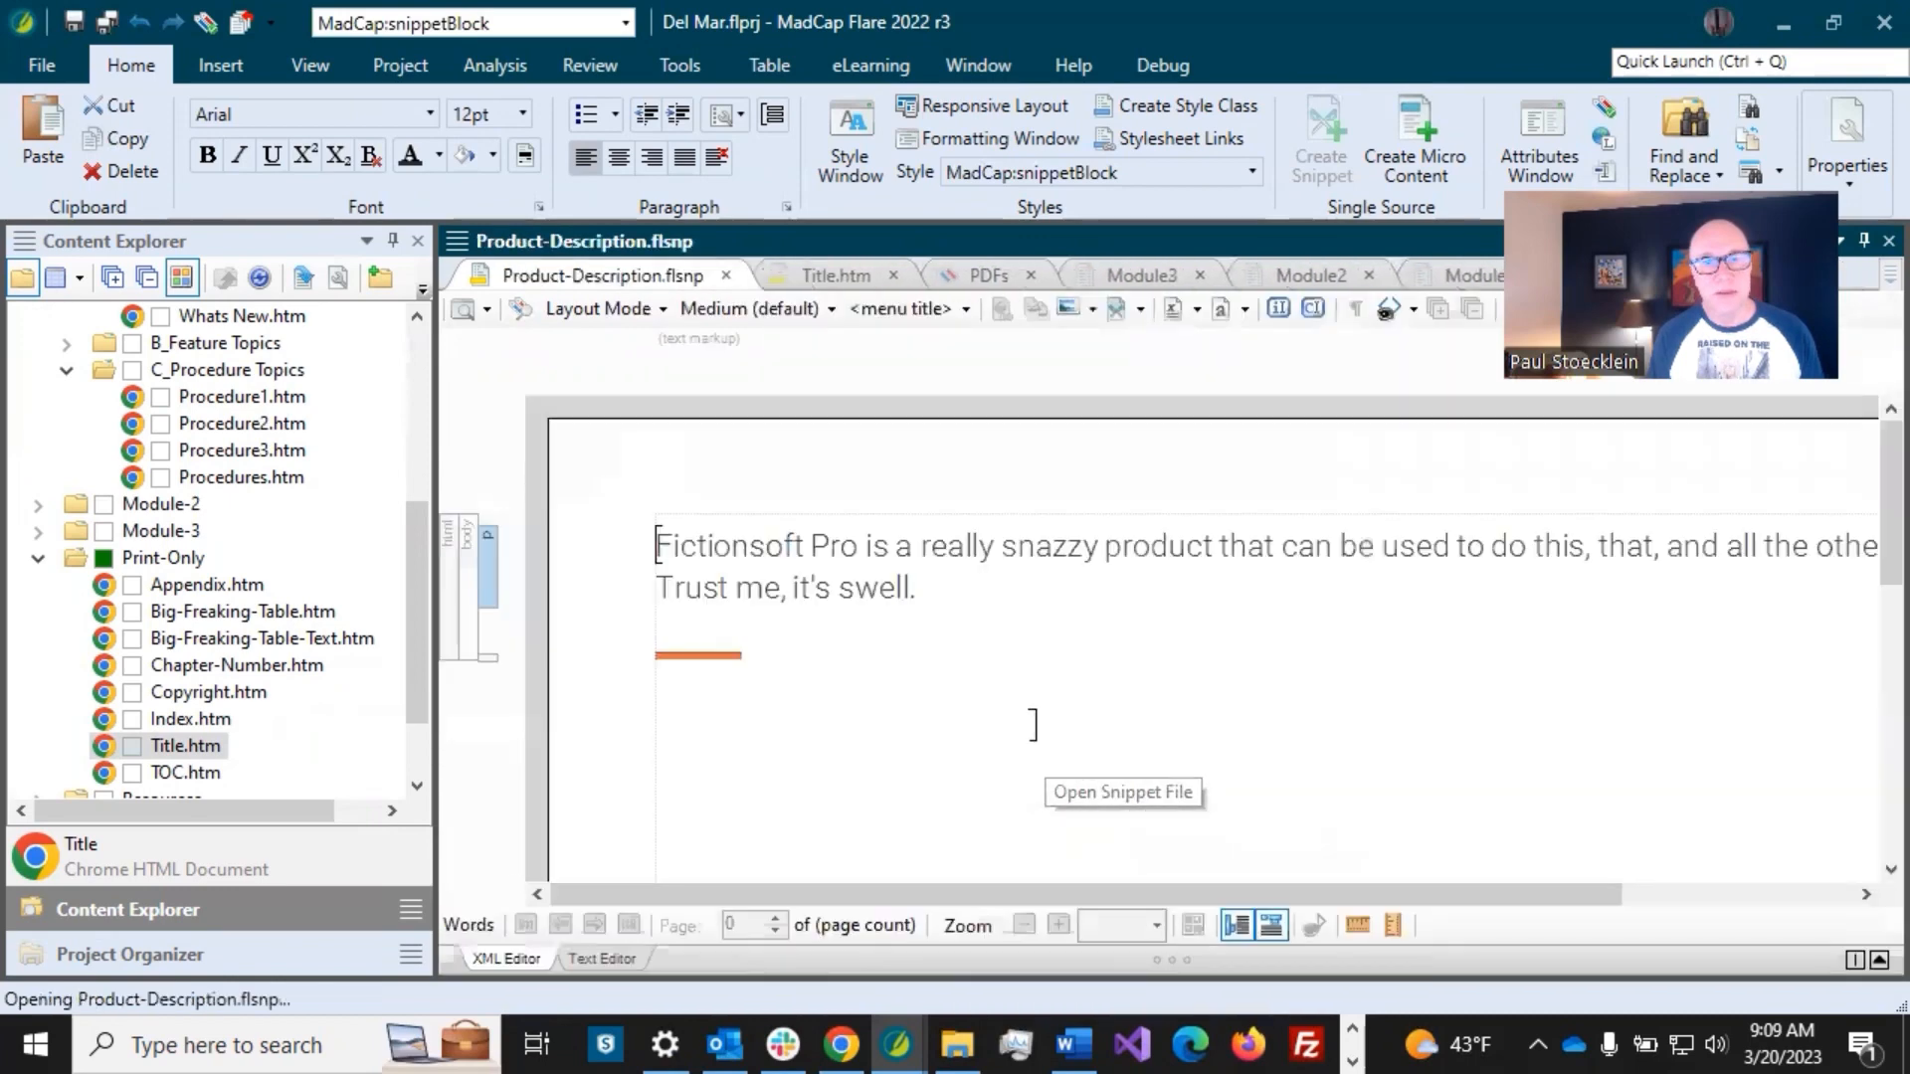
left_click(832, 588)
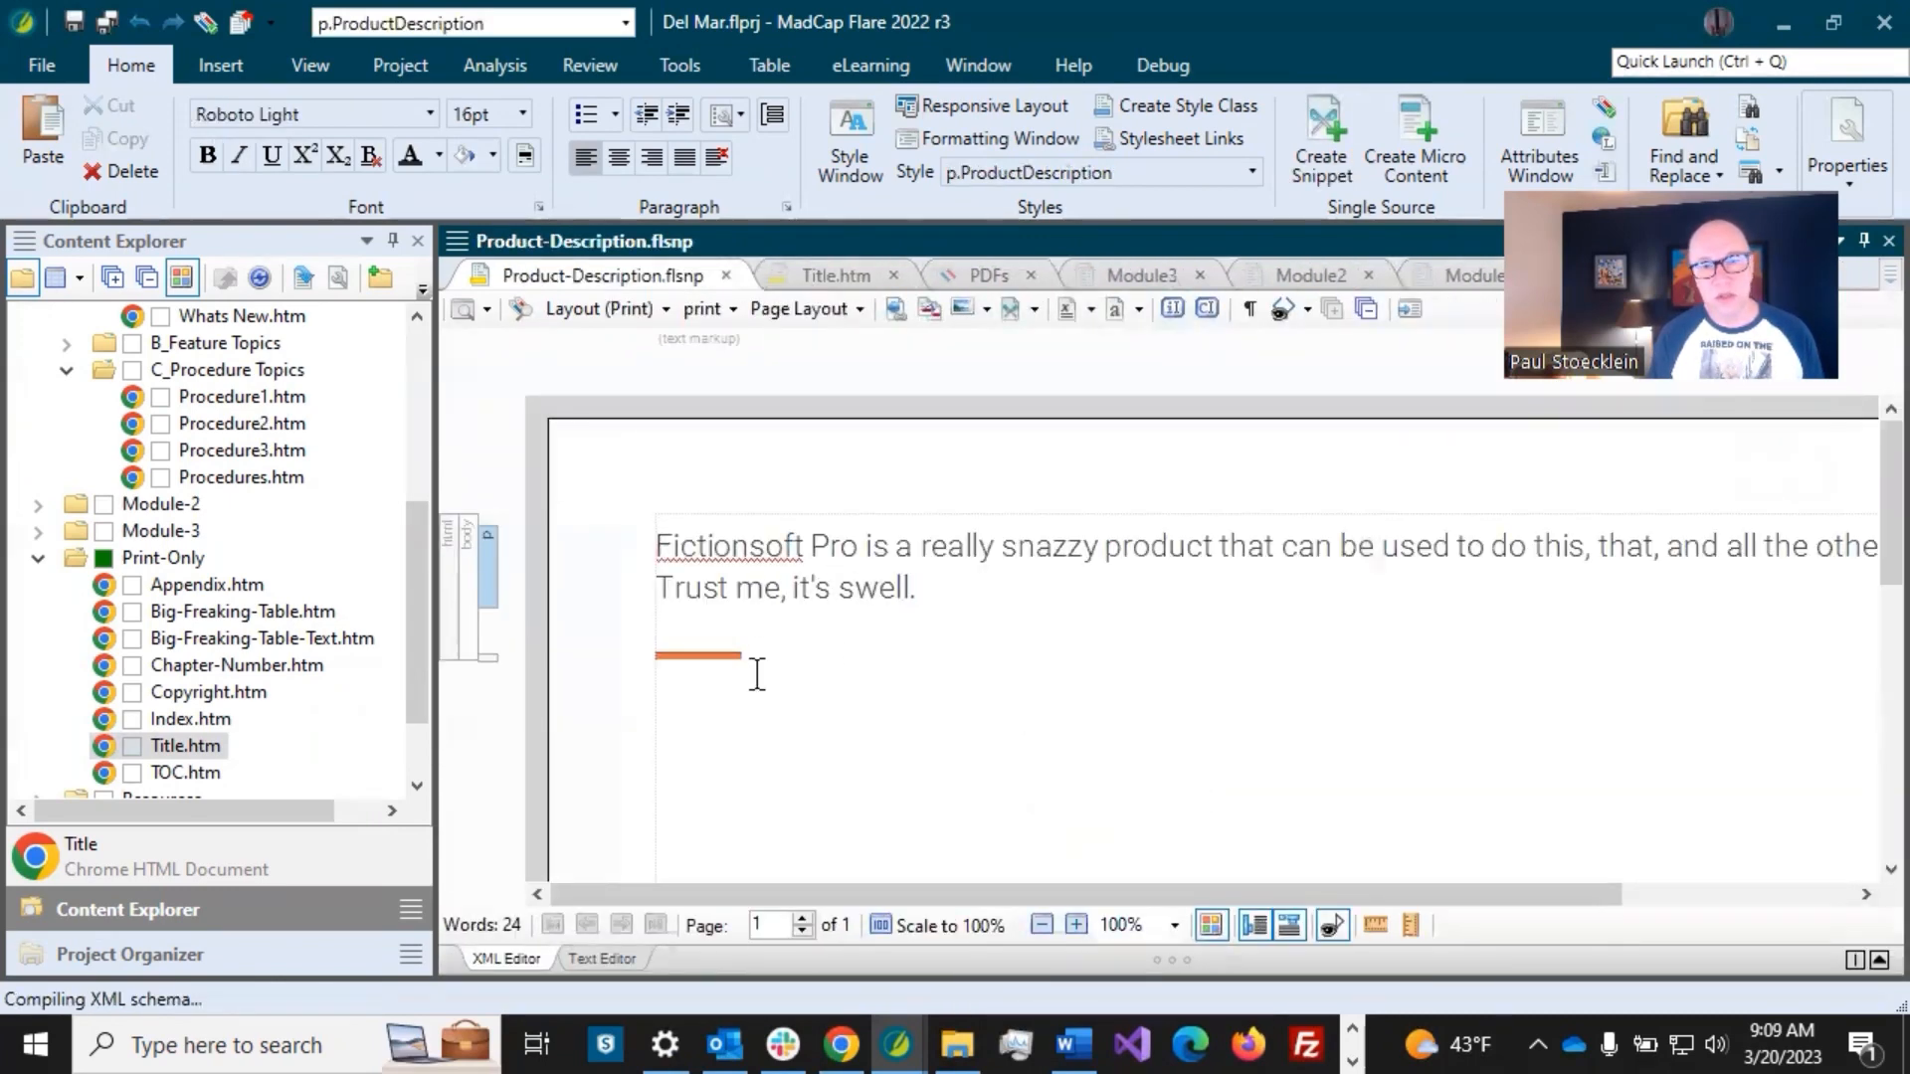
left_click(935, 586)
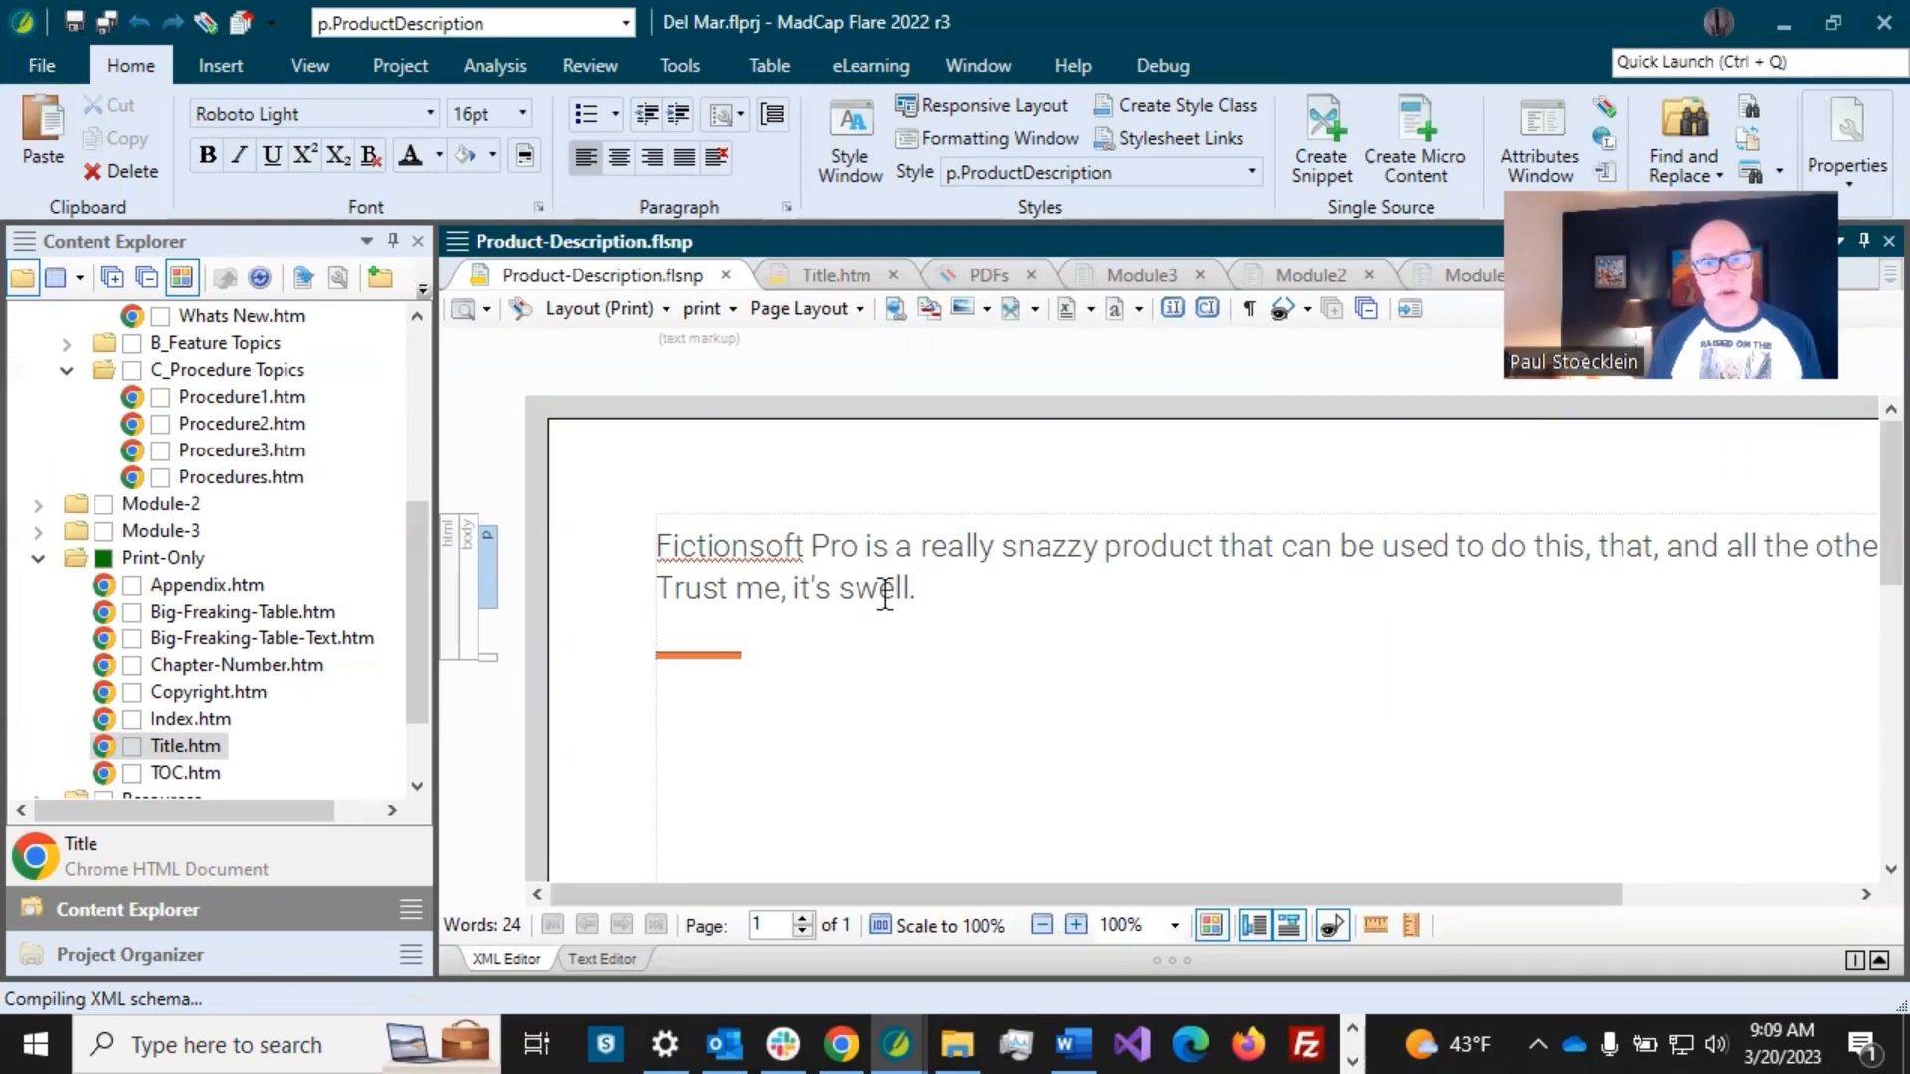
left_click(947, 587)
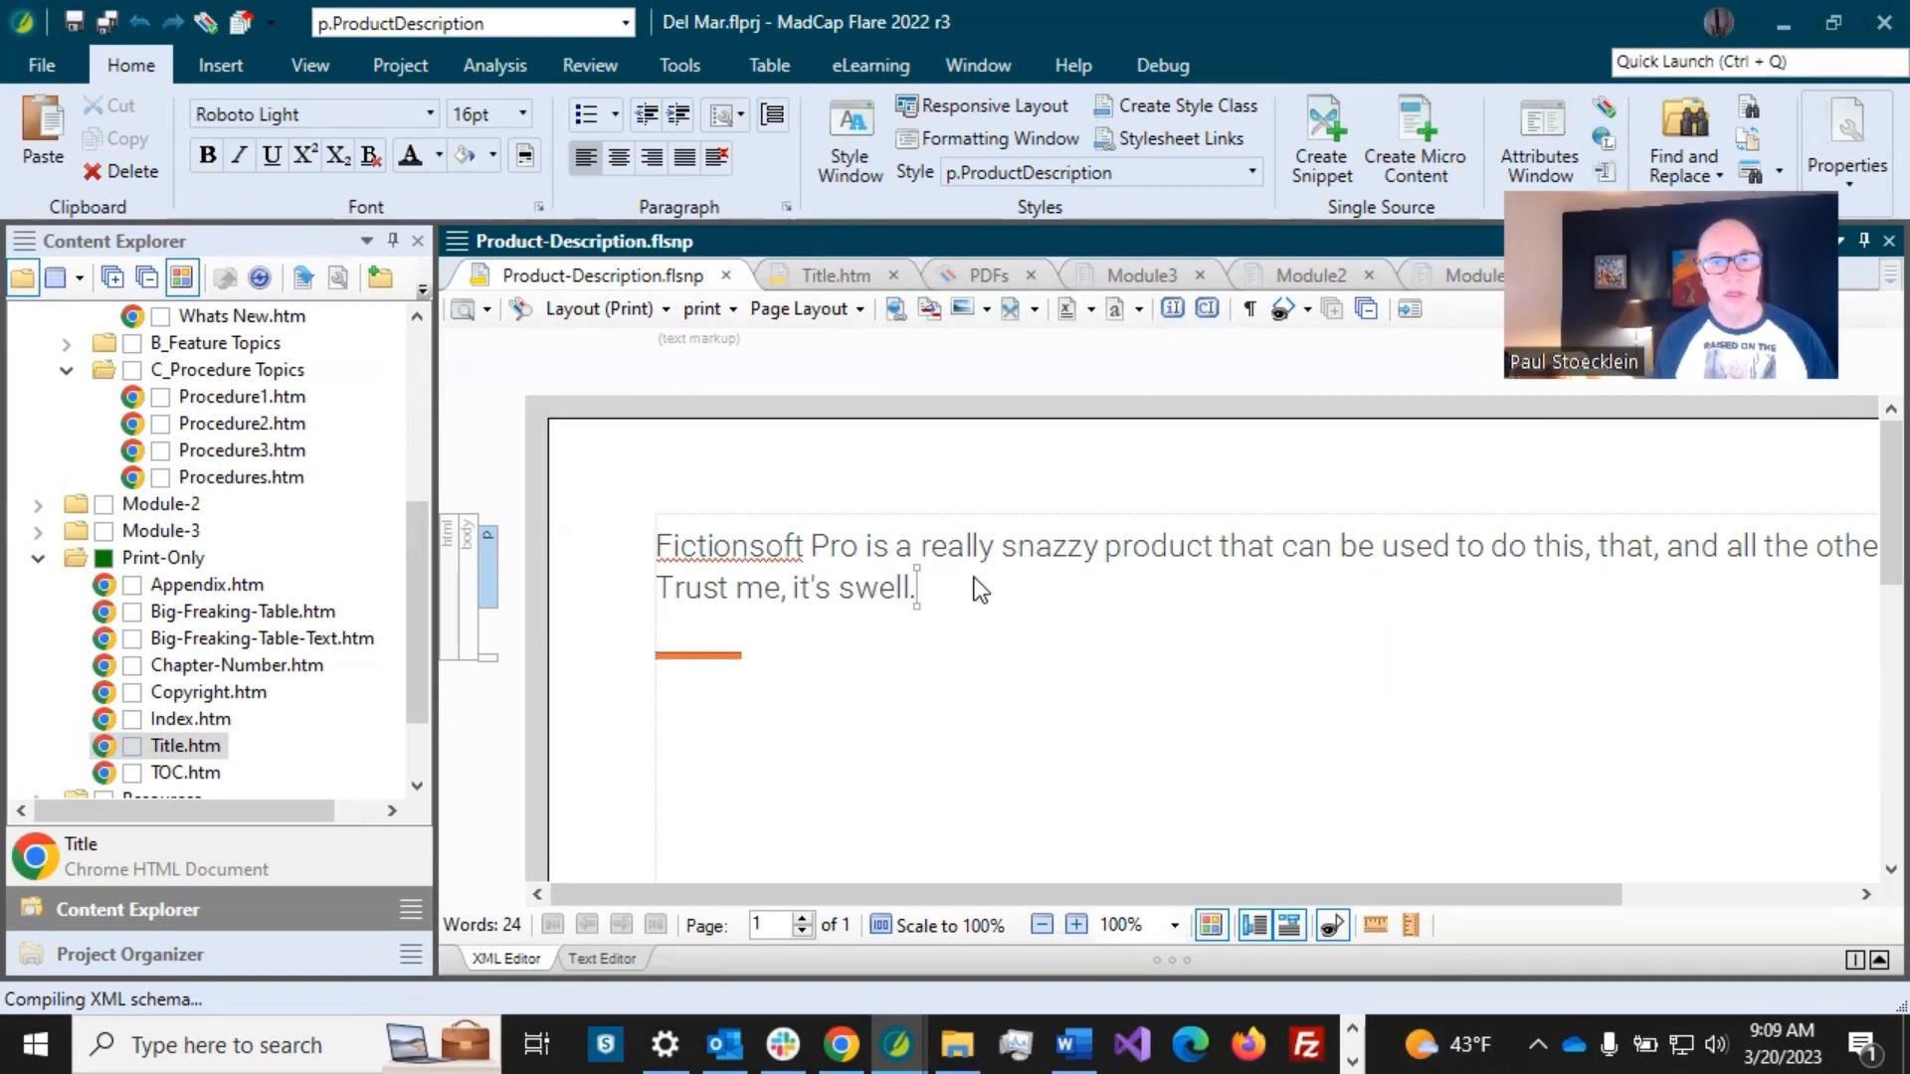
key("Return")
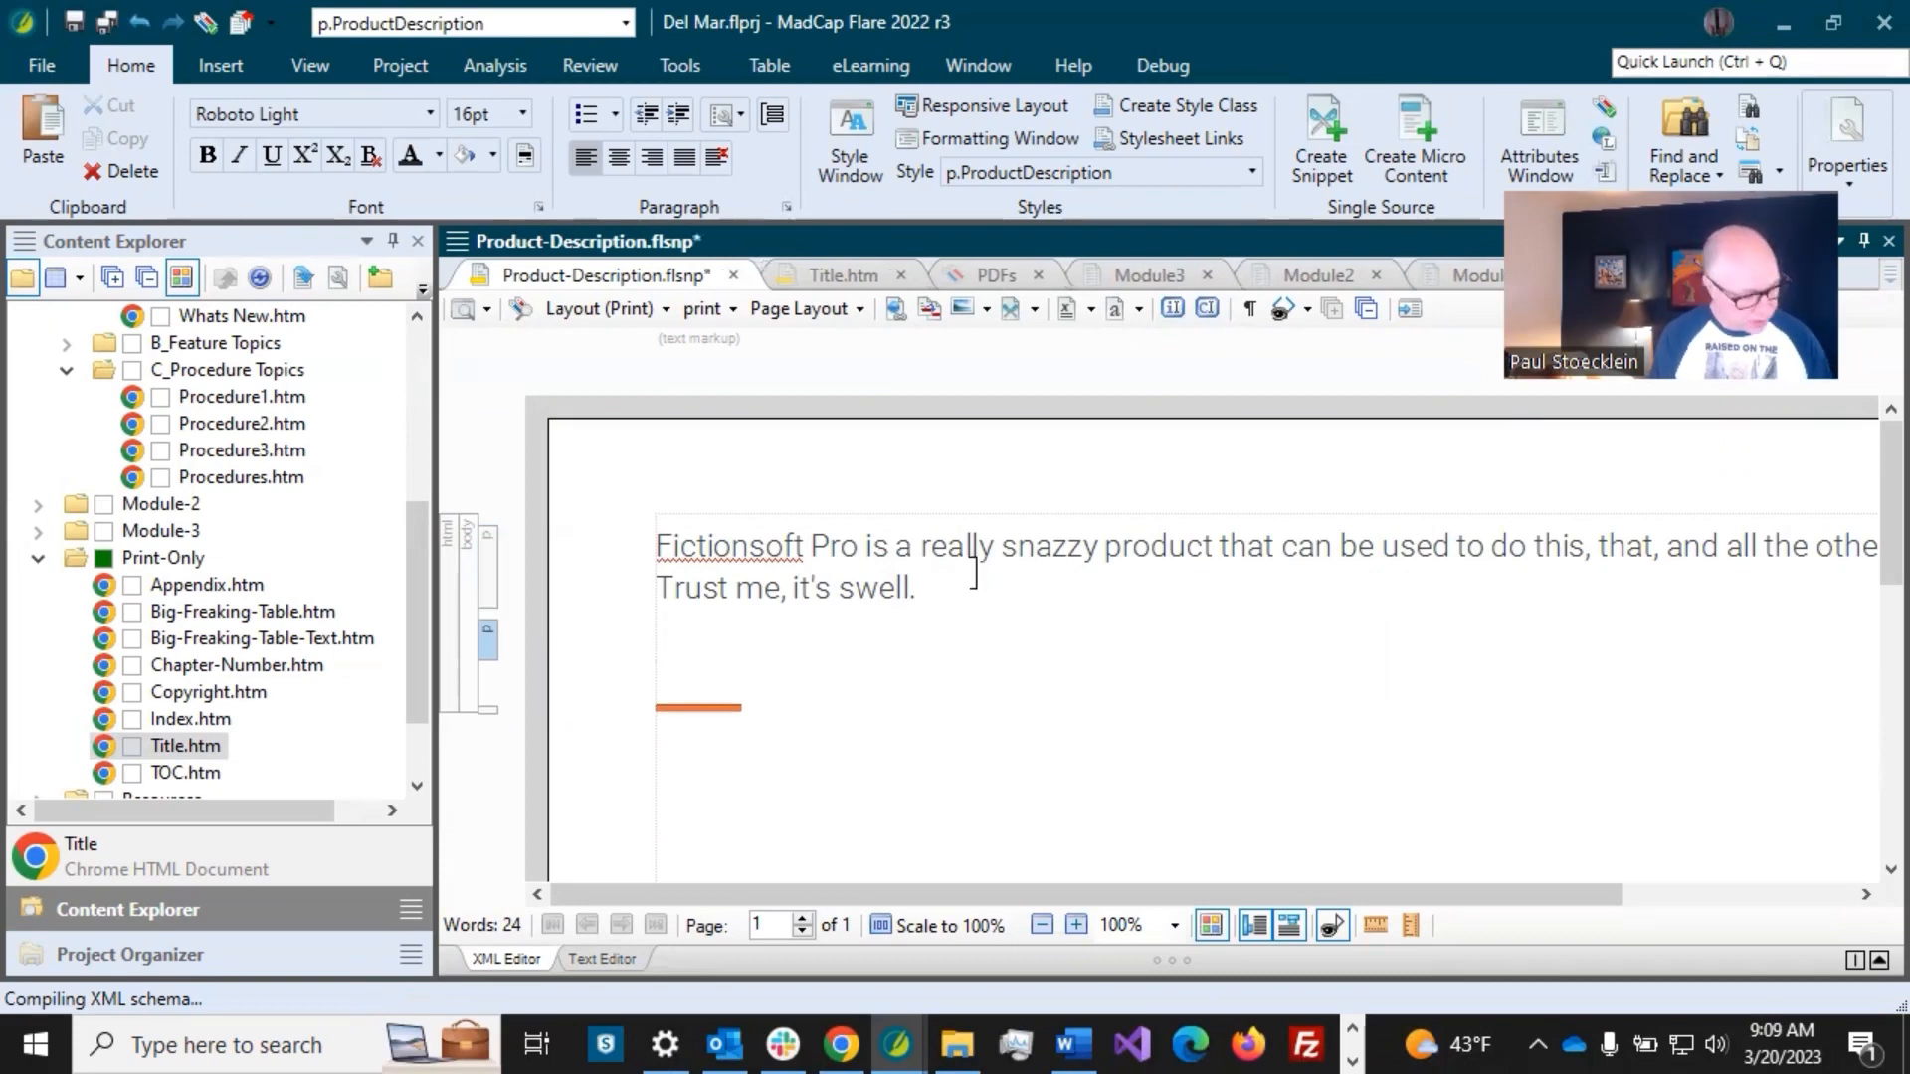
type("Module 1 is really really really nifty.")
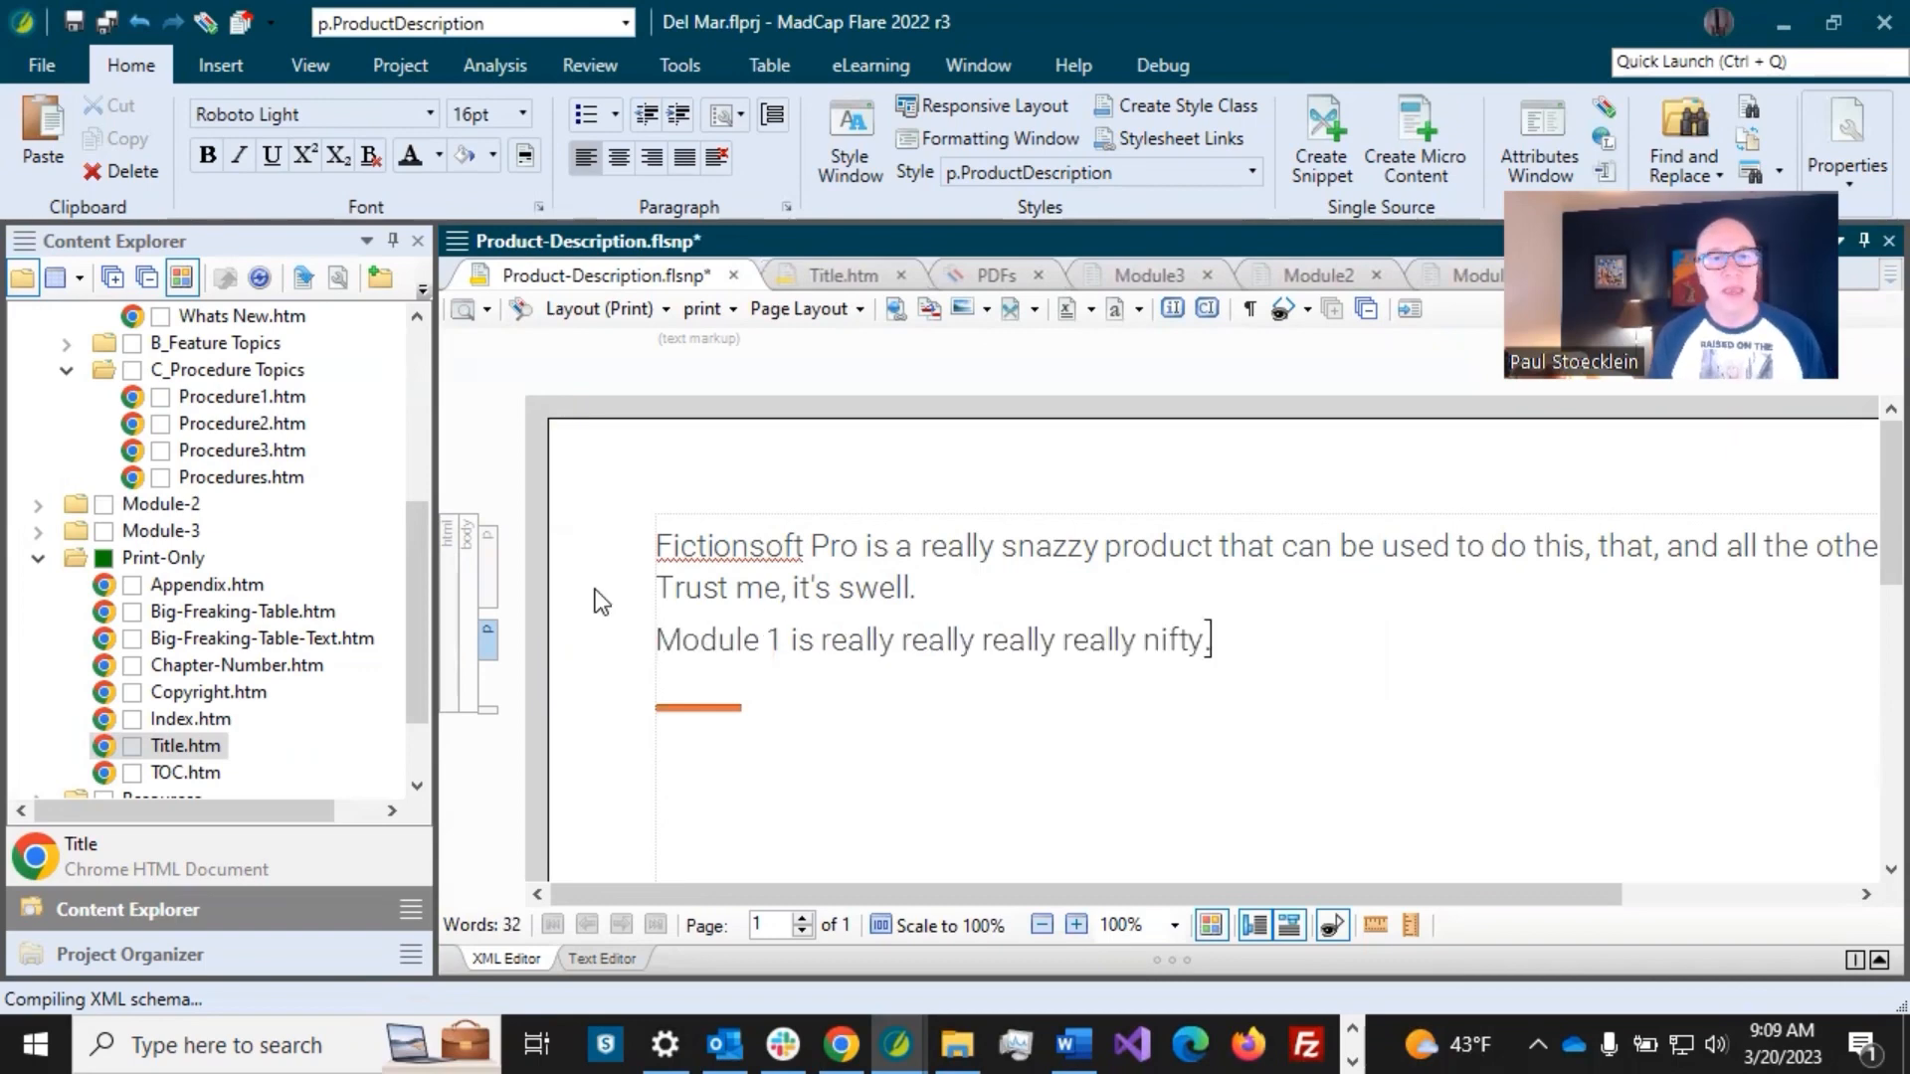
- Apply the GettingStarted condition from the PDFs tag set to the snippet's first paragraph
right_click(489, 572)
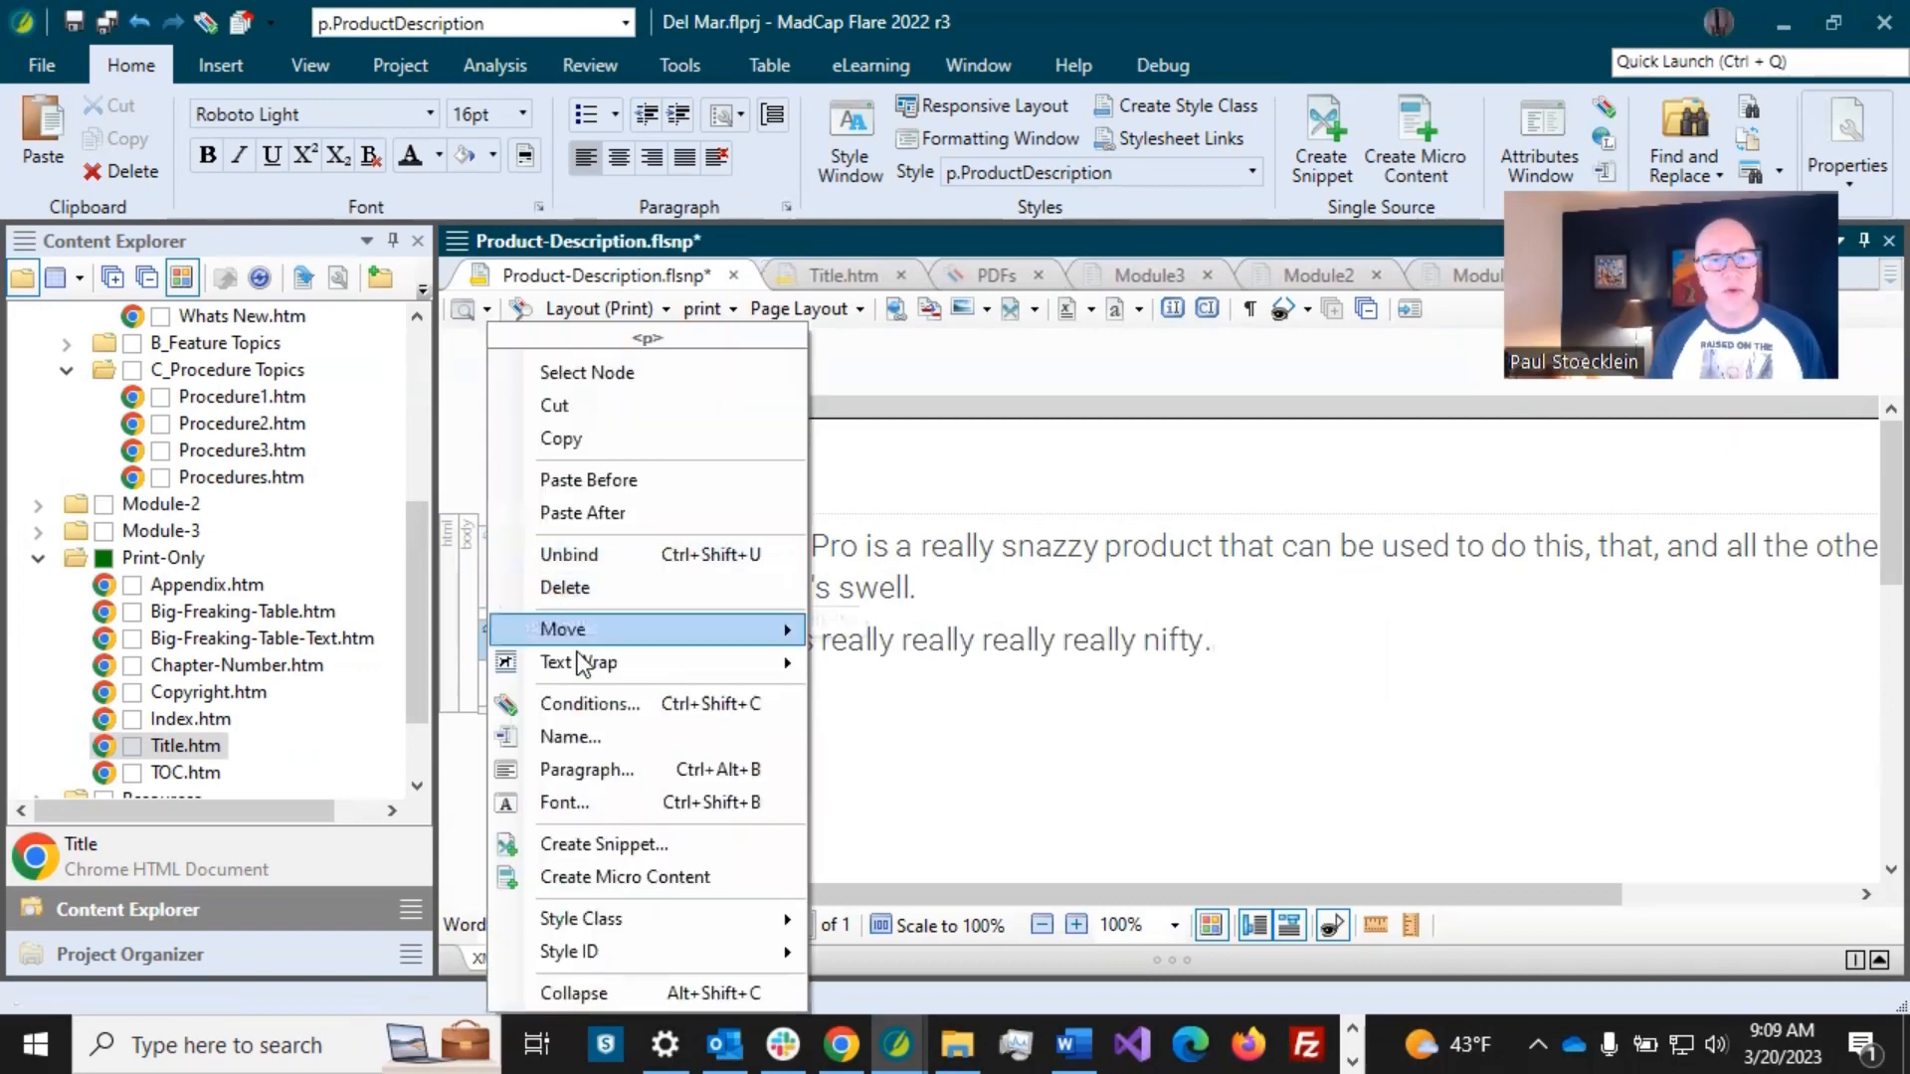
left_click(590, 700)
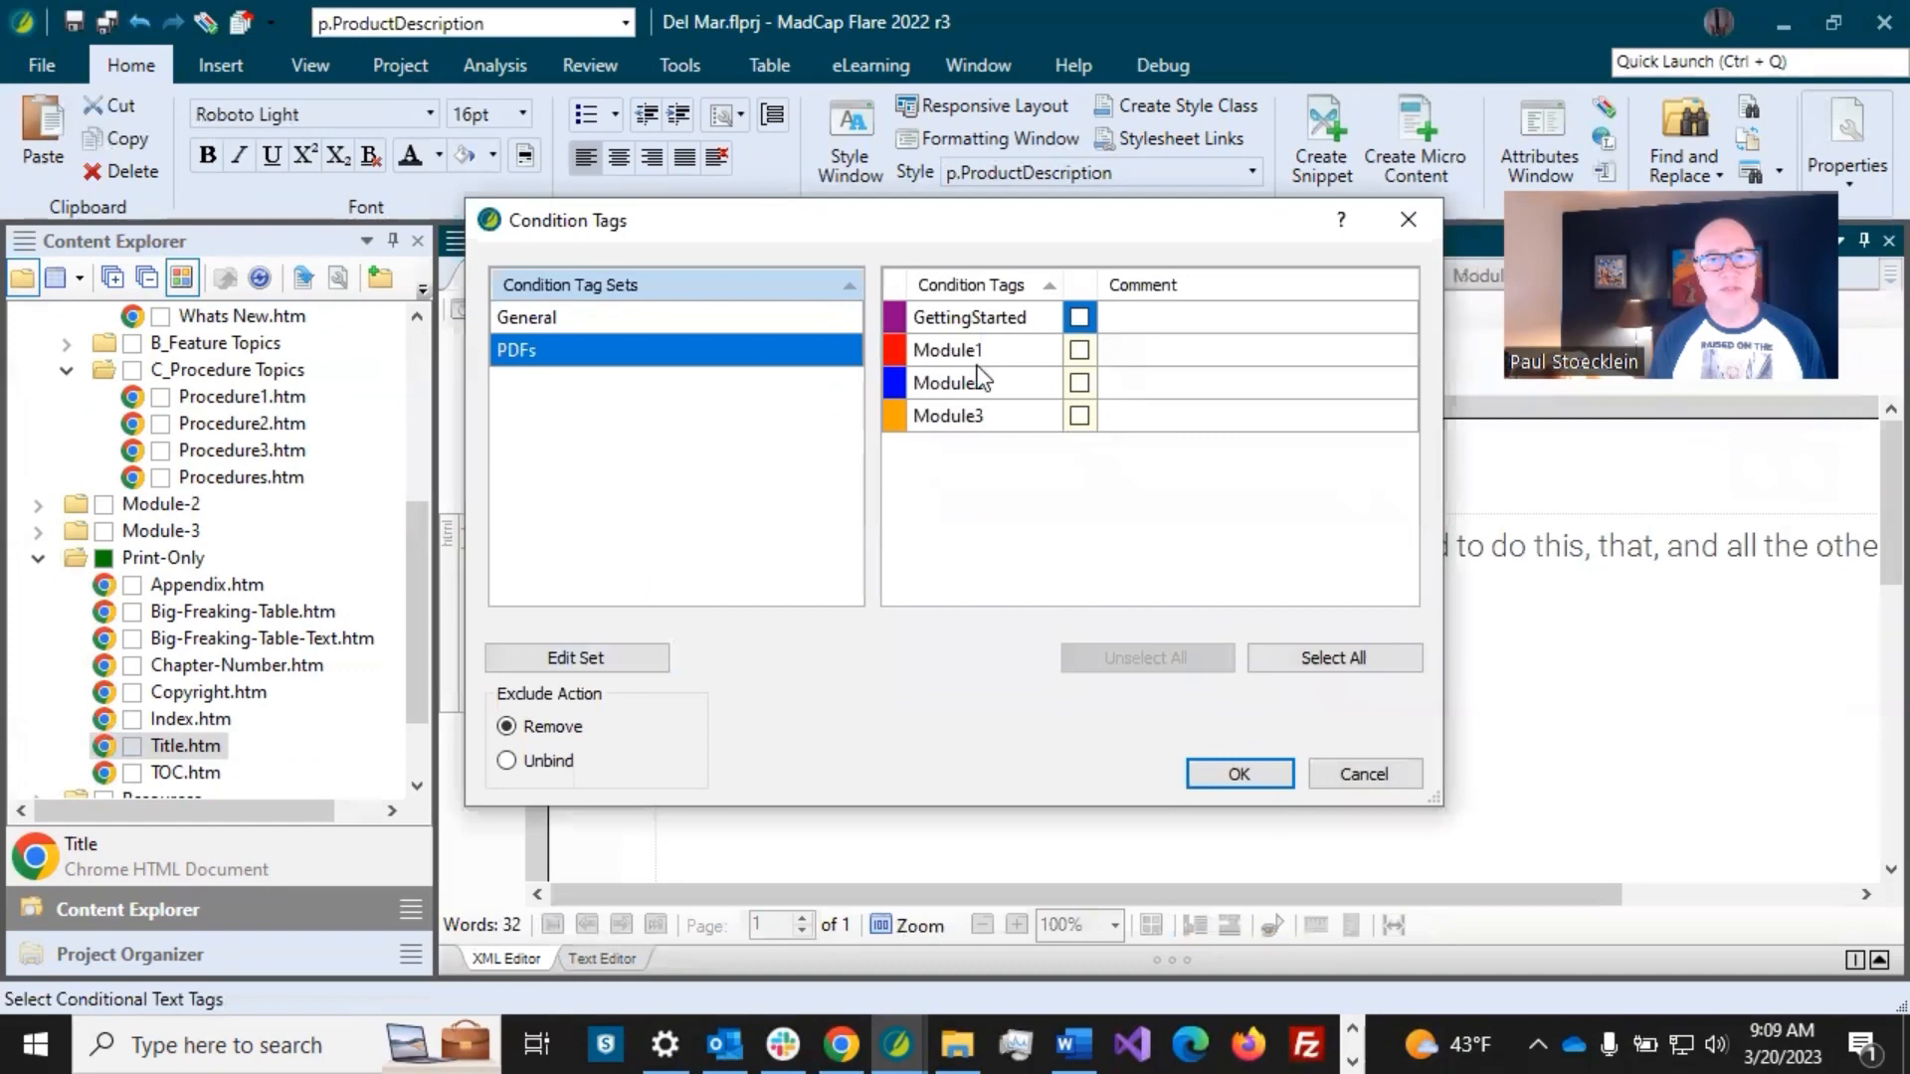
left_click(1078, 319)
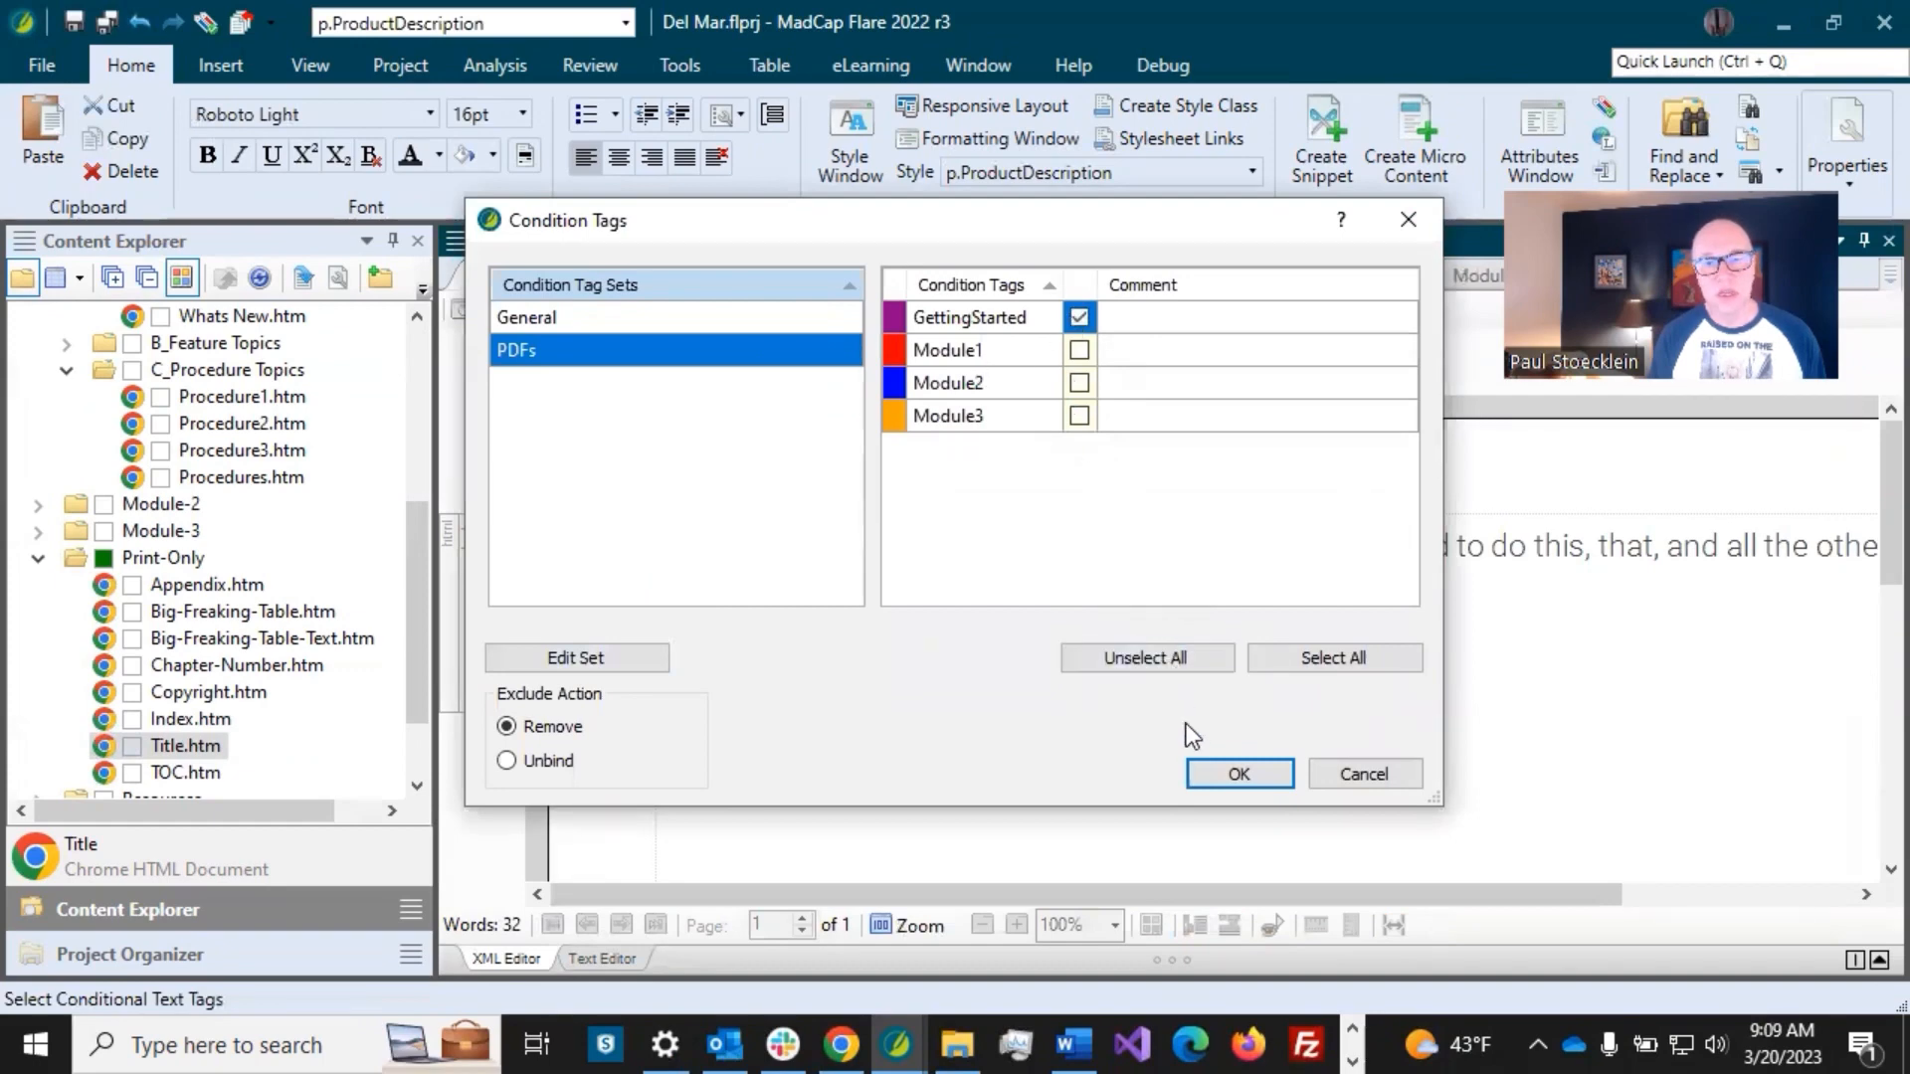
left_click(1233, 775)
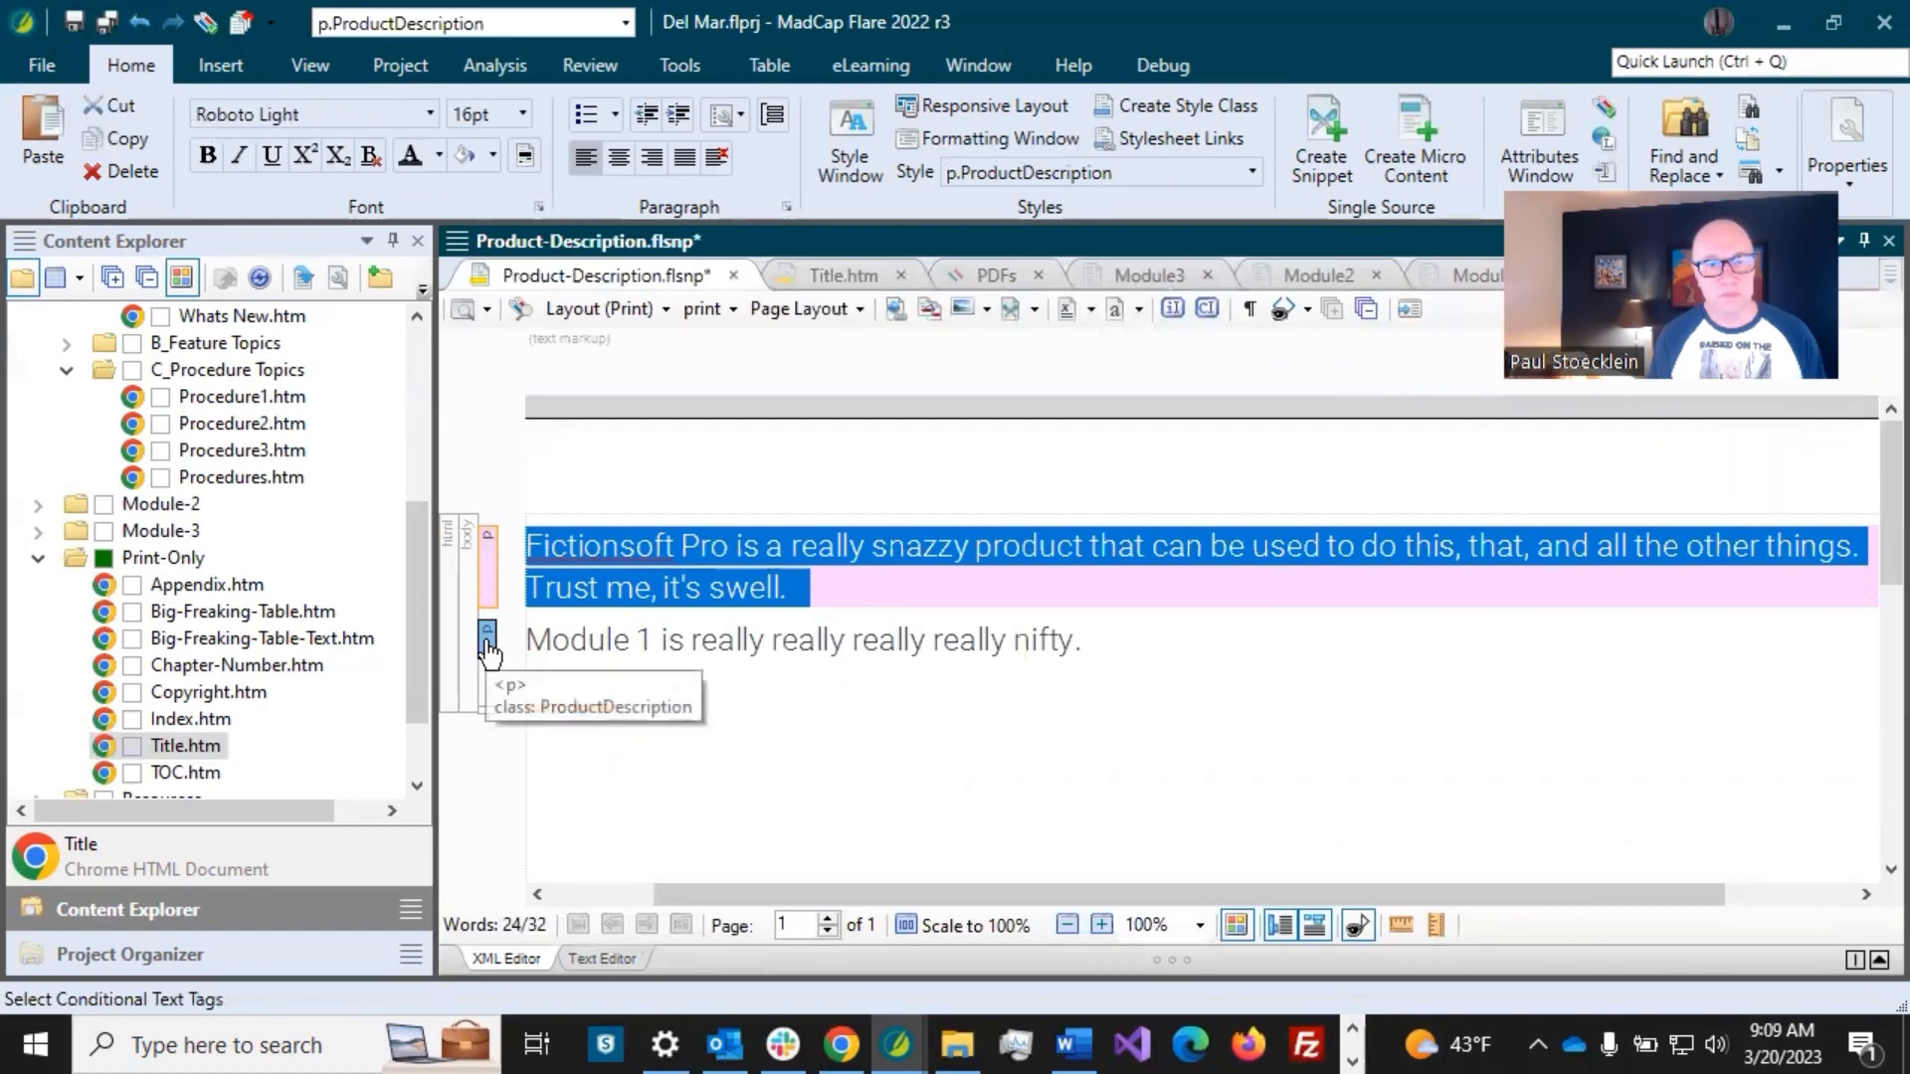
- Apply the Module1 condition from the PDFs tag set to the snippet's second paragraph
right_click(489, 653)
left_click(559, 703)
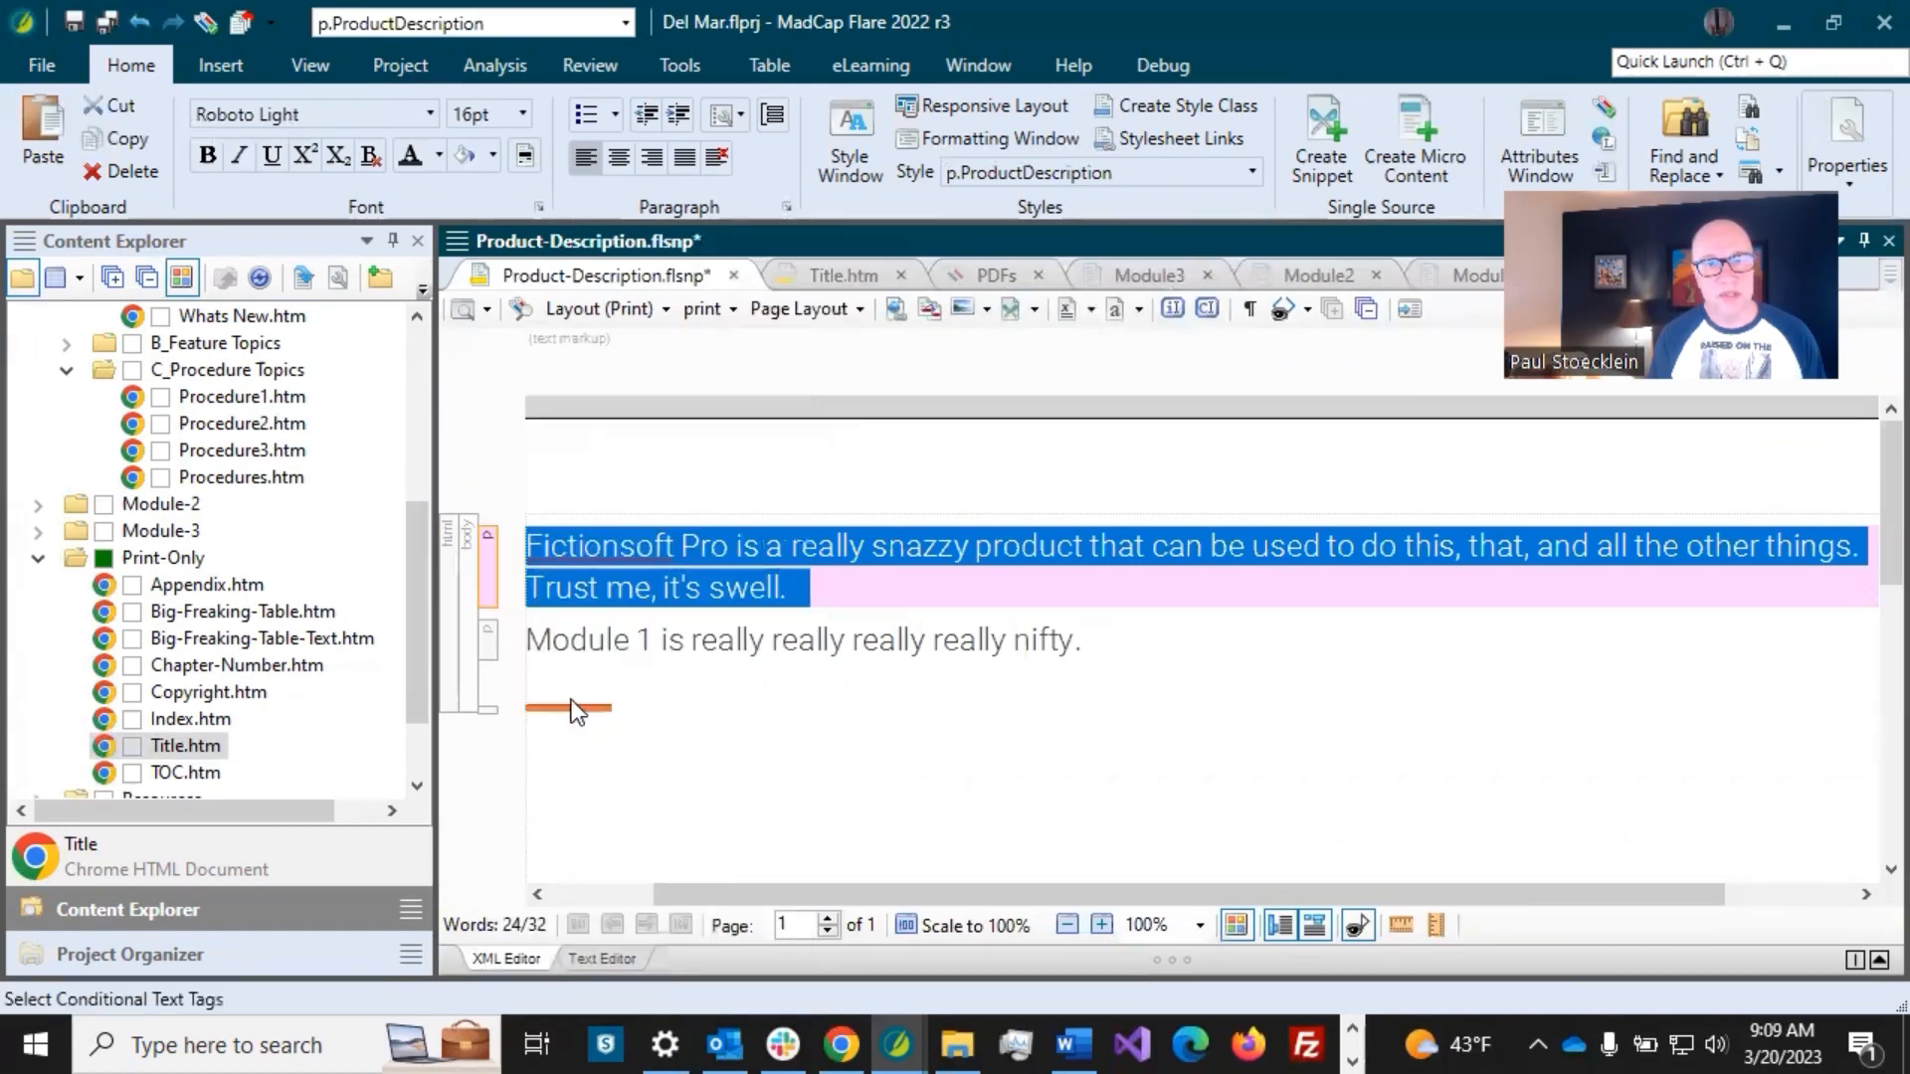
left_click(1076, 351)
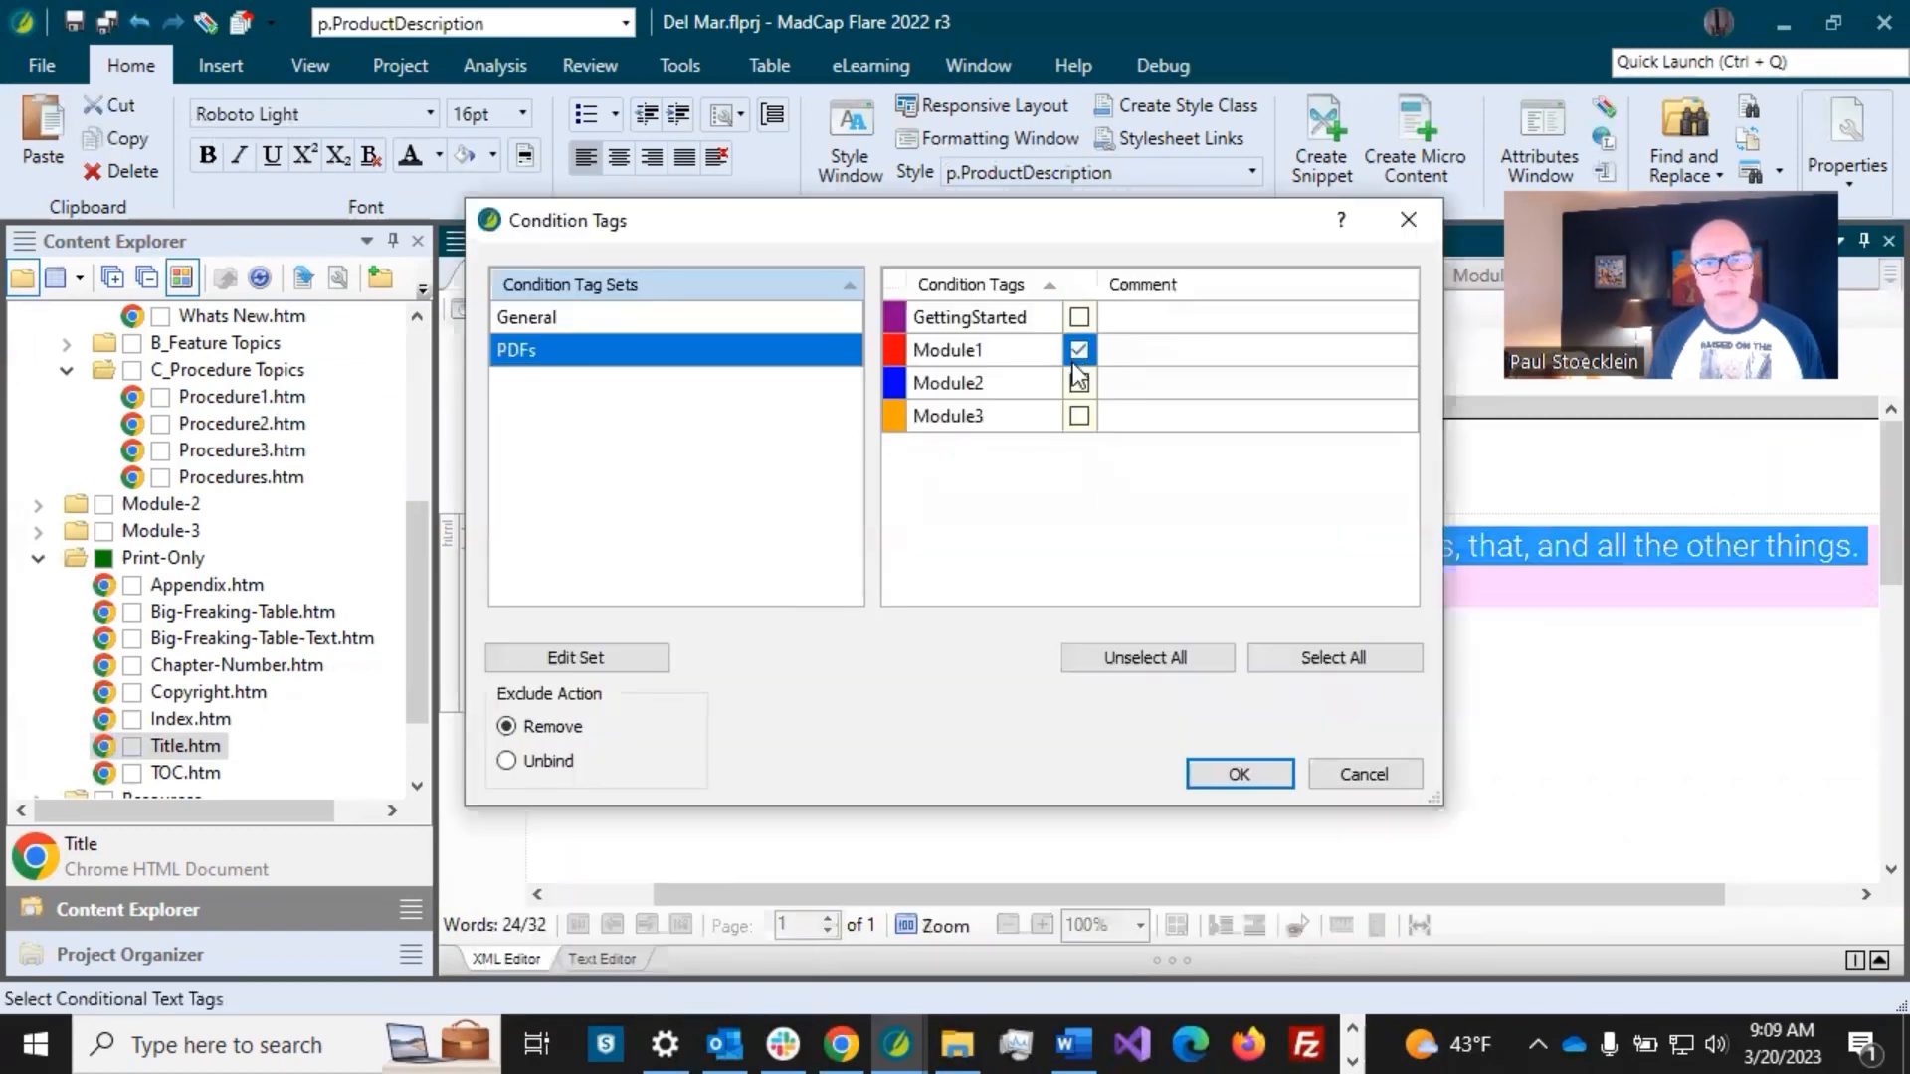
left_click(1233, 775)
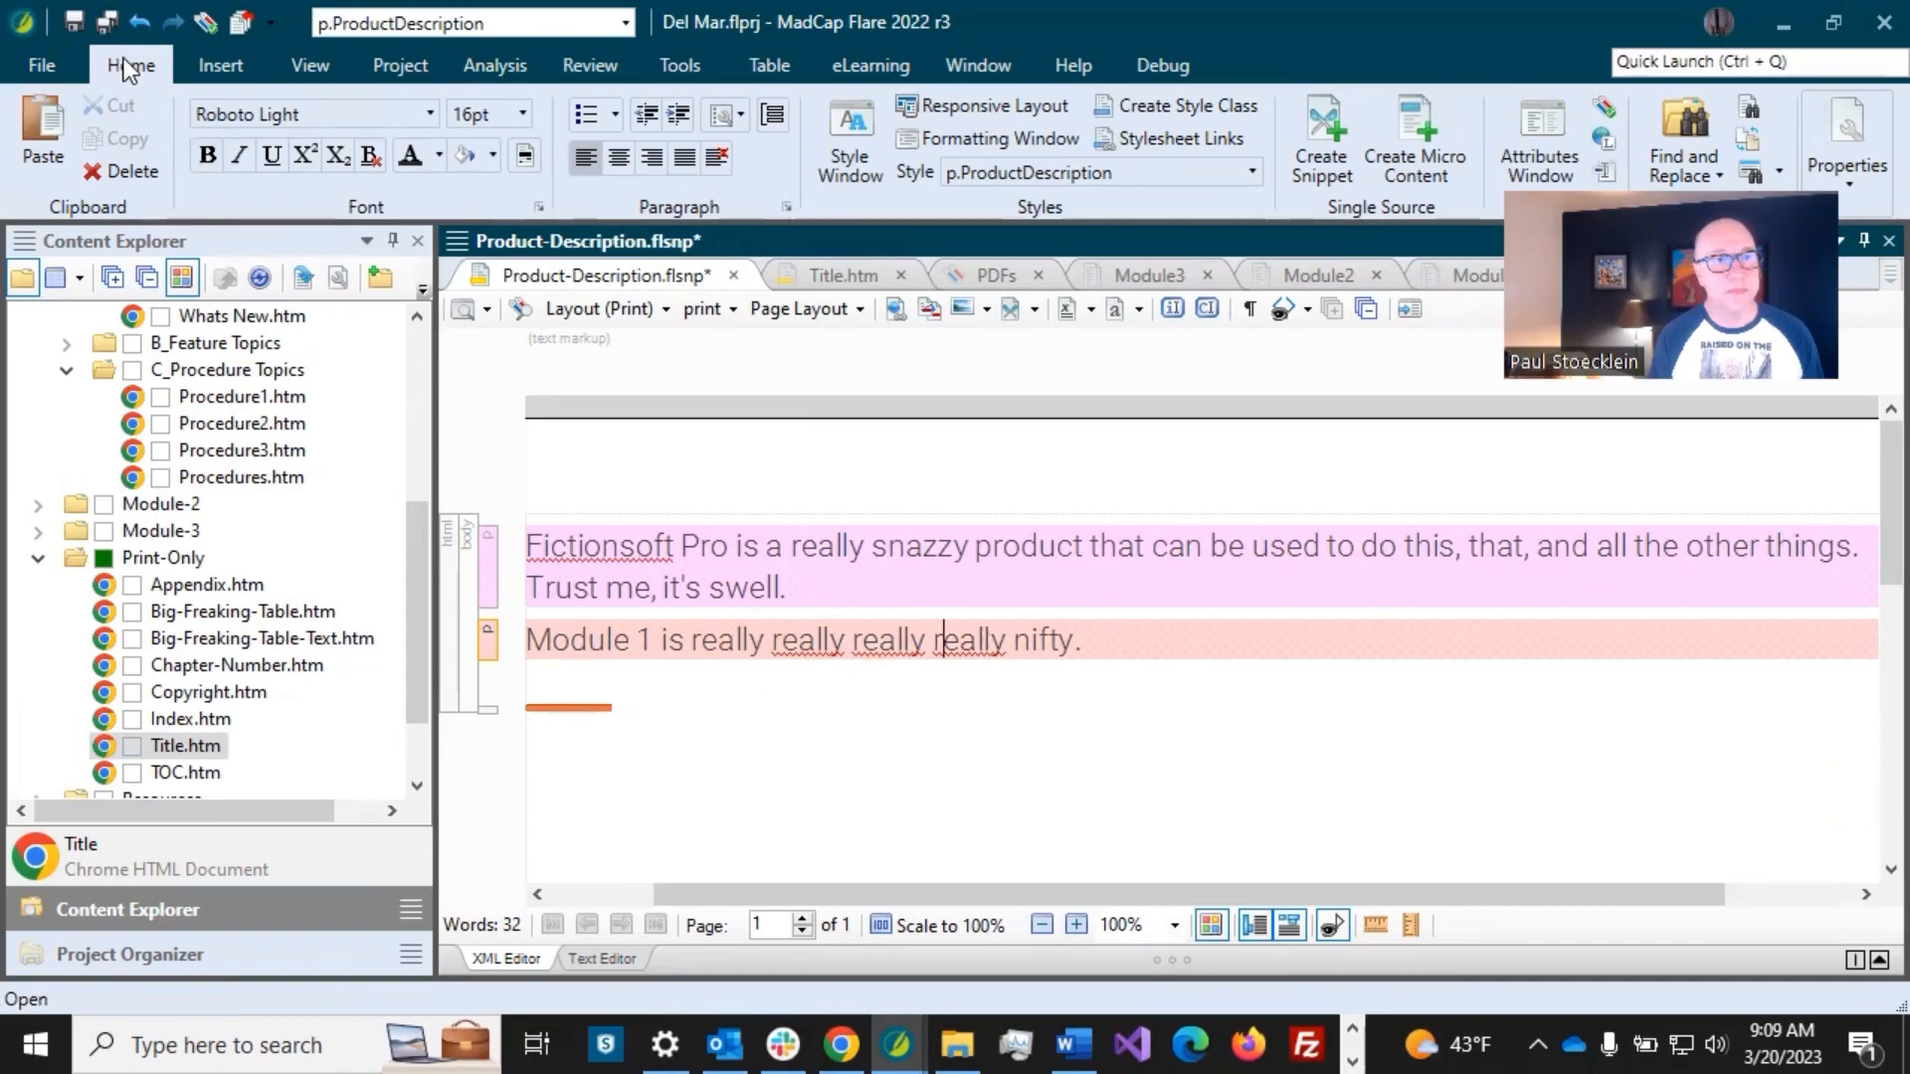
- Save all files and close the product description snippet and the Title topic
left_click(108, 22)
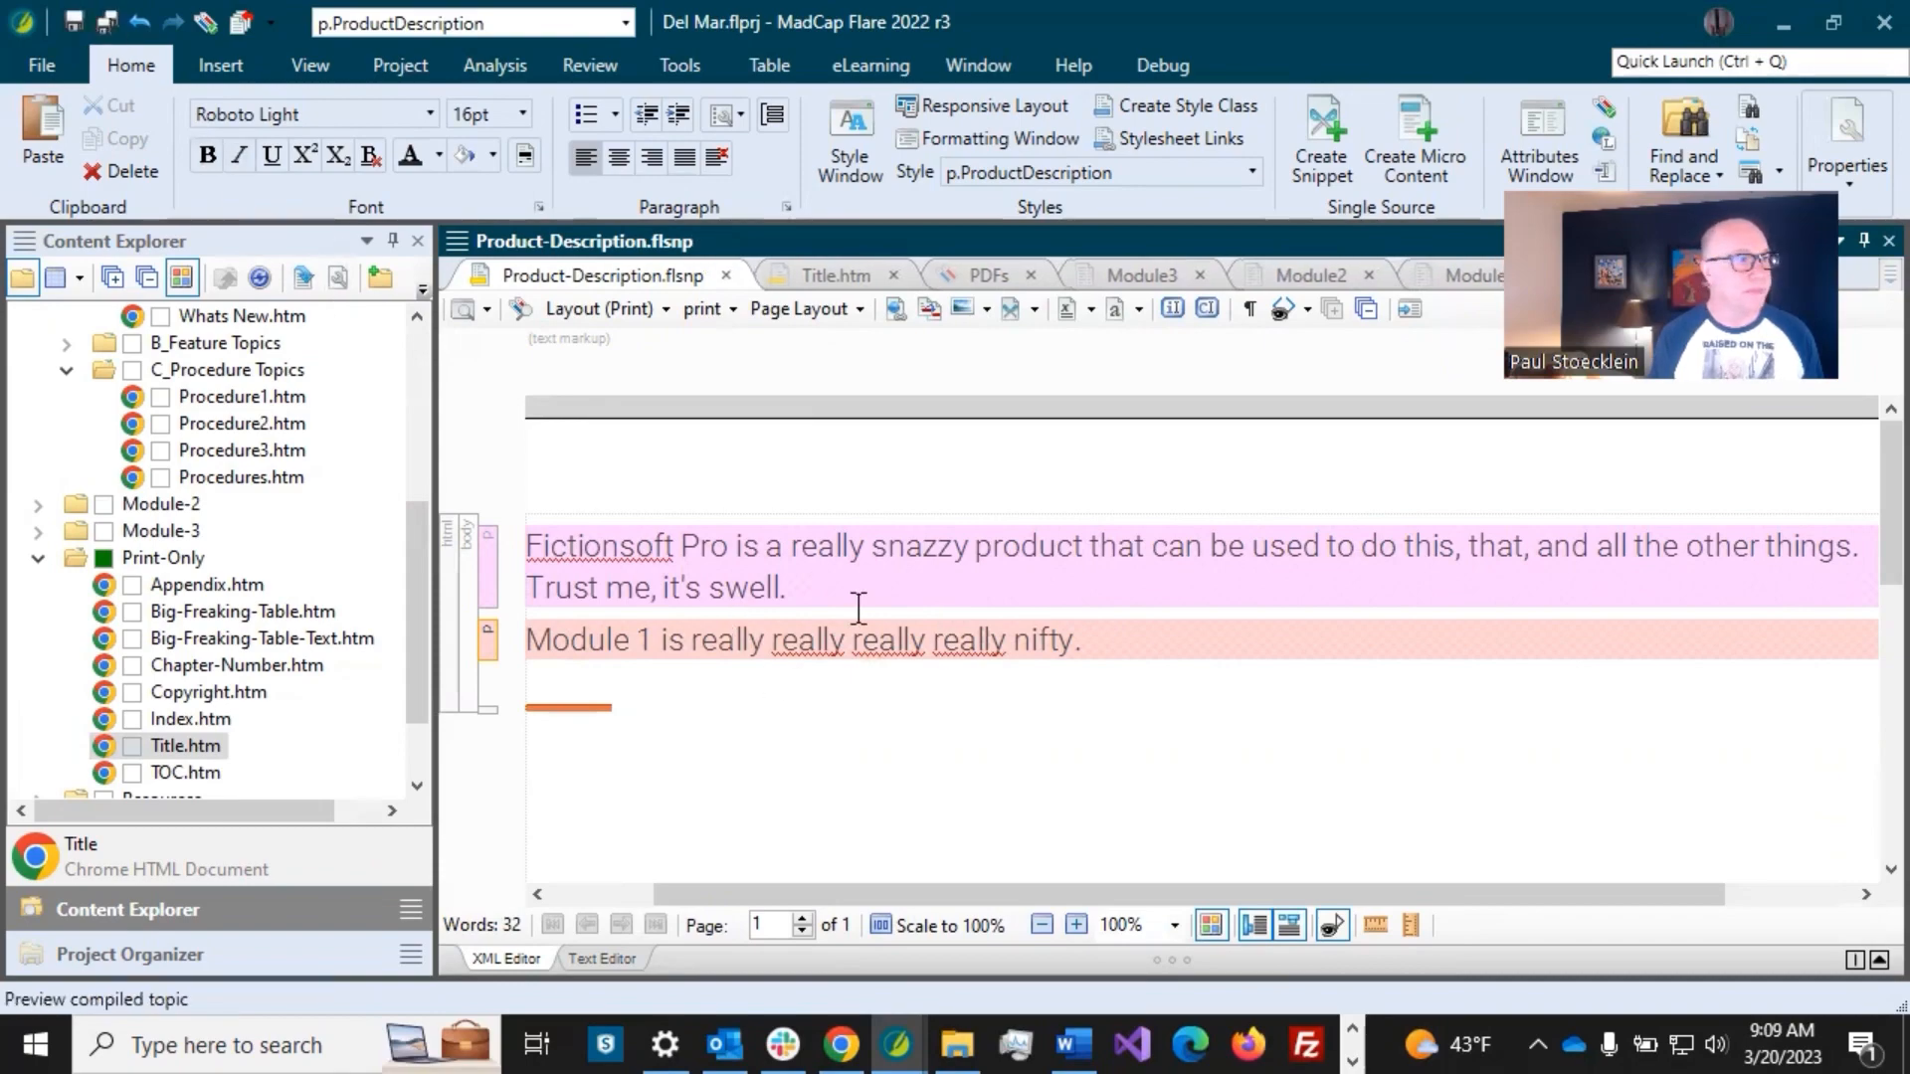
left_click(726, 277)
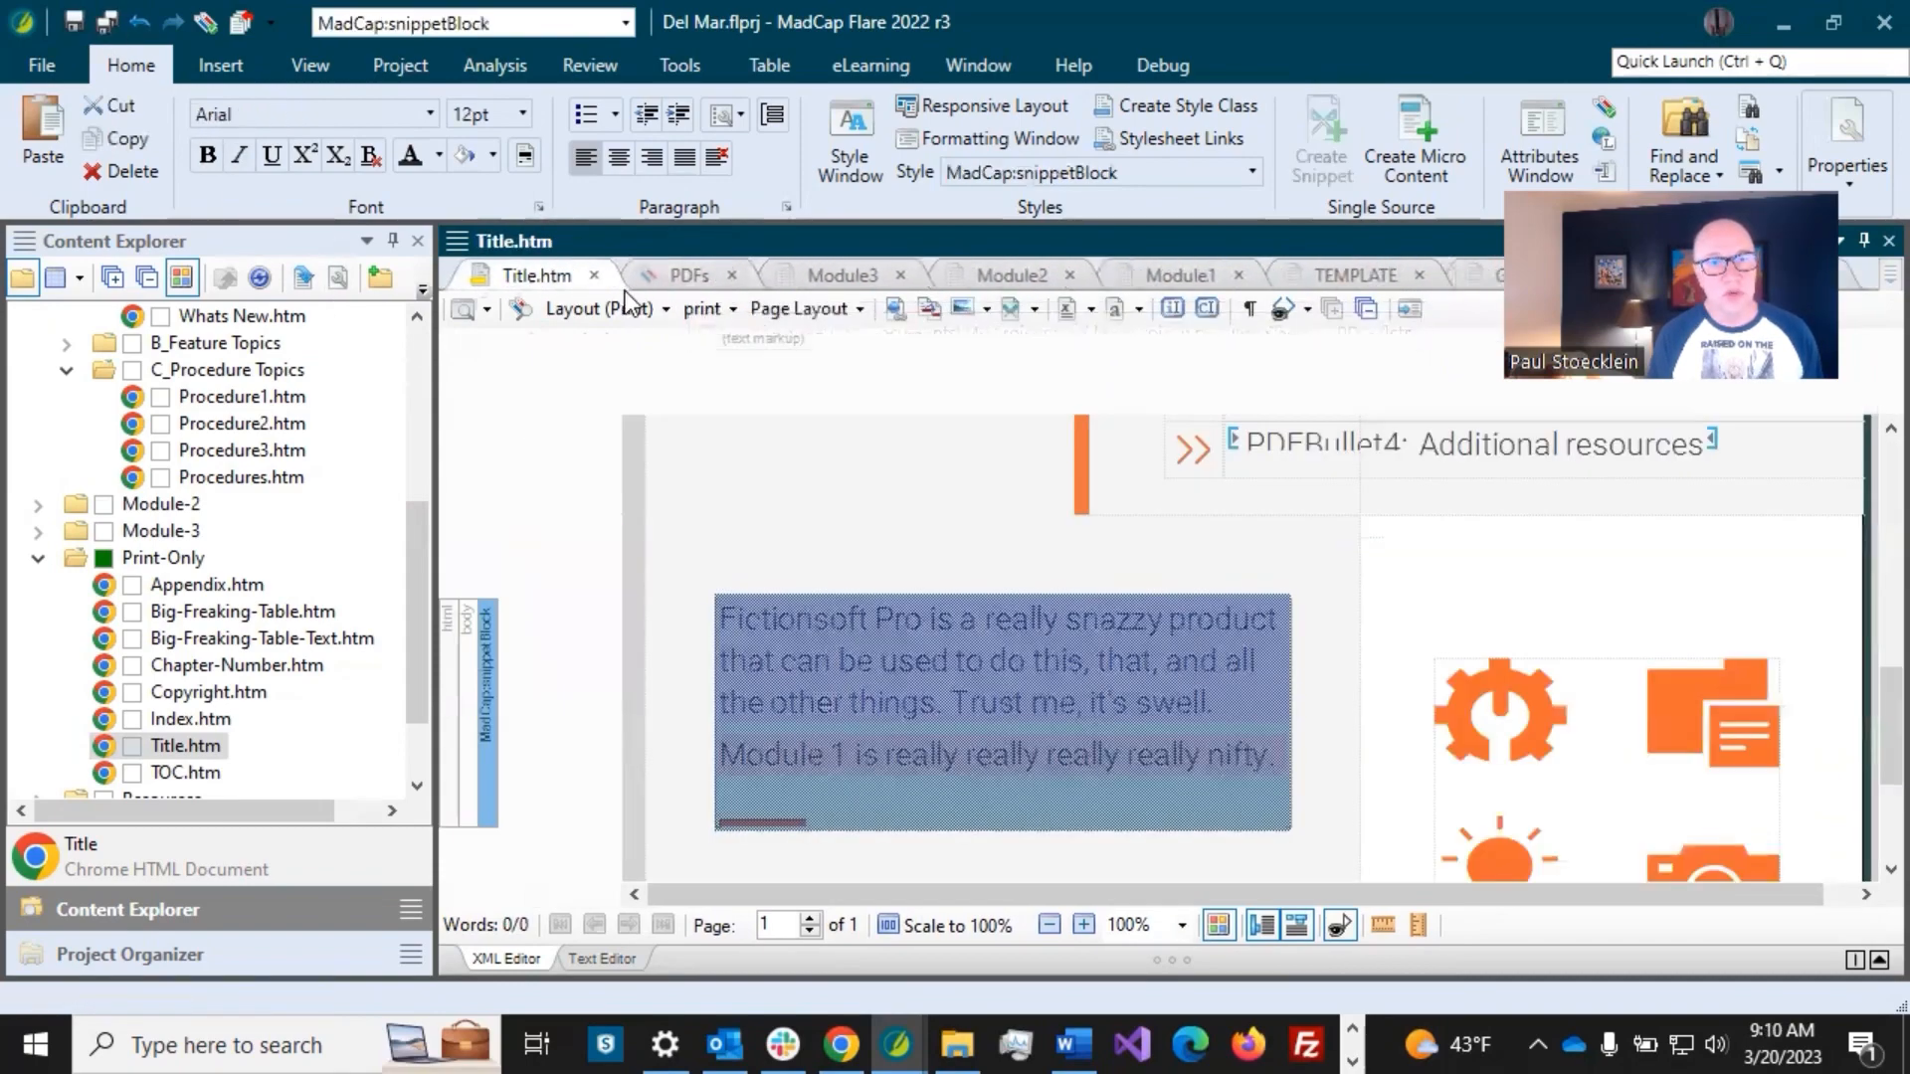
left_click(594, 275)
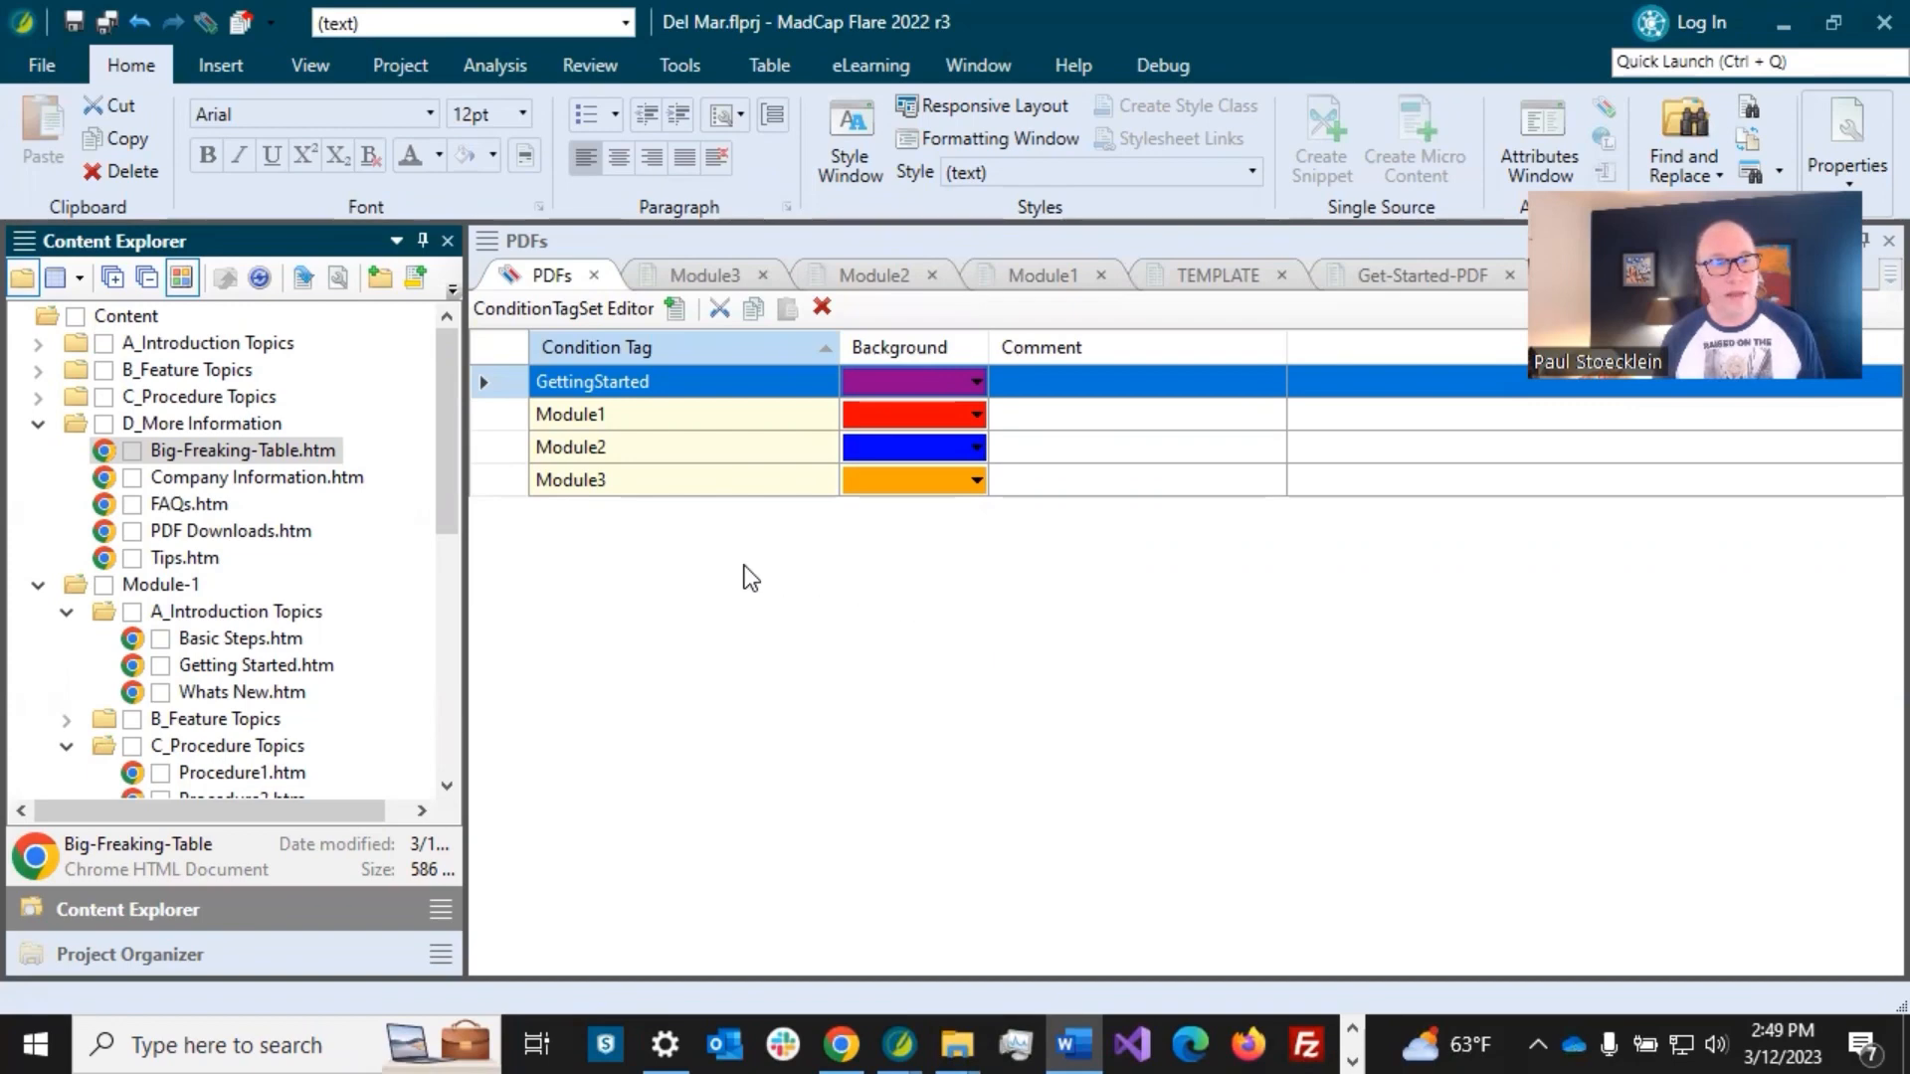
- Collapse the expanded content folders and the project's Conditional Text folder, and expand the Targets folder
left_click(37, 424)
left_click(37, 451)
left_click(39, 478)
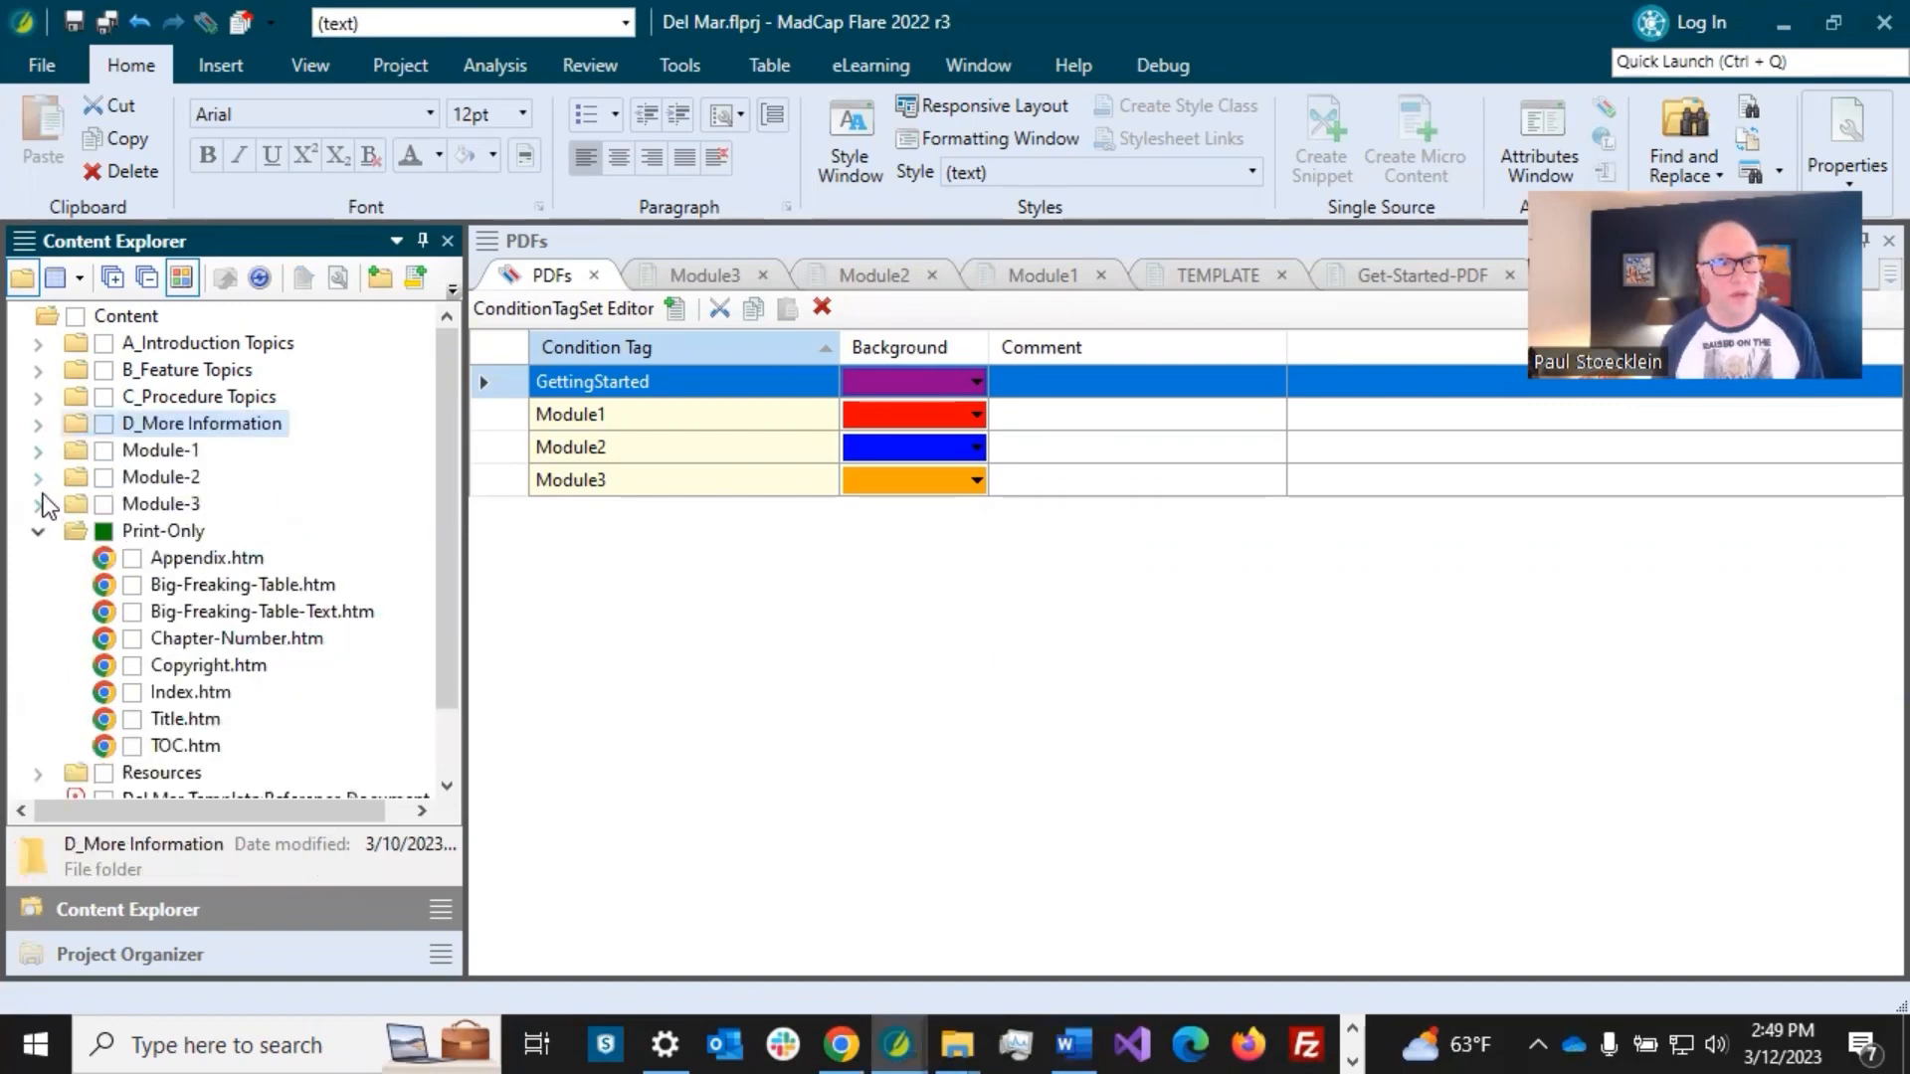
left_click(42, 529)
left_click(207, 953)
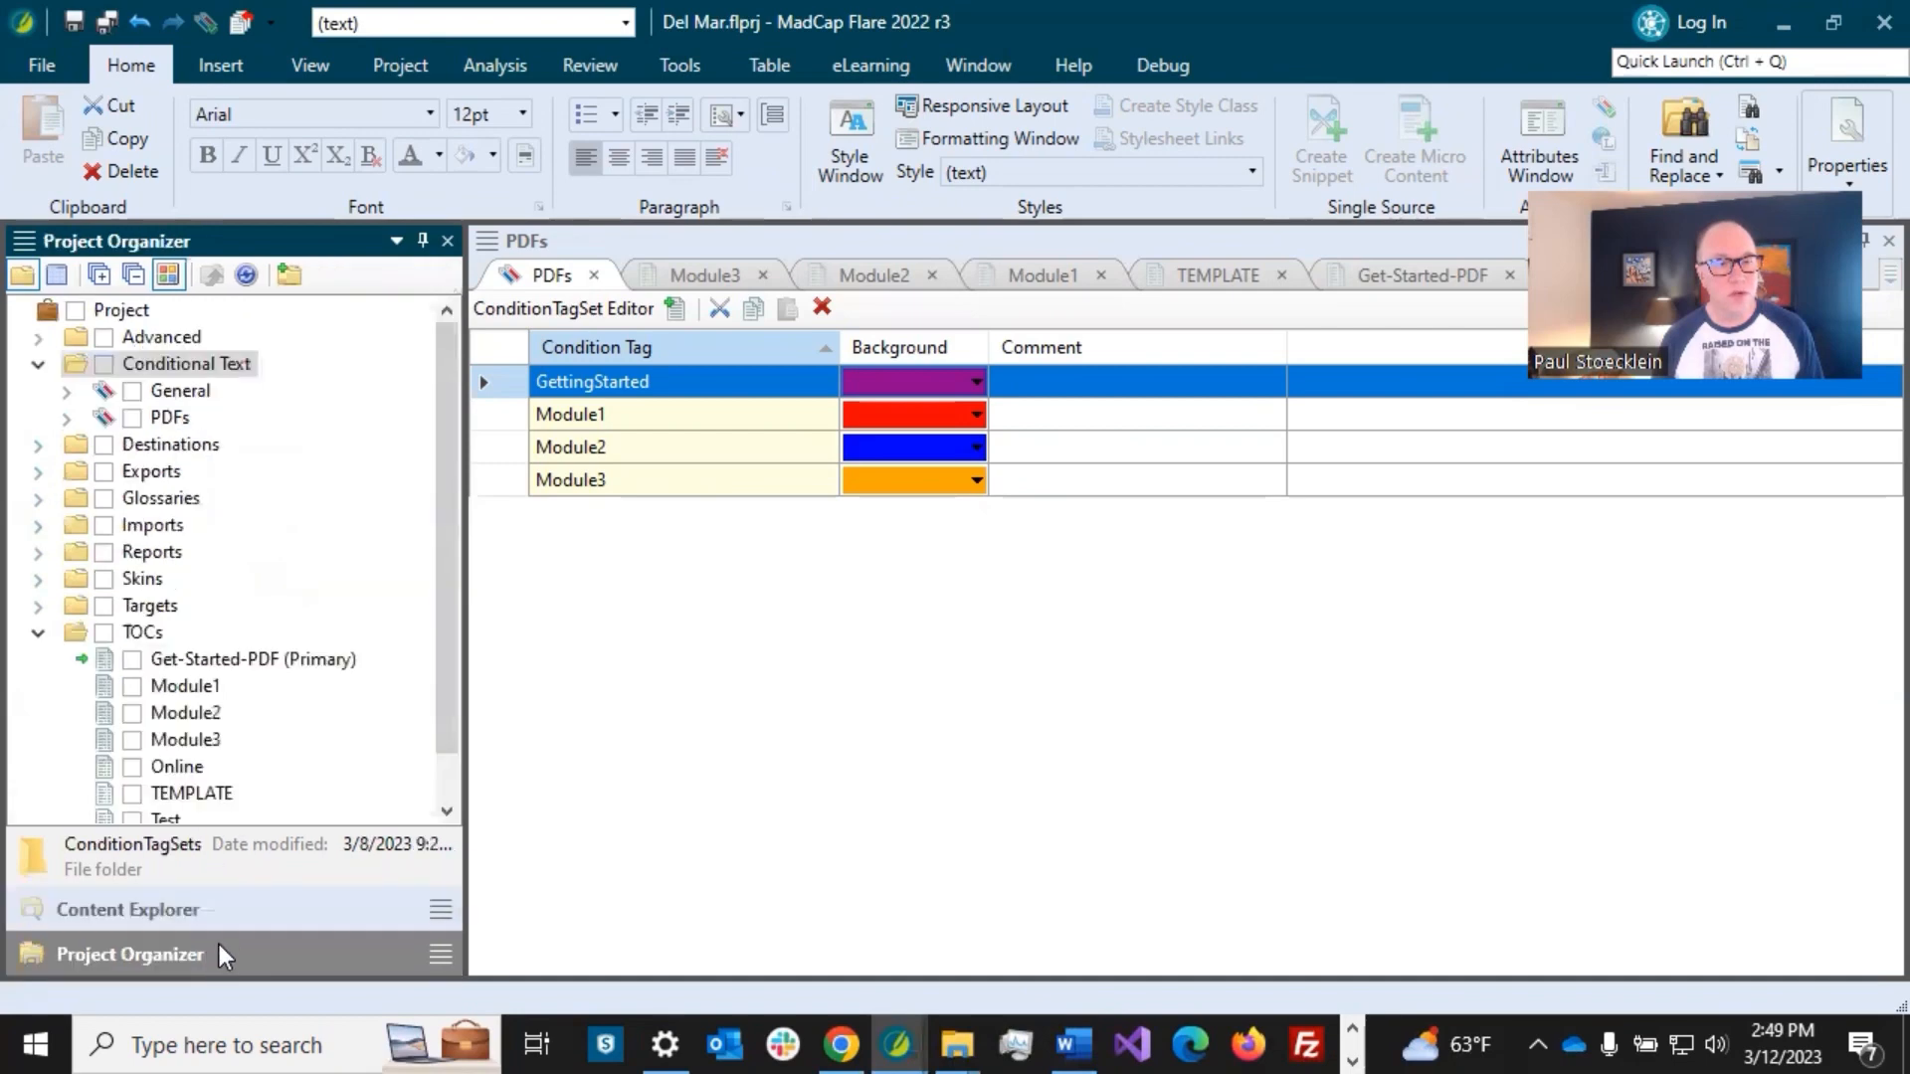
left_click(38, 364)
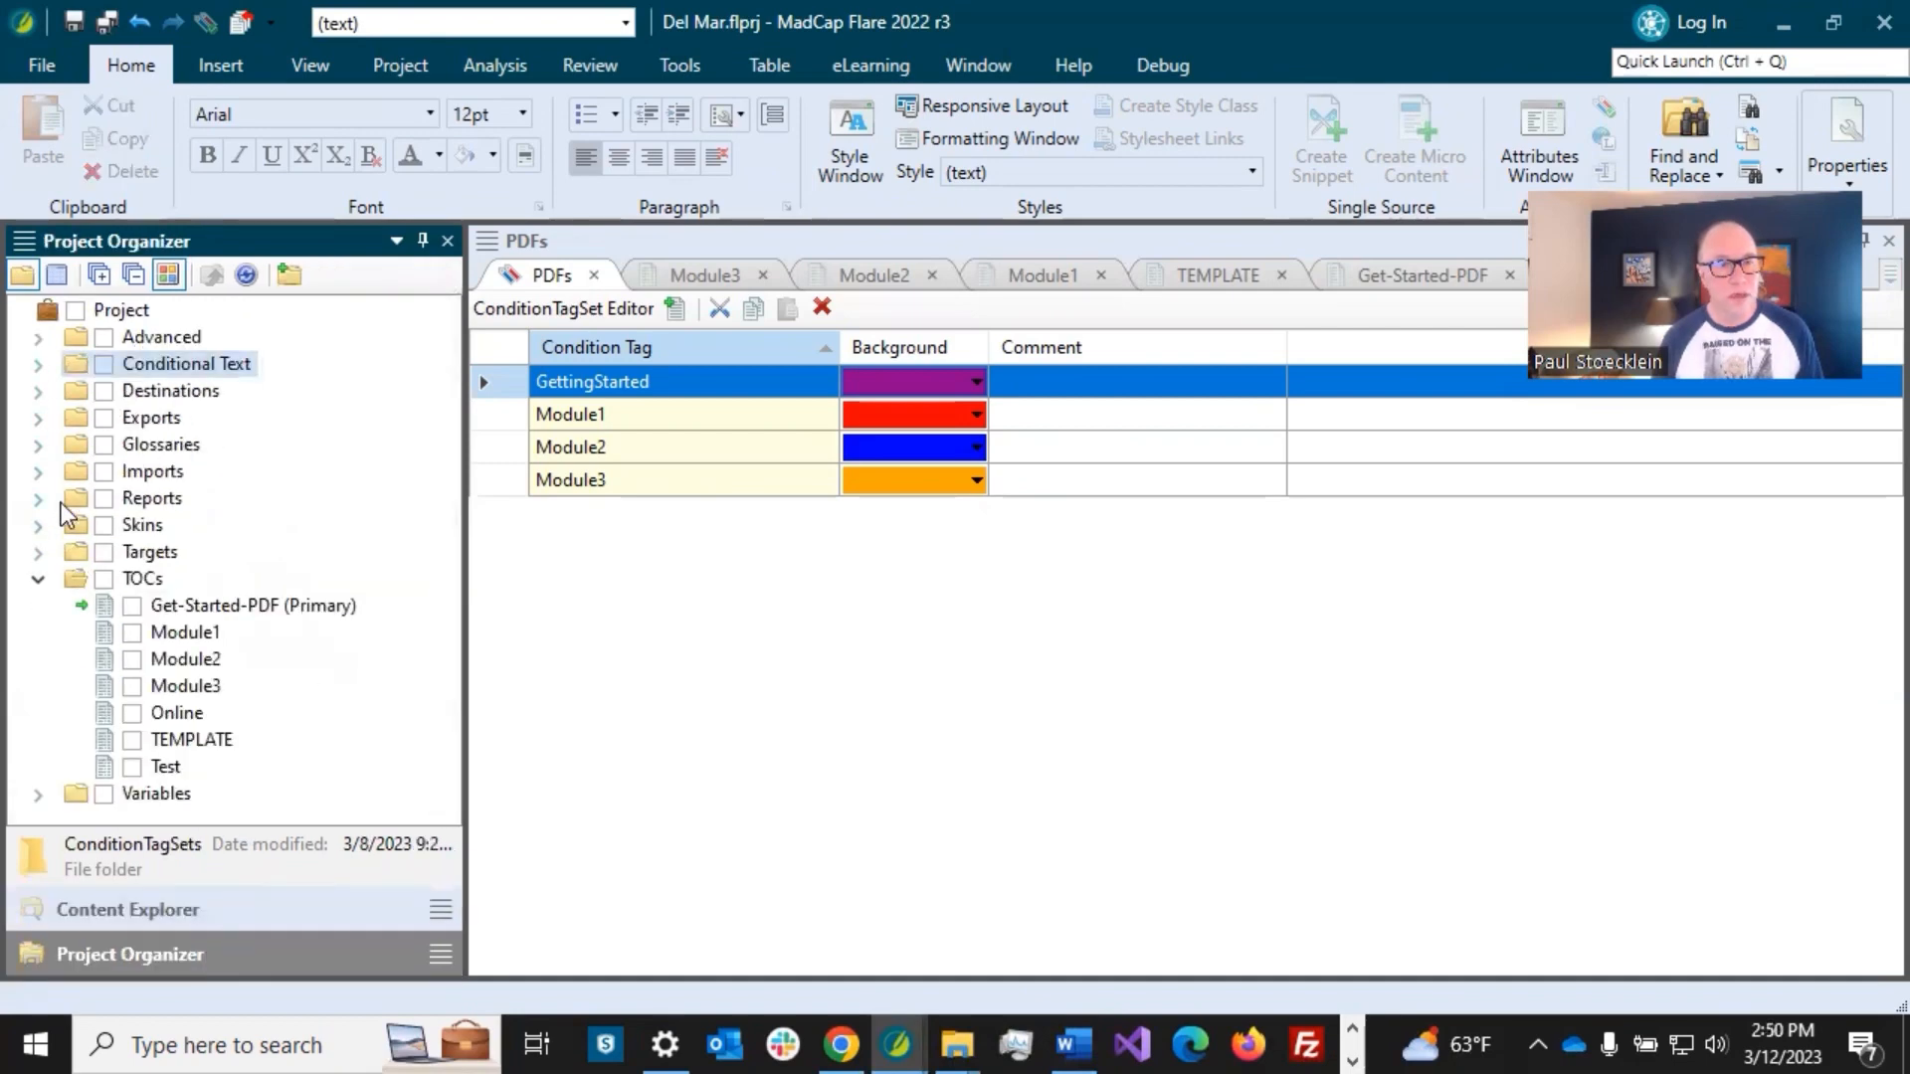
left_click(38, 552)
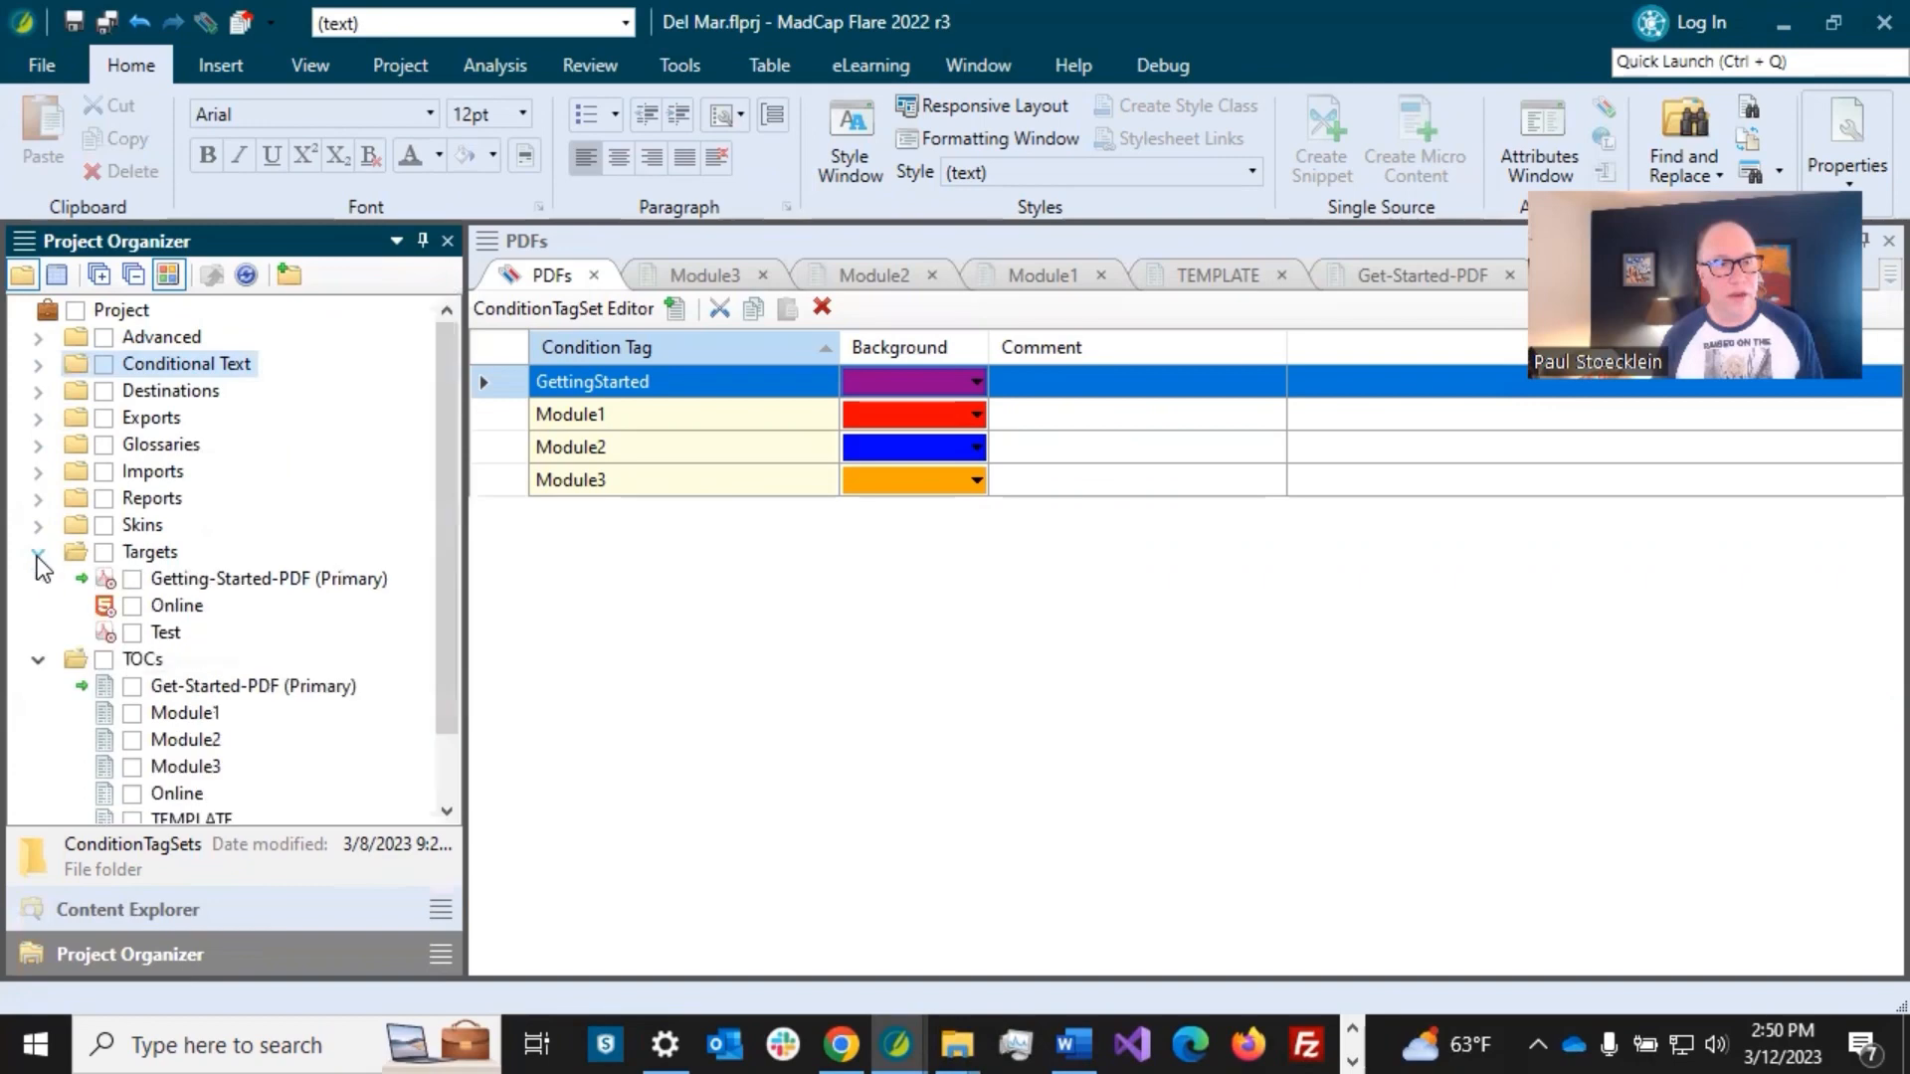
- Open the Getting-Started-PDF target and set its PDFs.GettingStarted condition to Include
left_click(261, 581)
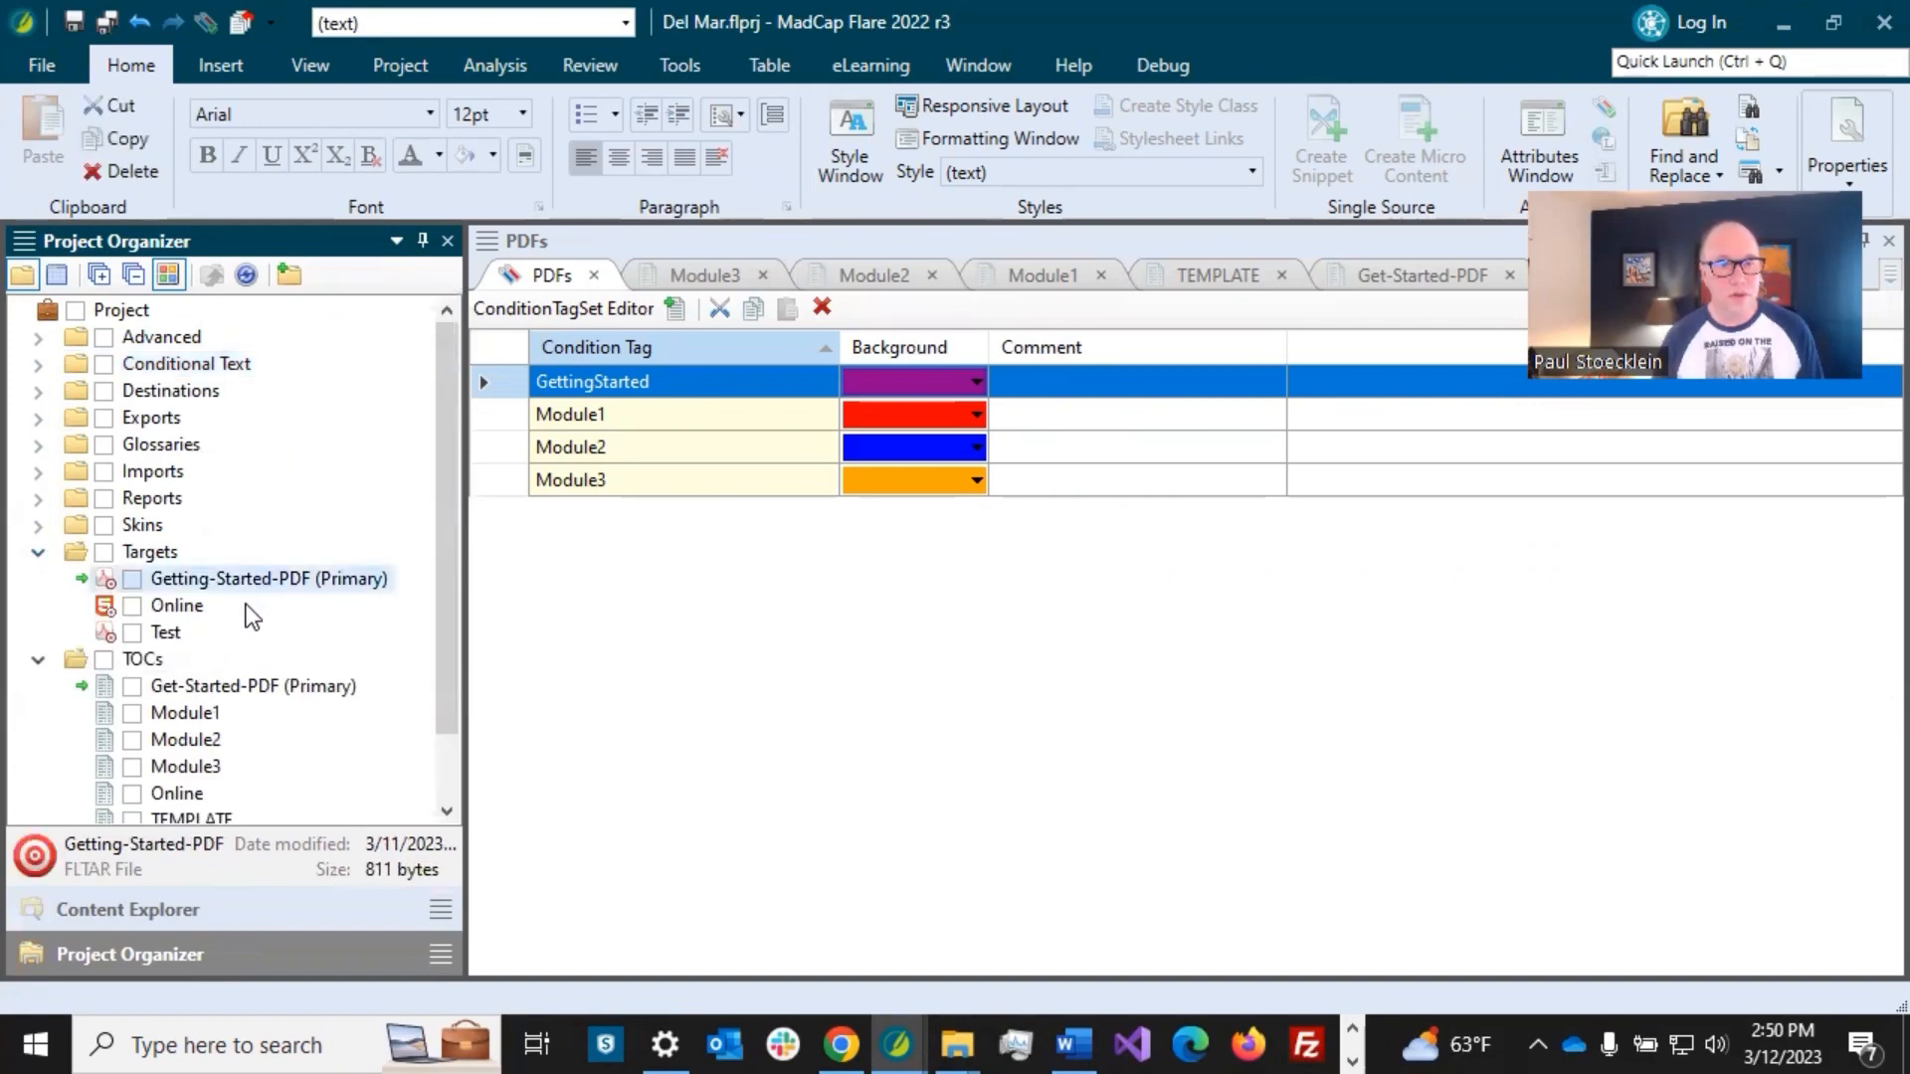
left_click(180, 632)
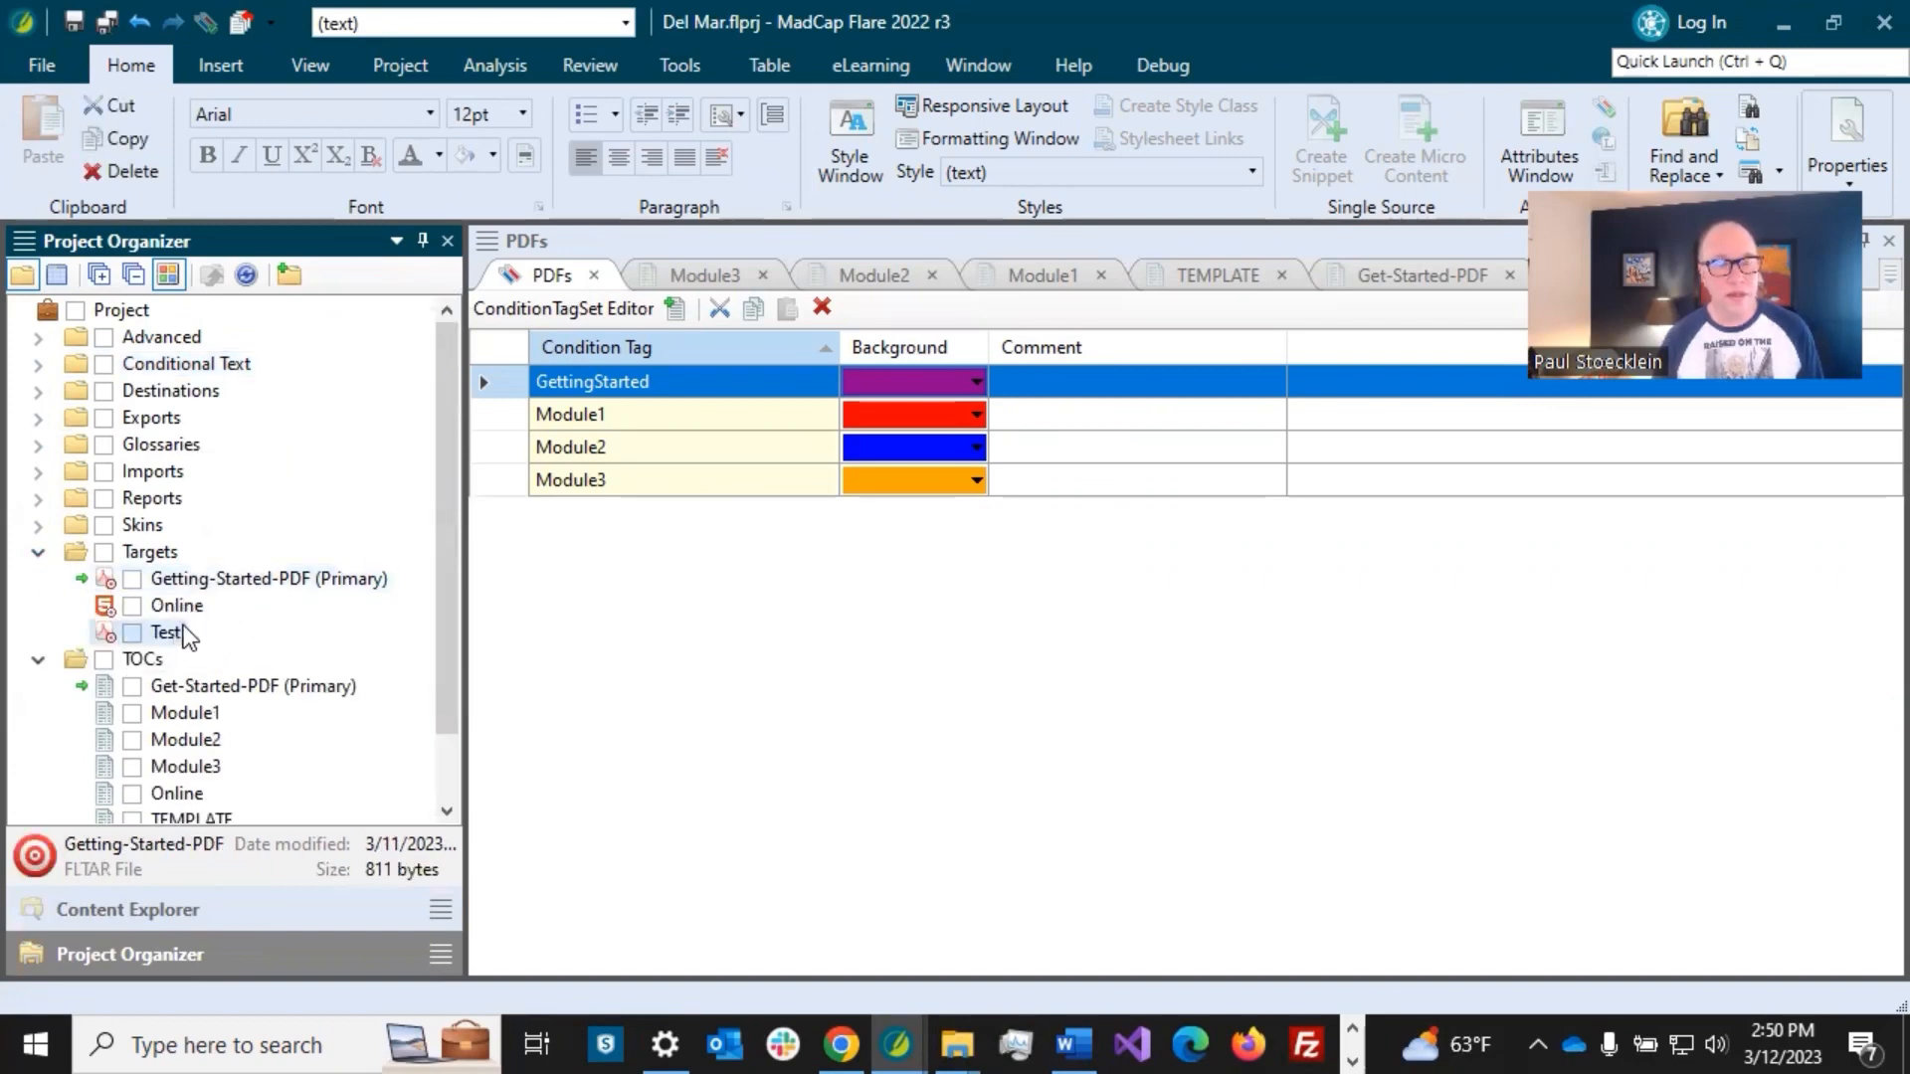
left_click(237, 581)
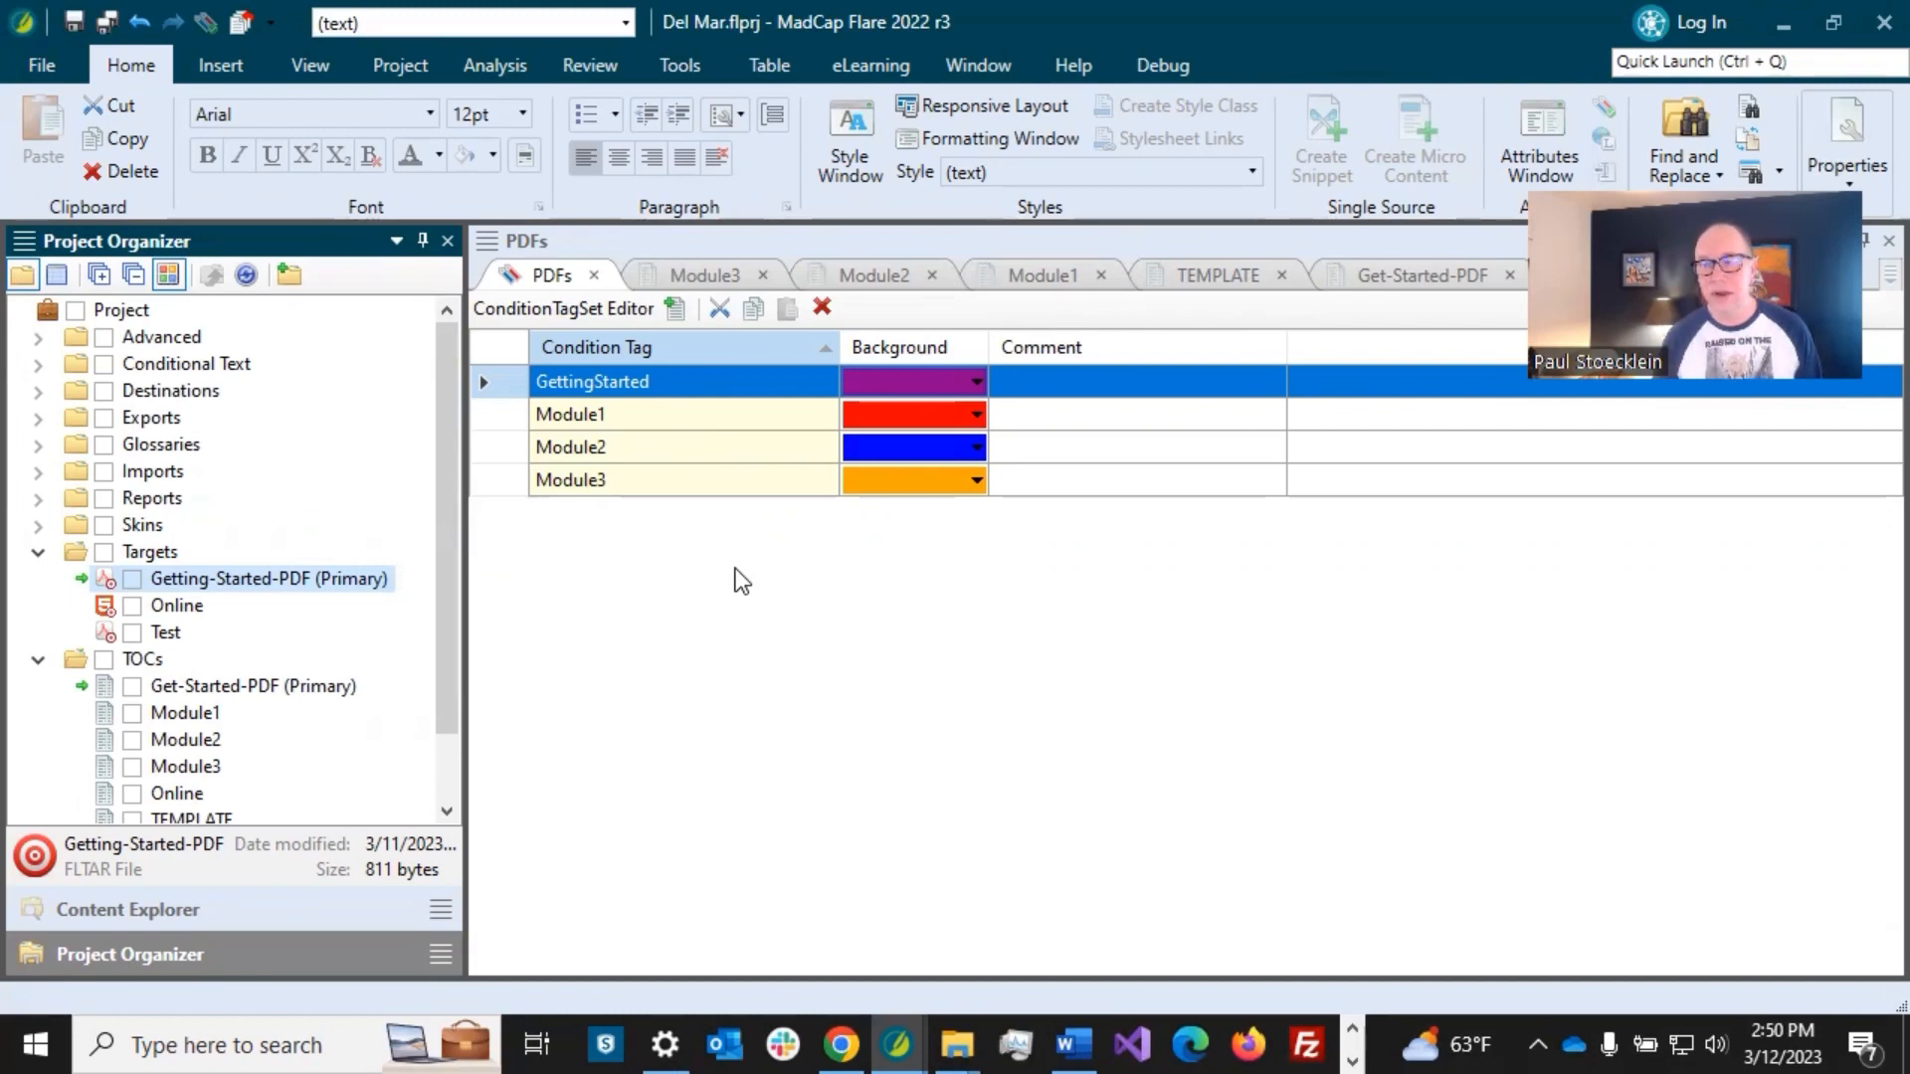
double_click(304, 578)
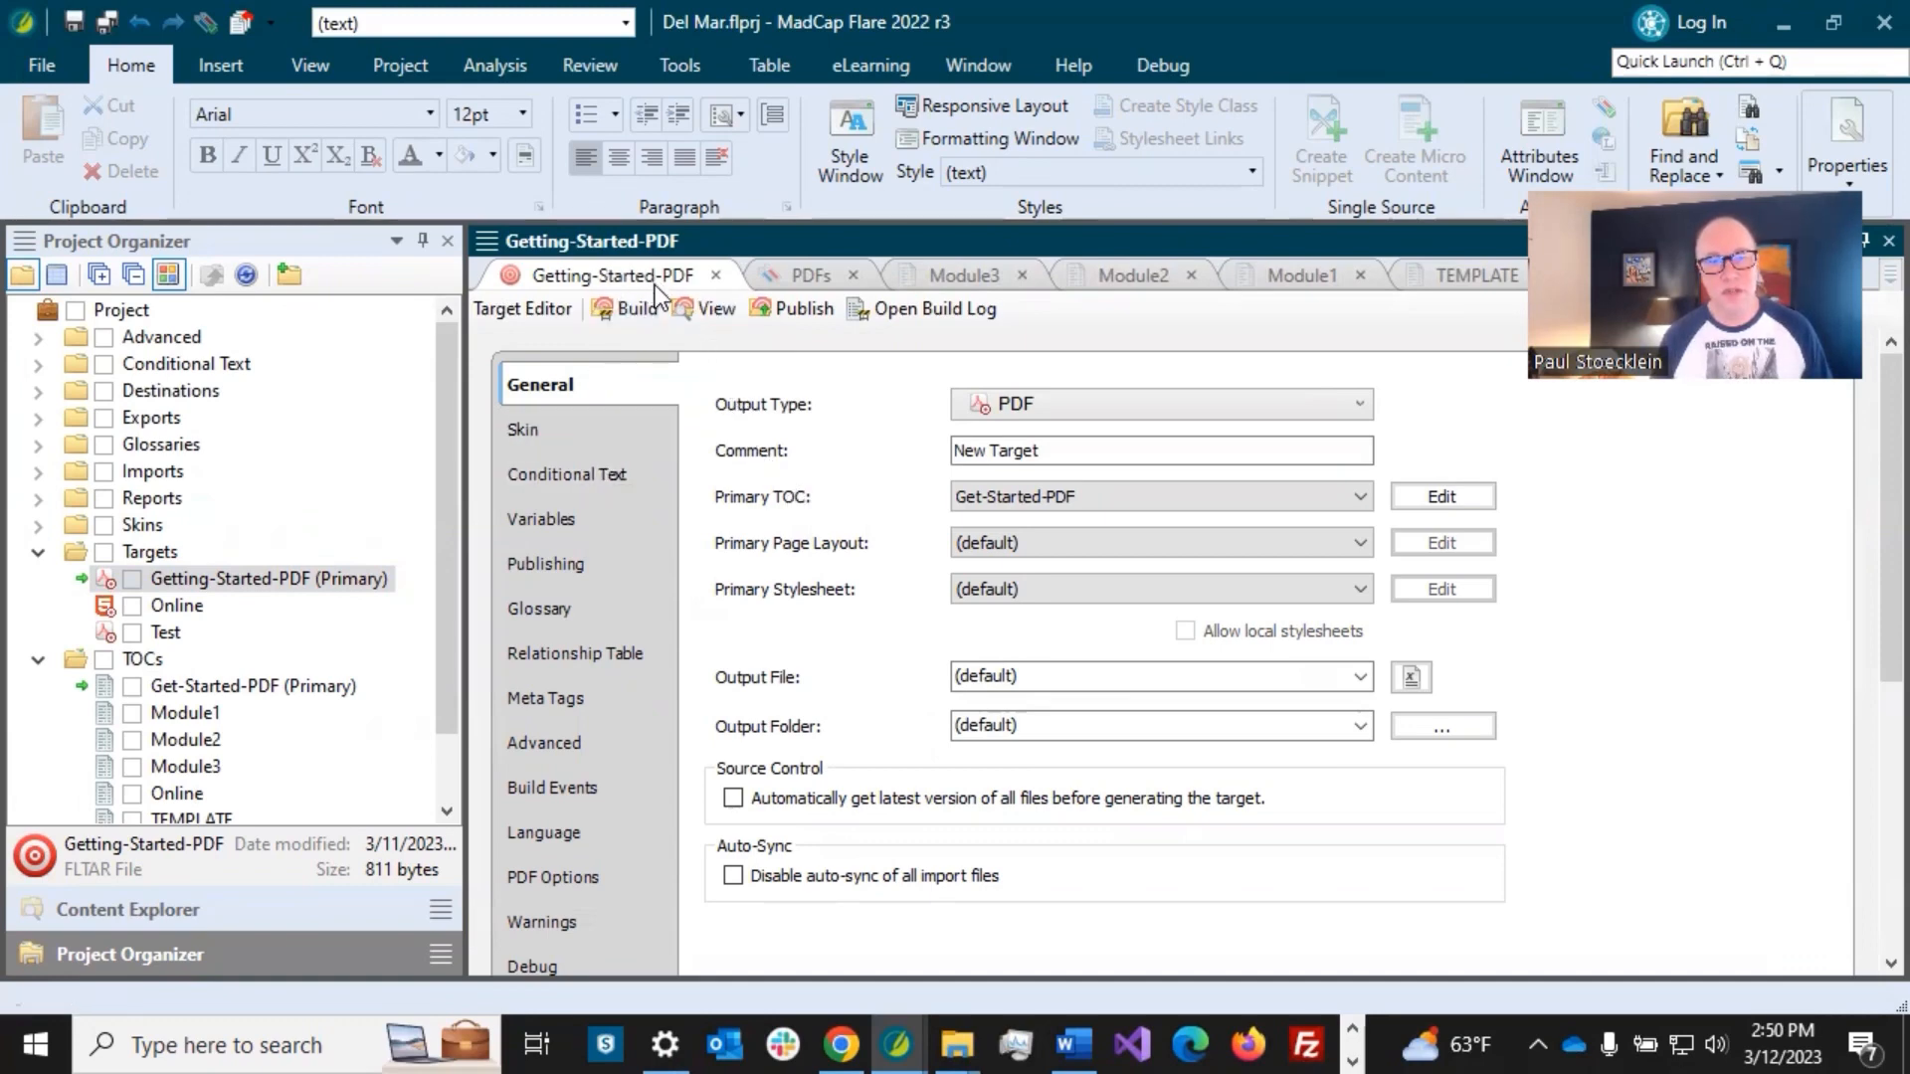
left_click(581, 468)
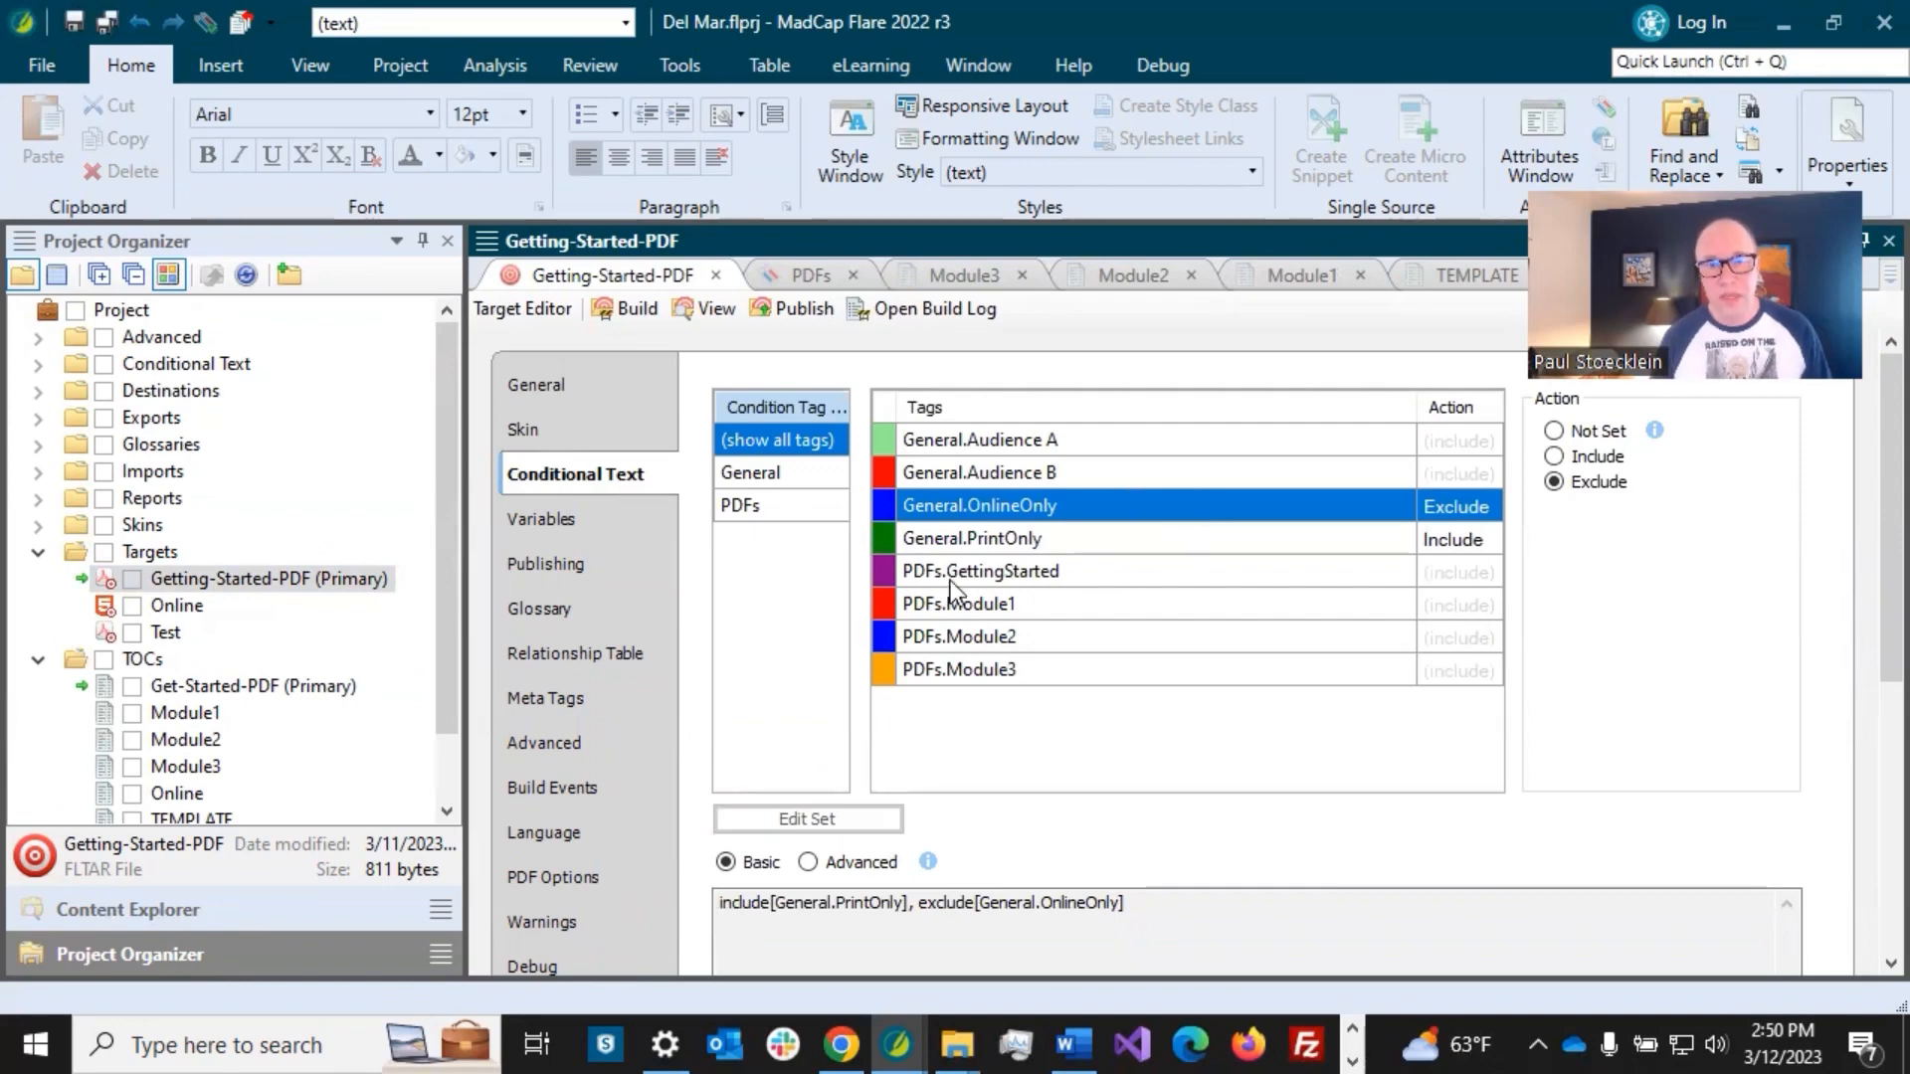
left_click(1044, 580)
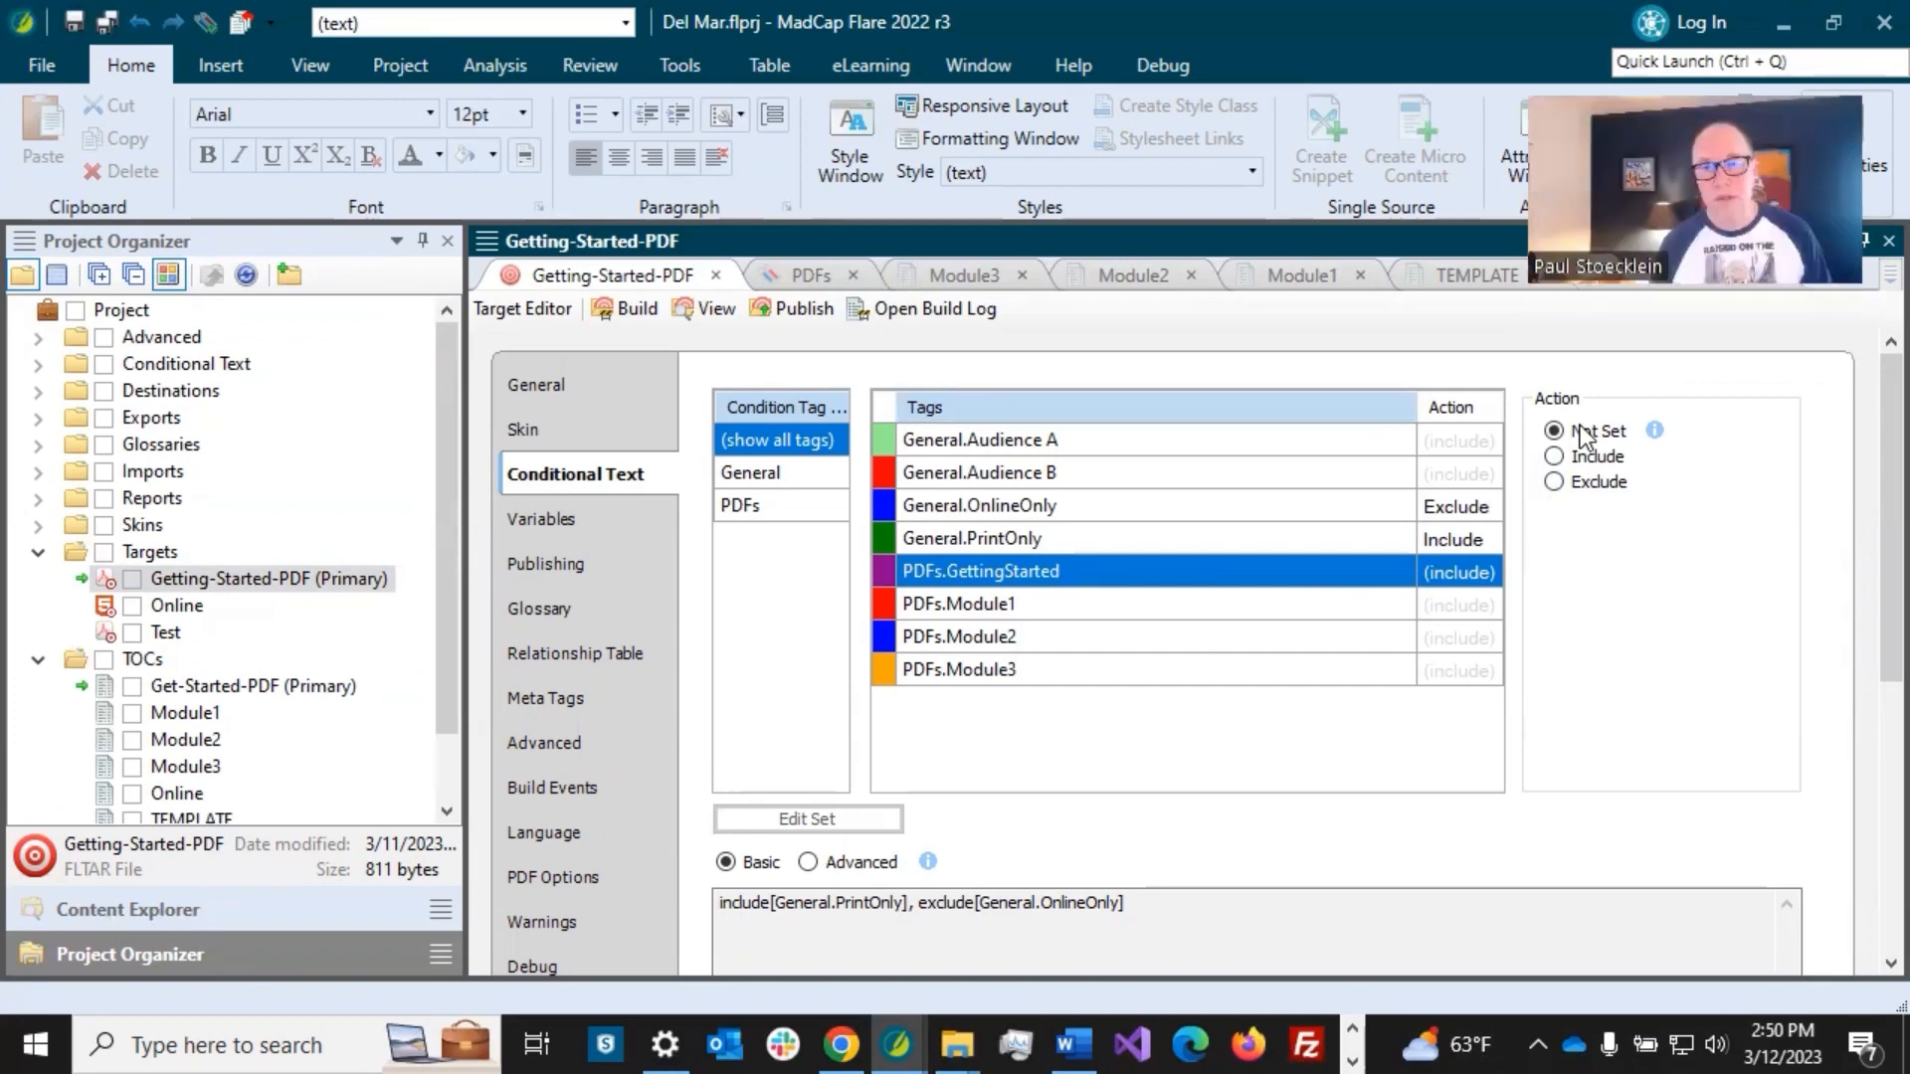
left_click(1569, 458)
- Set the PDFs.Module1, PDFs.Module2 and PDFs.Module3 conditions to Exclude in the Getting-Started-PDF target and save all files
left_click(1171, 609)
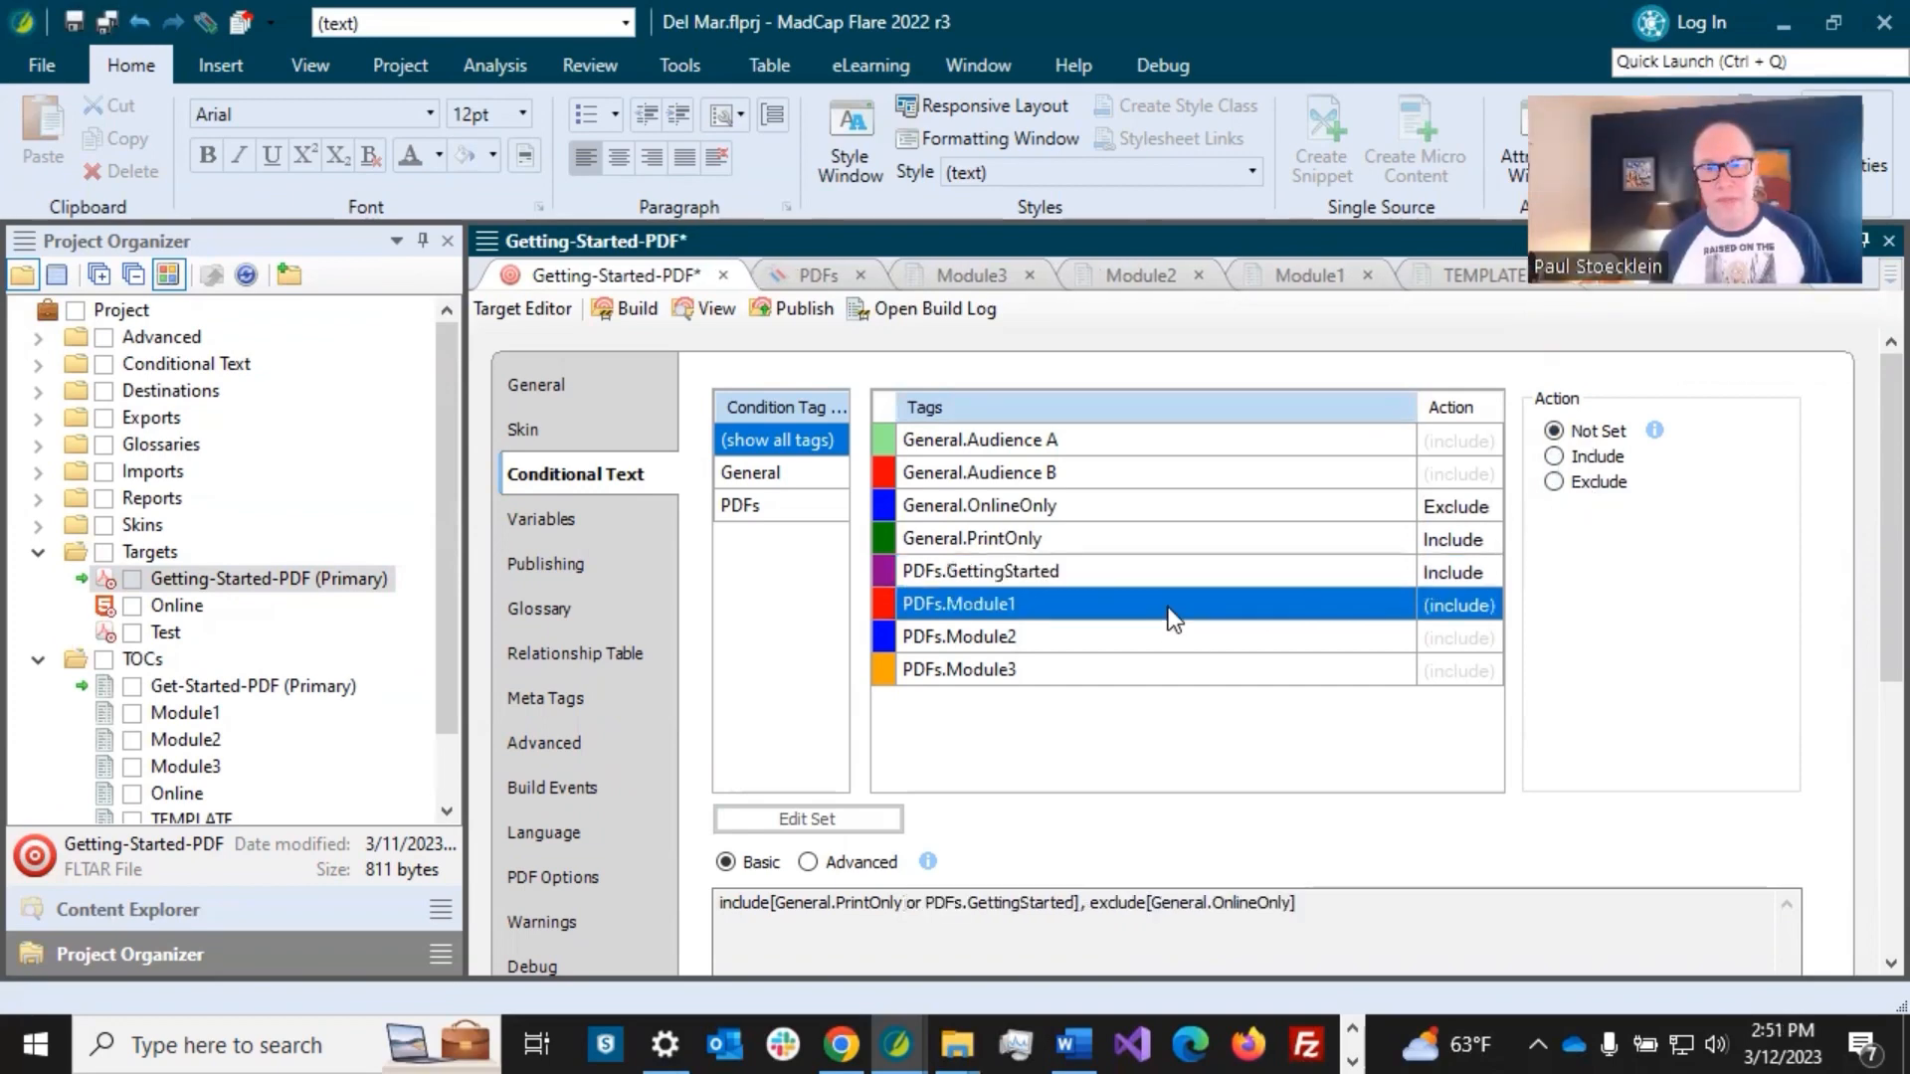
left_click(1122, 673, "shift")
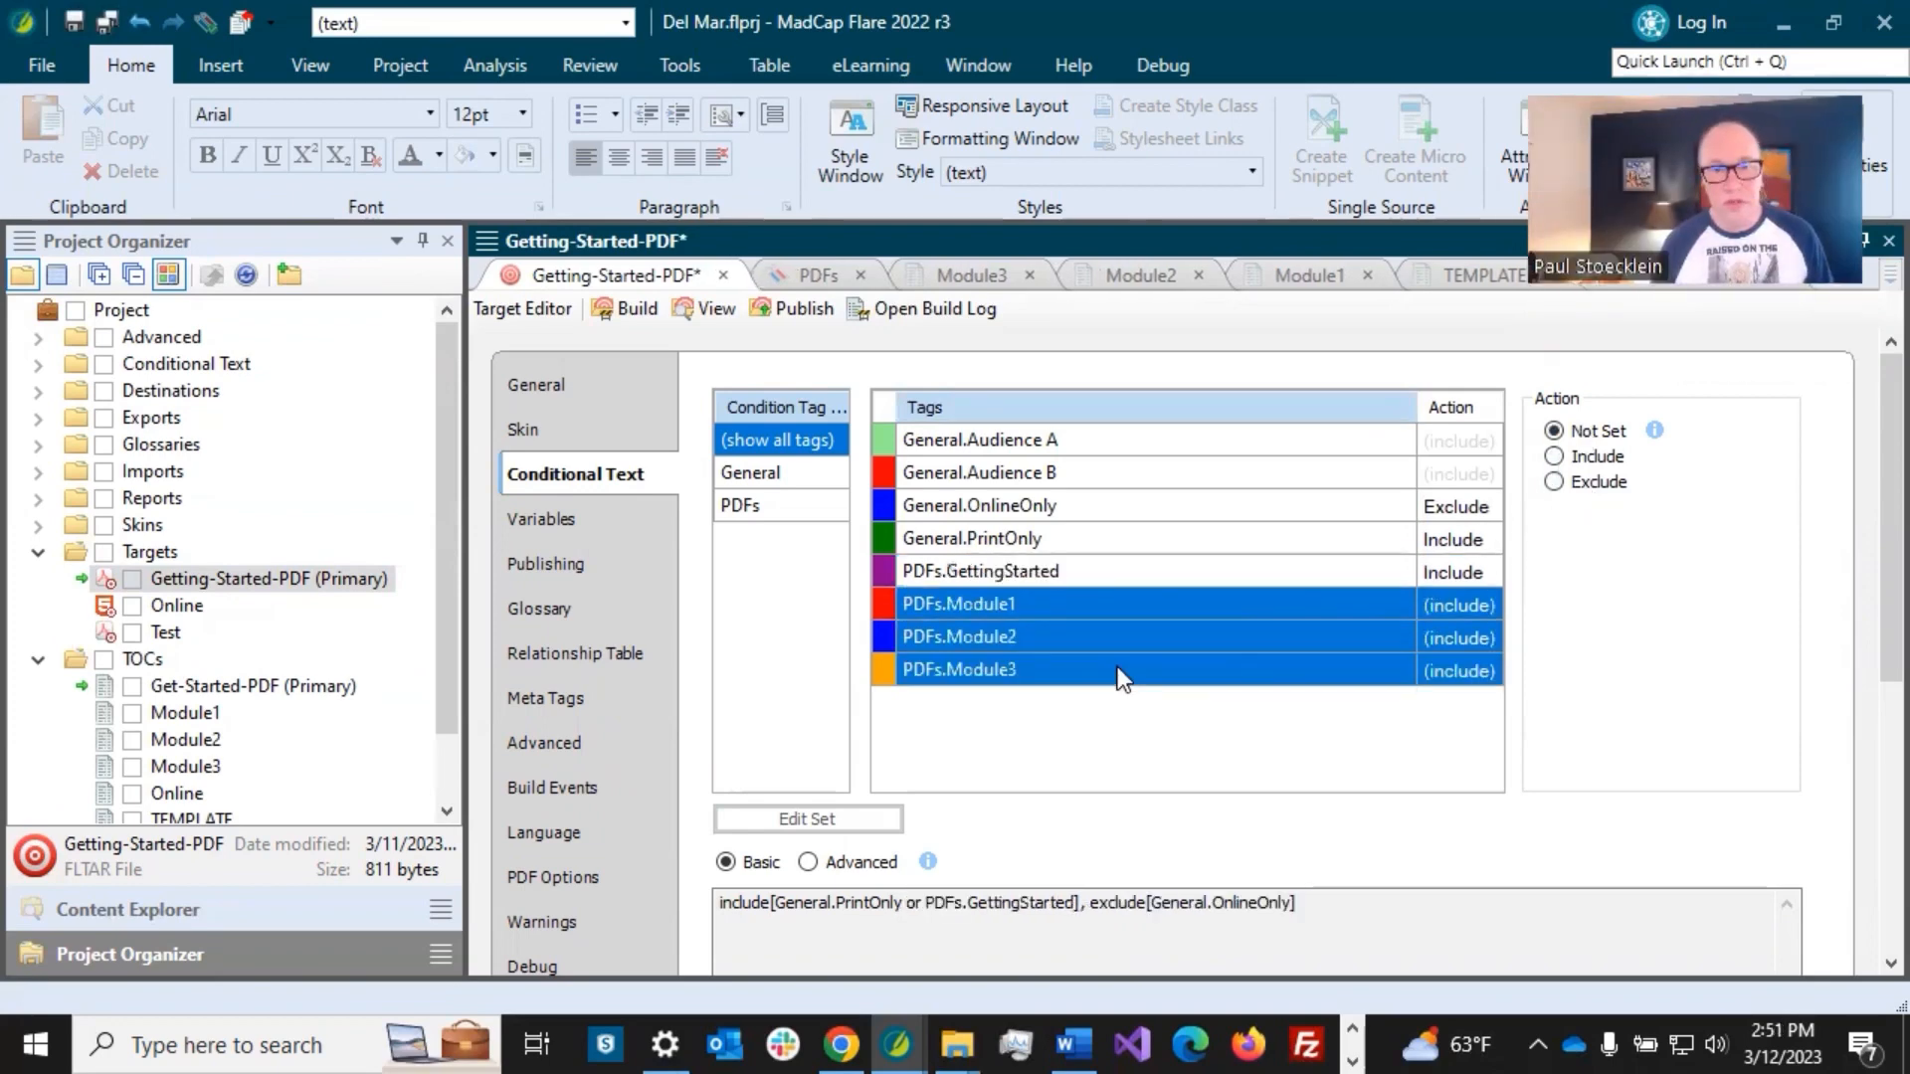
left_click(1554, 482)
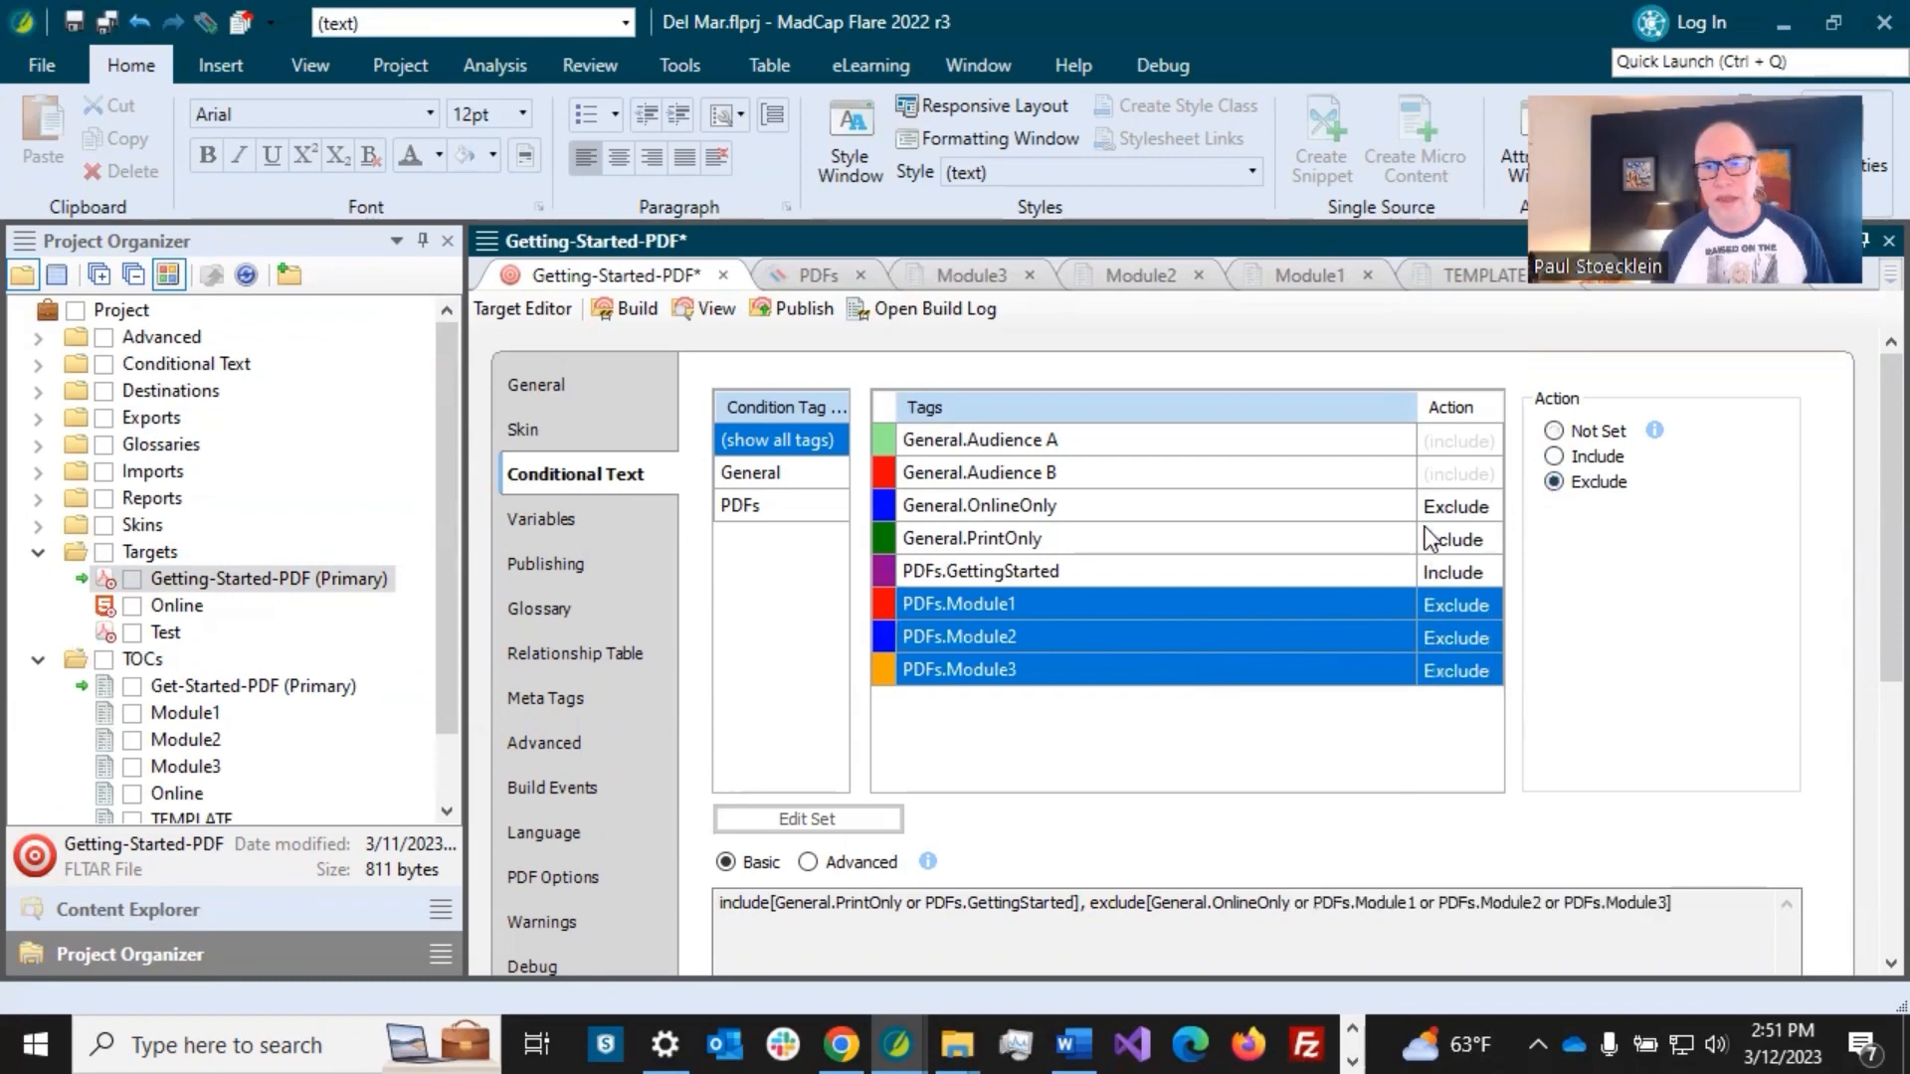
left_click(1176, 582)
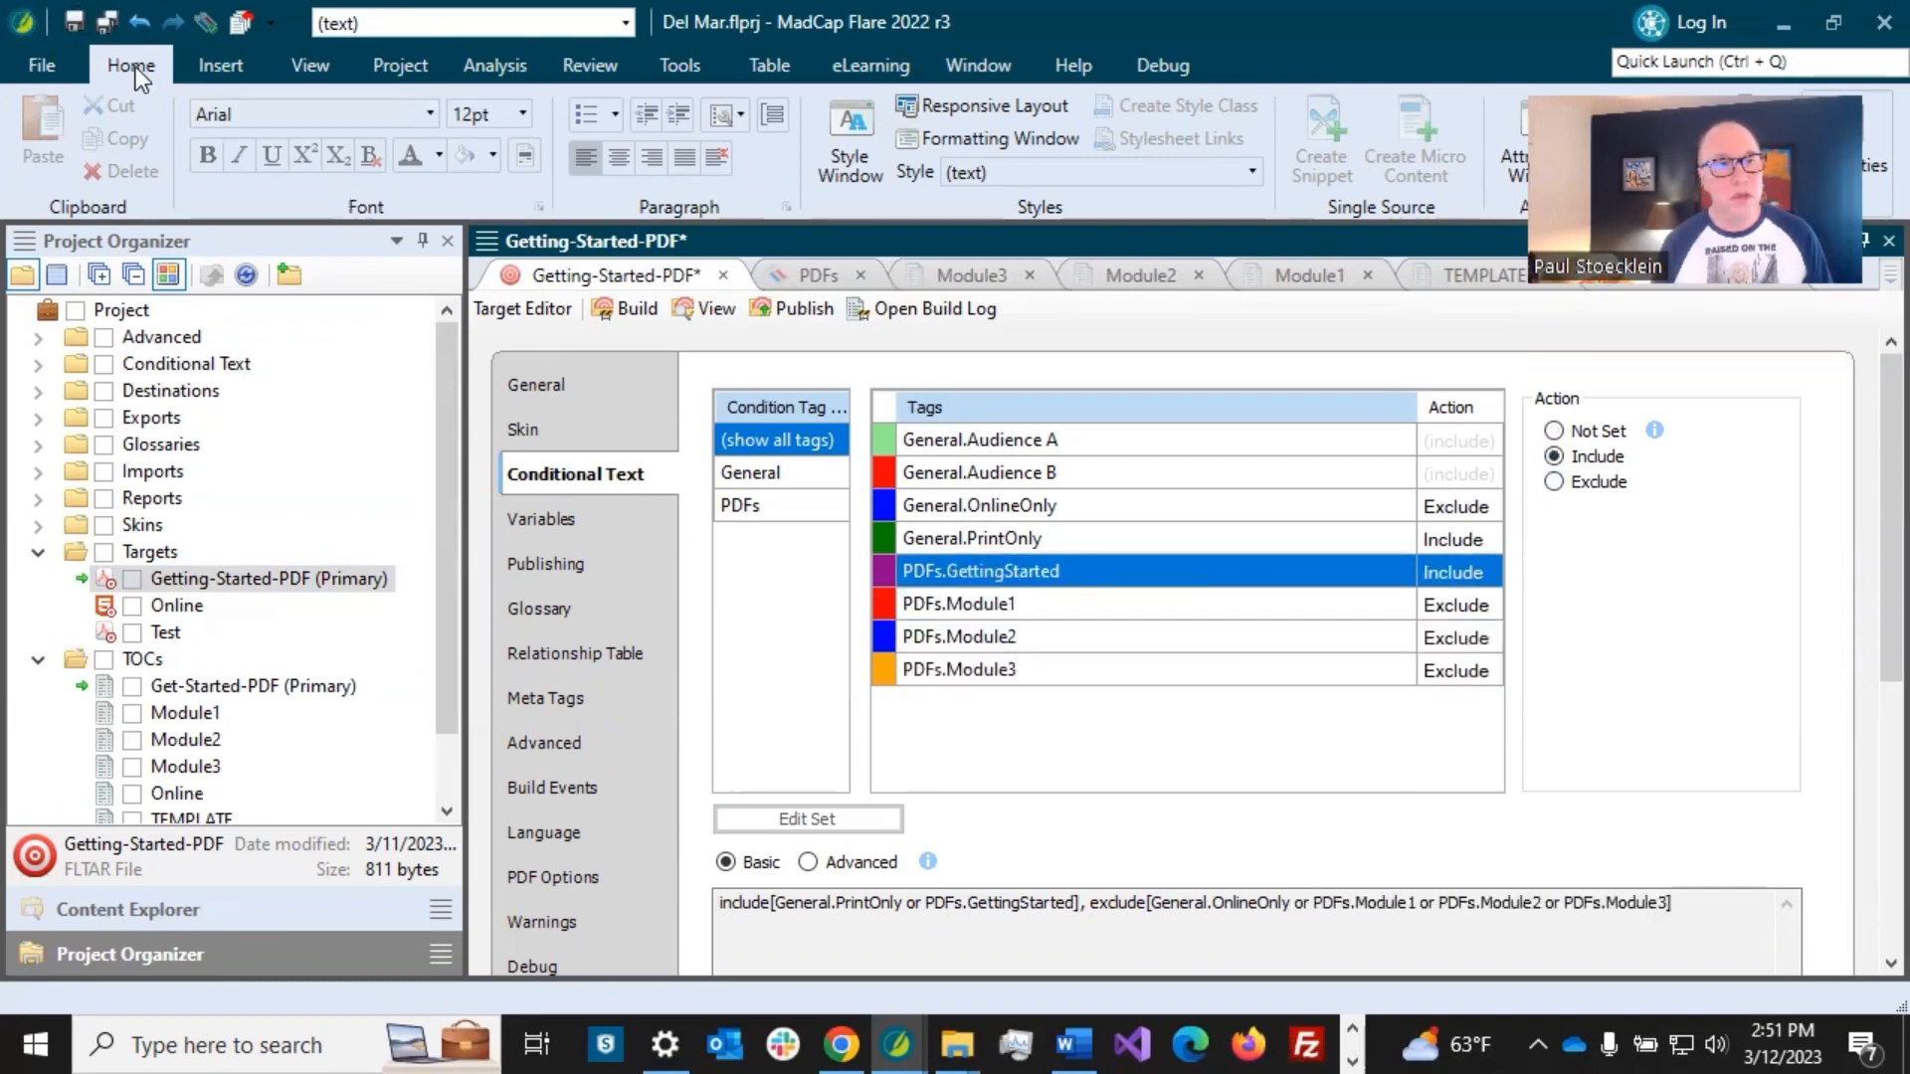
left_click(110, 28)
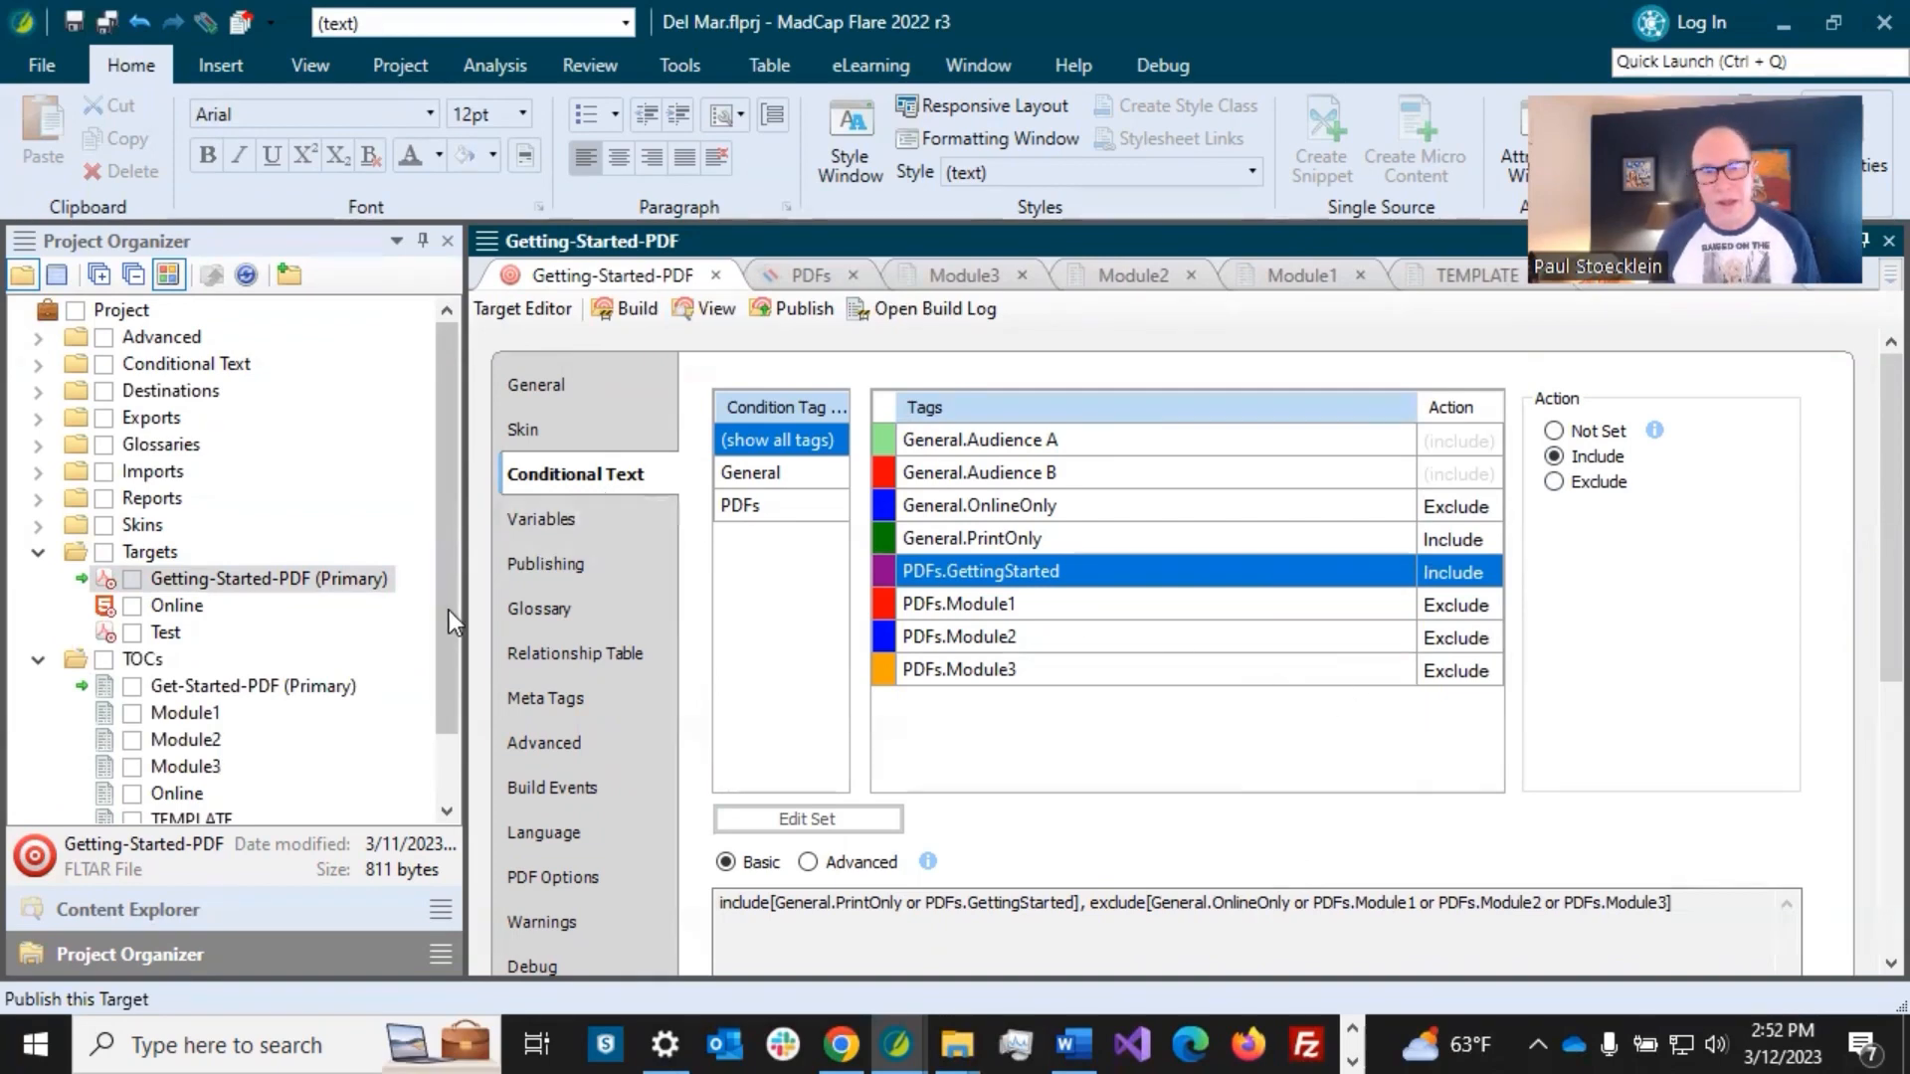
- Duplicate the Getting-Started-PDF target in the Targets folder
left_click(177, 607)
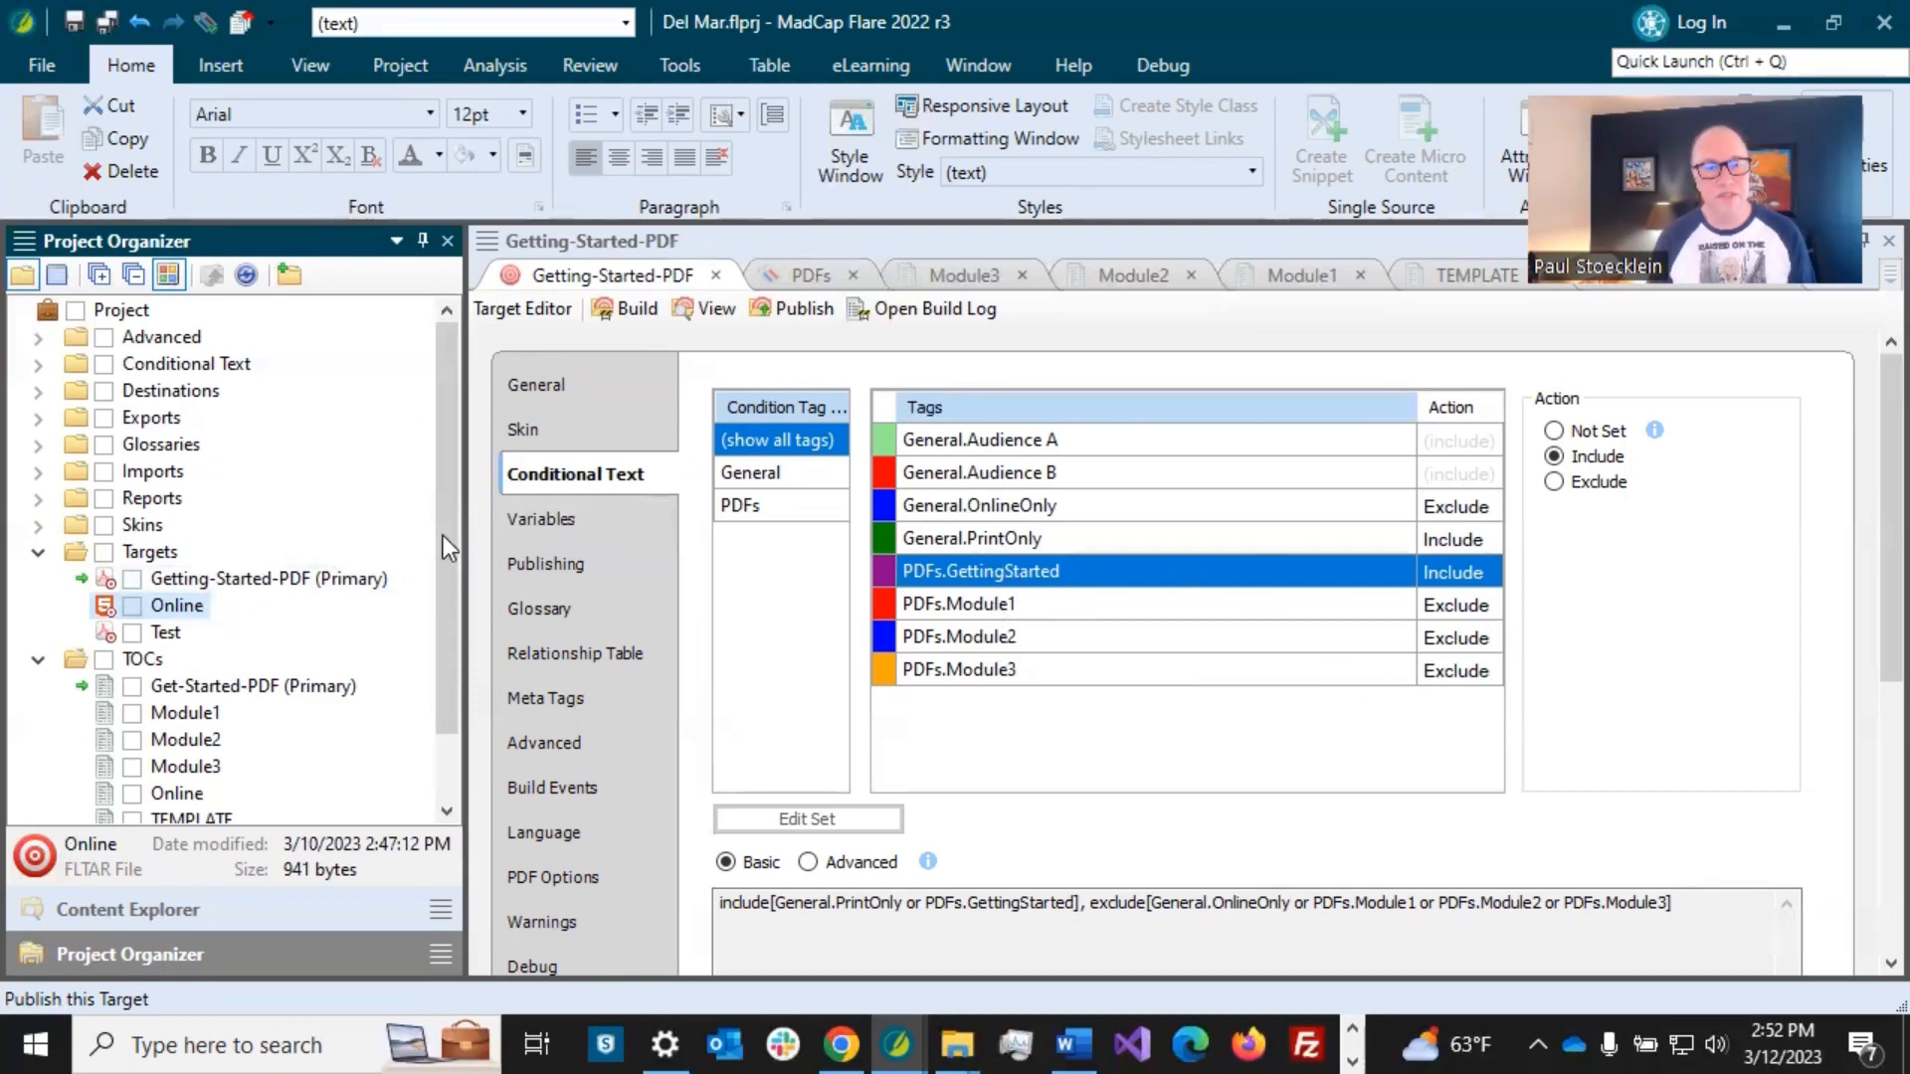
left_click(195, 581)
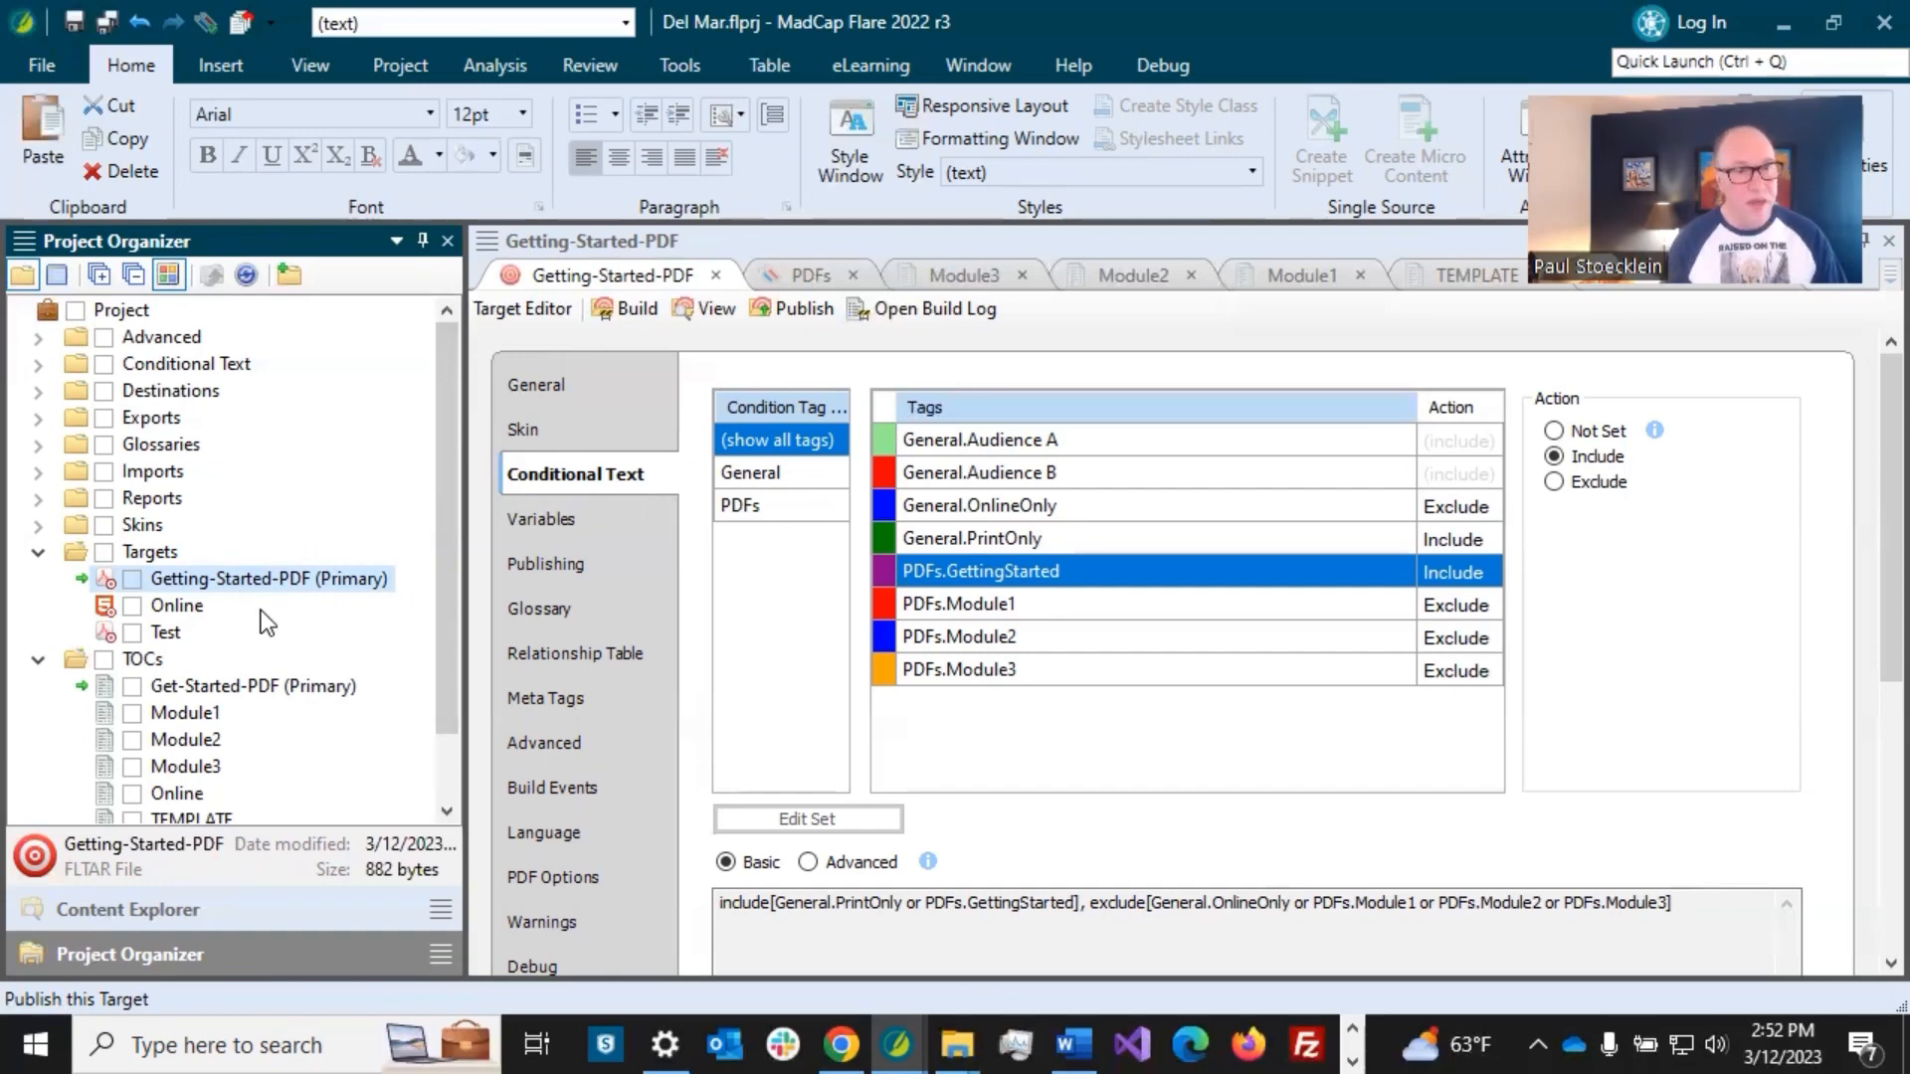
key("ctrl+v")
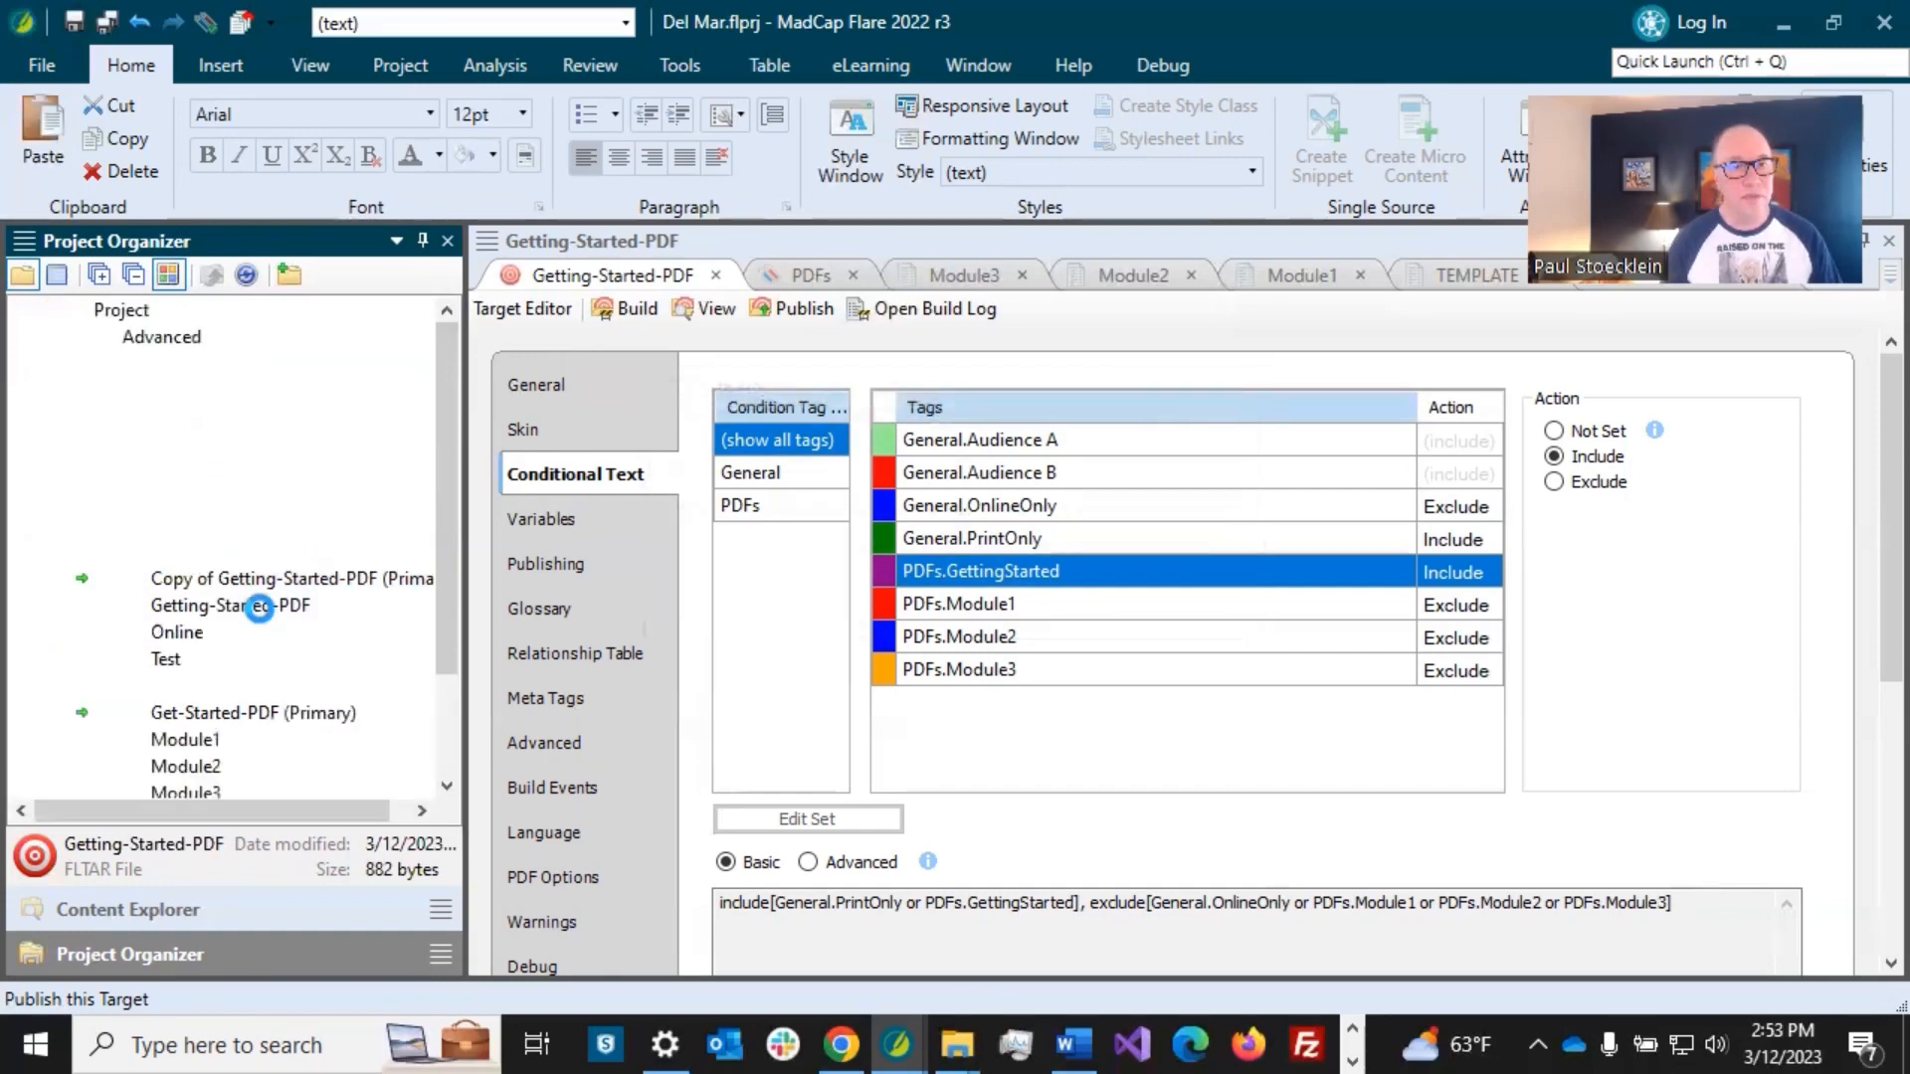
- Rename the copy of the Getting-Started-PDF target as Module1
left_click(237, 577)
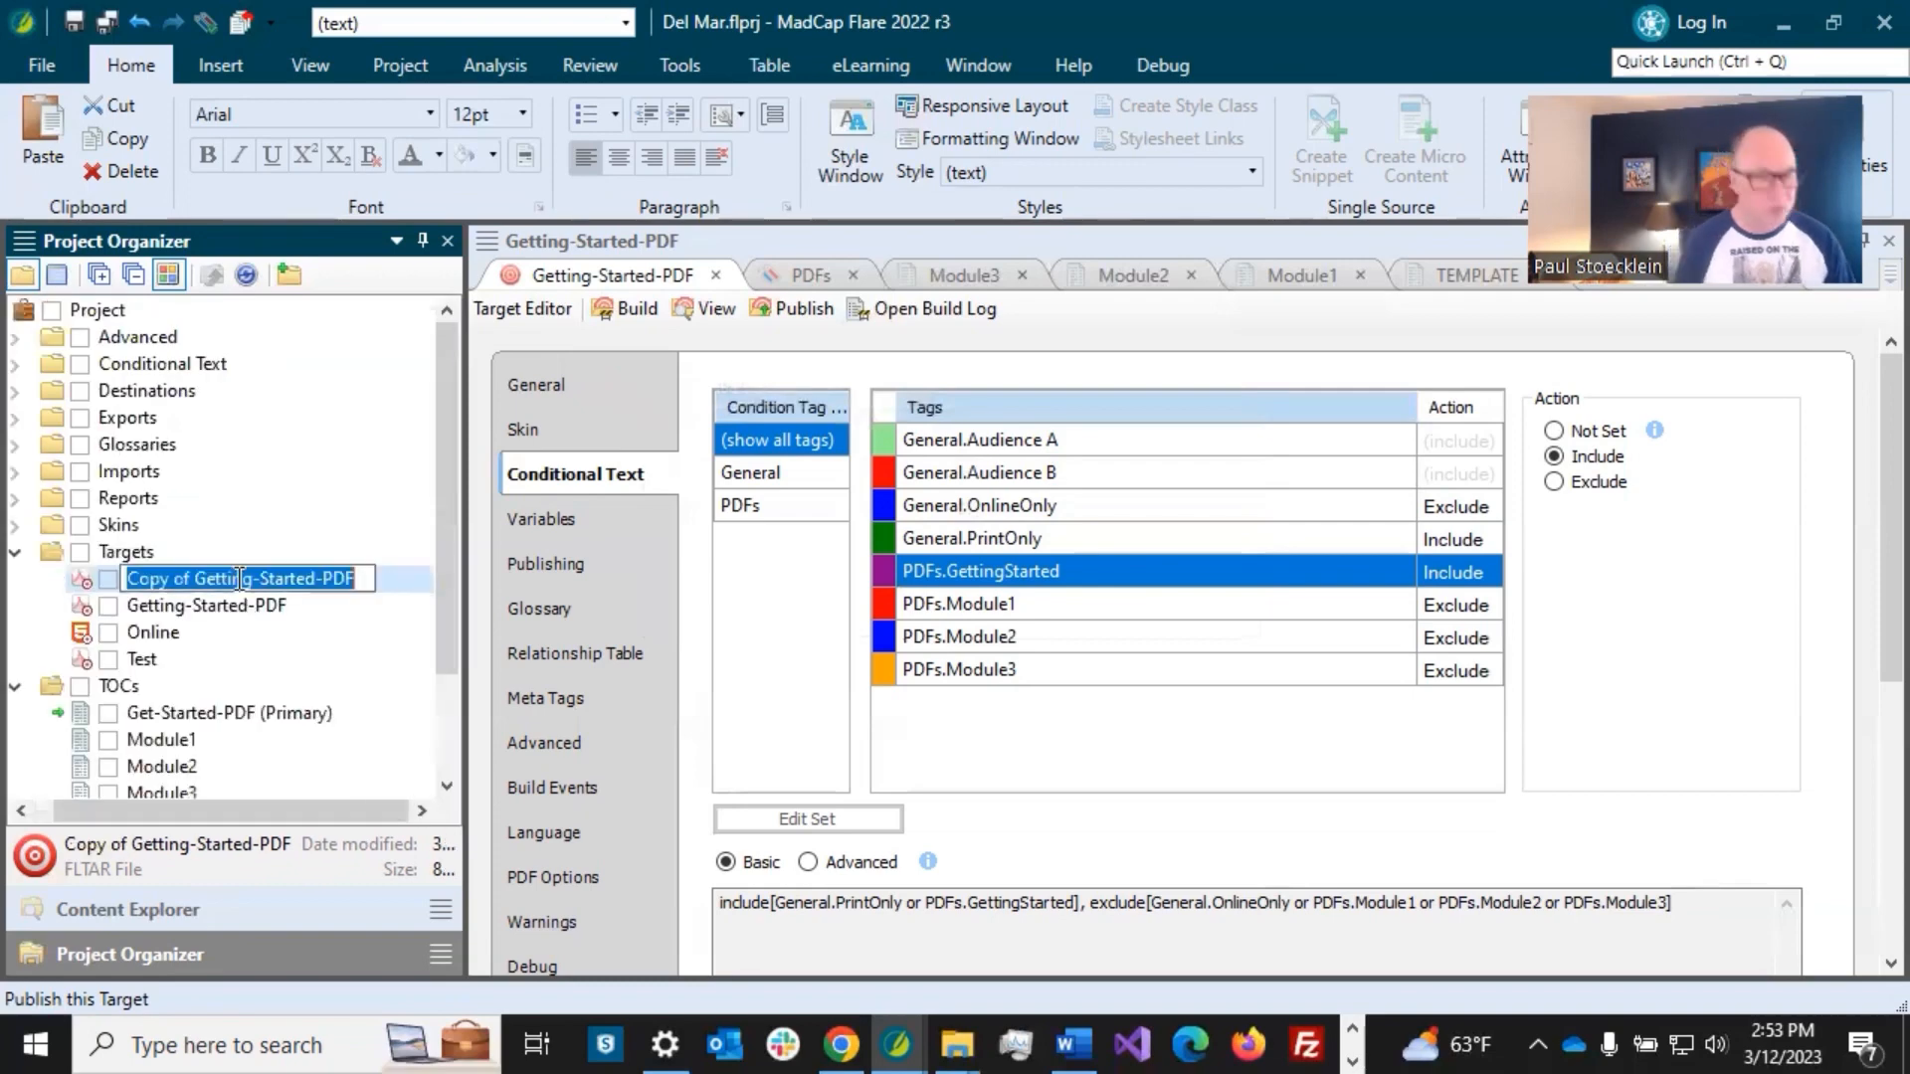
type("Module")
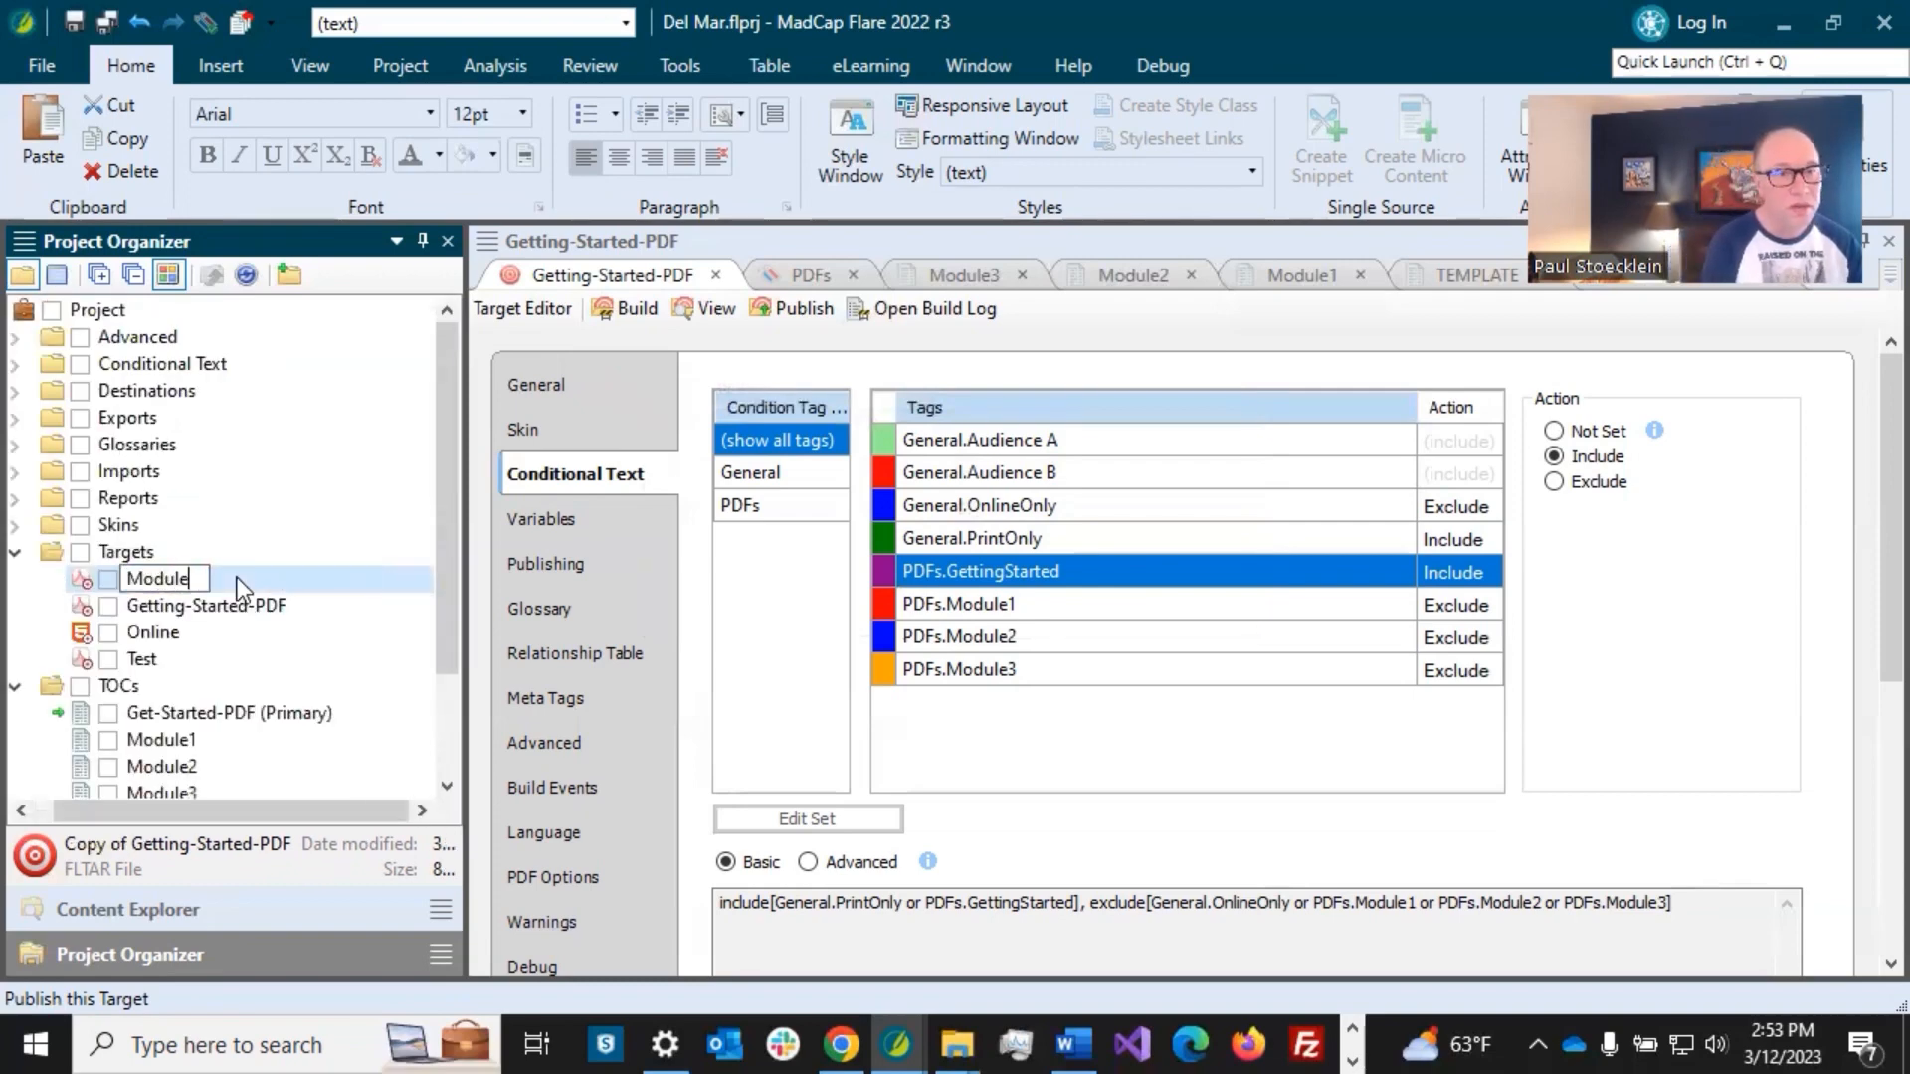
type("1")
key("Return")
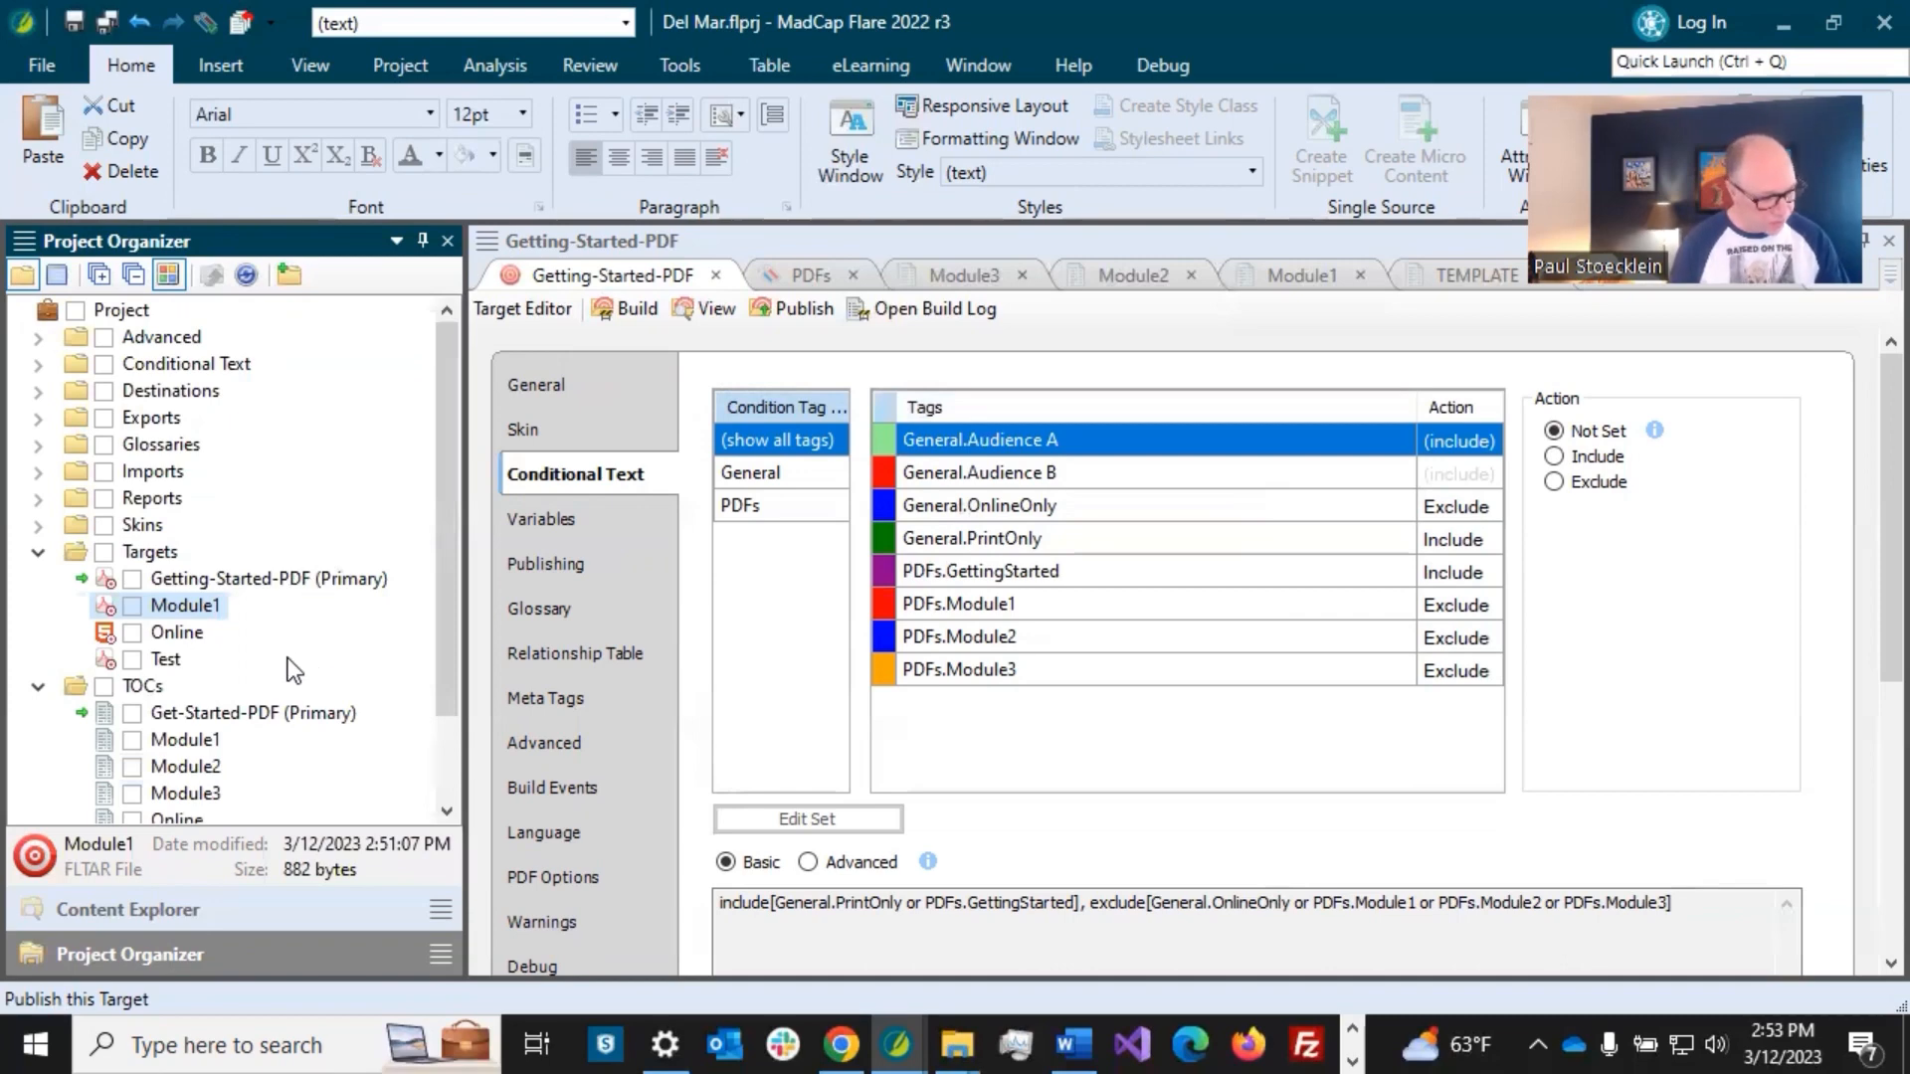
- Duplicate the Module1 target in the Targets folder and name the copy Module2
key("ctrl+c")
key("ctrl+v")
left_click(255, 579)
type("Module2")
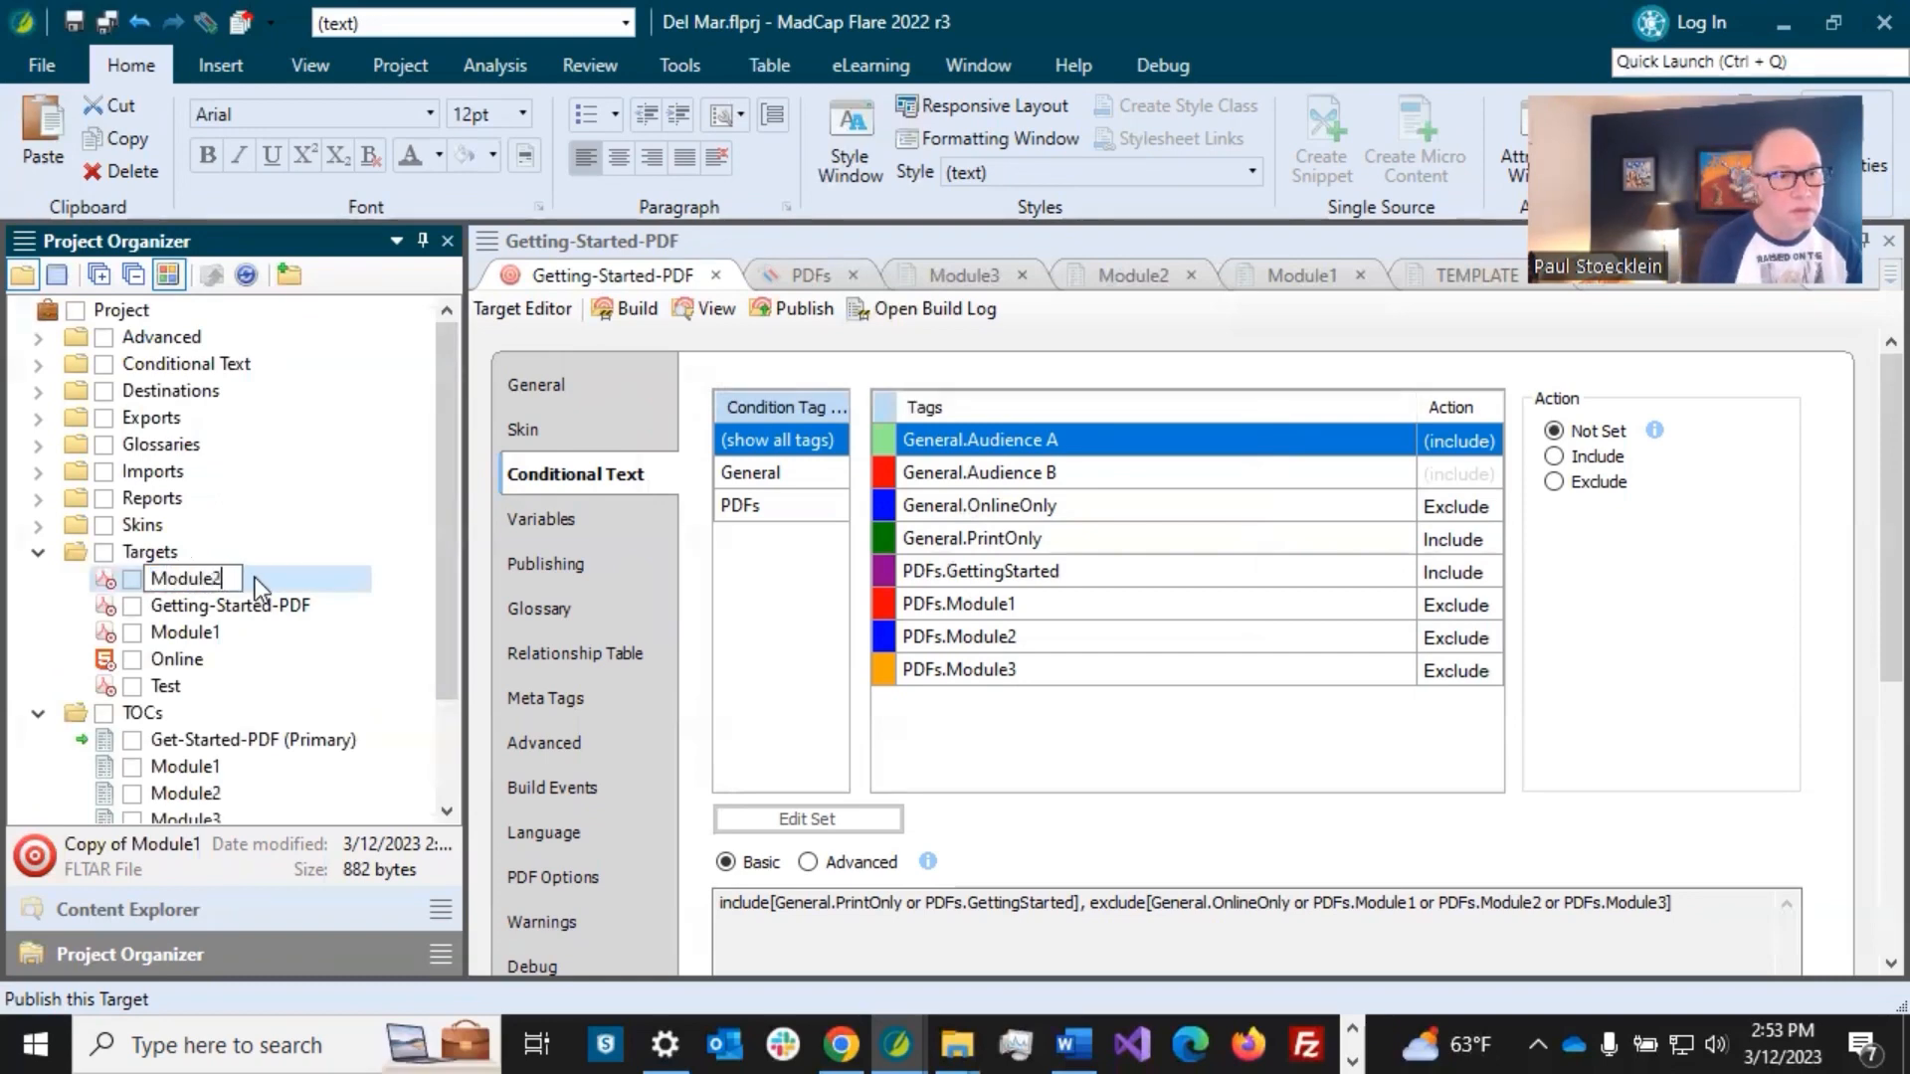
key("Return")
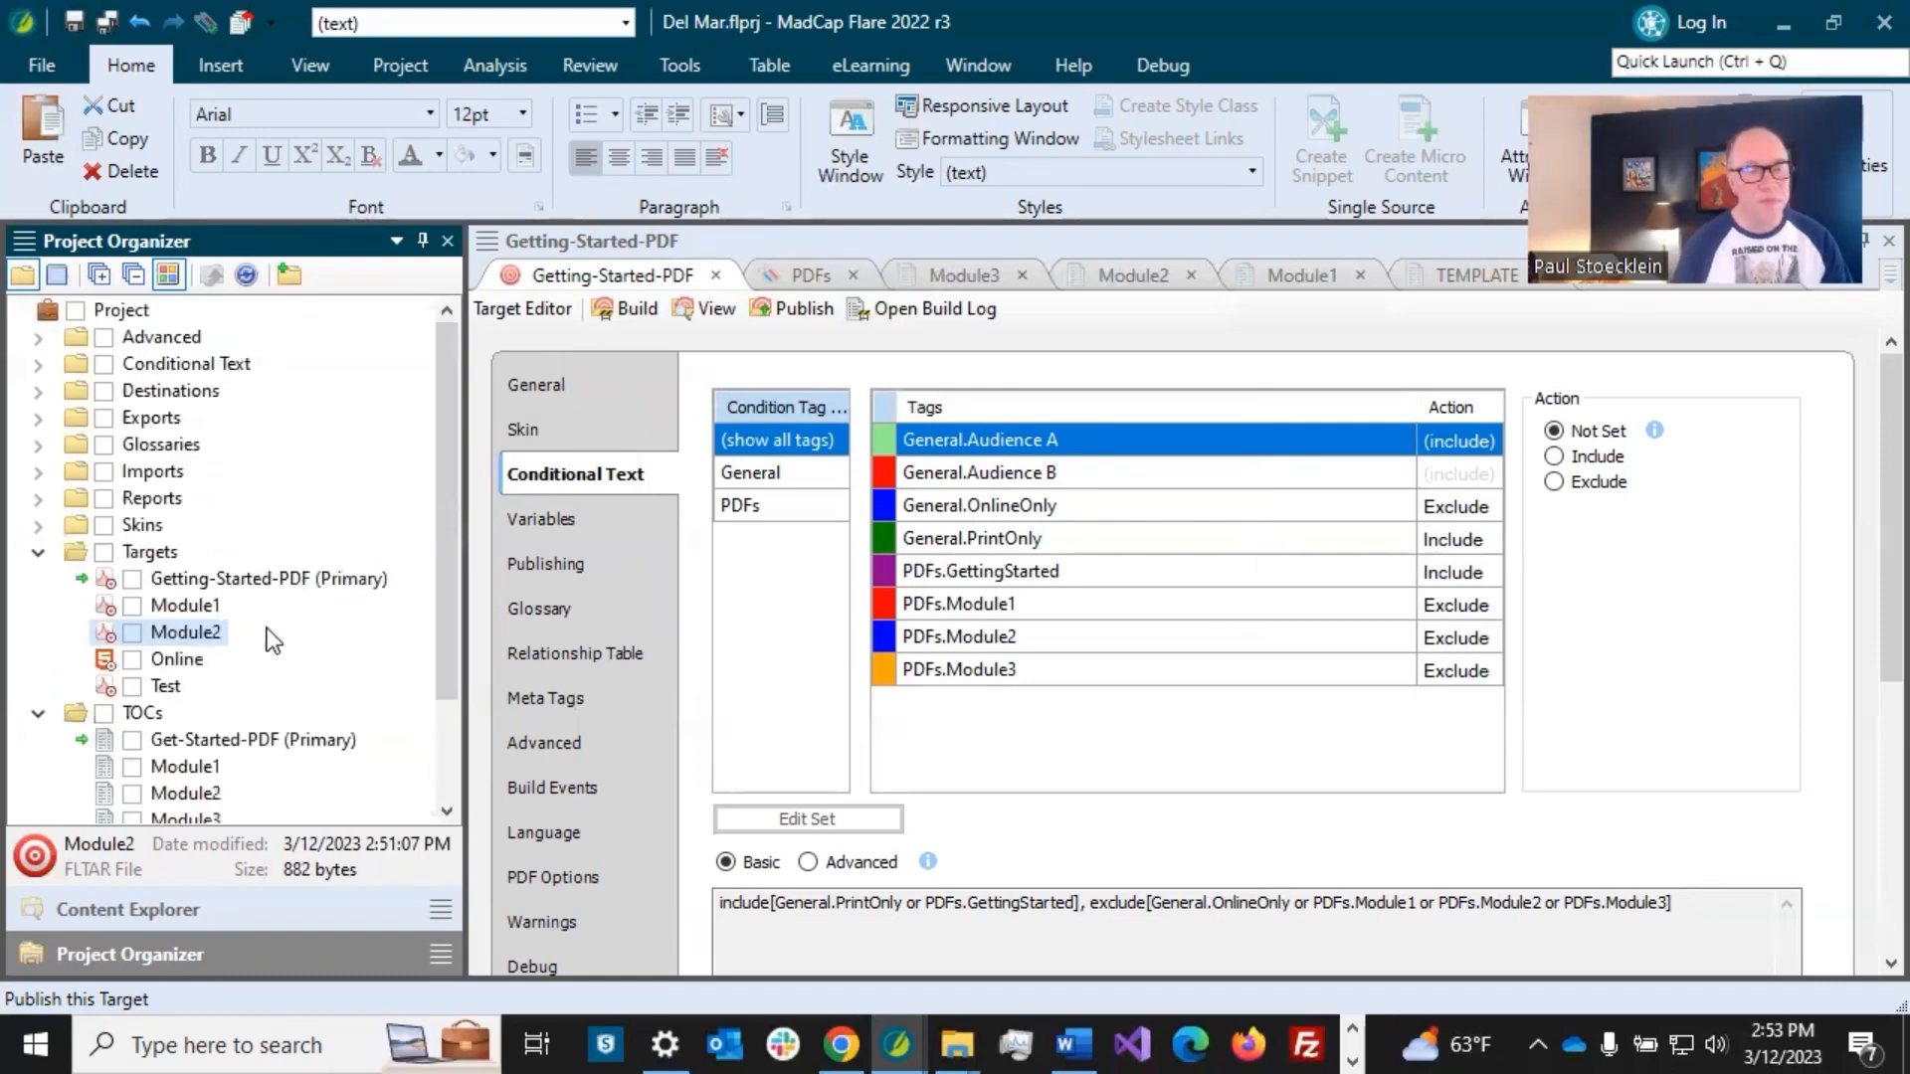
- Duplicate the Module2 target in the Targets folder and name the copy Module3
key("ctrl+c")
key("ctrl+v")
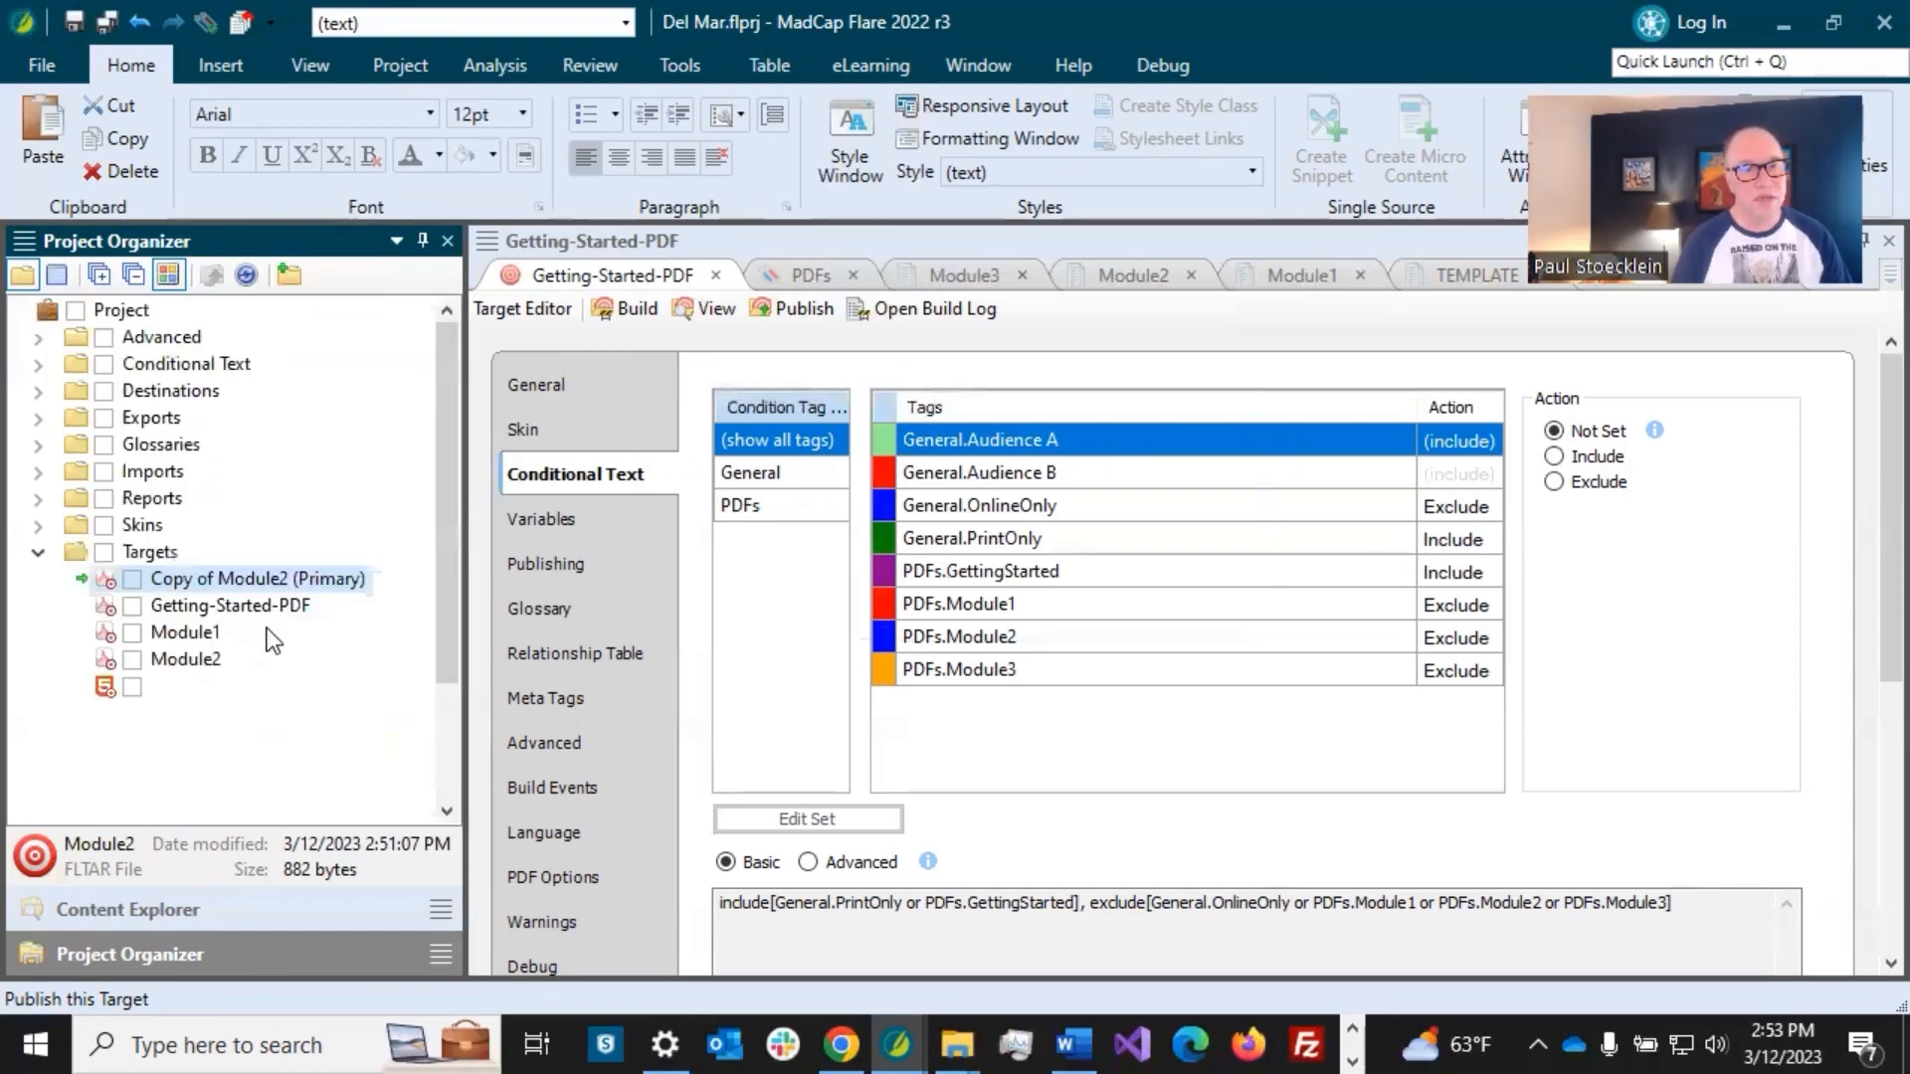
key("F2")
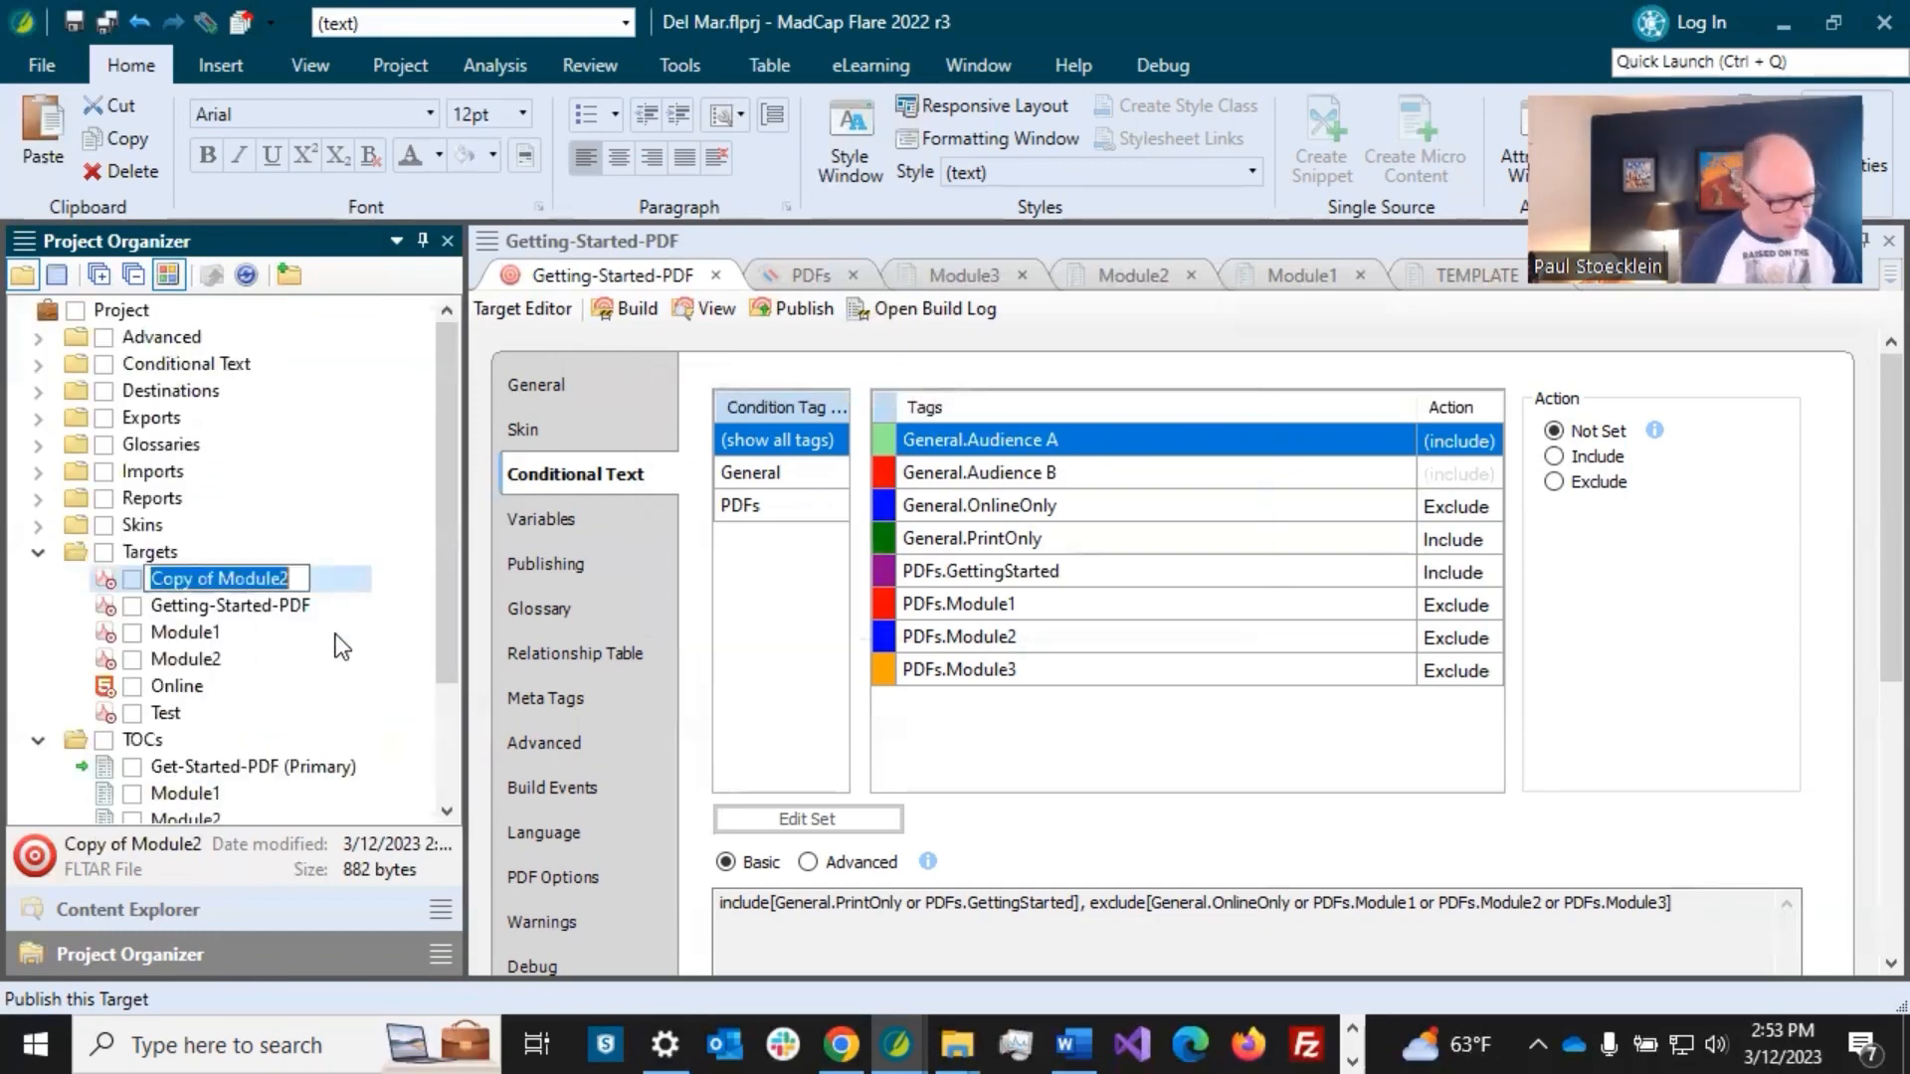
type("Module3")
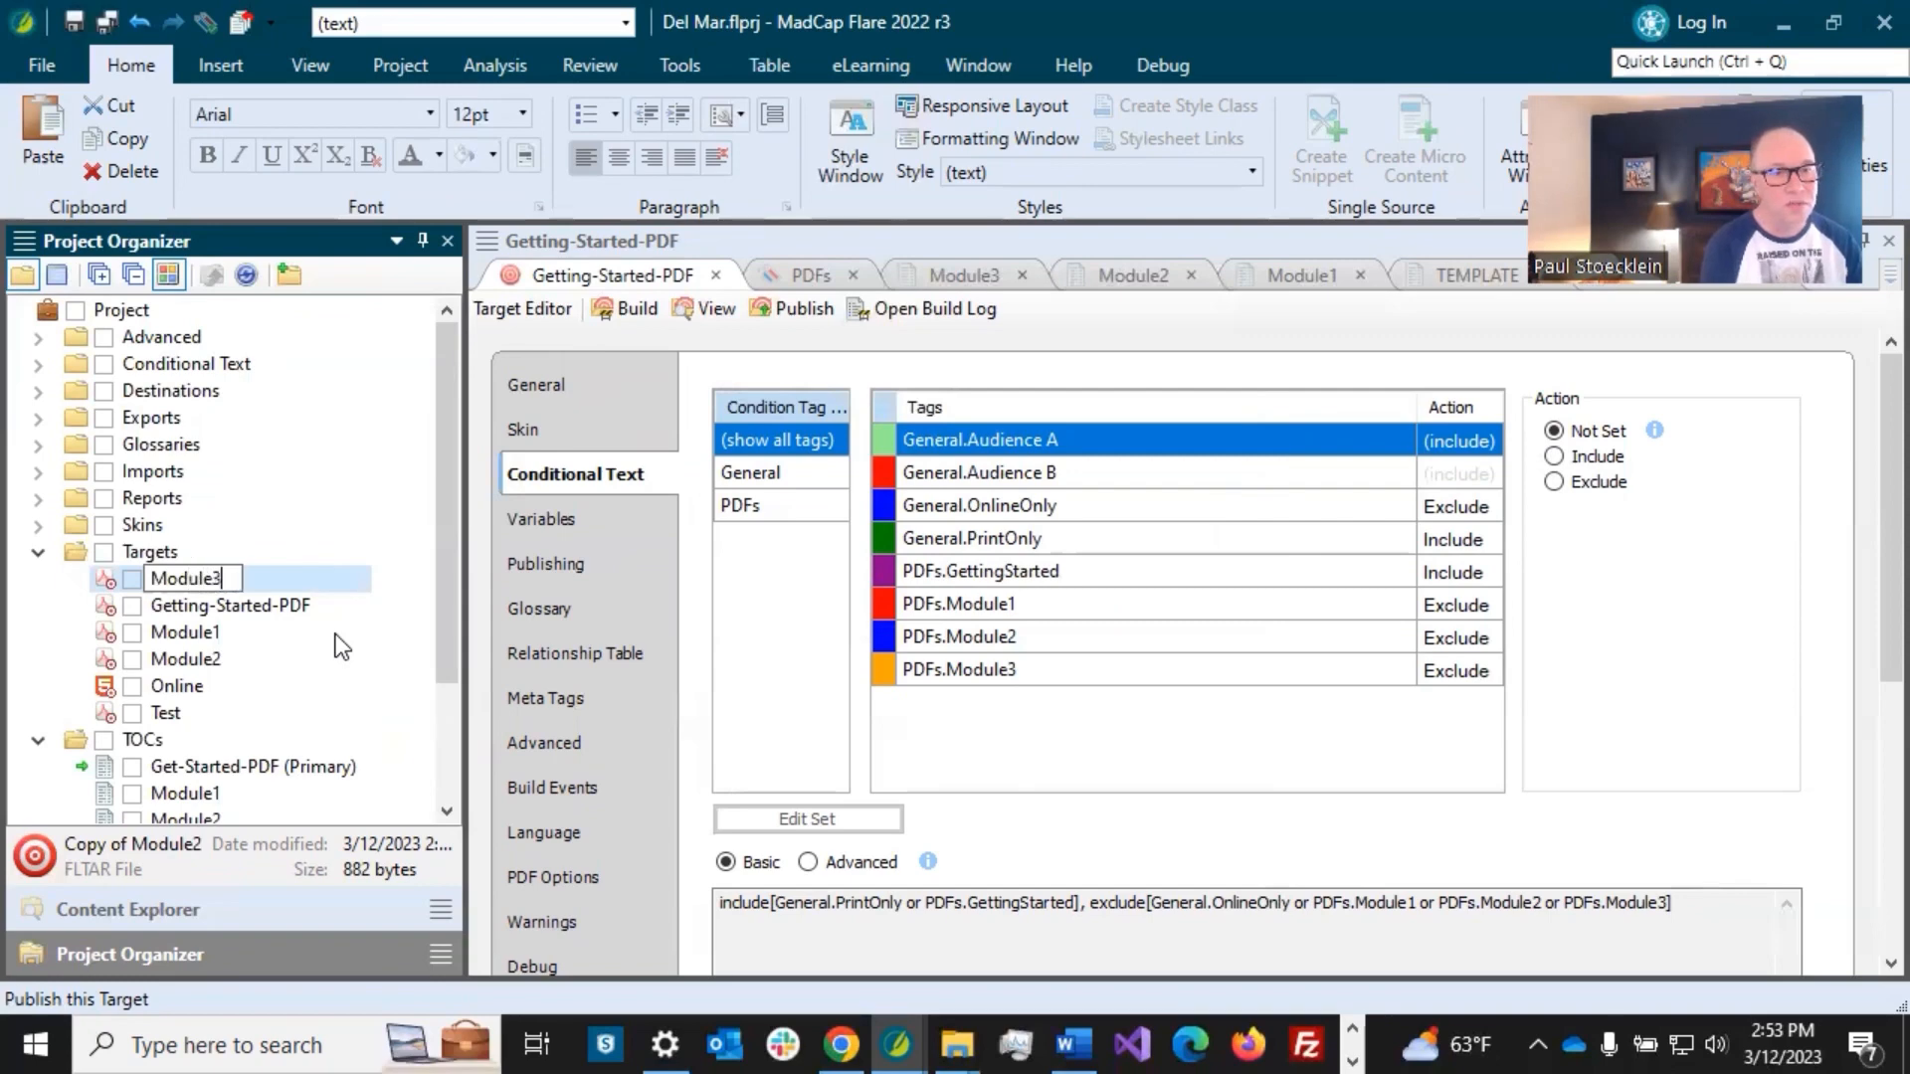
key("Return")
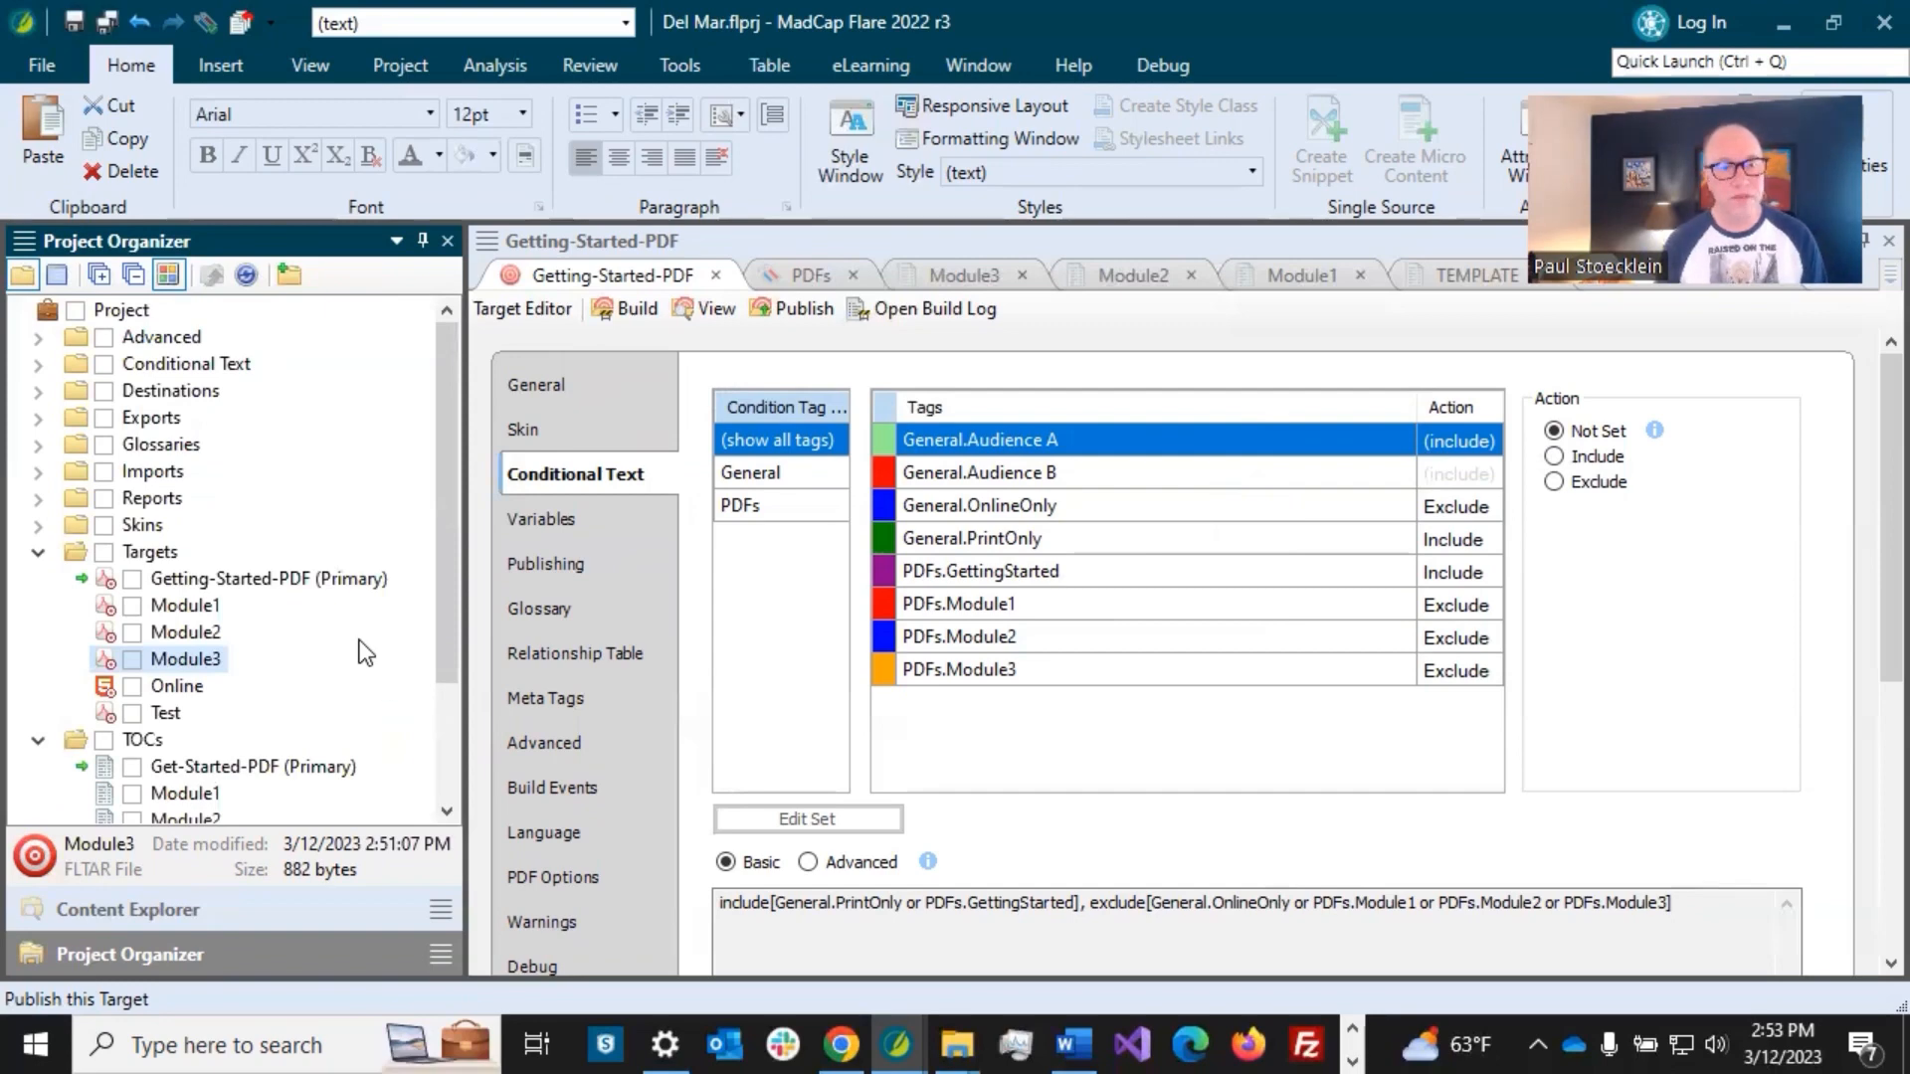
- Open the Module1 target and set its primary TOC to Module1
double_click(195, 609)
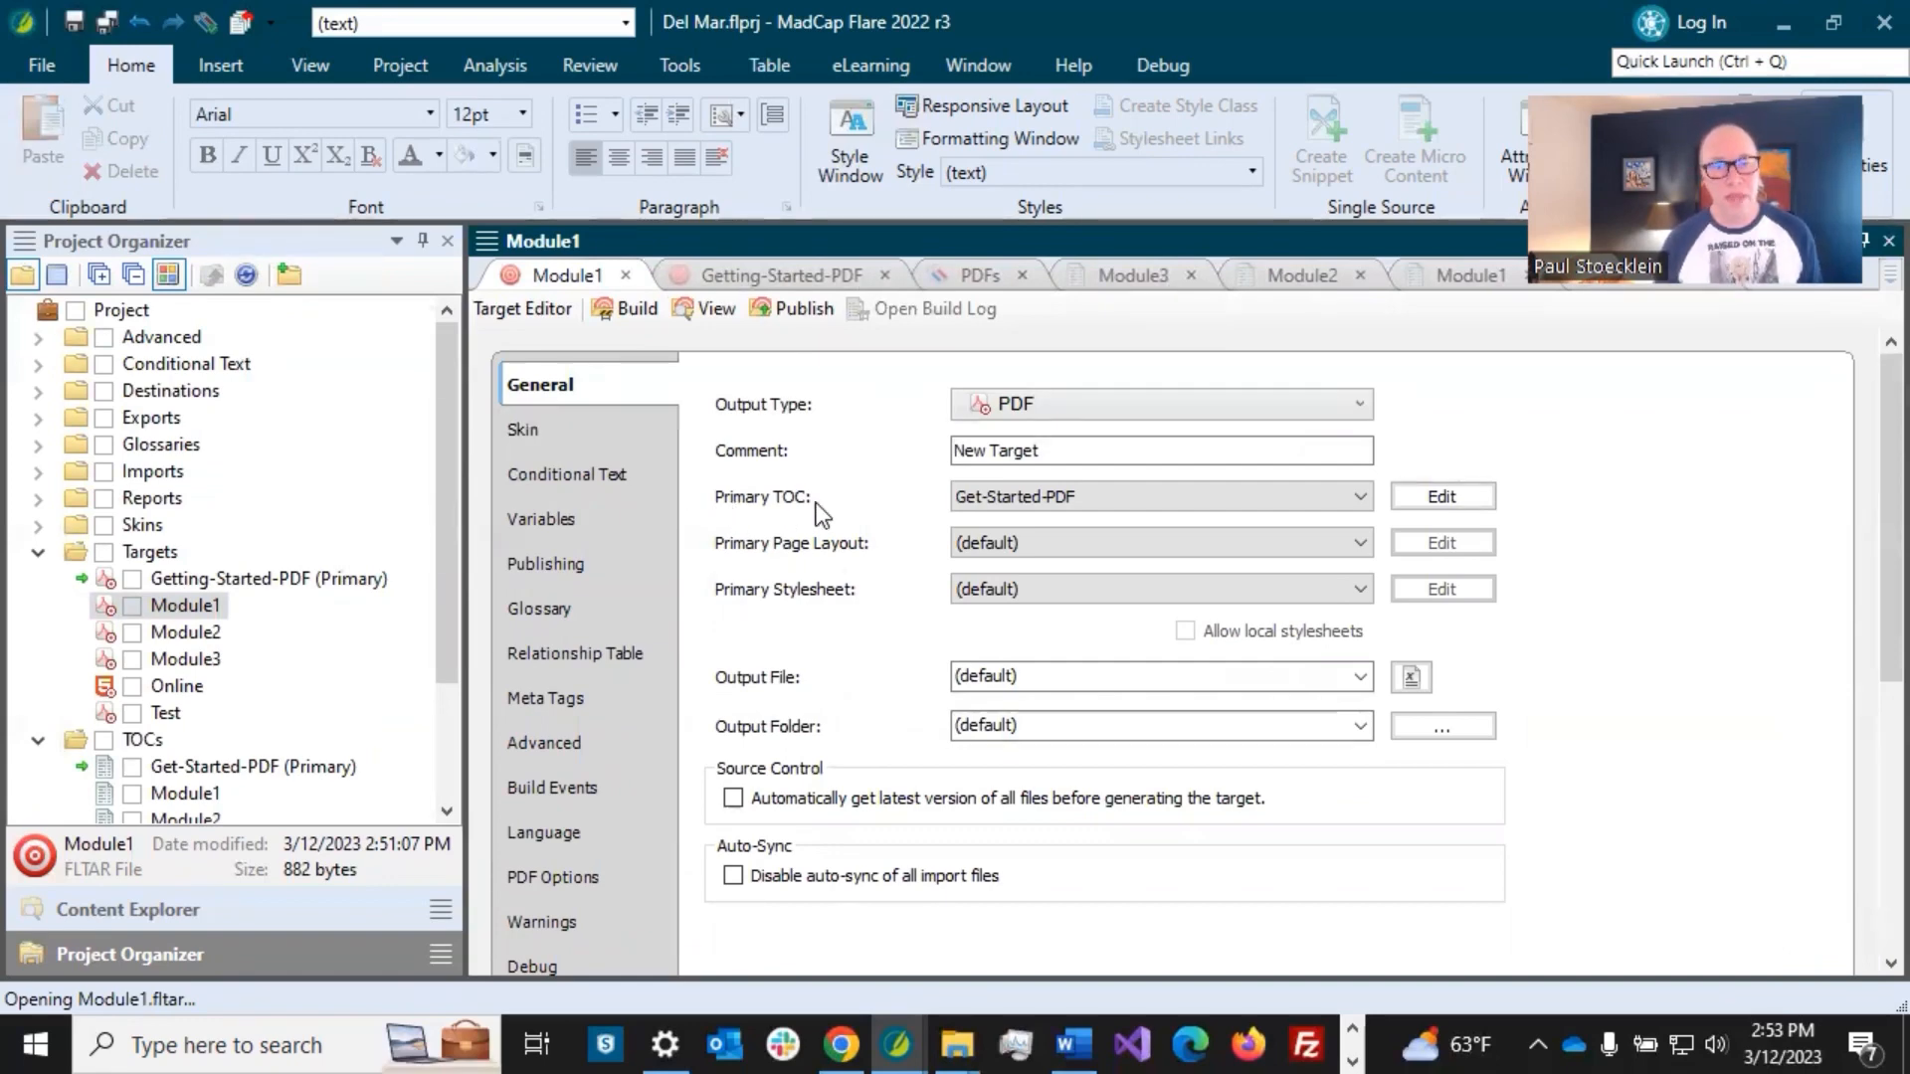
left_click(1028, 494)
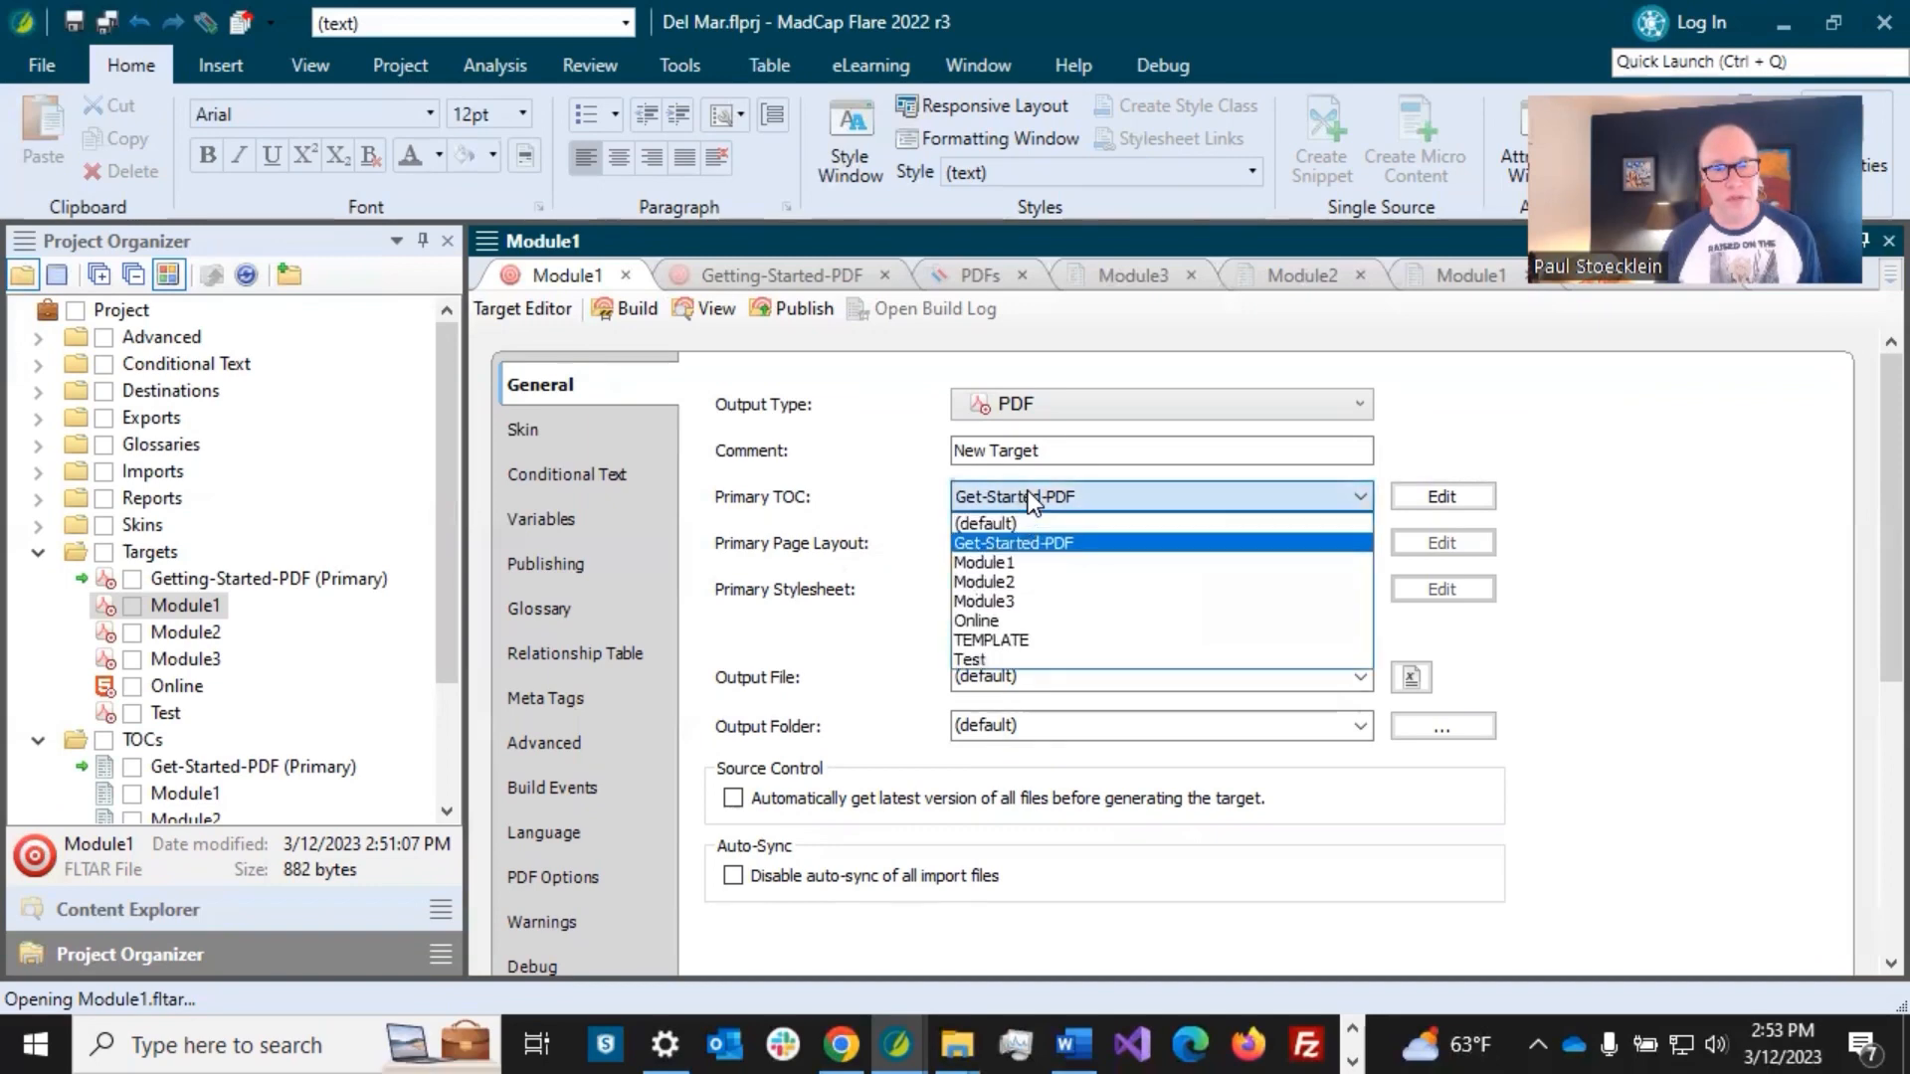
left_click(1001, 564)
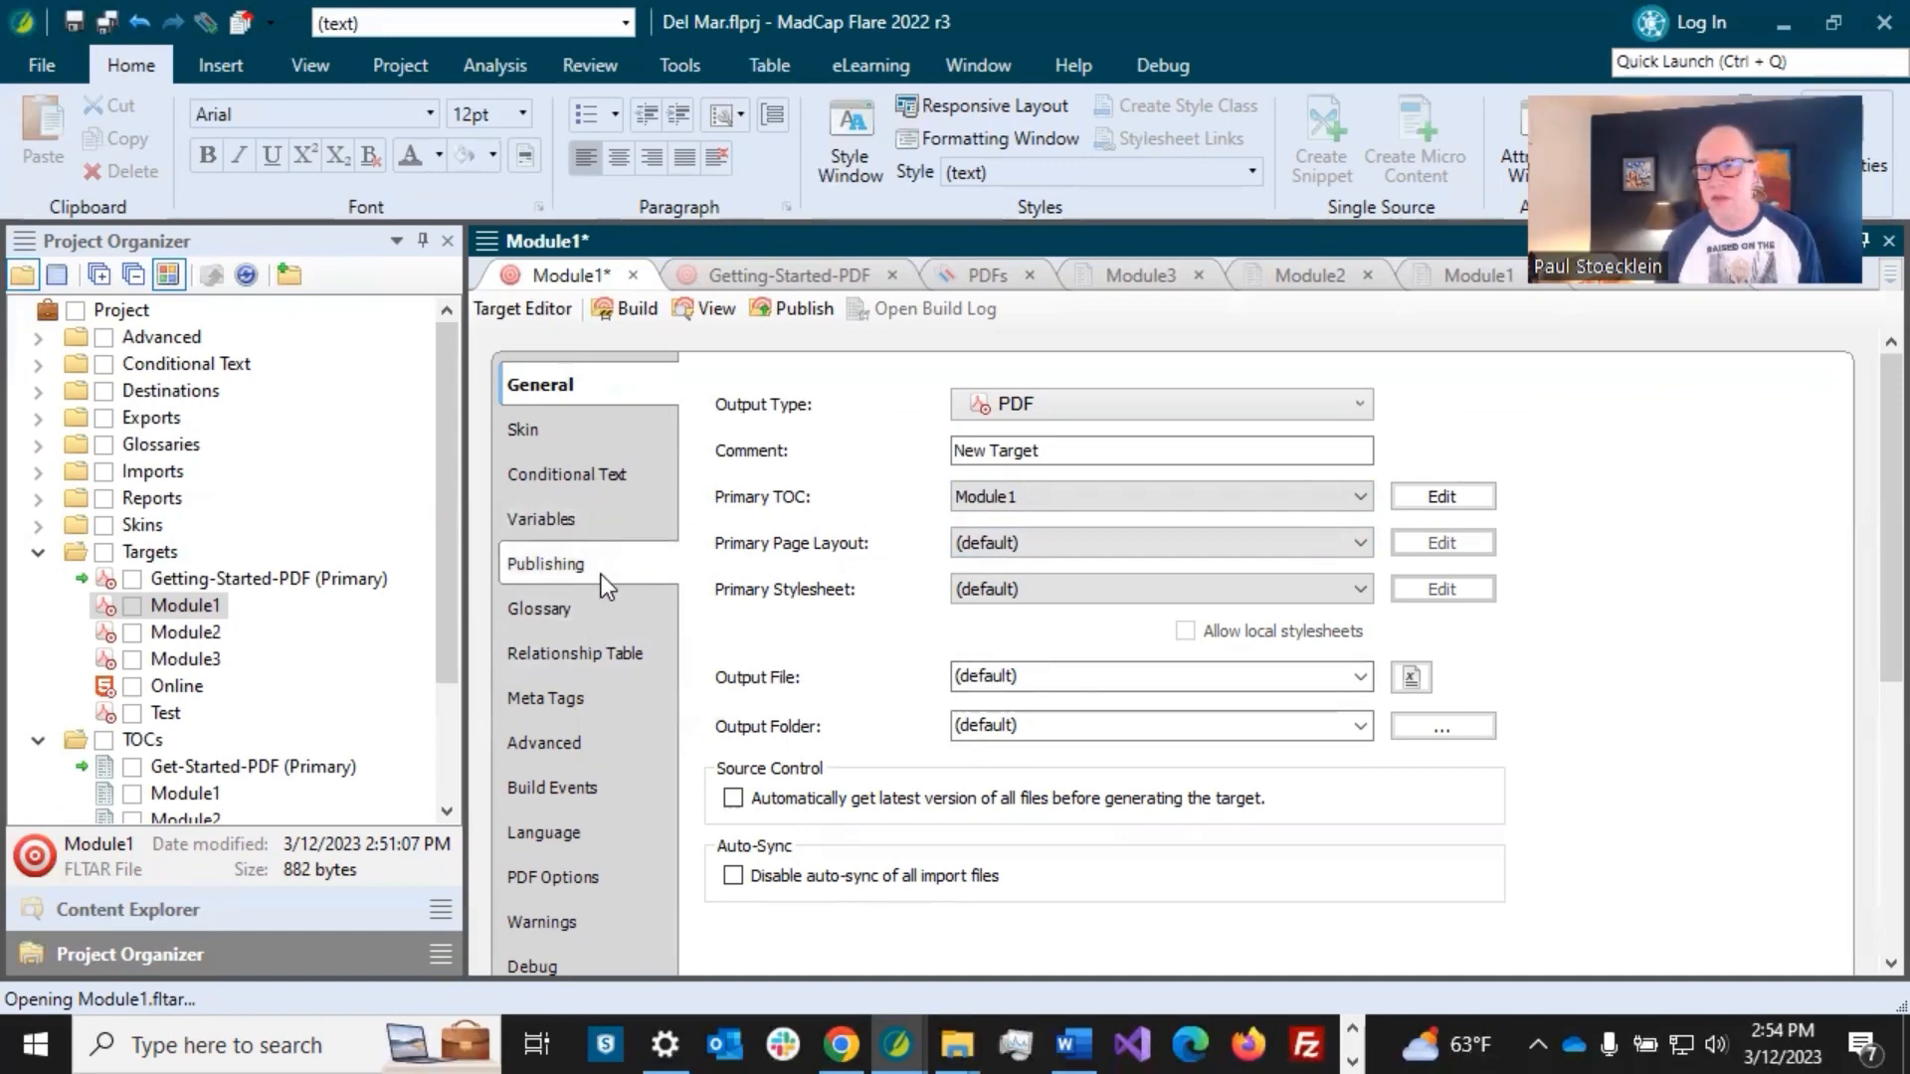
- In the Module1 target, set the PDFs.GettingStarted condition to Exclude and PDFs.Module1 to Include, and save all files
left_click(547, 476)
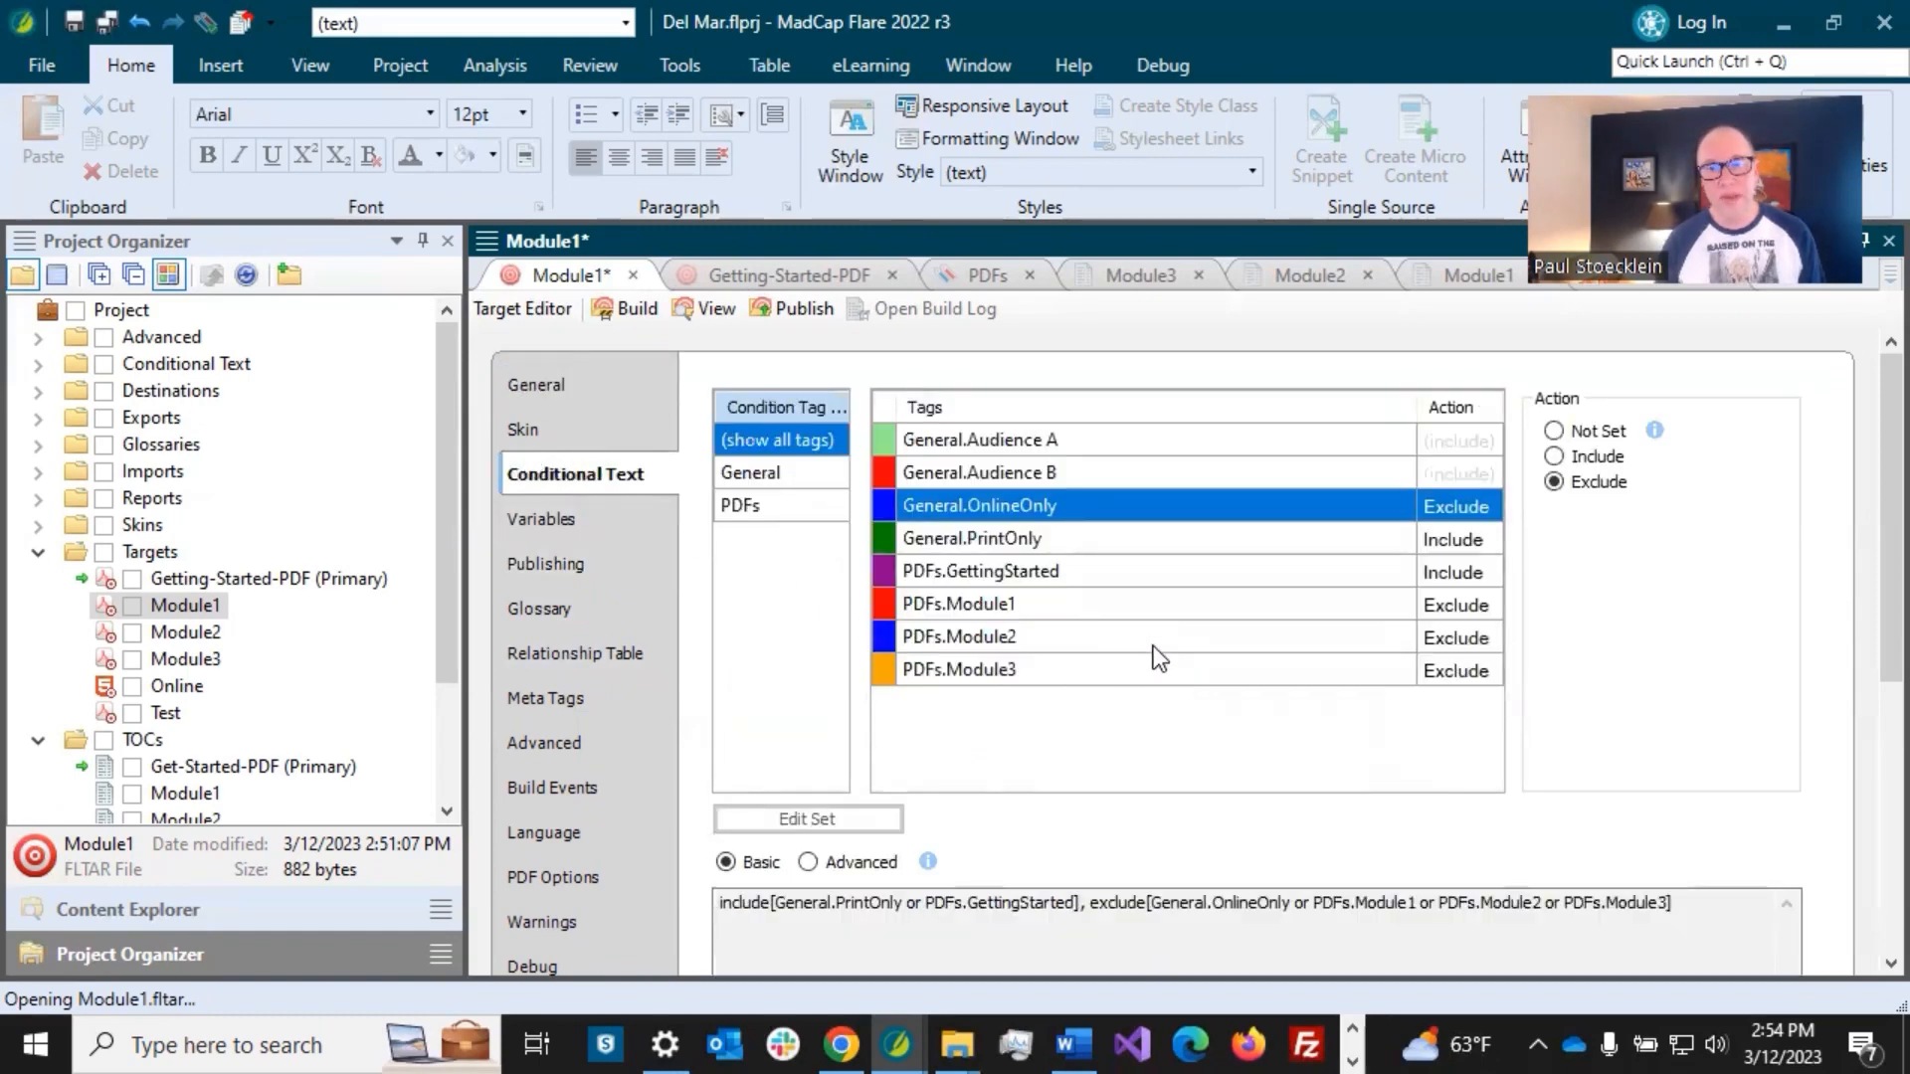
left_click(1137, 569)
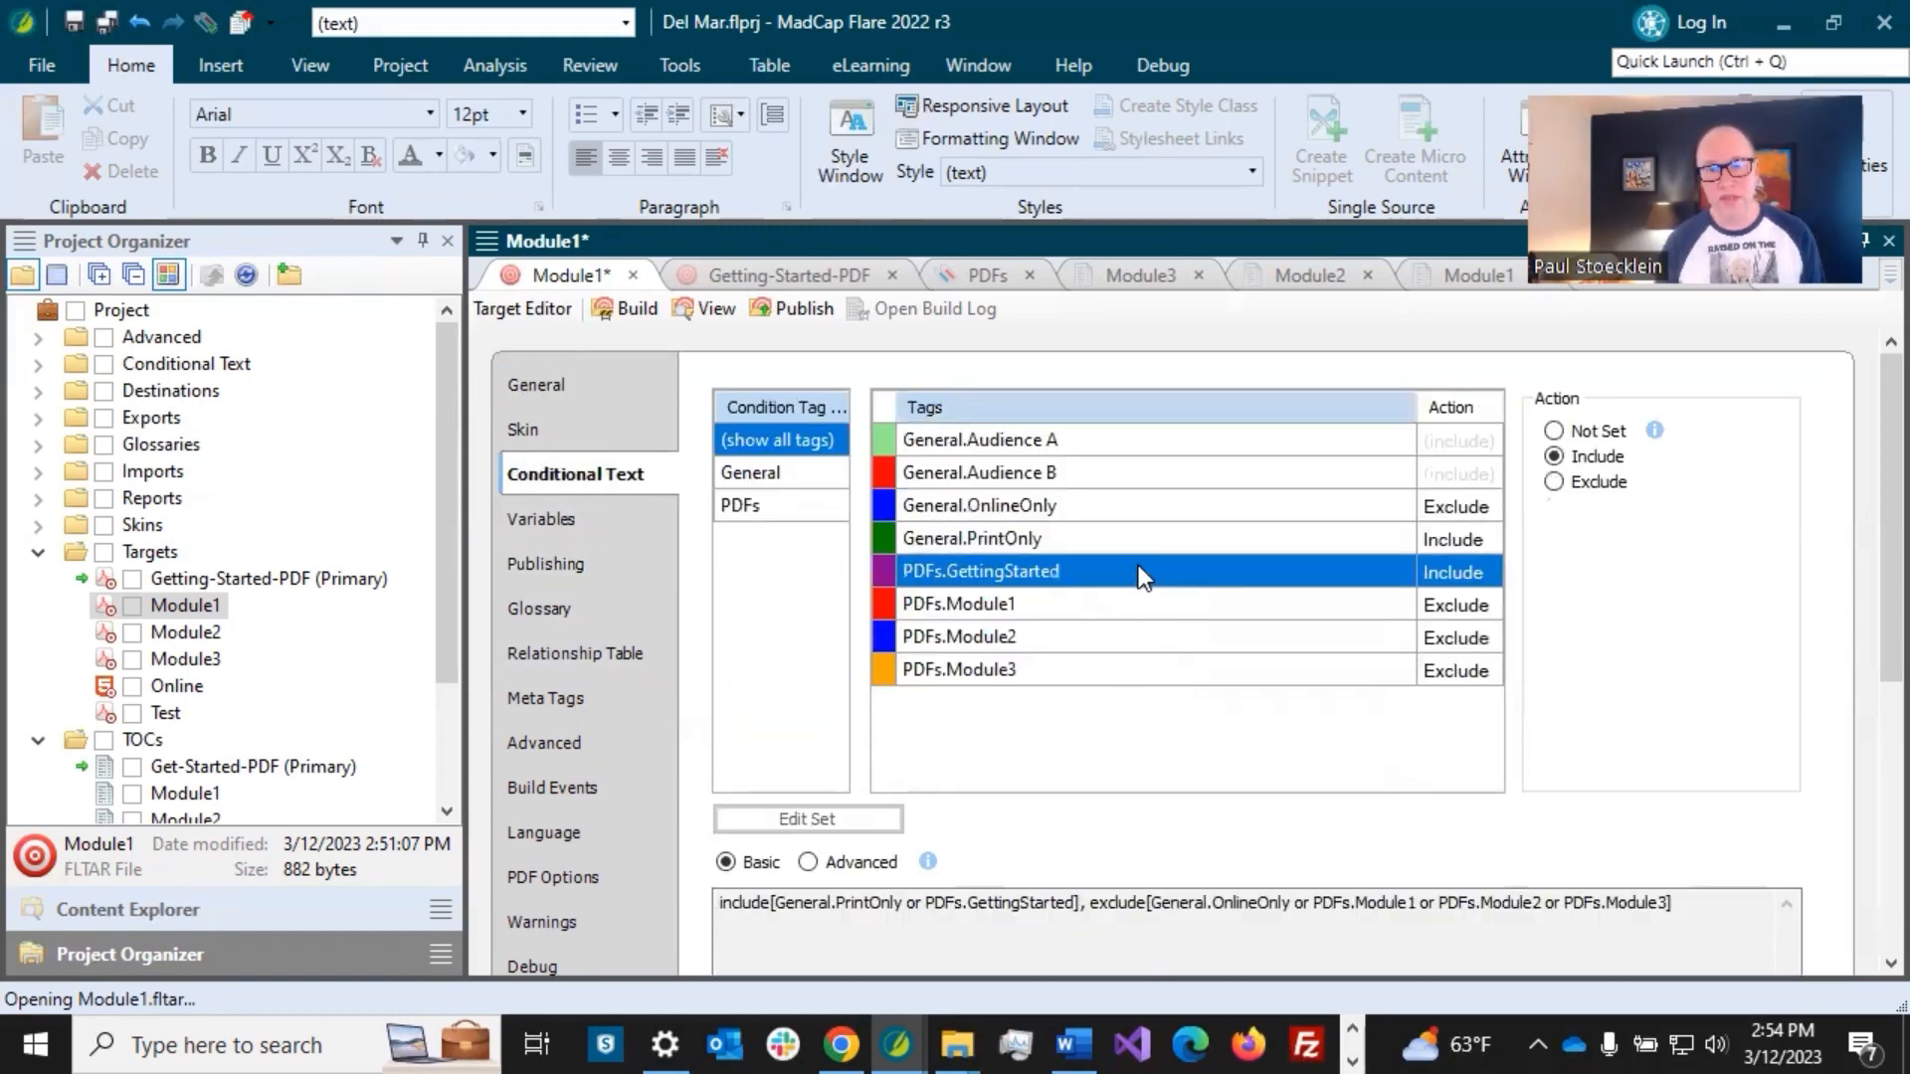
left_click(1549, 482)
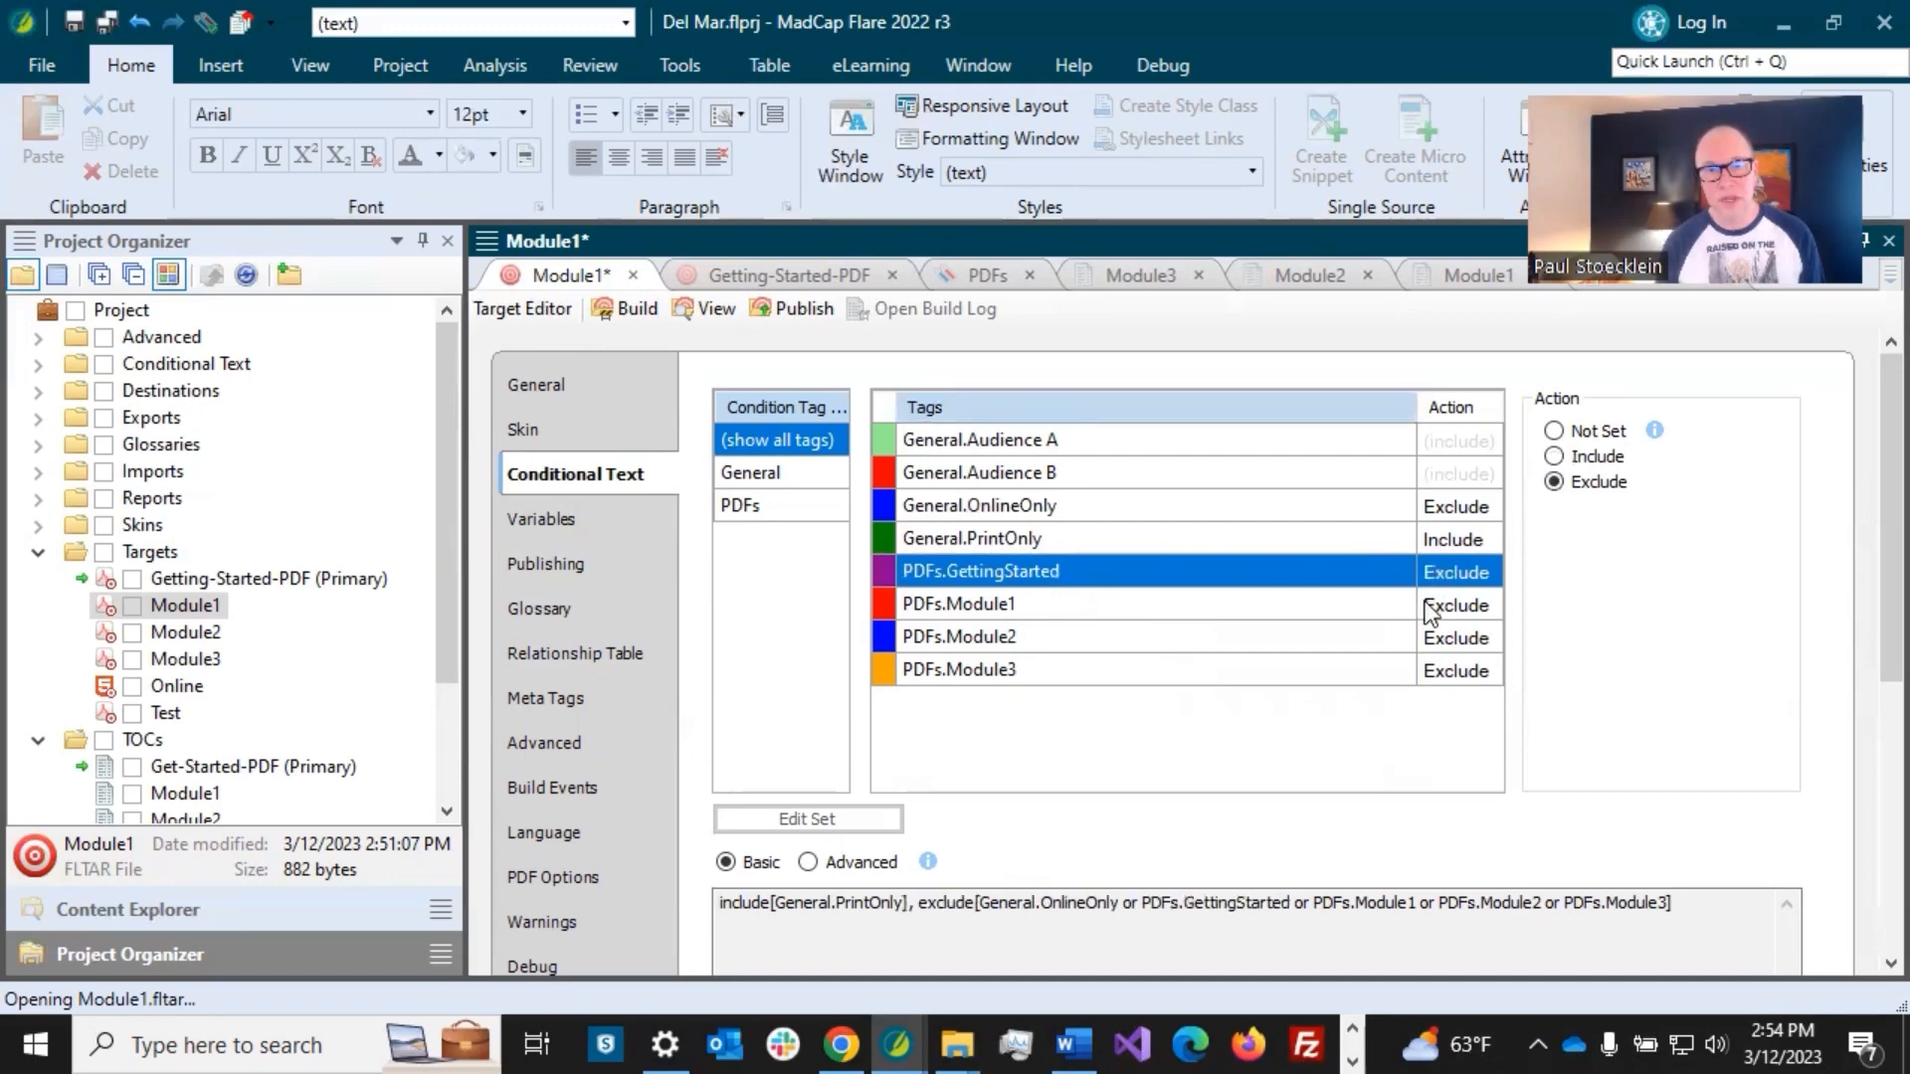
left_click(1432, 604)
left_click(1554, 456)
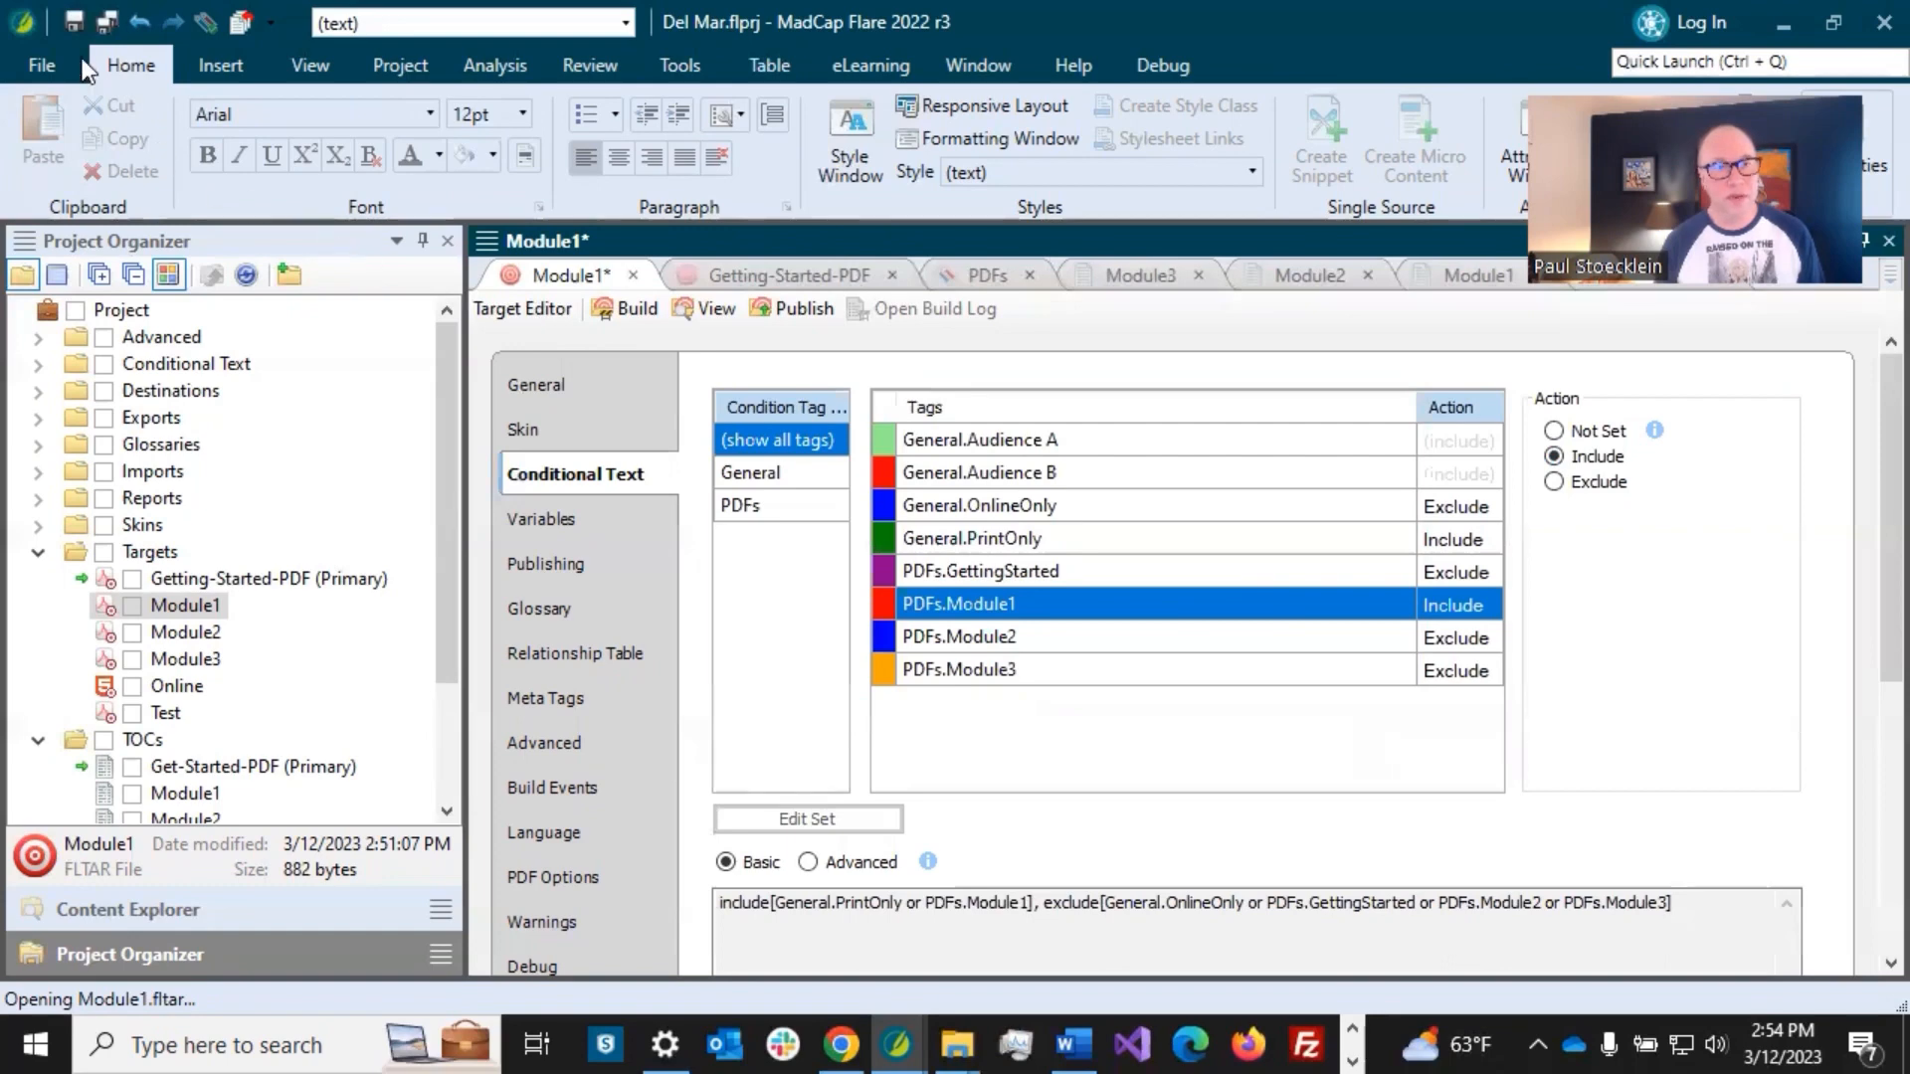
left_click(103, 26)
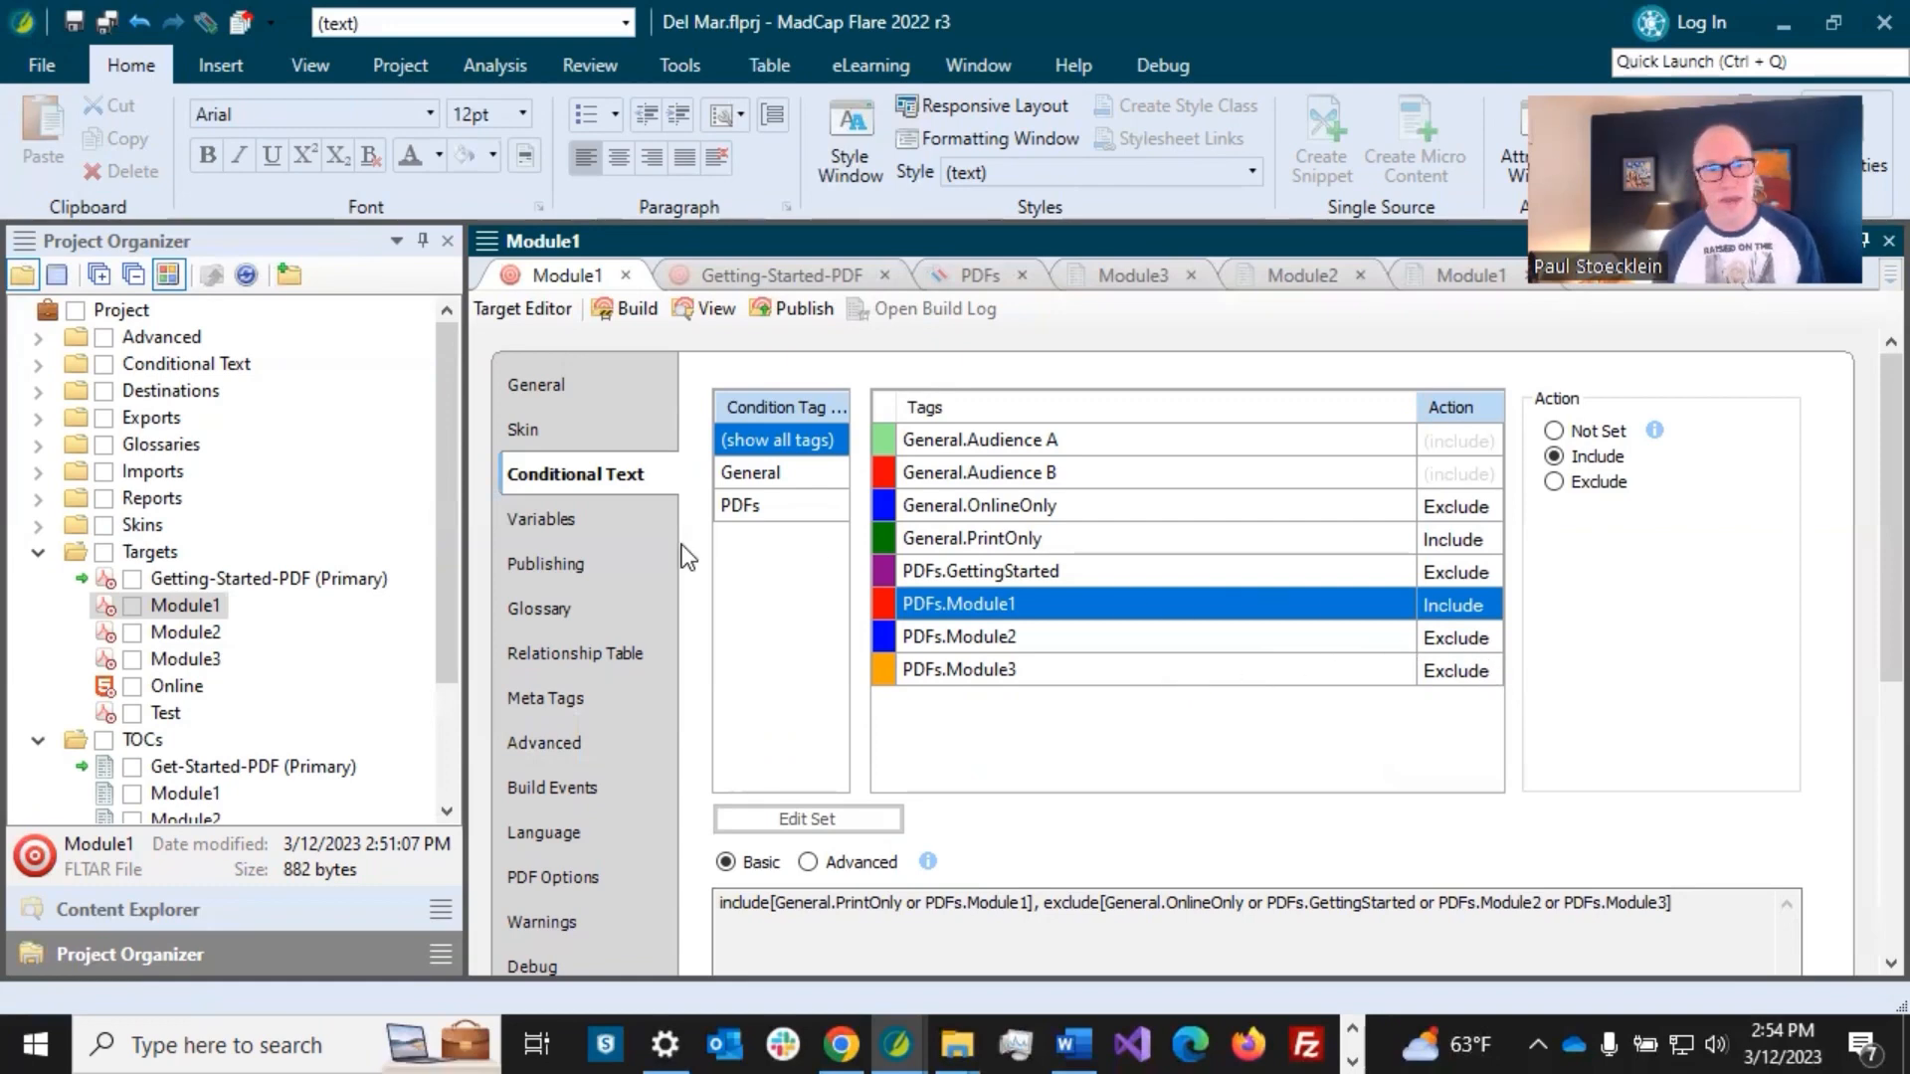
- Expand the project's Variables folder and set the PDFBullet1 variable to "Module 1 Blah" in the Module1 target
left_click(559, 530)
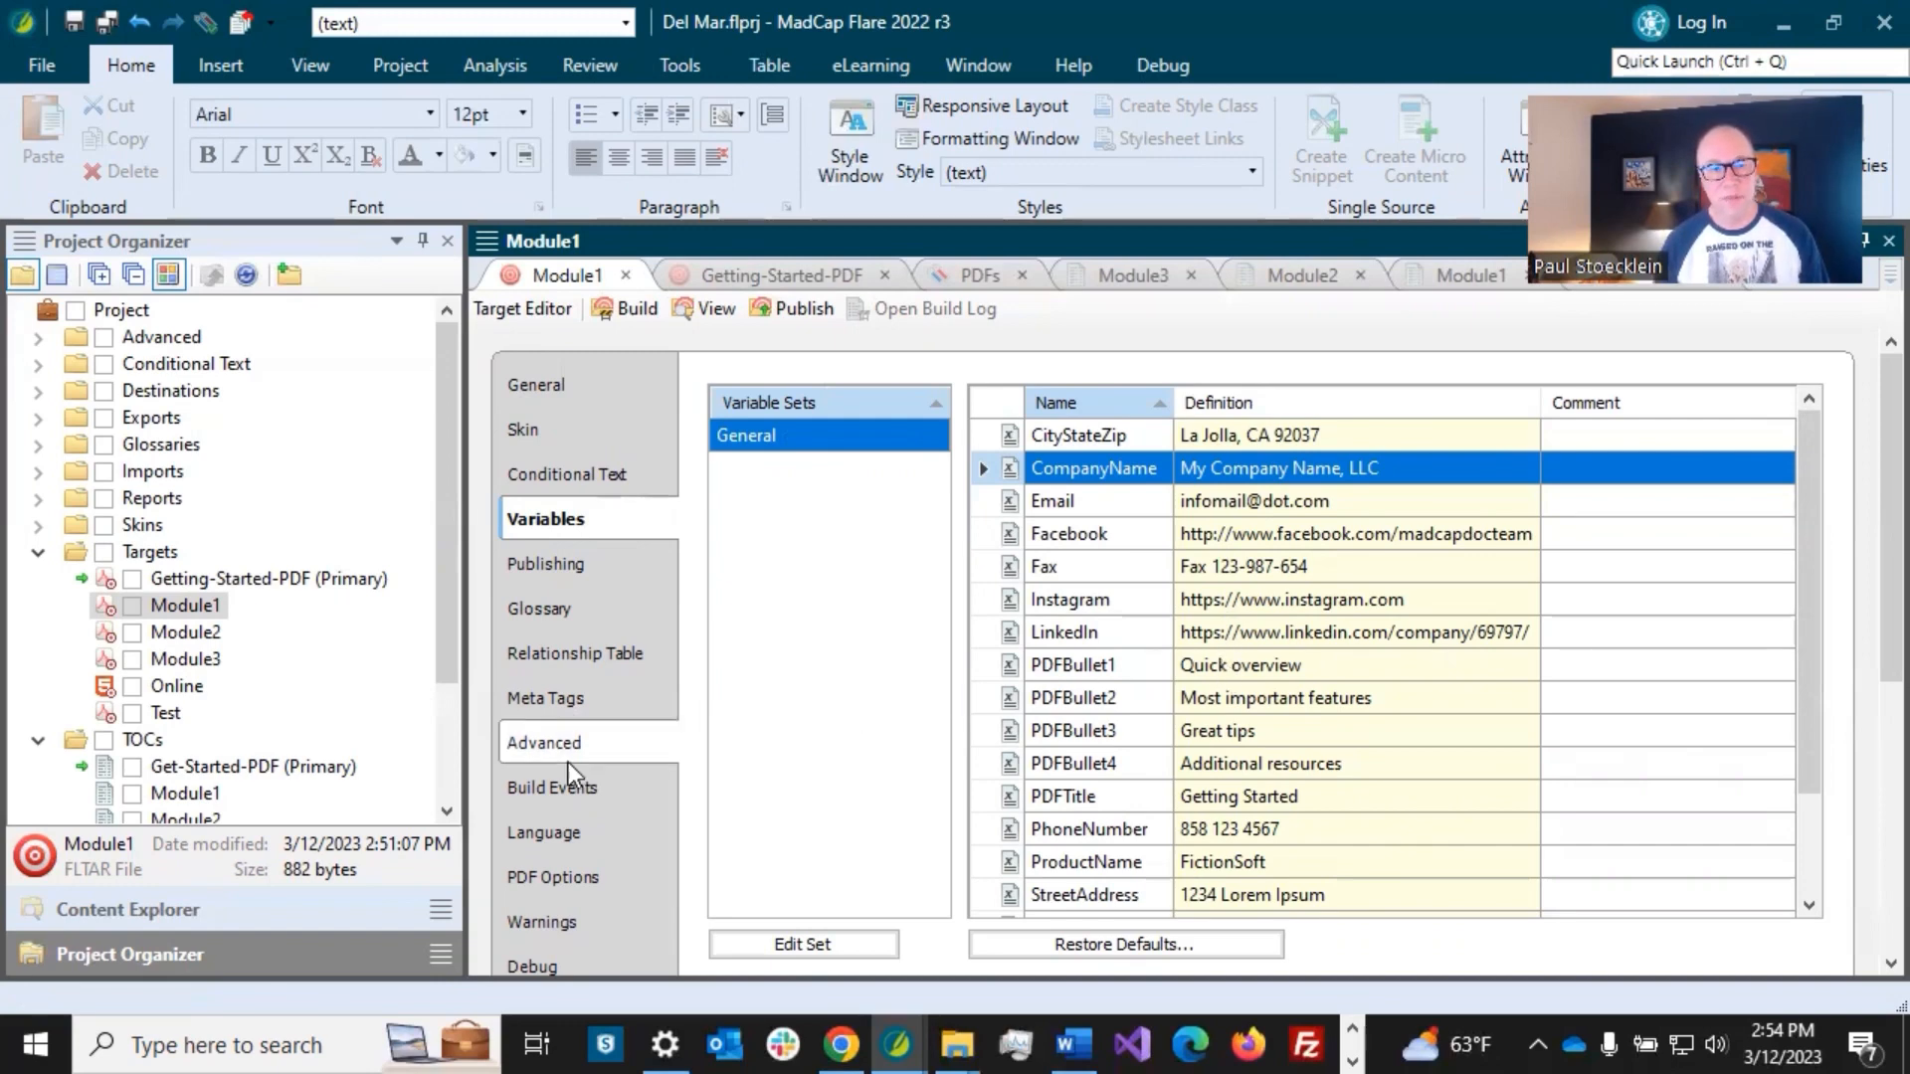
scroll(140, 670, "down", 2)
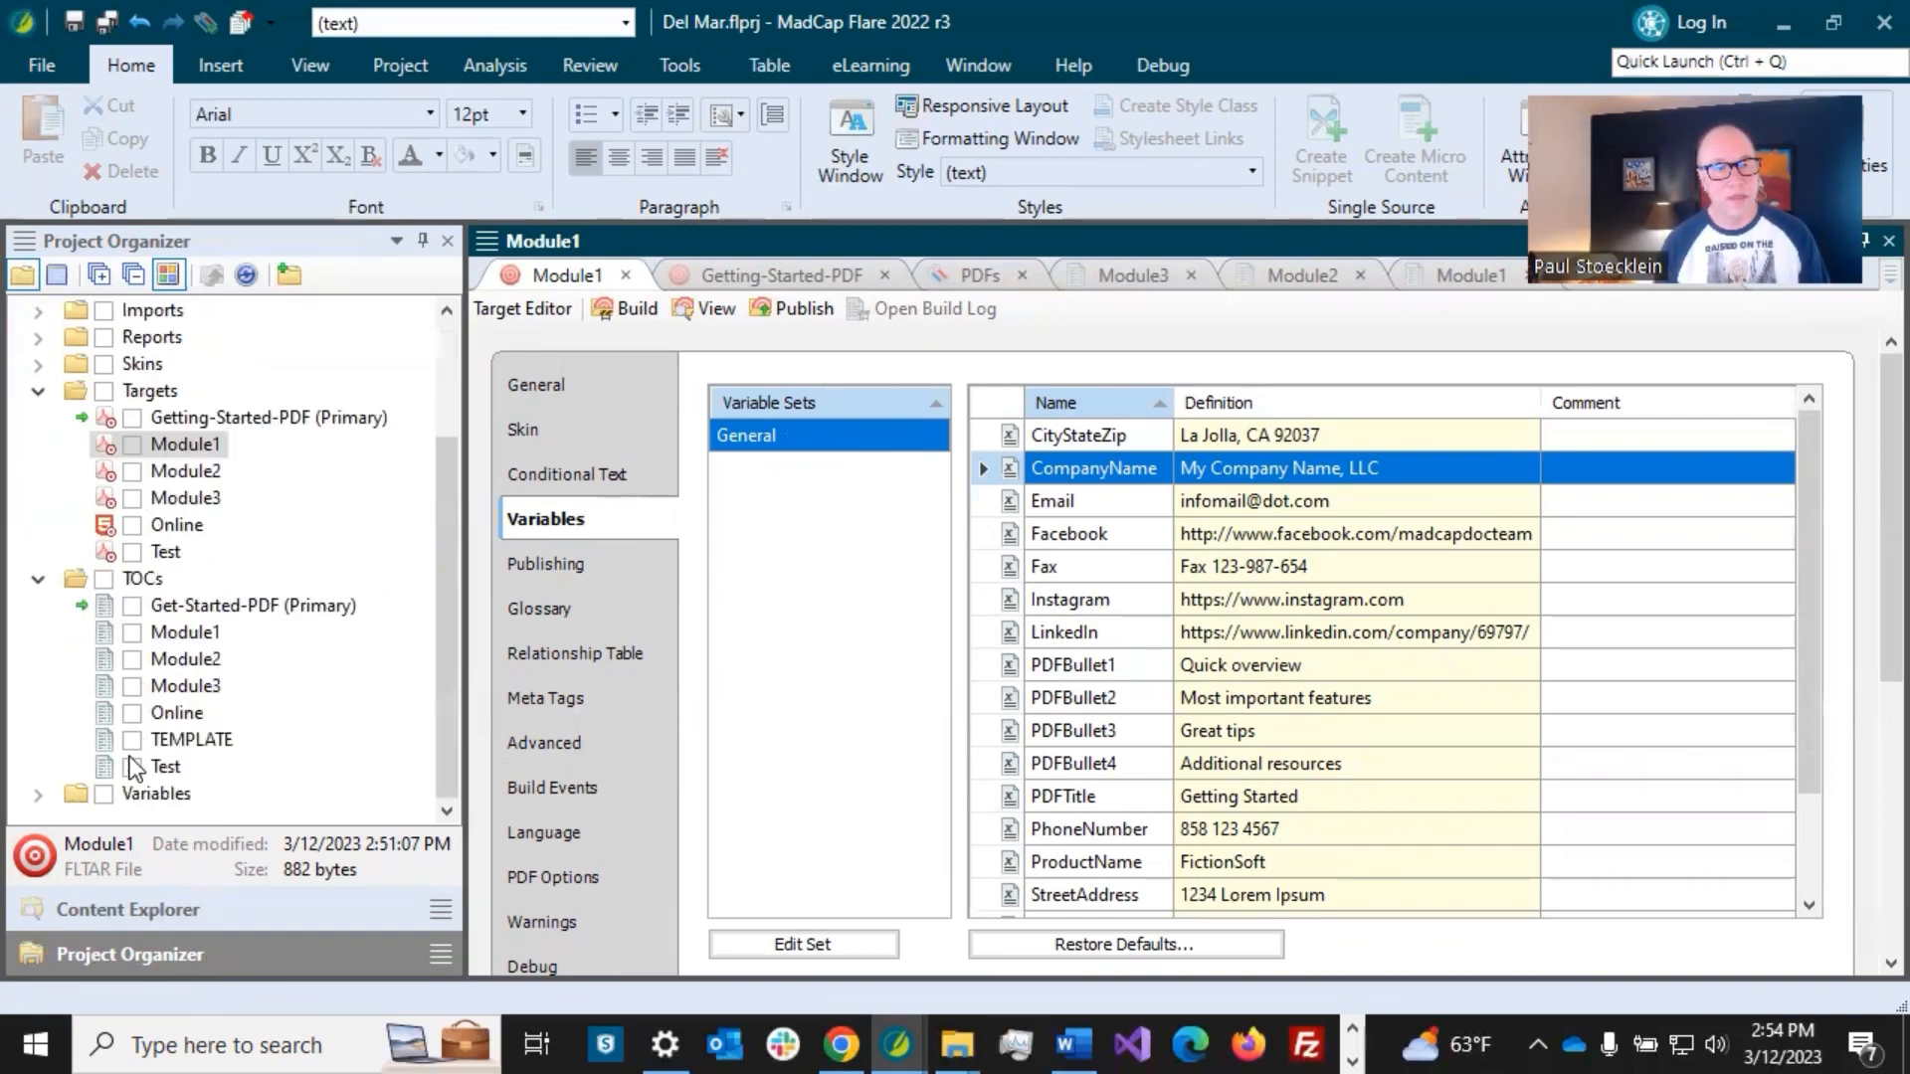
left_click(40, 794)
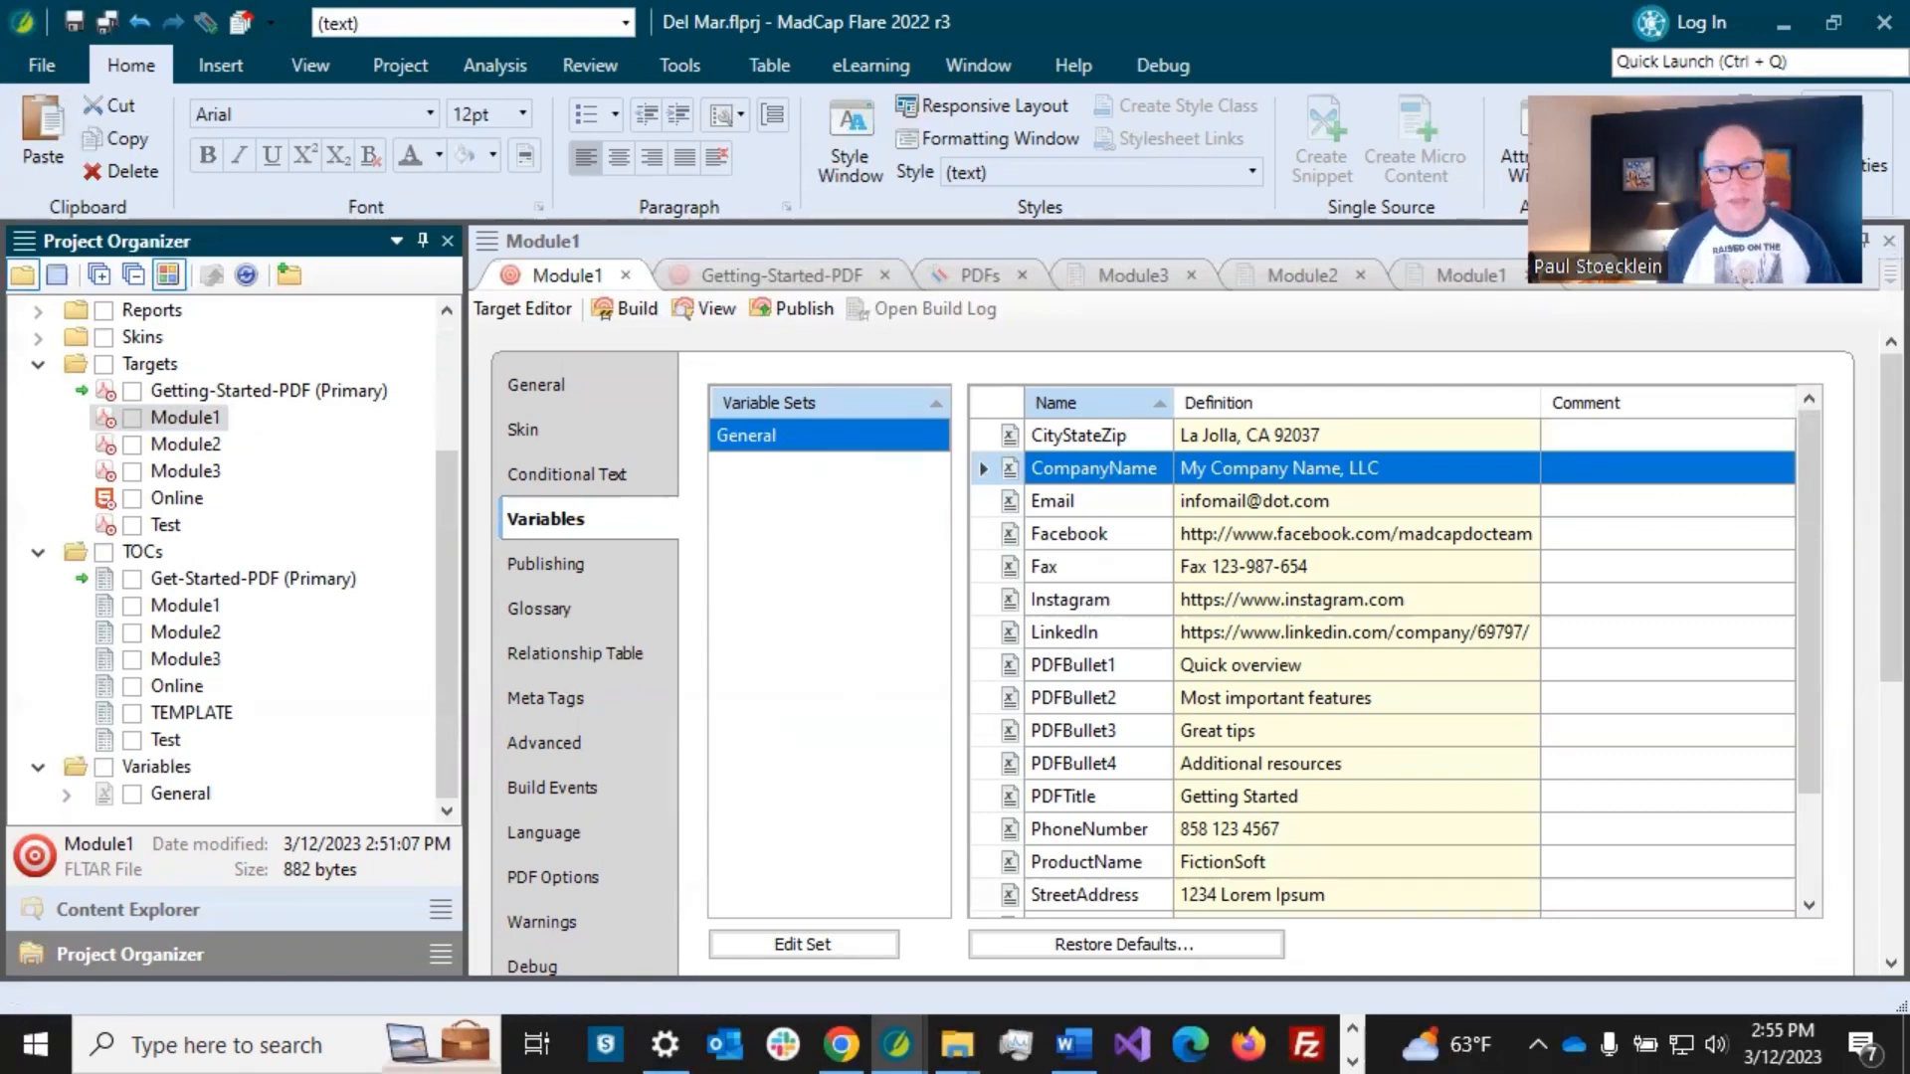
left_click(1273, 666)
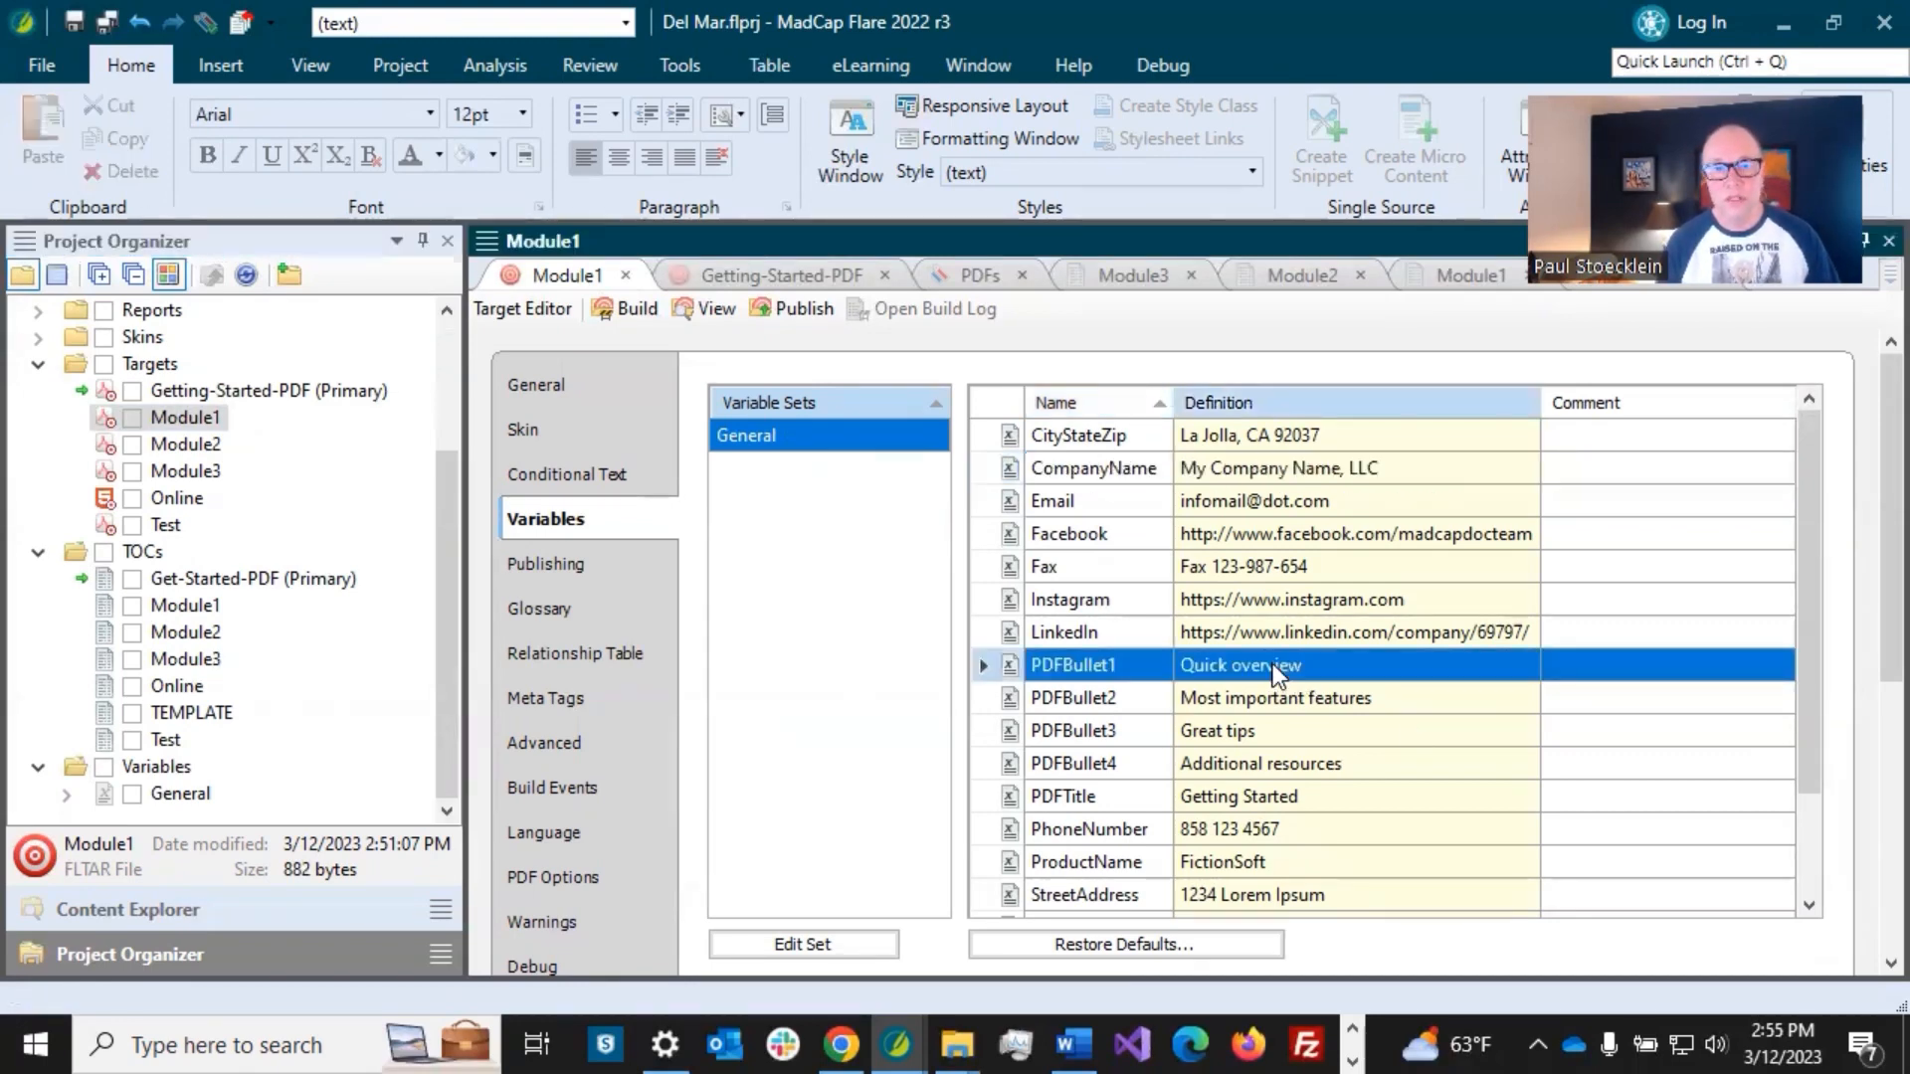
left_click(1274, 666)
type("Module 1 Blah")
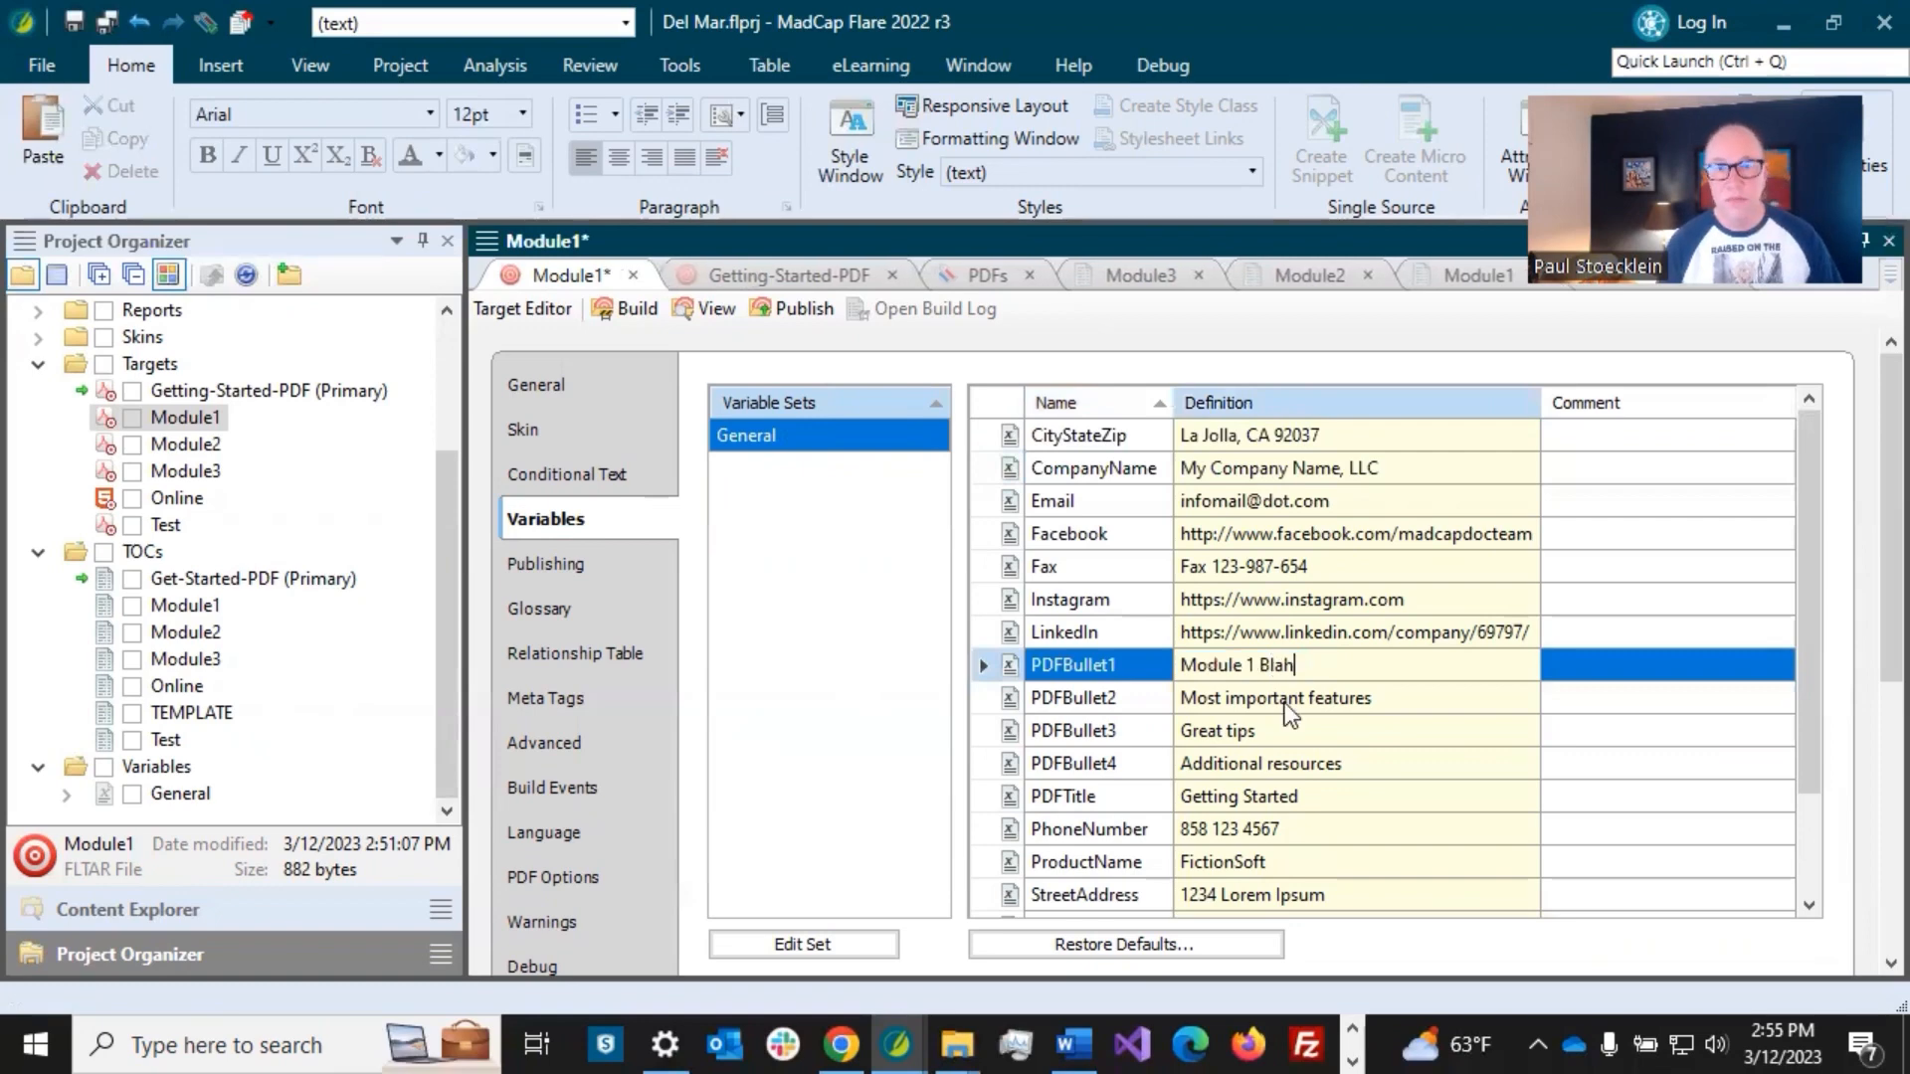
- Set the PDFBullet2 variable to "Module 1 Blah Blah" in the Module1 target
left_click(1293, 702)
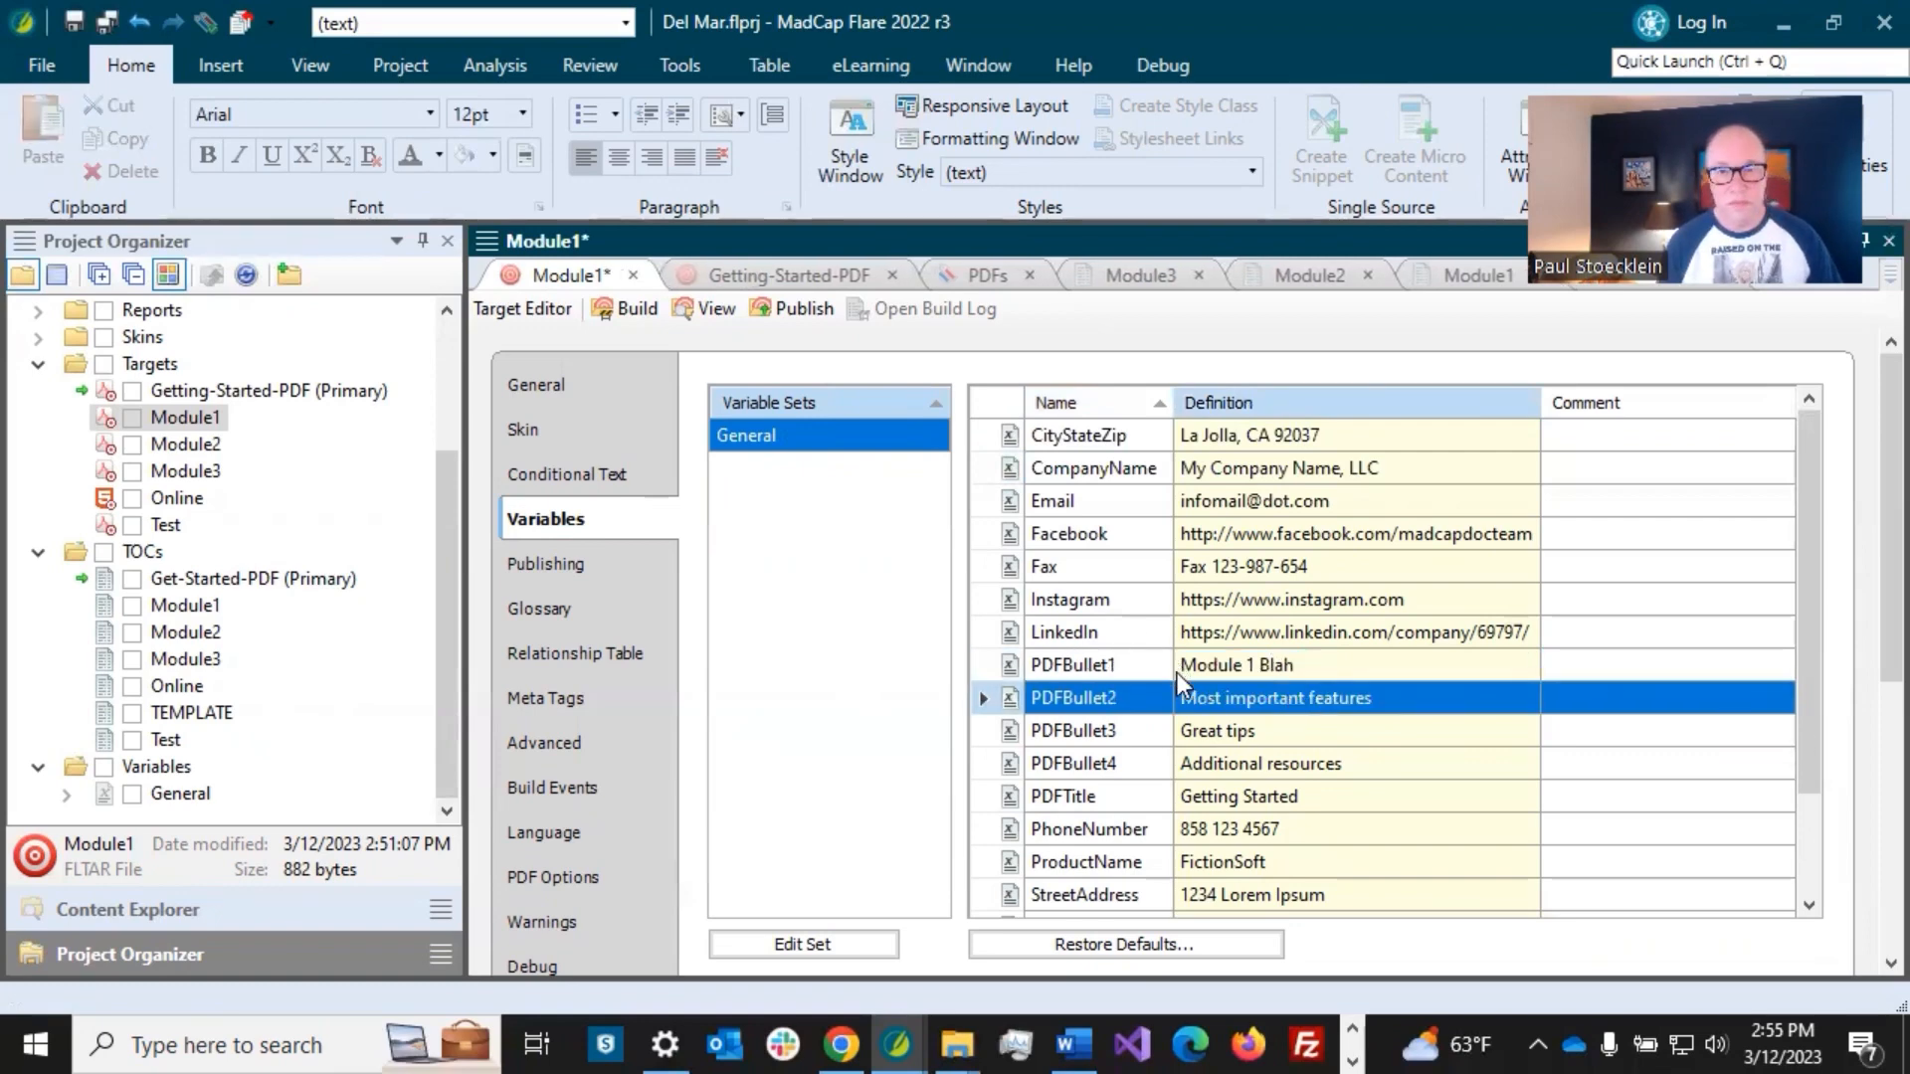
left_click(1209, 730)
left_click(1209, 696)
left_click(1209, 696)
type("Module 1 Blah Blah")
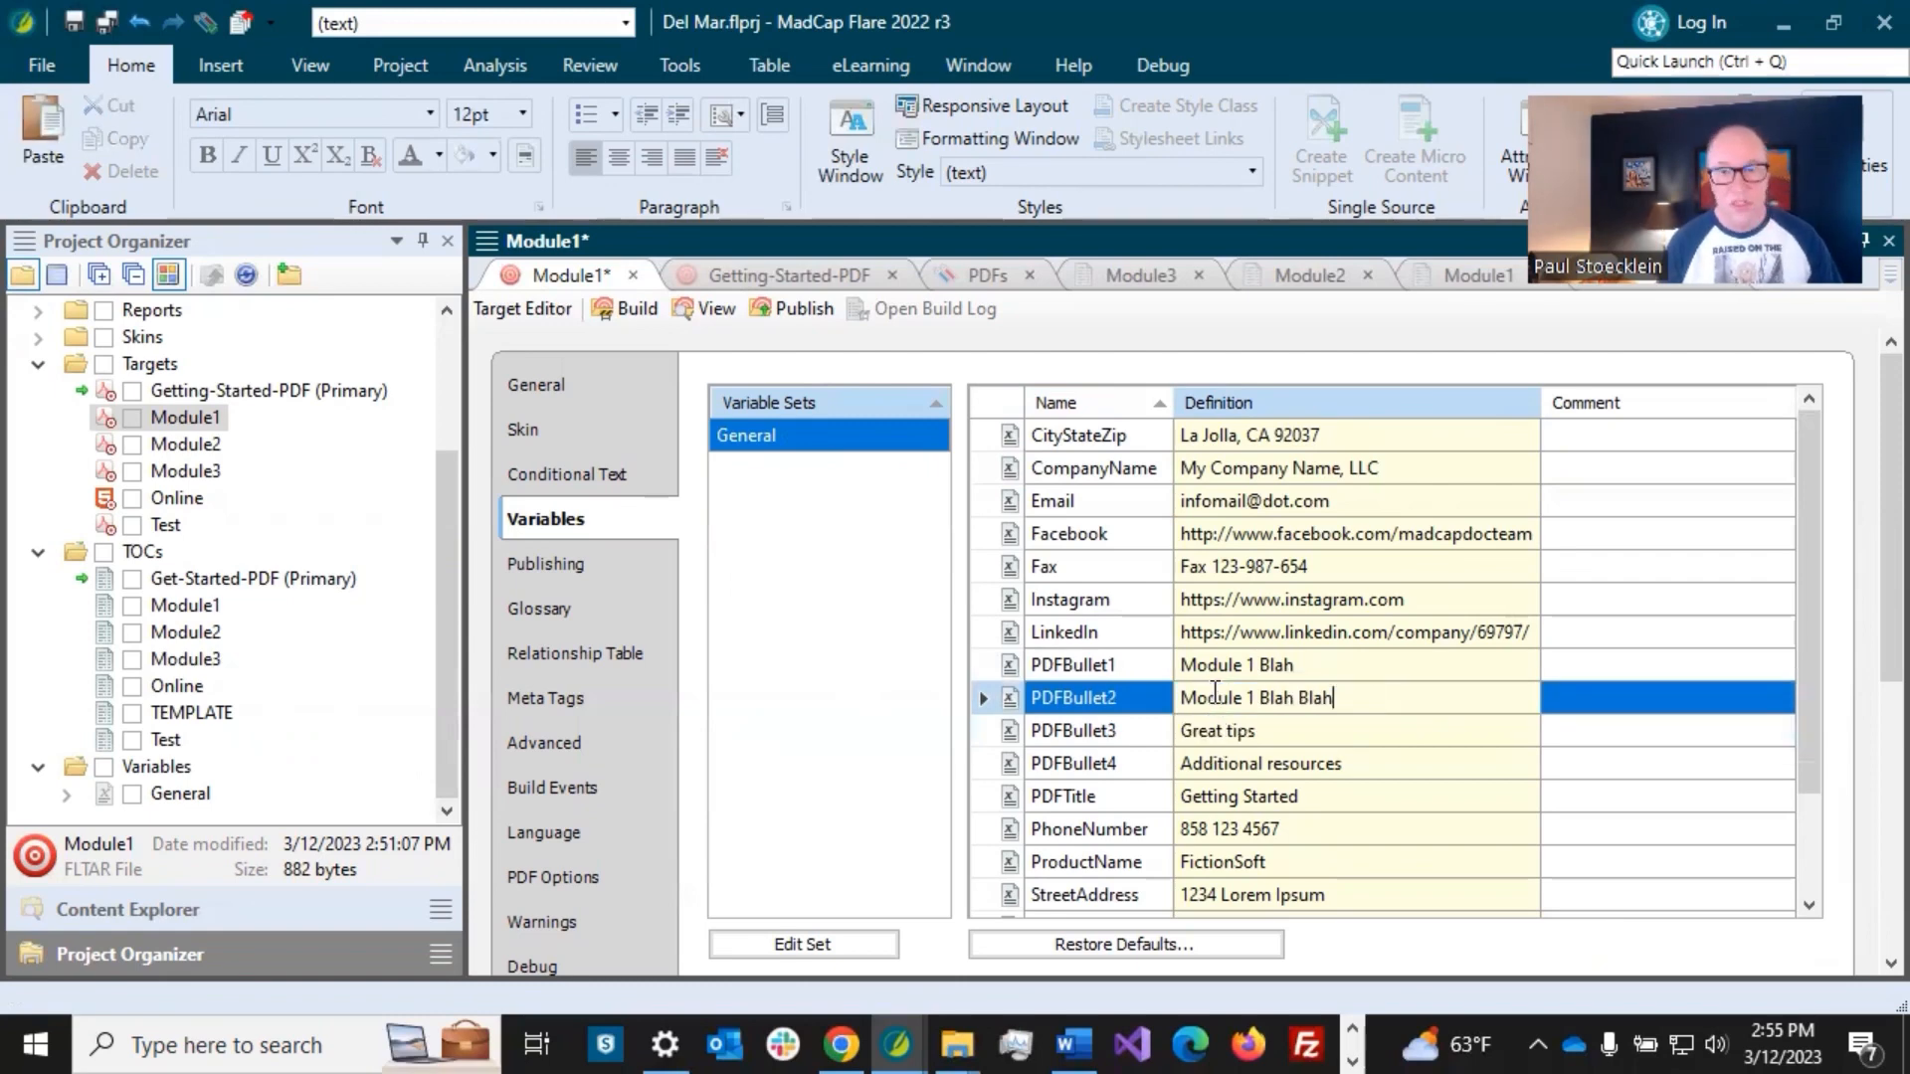
- Set the PDFBullet3 variable to "Module 1 Blah Blah Blah" in the Module1 target
left_click(1263, 728)
left_click(1273, 730)
type("Module 1 Blah Blah")
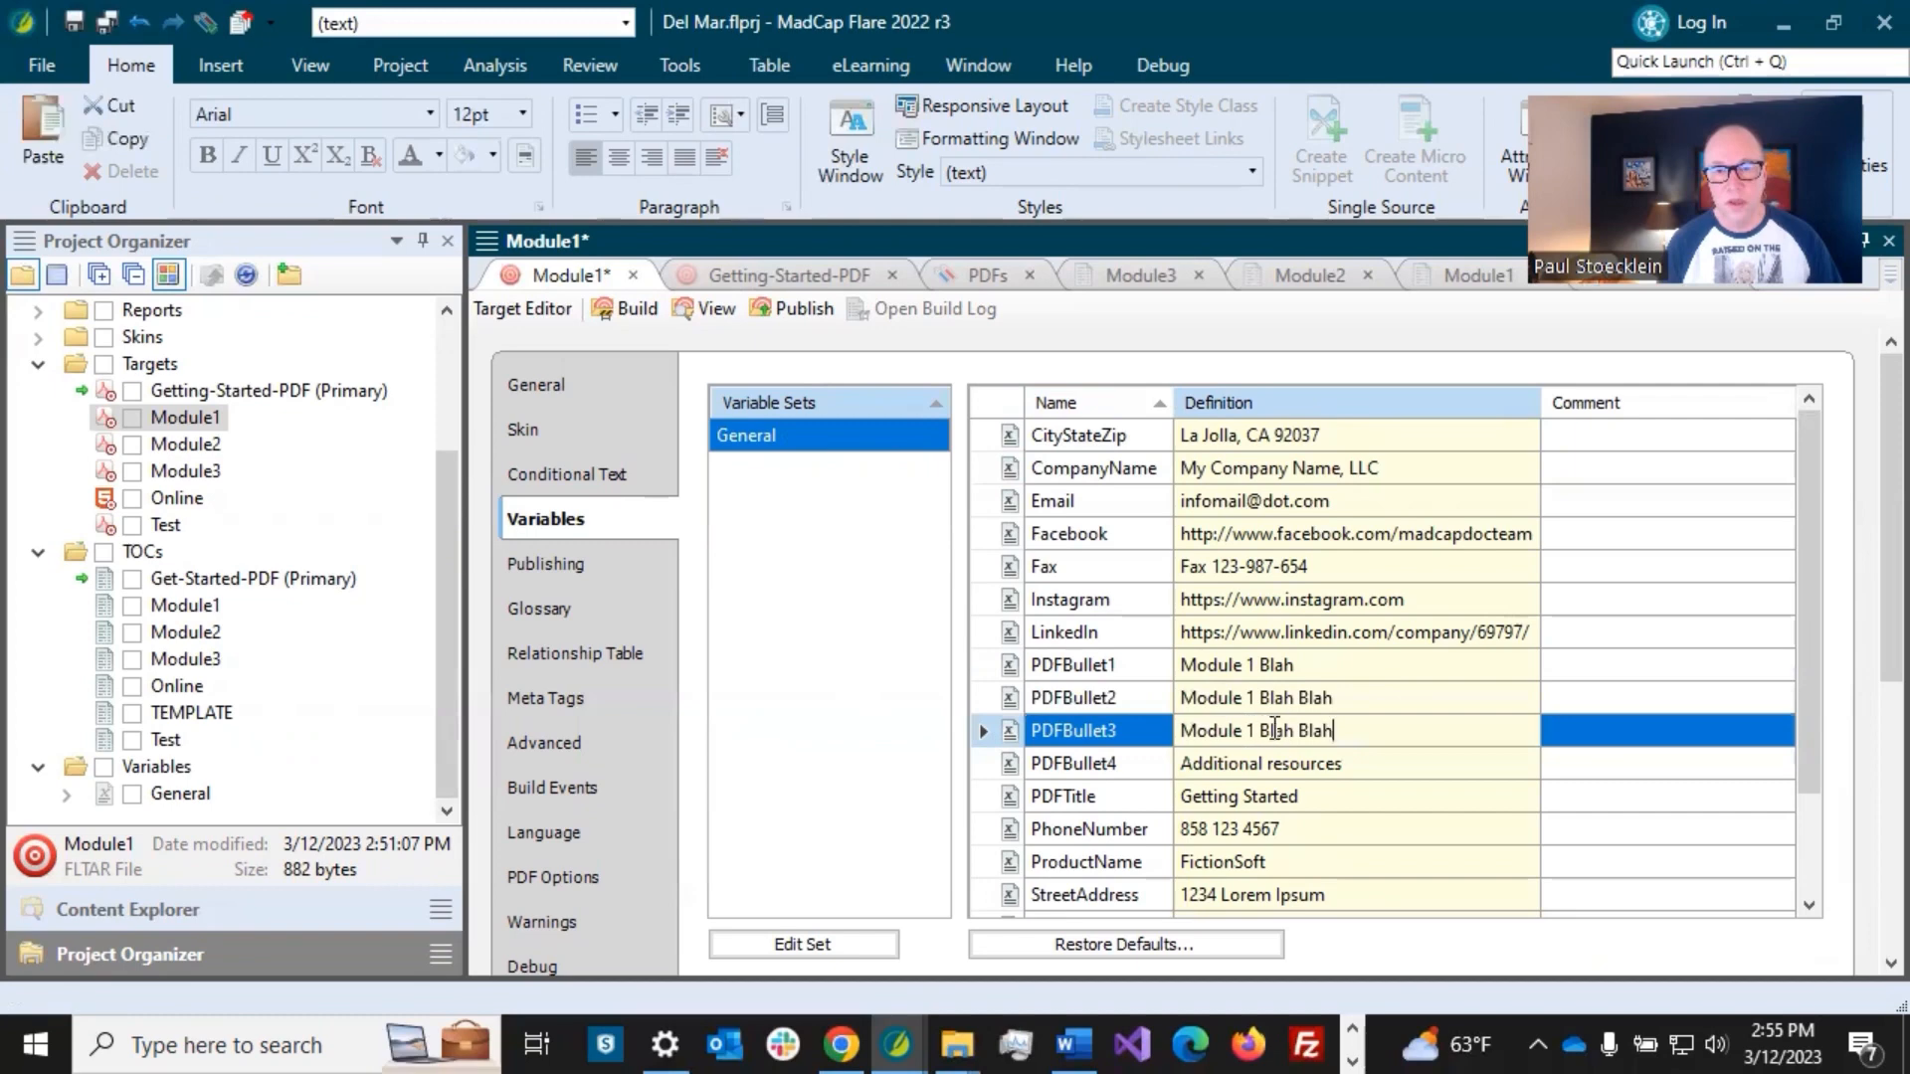
type("B")
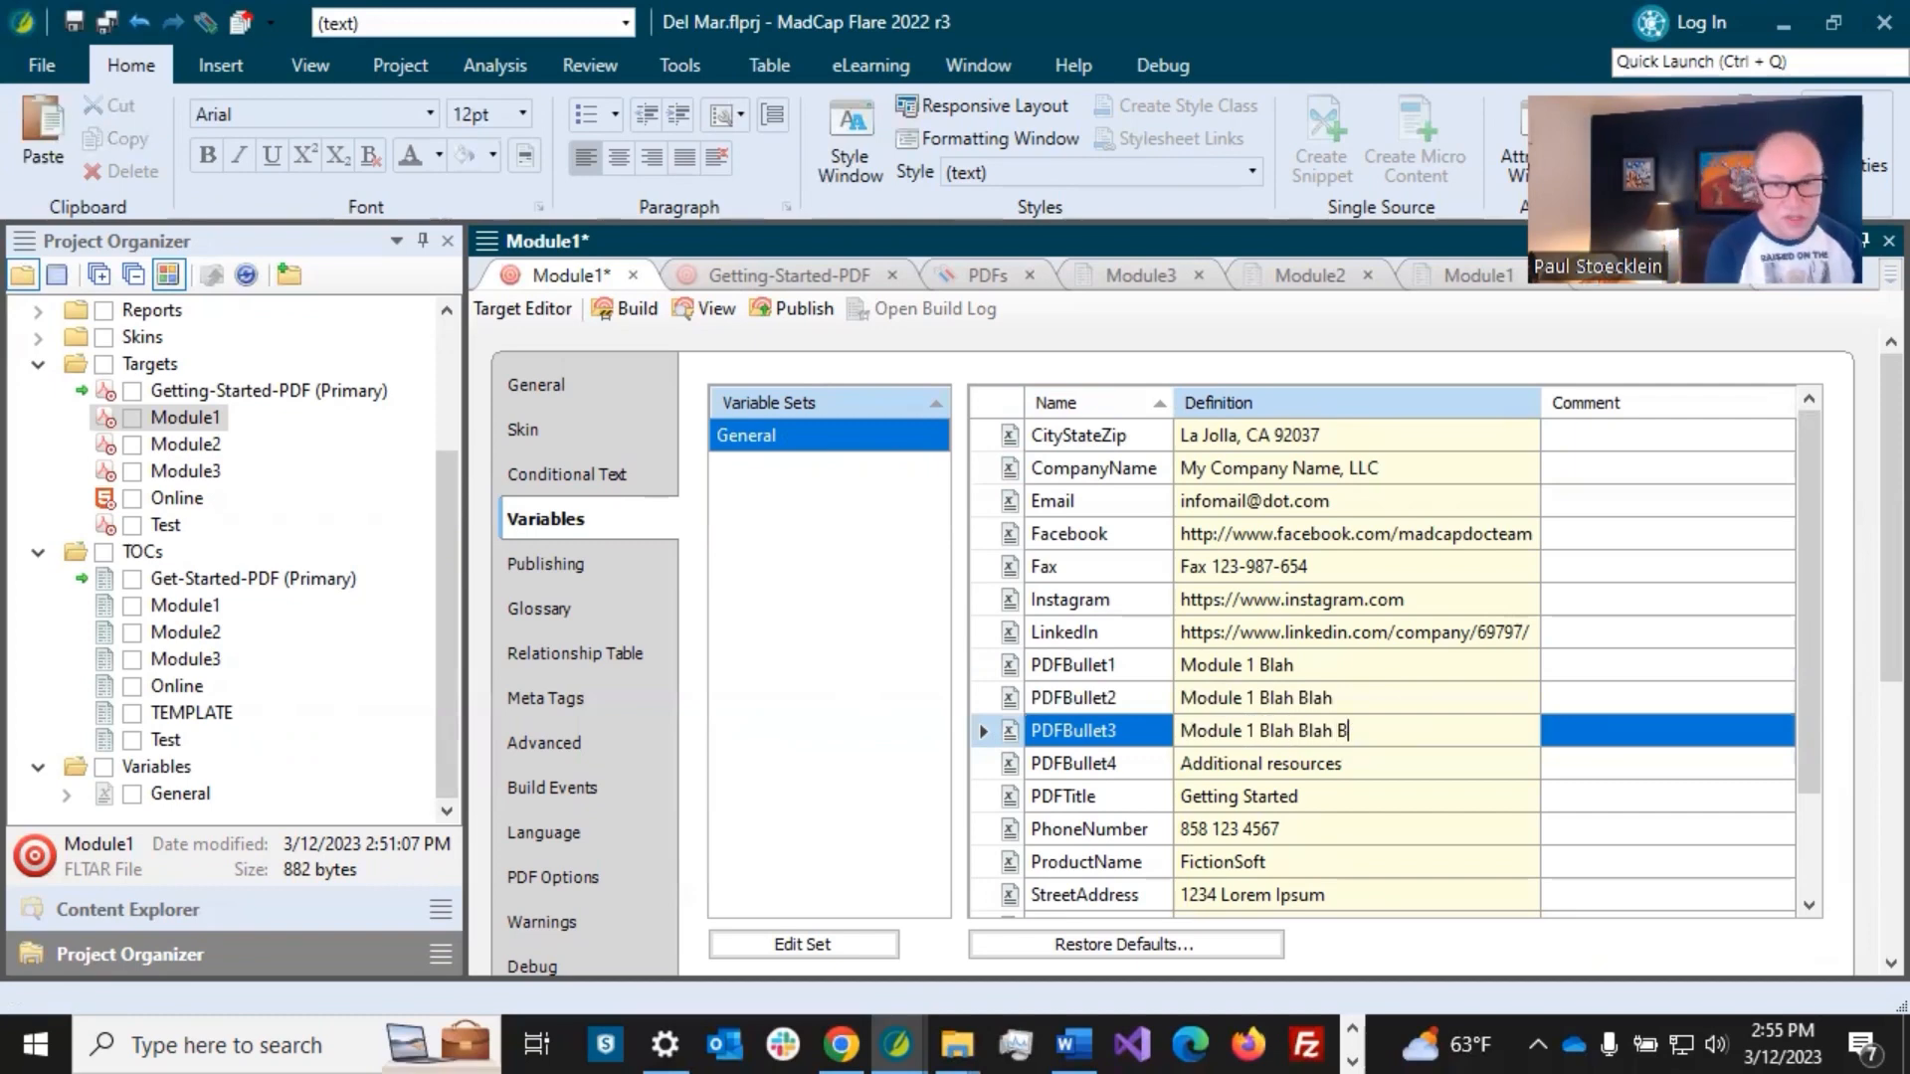
type("allah")
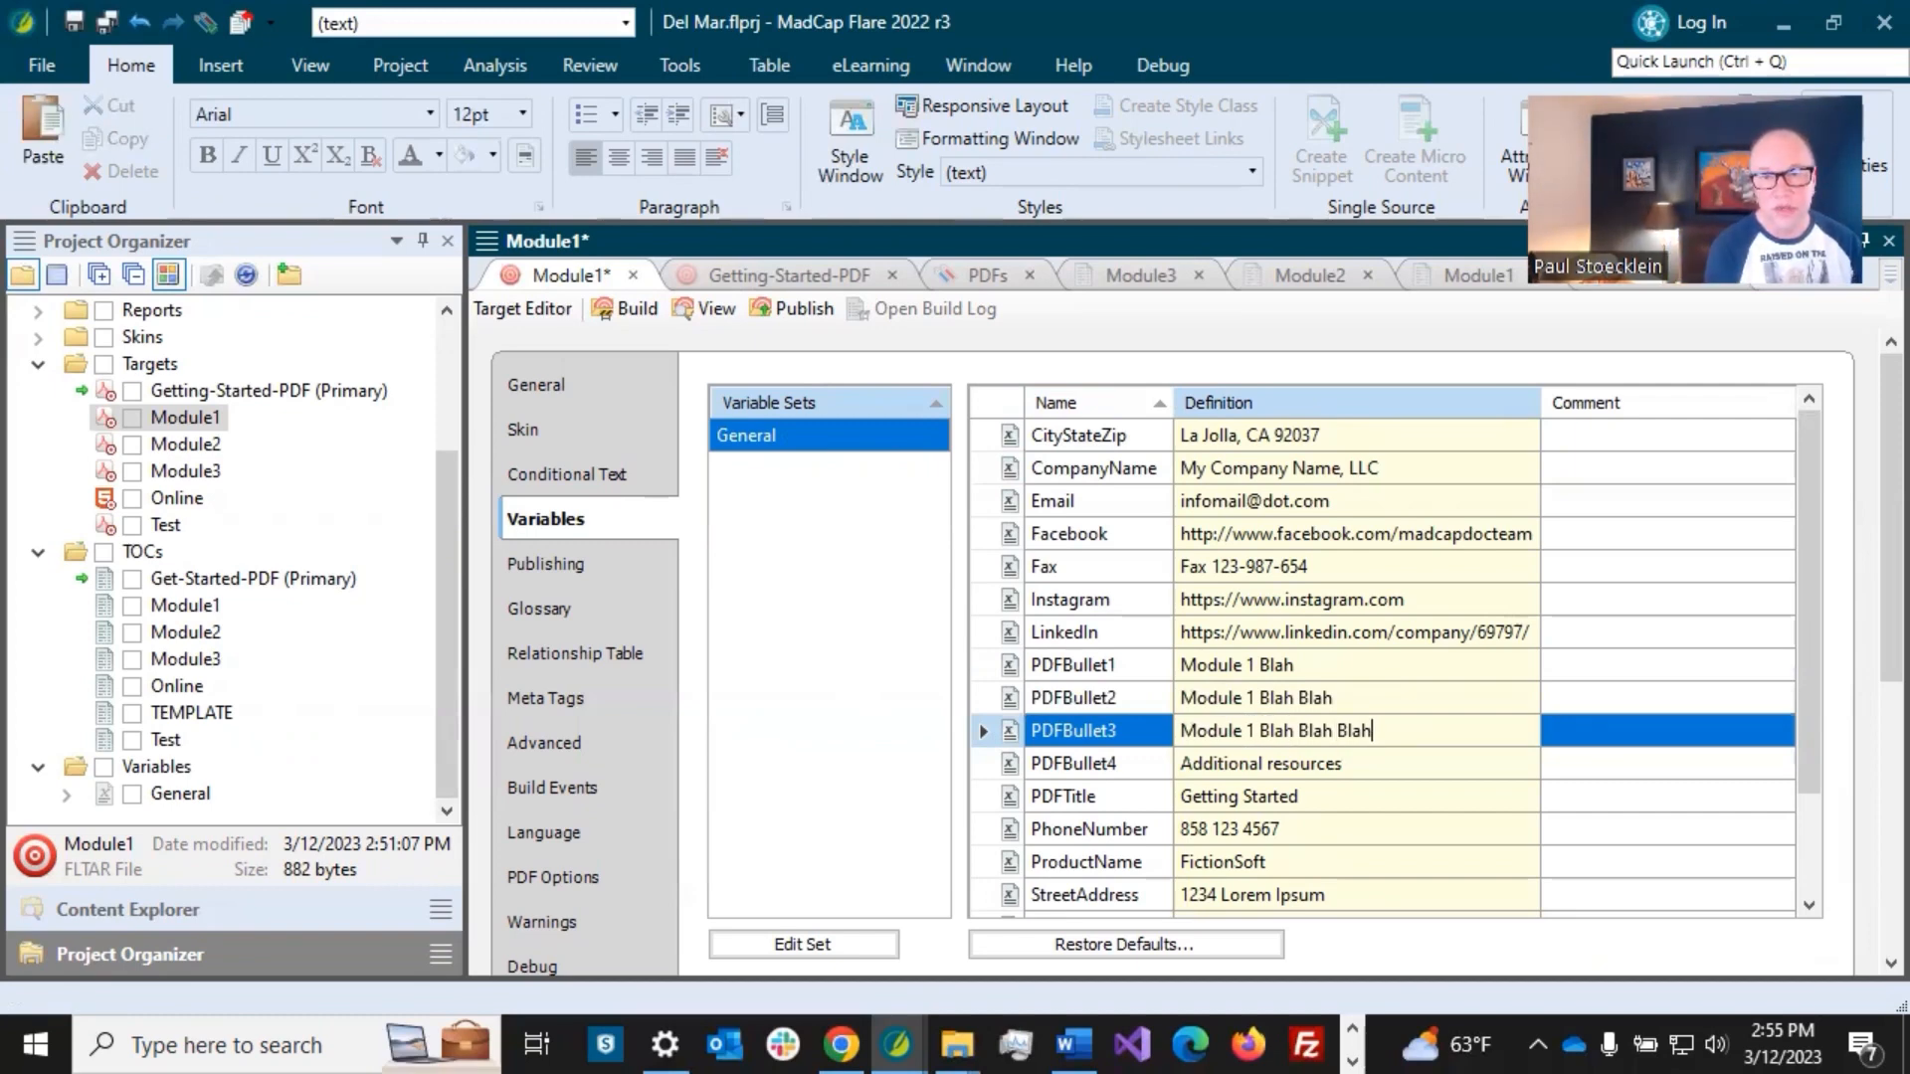
- Set the PDFBullet4 variable to "Module 1 Blah Blah Blah Blah" in the Module1 target and save the target
left_click(1309, 762)
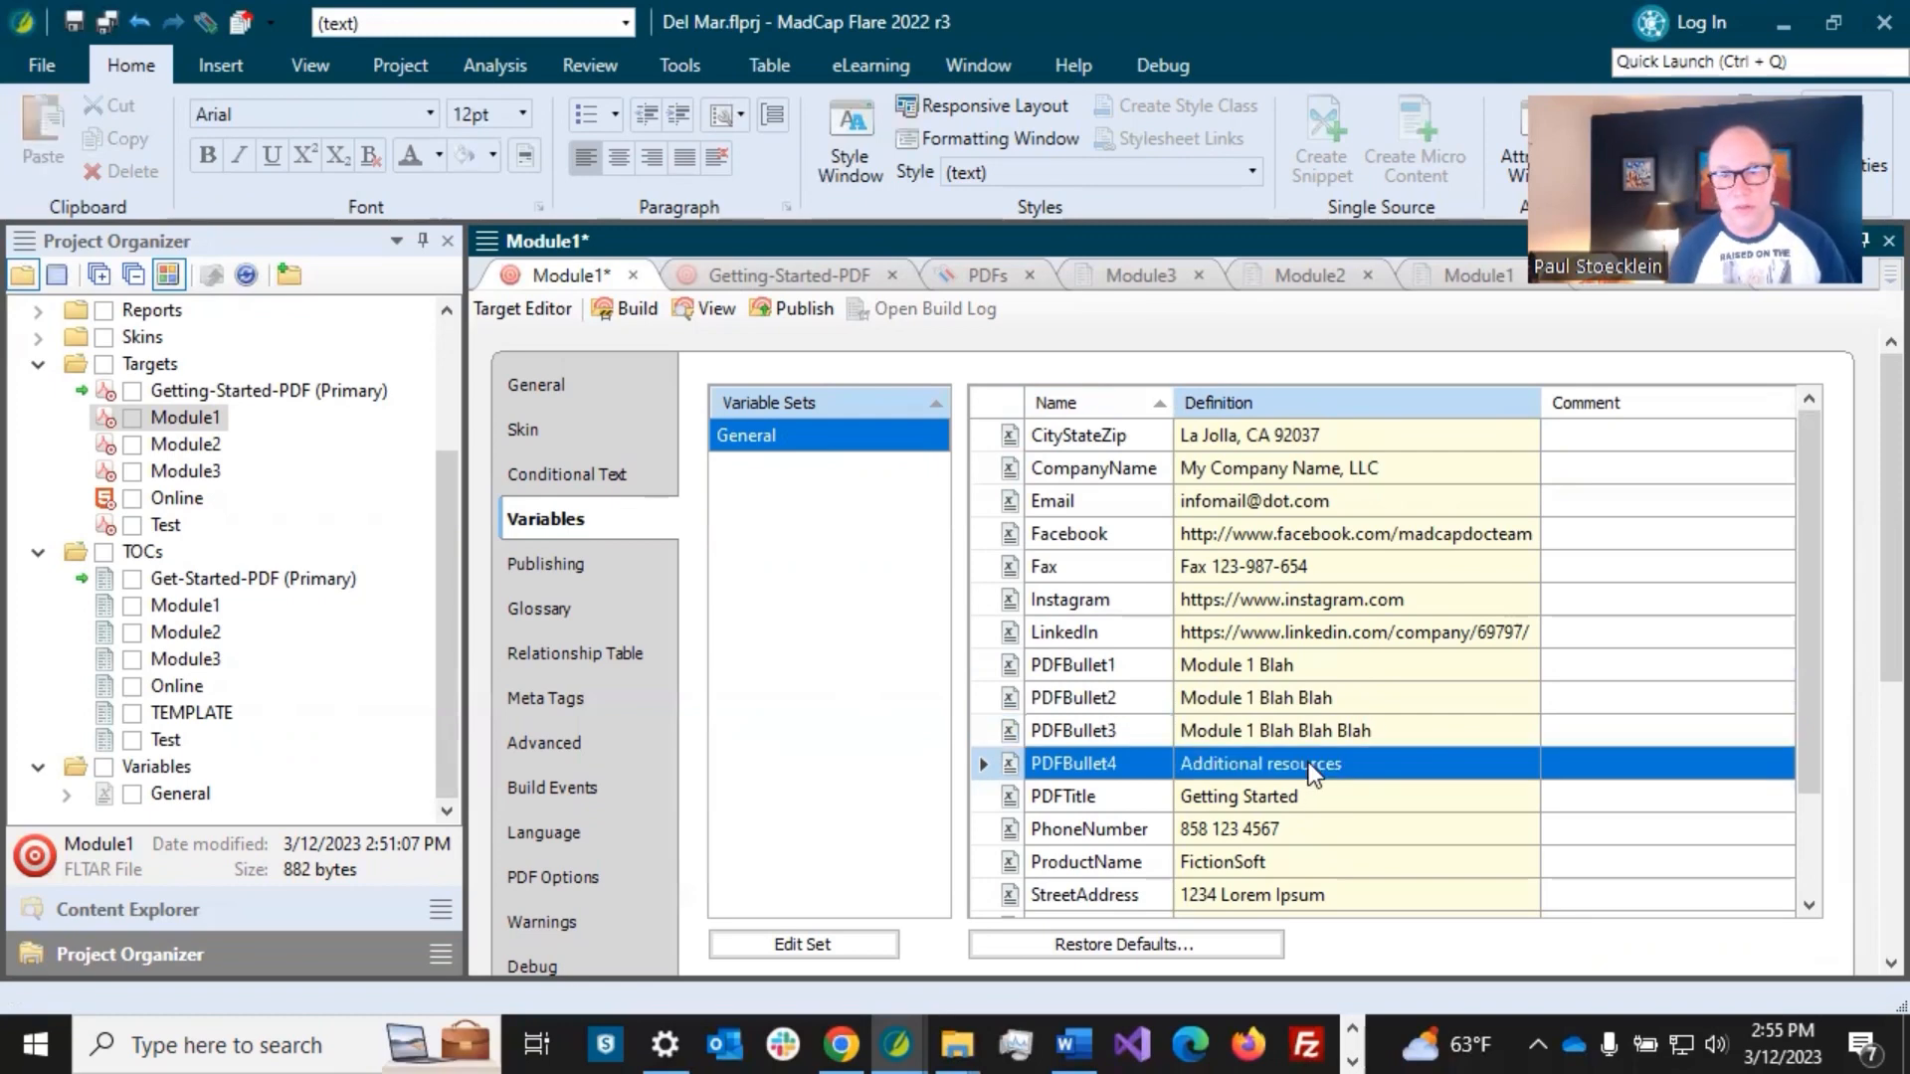
left_click(1309, 762)
type("Module 1 Blah Blah")
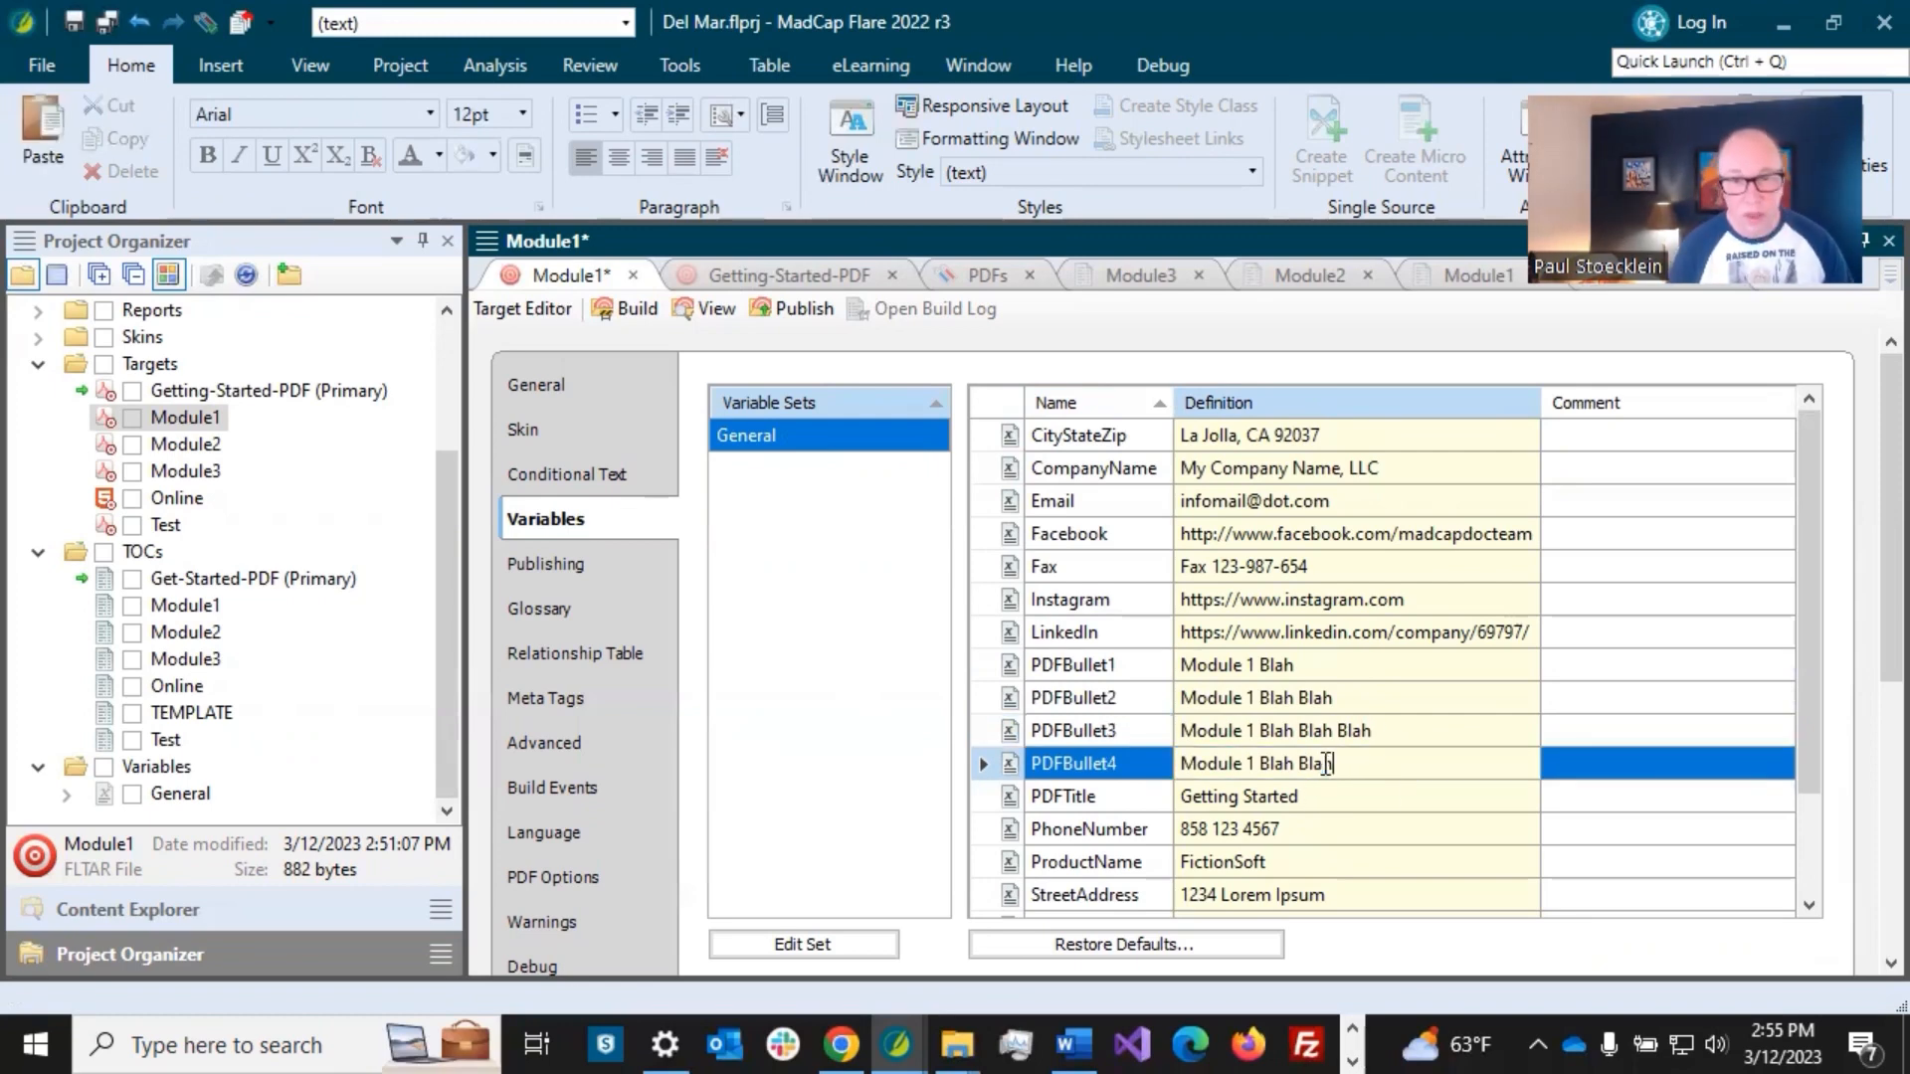
type("Blah Bl")
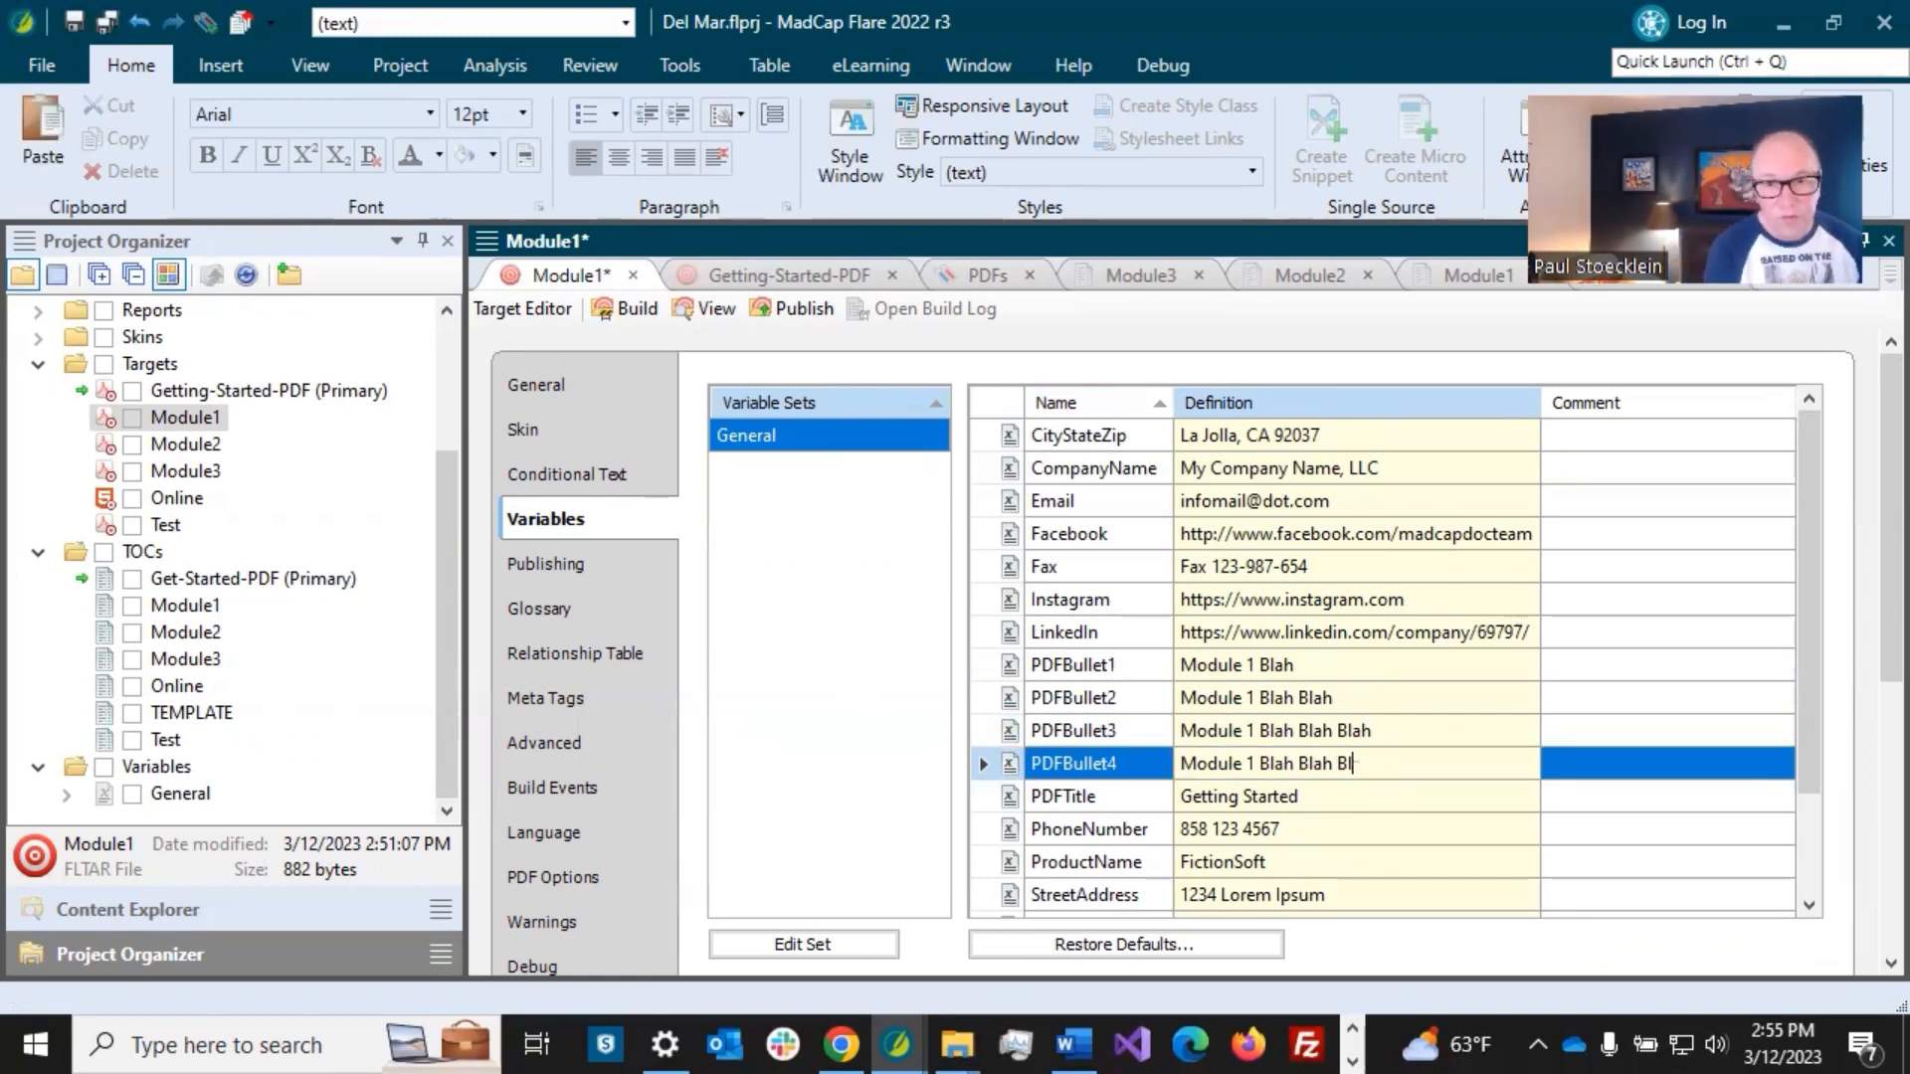
type("ah Blah")
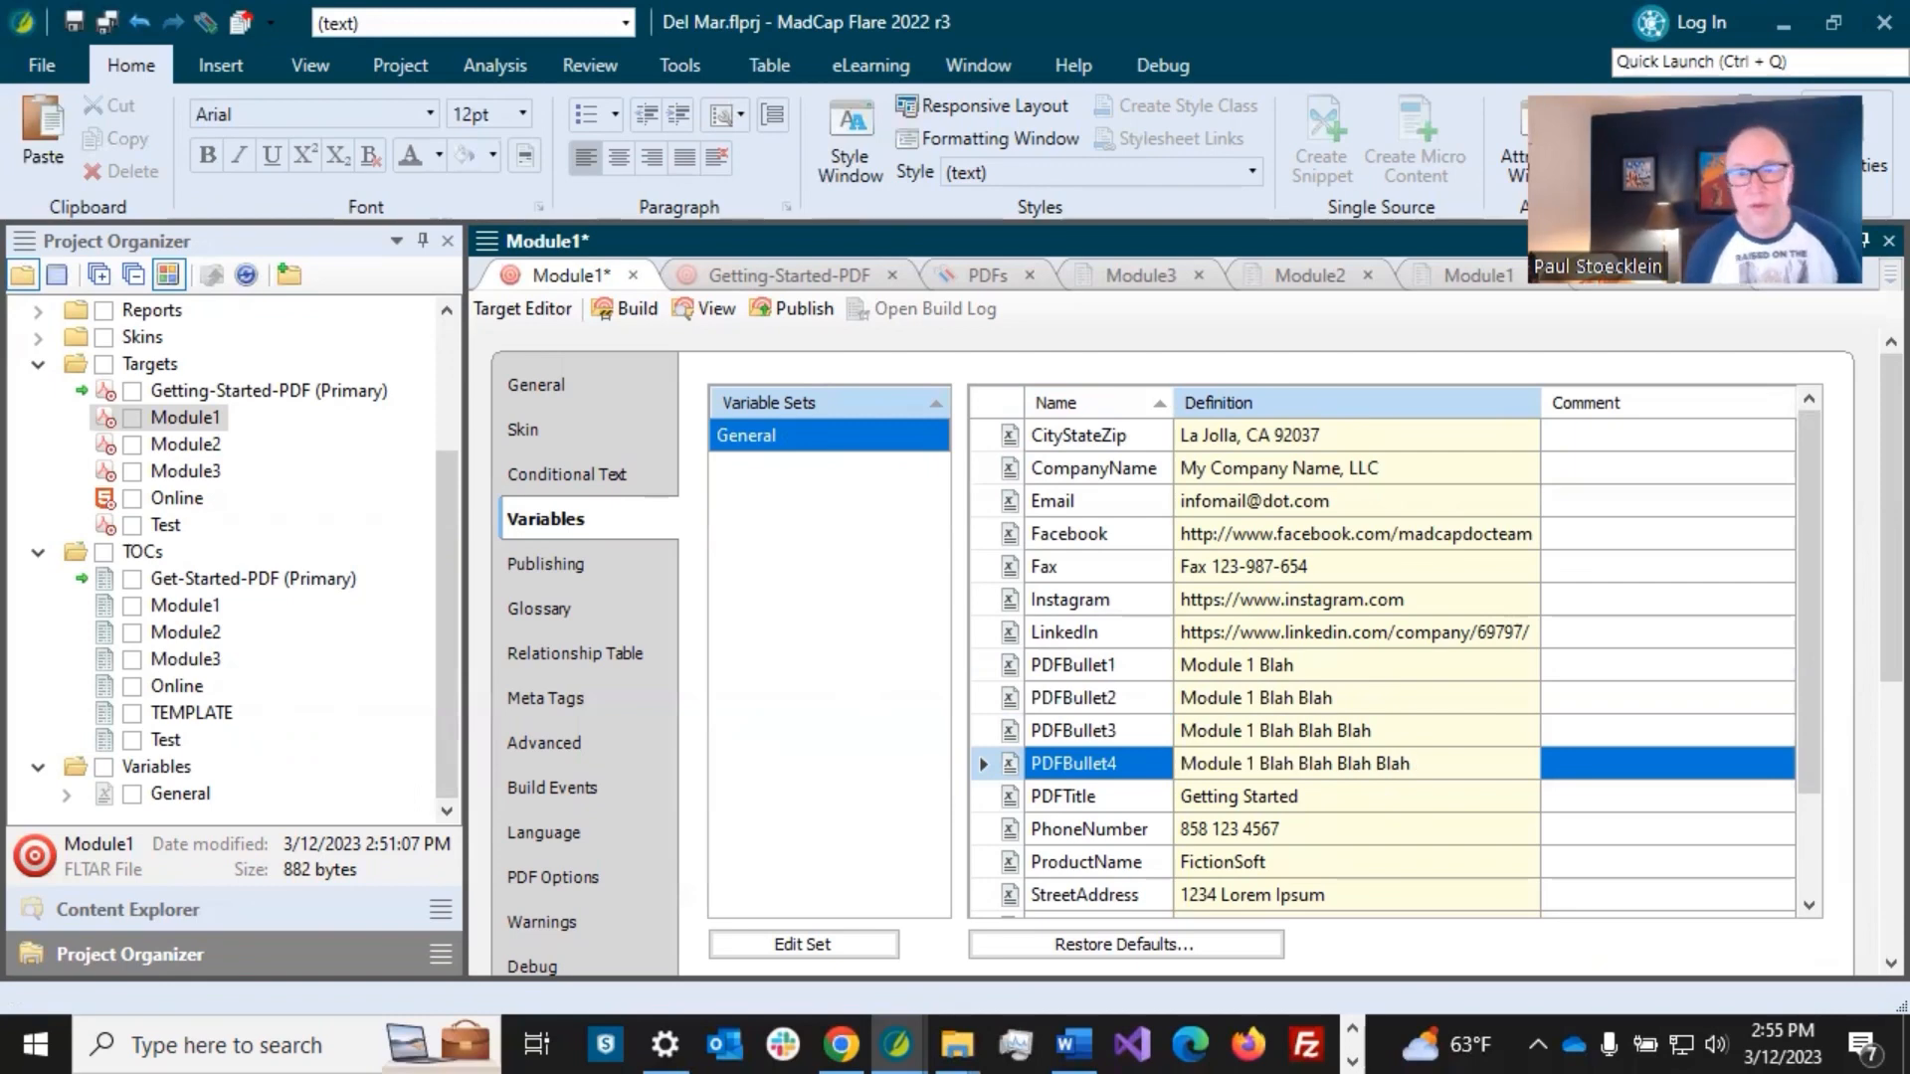
left_click(1215, 665)
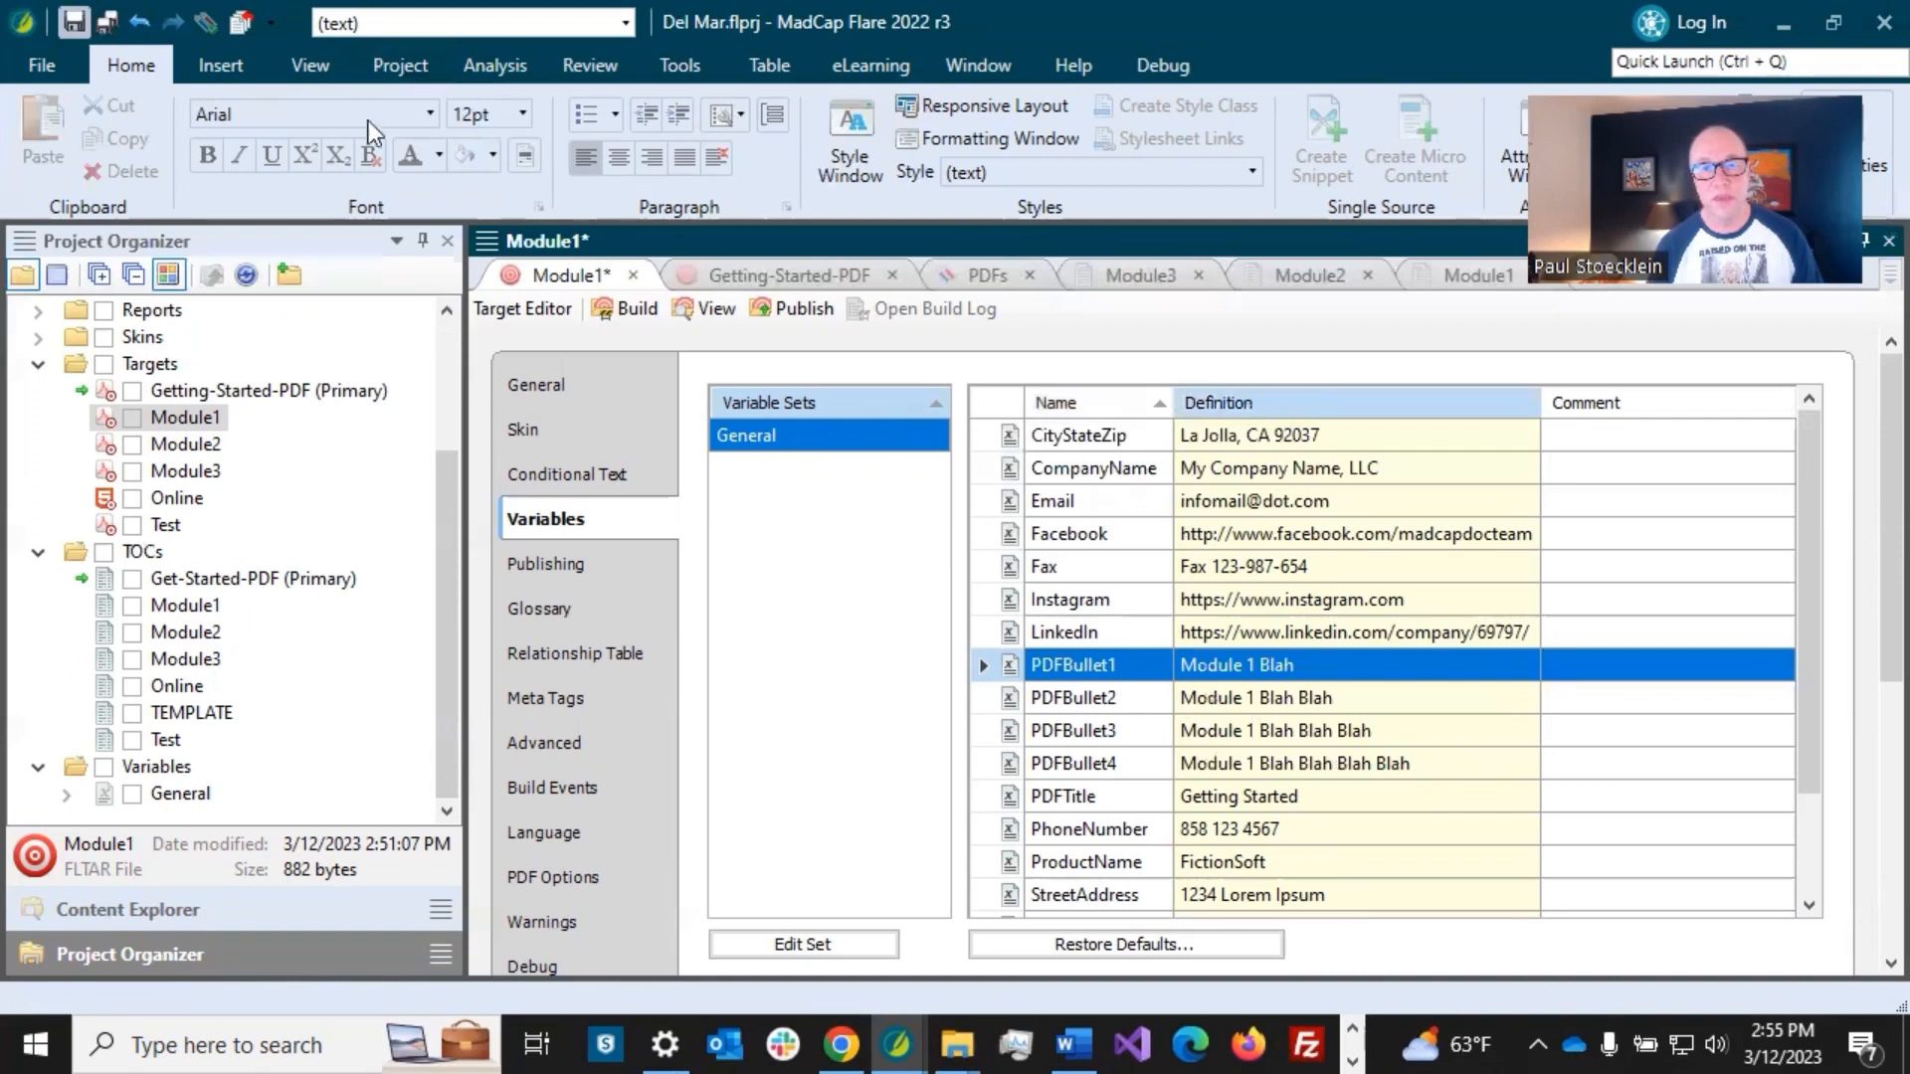
- Set the PDFTitle variable to "Module 1" in the Module1 target
scroll(1139, 734, "down", 2)
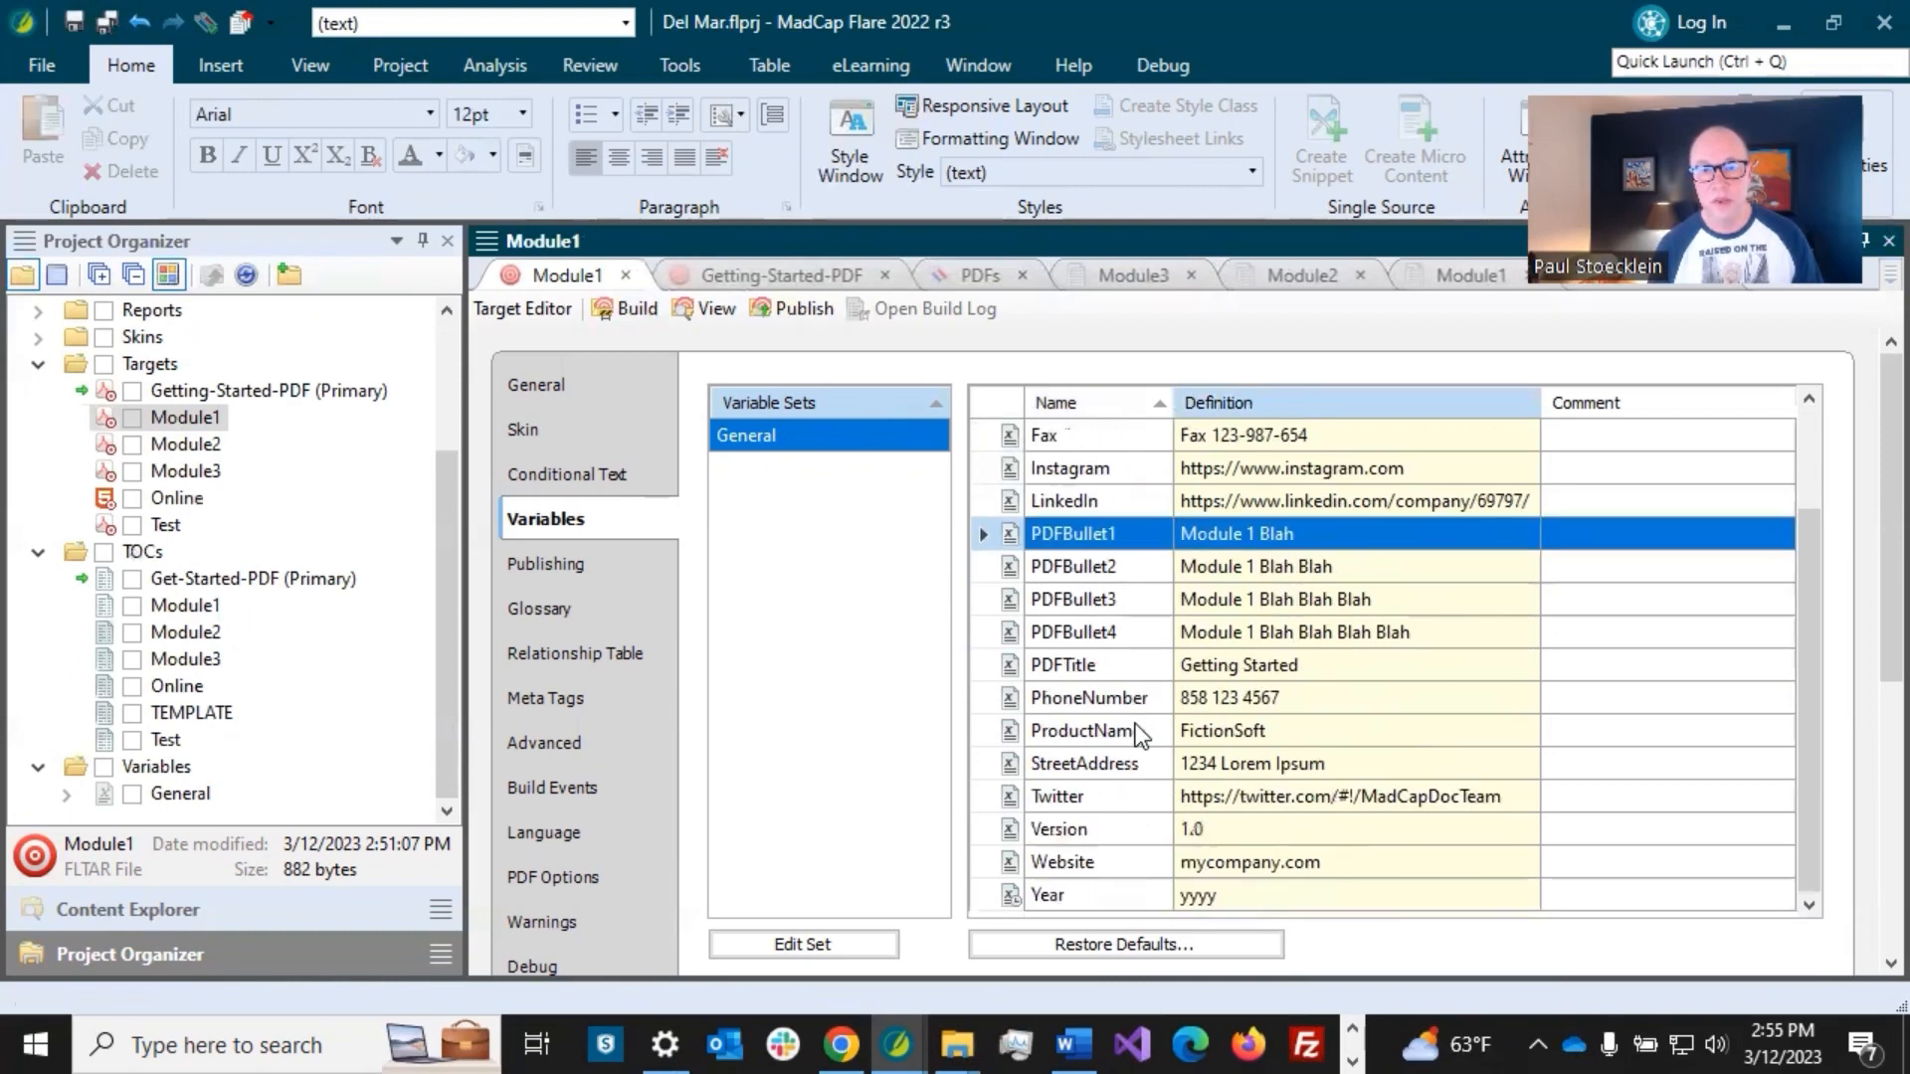
double_click(1255, 665)
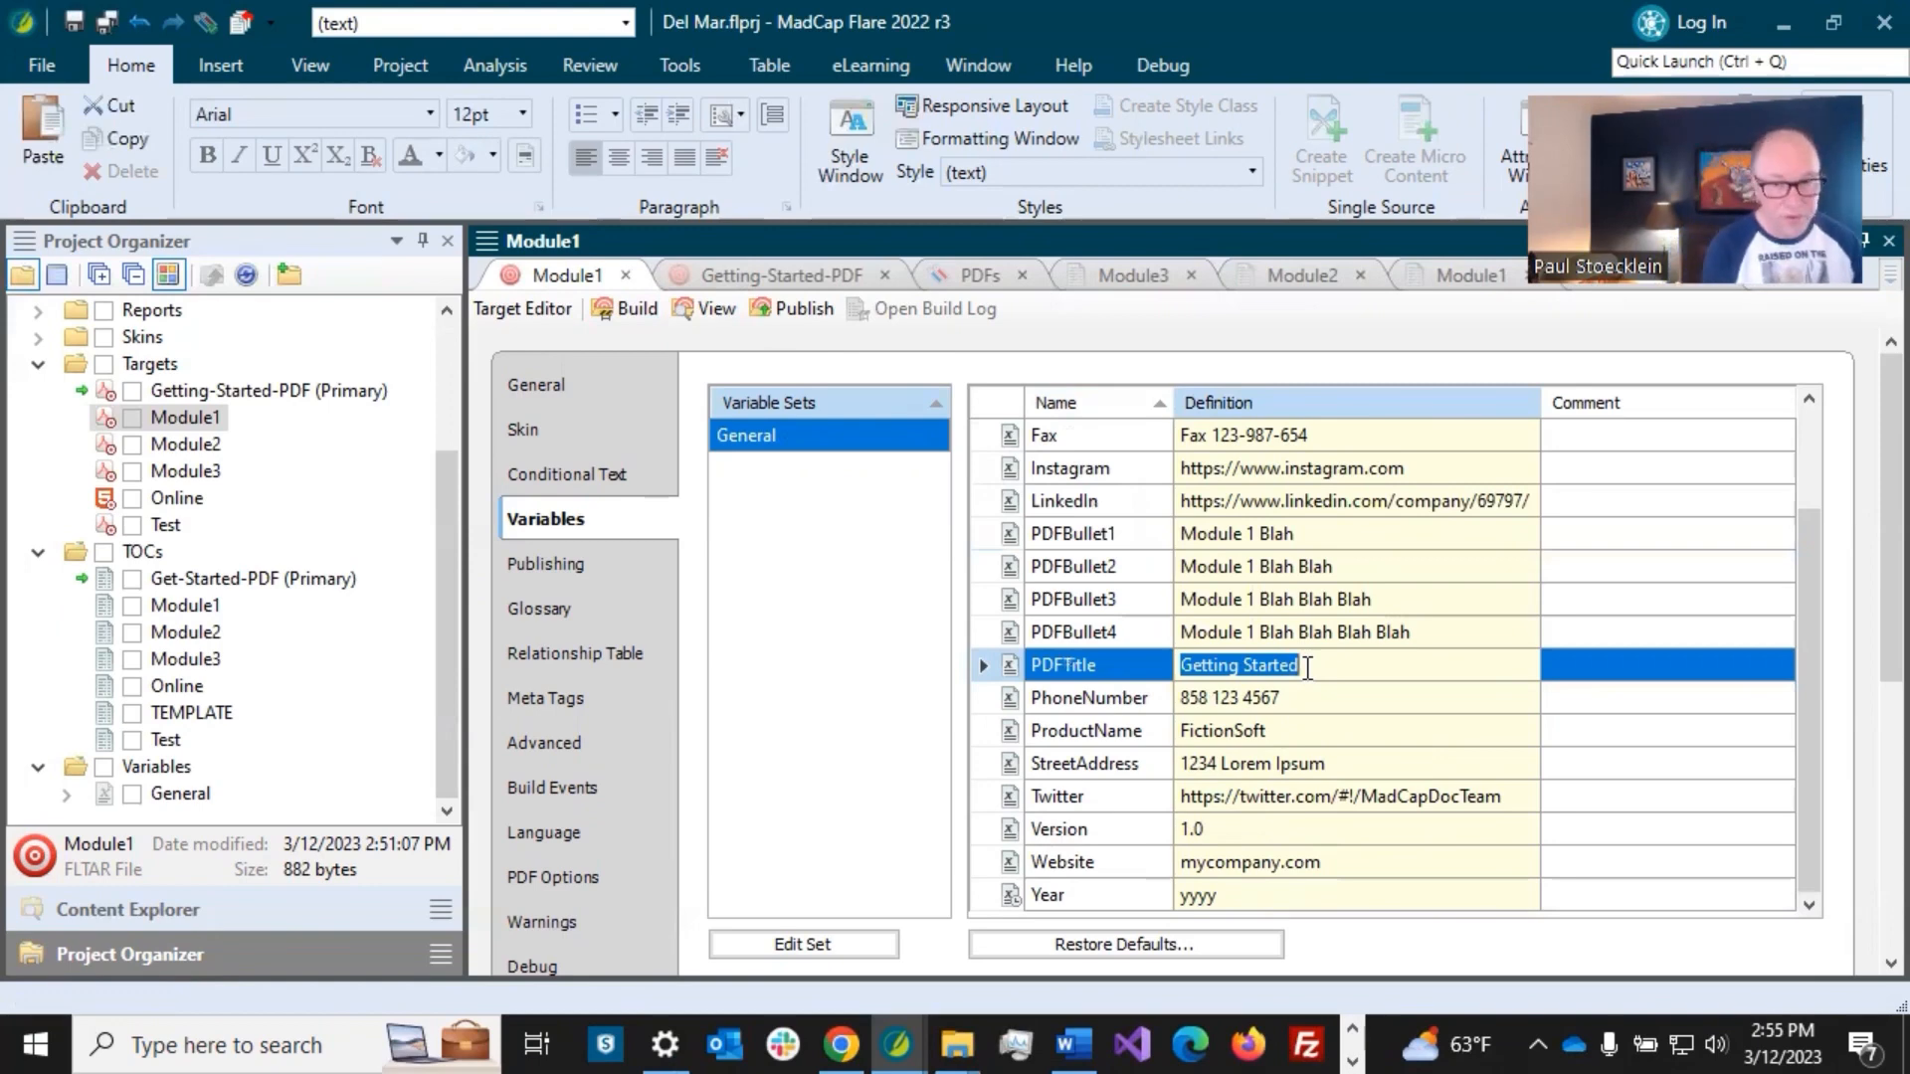
type("Module 1")
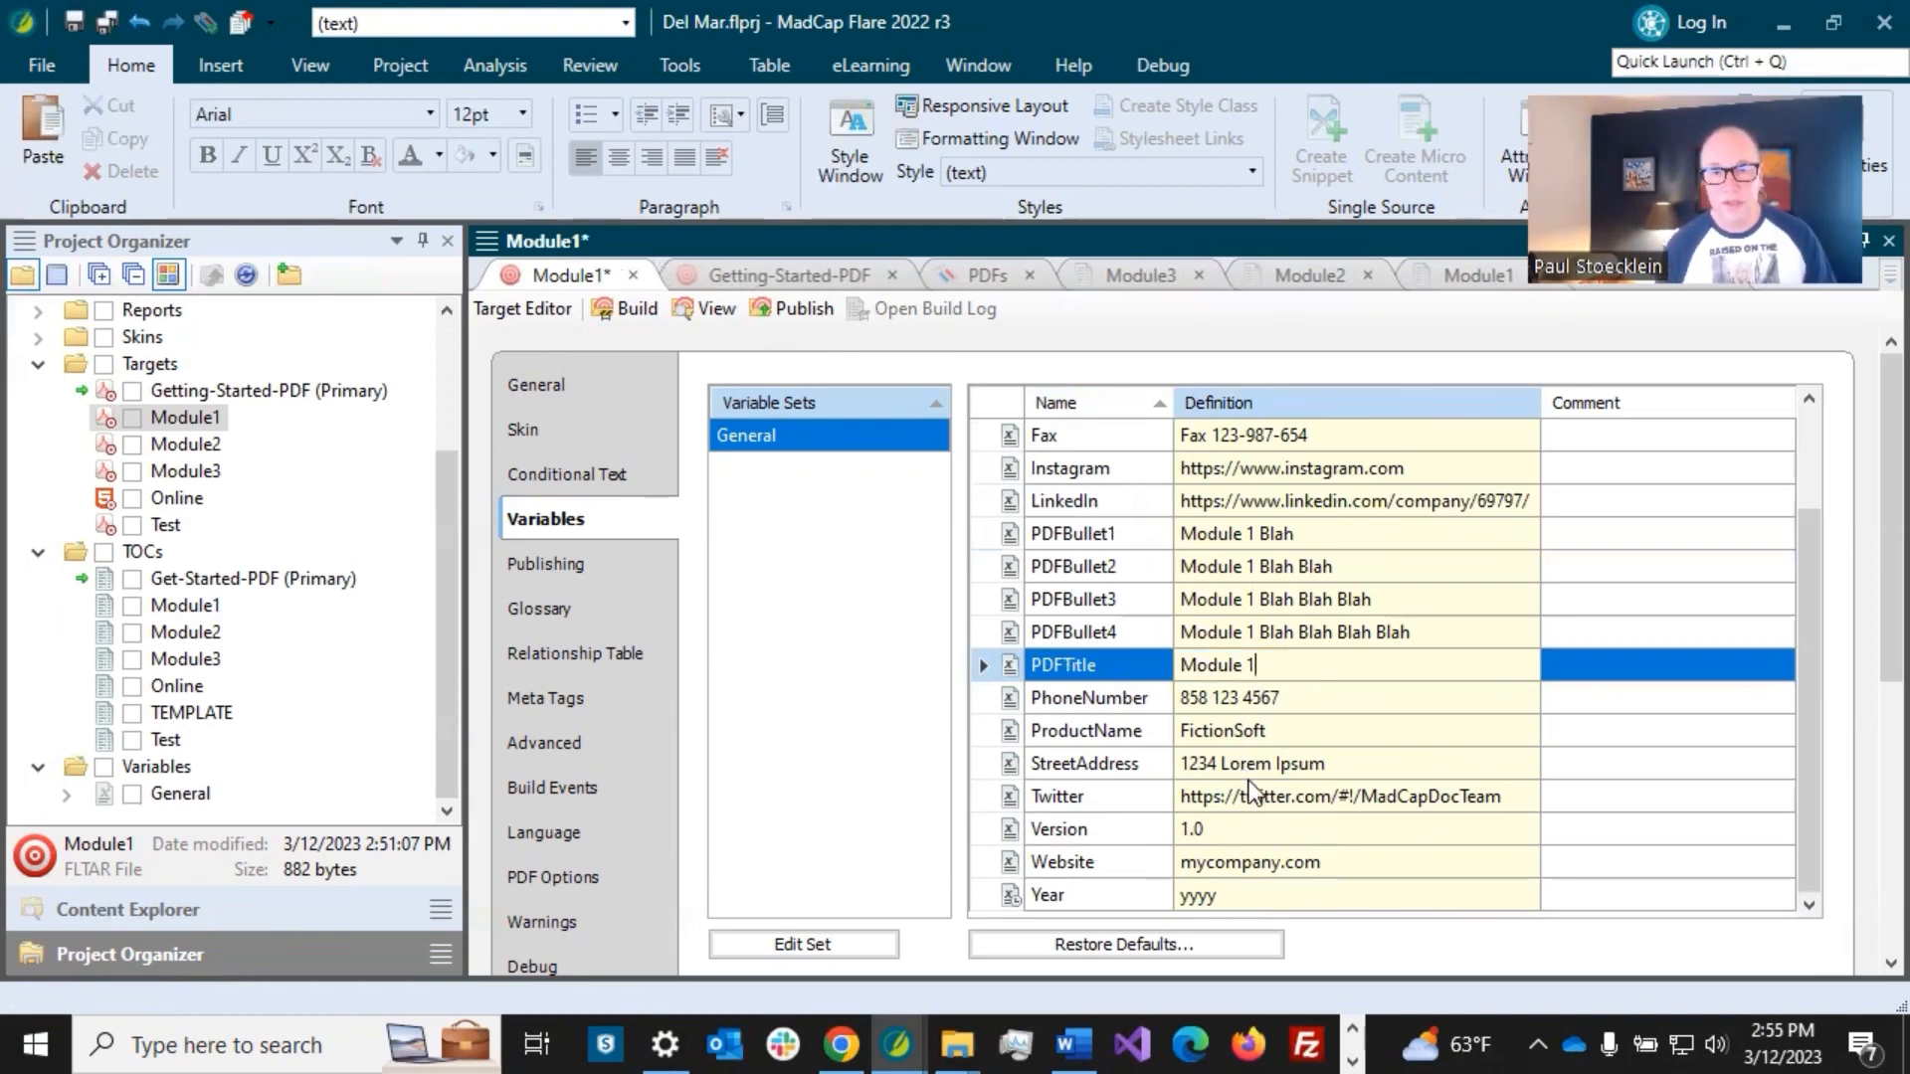
- Set the Version variable to 2.5 in the Module1 target and save the target
left_click(1240, 832)
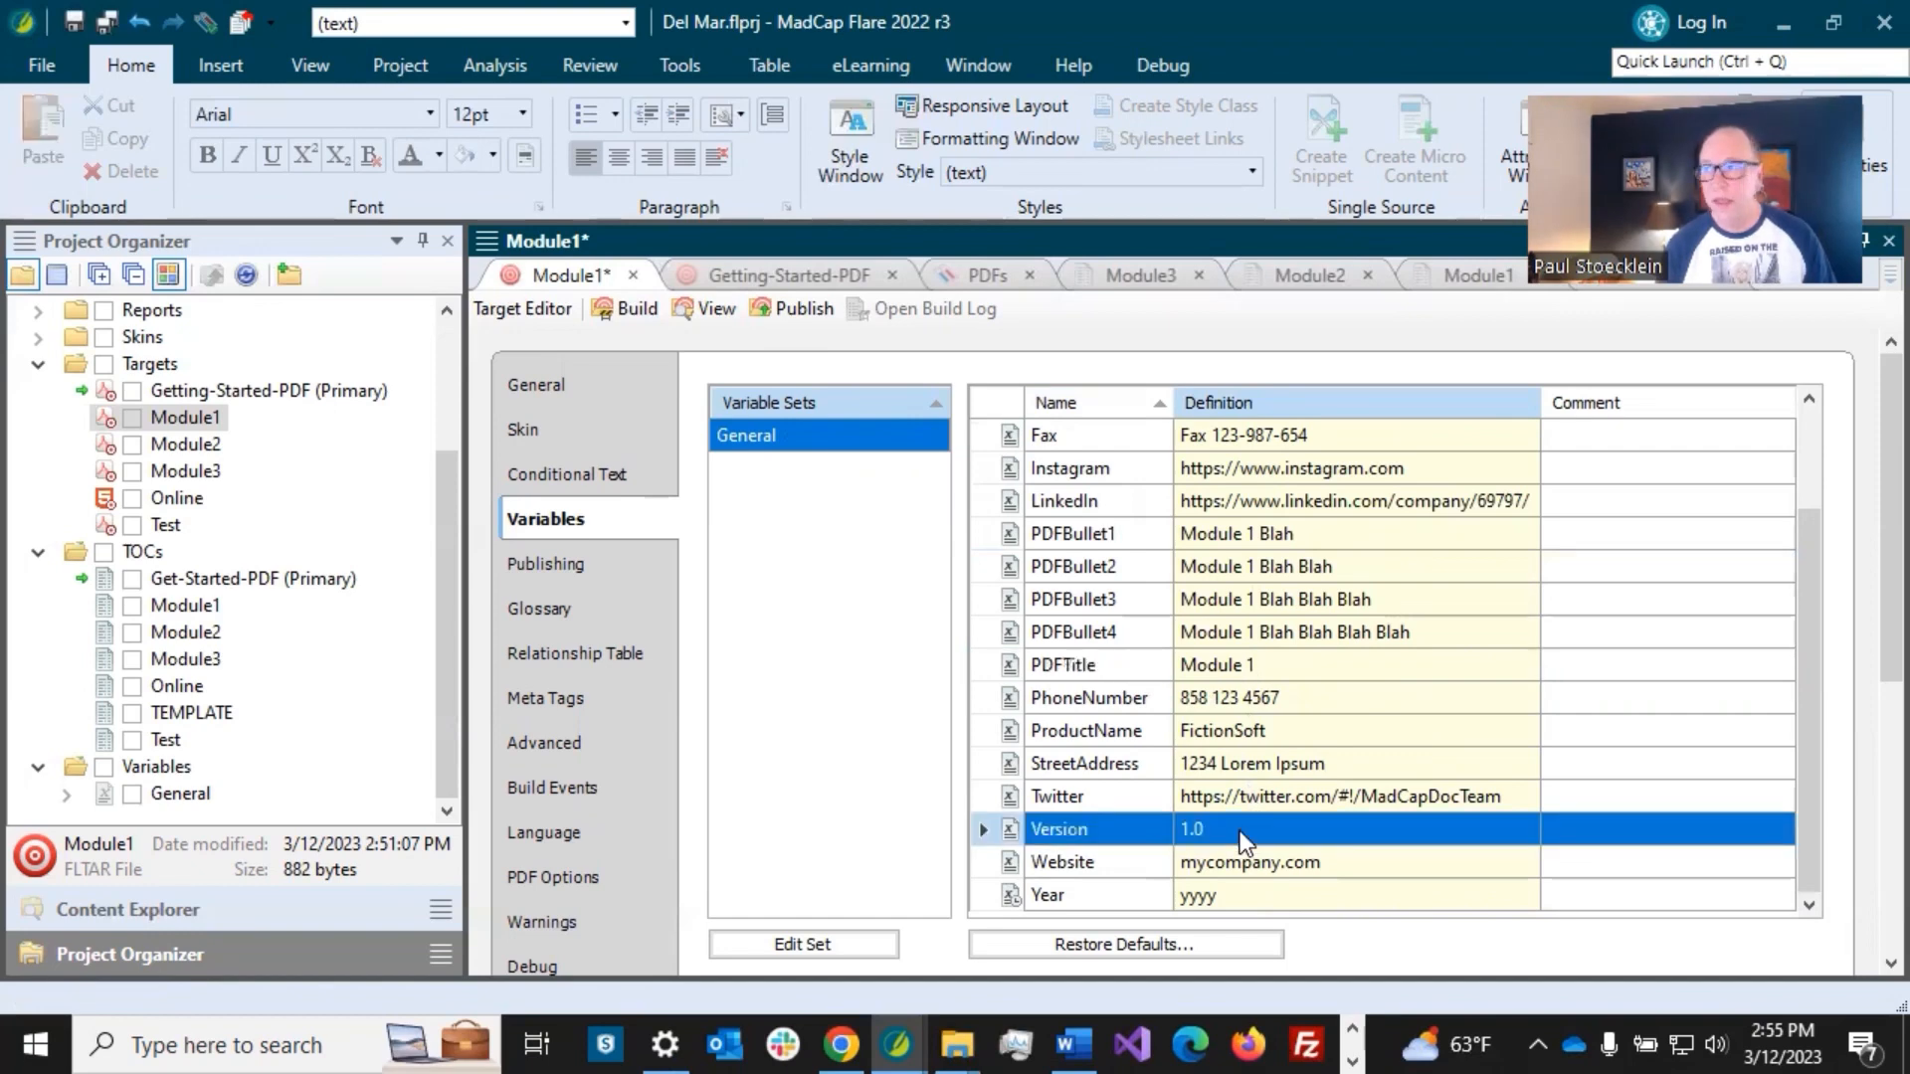
left_click(1196, 827)
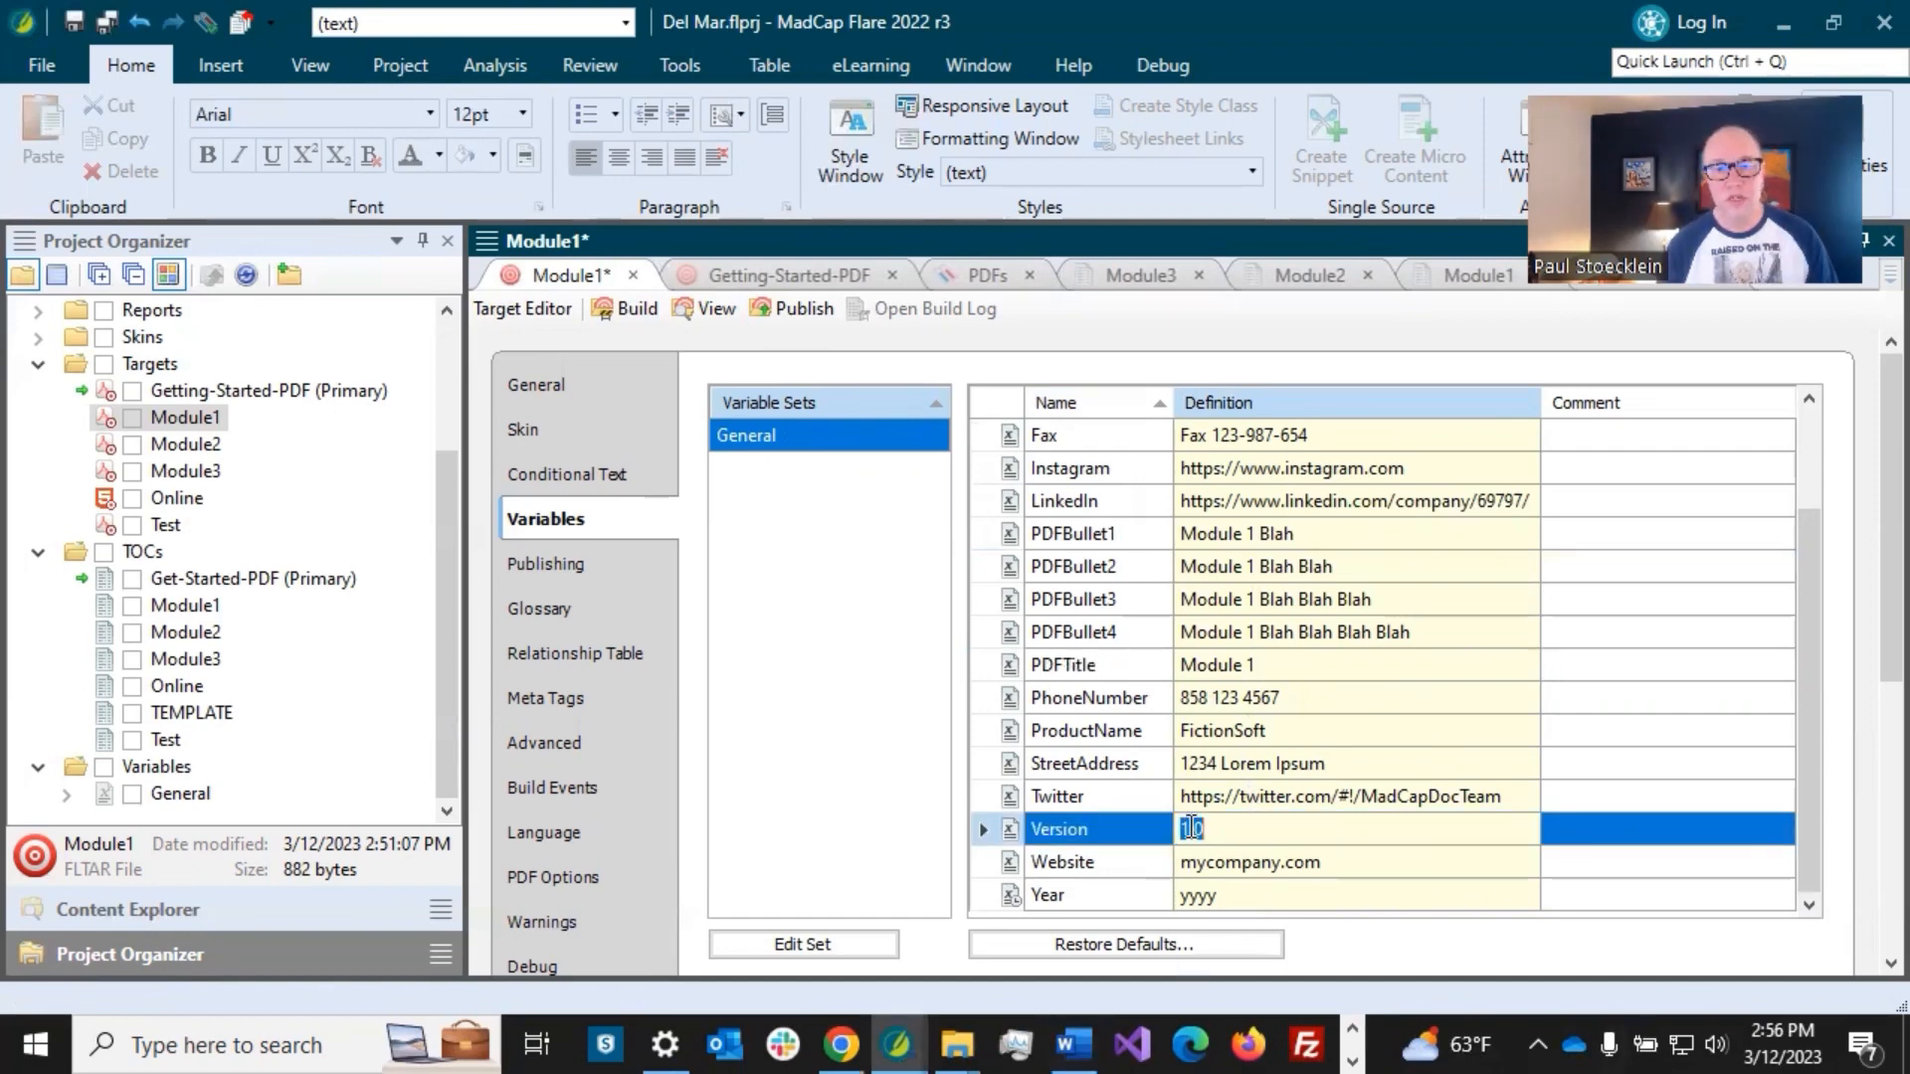
left_click_drag(1192, 830, 1178, 831)
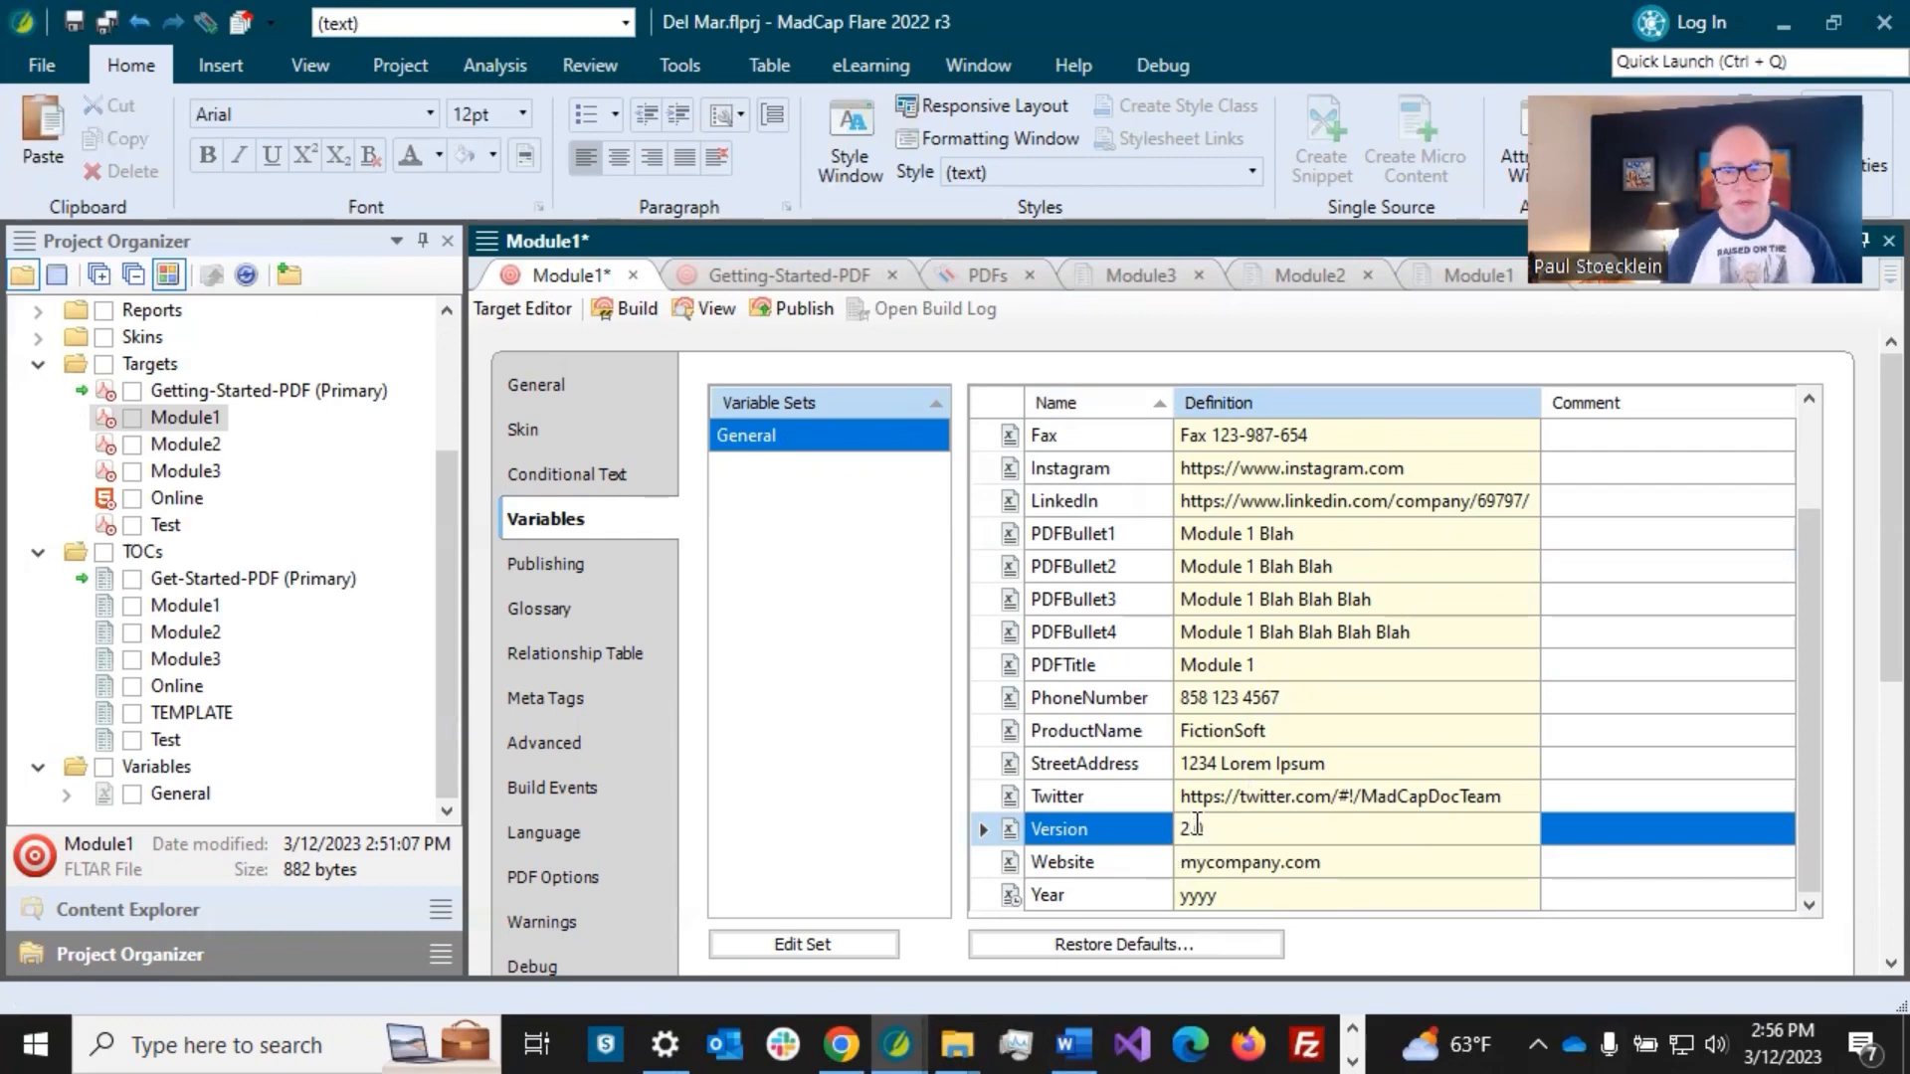
type("5")
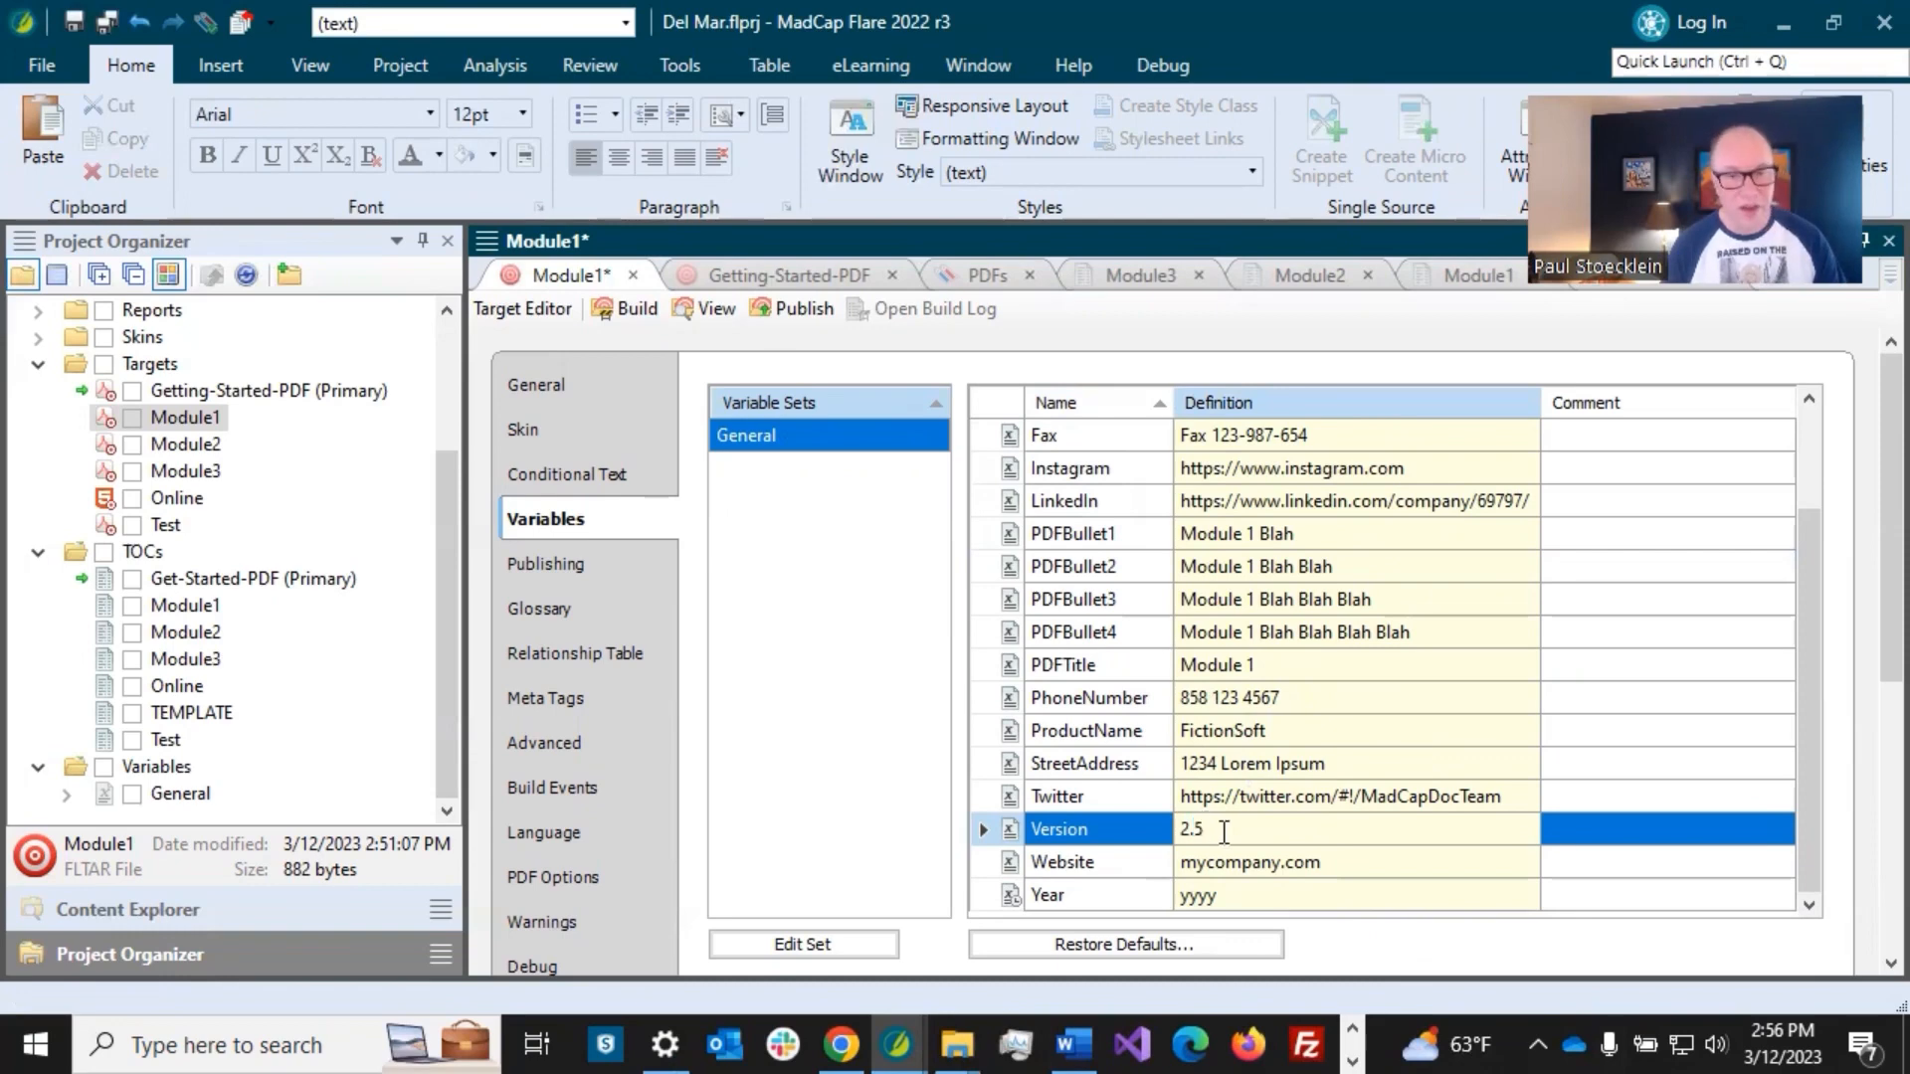
left_click(1233, 801)
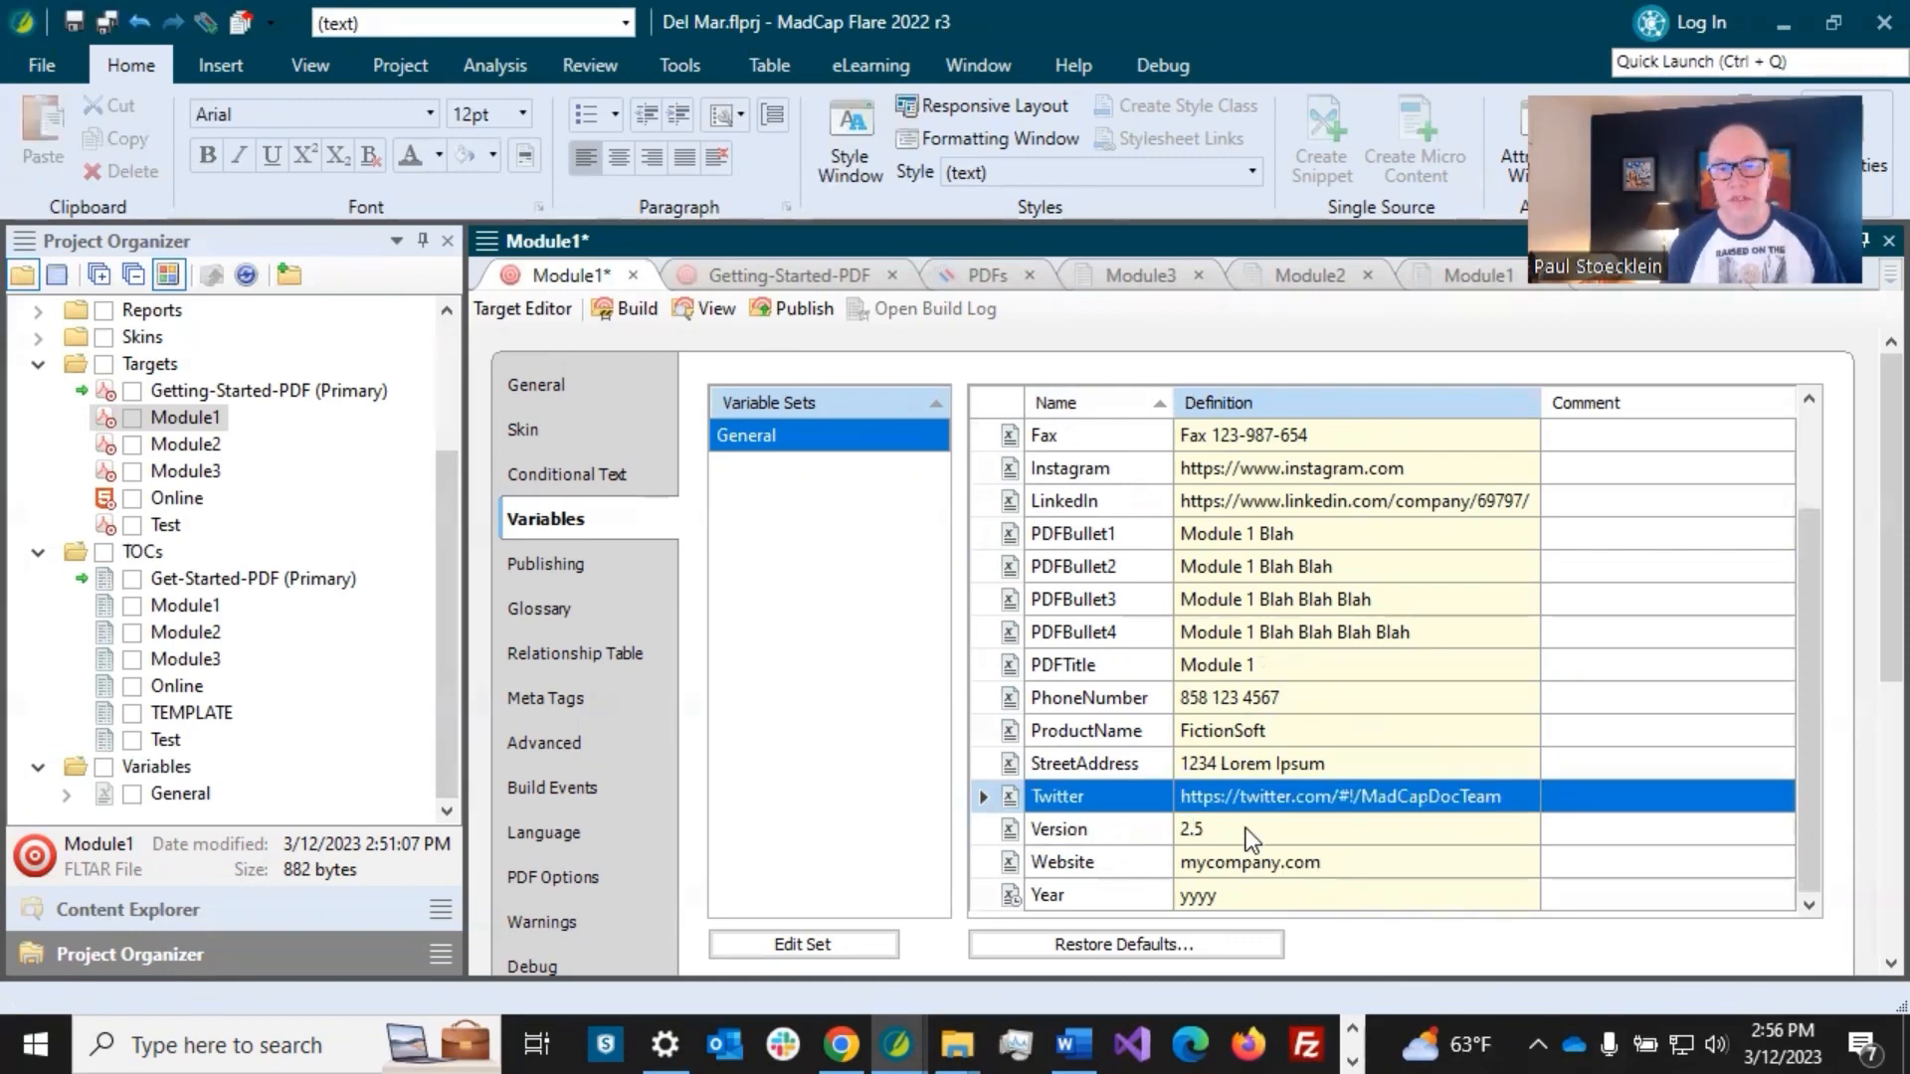
left_click(106, 21)
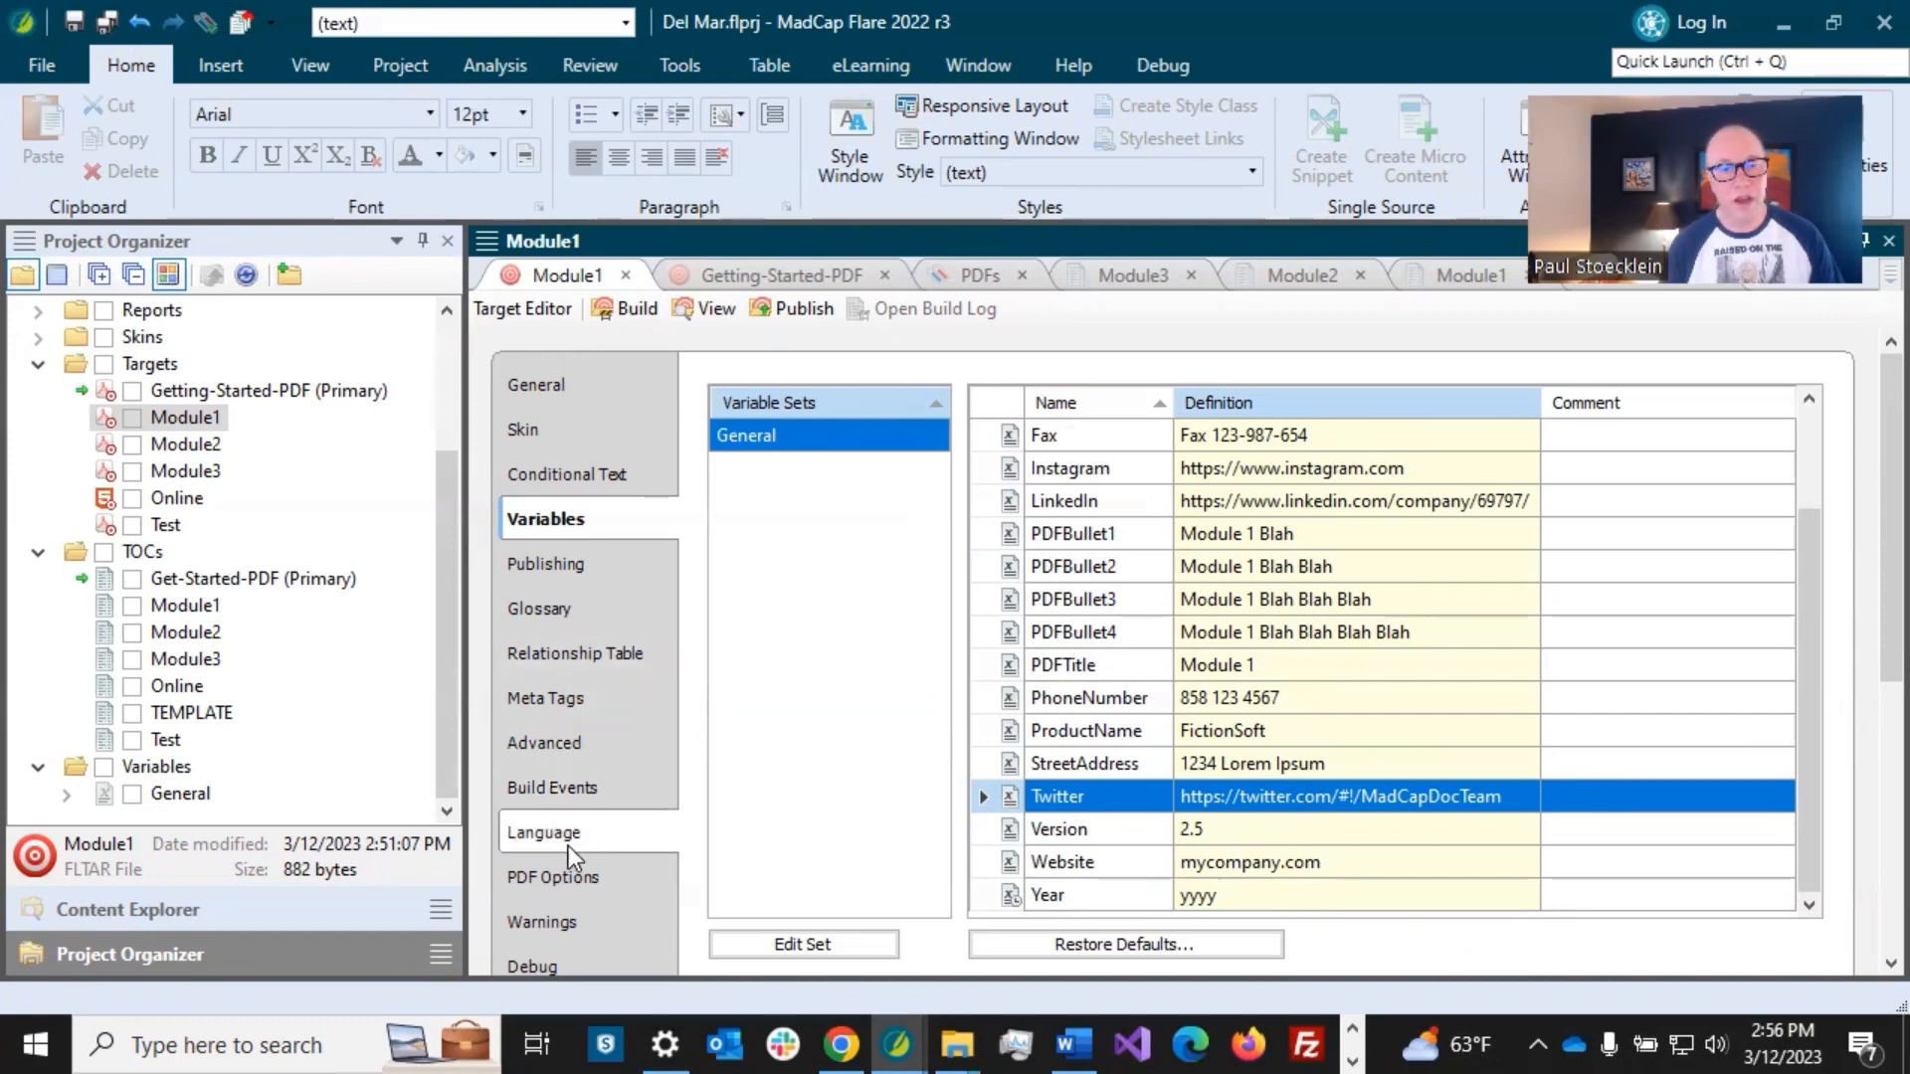
- Set the document title to "Module 1" in the Module1 target's PDF options and save the target
left_click(563, 879)
left_click_drag(1006, 642, 819, 643)
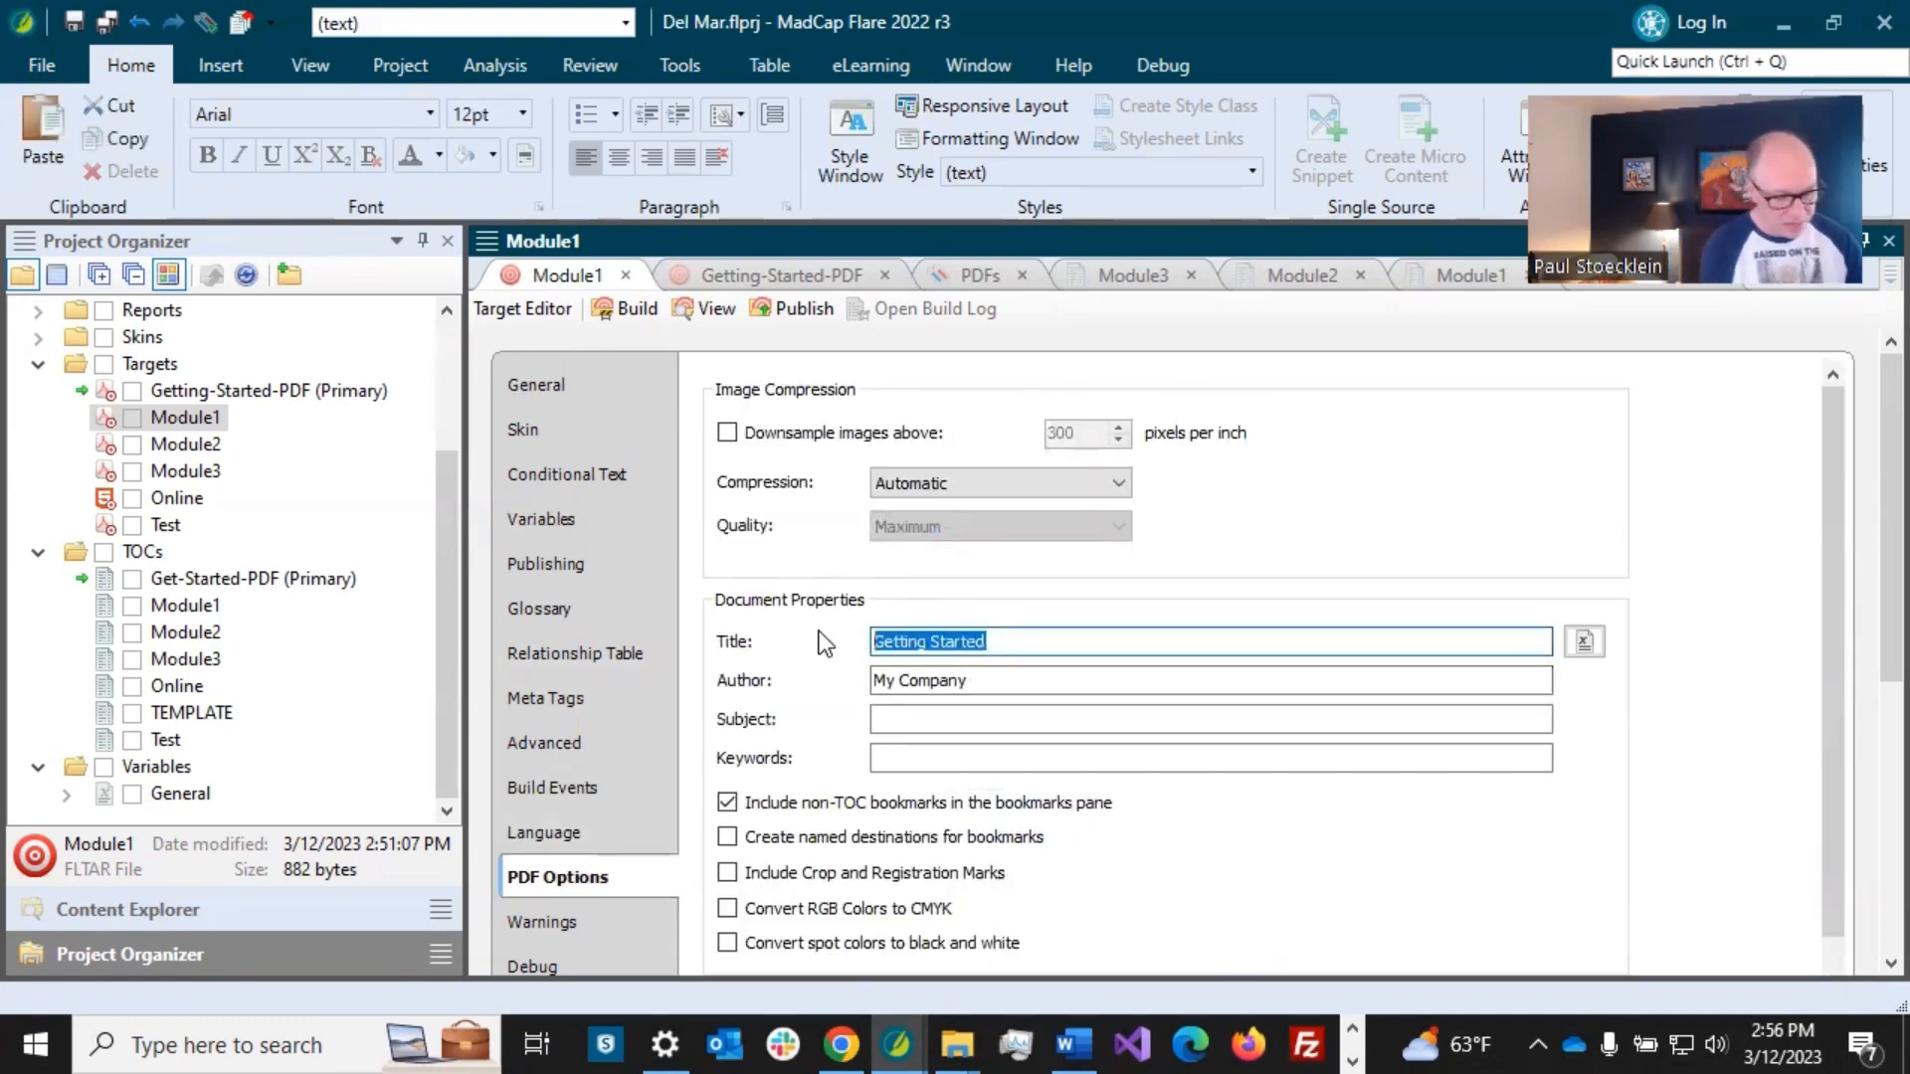
type("Module 1")
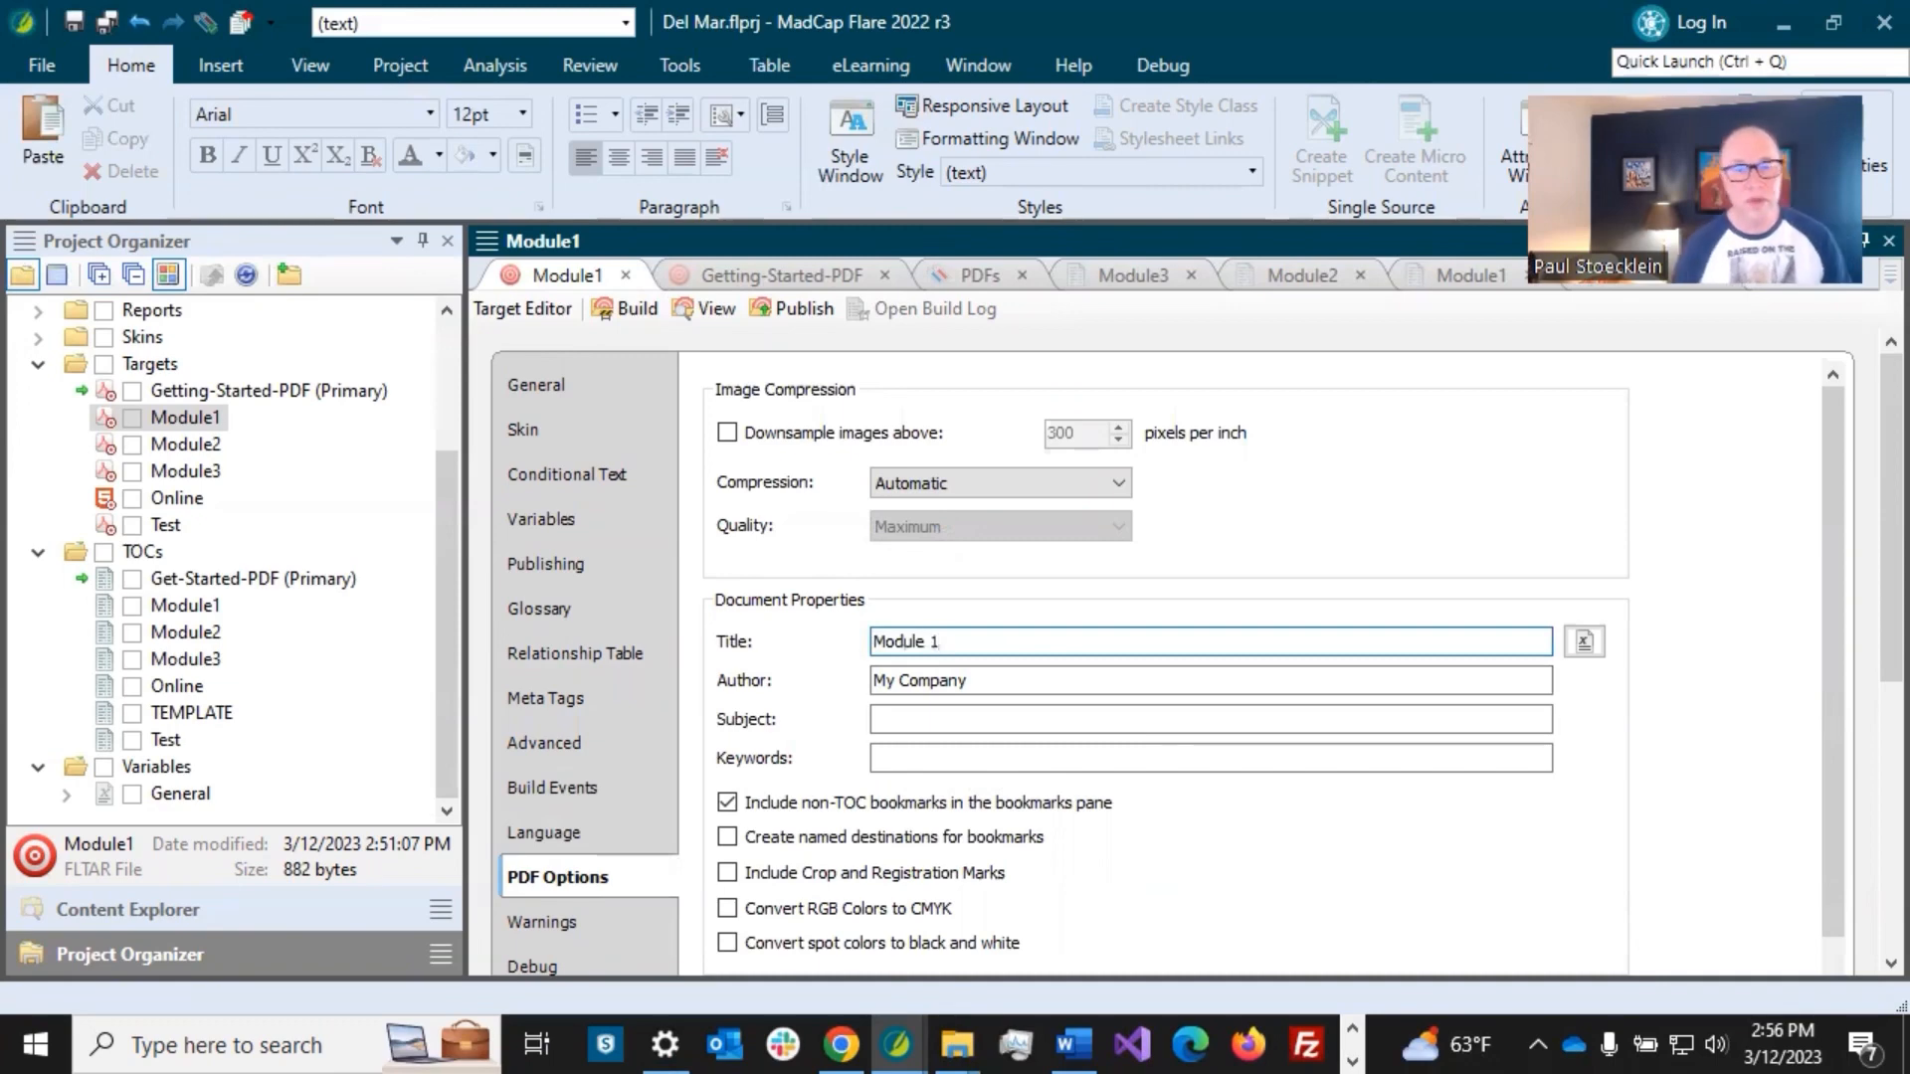
left_click(973, 682)
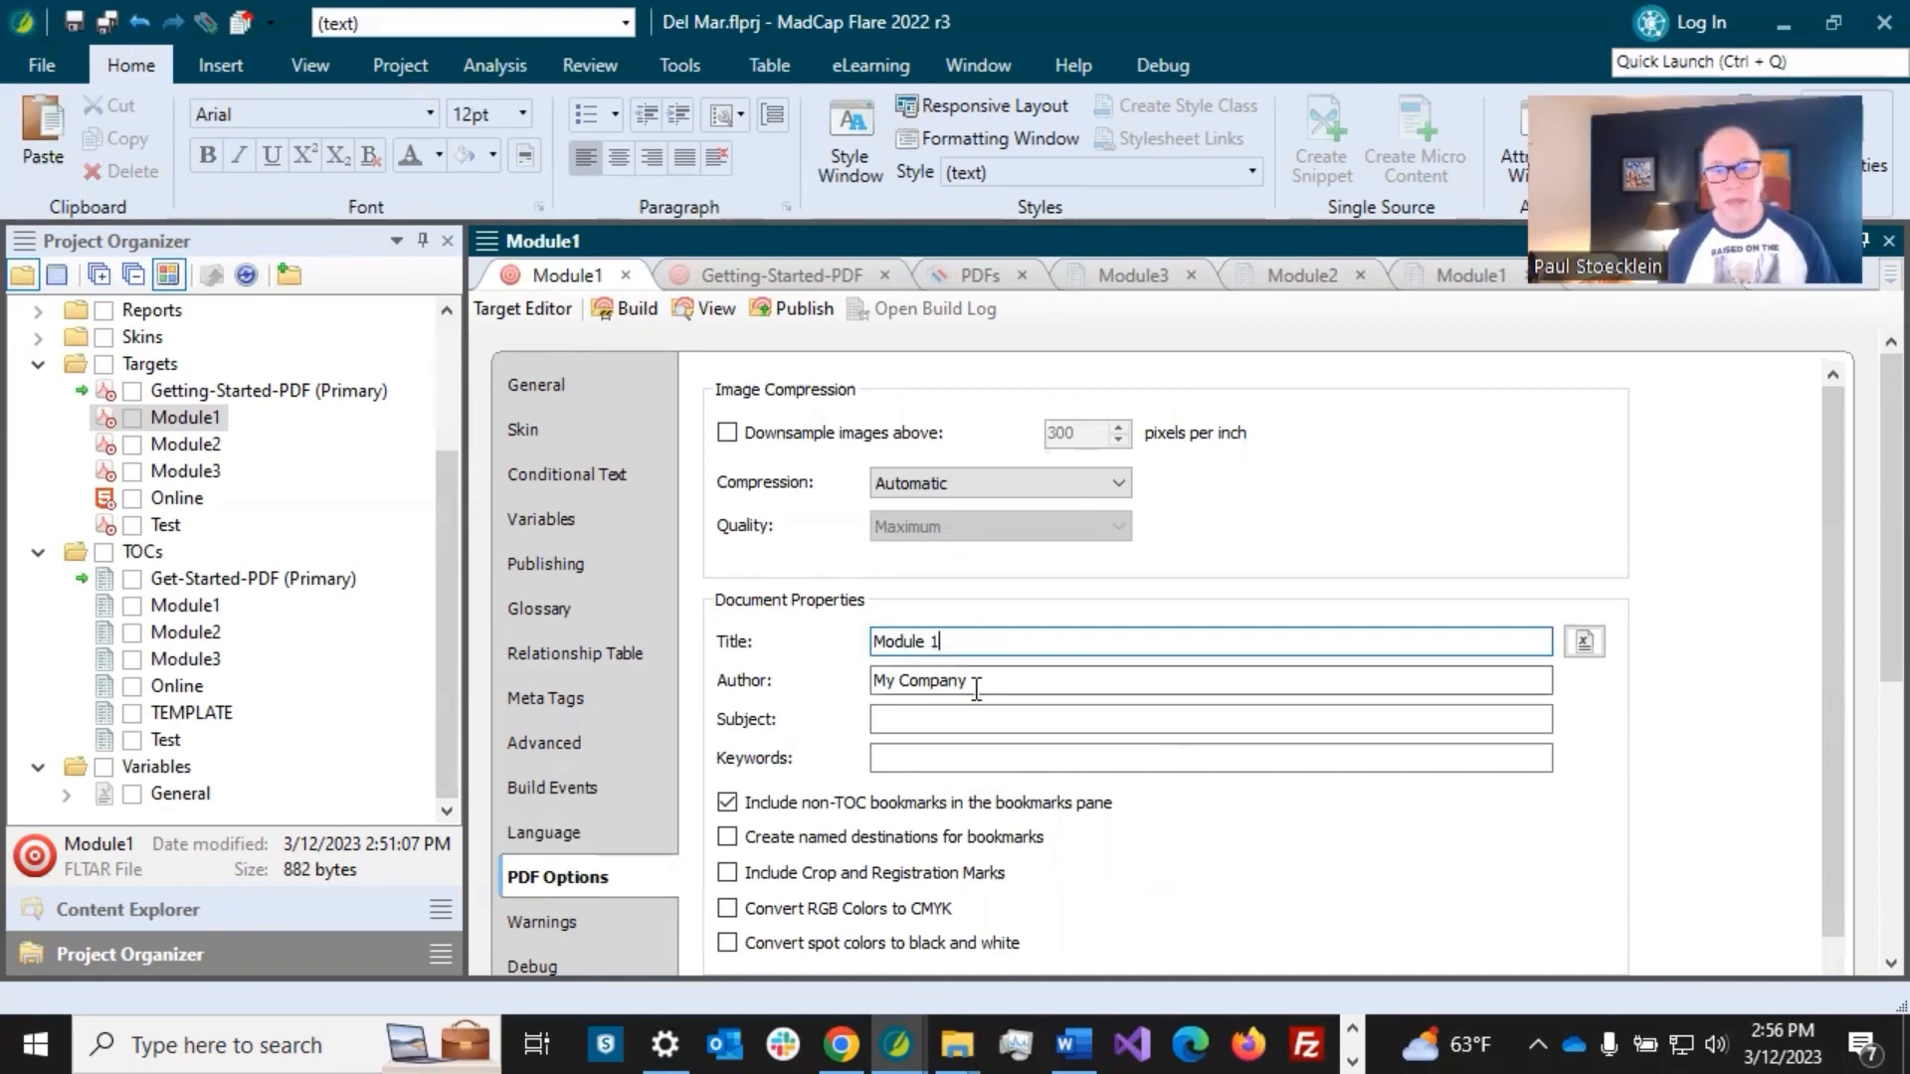
key("ctrl+s")
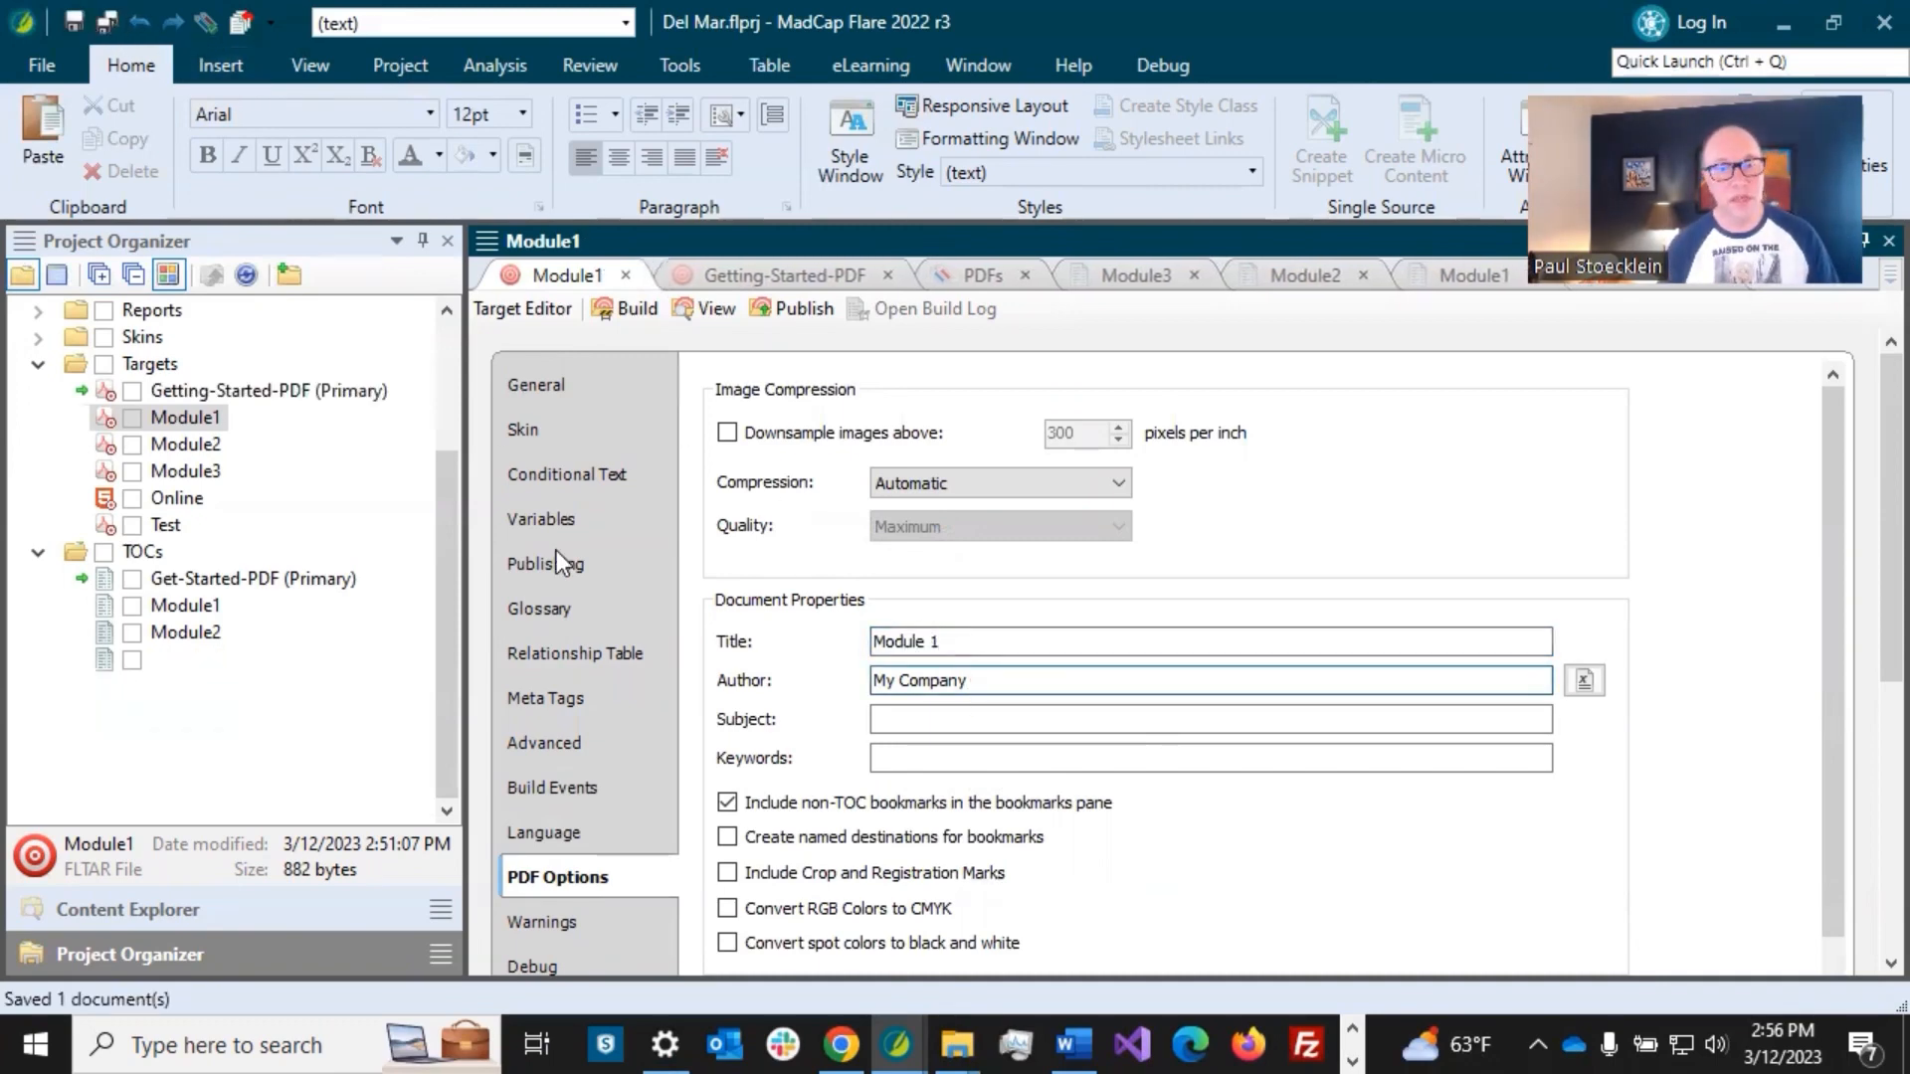
- Review the Module1 target's remaining PDF options, including copyright, PDF tagging and initial view settings
scroll(1172, 868, "down", 5)
scroll(887, 803, "down", 1)
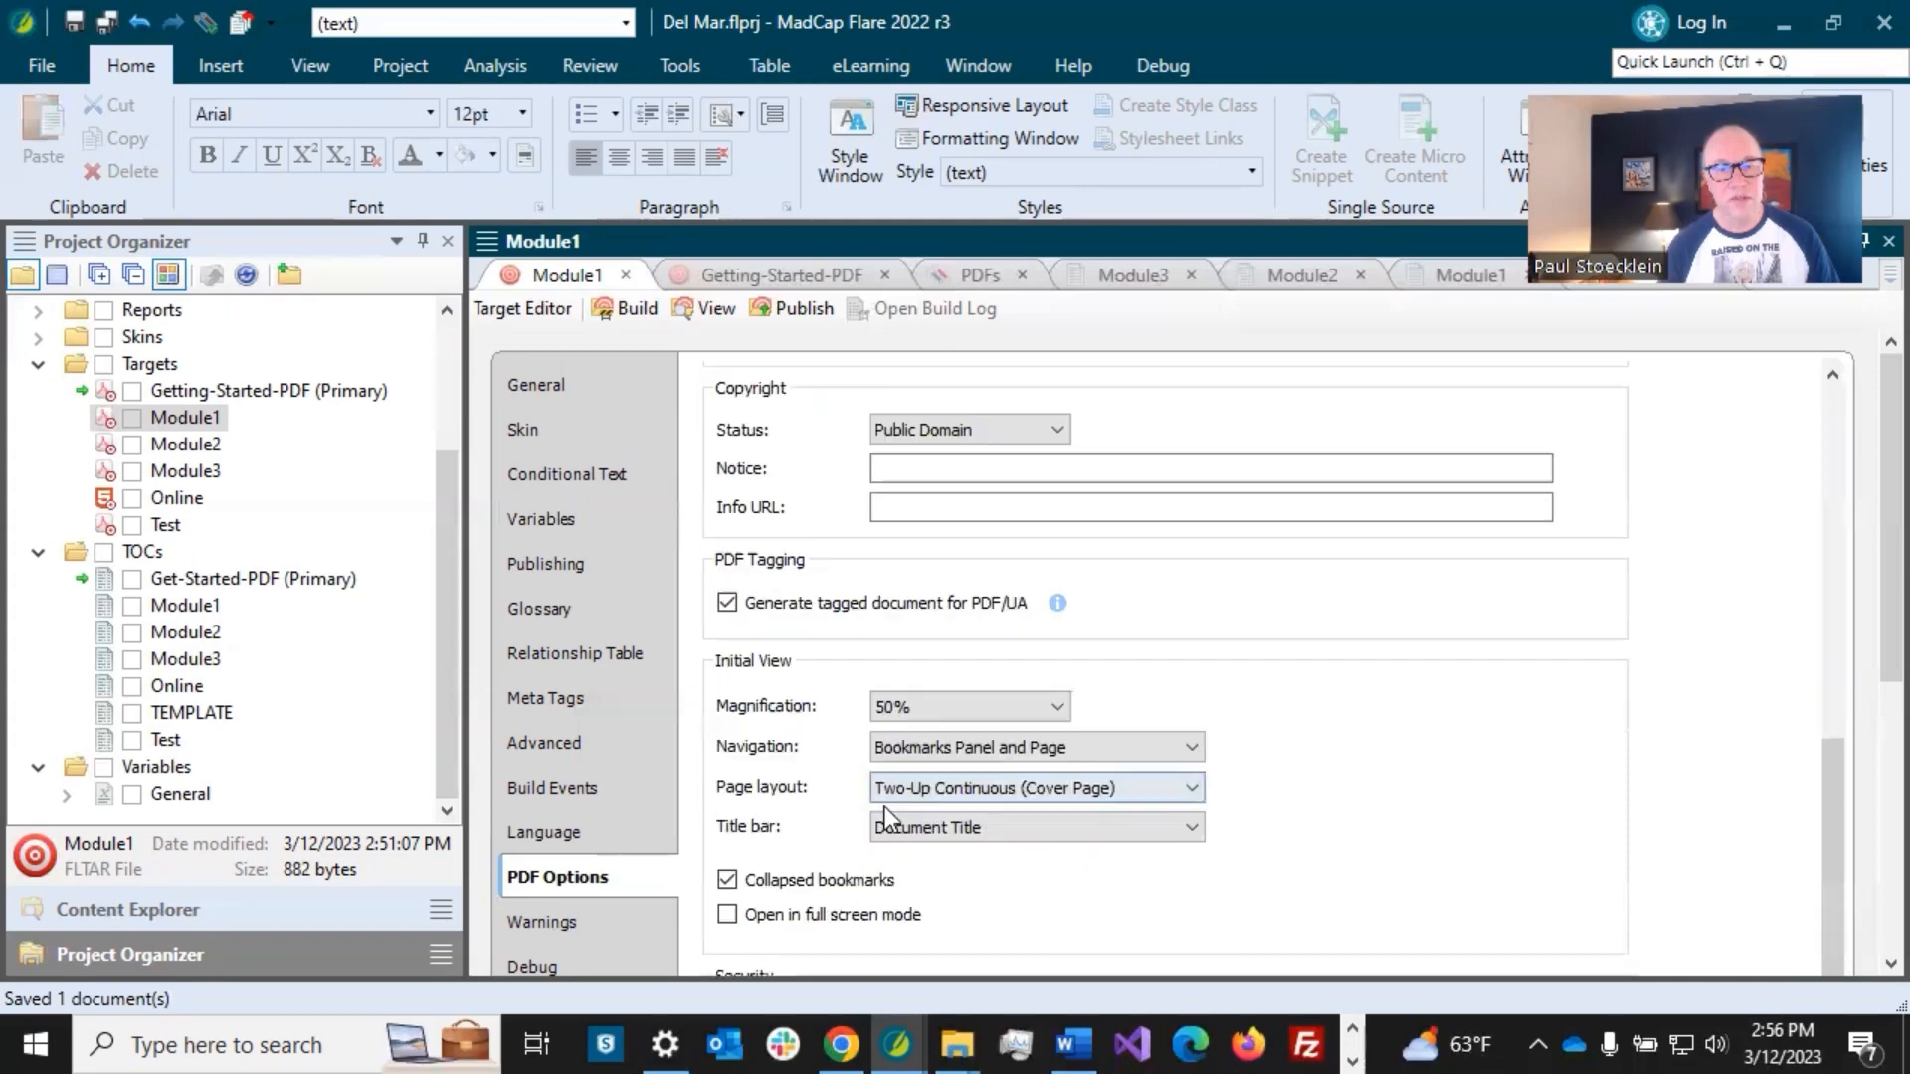
scroll(1704, 764, "up", 6)
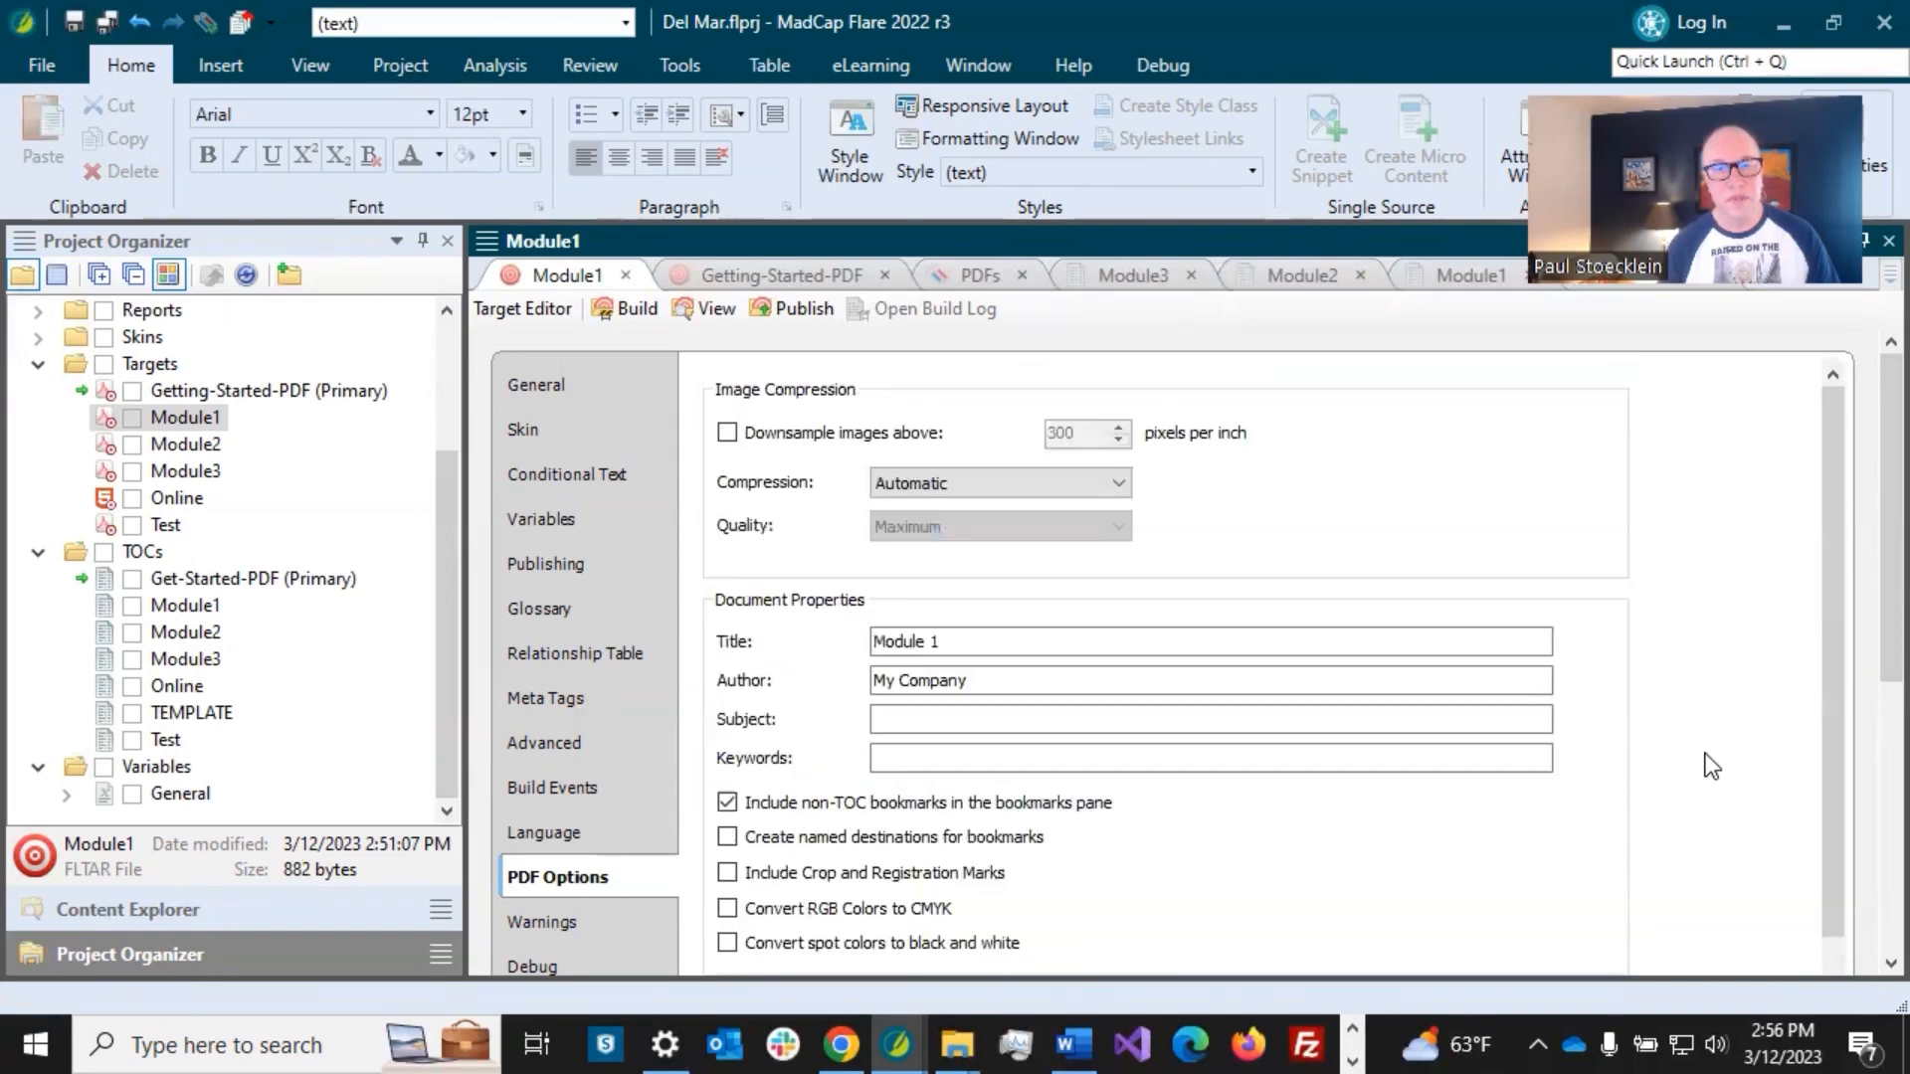
scroll(1502, 855, "down", 6)
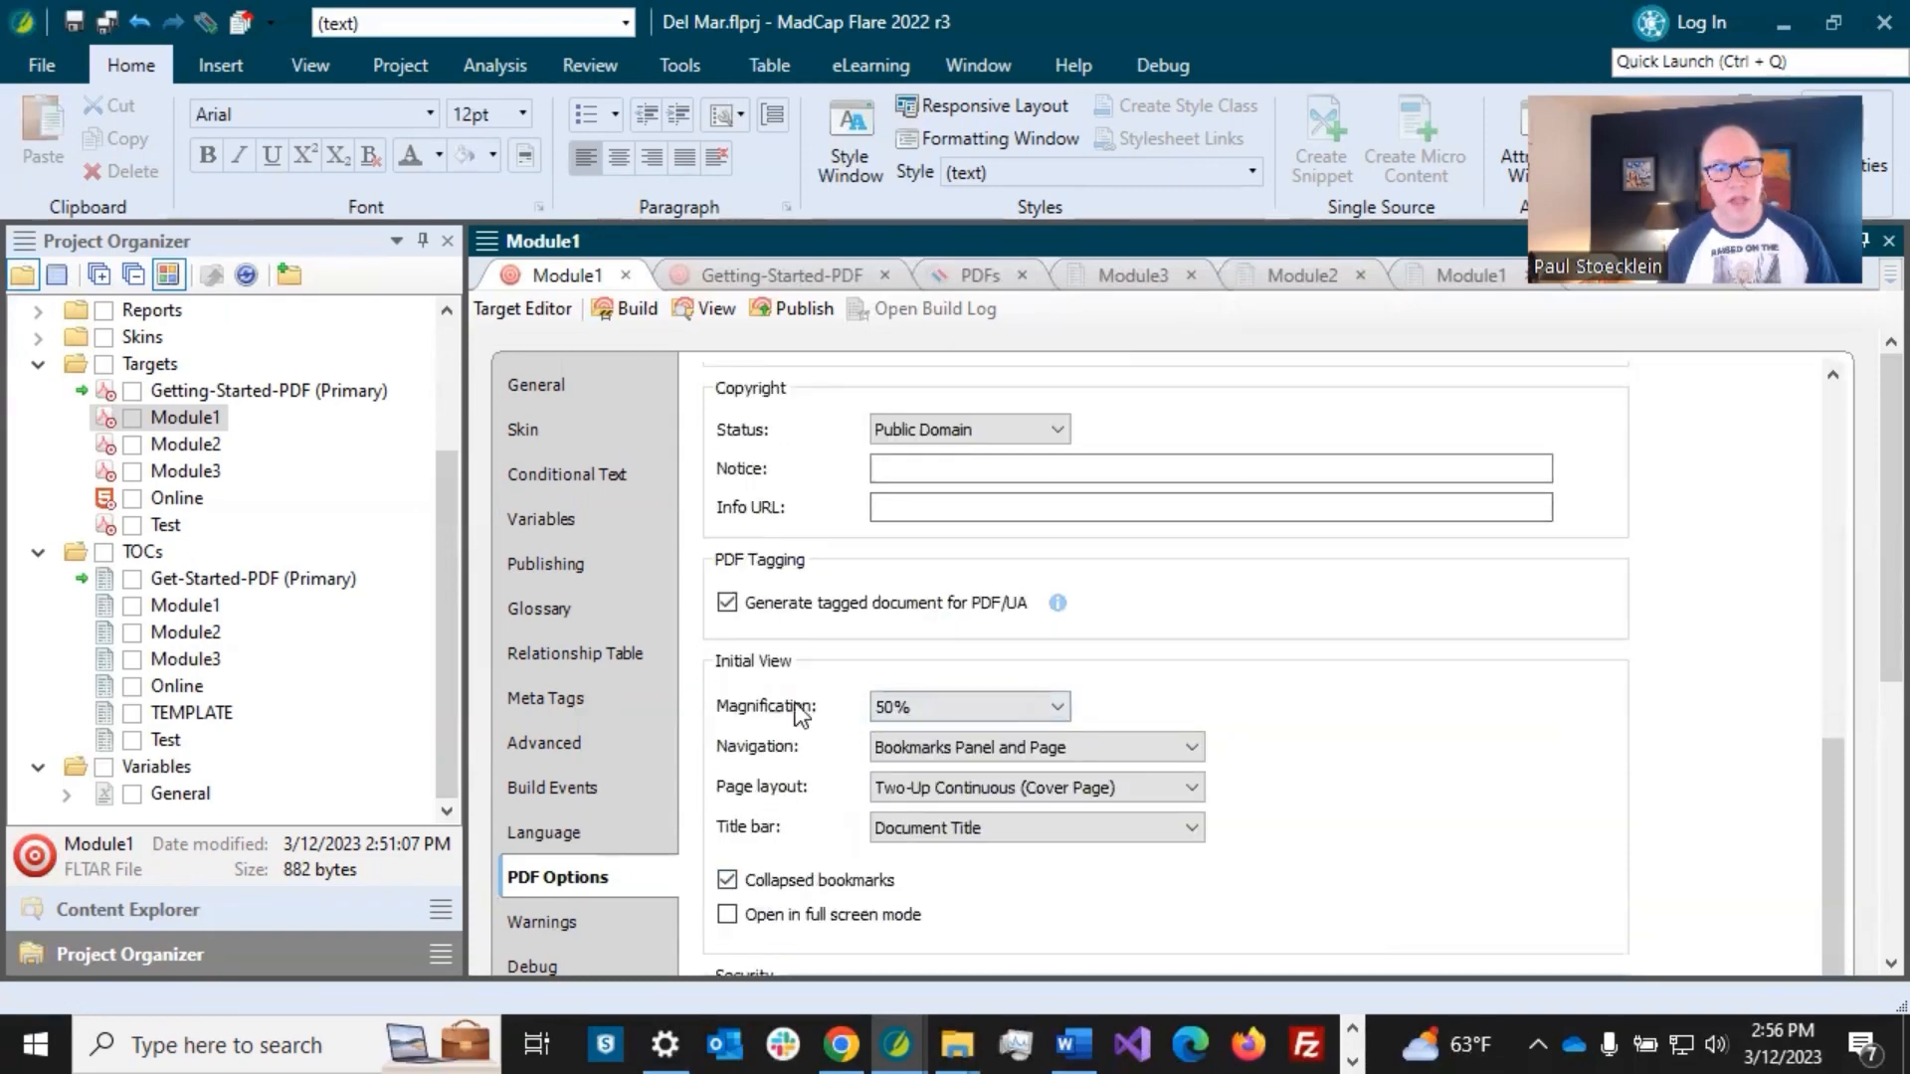
scroll(1293, 556, "up", 6)
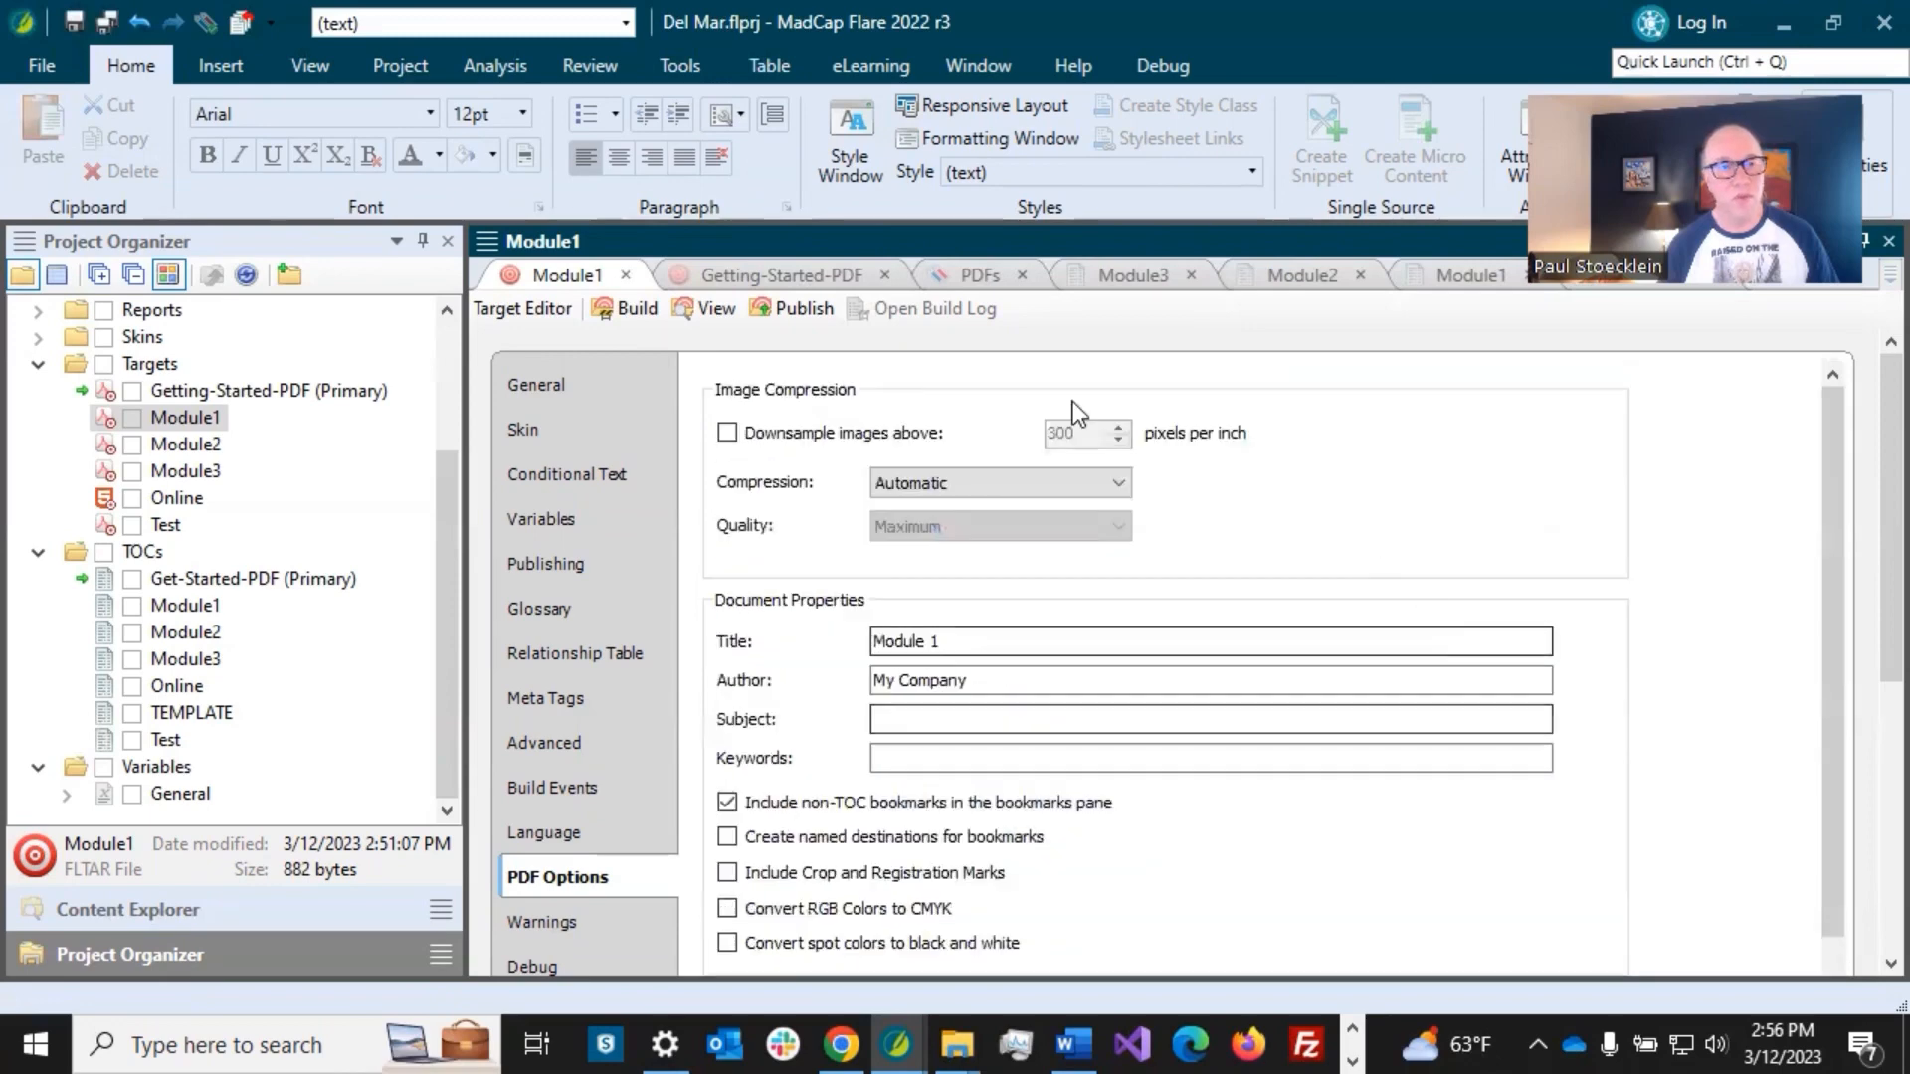
- Check the Module1 target's advanced output settings and build the target
left_click(547, 738)
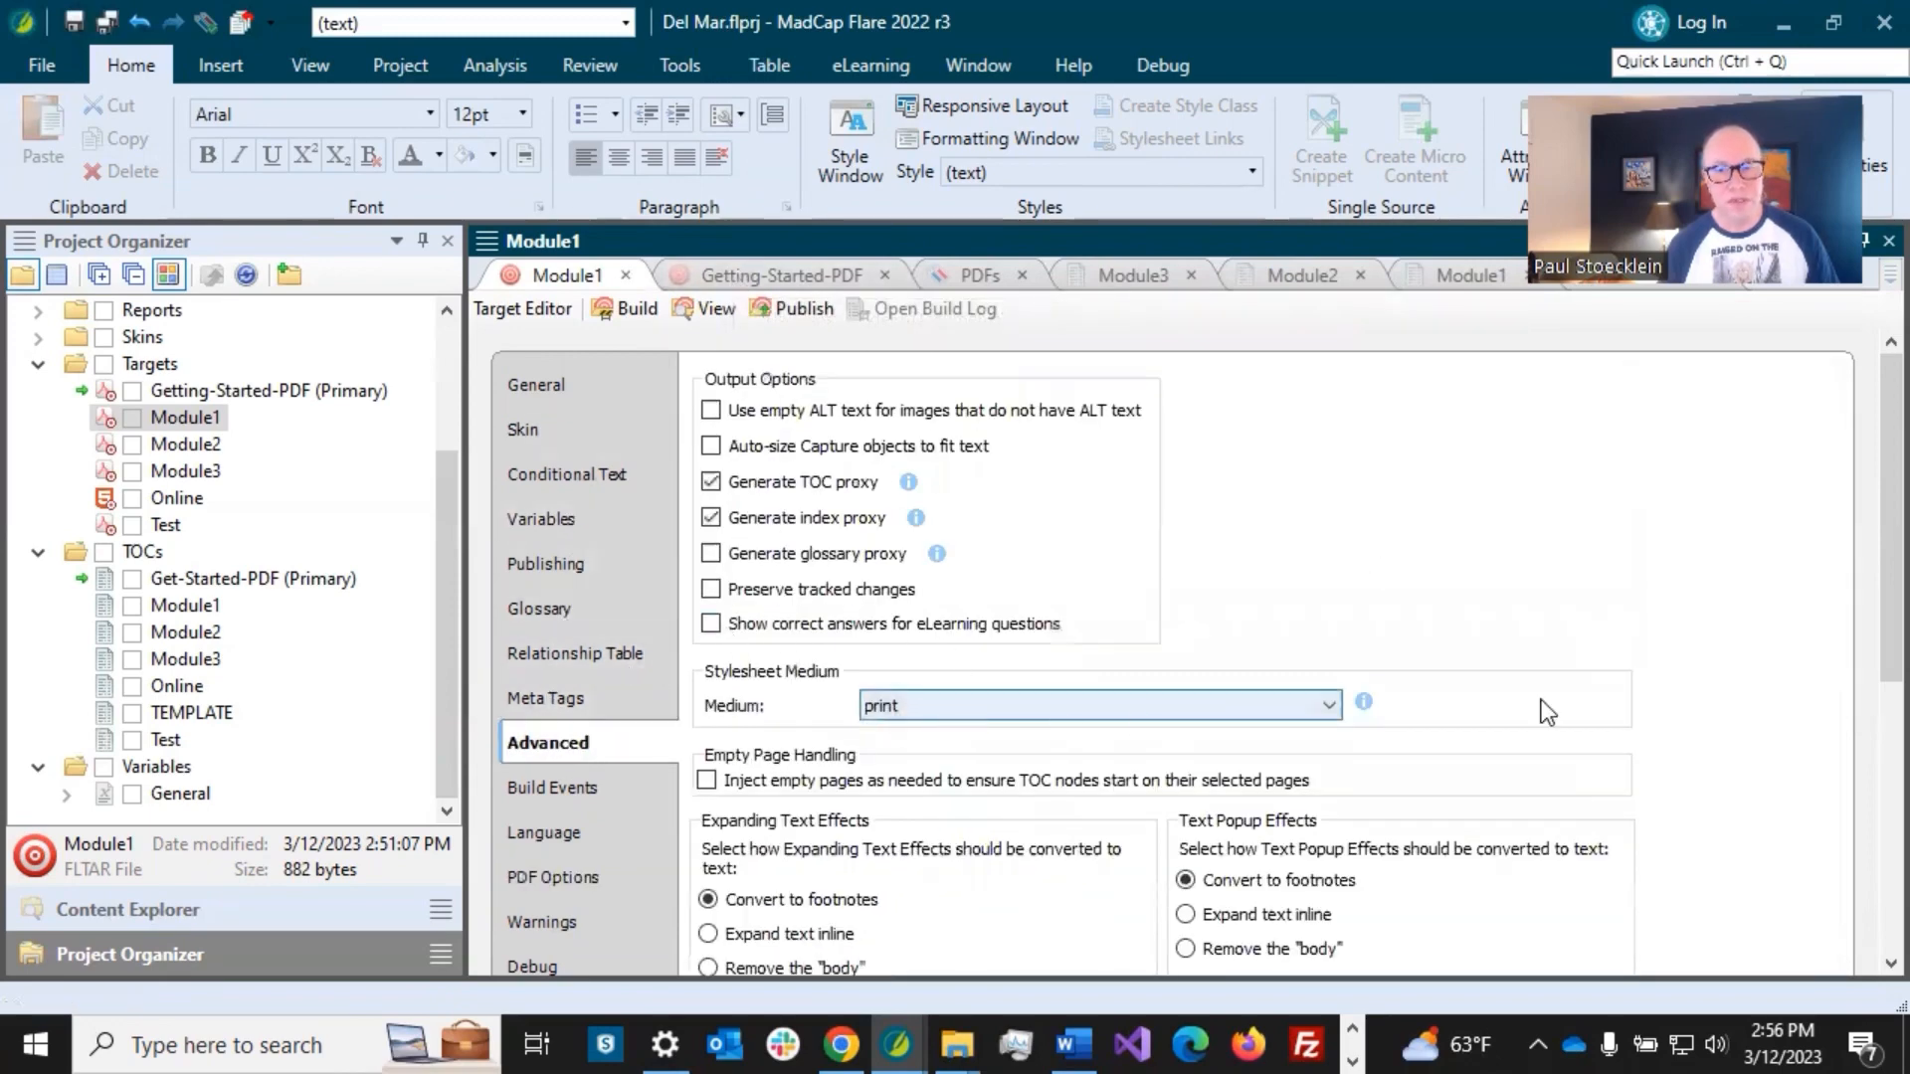
scroll(1868, 811, "down", 5)
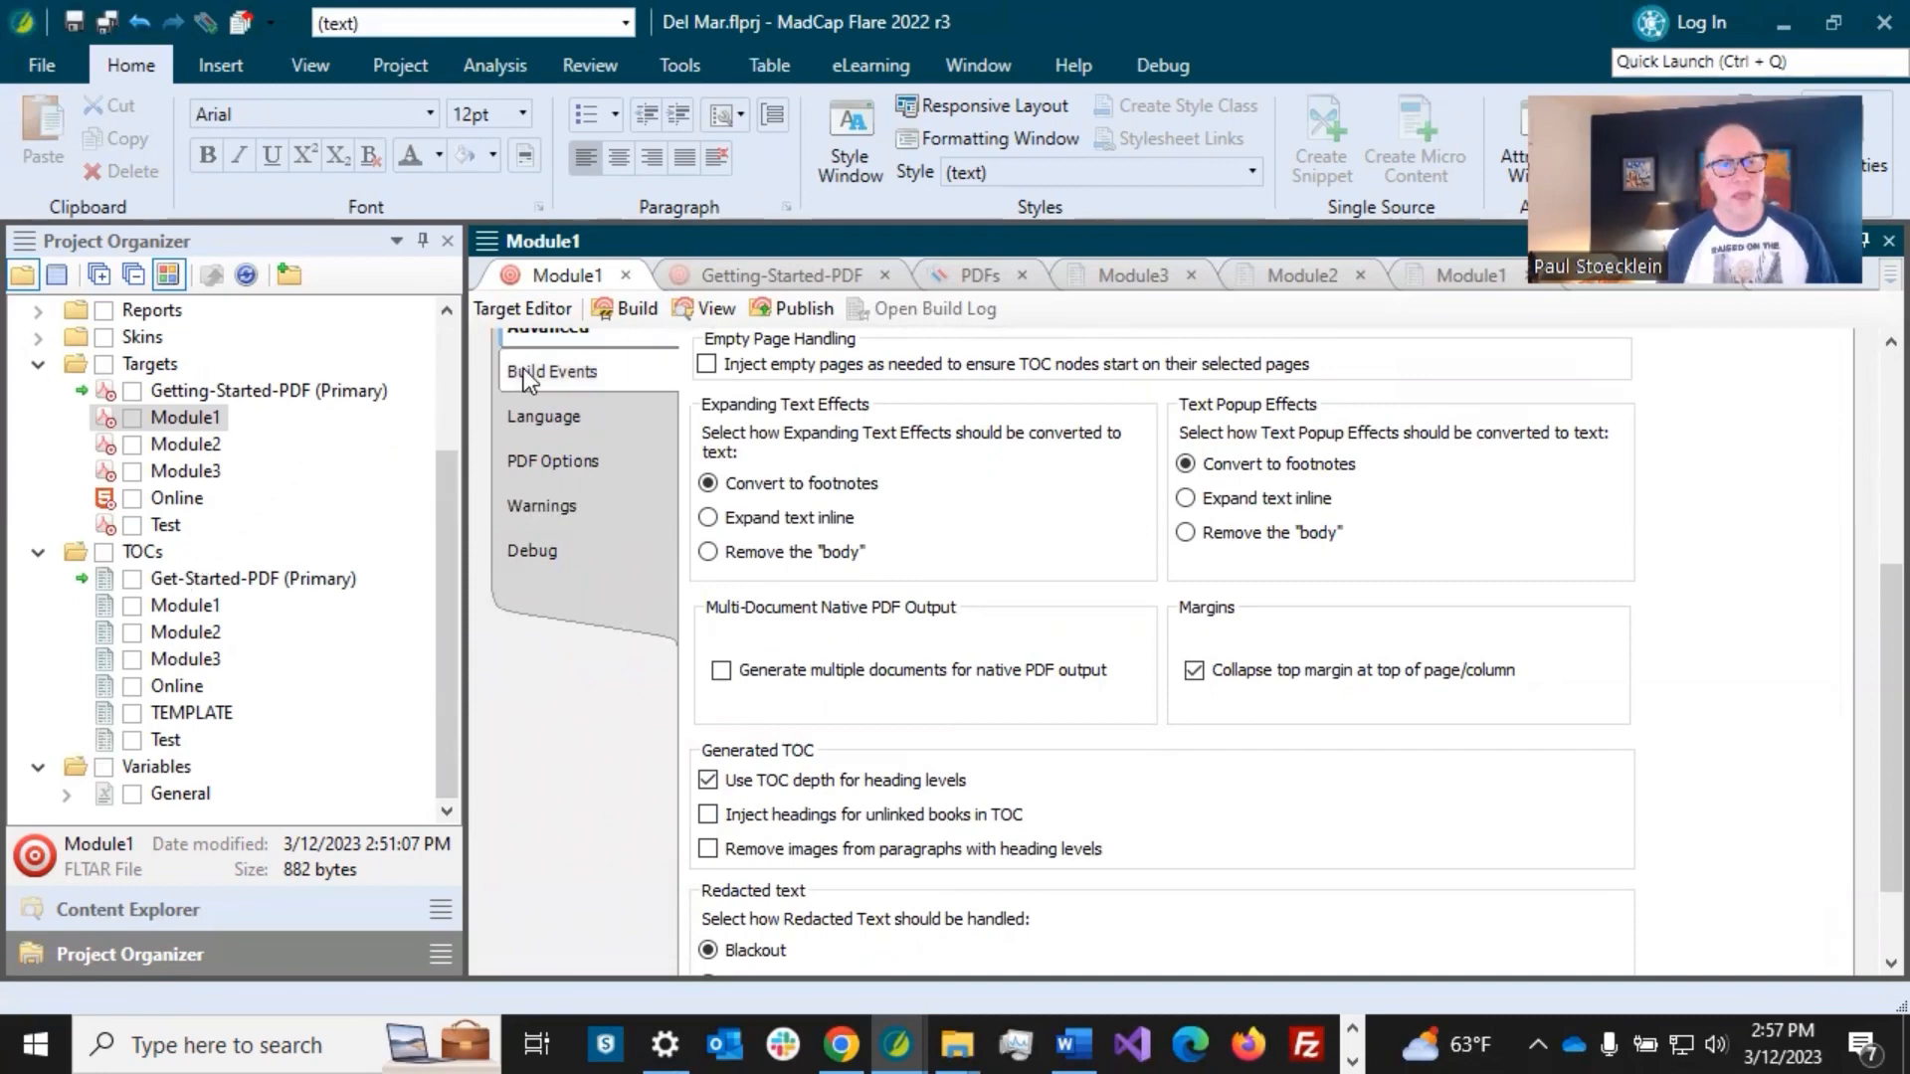
left_click(625, 316)
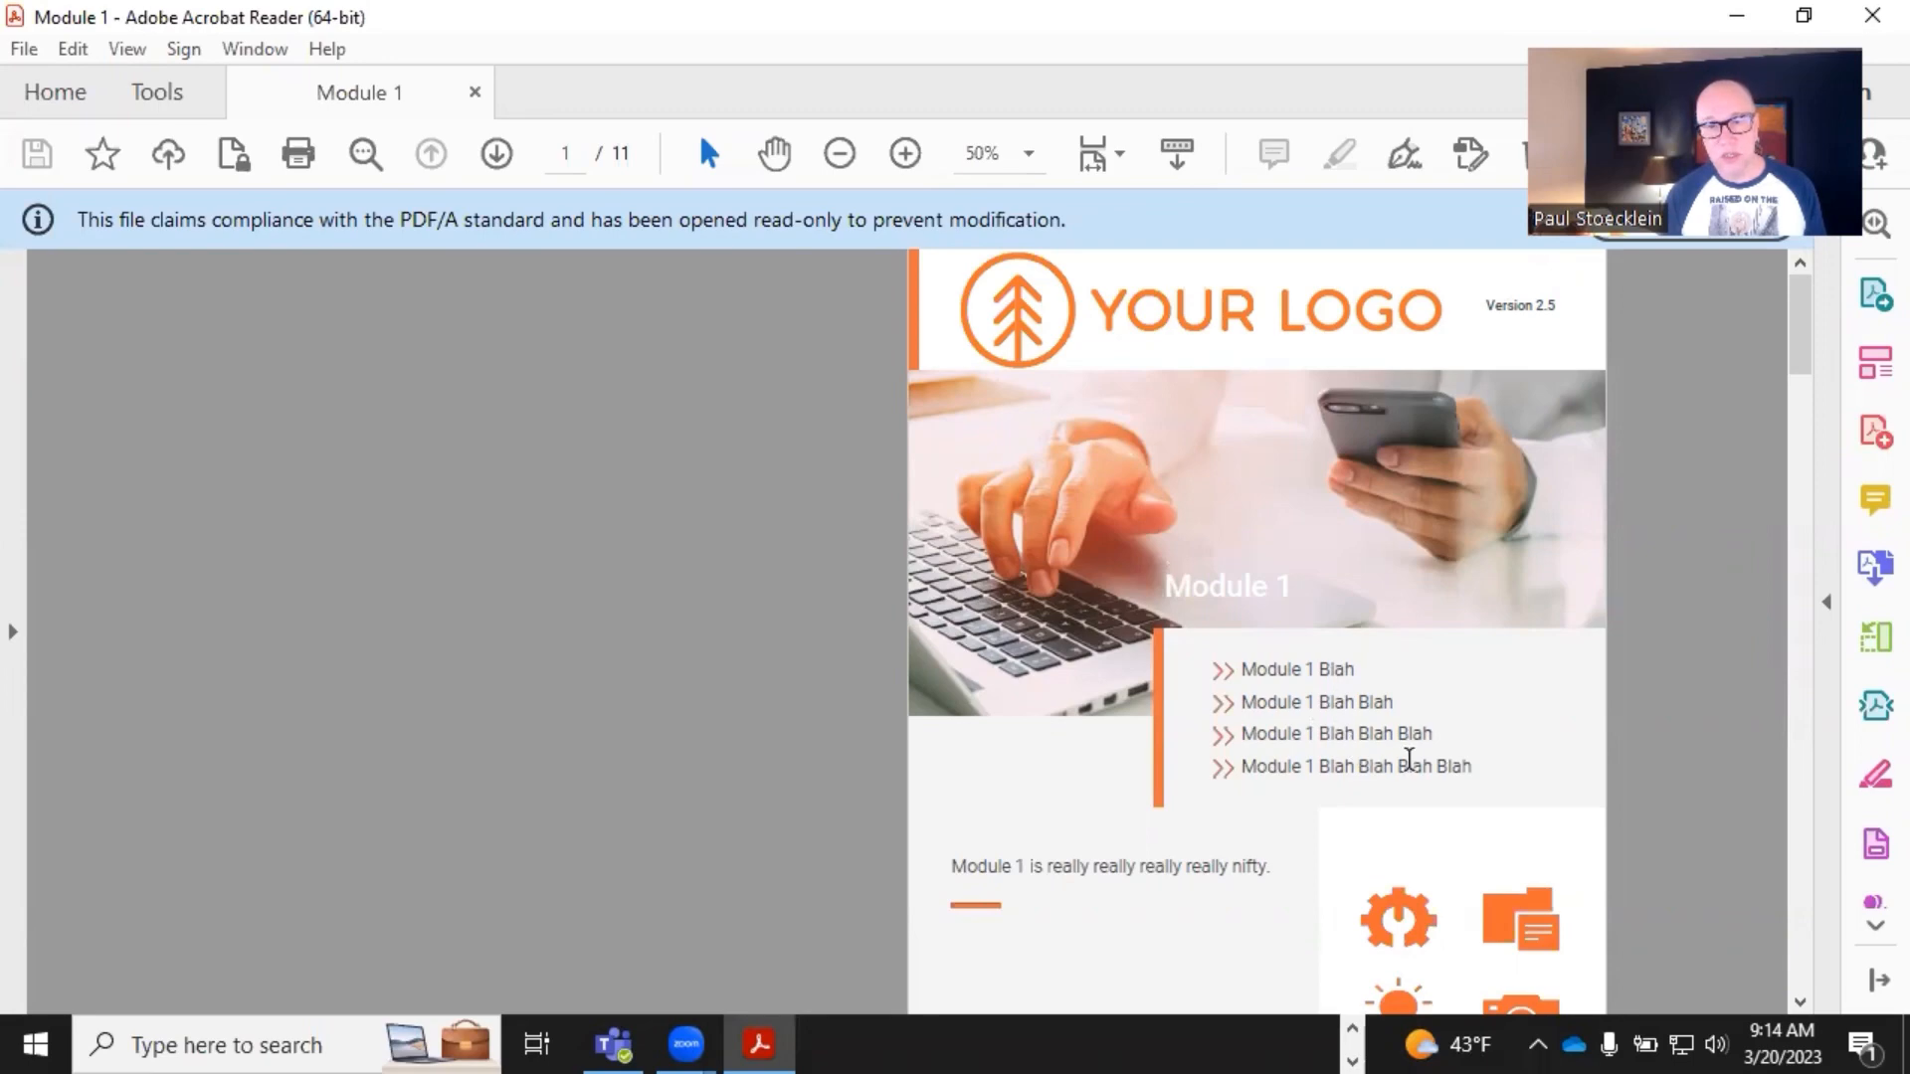
- Examine the cover bullets, table of contents and Chapter 1 pages of the generated Module 1 PDF in Adobe Acrobat Reader
scroll(1357, 746, "down", 3)
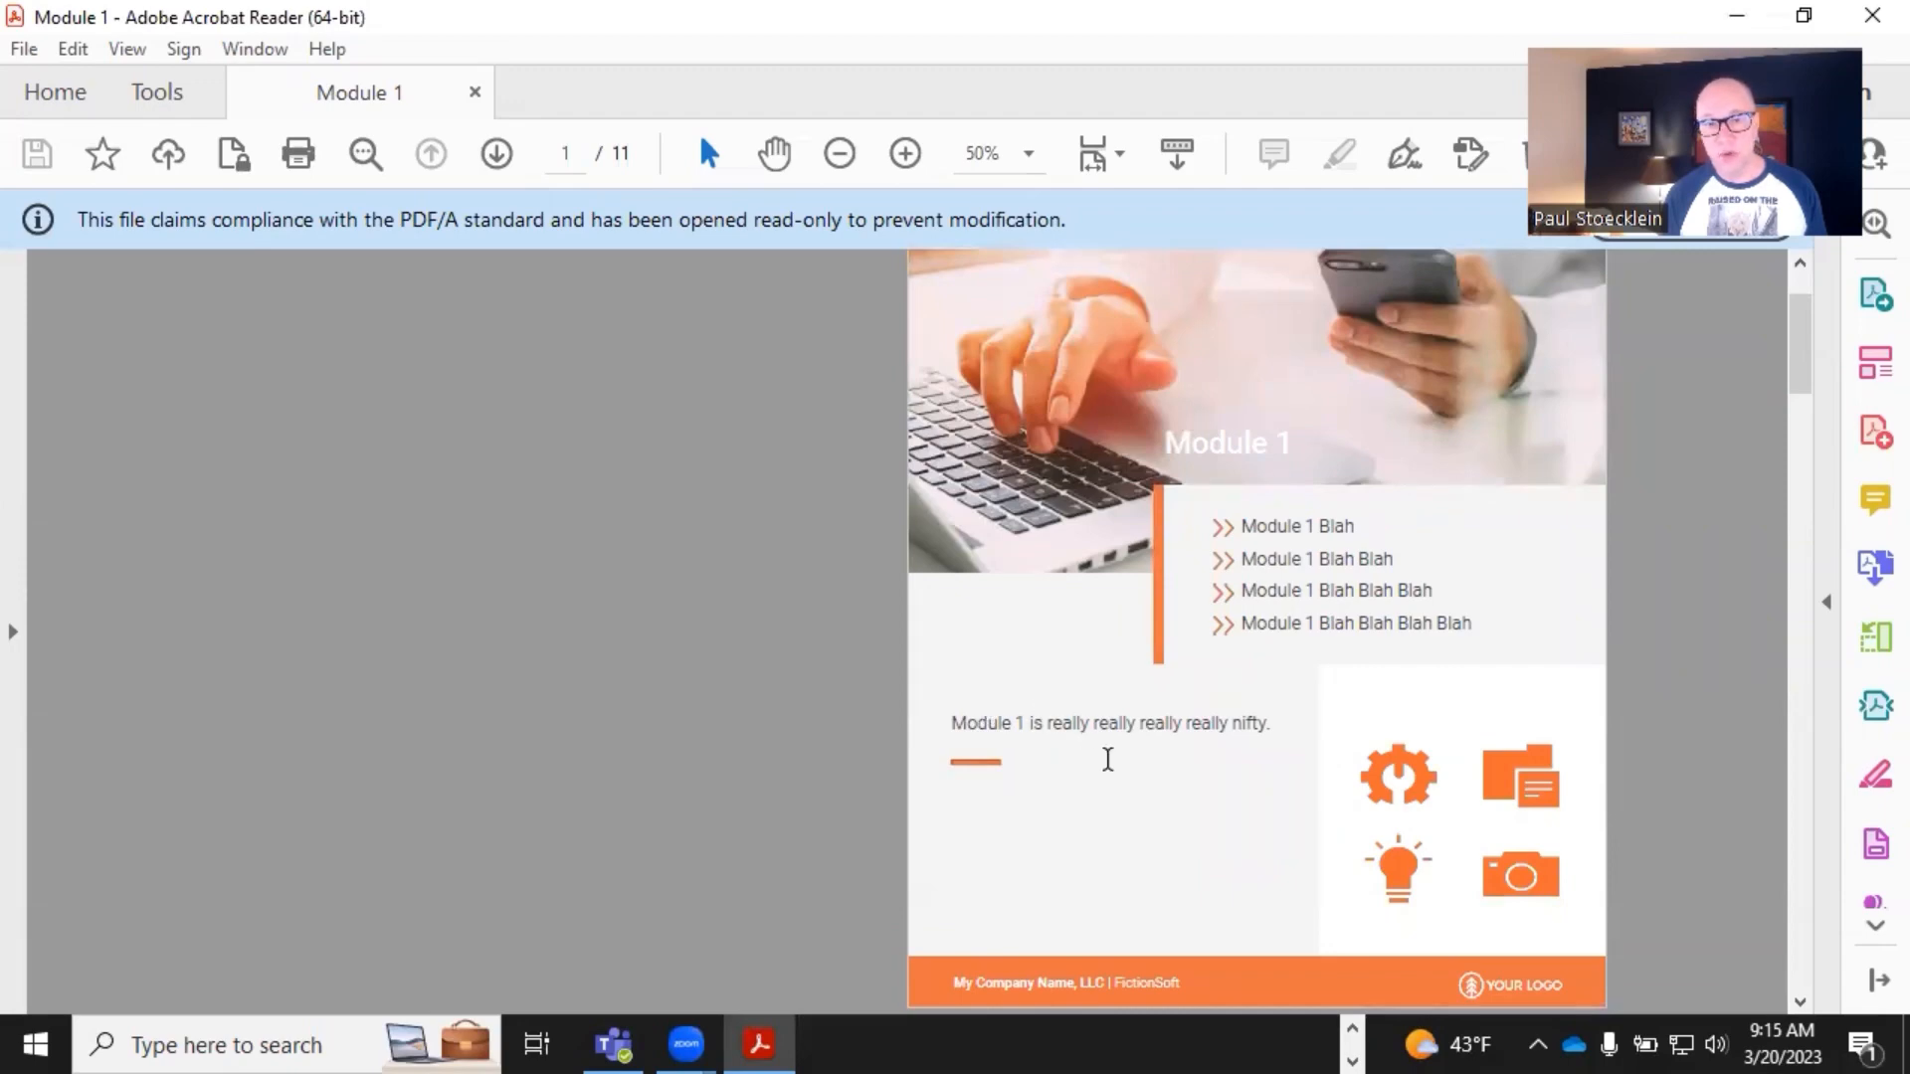
scroll(1107, 758, "down", 15)
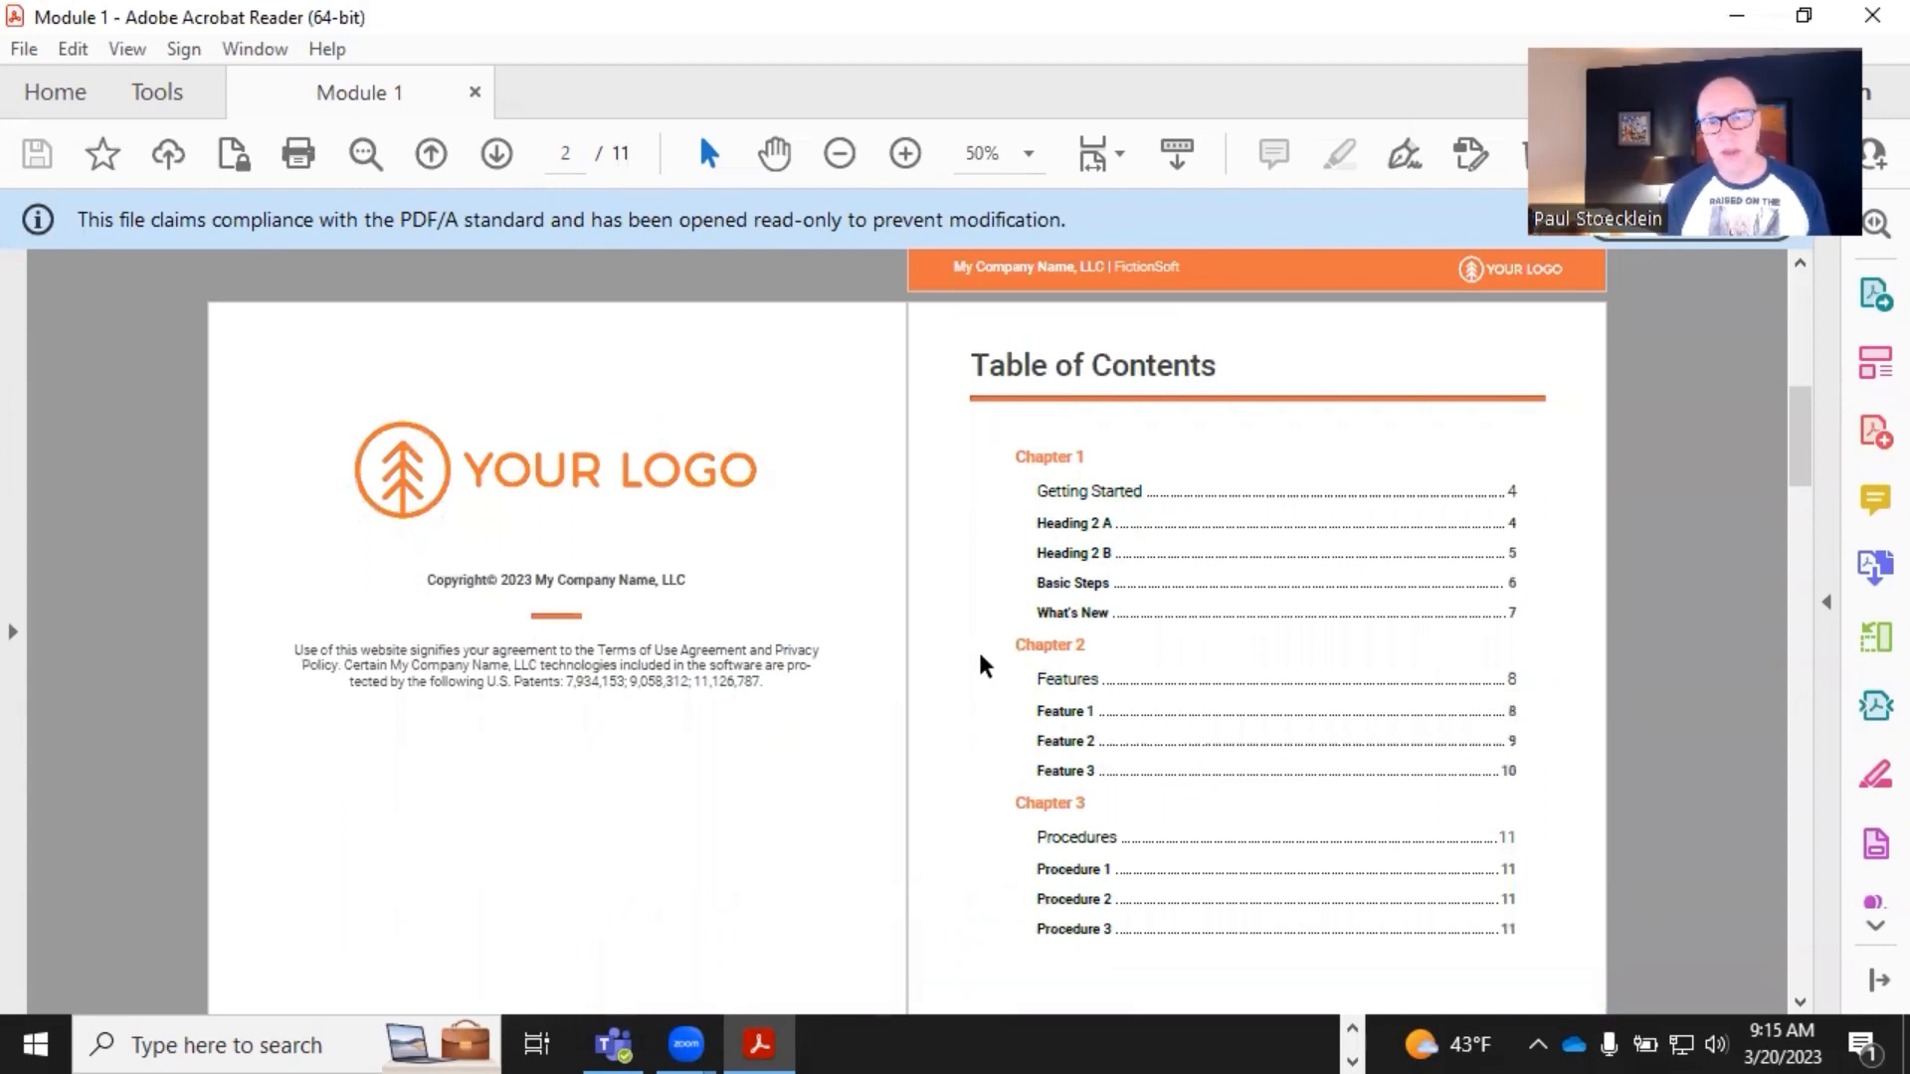
scroll(983, 664, "down", 2)
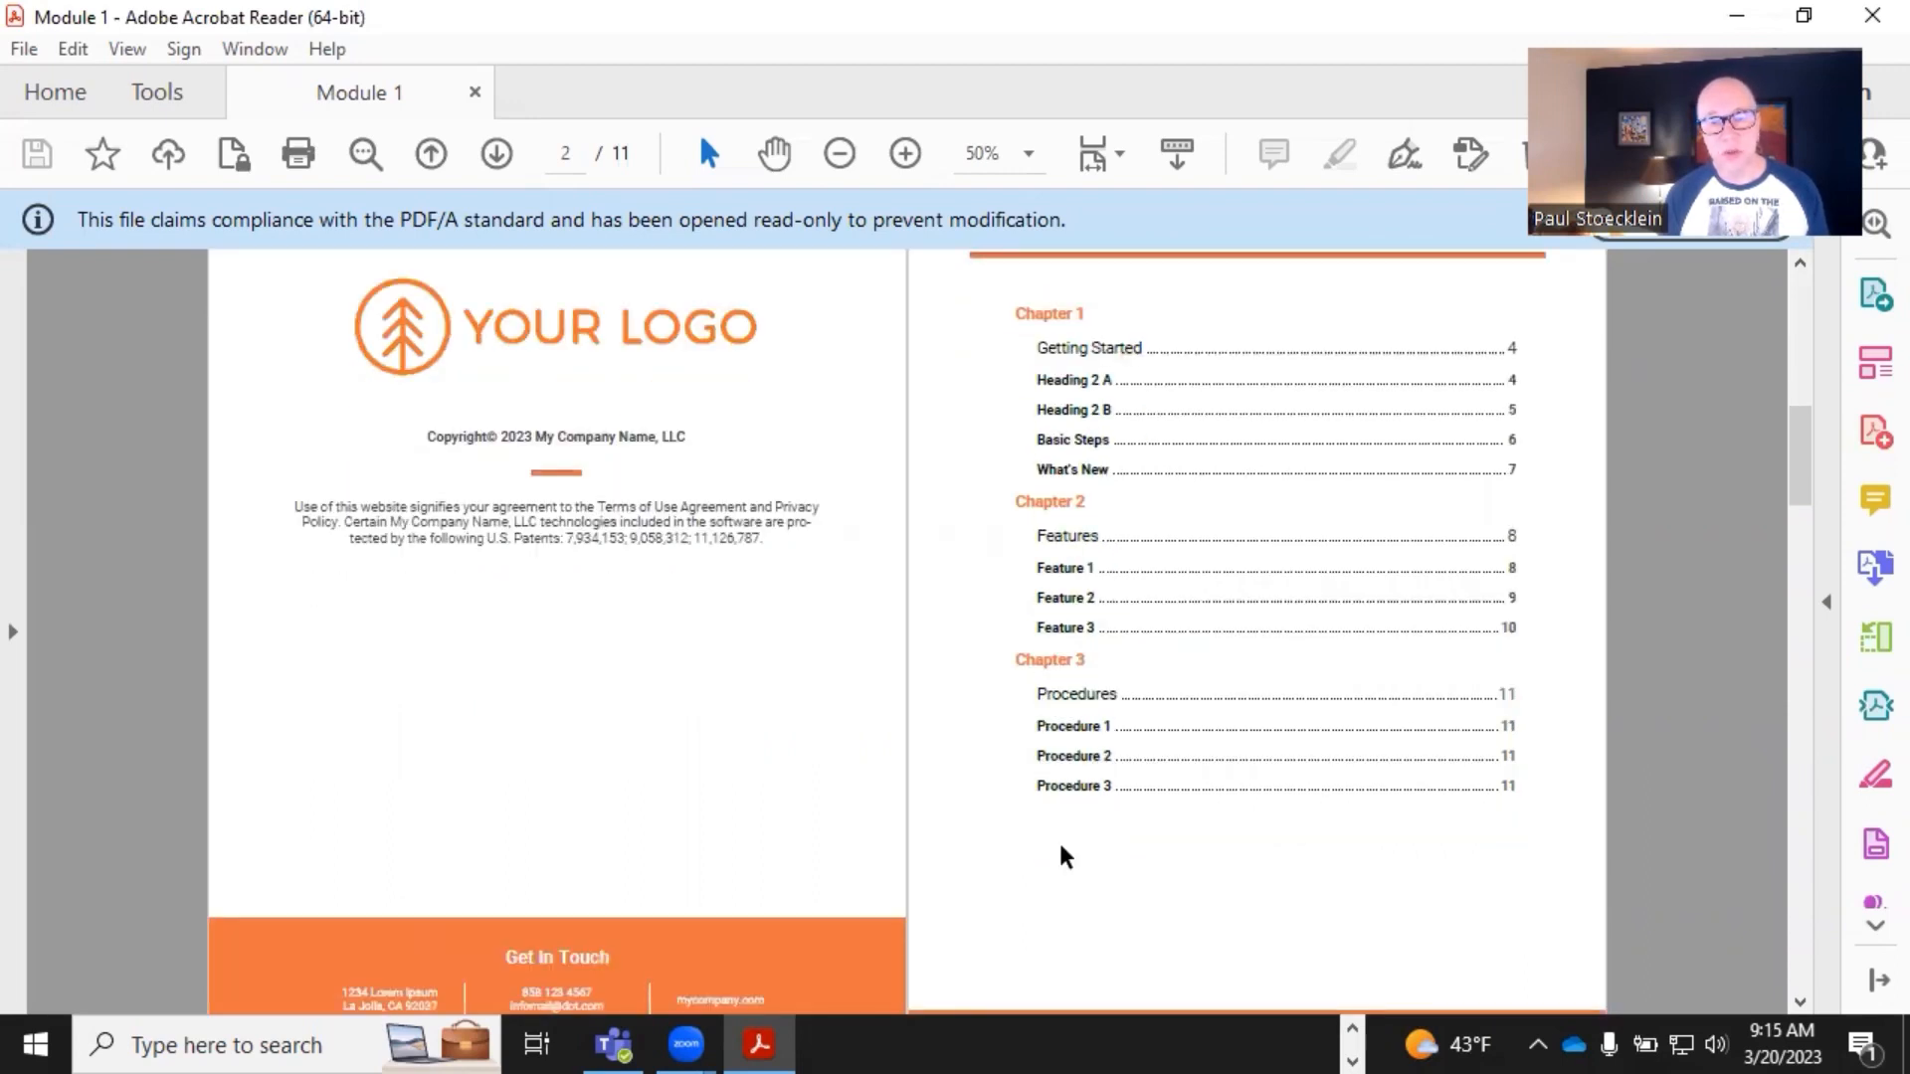
scroll(1052, 836, "down", 6)
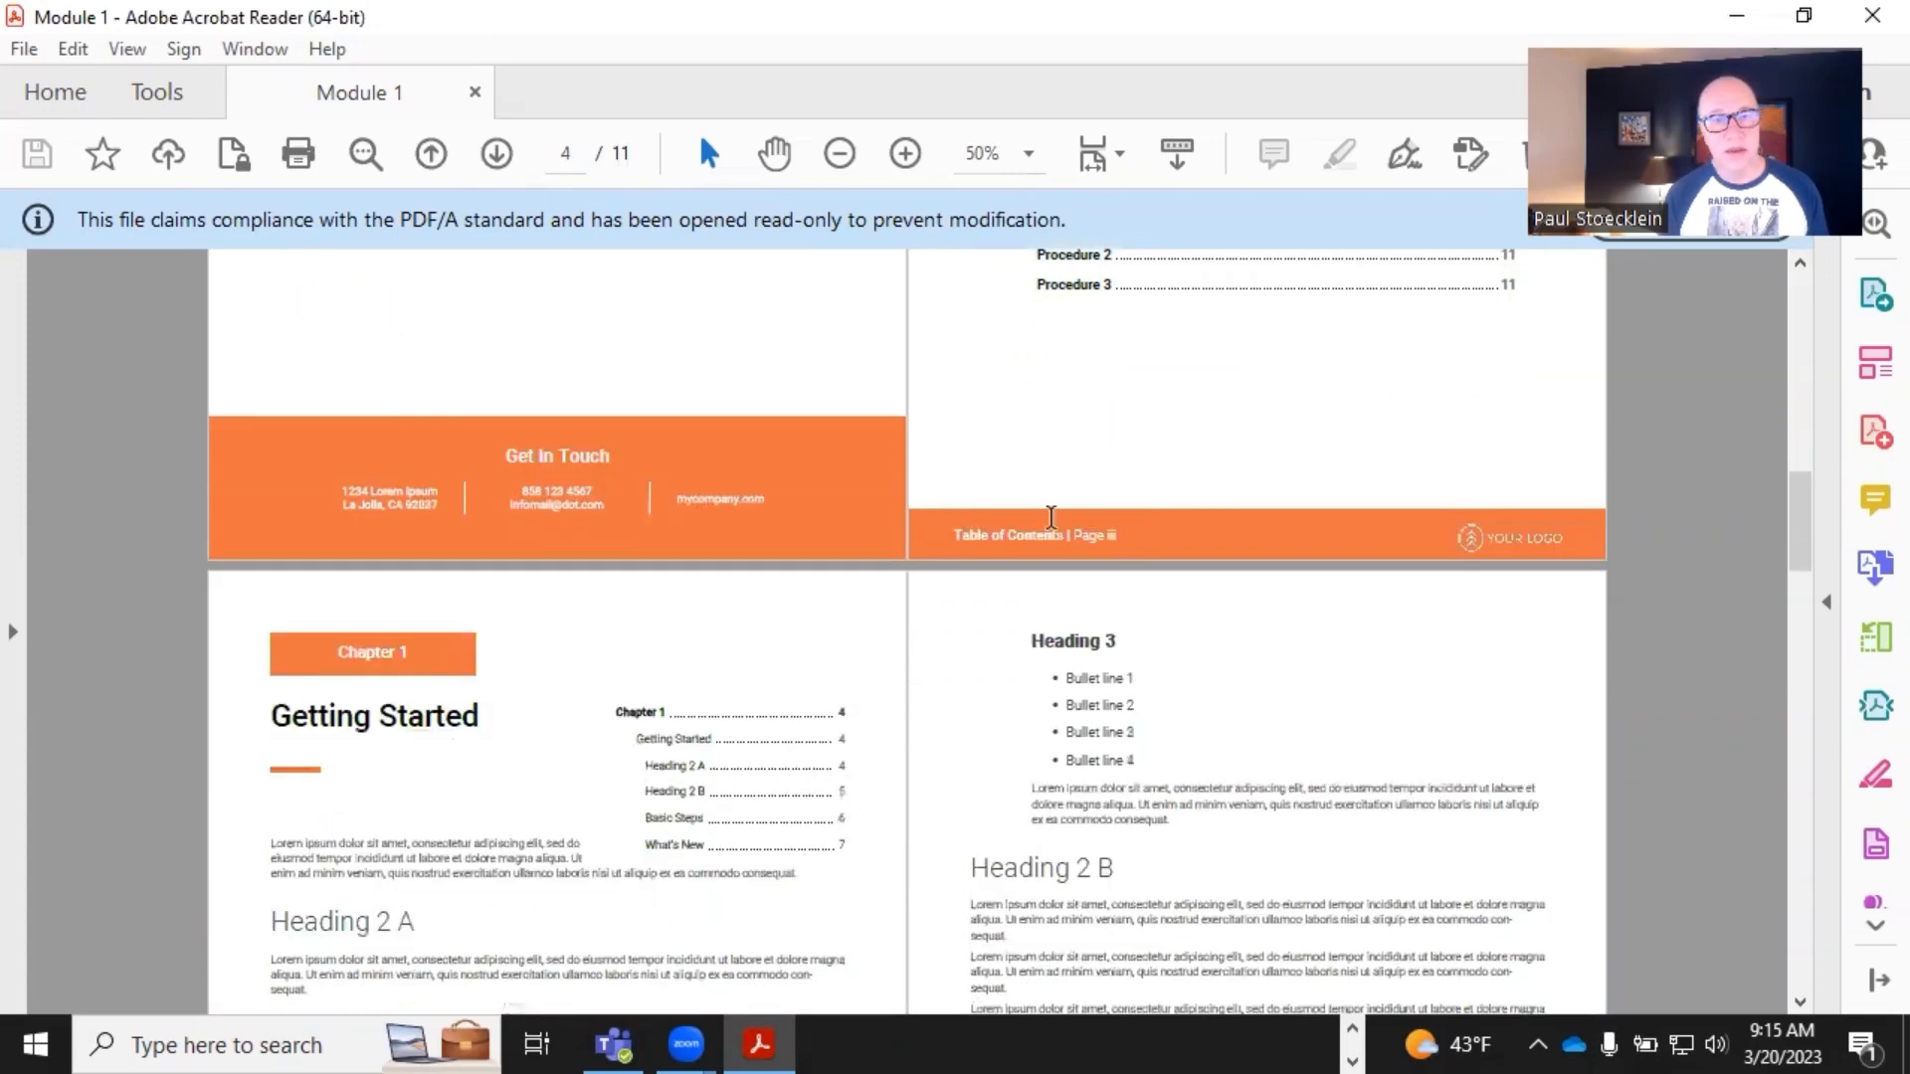
scroll(1054, 512, "up", 11)
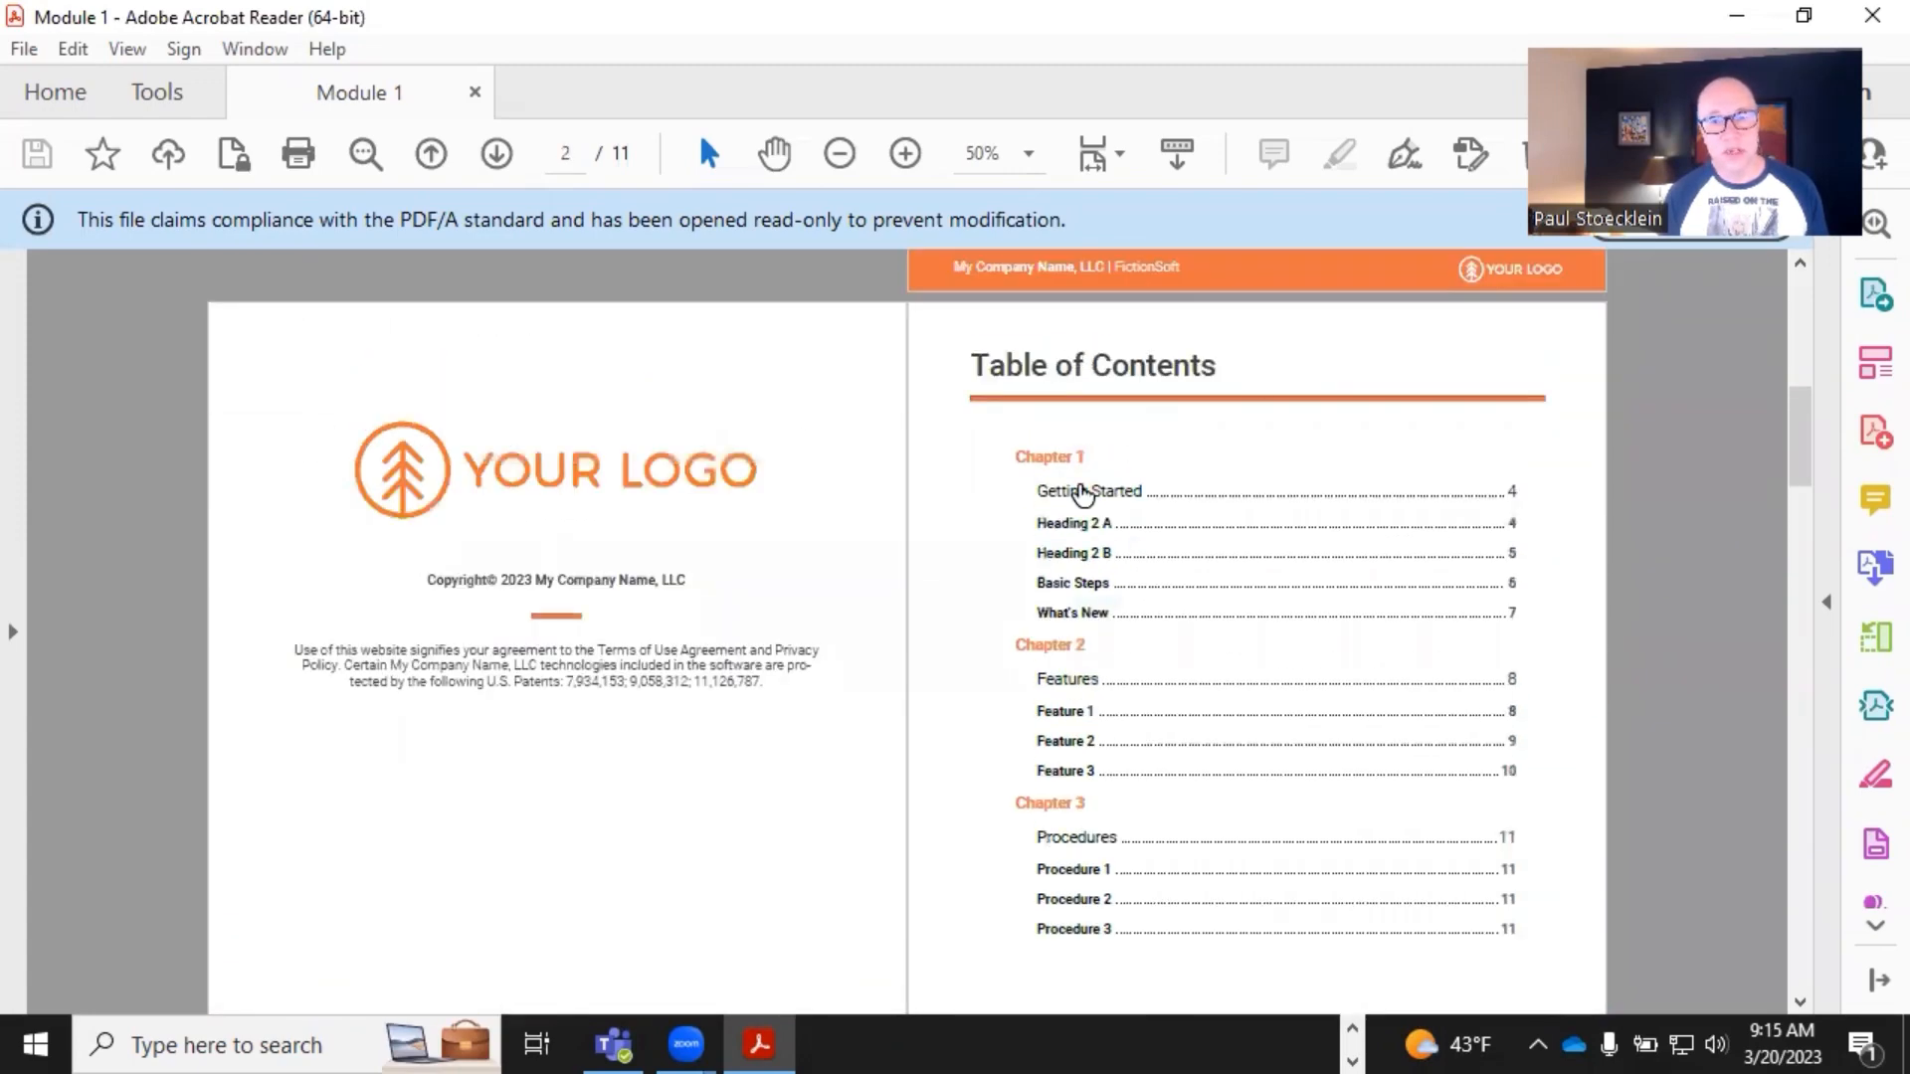
scroll(1154, 879, "down", 1)
scroll(1144, 796, "down", 8)
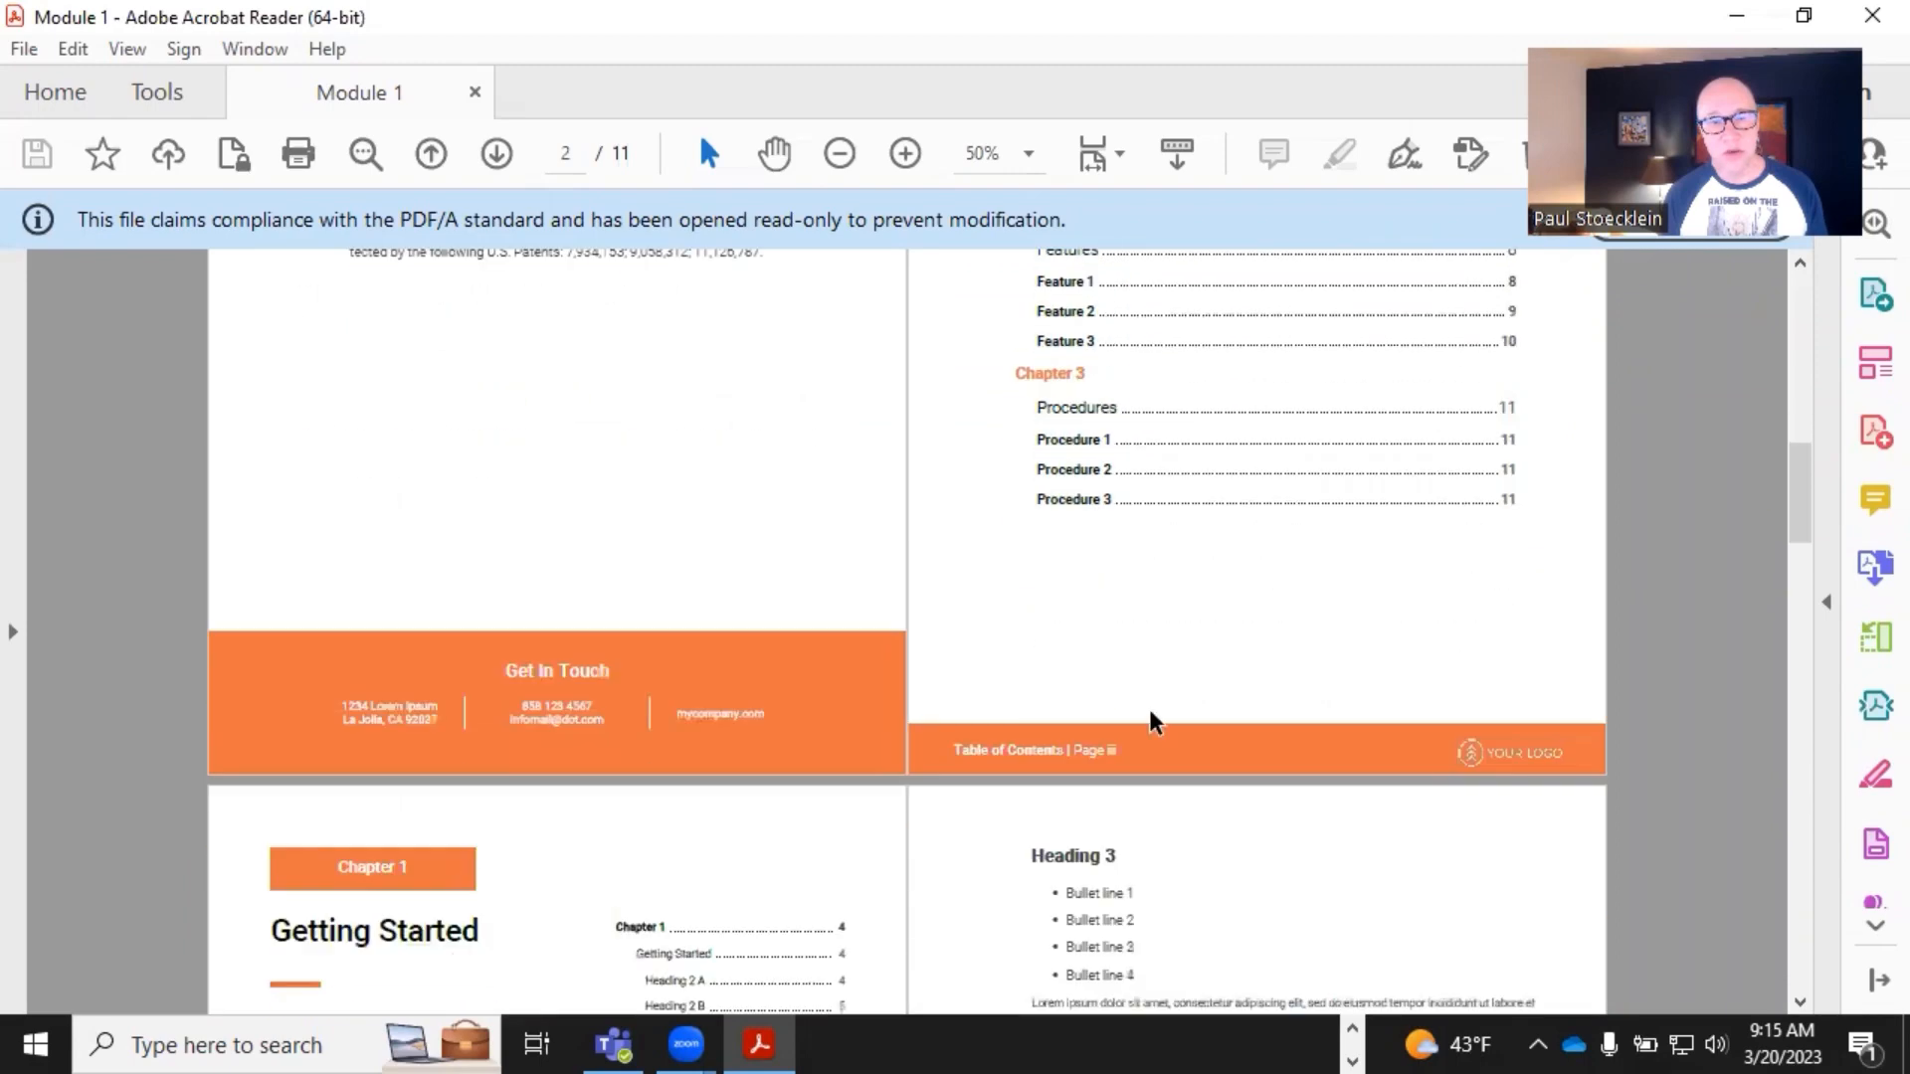
scroll(457, 766, "down", 2)
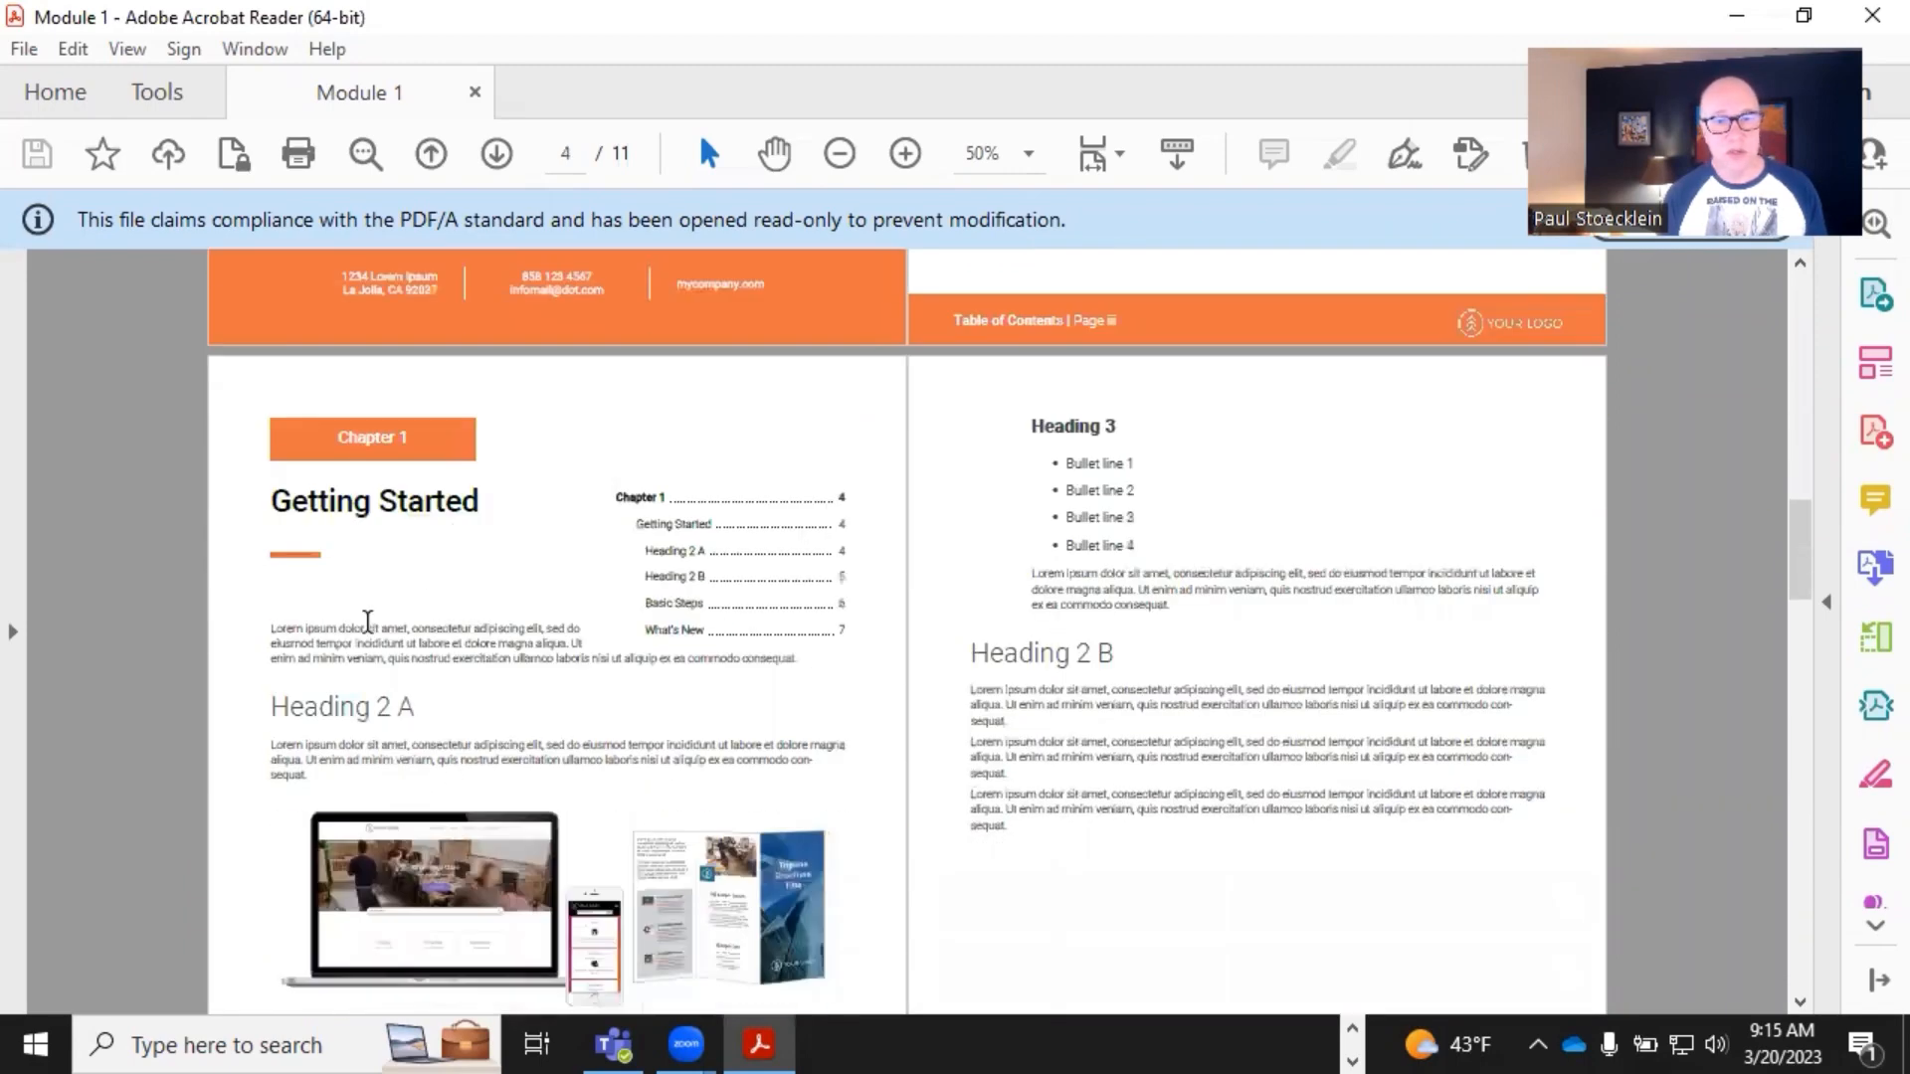